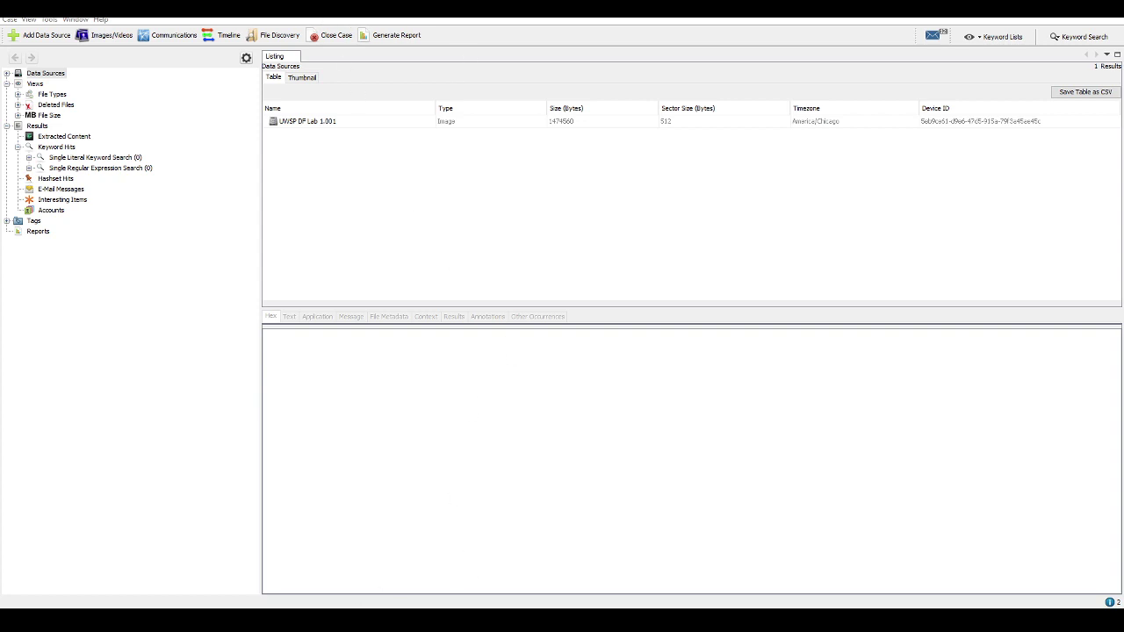
Switch from Autopsy to the Lab One: Disappearing Act assignment PDF in Chrome
{"action": "left_click", "coordinate": [364, 571]}
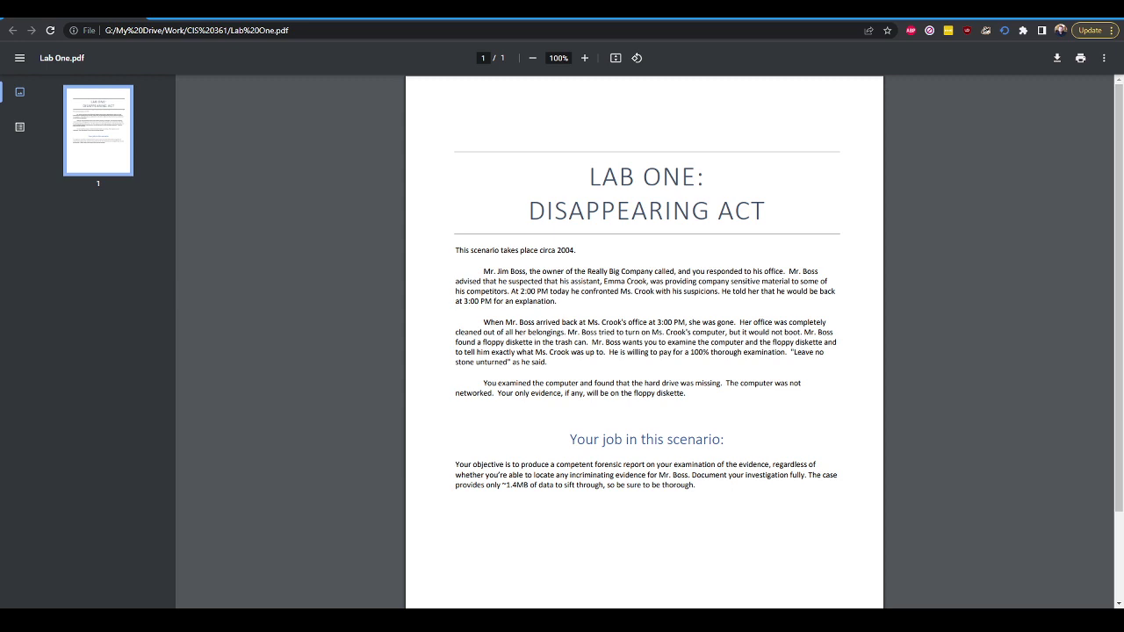
{"action": "key", "text": "XF86AudioLowerVolume"}
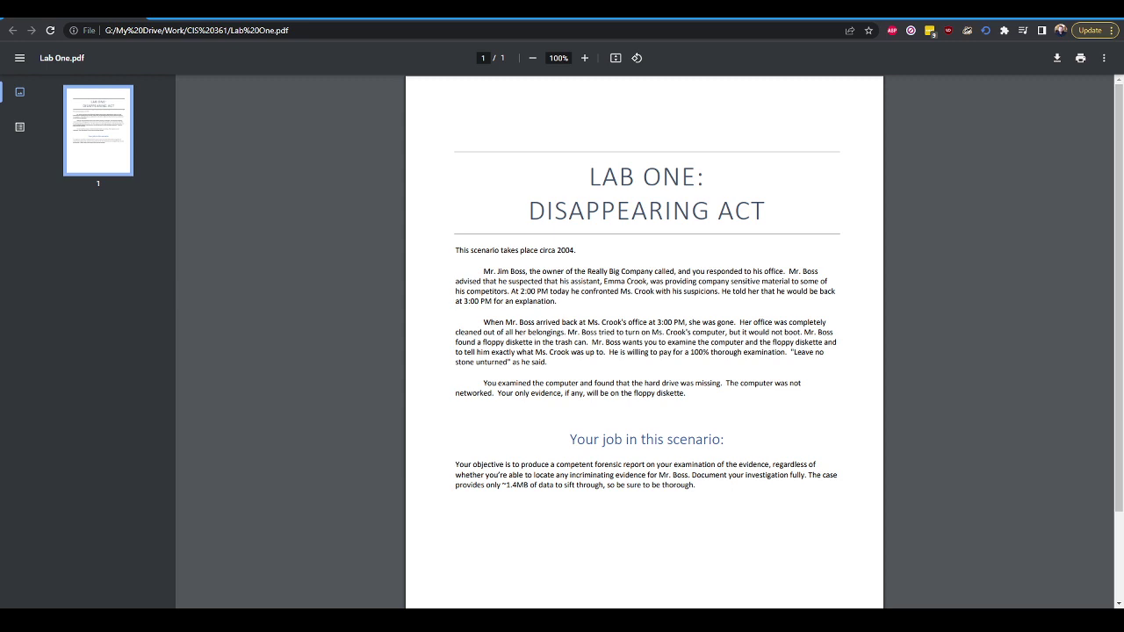
{"action": "key", "text": "XF86AudioLowerVolume"}
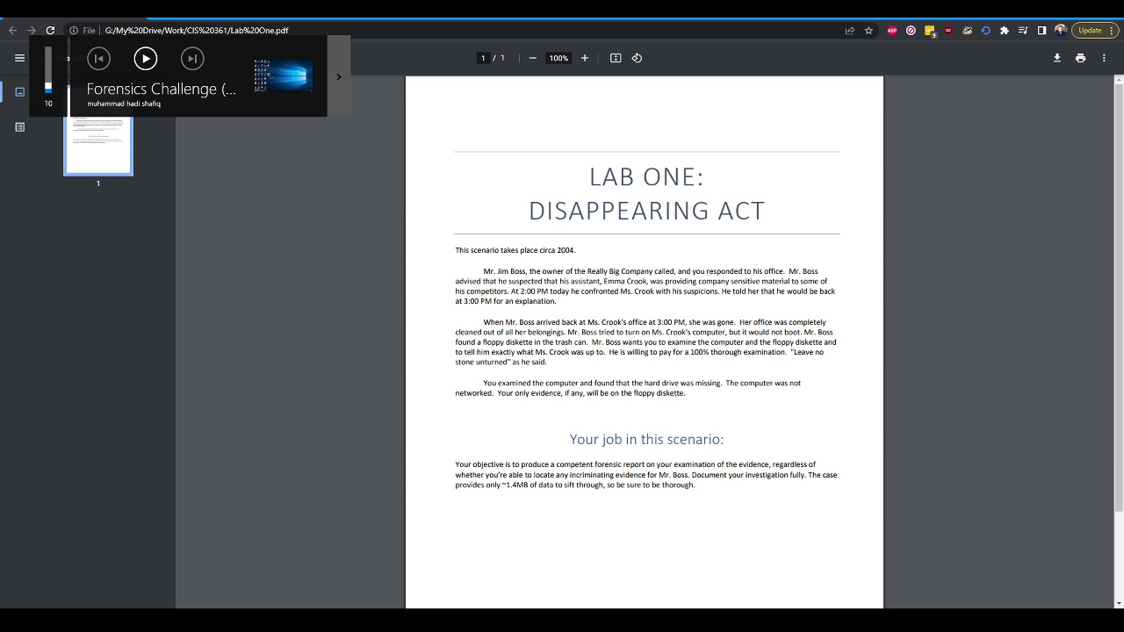
{"action": "key", "text": "XF86AudioRaiseVolume"}
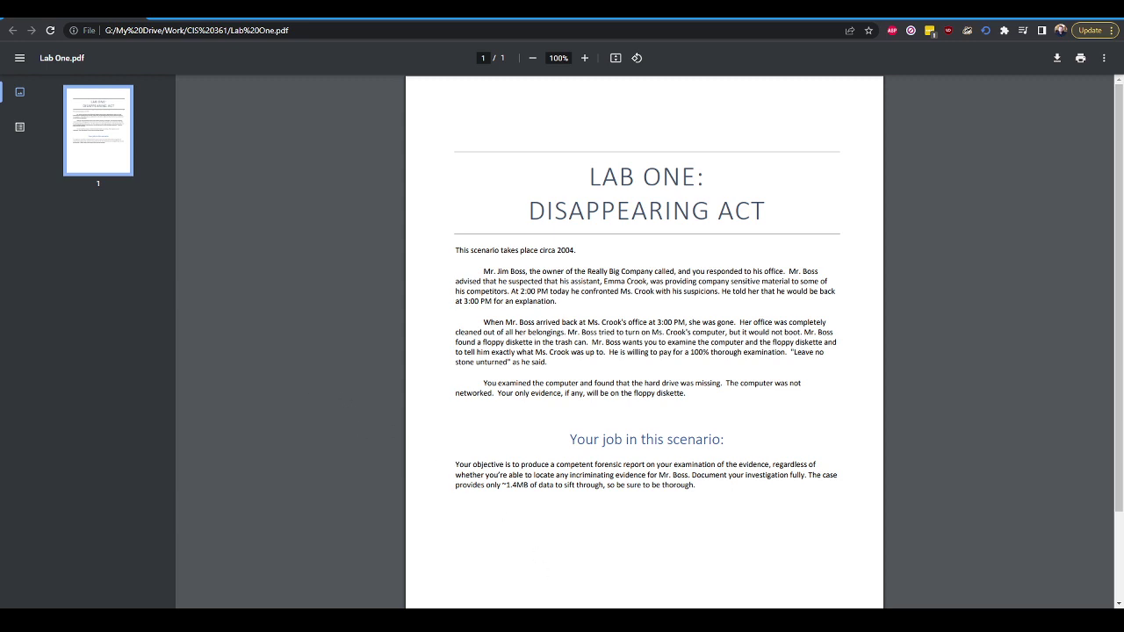
Glance over the Digital Forensic Report template in Word, then bring the assignment PDF back
{"action": "mouse_move", "coordinate": [740, 619]}
{"action": "left_click", "coordinate": [740, 571]}
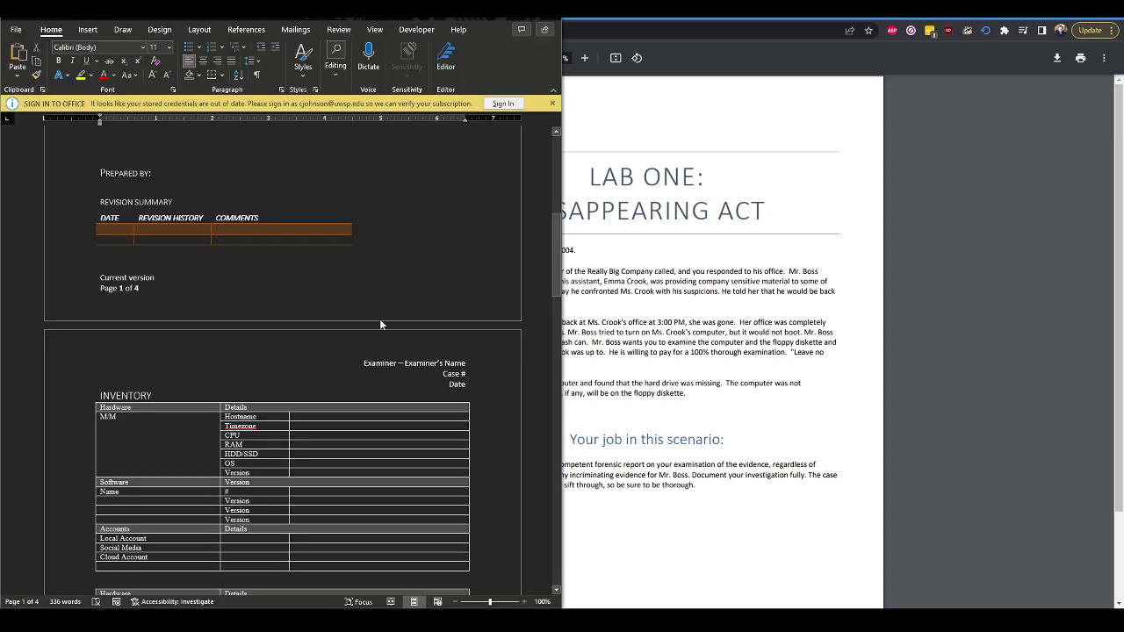
{"action": "scroll", "coordinate": [403, 394], "scroll_direction": "up", "scroll_amount": 10}
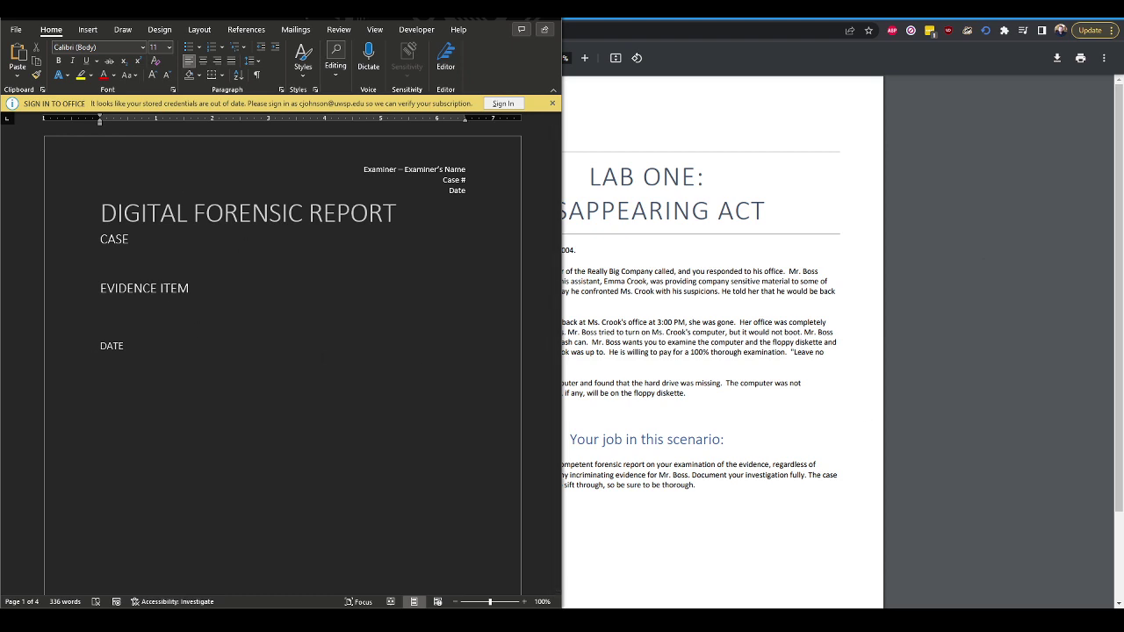
{"action": "left_click", "coordinate": [852, 267]}
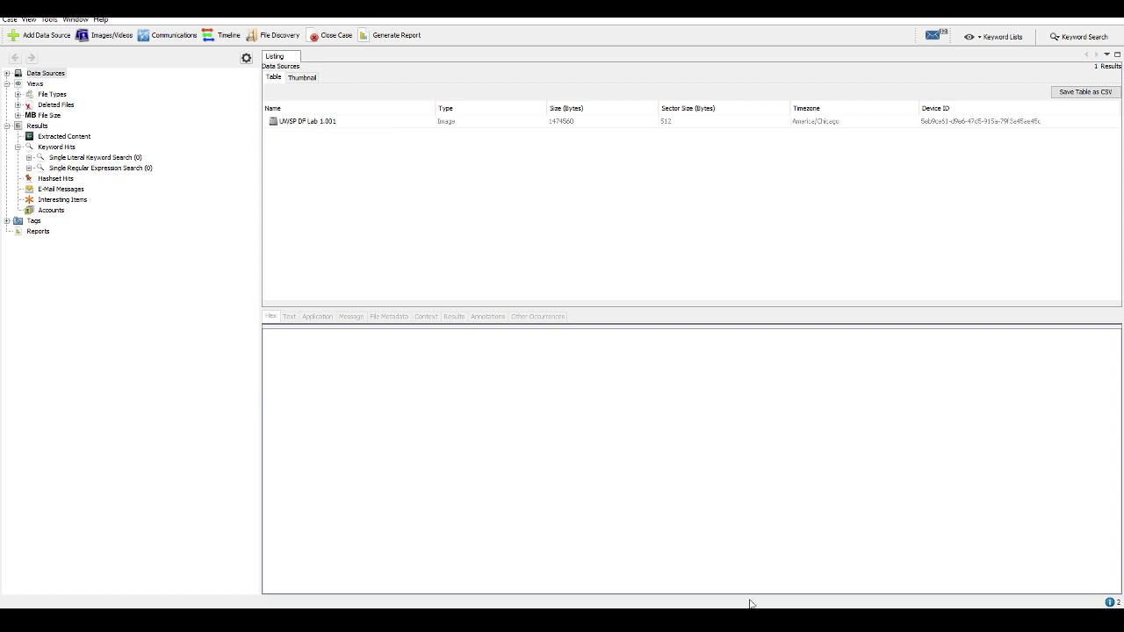
Replace the header's Examiner's Name placeholder with the examiner's name
{"action": "key", "text": "alt+Tab"}
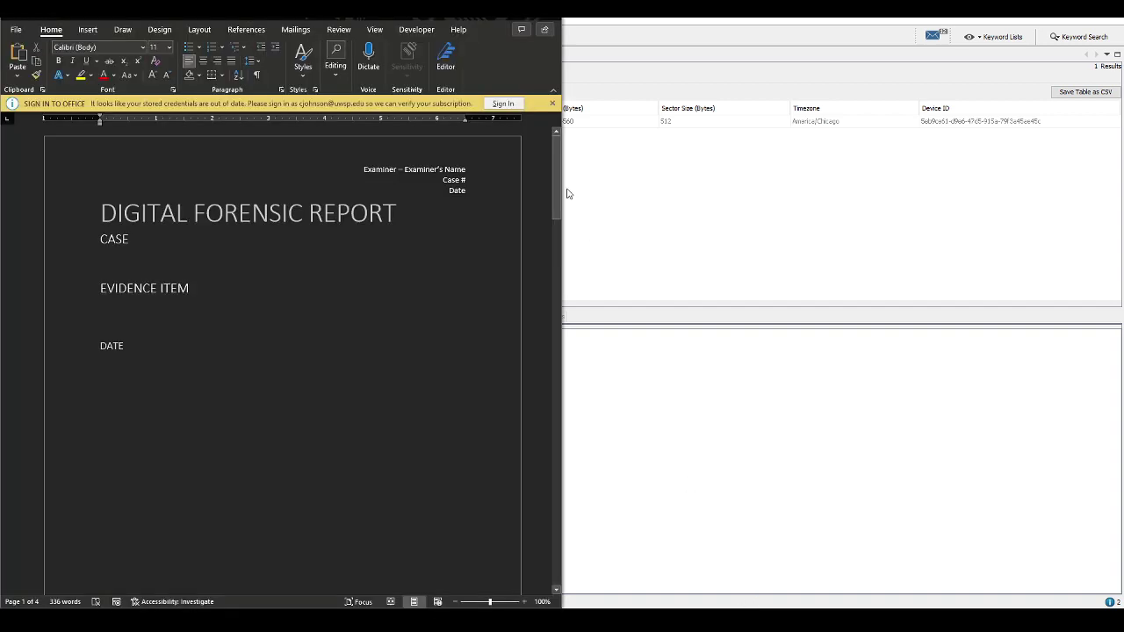
{"action": "left_click", "coordinate": [166, 255]}
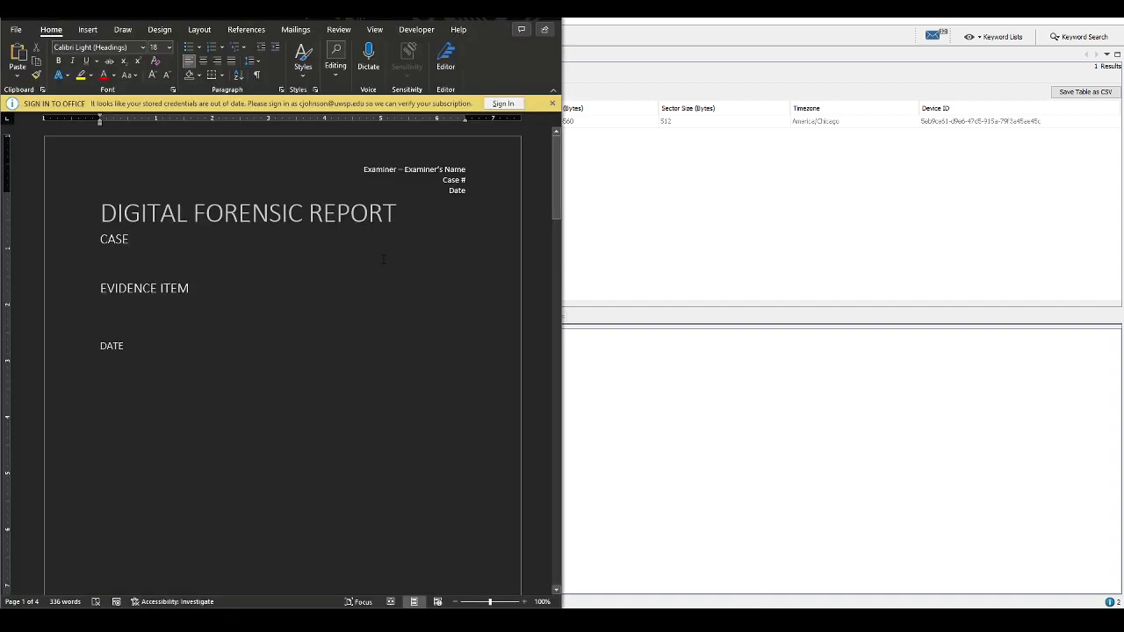
{"action": "double_click", "coordinate": [424, 168]}
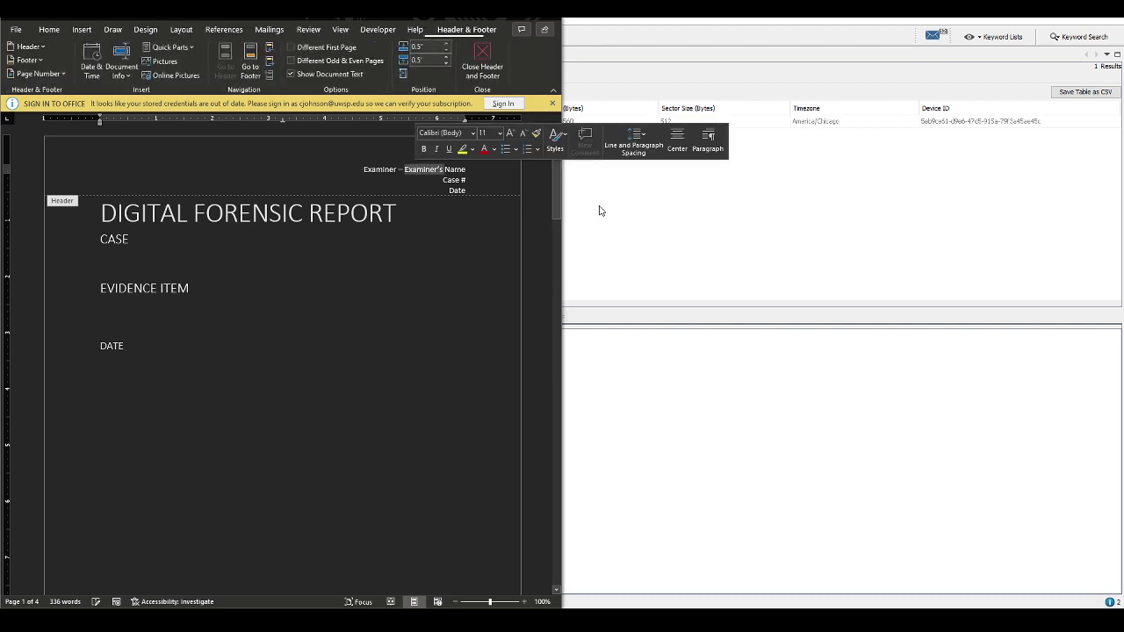
{"action": "key", "text": "Left"}
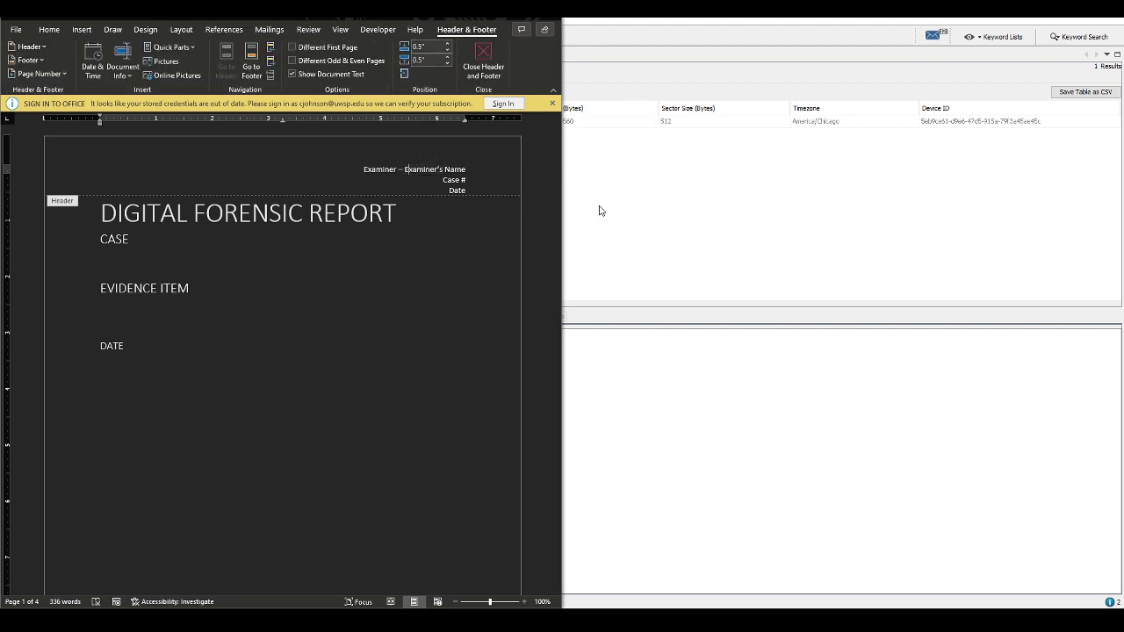
{"action": "key", "text": "shift+End"}
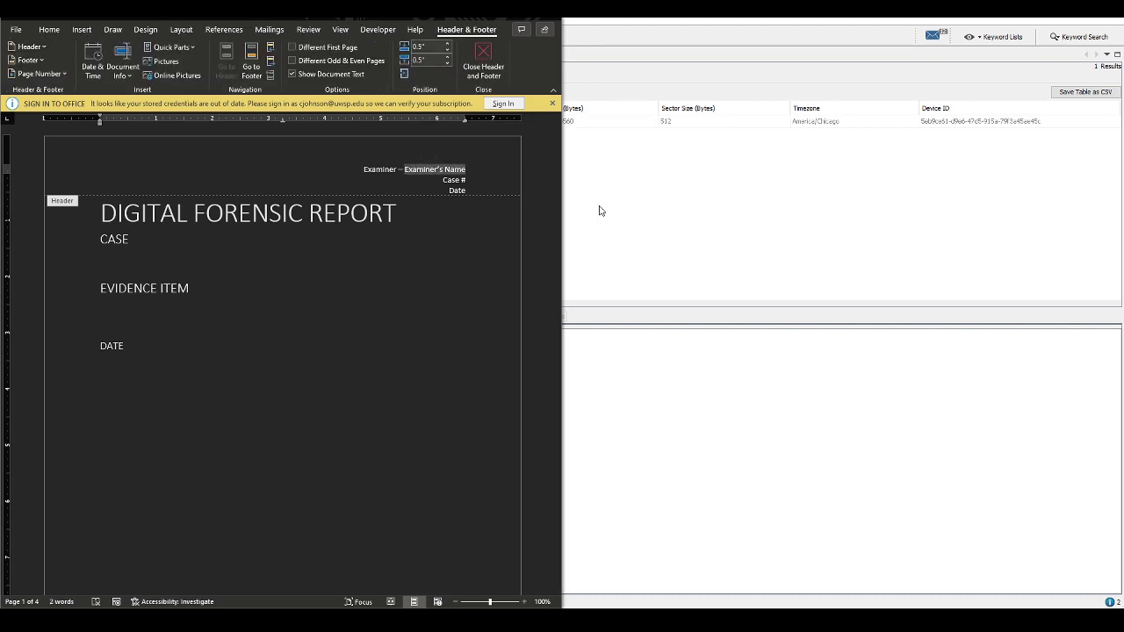
{"action": "type", "text": "C"}
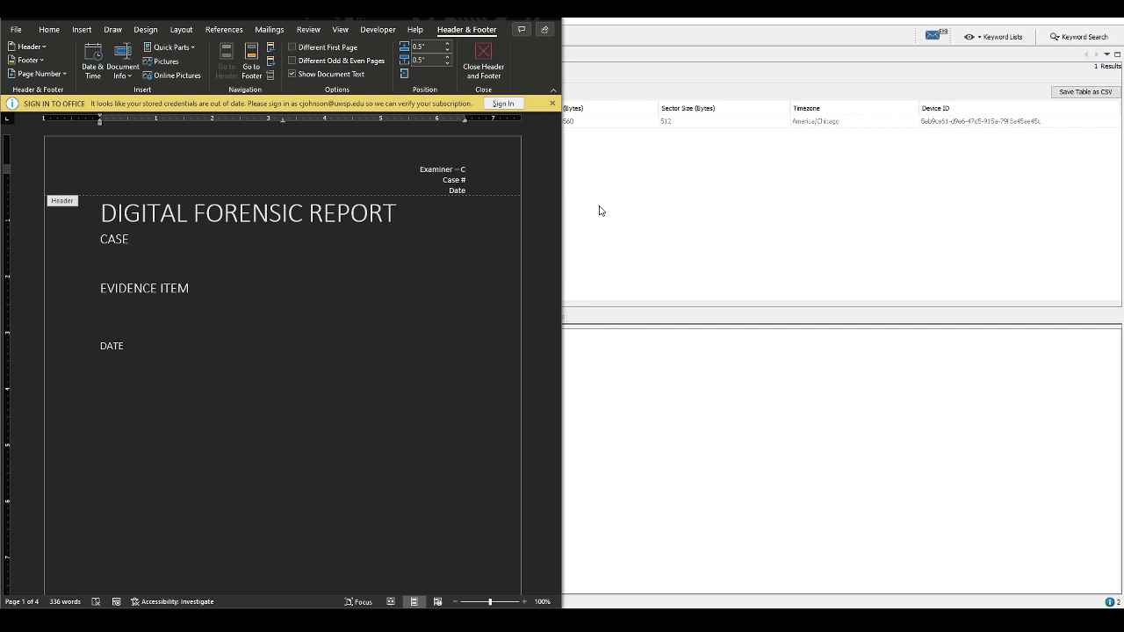
{"action": "key", "text": "BackSpace"}
{"action": "type", "text": "Prof. Johnson"}
Add Lab 01 after Case # and set the header date to 08/21/2022
{"action": "key", "text": "Down"}
{"action": "type", "text": "Lab 01"}
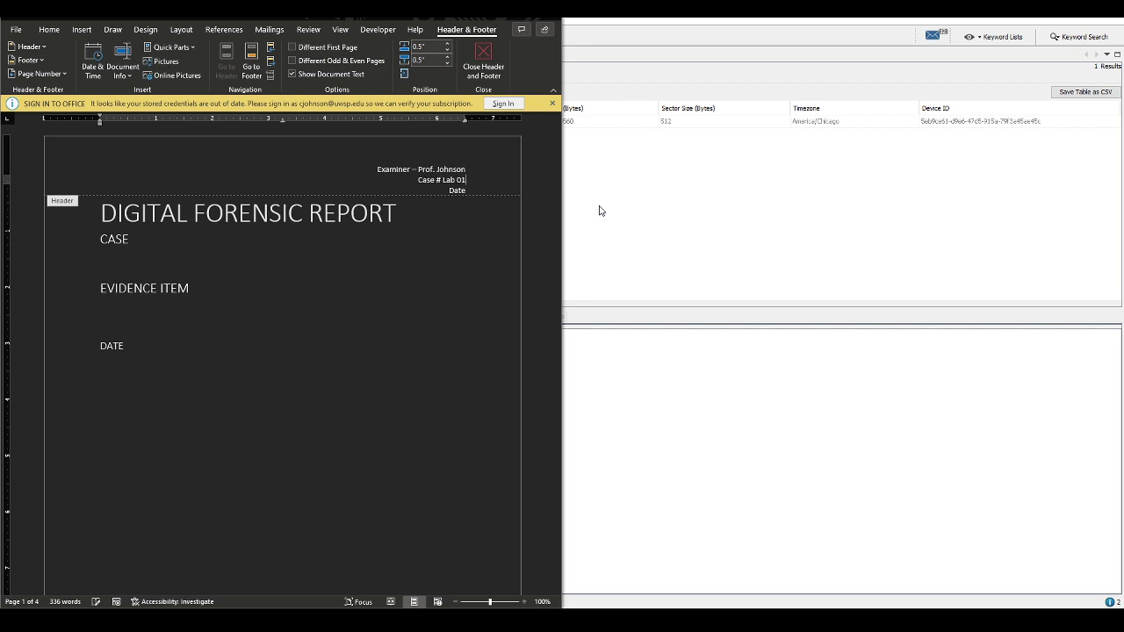
{"action": "key", "text": "Down"}
{"action": "key", "text": "BackSpace"}
{"action": "key", "text": "BackSpace"}
{"action": "key", "text": "BackSpace"}
{"action": "type", "text": "/21/2022"}
{"action": "double_click", "coordinate": [168, 234]}
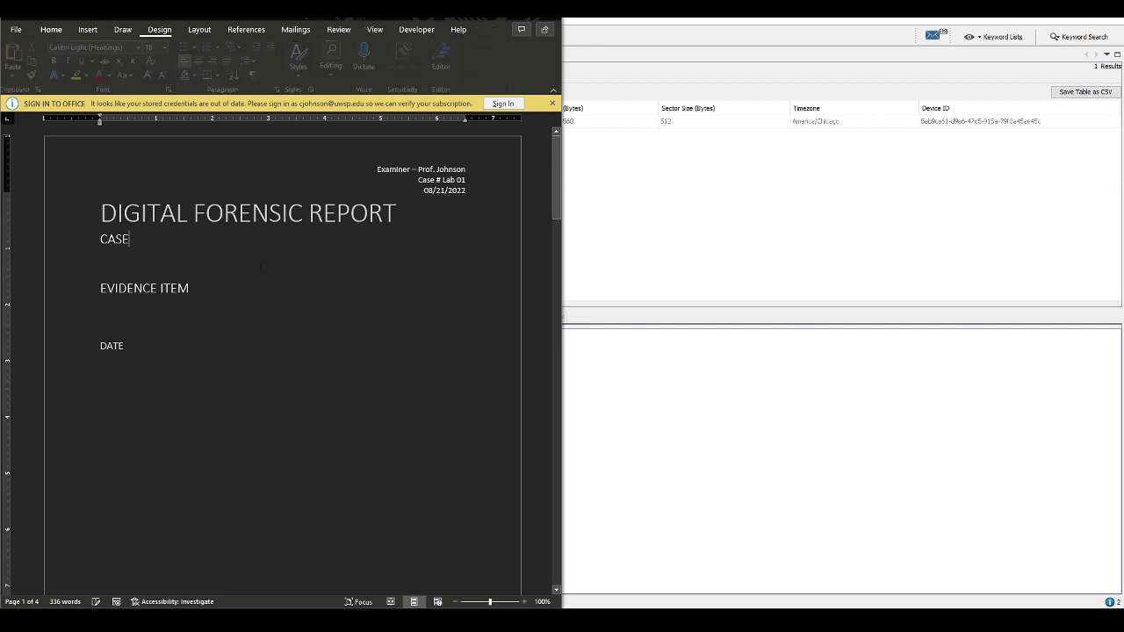
Fill the title page: CASE – UWSP DF Lab 01, bulleted evidence item Floppy Disk, DATE – 08/21/2022
{"action": "type", "text": "-"}
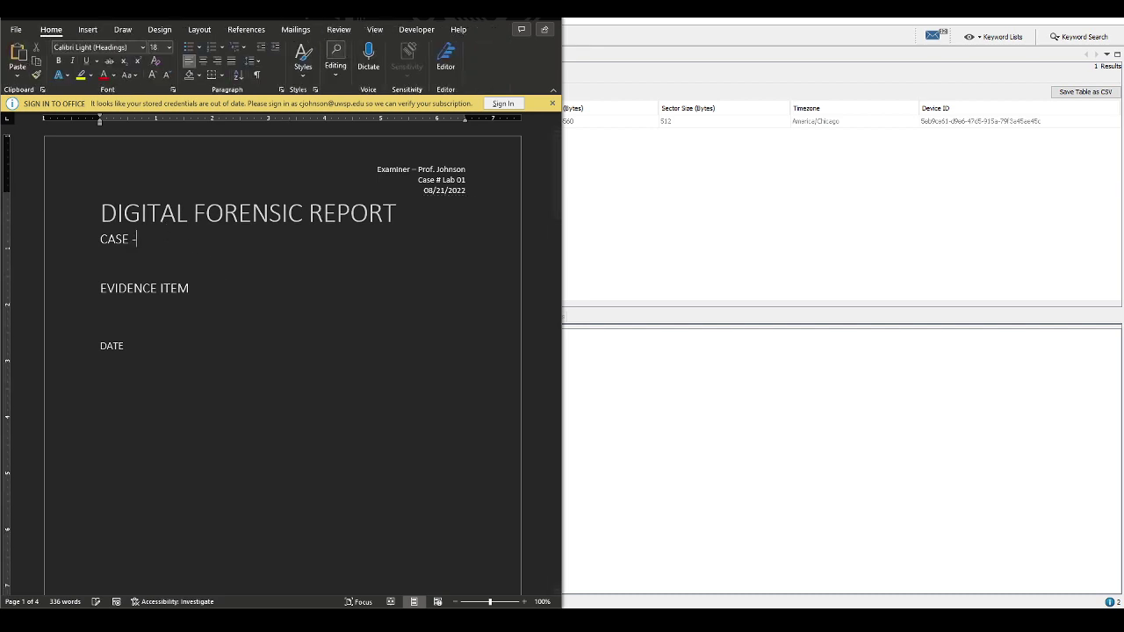
{"action": "type", "text": " UWSP DF Lab 01"}
{"action": "key", "text": "Return"}
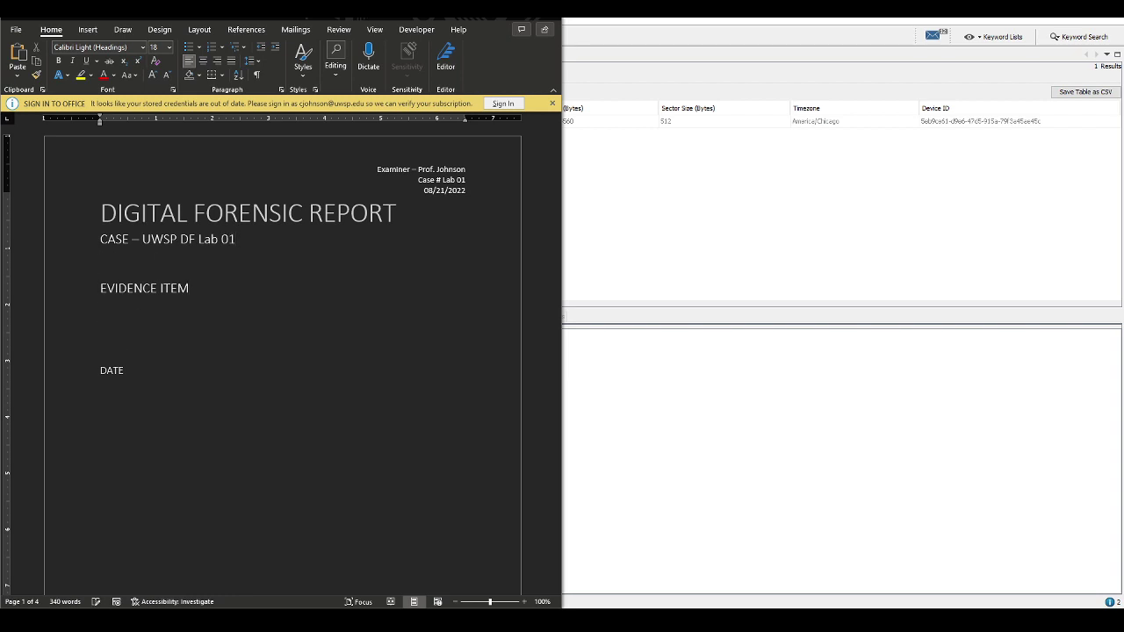
{"action": "type", "text": "*"}
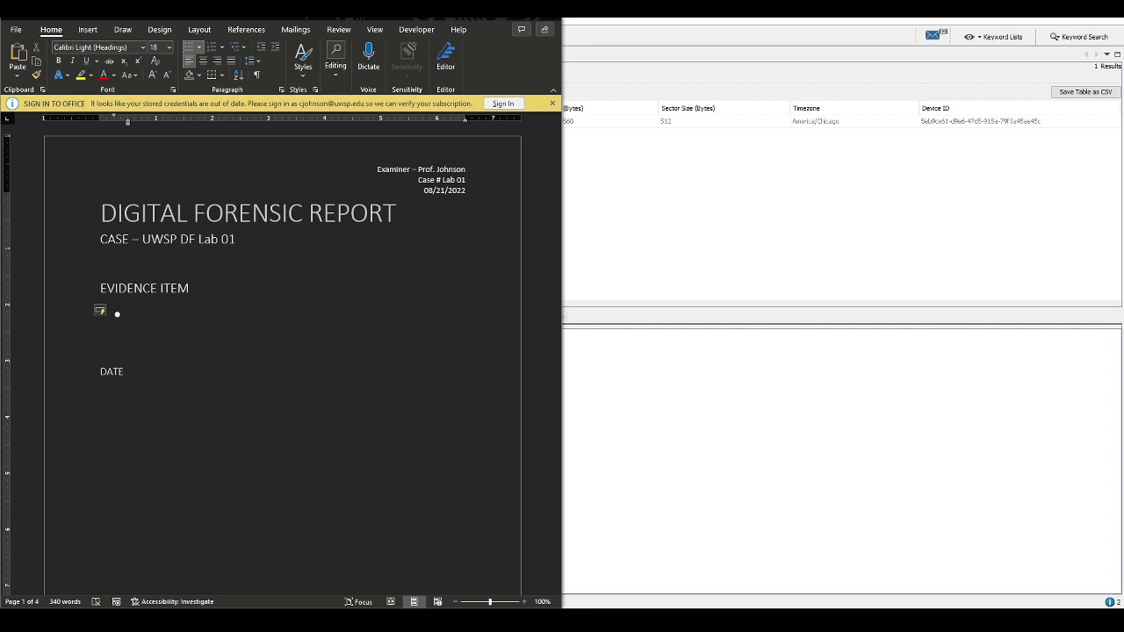
{"action": "type", "text": "Floopy Disk"}
{"action": "key", "text": "Down"}
{"action": "key", "text": "Down"}
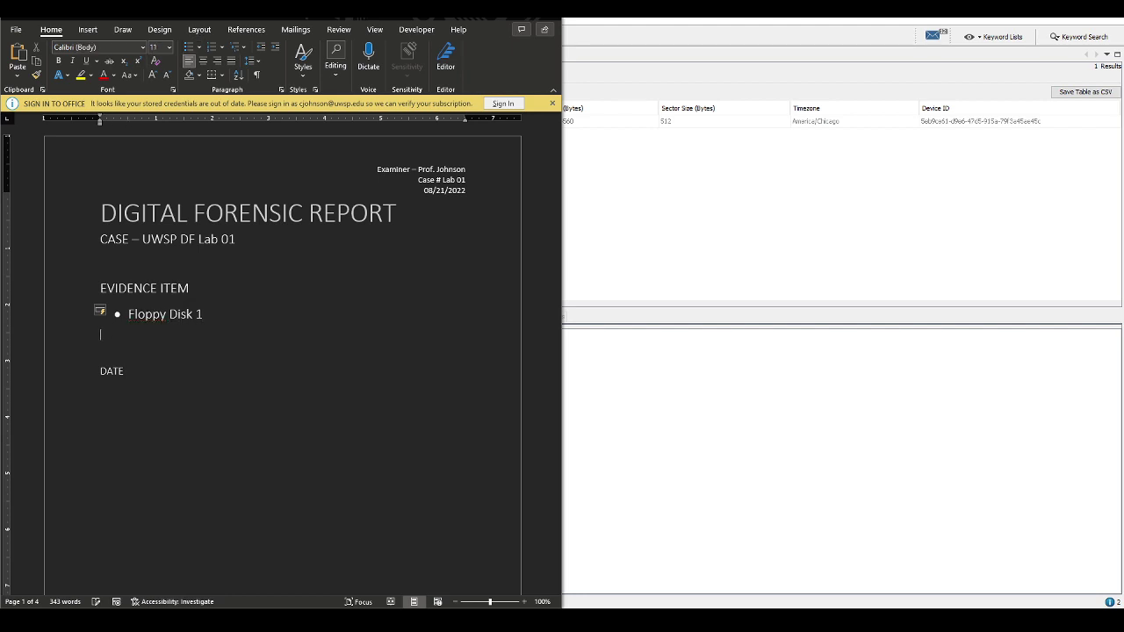
{"action": "type", "text": "- 08/21/2022"}
{"action": "scroll", "coordinate": [283, 360], "scroll_direction": "down", "scroll_amount": 5}
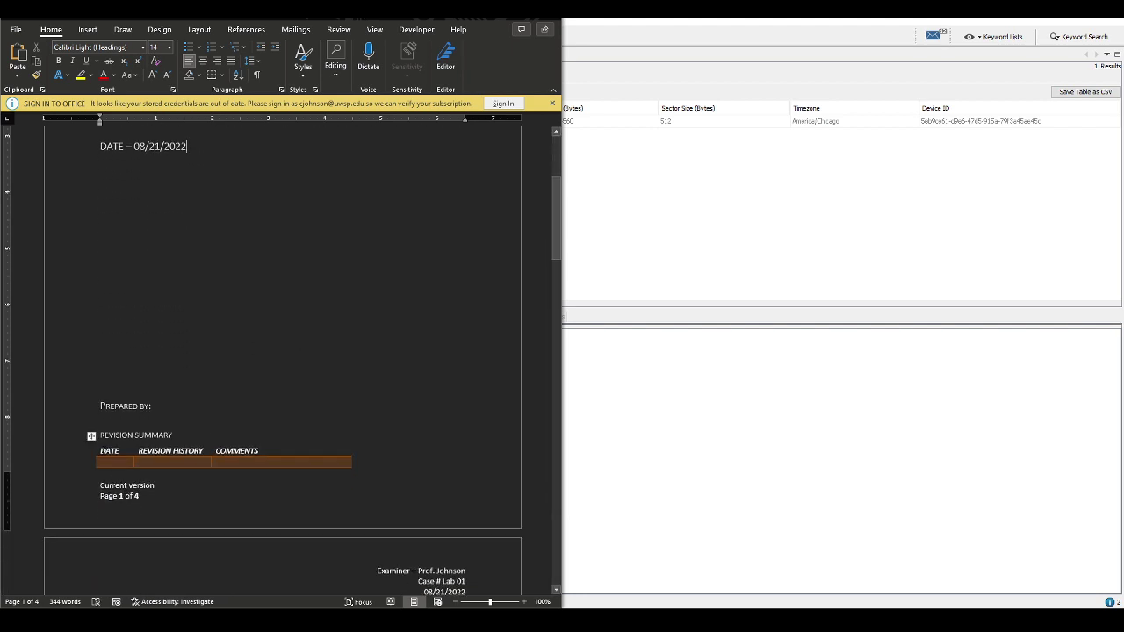
{"action": "left_click", "coordinate": [106, 461]}
{"action": "type", "text": "08"}
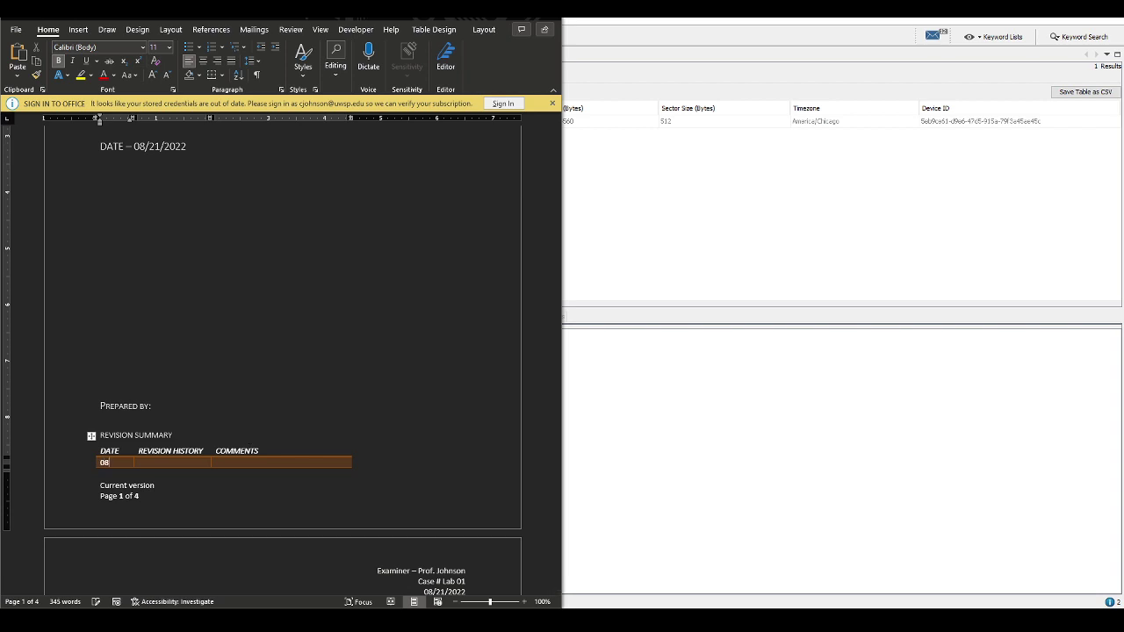
{"action": "type", "text": "/21/2022"}
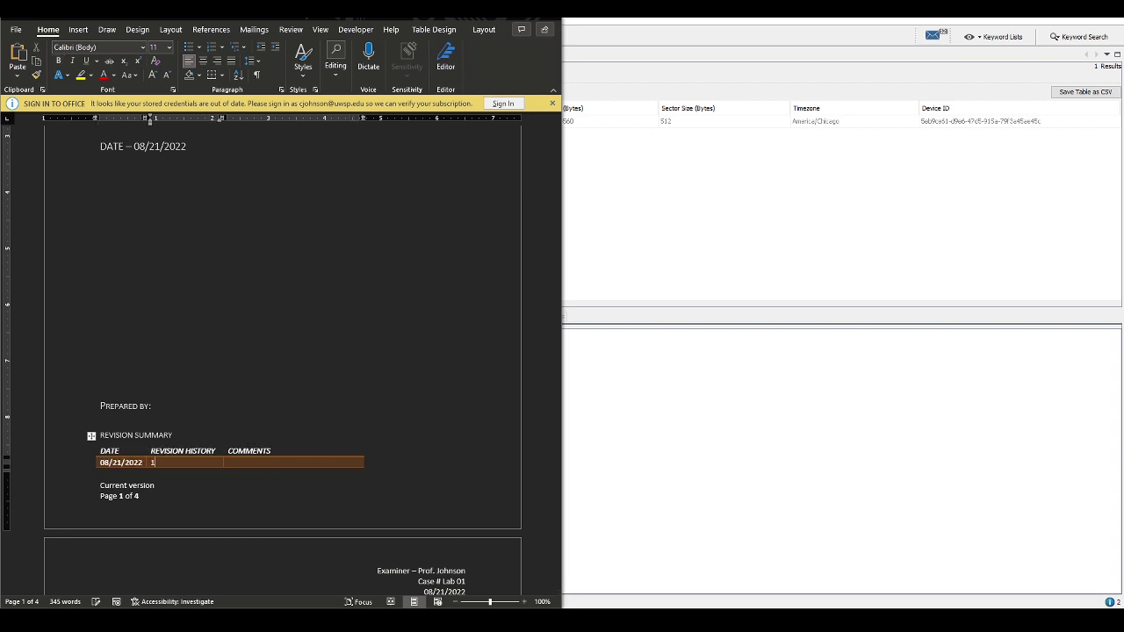
{"action": "left_click", "coordinate": [228, 462]}
{"action": "scroll", "coordinate": [336, 342], "scroll_direction": "down", "scroll_amount": 5}
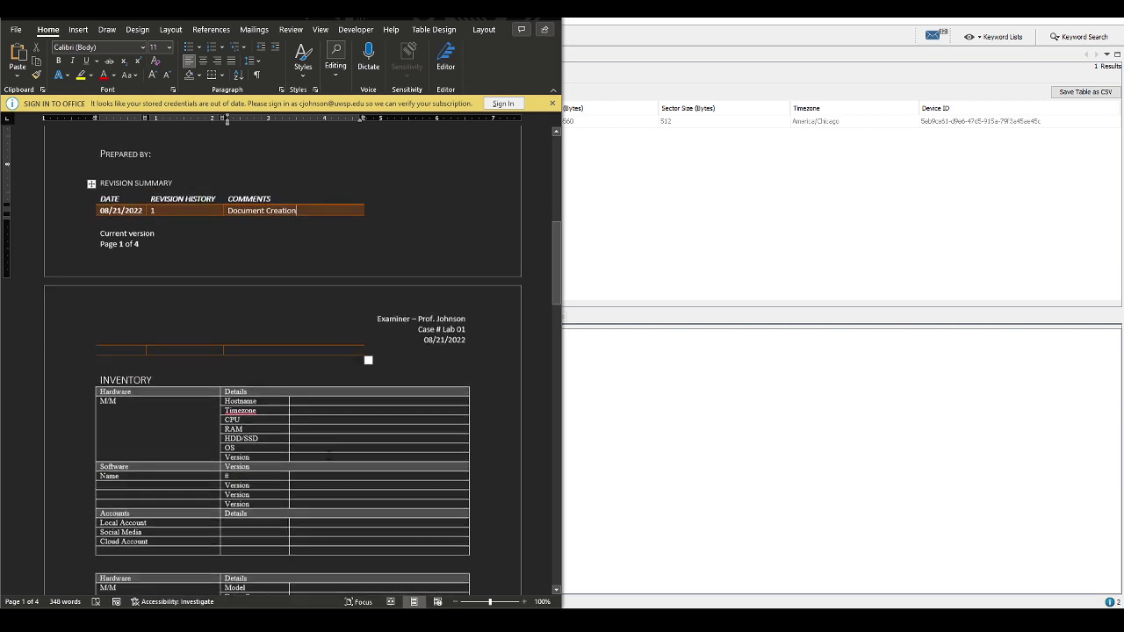
{"action": "scroll", "coordinate": [407, 257], "scroll_direction": "up", "scroll_amount": 2}
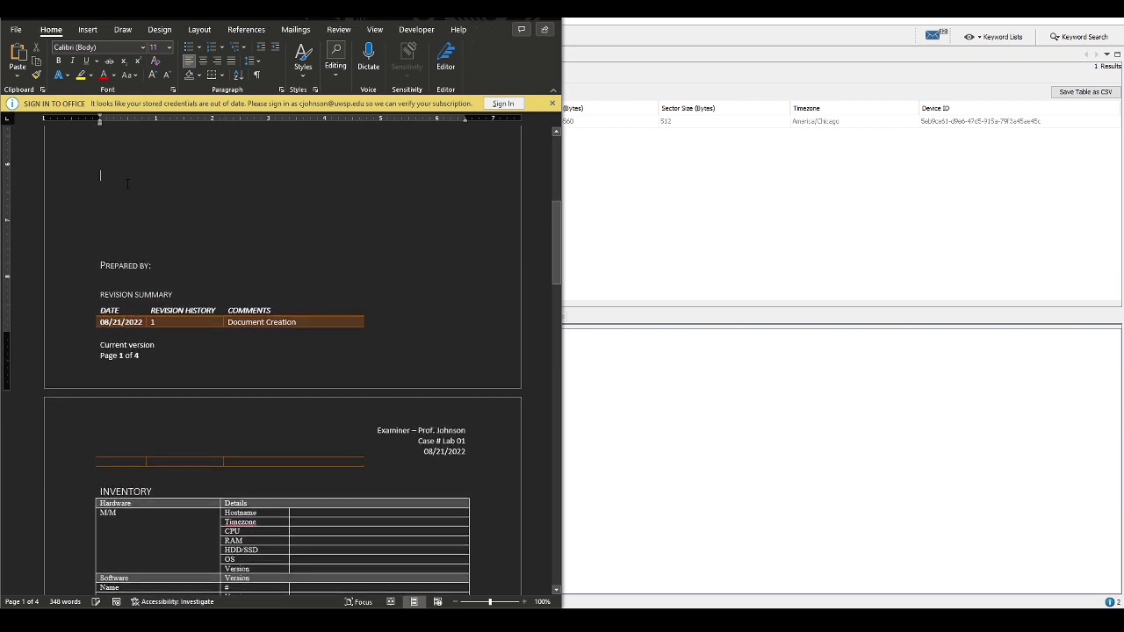
{"action": "left_click_drag", "start_coordinate": [90, 296], "coordinate": [90, 462]}
{"action": "key", "text": "ctrl+z"}
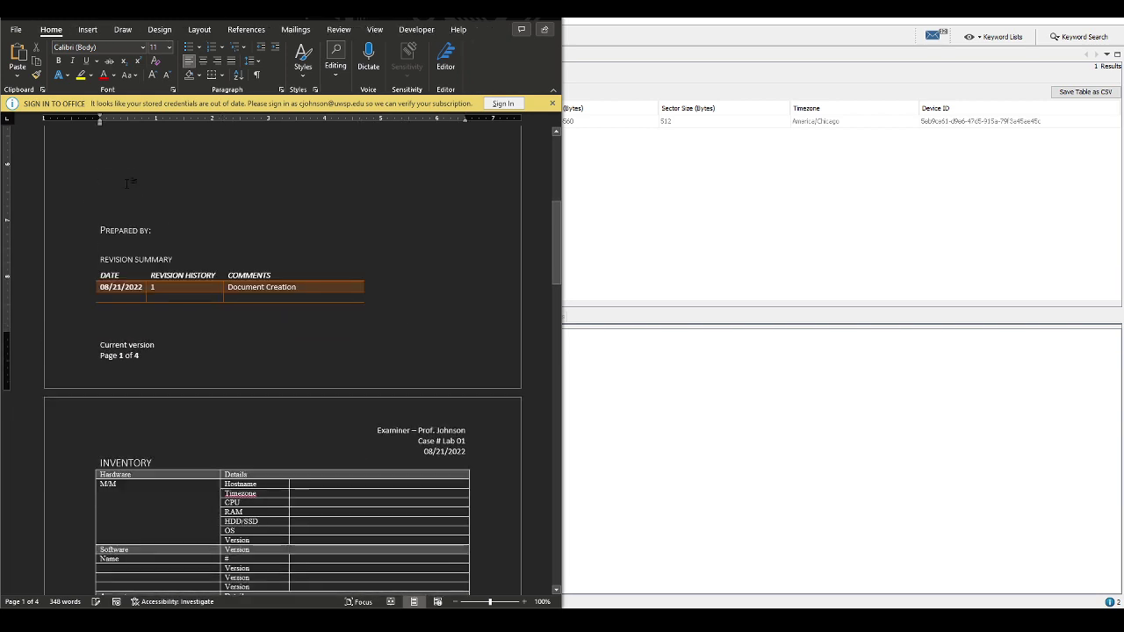
{"action": "key", "text": "Down"}
{"action": "key", "text": "Down"}
{"action": "key", "text": "End"}
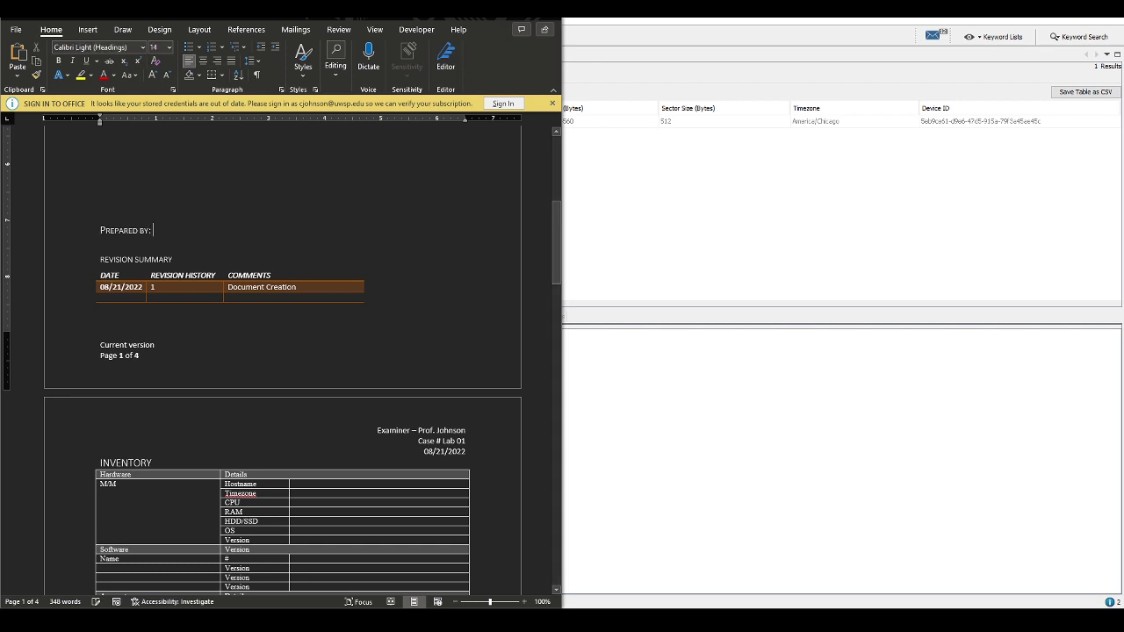
{"action": "type", "text": "Prof Johnson"}
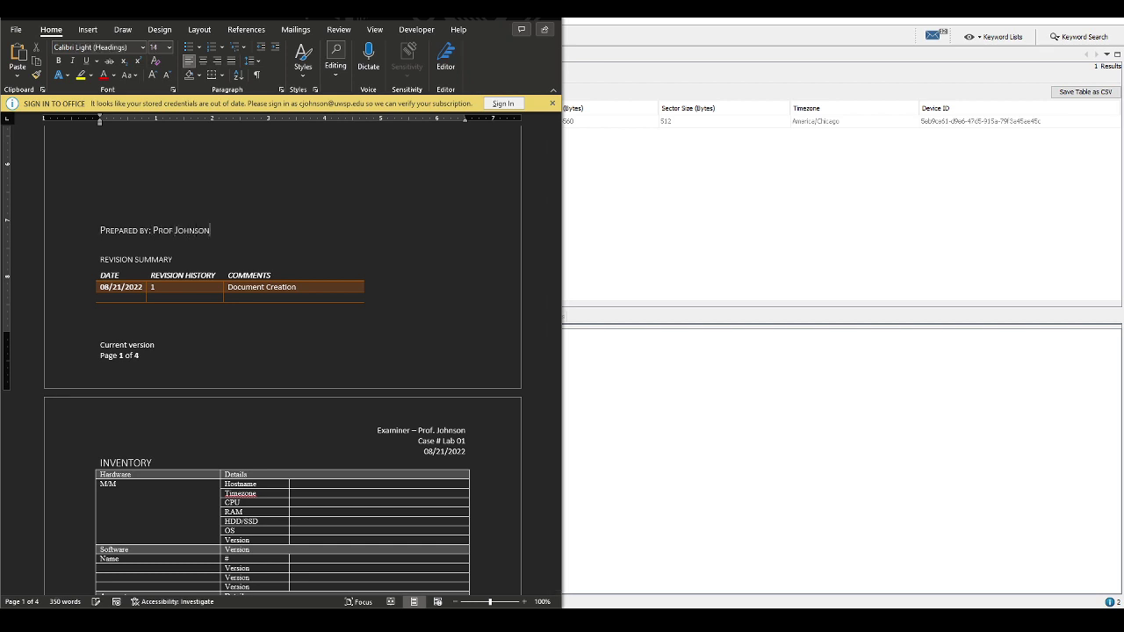
{"action": "key", "text": "Down"}
{"action": "key", "text": "Down"}
{"action": "scroll", "coordinate": [174, 466], "scroll_direction": "down", "scroll_amount": 1}
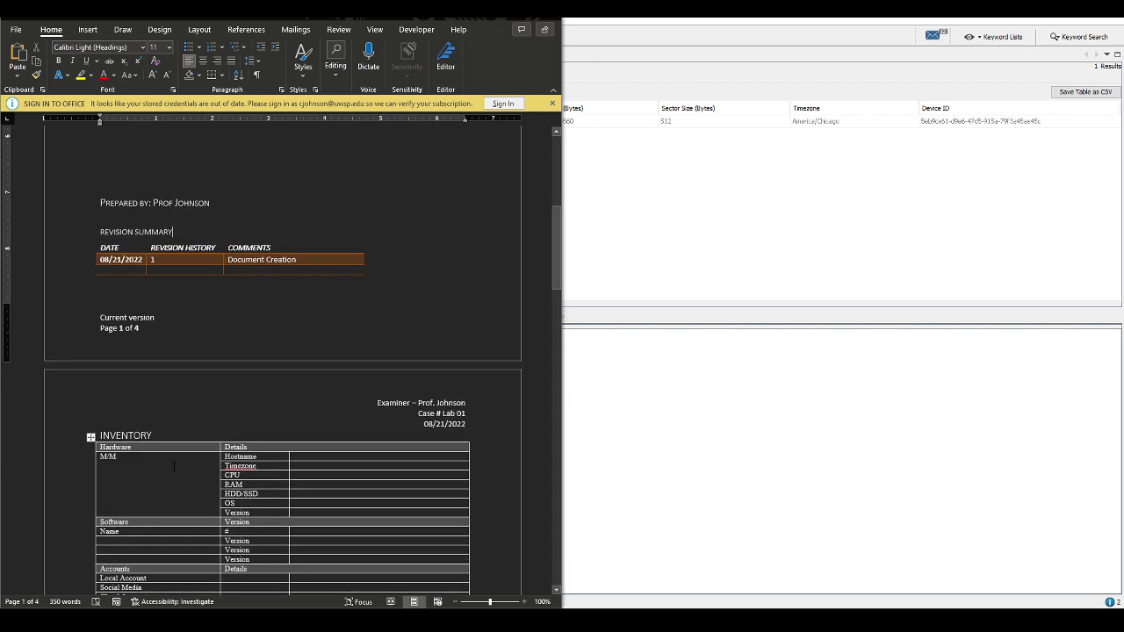
{"action": "scroll", "coordinate": [173, 466], "scroll_direction": "down", "scroll_amount": 4}
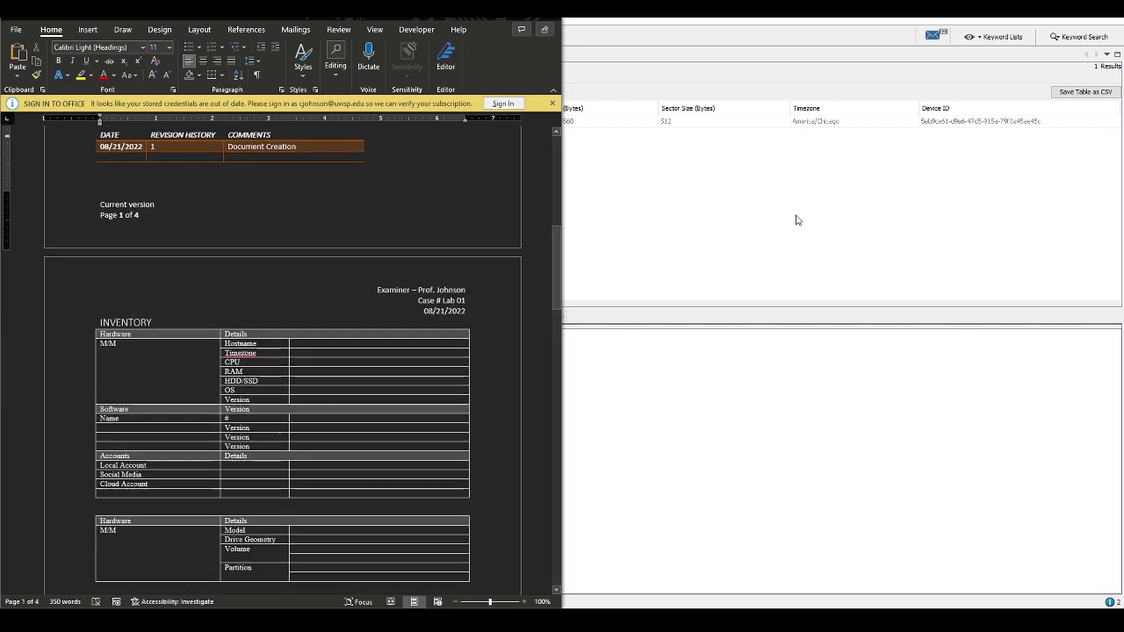
Review the UWSP DF Lab 1.001 data source's summary information and properties in Autopsy
{"action": "left_click", "coordinate": [615, 175]}
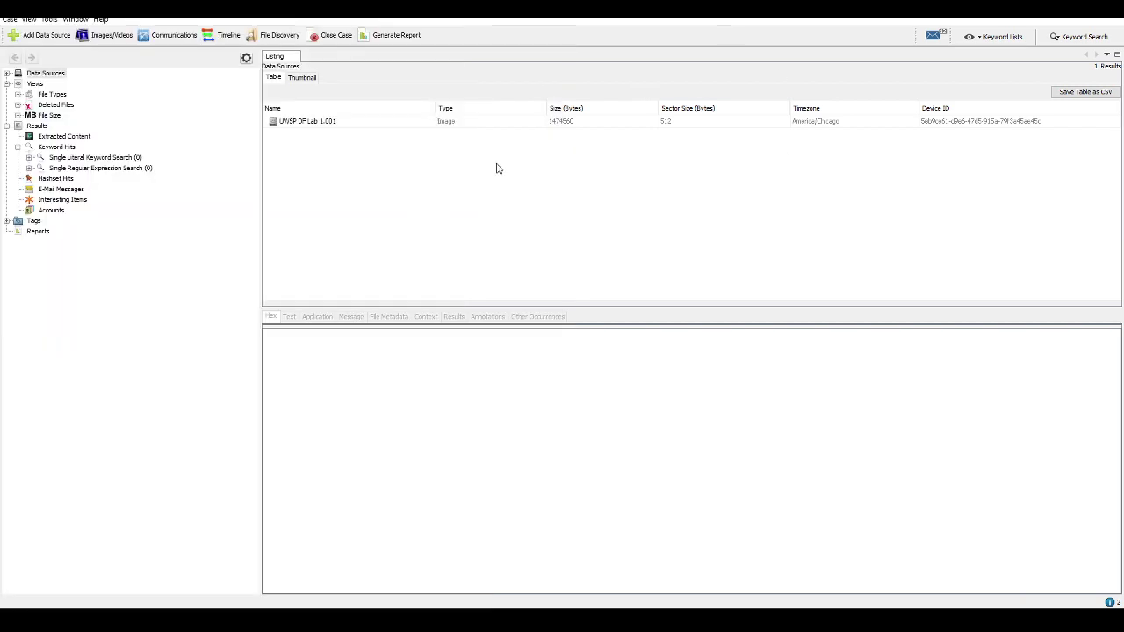
{"action": "right_click", "coordinate": [331, 126]}
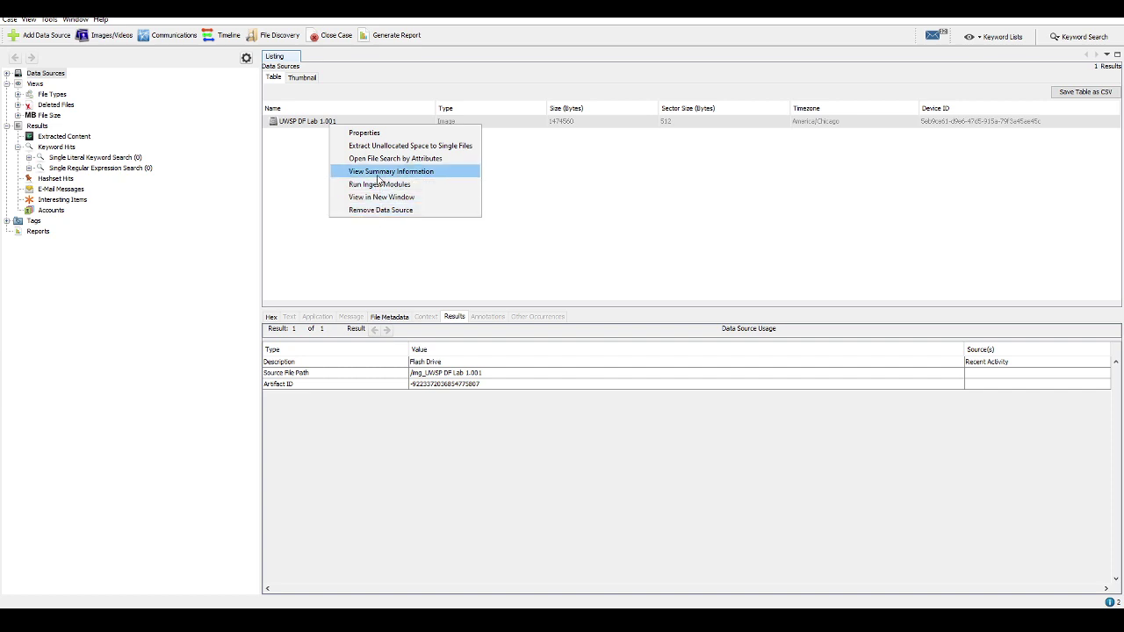
{"action": "left_click", "coordinate": [382, 172]}
{"action": "left_click_drag", "start_coordinate": [538, 175], "coordinate": [399, 144]}
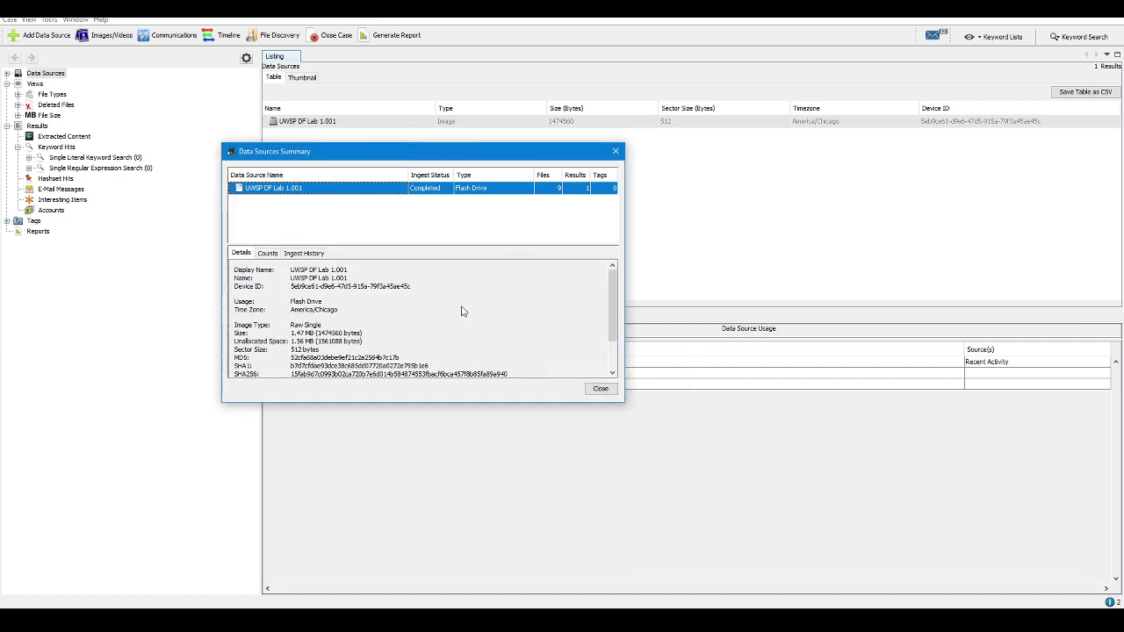
{"action": "scroll", "coordinate": [459, 311], "scroll_direction": "down", "scroll_amount": 1}
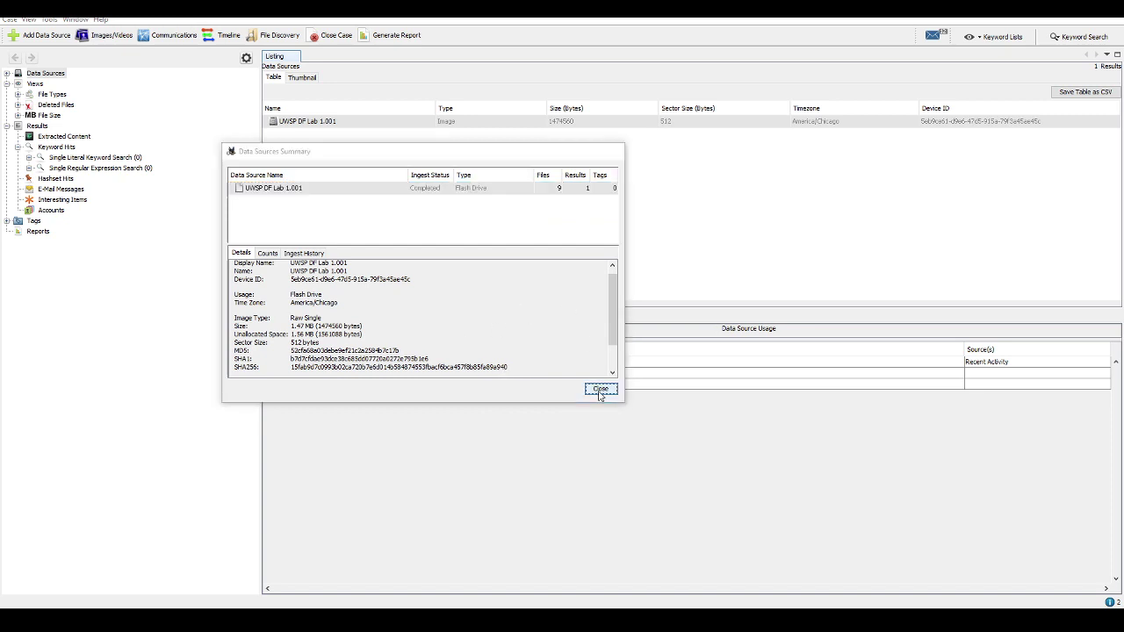
{"action": "left_click", "coordinate": [601, 388]}
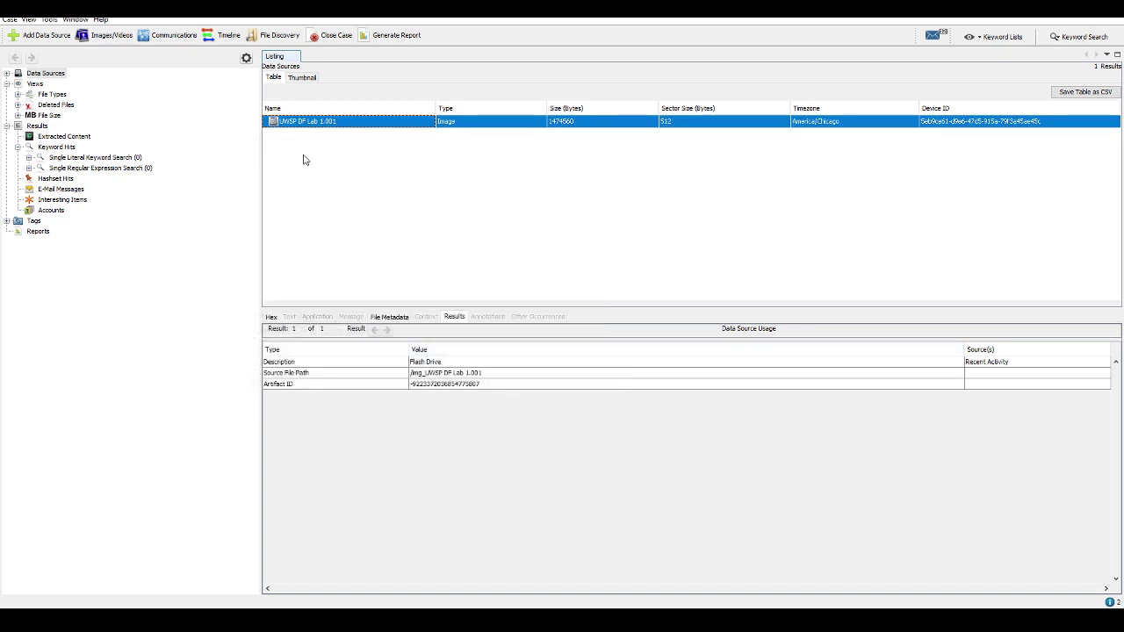
{"action": "right_click", "coordinate": [306, 126]}
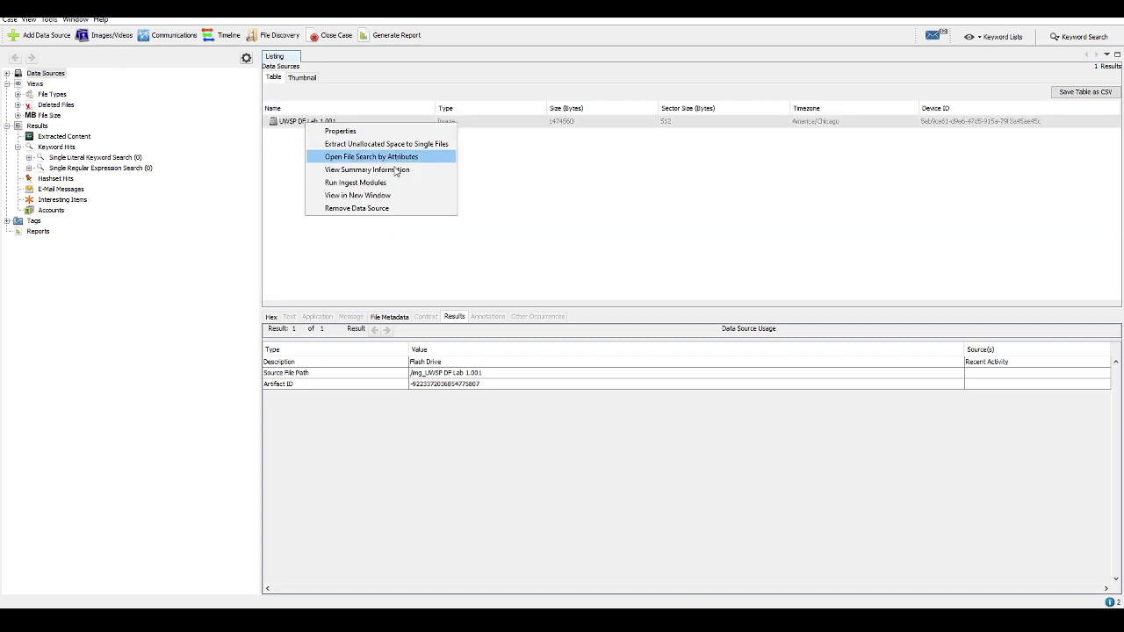
{"action": "left_click", "coordinate": [340, 132]}
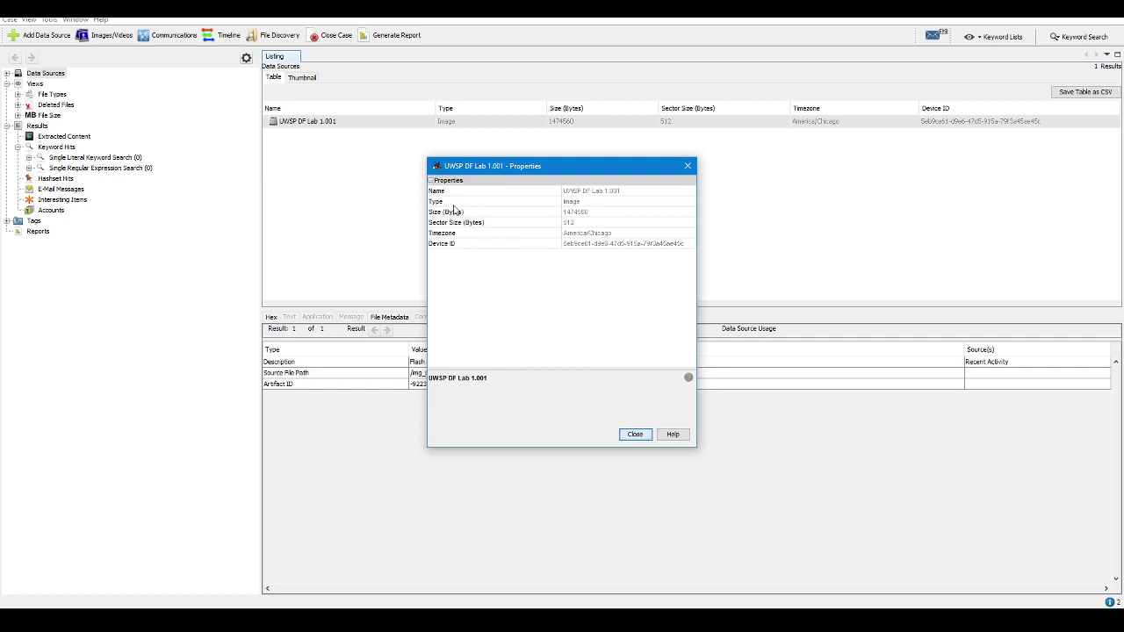
{"action": "left_click", "coordinate": [635, 434]}
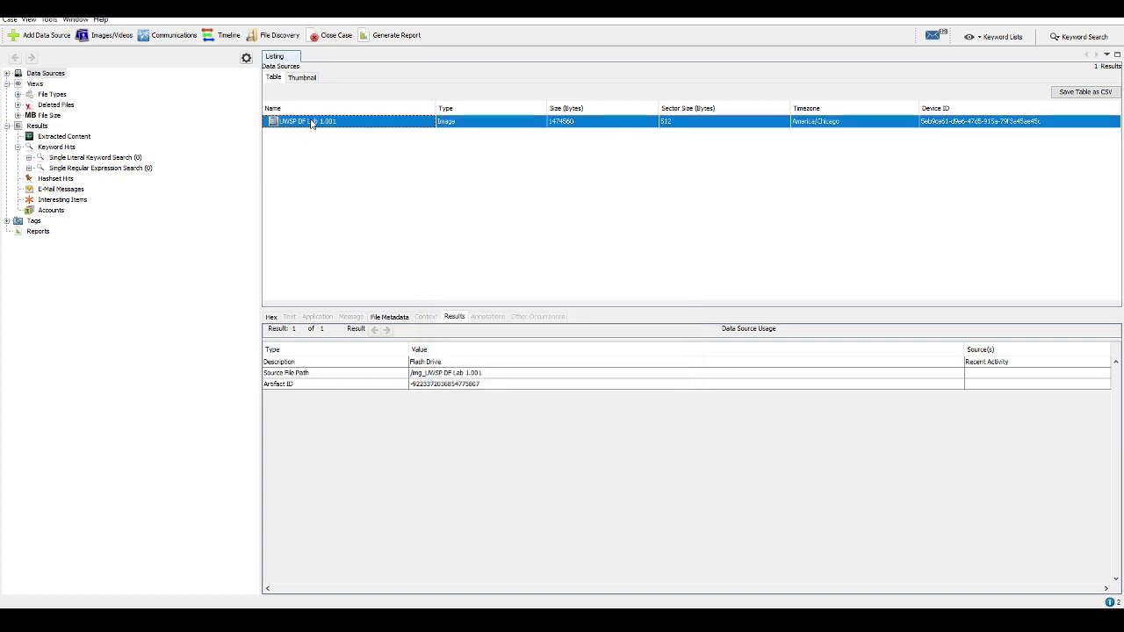
Check the data source summary's file counts, ingest history and image details, then close it
{"action": "right_click", "coordinate": [311, 122]}
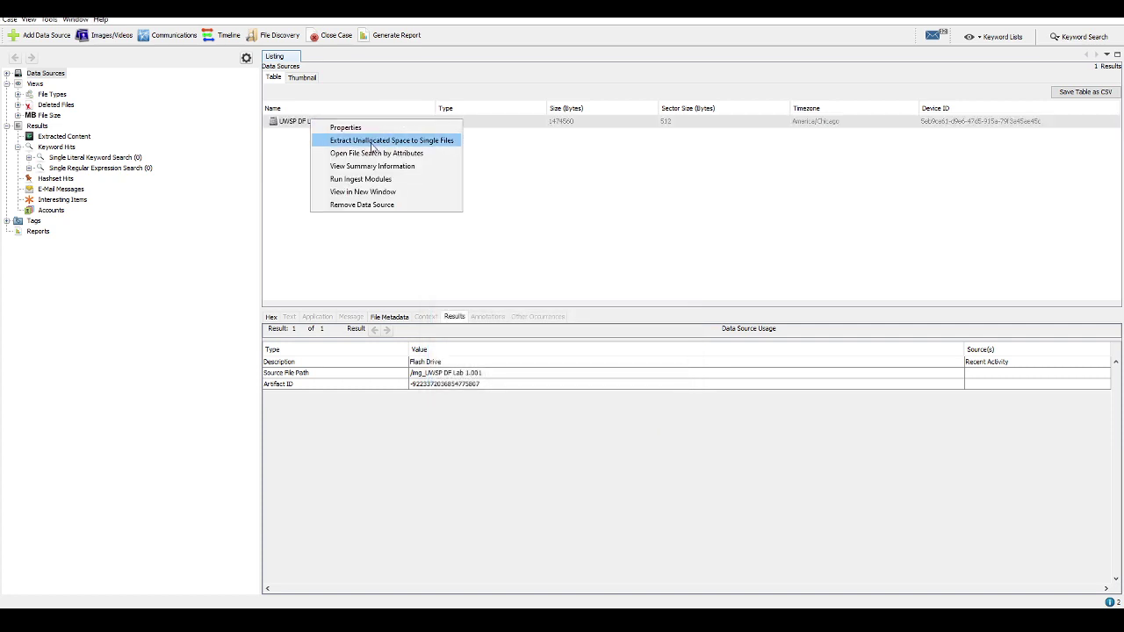
{"action": "left_click", "coordinate": [365, 166]}
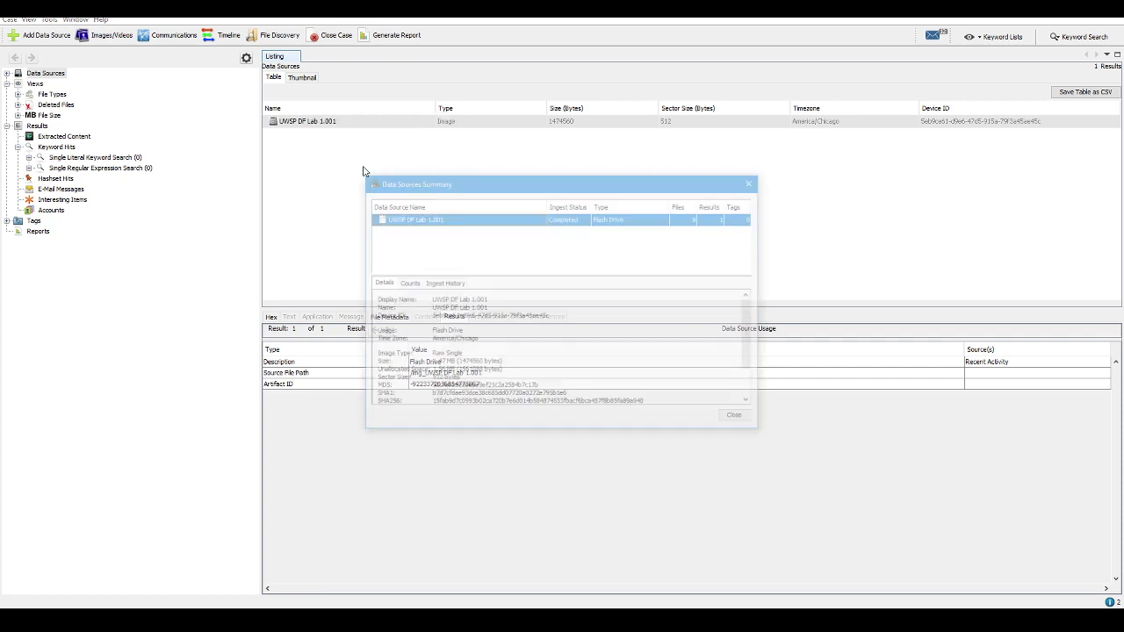
{"action": "left_click", "coordinate": [409, 283]}
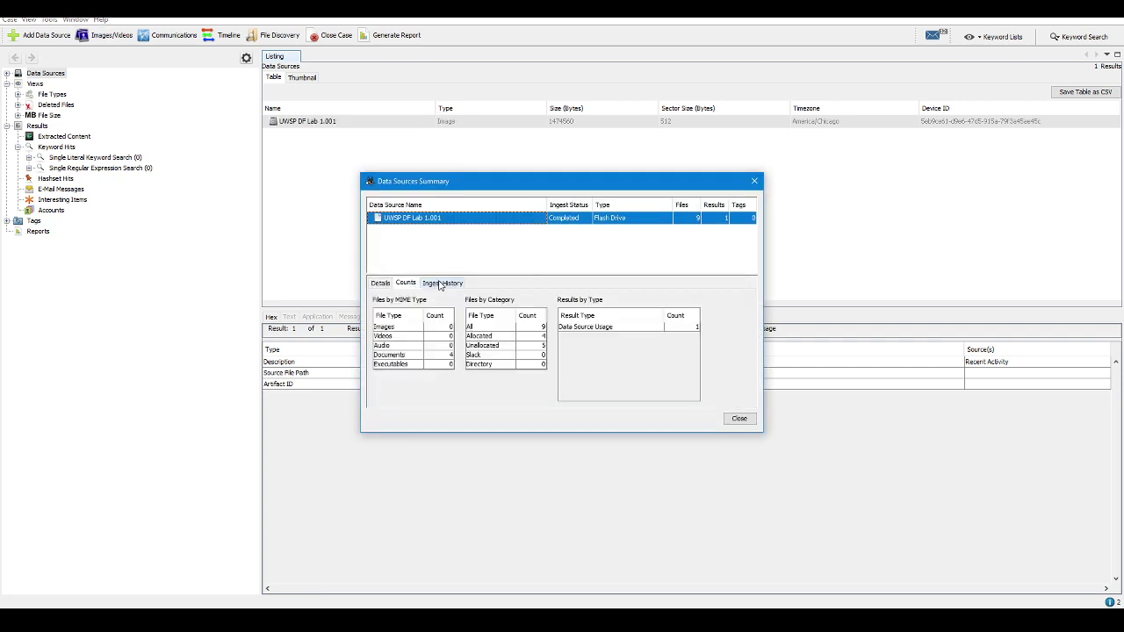
{"action": "left_click", "coordinate": [442, 283]}
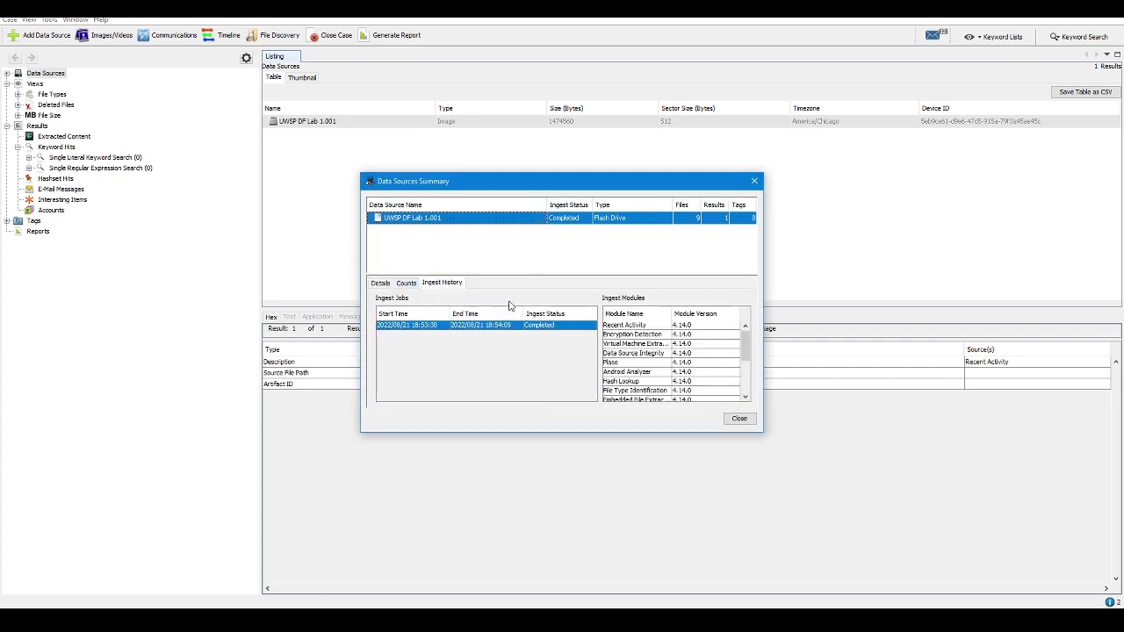
{"action": "scroll", "coordinate": [707, 372], "scroll_direction": "down", "scroll_amount": 3}
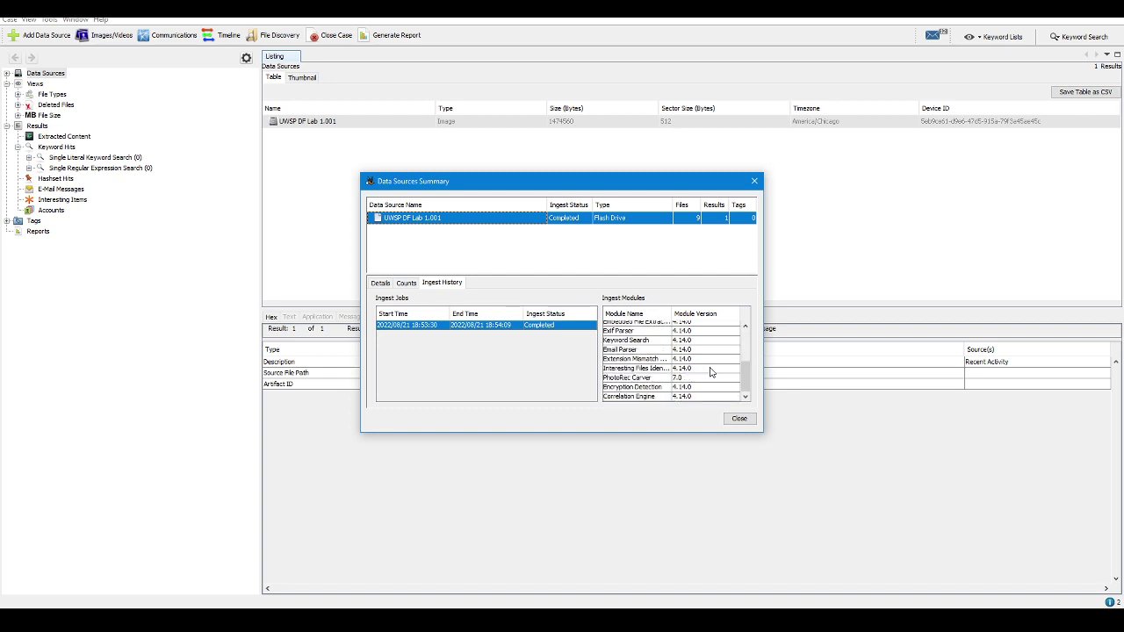
{"action": "scroll", "coordinate": [709, 371], "scroll_direction": "up", "scroll_amount": 3}
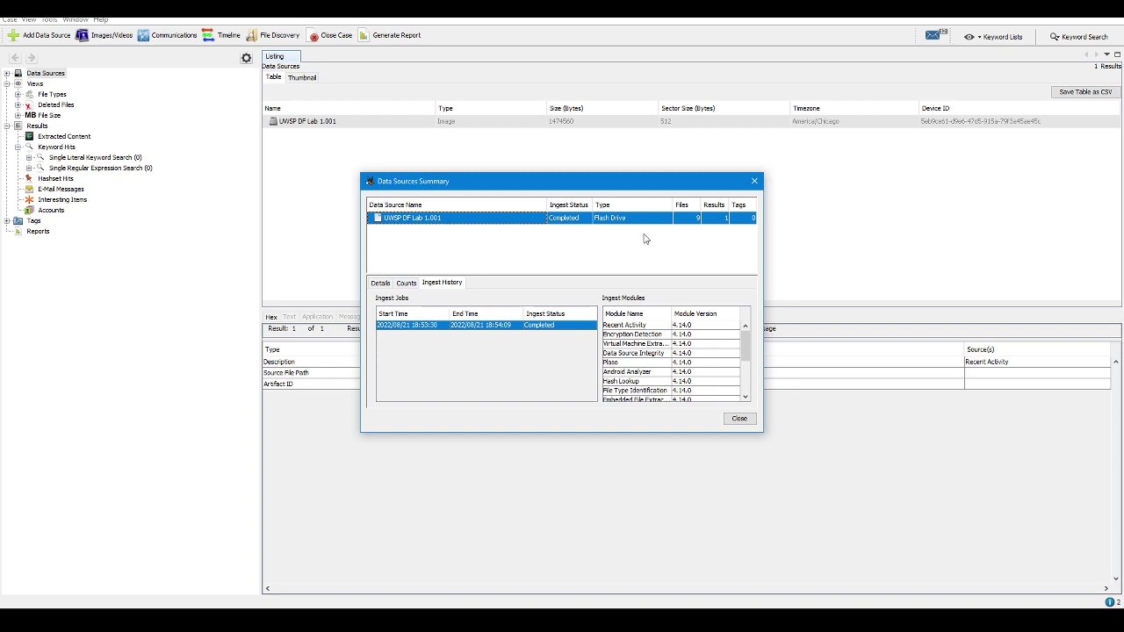
{"action": "left_click", "coordinate": [404, 285]}
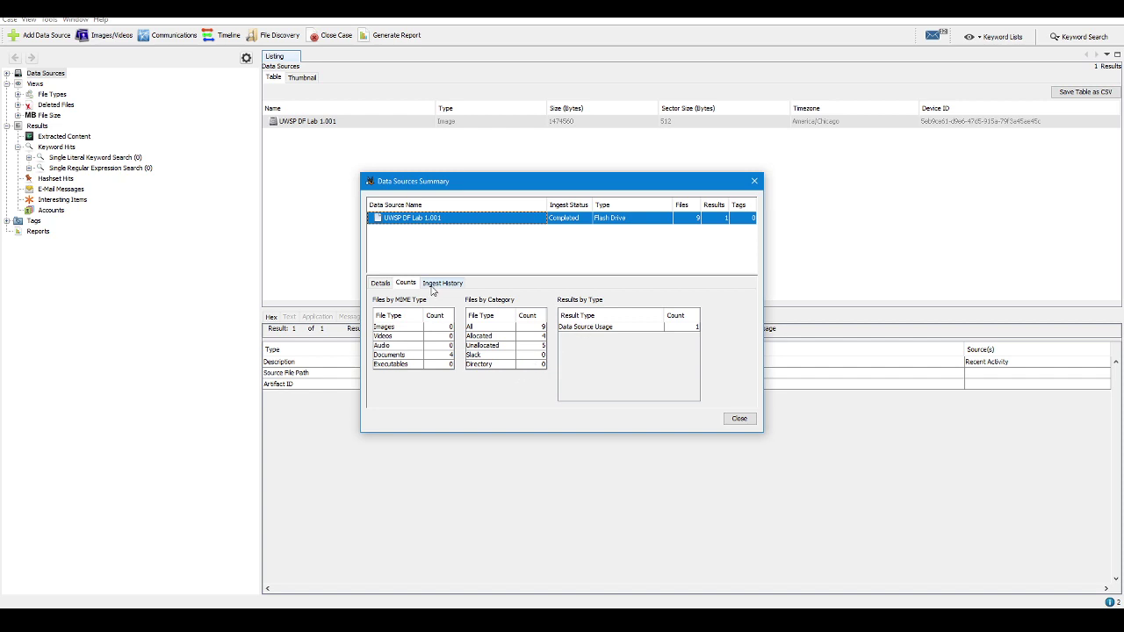
{"action": "left_click", "coordinate": [384, 284]}
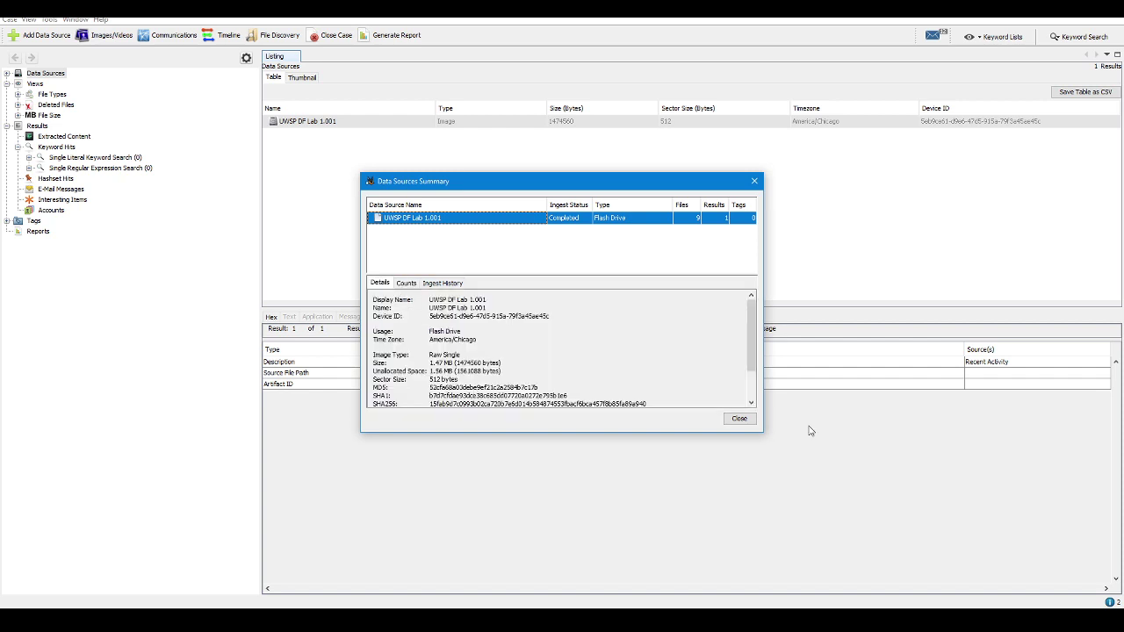
{"action": "left_click", "coordinate": [739, 418]}
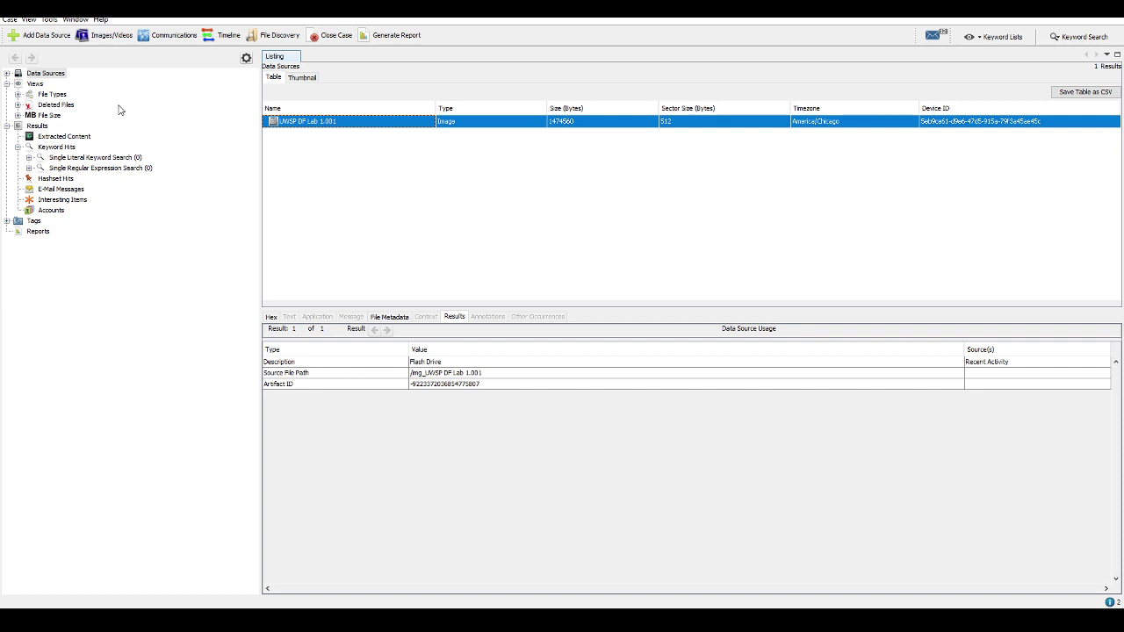
Look over Case Details and the Data Source Summary, then expand the Data Sources tree
{"action": "left_click", "coordinate": [10, 19]}
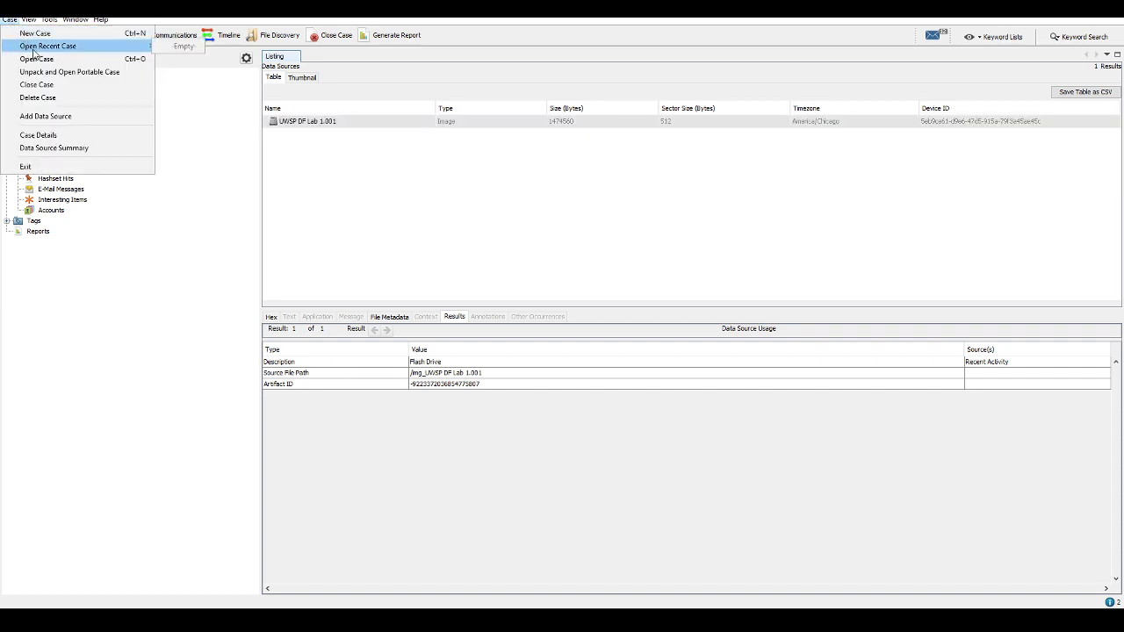
{"action": "left_click", "coordinate": [41, 136]}
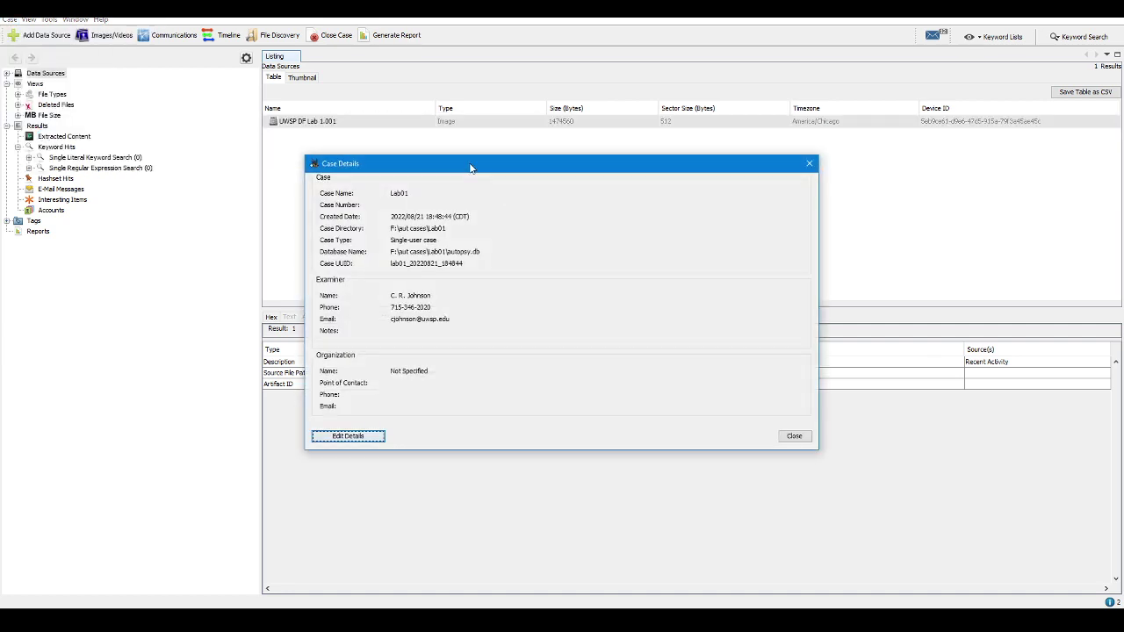
{"action": "left_click", "coordinate": [793, 437]}
{"action": "left_click", "coordinate": [8, 19]}
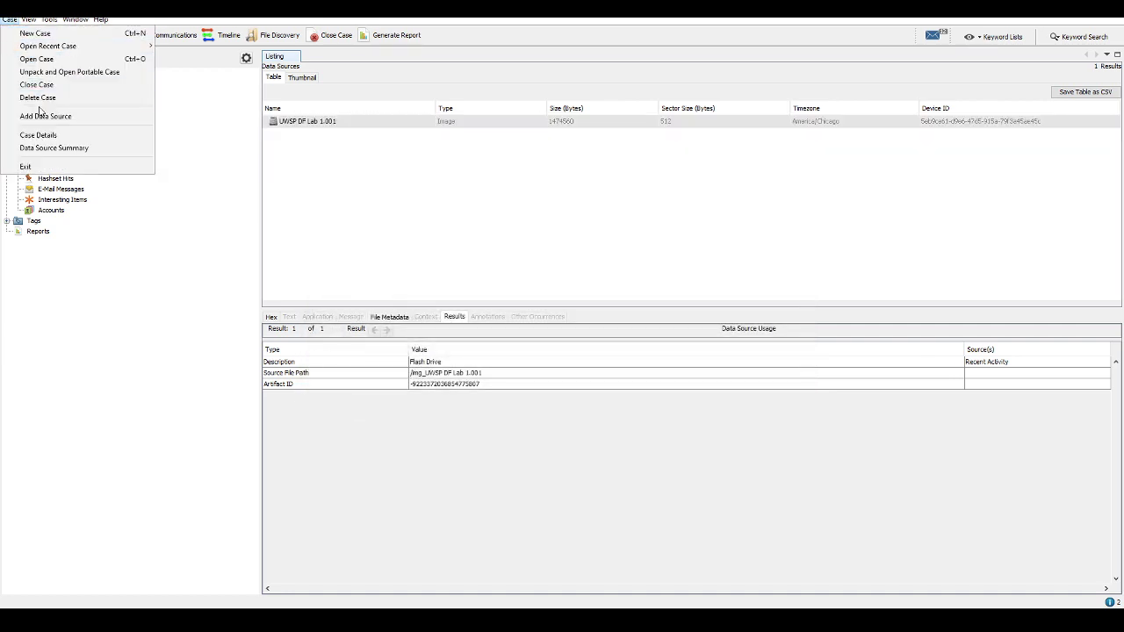
{"action": "left_click", "coordinate": [51, 150]}
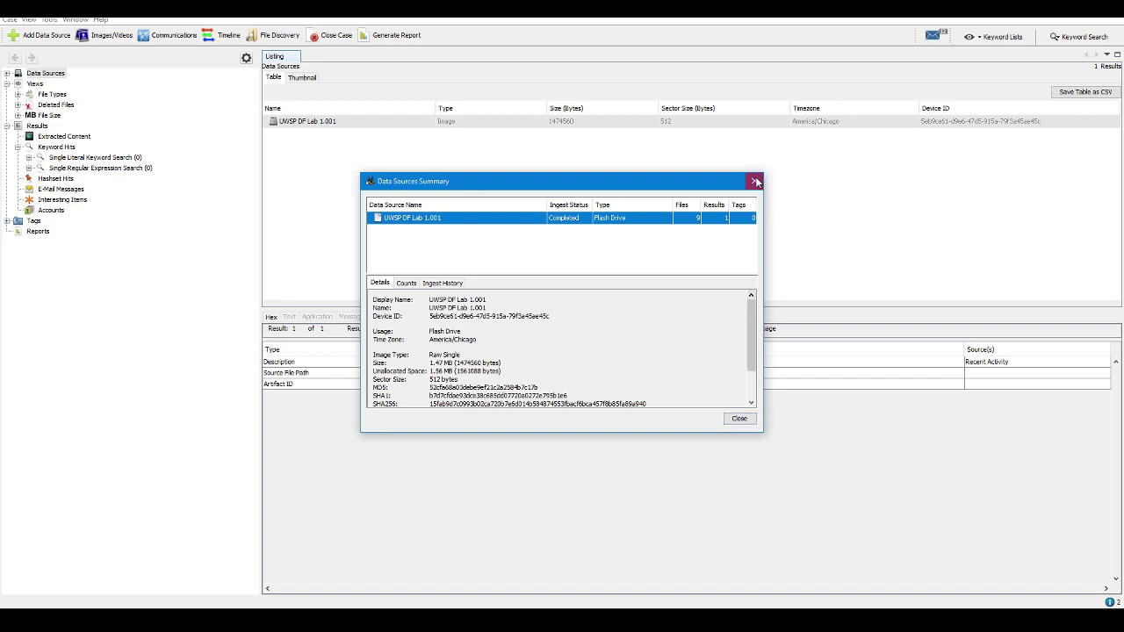
{"action": "left_click", "coordinate": [753, 181]}
{"action": "right_click", "coordinate": [751, 113]}
{"action": "left_click", "coordinate": [943, 266]}
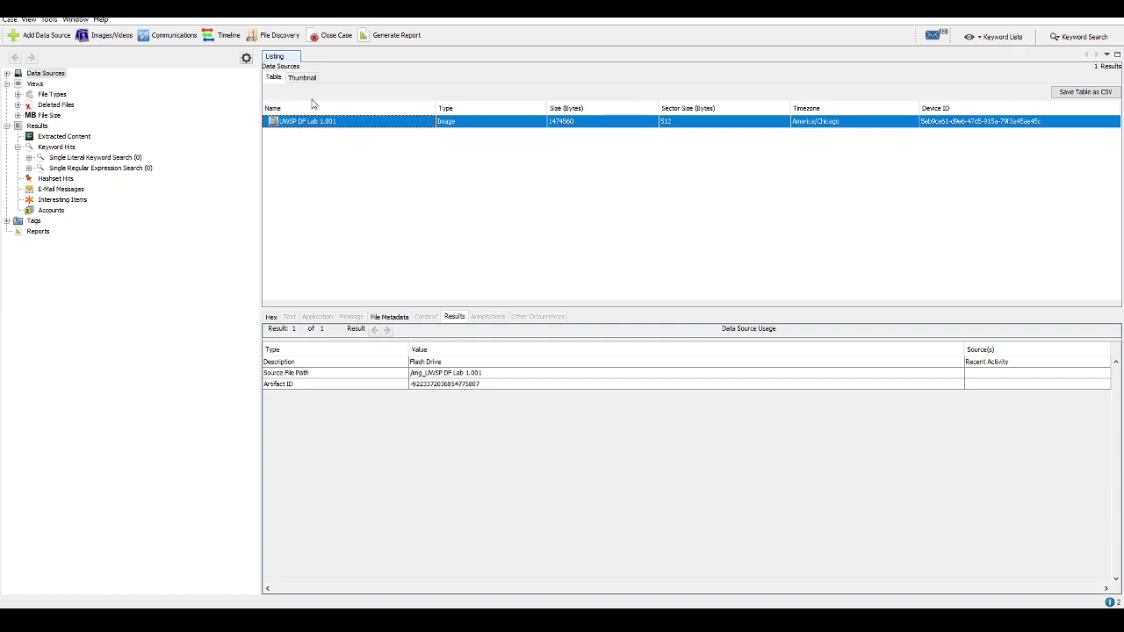
{"action": "left_click", "coordinate": [8, 74]}
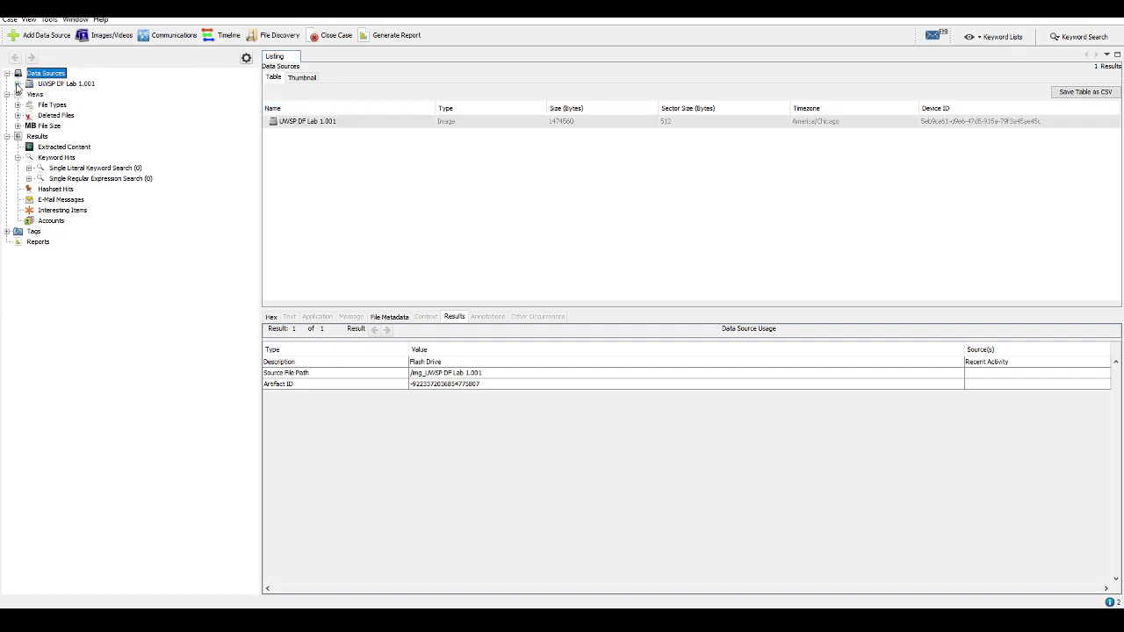
Expand UWSP DF Lab 1.001 in the tree and bring up its actions to see the Flash Drive usage result
{"action": "left_click", "coordinate": [42, 83]}
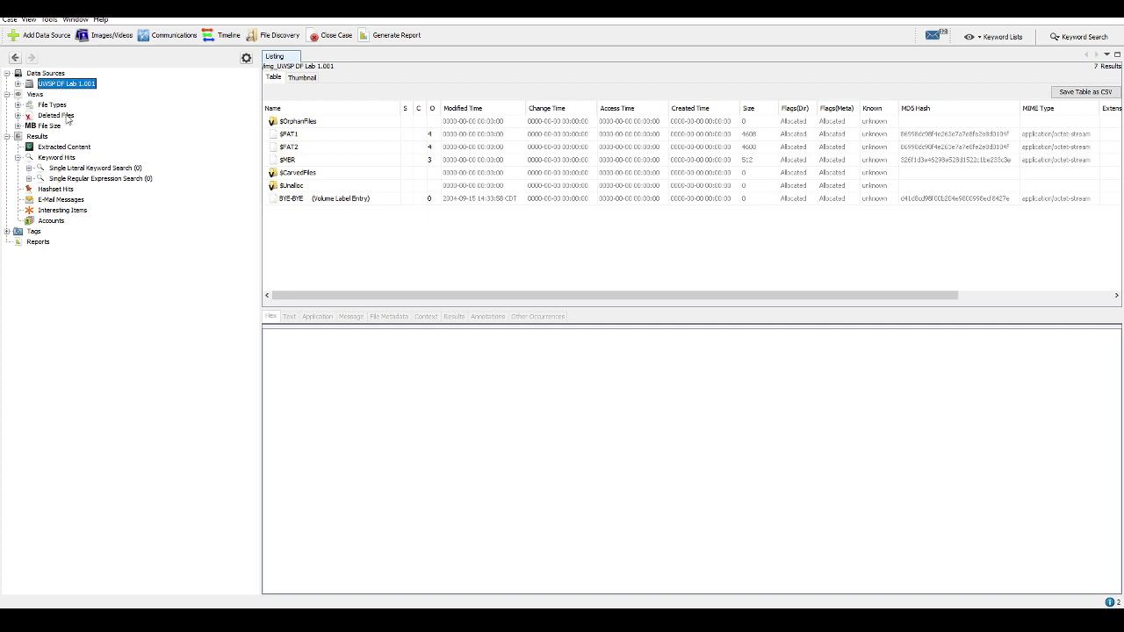
{"action": "left_click", "coordinate": [18, 83]}
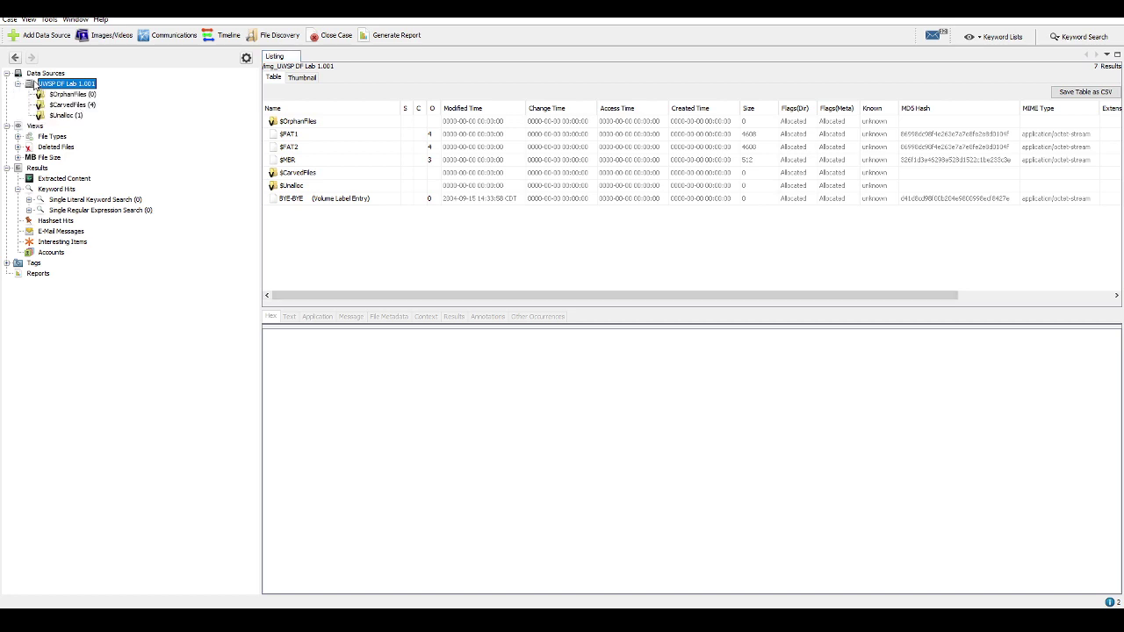
{"action": "right_click", "coordinate": [51, 83]}
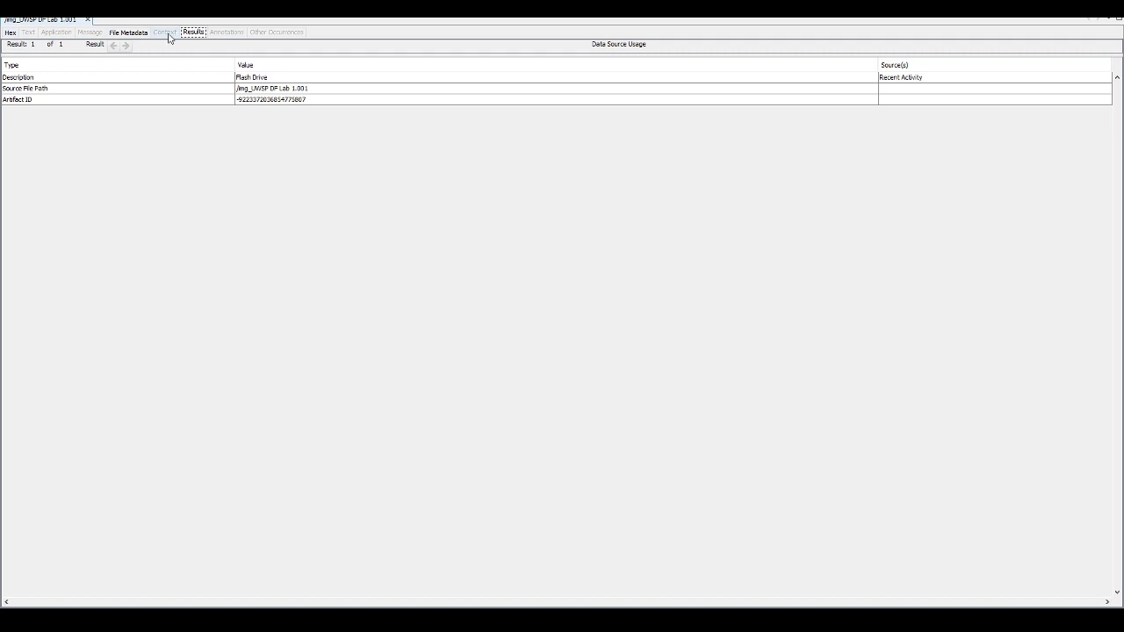
Open the disk image's file metadata and review its data source summary
{"action": "left_click", "coordinate": [115, 33]}
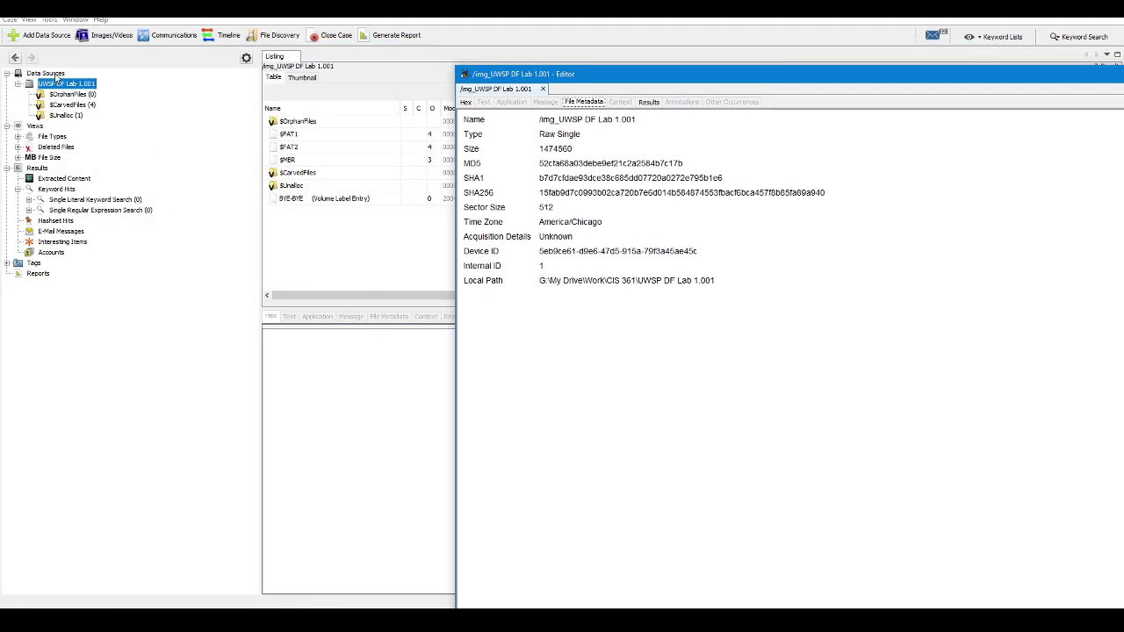
{"action": "right_click", "coordinate": [69, 84]}
{"action": "left_click", "coordinate": [112, 130]}
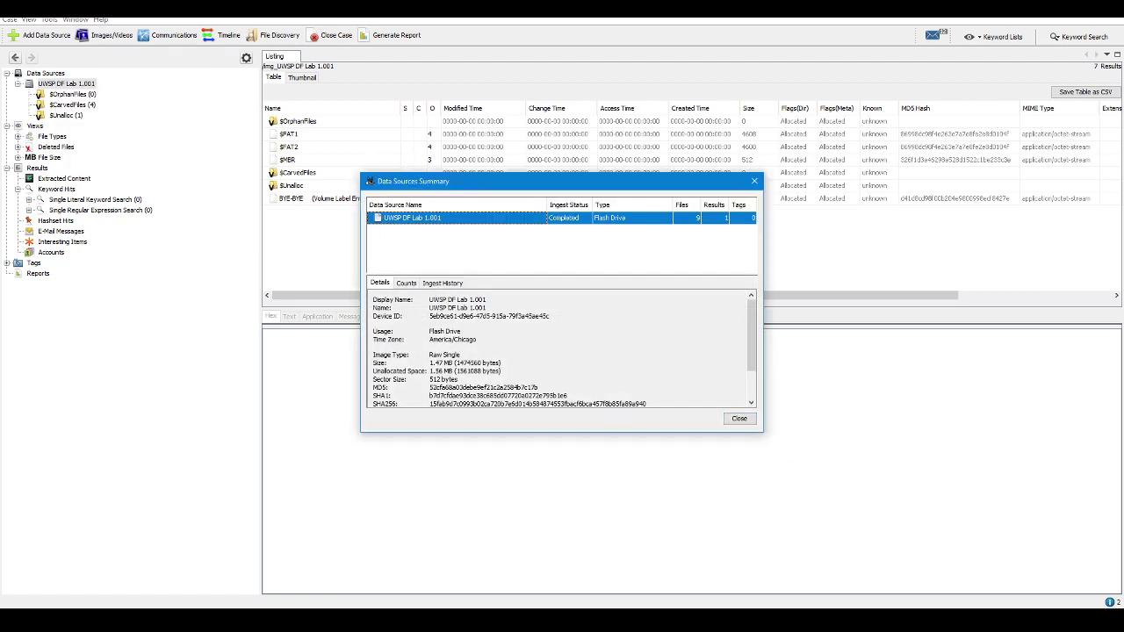
{"action": "left_click_drag", "start_coordinate": [577, 188], "coordinate": [315, 187]}
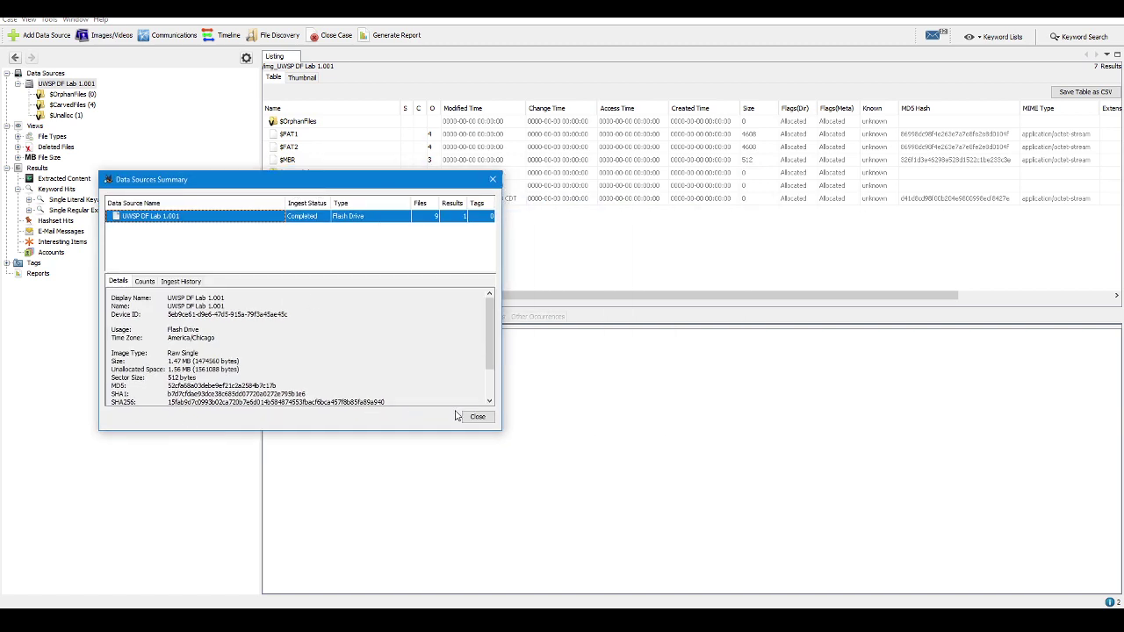
{"action": "left_click", "coordinate": [477, 417]}
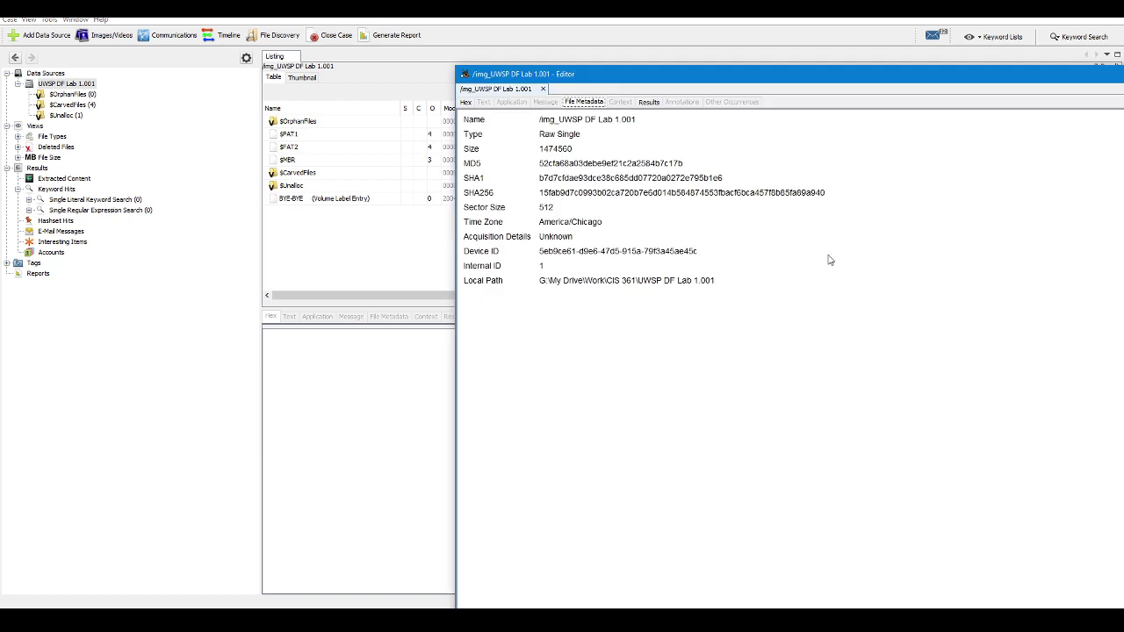
Take the image's MD5 hash from the metadata and return to the report's Inventory tables
{"action": "left_click_drag", "start_coordinate": [663, 69], "coordinate": [421, 36]}
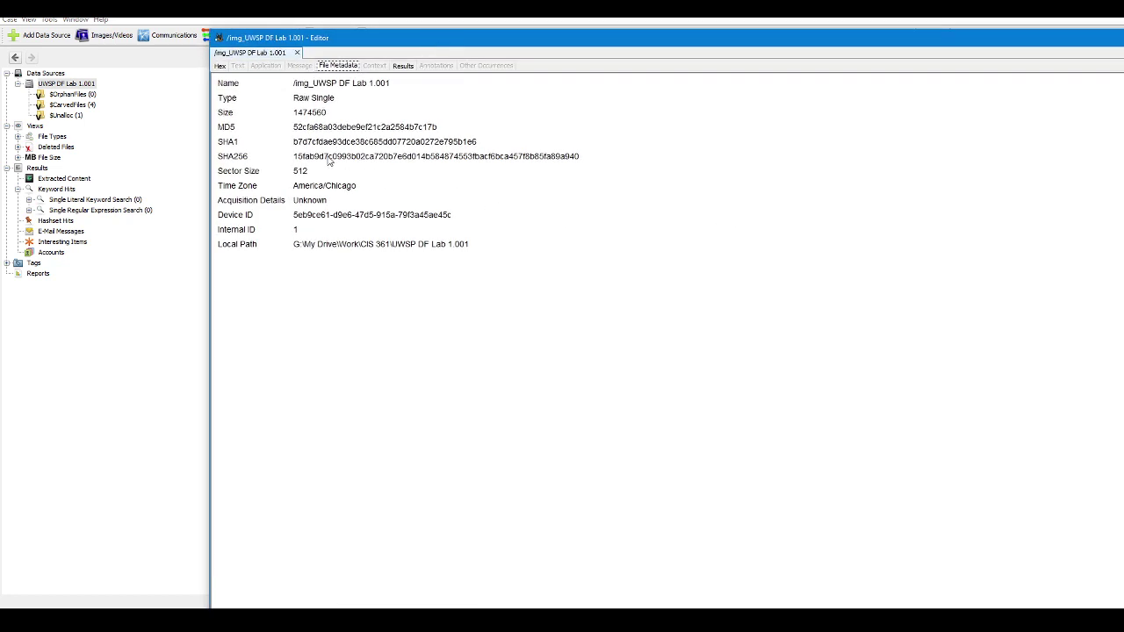
{"action": "double_click", "coordinate": [384, 127]}
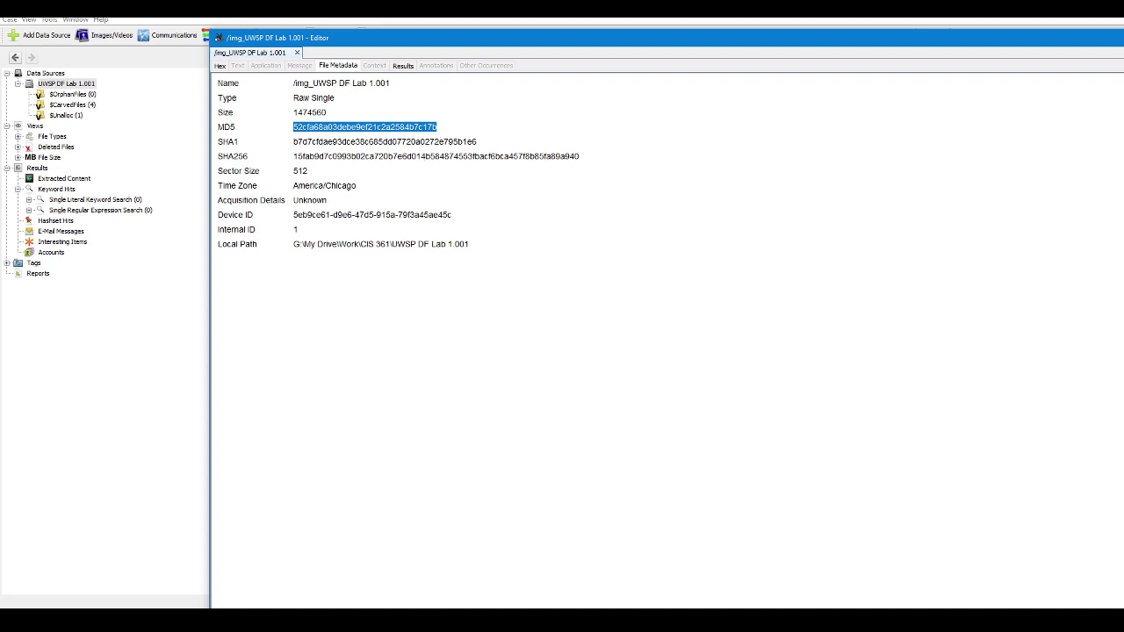
{"action": "key", "text": "alt+Tab"}
{"action": "scroll", "coordinate": [351, 308], "scroll_direction": "down", "scroll_amount": 1}
{"action": "left_click", "coordinate": [203, 325]}
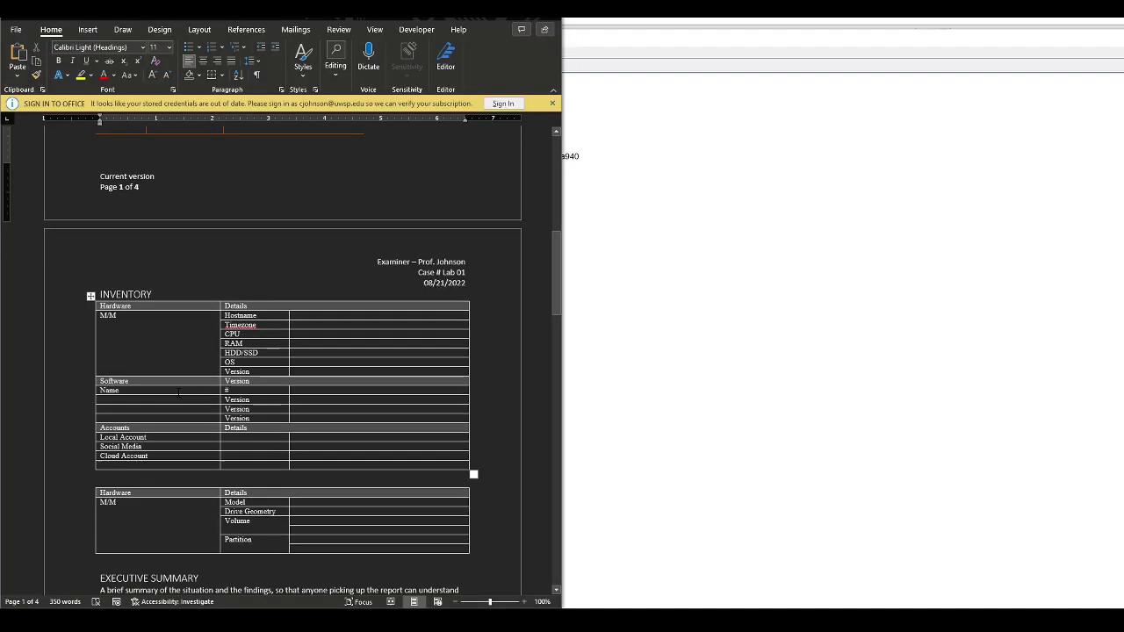
Clear the M/M placeholder, rename the Evidence image to UWSP DF Lab 01.001 and paste its MD5
{"action": "key", "text": "BackSpace"}
{"action": "key", "text": "BackSpace"}
{"action": "key", "text": "BackSpace"}
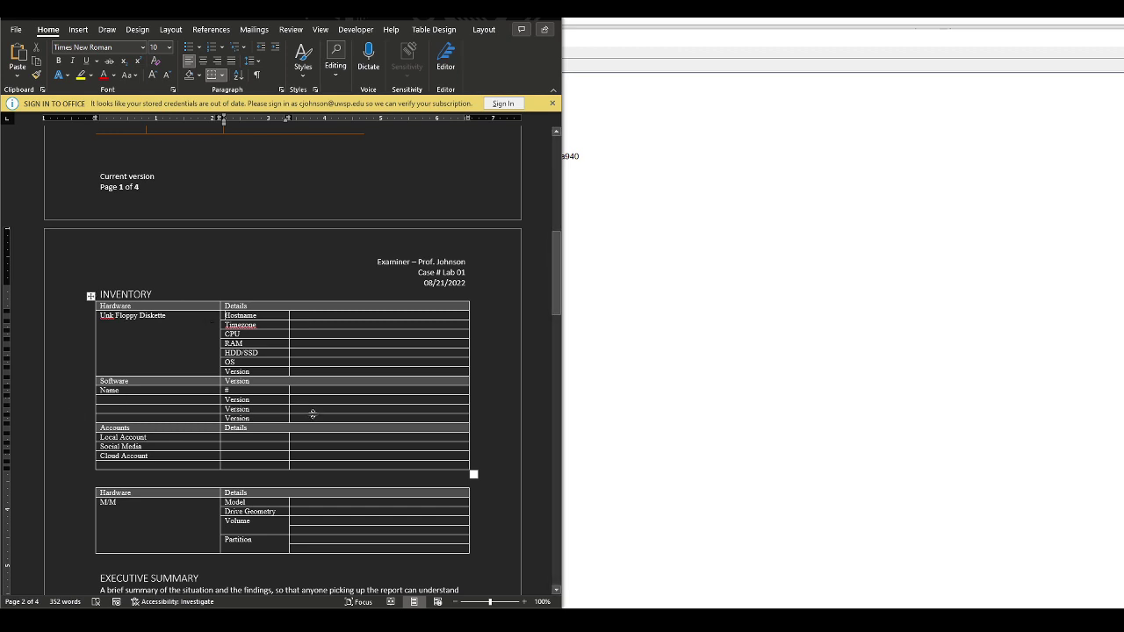
{"action": "scroll", "coordinate": [350, 369], "scroll_direction": "down", "scroll_amount": 8}
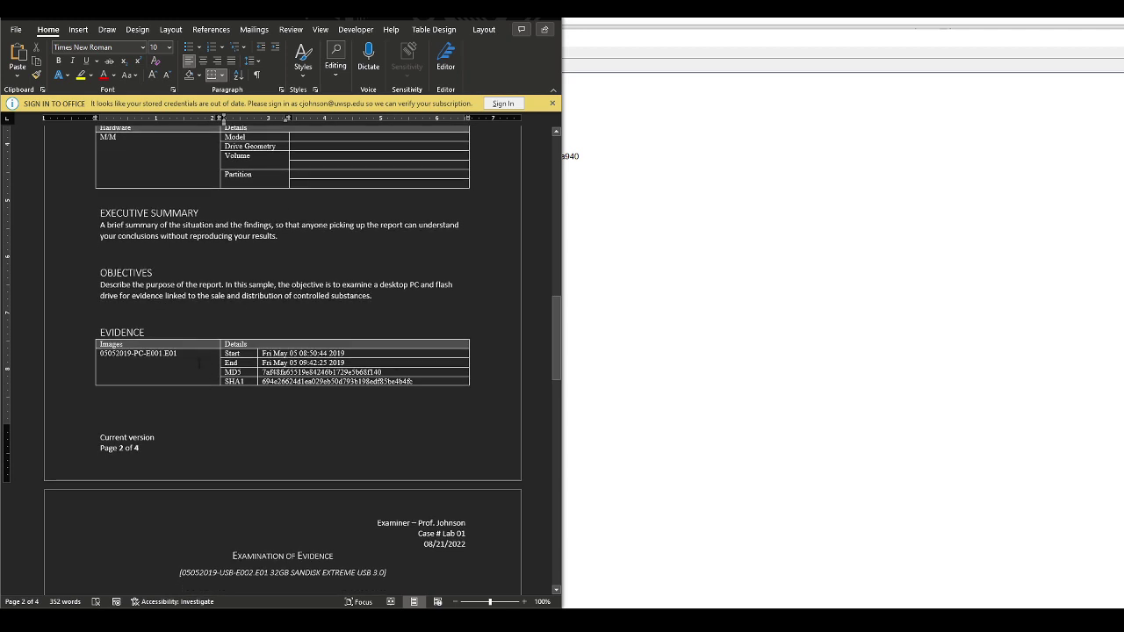
{"action": "left_click", "coordinate": [199, 363]}
{"action": "left_click_drag", "start_coordinate": [163, 353], "coordinate": [100, 353]}
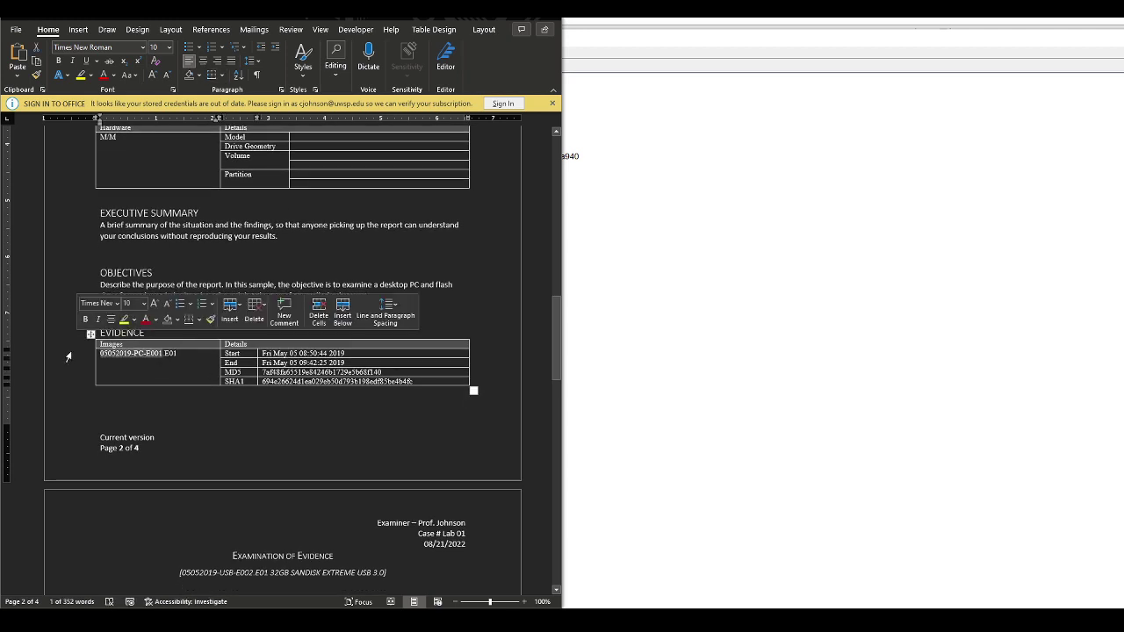
{"action": "type", "text": "UWSP DF"}
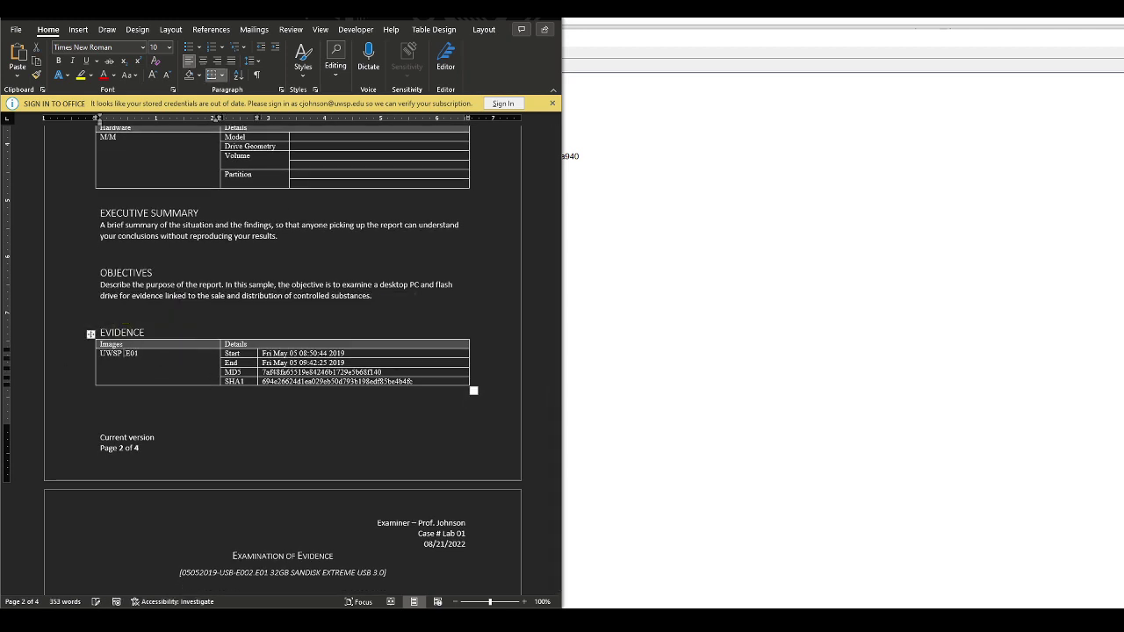
{"action": "type", "text": " Lab "}
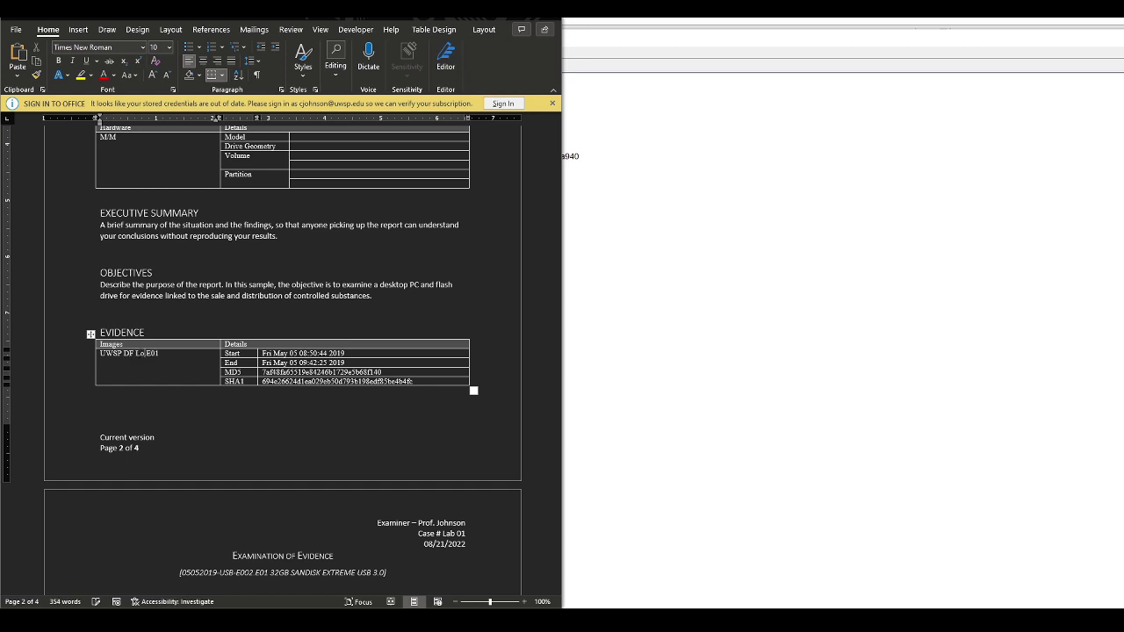
{"action": "type", "text": "01"}
{"action": "key", "text": "Delete"}
{"action": "type", "text": ".001"}
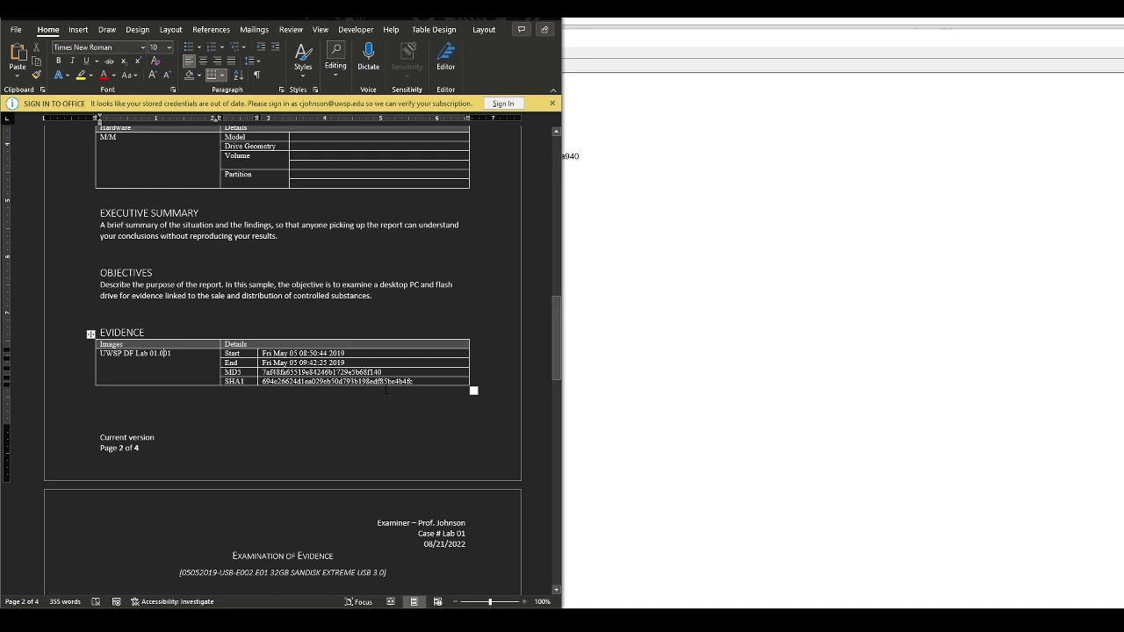
{"action": "type", "text": "0"}
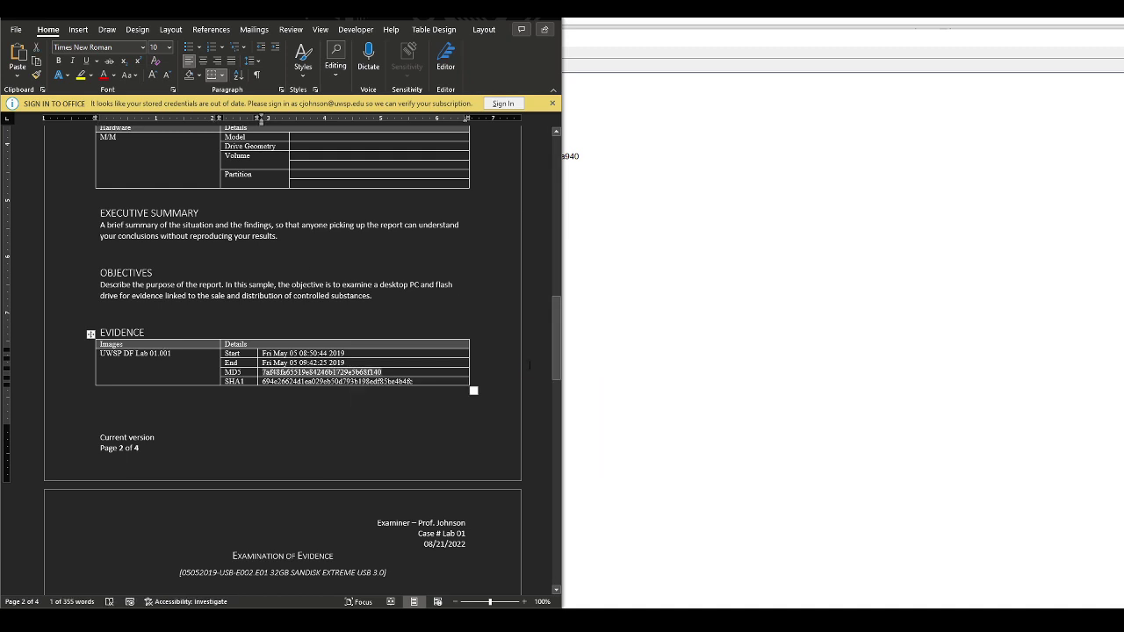
{"action": "type", "text": "52cfa68a03debe9ef21c2a2384b7c17b"}
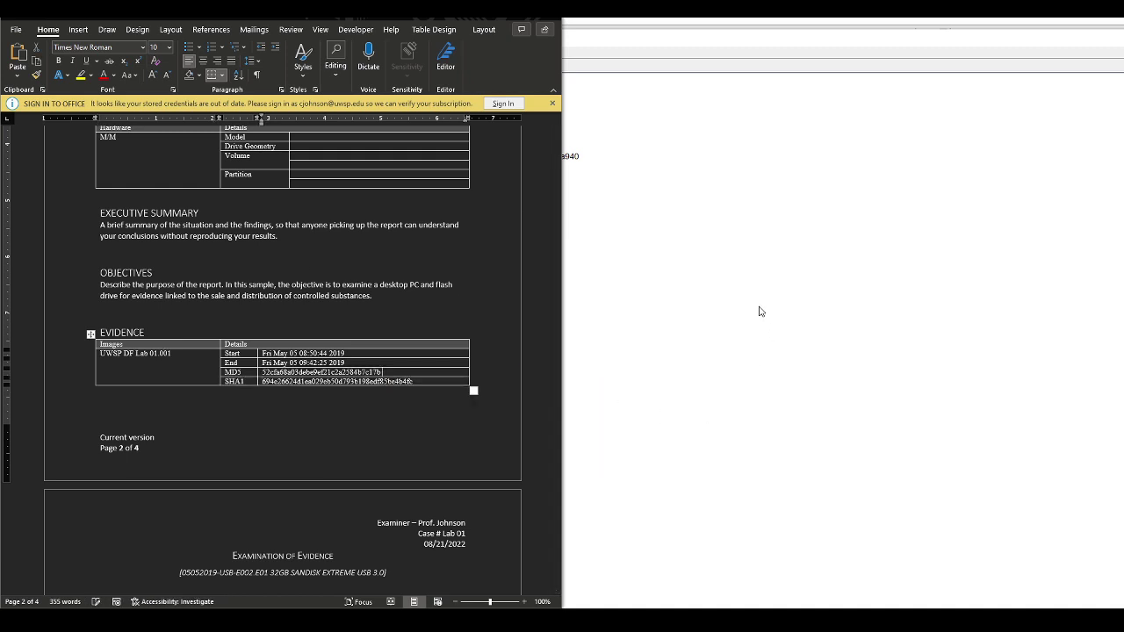
Paste the image's SHA1 hash from Autopsy into the Evidence table and close the metadata window
{"action": "left_click", "coordinate": [761, 312]}
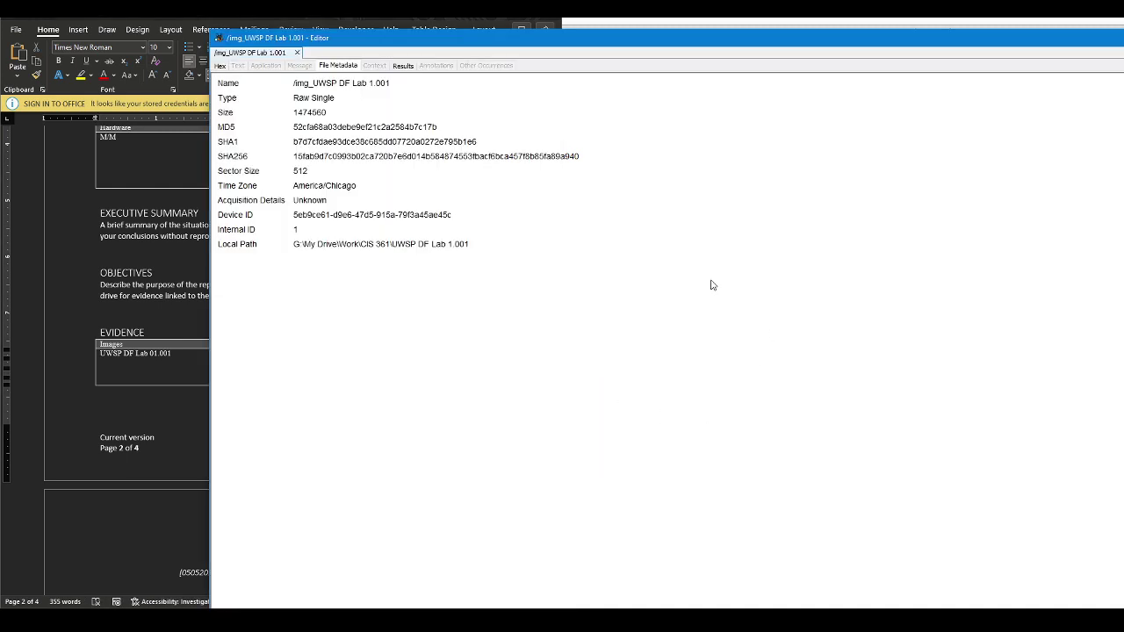
{"action": "double_click", "coordinate": [342, 143]}
{"action": "key", "text": "ctrl+c"}
{"action": "left_click", "coordinate": [146, 380]}
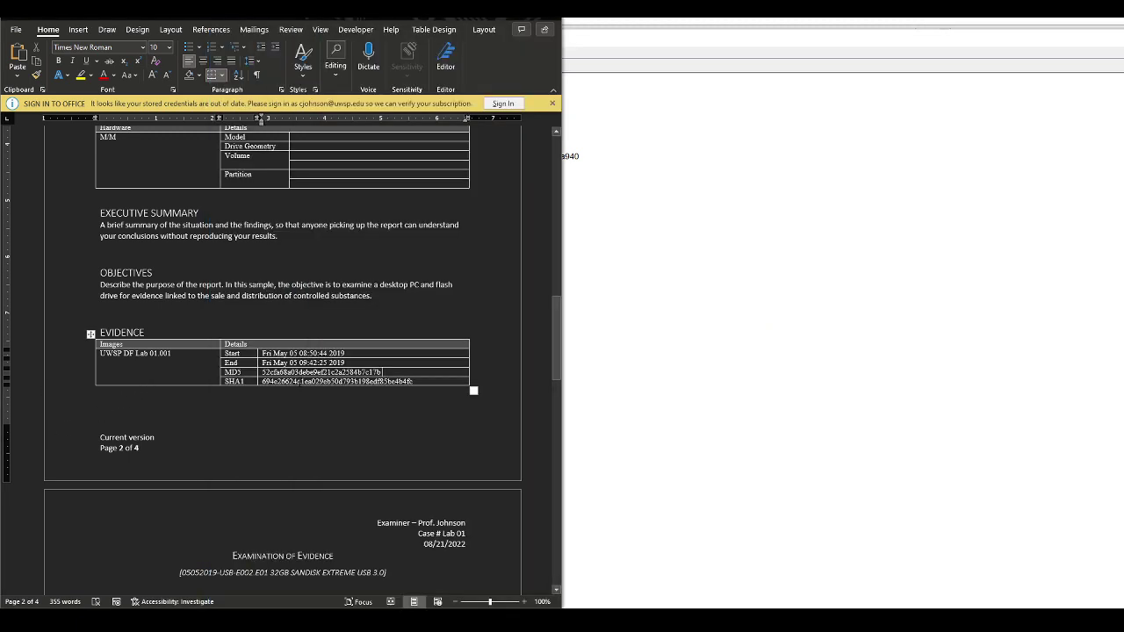
{"action": "key", "text": "ctrl+v"}
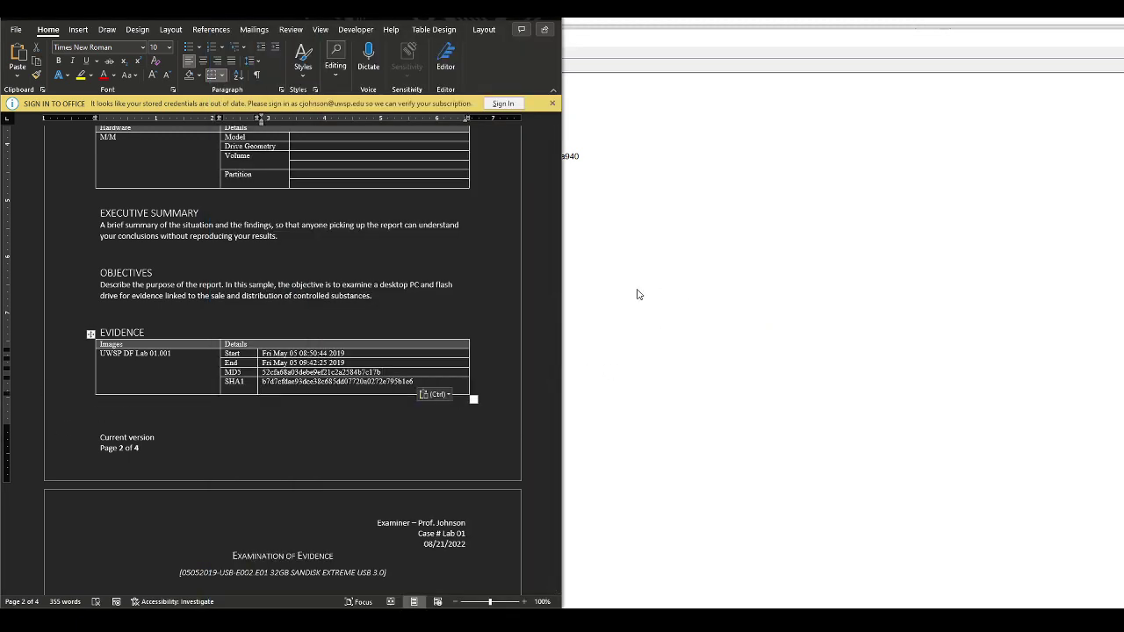
{"action": "left_click", "coordinate": [636, 294]}
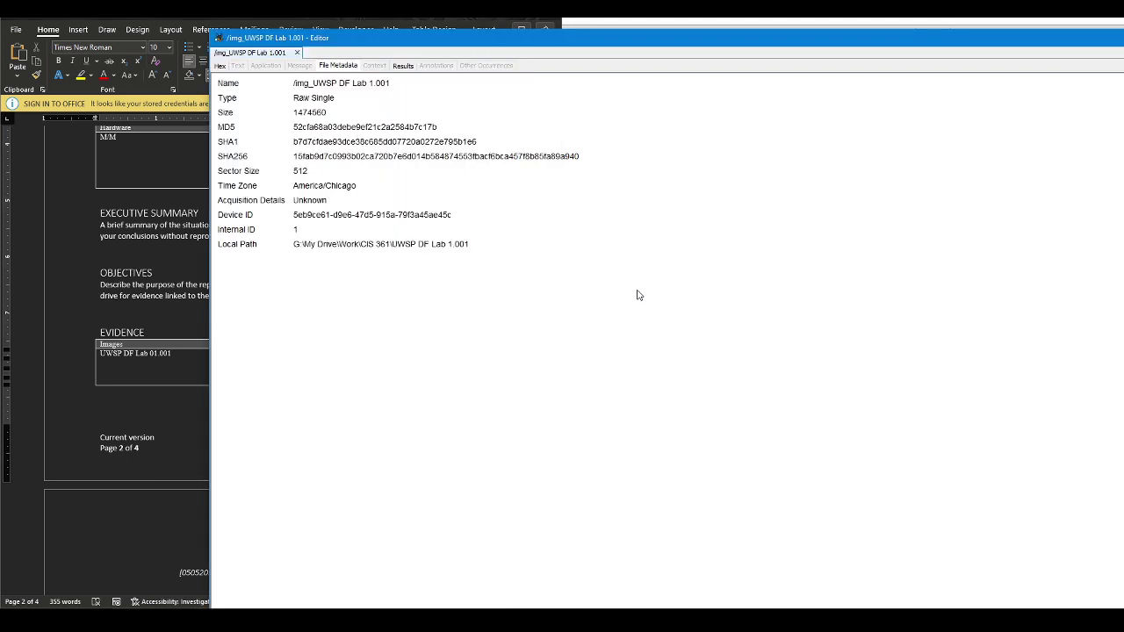
{"action": "left_click", "coordinate": [296, 52]}
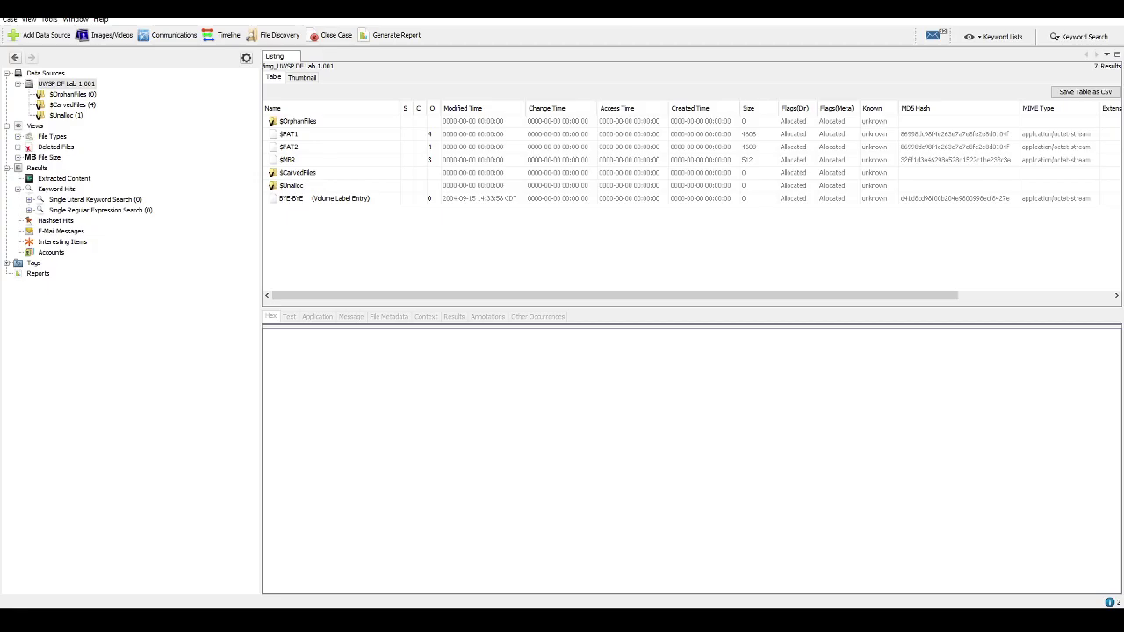
Check the image's ingest job, run 2022/08/21 18:53:30 to 18:54:09, in the data source summary
{"action": "left_click", "coordinate": [9, 18]}
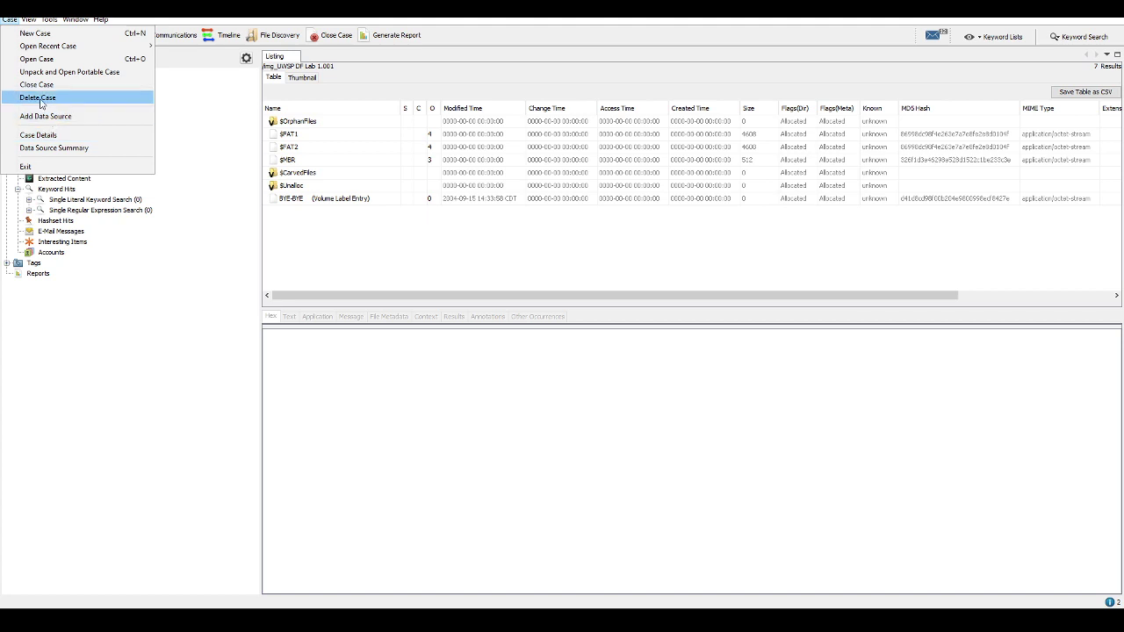
{"action": "left_click", "coordinate": [377, 246]}
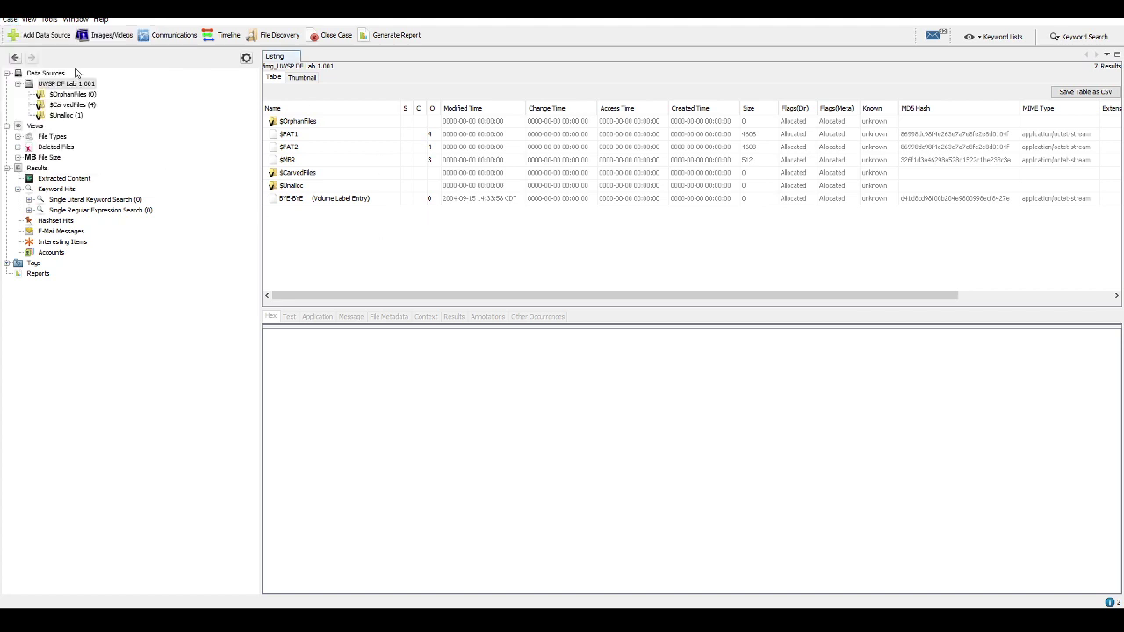
{"action": "right_click", "coordinate": [72, 84]}
{"action": "left_click", "coordinate": [121, 131]}
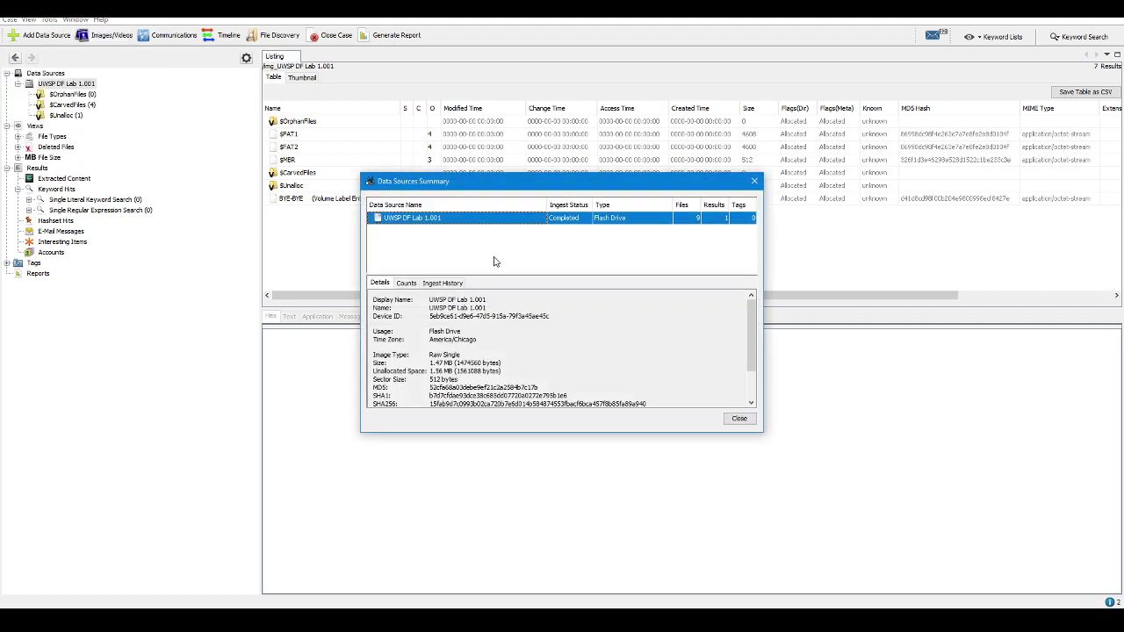
{"action": "left_click", "coordinate": [443, 282]}
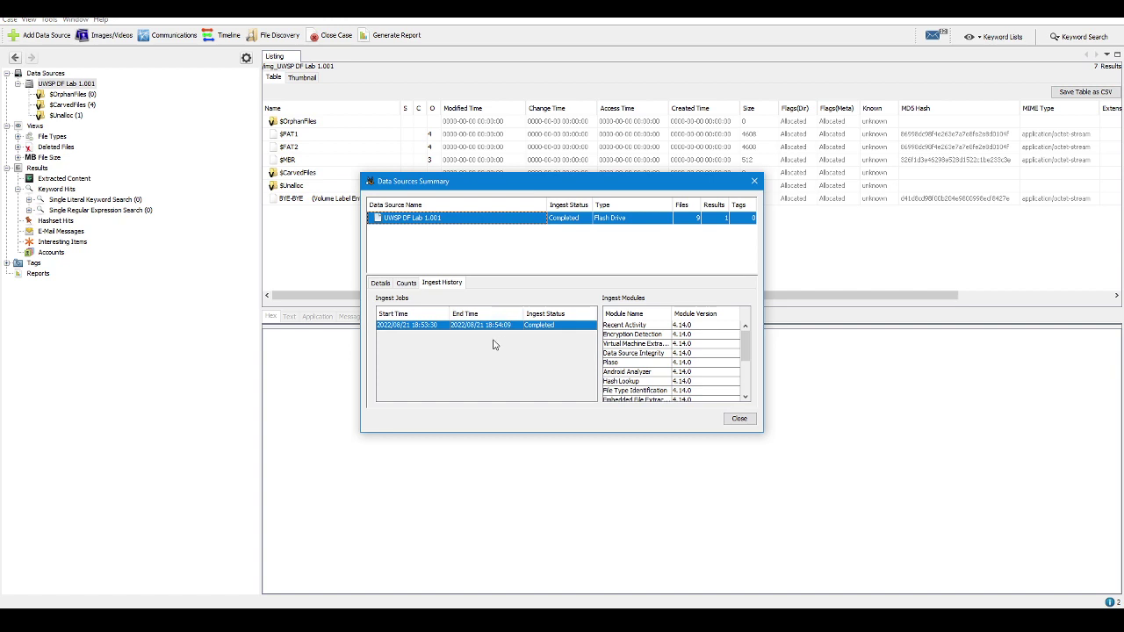
{"action": "left_click", "coordinate": [432, 326]}
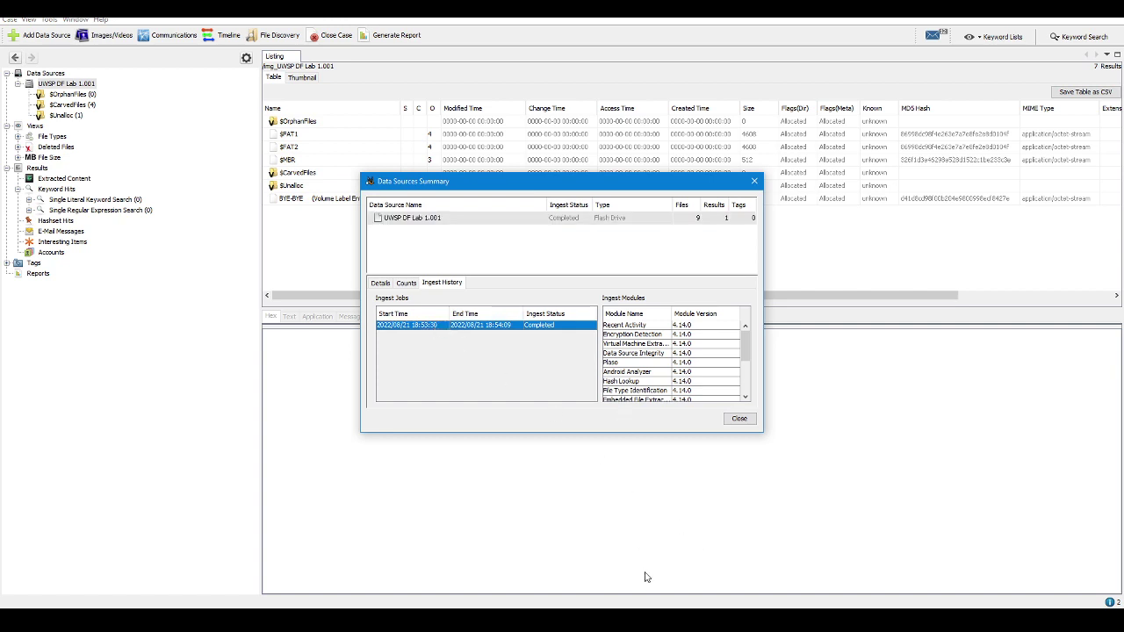
{"action": "key", "text": "alt+Tab"}
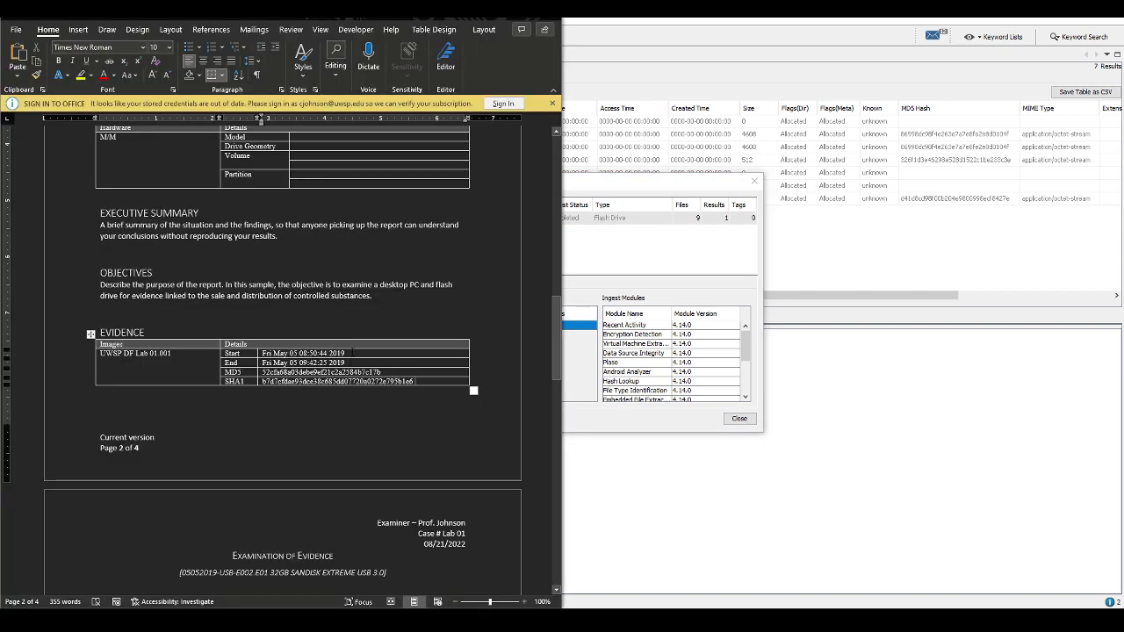
Paste the Autopsy ingest times over the old 2019 Start date in the Evidence table
{"action": "triple_click", "coordinate": [352, 353]}
{"action": "type", "text": "2022/08/21 18:53:30\t2022/08/21 18:54:09\tCompleted"}
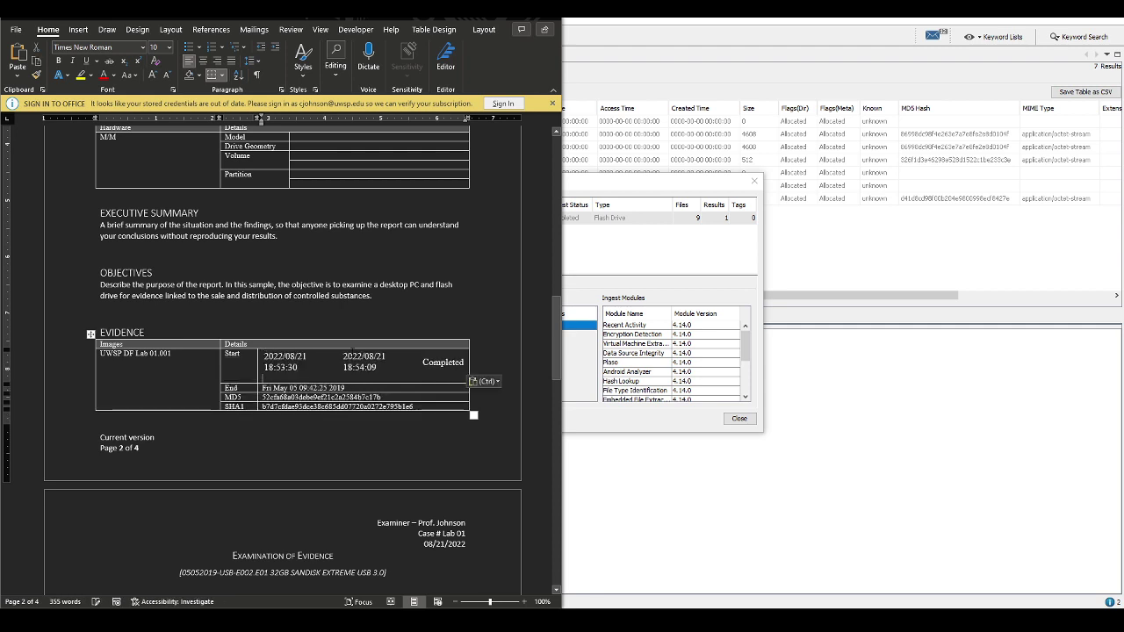
{"action": "key", "text": "ctrl+z"}
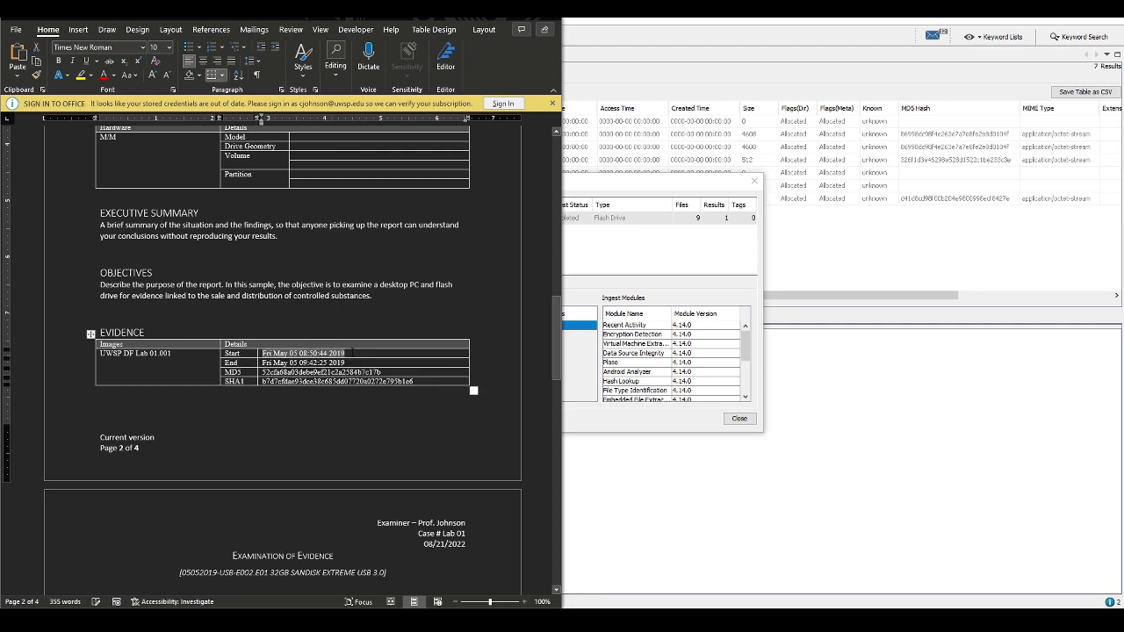
{"action": "key", "text": "ctrl+a"}
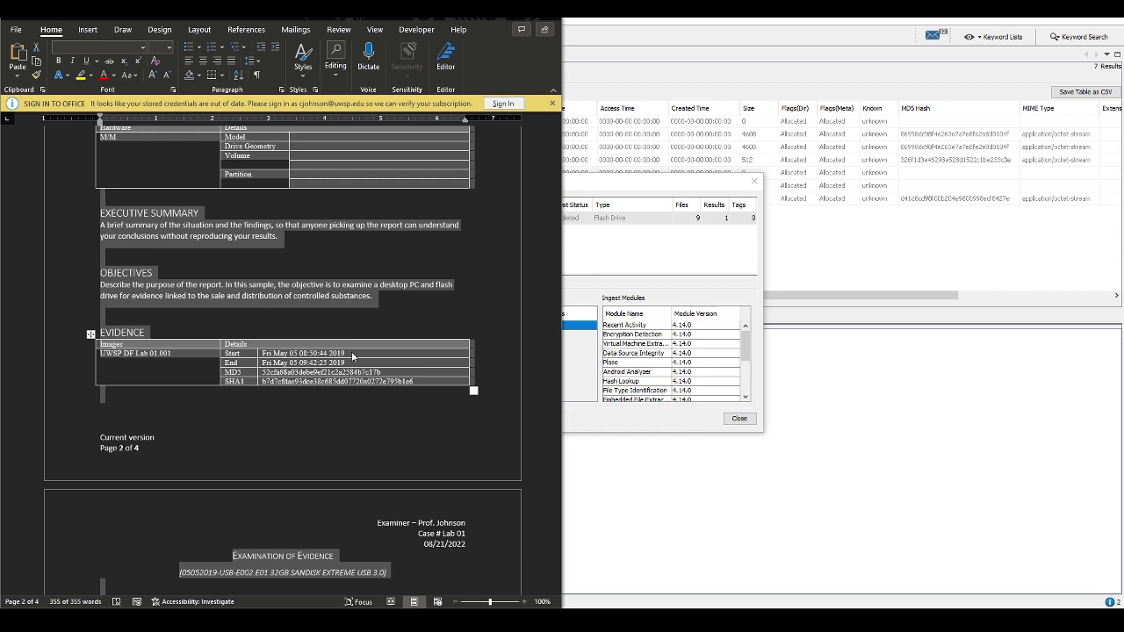
{"action": "left_click", "coordinate": [352, 353]}
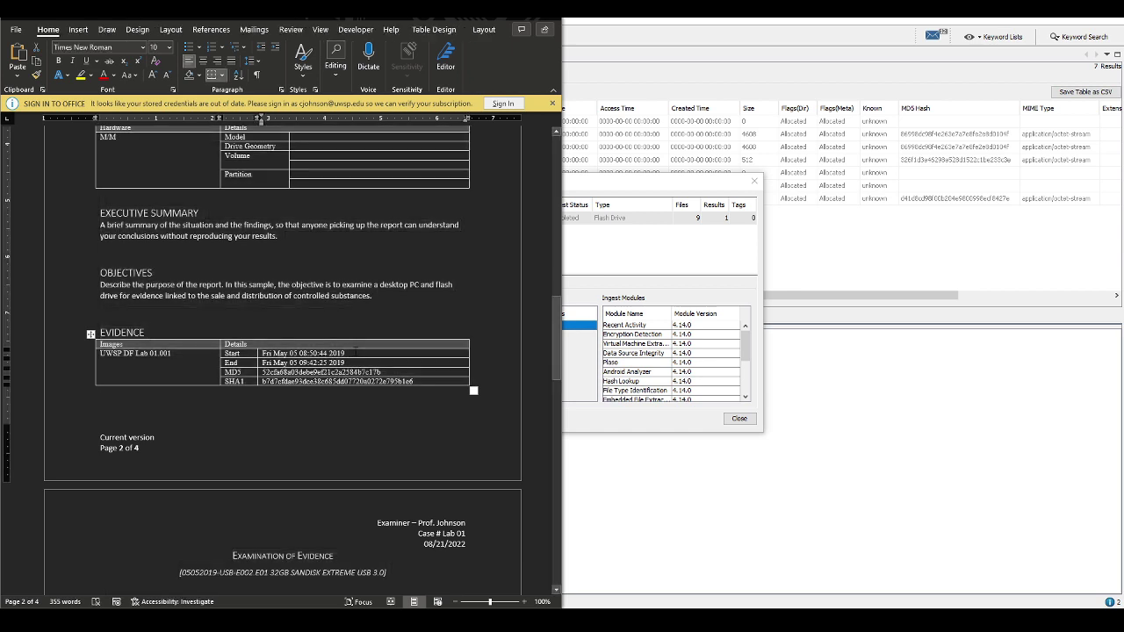
{"action": "key", "text": "ctrl+a"}
{"action": "left_click", "coordinate": [355, 352]}
{"action": "triple_click", "coordinate": [347, 353]}
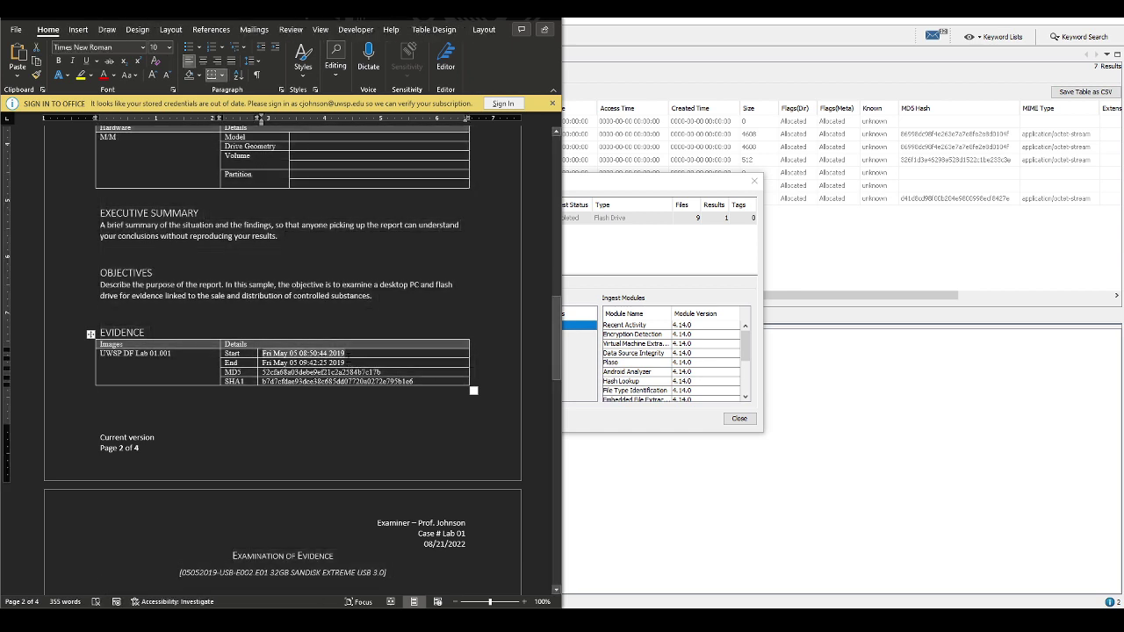
{"action": "right_click", "coordinate": [342, 358]}
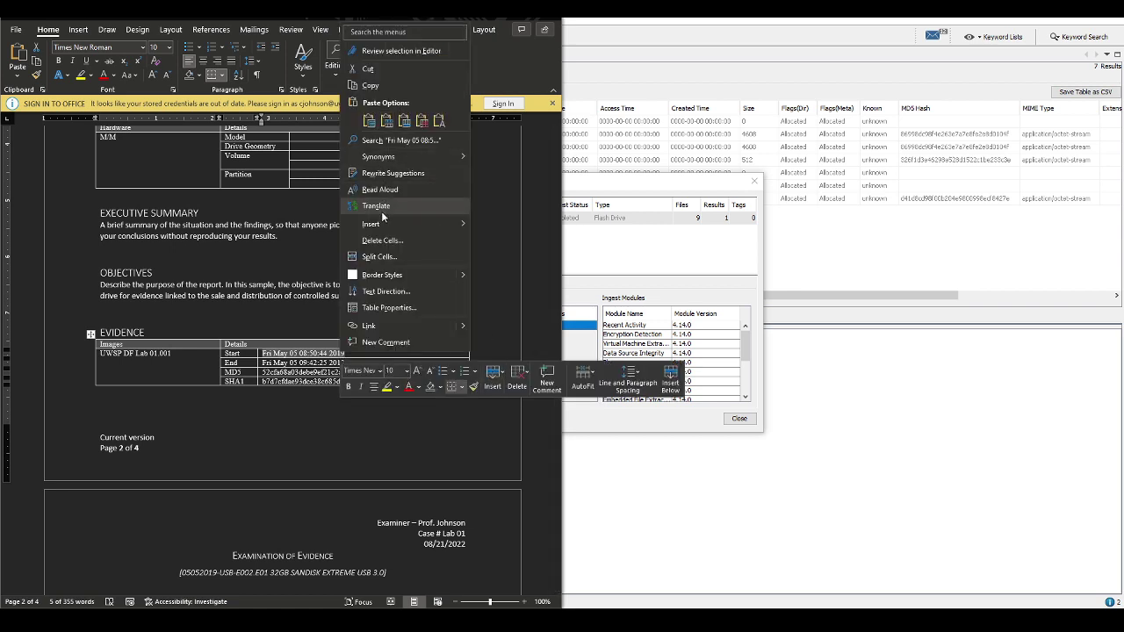
{"action": "left_click", "coordinate": [439, 120]}
Trim the Start cell to 2022/08/21 18:53:30, removing the extra date and 'Completed'
{"action": "key", "text": "Delete"}
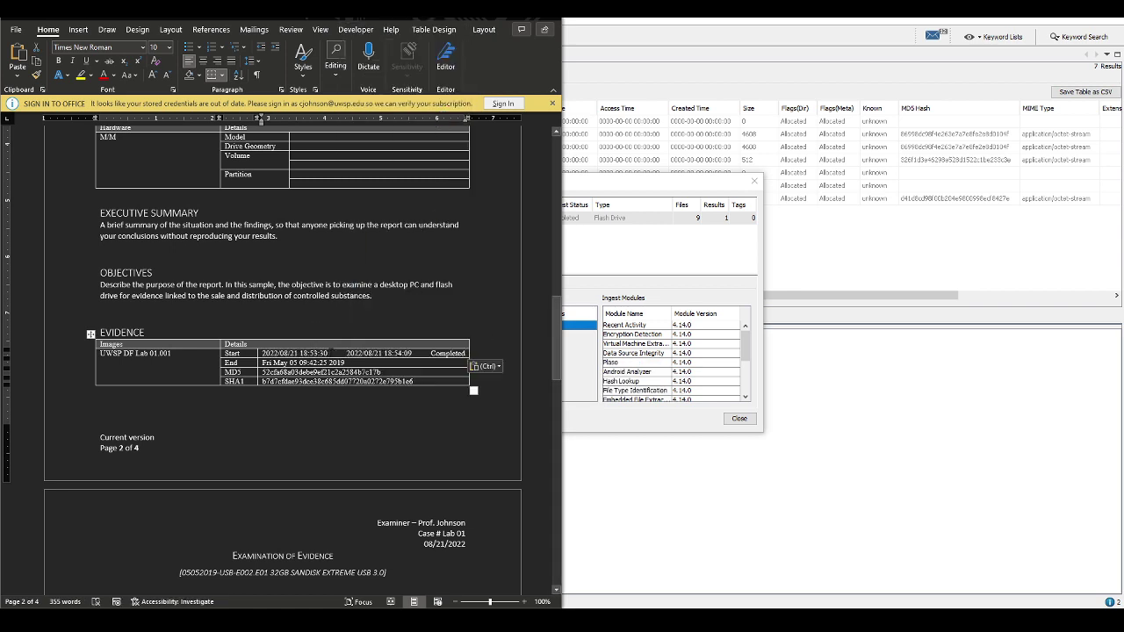
{"action": "key", "text": "shift+Right"}
{"action": "key", "text": "shift+Right"}
{"action": "key", "text": "shift+Right"}
{"action": "key", "text": "shift+Right"}
{"action": "key", "text": "shift+Right"}
{"action": "key", "text": "shift+Right"}
{"action": "key", "text": "shift+Right"}
{"action": "key", "text": "shift+Right"}
{"action": "key", "text": "shift+Right"}
{"action": "key", "text": "shift+Right"}
{"action": "key", "text": "shift+Right"}
{"action": "key", "text": "shift+Right"}
{"action": "key", "text": "shift+Right"}
{"action": "key", "text": "shift+Right"}
{"action": "key", "text": "shift+Right"}
{"action": "key", "text": "shift+Right"}
{"action": "key", "text": "shift+Right"}
{"action": "key", "text": "shift+Right"}
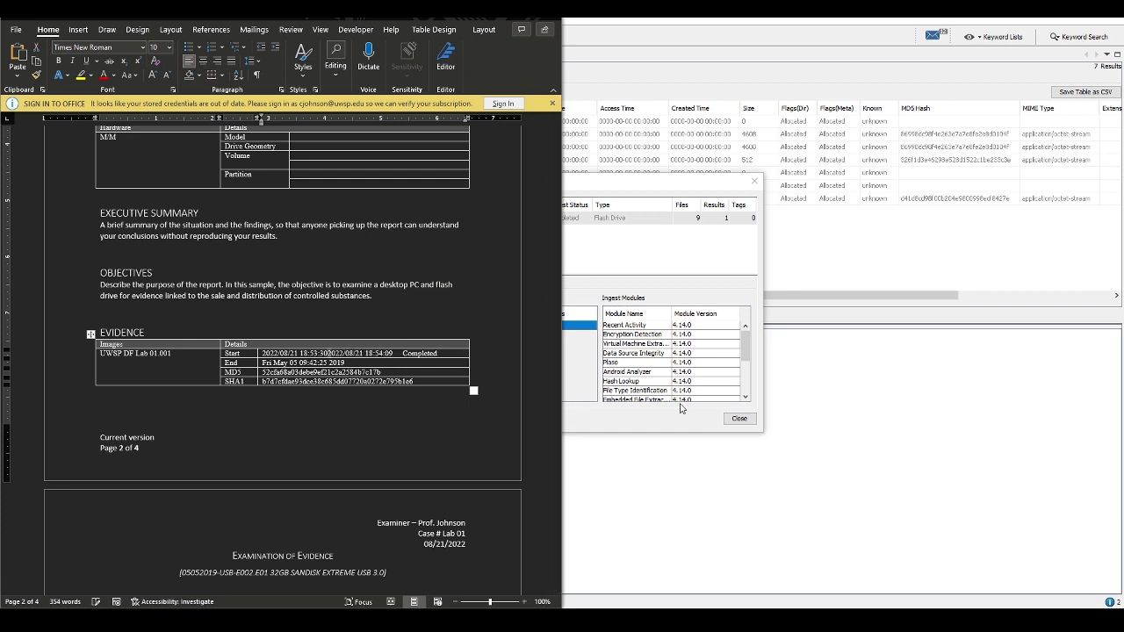
{"action": "key", "text": "shift+Right"}
{"action": "key", "text": "ctrl+c"}
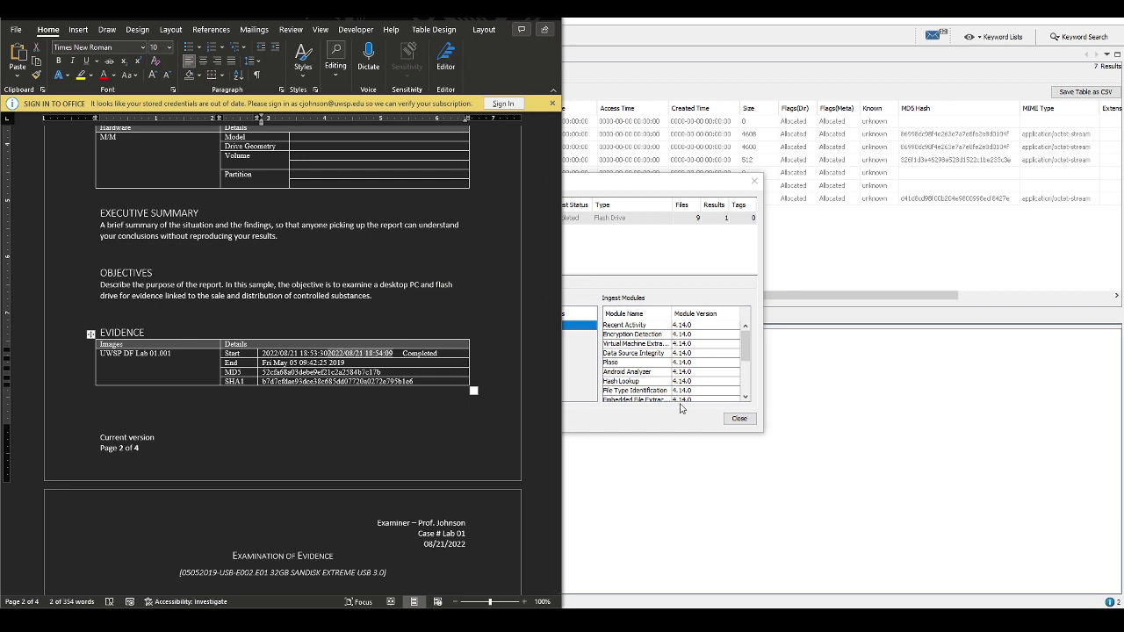
{"action": "key", "text": "Home"}
{"action": "key", "text": "shift+End"}
{"action": "key", "text": "Delete"}
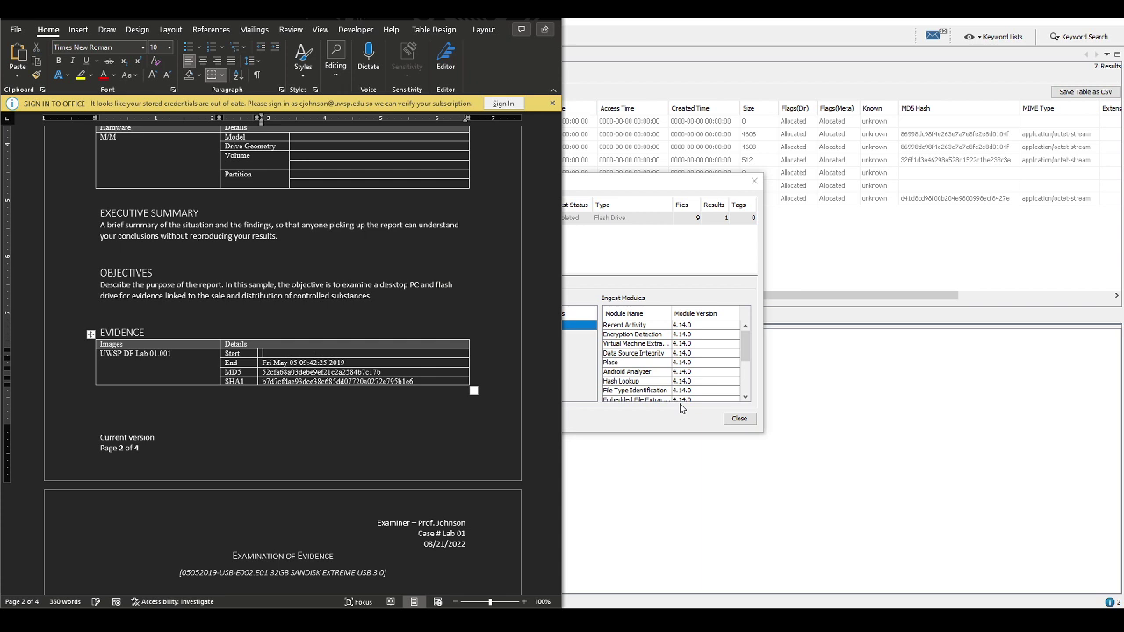
{"action": "key", "text": "ctrl+z"}
{"action": "key", "text": "ctrl+z"}
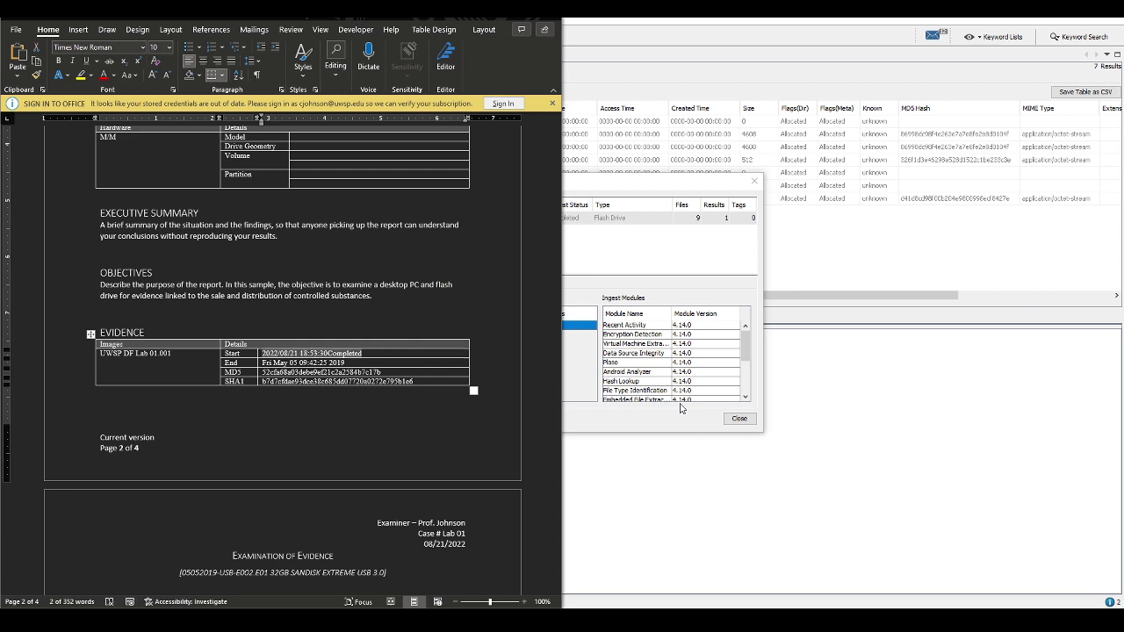
{"action": "key", "text": "End"}
{"action": "key", "text": "BackSpace"}
{"action": "key", "text": "BackSpace"}
{"action": "key", "text": "BackSpace"}
{"action": "key", "text": "BackSpace"}
{"action": "key", "text": "BackSpace"}
{"action": "key", "text": "BackSpace"}
{"action": "key", "text": "BackSpace"}
{"action": "key", "text": "BackSpace"}
{"action": "key", "text": "BackSpace"}
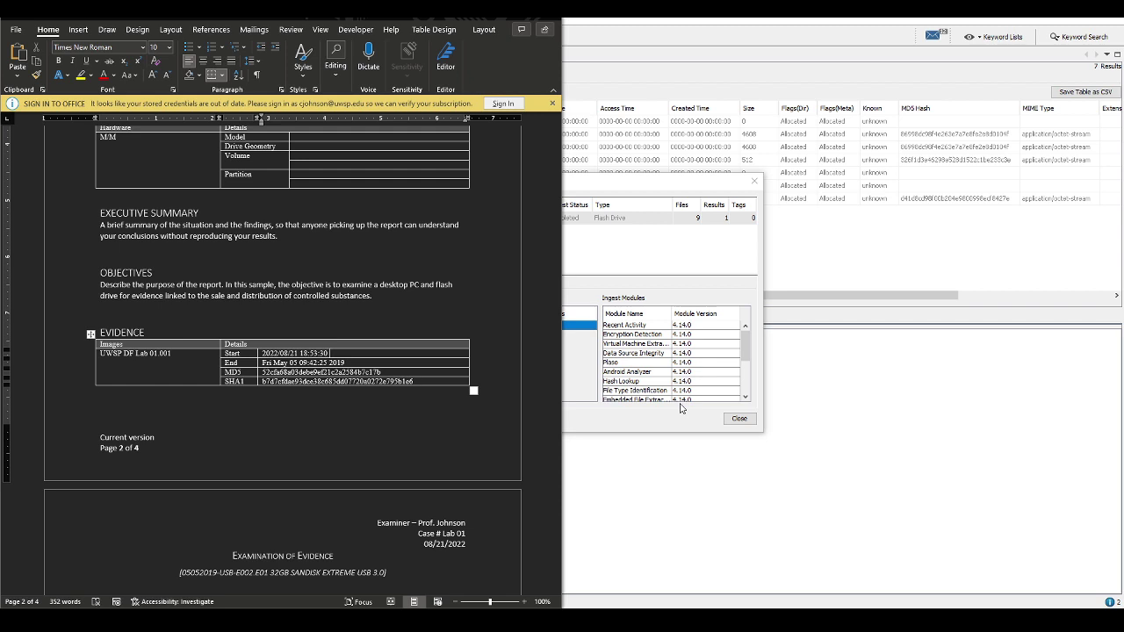
Replace the old End date with 2022/08/21 18:54:09
{"action": "key", "text": "Tab"}
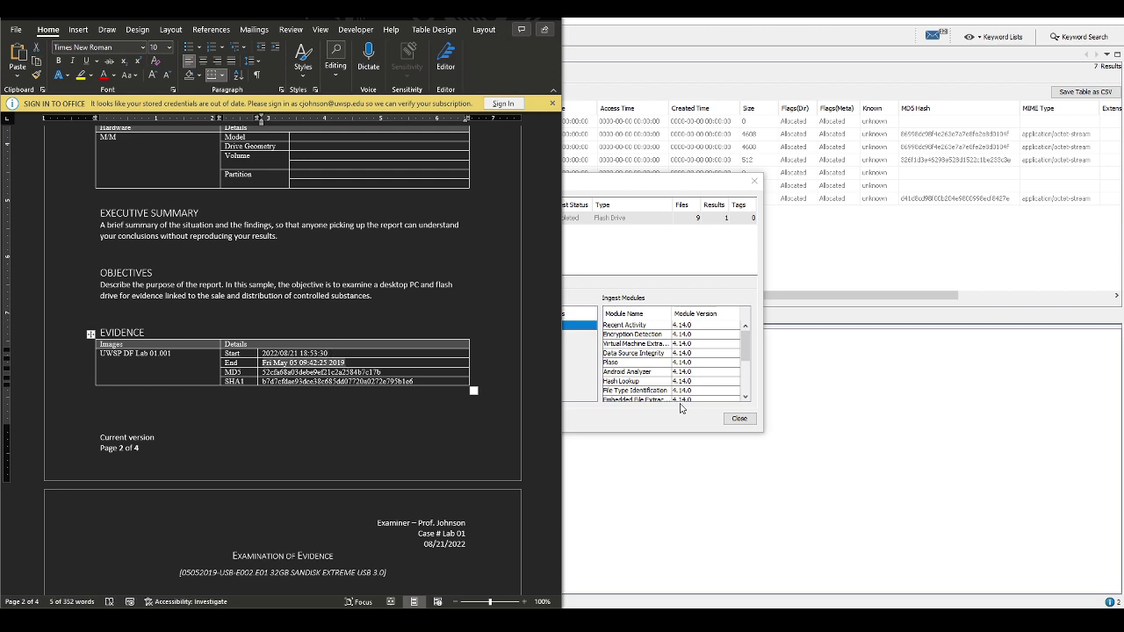
{"action": "key", "text": "ctrl+v"}
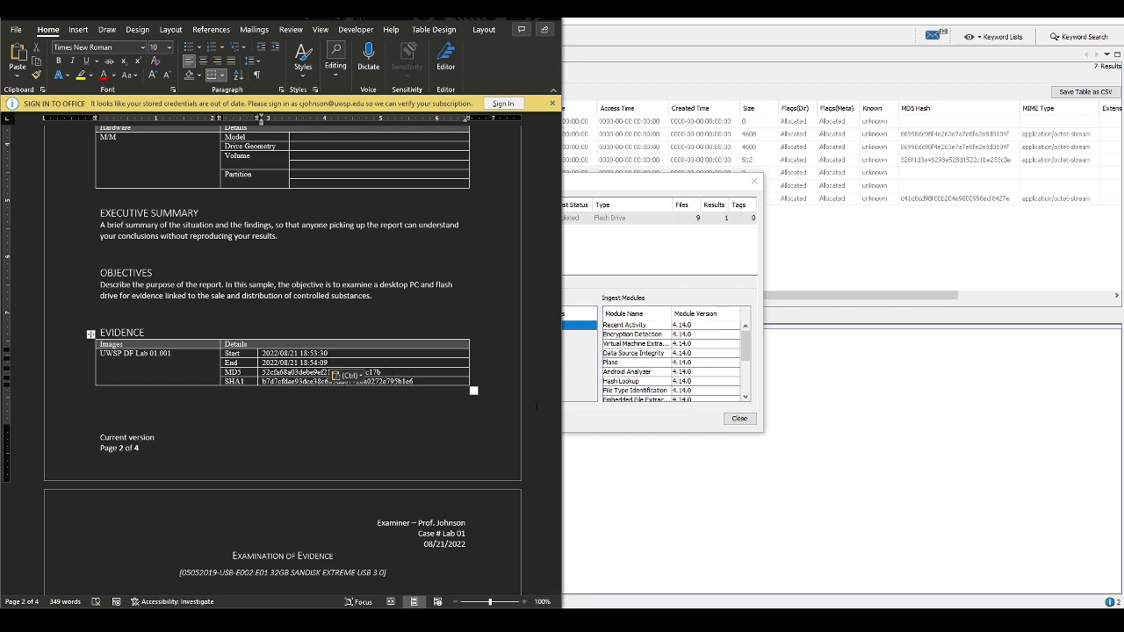
{"action": "scroll", "coordinate": [373, 405], "scroll_direction": "down", "scroll_amount": 4}
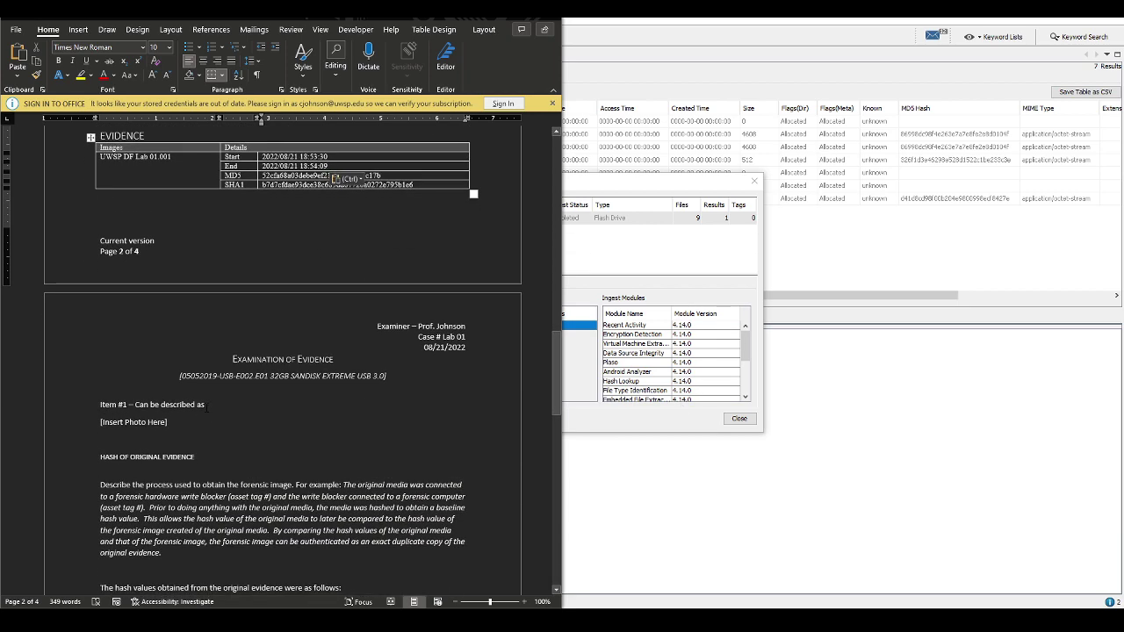
Describe Item #1 as a flopper disk from the office trash, given to the examiner, not found in situ
{"action": "left_click", "coordinate": [325, 397]}
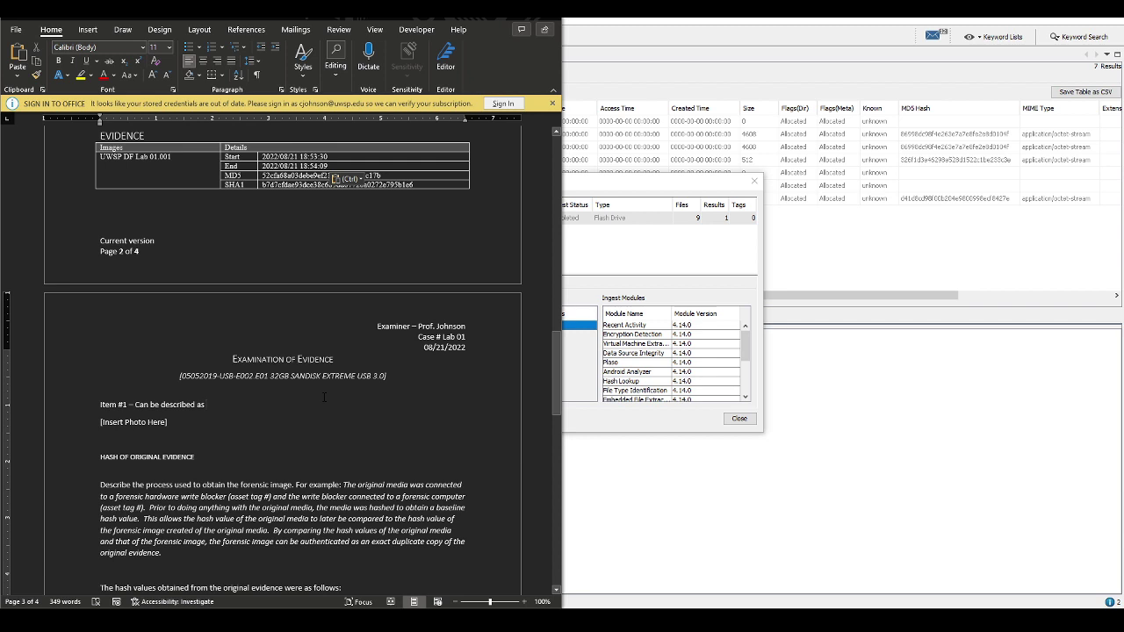
{"action": "type", "text": "a flopper"}
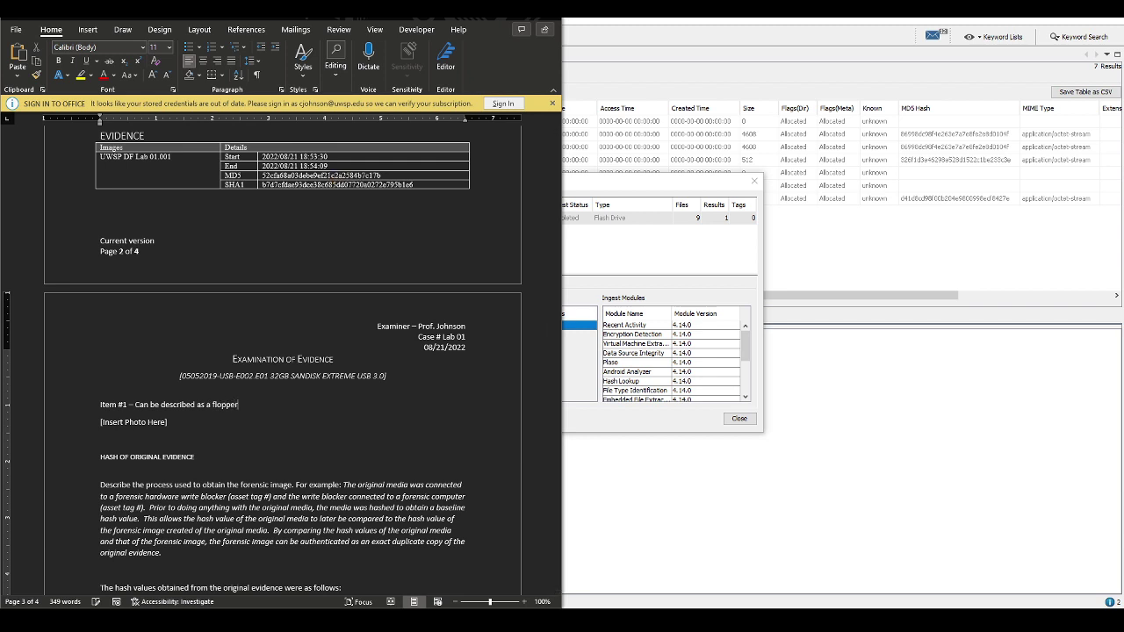
{"action": "type", "text": " disk, found in the tra"}
{"action": "type", "text": "sh can of Ms"}
{"action": "type", "text": " Crook's o"}
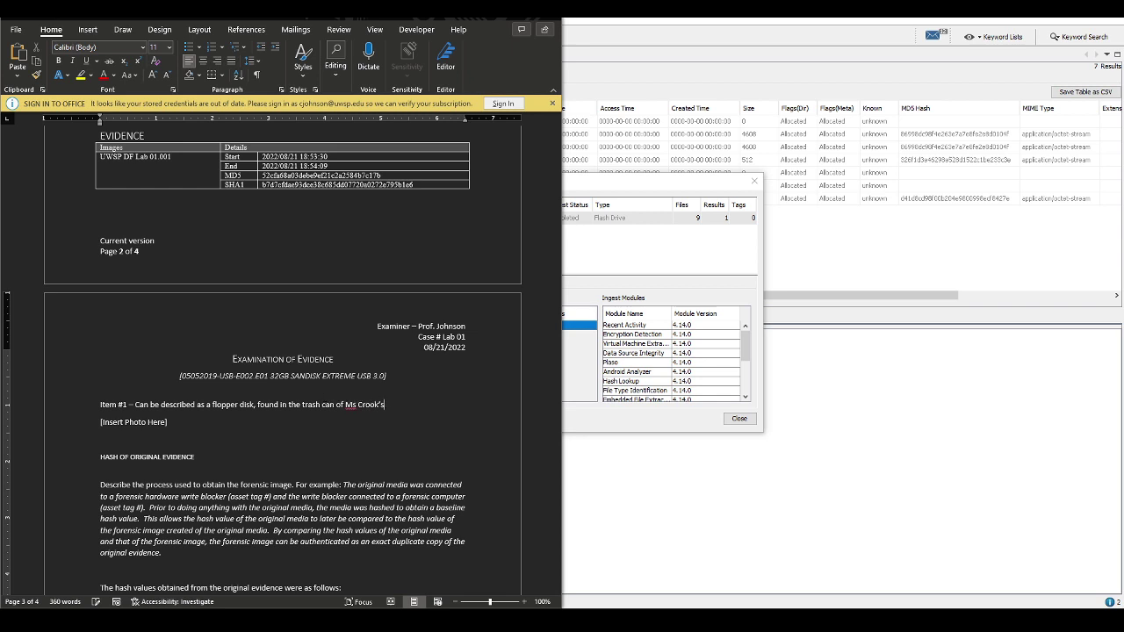
{"action": "type", "text": "ffice by "}
{"action": "type", "text": "Mr. Bos"}
{"action": "type", "text": "s."}
{"action": "type", "text": "."}
{"action": "key", "text": "End"}
{"action": "key", "text": "shift+Return"}
{"action": "type", "text": "Not fo"}
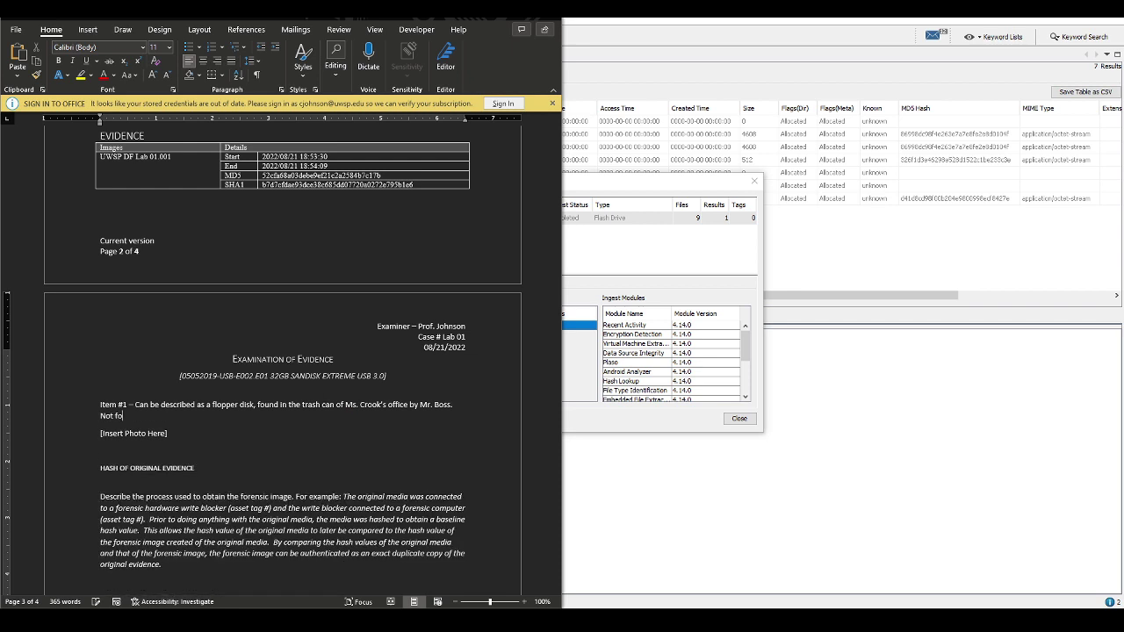
{"action": "type", "text": "und in situ, given to examiner by Mr. "}
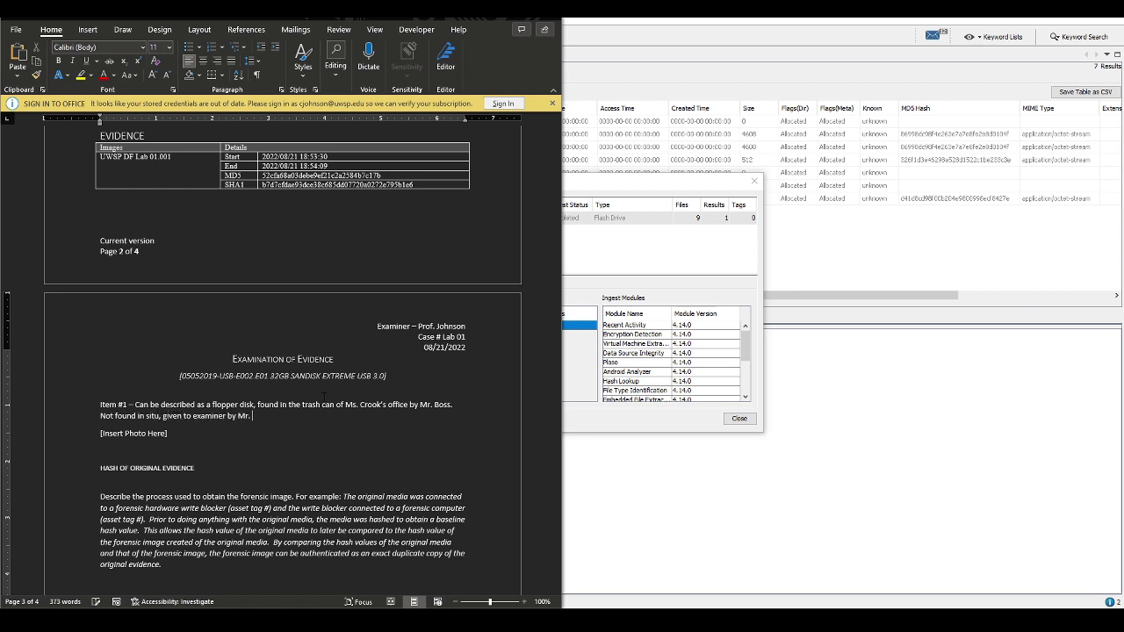
{"action": "type", "text": "Boss."}
{"action": "key", "text": "BackSpace"}
Close Autopsy's summary and add 'MD5 - 52cfa68a03debe9ef21c2a2584b7c17b' under the hash heading
{"action": "left_click", "coordinate": [673, 258]}
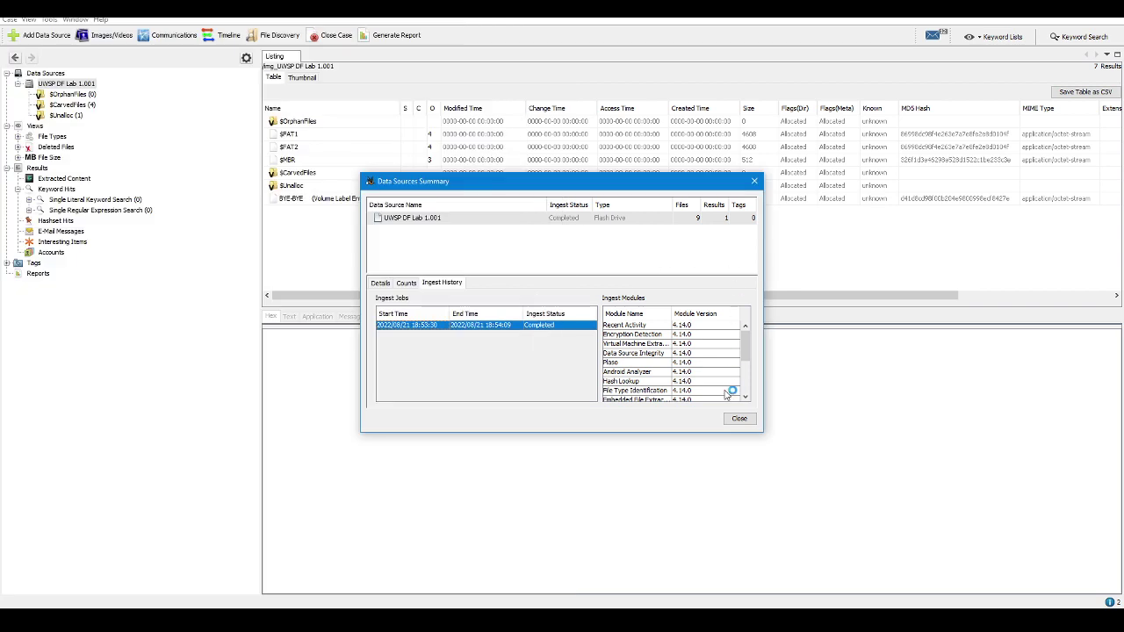
{"action": "left_click", "coordinate": [740, 418]}
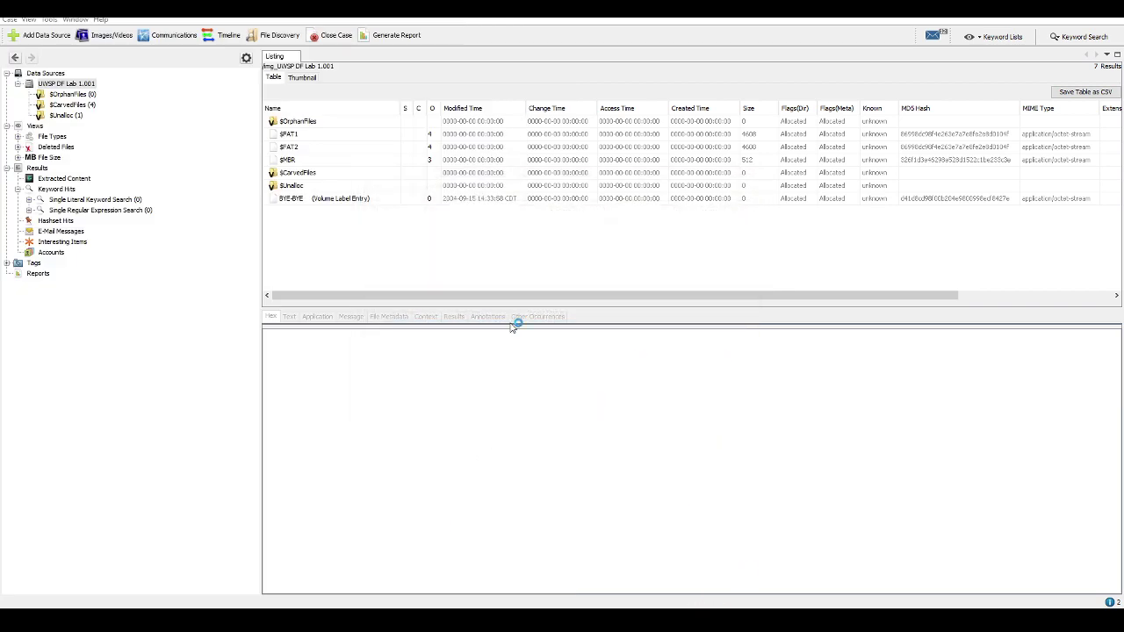
{"action": "key", "text": "alt+Tab"}
{"action": "double_click", "coordinate": [321, 176]}
{"action": "key", "text": "ctrl+c"}
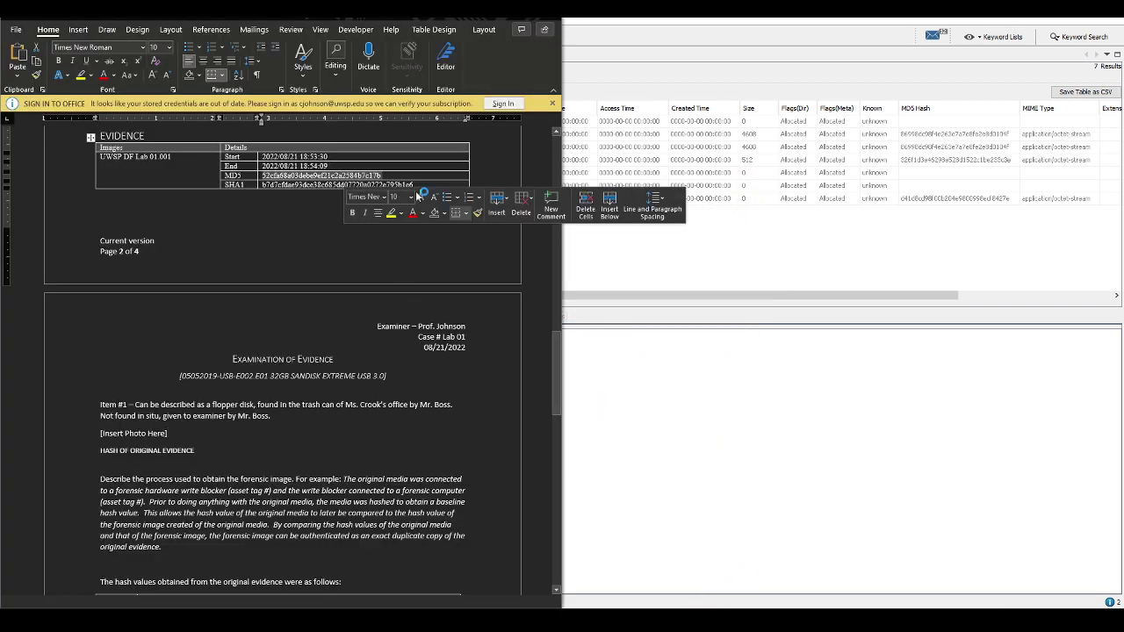
{"action": "left_click", "coordinate": [252, 448]}
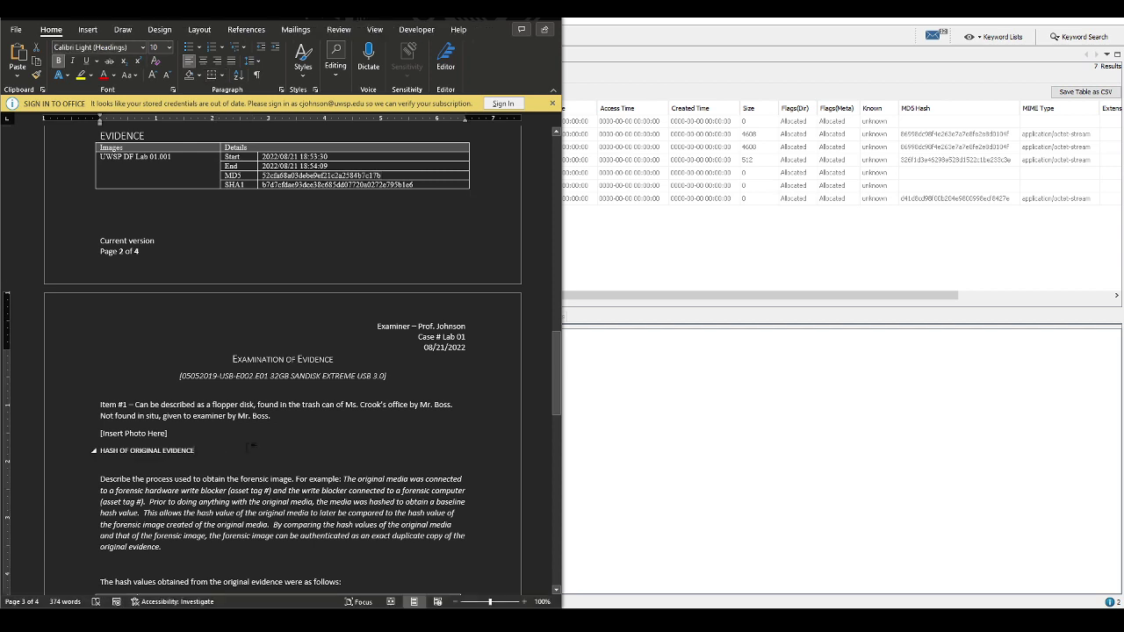
{"action": "key", "text": "Return"}
{"action": "key", "text": "ctrl+v"}
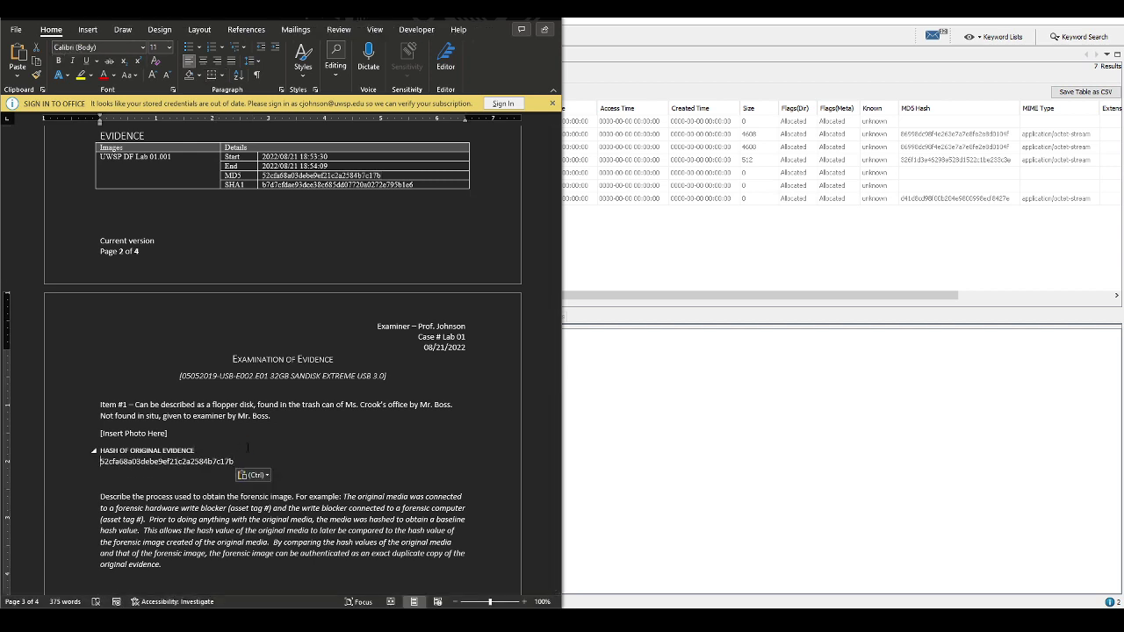
{"action": "type", "text": "MD5 -"}
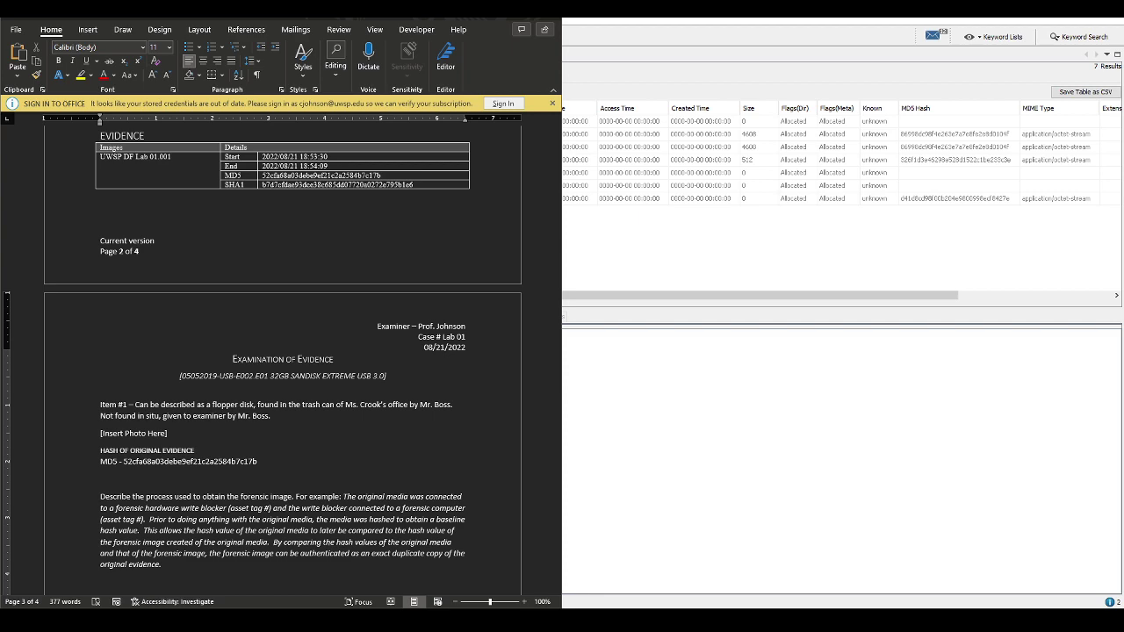
Delete the 'Describe the process used to obtain the forensic image…' example paragraph
{"action": "scroll", "coordinate": [233, 497], "scroll_direction": "down", "scroll_amount": 3}
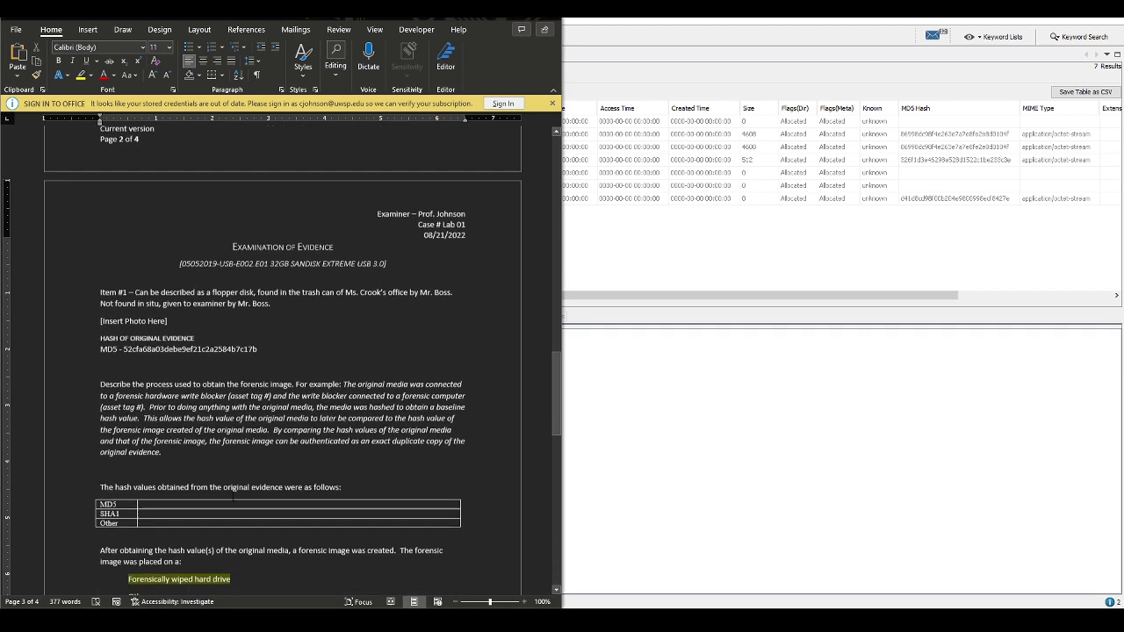
{"action": "left_click", "coordinate": [162, 451]}
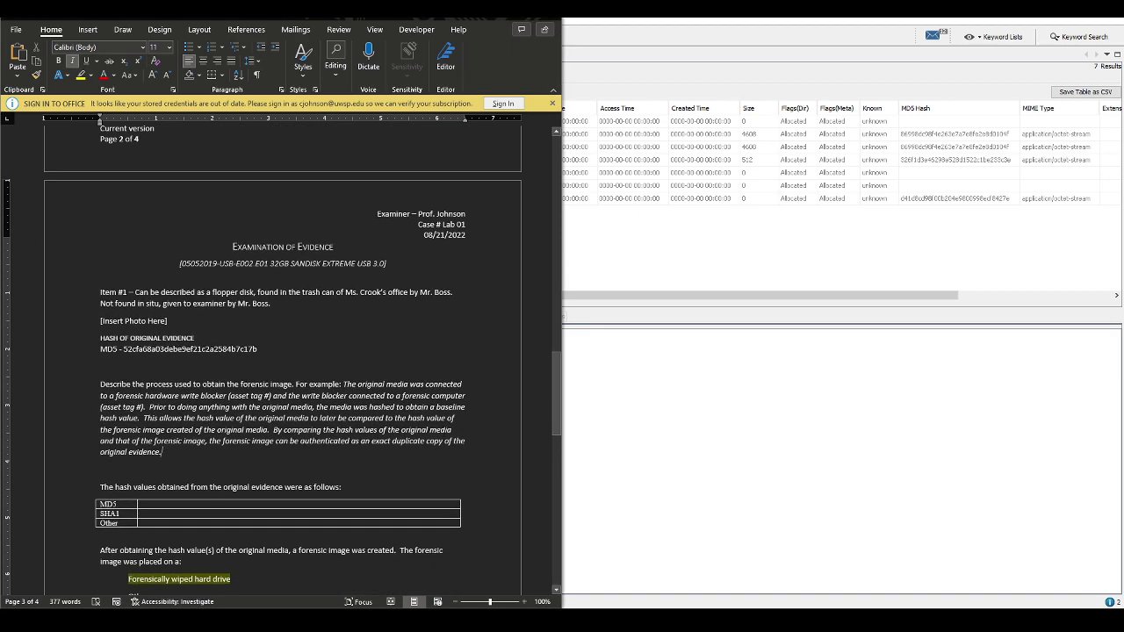
{"action": "key", "text": "shift+Up"}
{"action": "key", "text": "shift+Up"}
{"action": "key", "text": "shift+Up"}
{"action": "key", "text": "shift+Up"}
{"action": "key", "text": "shift+Up"}
{"action": "key", "text": "shift+Up"}
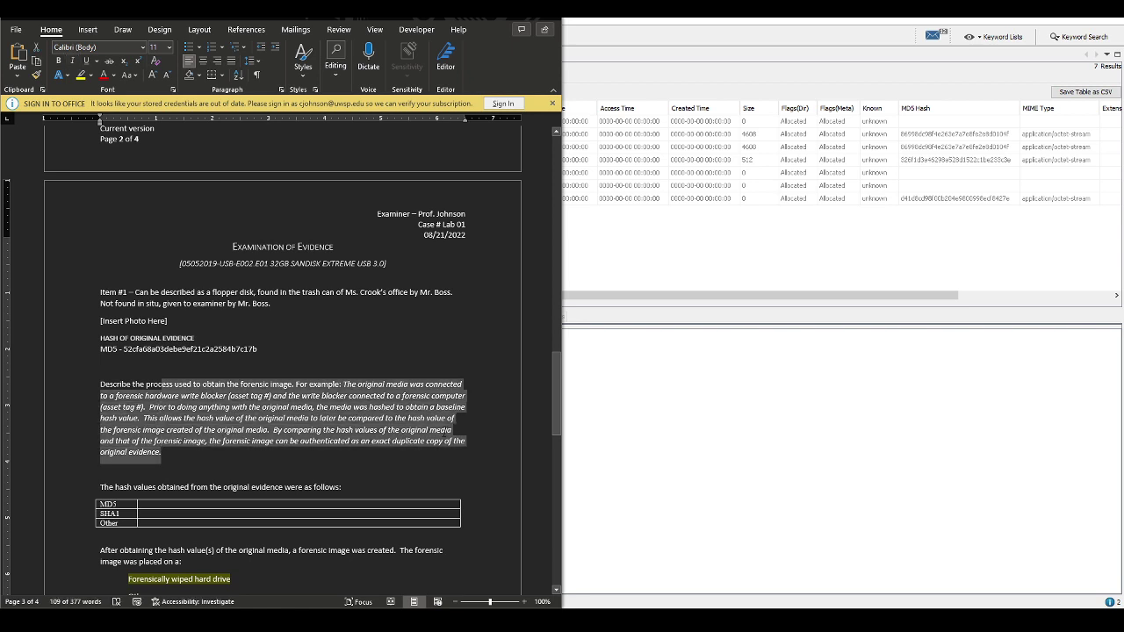
{"action": "key", "text": "shift+Home"}
{"action": "key", "text": "BackSpace"}
{"action": "key", "text": "BackSpace"}
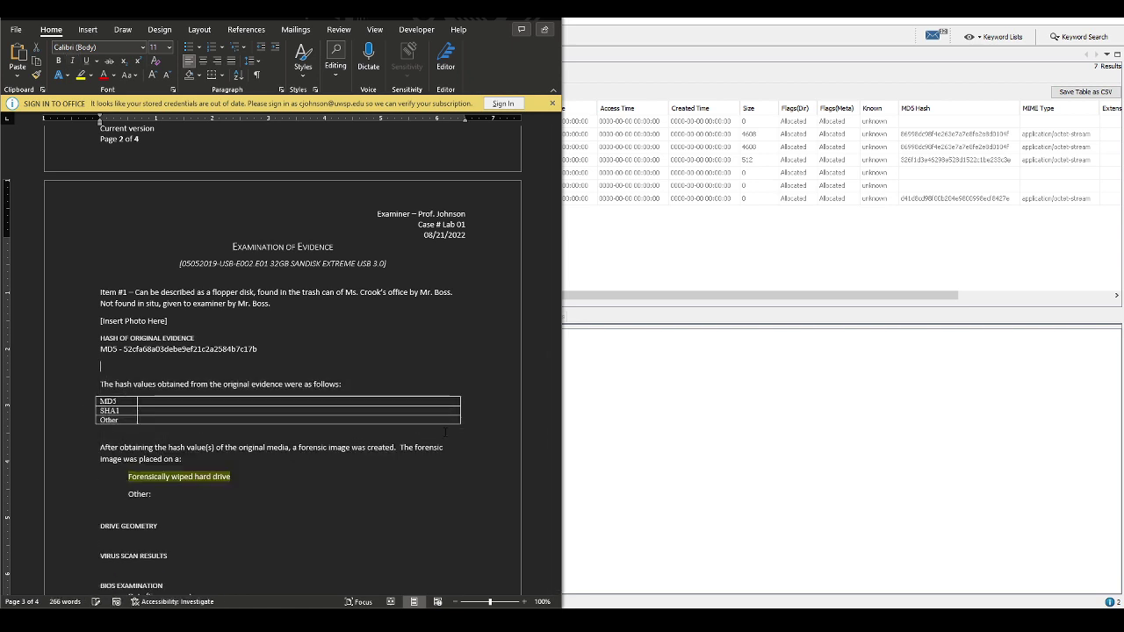
{"action": "key", "text": "Delete"}
{"action": "key", "text": "Return"}
{"action": "key", "text": "Down"}
{"action": "key", "text": "Down"}
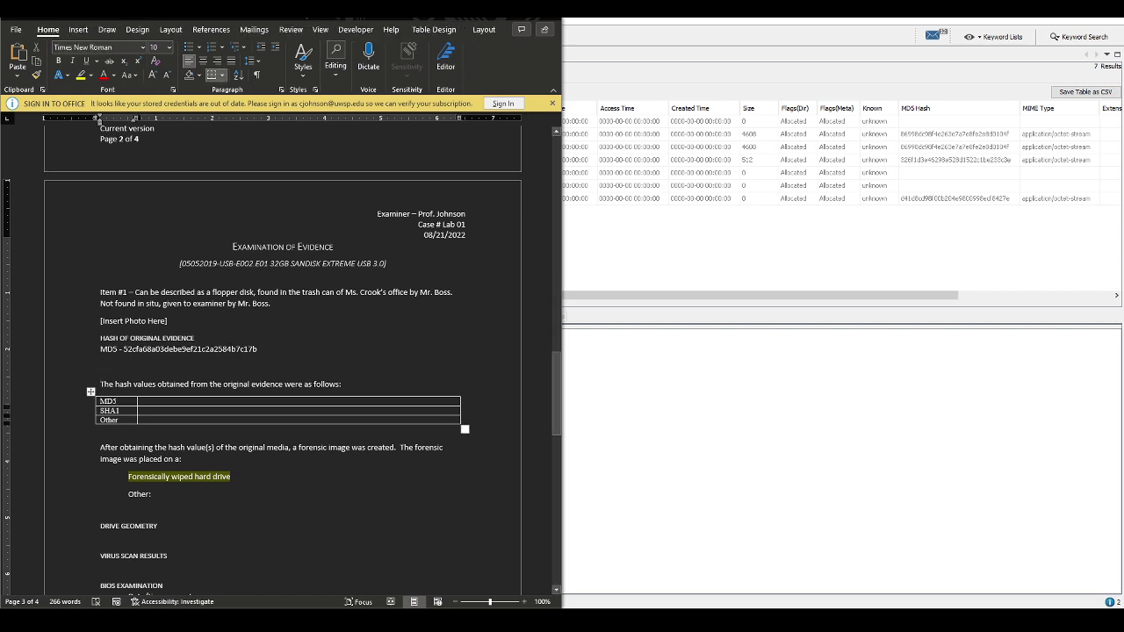
Clear the MD5 hash value from the line under Hash of Original Evidence
{"action": "double_click", "coordinate": [190, 348]}
{"action": "key", "text": "ctrl+c"}
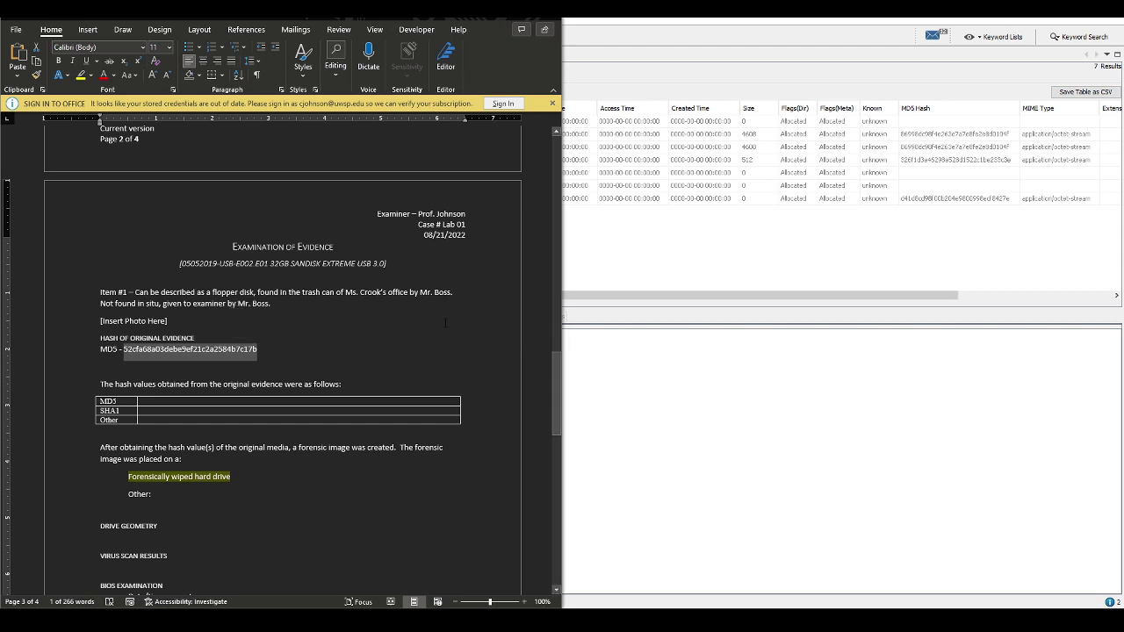
{"action": "key", "text": "BackSpace"}
{"action": "key", "text": "shift+Home"}
Remove the leftover MD5 label and paste the MD5 hash into the table's MD5 cell
{"action": "key", "text": "BackSpace"}
{"action": "key", "text": "Delete"}
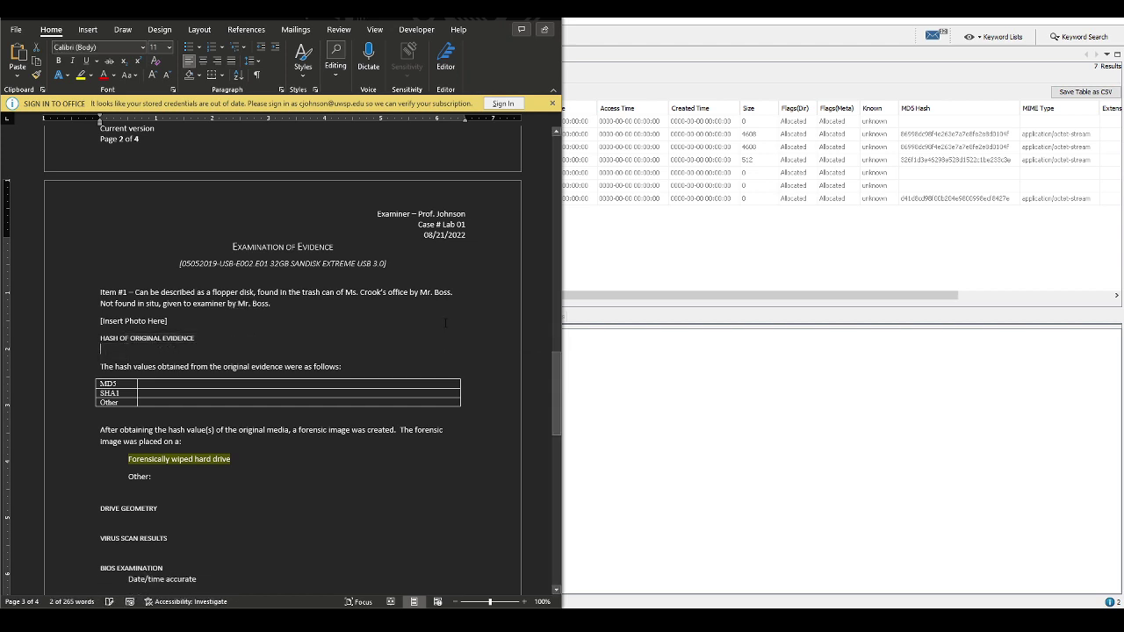
{"action": "key", "text": "Delete"}
{"action": "key", "text": "Down"}
{"action": "key", "text": "Down"}
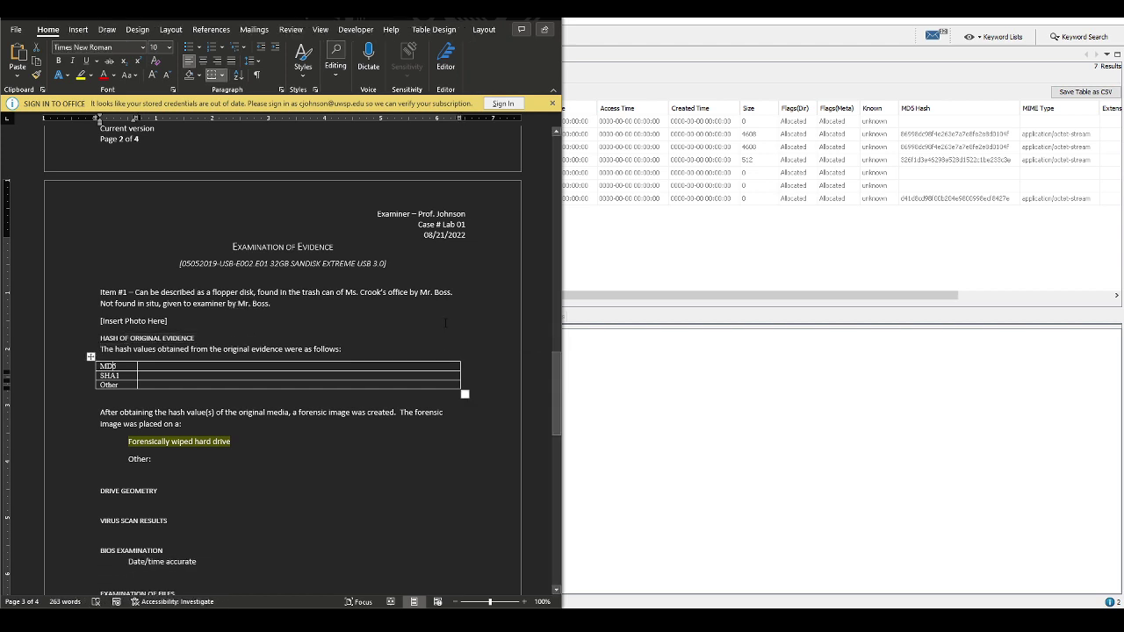
{"action": "left_click", "coordinate": [269, 367]}
{"action": "key", "text": "ctrl+v"}
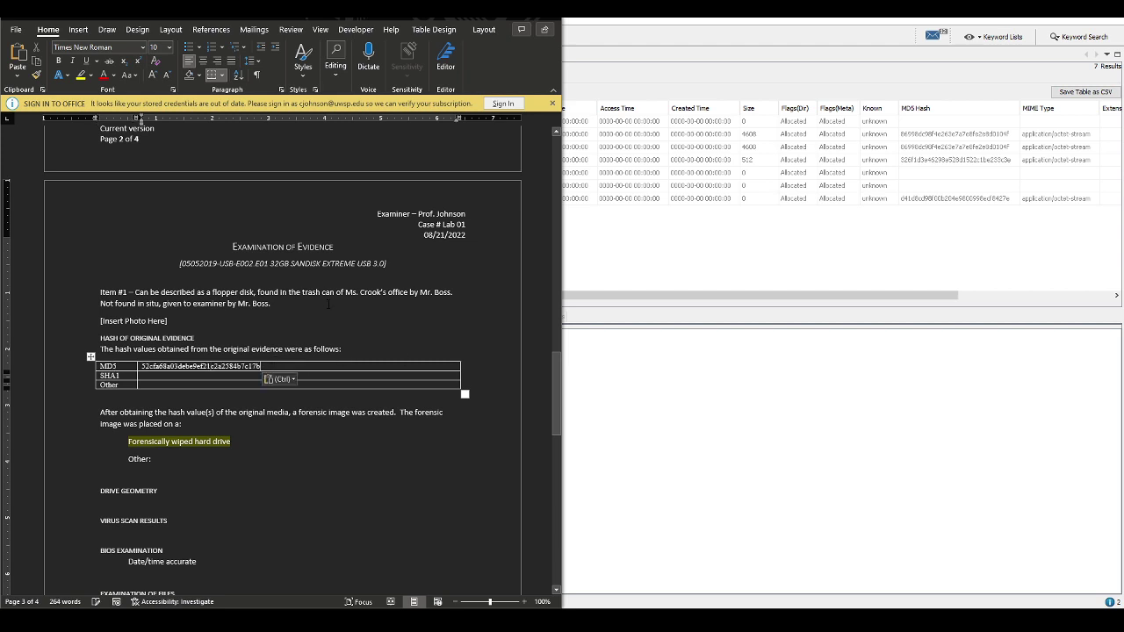
Copy the SHA1 hash from the Evidence table into the SHA1 cell
{"action": "scroll", "coordinate": [325, 303], "scroll_direction": "up", "scroll_amount": 4}
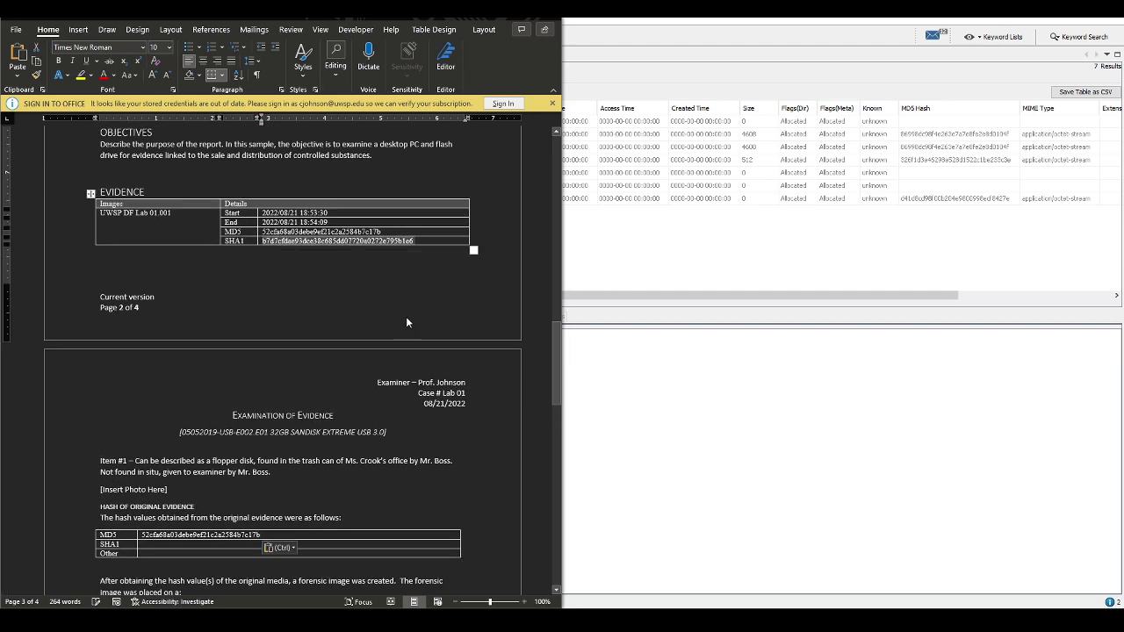
{"action": "key", "text": "ctrl+c"}
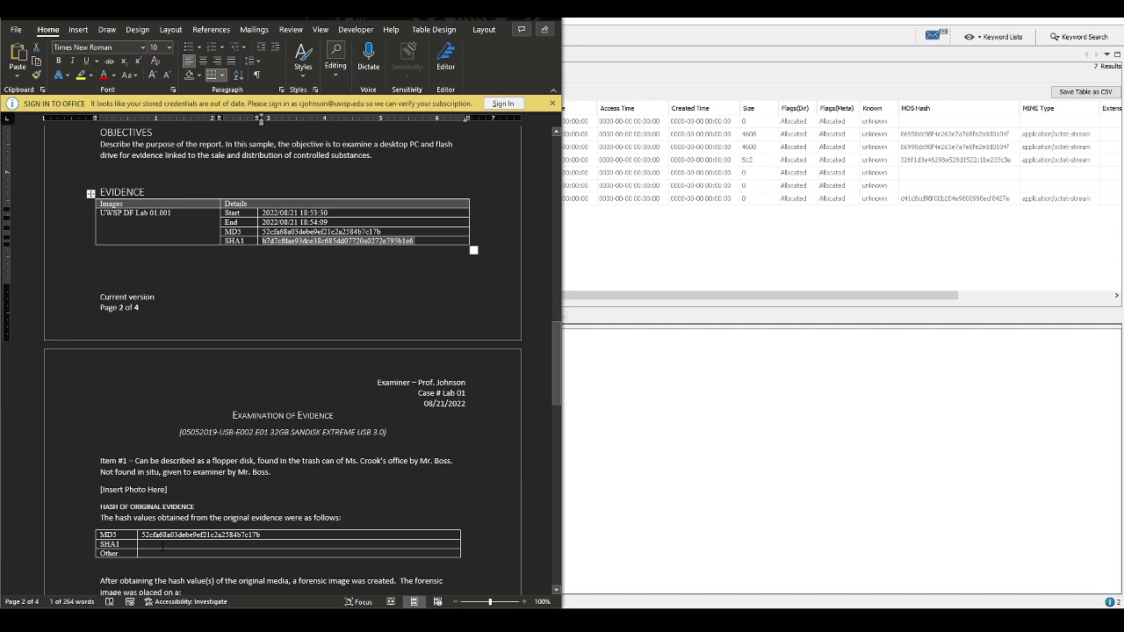
{"action": "left_click", "coordinate": [162, 544]}
{"action": "key", "text": "ctrl+v"}
Delete the sentence introducing the hash values
{"action": "scroll", "coordinate": [394, 448], "scroll_direction": "down", "scroll_amount": 1}
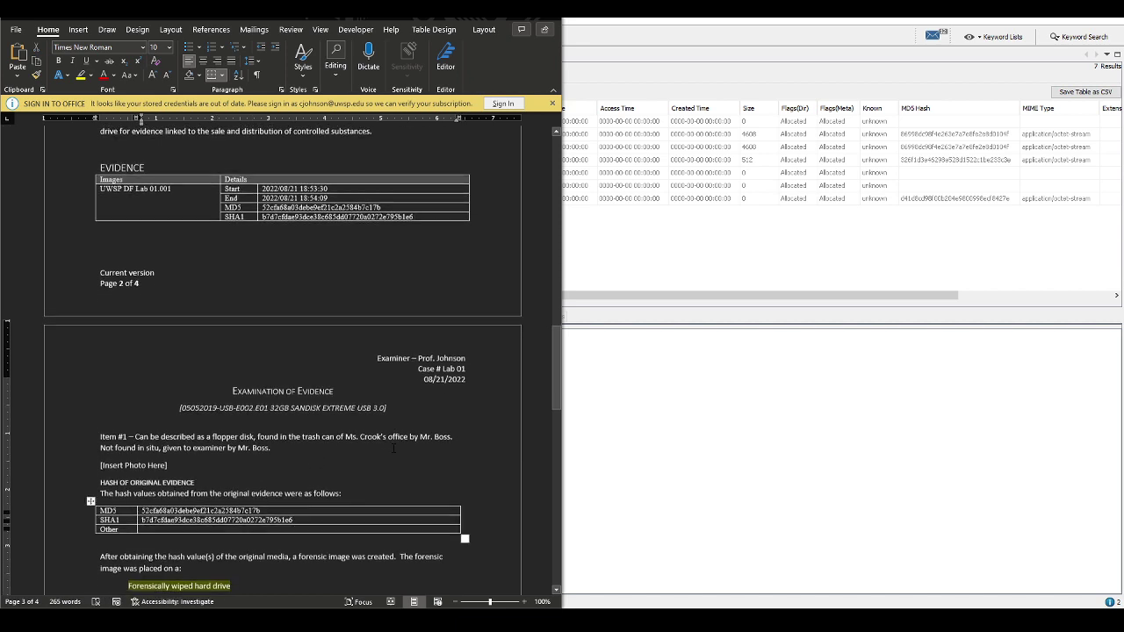
{"action": "left_click", "coordinate": [397, 461]}
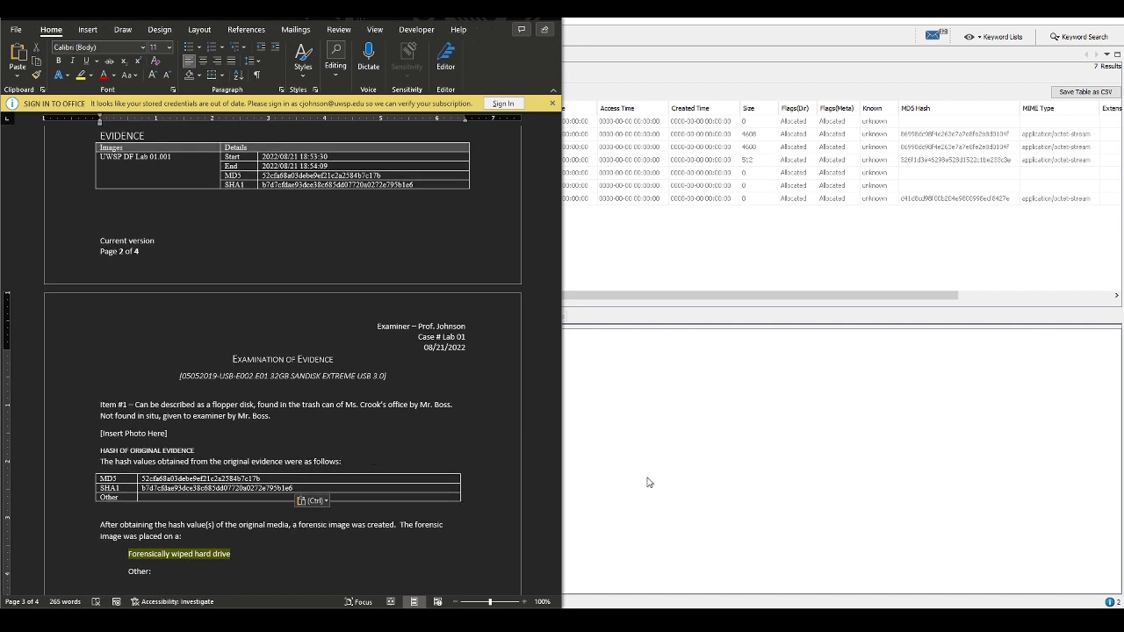
{"action": "key", "text": "ctrl+BackSpace"}
{"action": "key", "text": "ctrl+BackSpace"}
{"action": "key", "text": "ctrl+BackSpace"}
{"action": "key", "text": "ctrl+BackSpace"}
{"action": "key", "text": "ctrl+BackSpace"}
{"action": "key", "text": "ctrl+BackSpace"}
{"action": "key", "text": "ctrl+BackSpace"}
{"action": "key", "text": "ctrl+BackSpace"}
{"action": "key", "text": "ctrl+BackSpace"}
{"action": "key", "text": "ctrl+BackSpace"}
{"action": "key", "text": "ctrl+BackSpace"}
{"action": "key", "text": "Delete"}
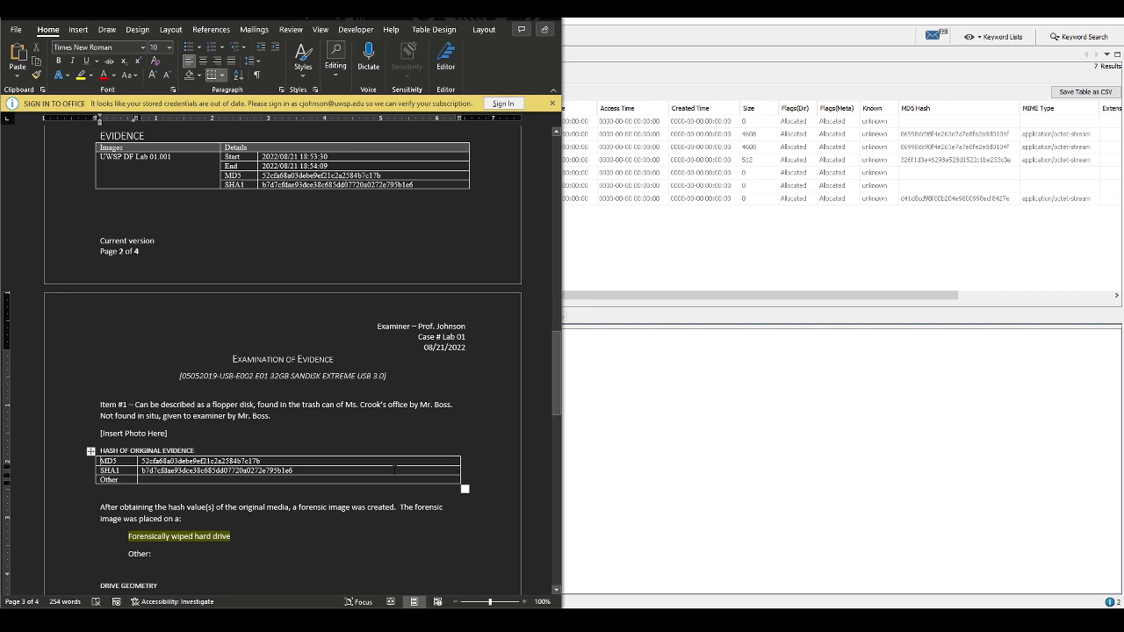
Delete the media options and the paragraph on placing the image on a wiped drive
{"action": "scroll", "coordinate": [186, 493], "scroll_direction": "down", "scroll_amount": 2}
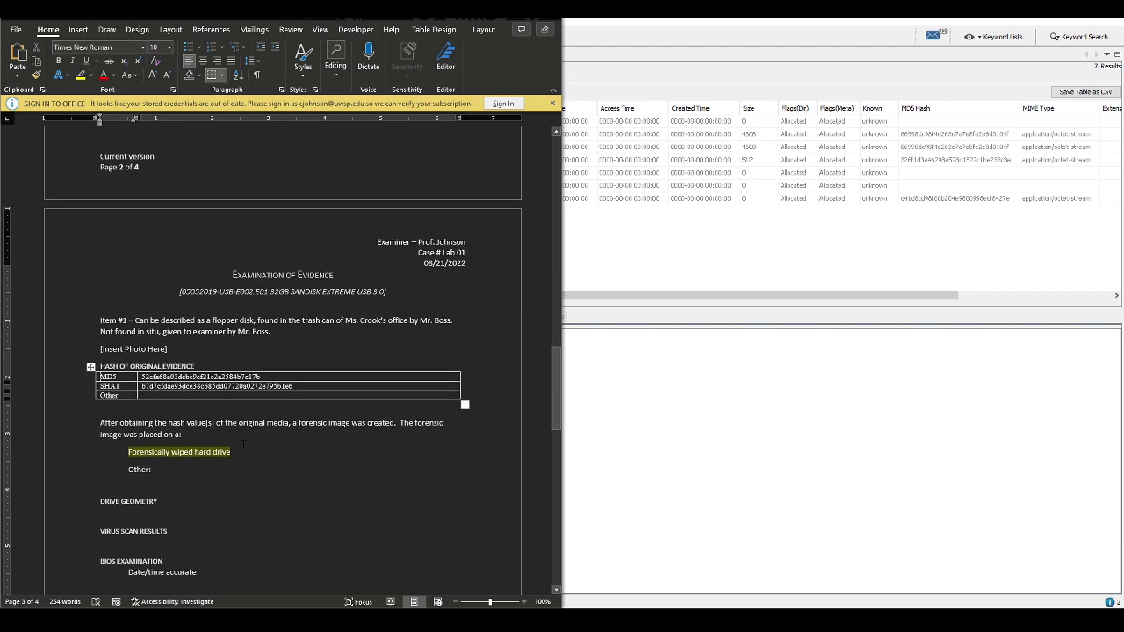
{"action": "left_click", "coordinate": [174, 471]}
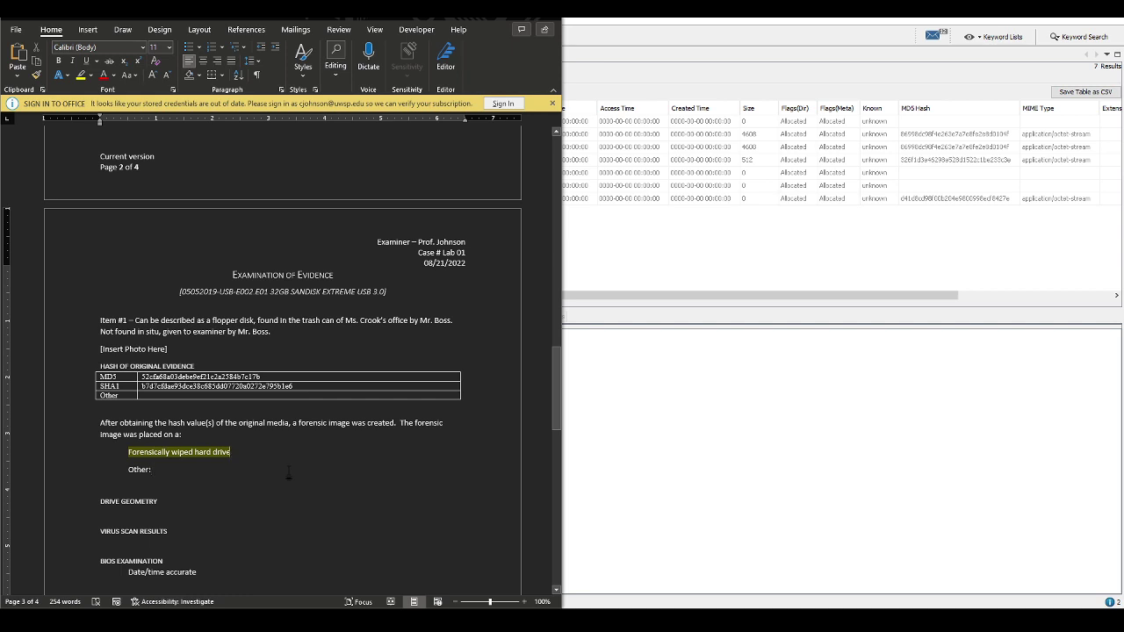
{"action": "key", "text": "shift+Home"}
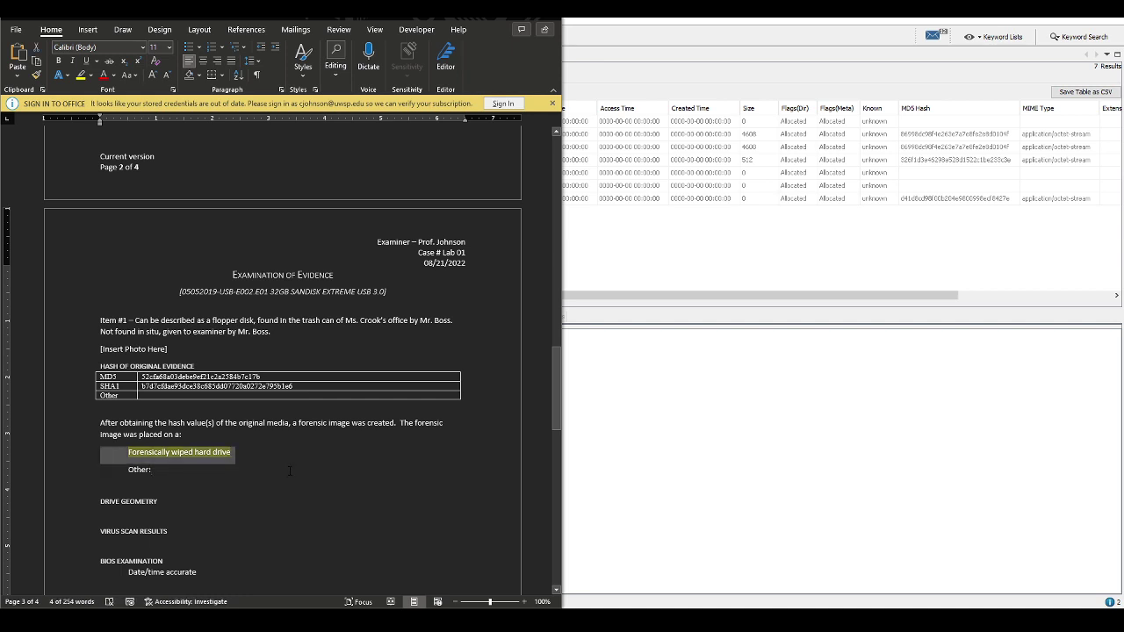
{"action": "key", "text": "Down"}
{"action": "key", "text": "shift+Home"}
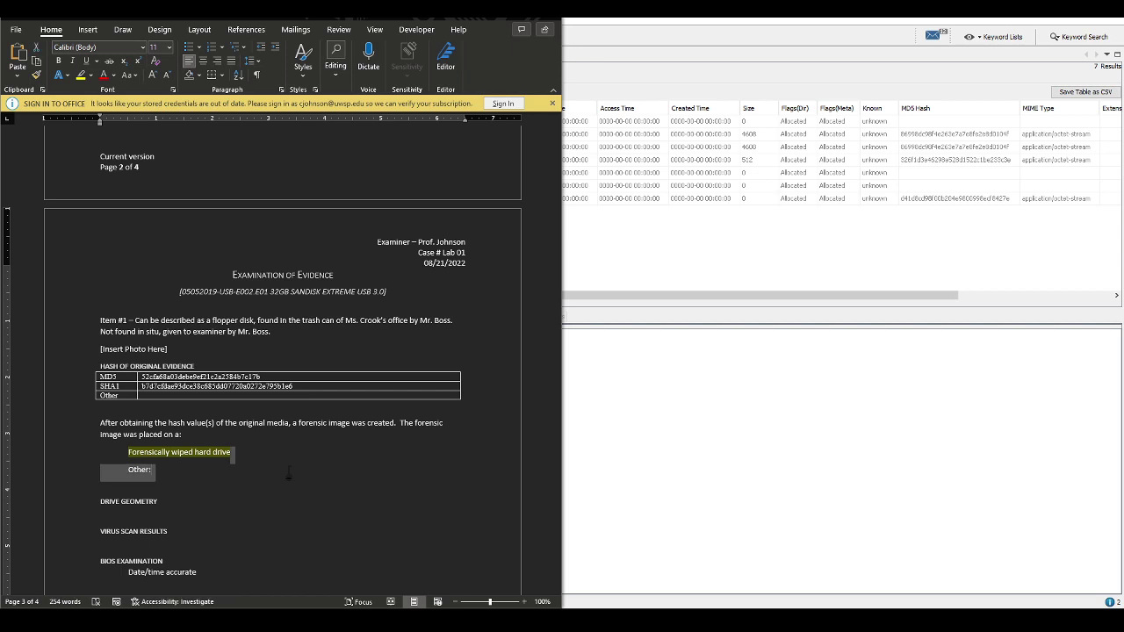
{"action": "key", "text": "shift+Up"}
{"action": "key", "text": "shift+Up"}
{"action": "key", "text": "shift+Up"}
{"action": "key", "text": "shift+Up"}
{"action": "key", "text": "shift+Home"}
{"action": "key", "text": "Delete"}
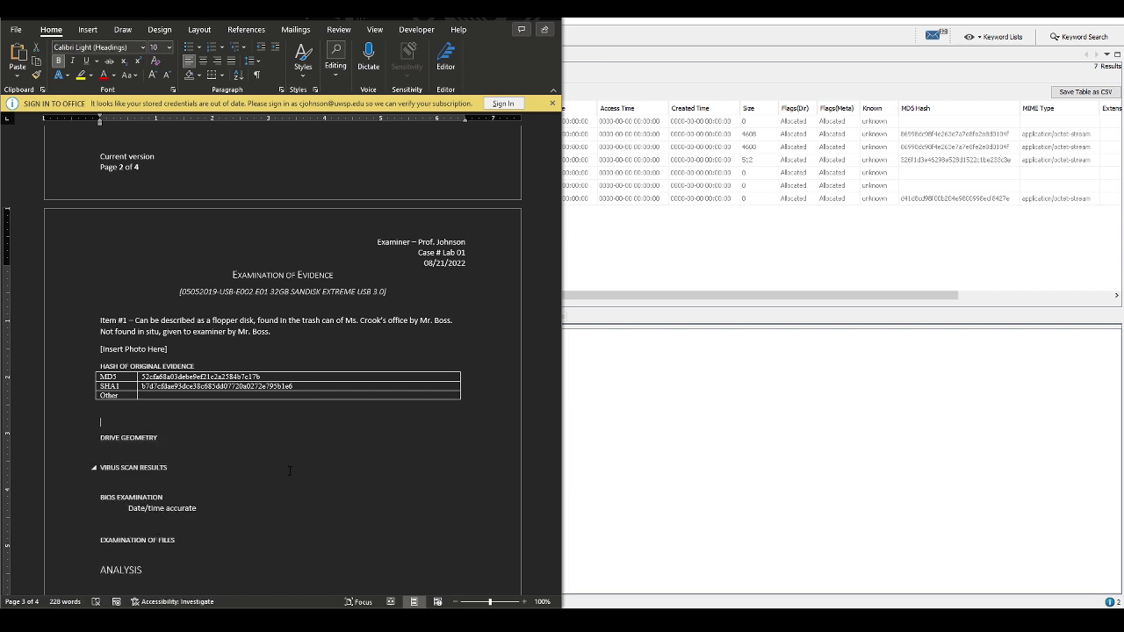
{"action": "left_click", "coordinate": [852, 35]}
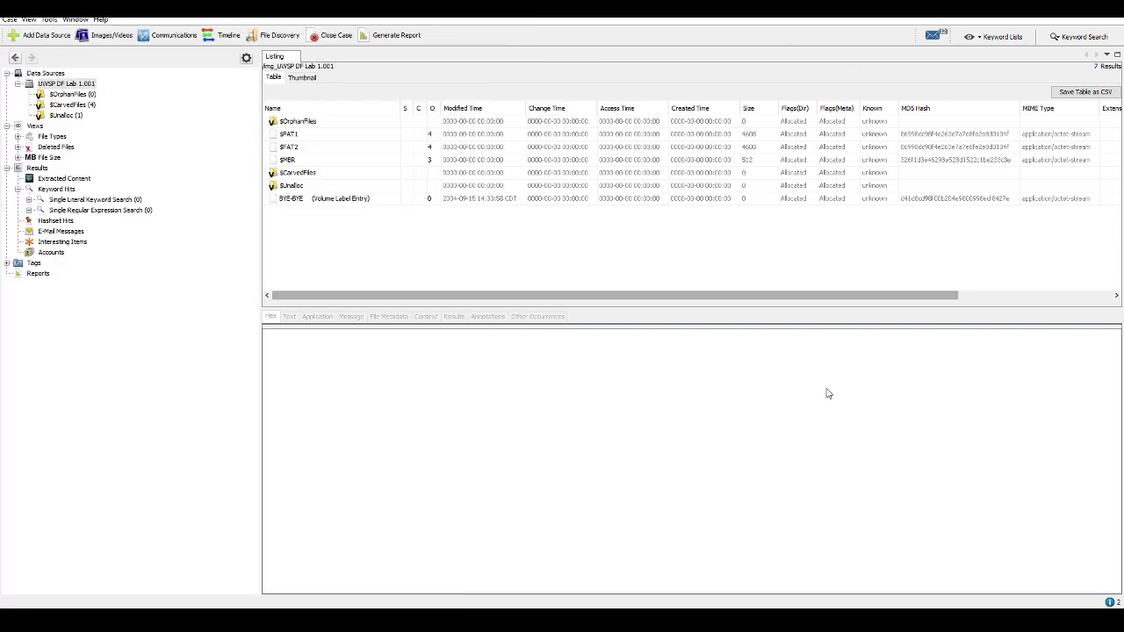
{"action": "right_click", "coordinate": [54, 87]}
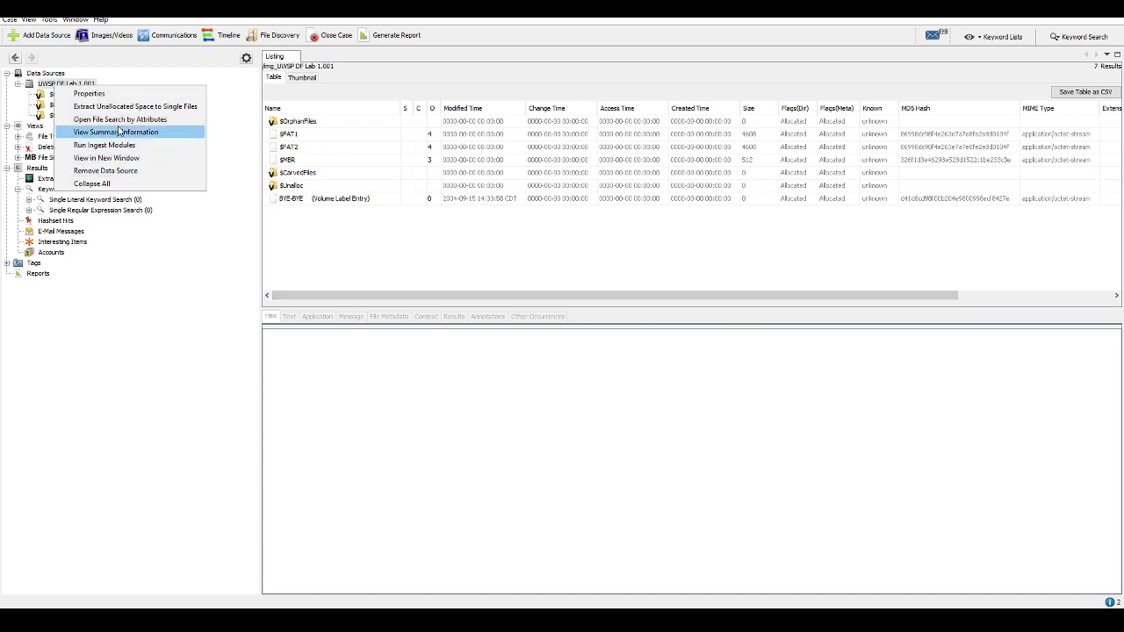
{"action": "left_click", "coordinate": [119, 131]}
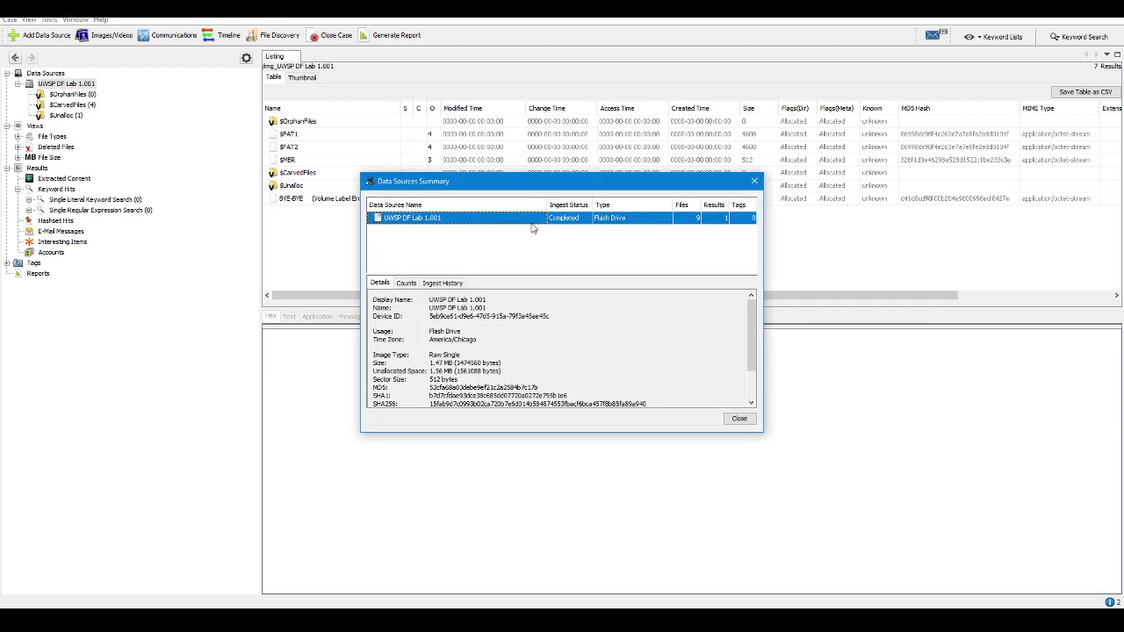
{"action": "key", "text": "Escape"}
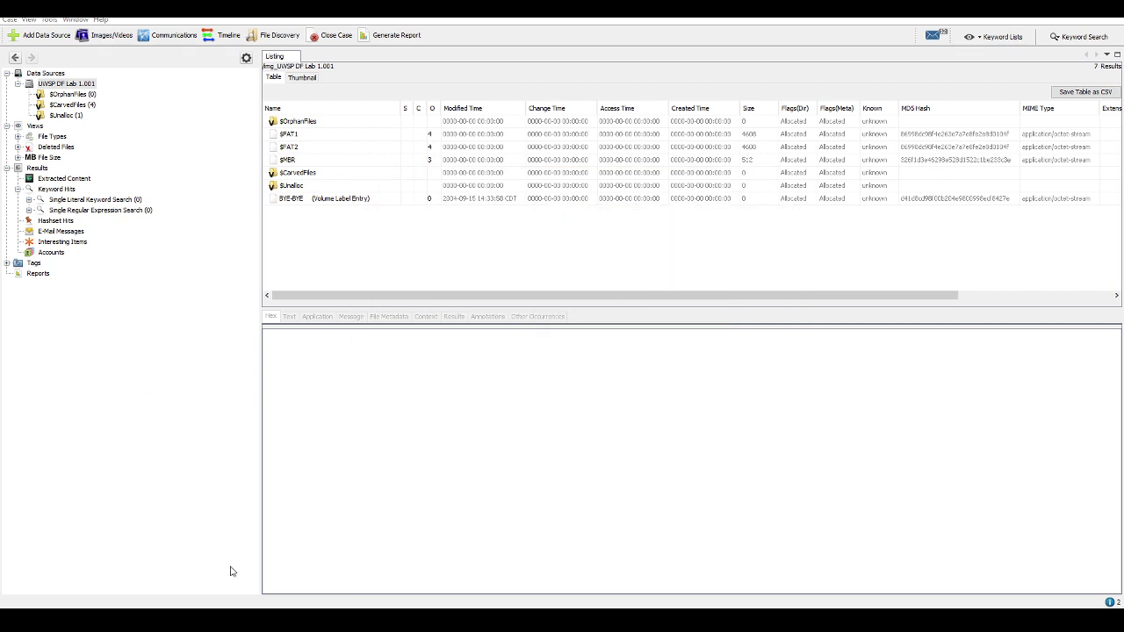
Enter '1.56 MB (1561088 bytes / 512 bytes/sector' under DRIVE GEOMETRY
{"action": "key", "text": "alt+Tab"}
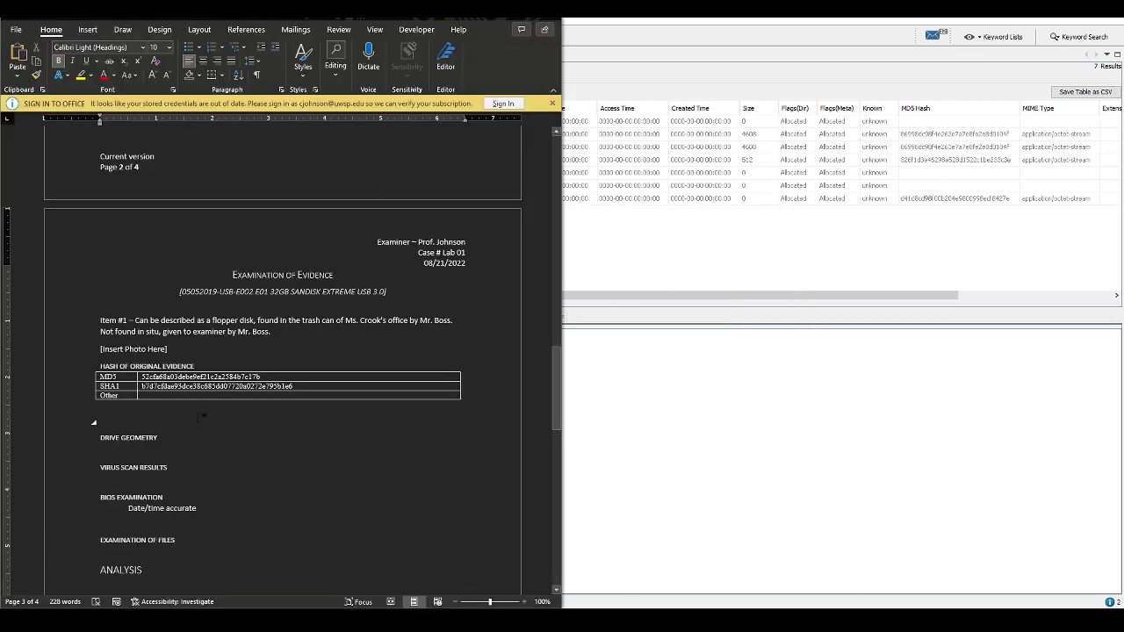
{"action": "key", "text": "Delete"}
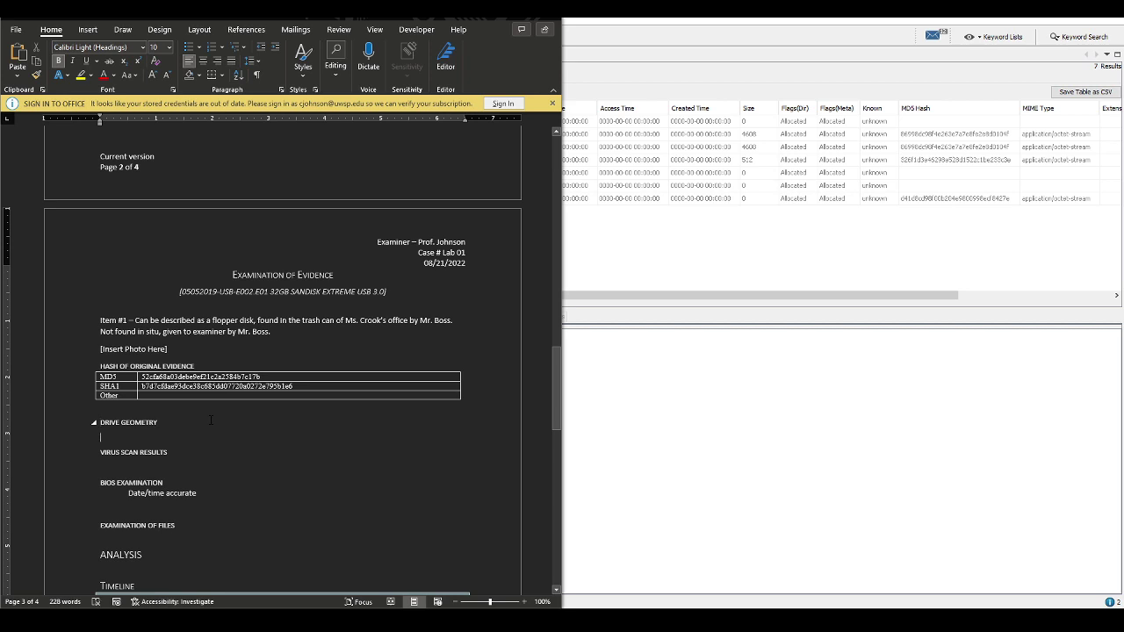
{"action": "type", "text": "1. "}
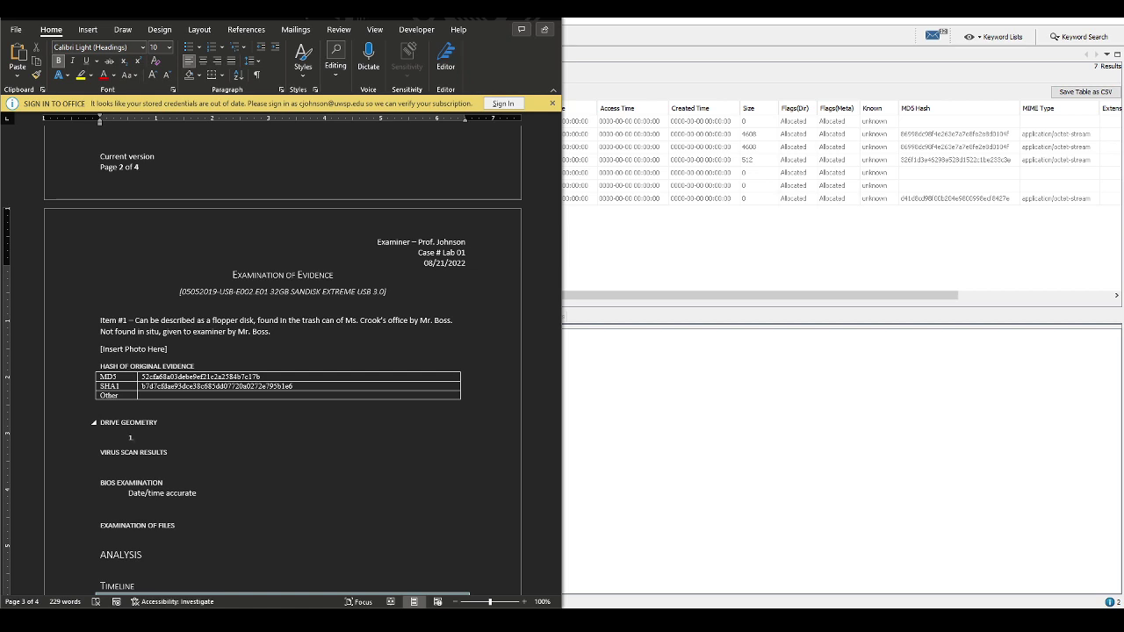
{"action": "type", "text": "56 MB ("}
{"action": "key", "text": "BackSpace"}
{"action": "type", "text": "(1561"}
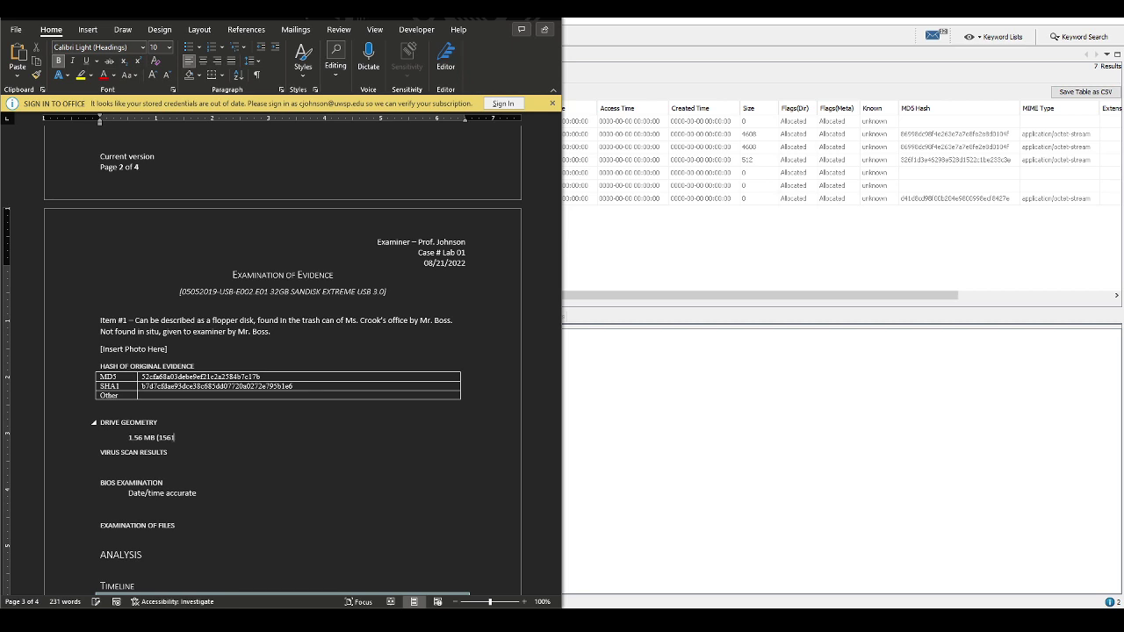
{"action": "type", "text": "088 BYTES / 512"}
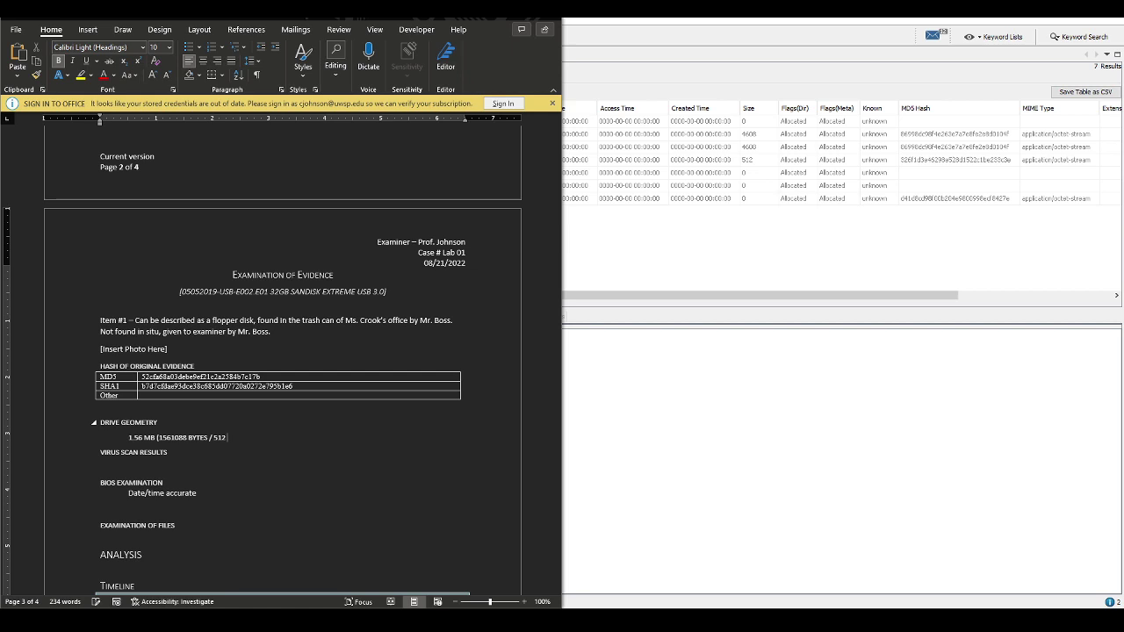
{"action": "type", "text": " BYTES/SECTOR"}
Apply the Normal style to the drive geometry line, then select the Virus Scan and BIOS sections
{"action": "left_click", "coordinate": [301, 62]}
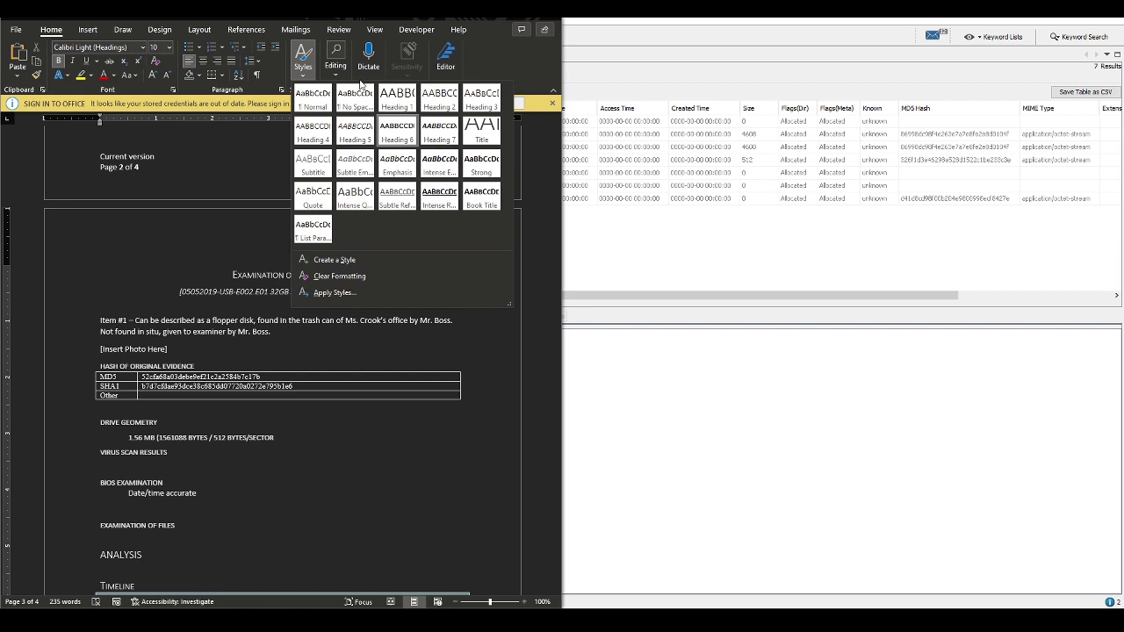
{"action": "left_click", "coordinate": [313, 99]}
{"action": "key", "text": "Down"}
{"action": "key", "text": "Down"}
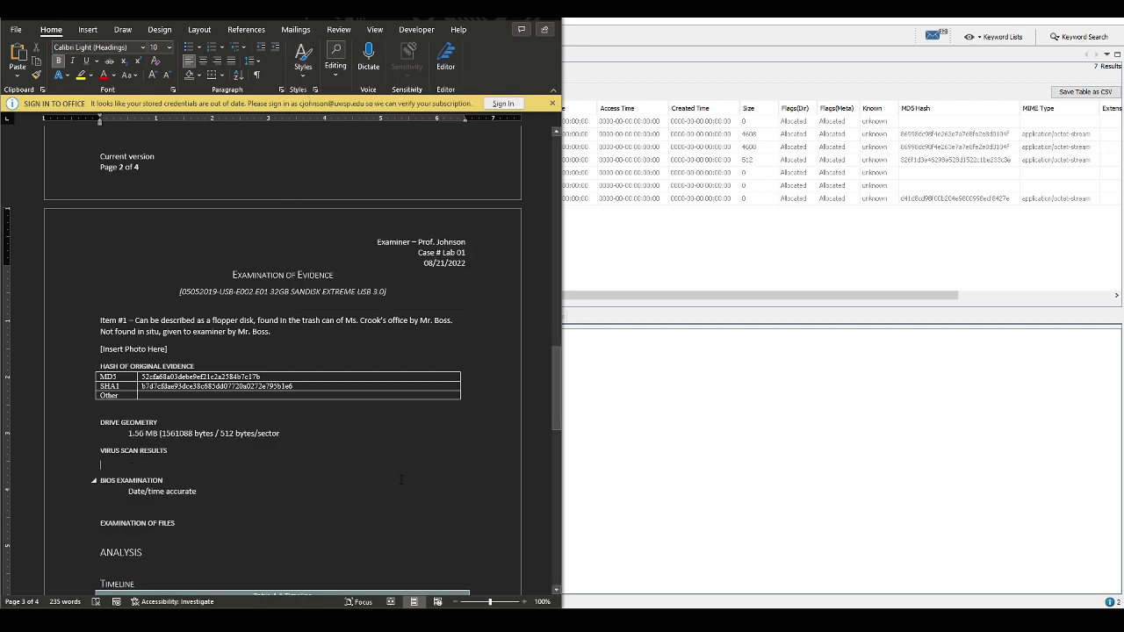
{"action": "key", "text": "shift+Down"}
{"action": "key", "text": "shift+Down"}
{"action": "key", "text": "shift+Down"}
{"action": "key", "text": "shift+Down"}
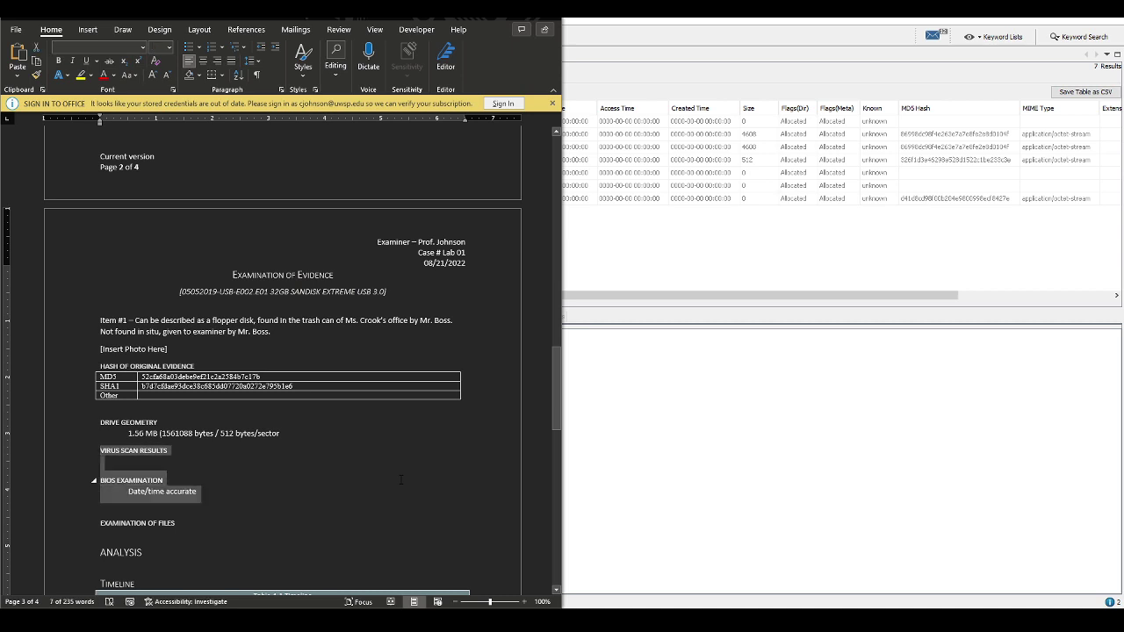
Delete Virus Scan and BIOS sections; add '9 total. 4 documents. 5 unallocated.' under Examination of Files
{"action": "key", "text": "Delete"}
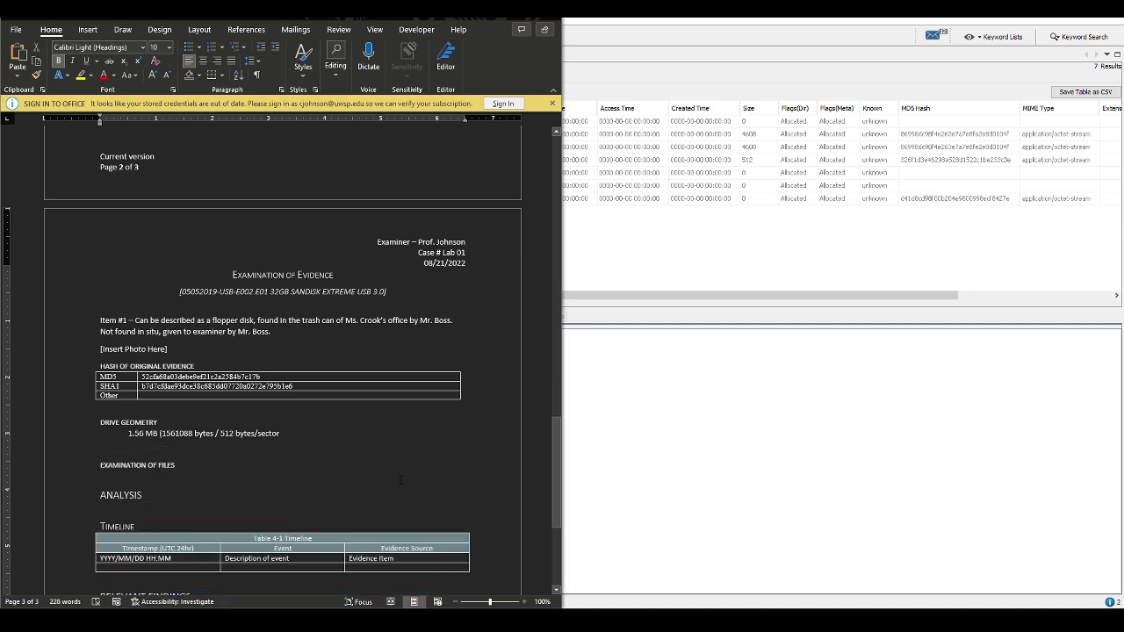
{"action": "key", "text": "Delete"}
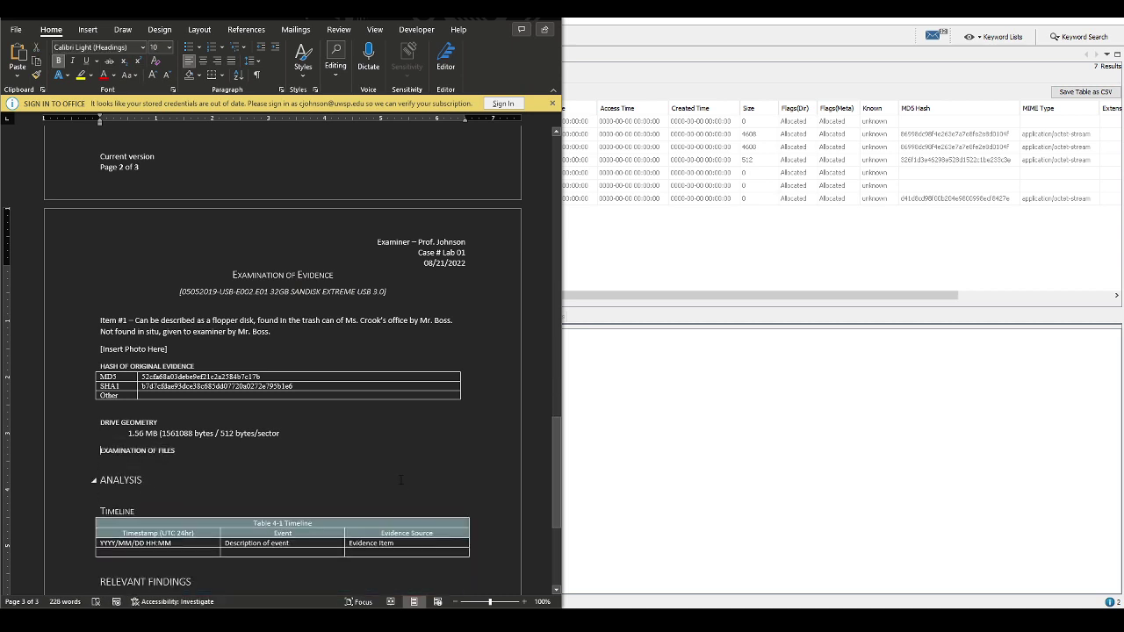
{"action": "key", "text": "Return"}
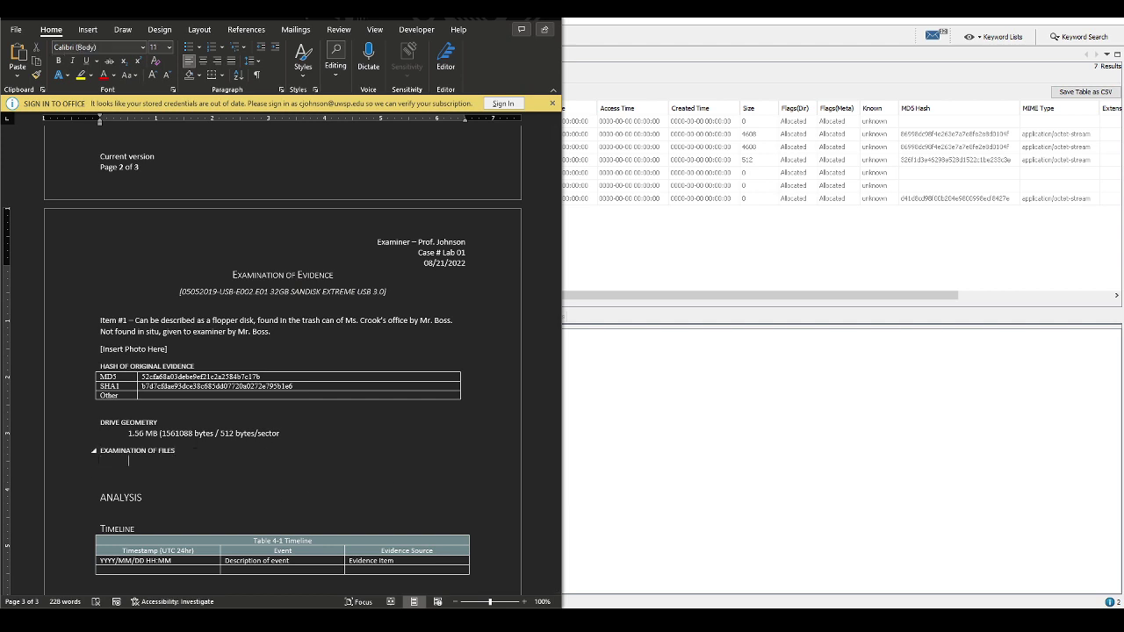
{"action": "type", "text": "9 *4"}
{"action": "key", "text": "BackSpace"}
{"action": "key", "text": "BackSpace"}
{"action": "key", "text": "BackSpace"}
{"action": "type", "text": "total,"}
{"action": "key", "text": "BackSpace"}
{"action": "type", "text": ". 4 documents. 5 unallocated."}
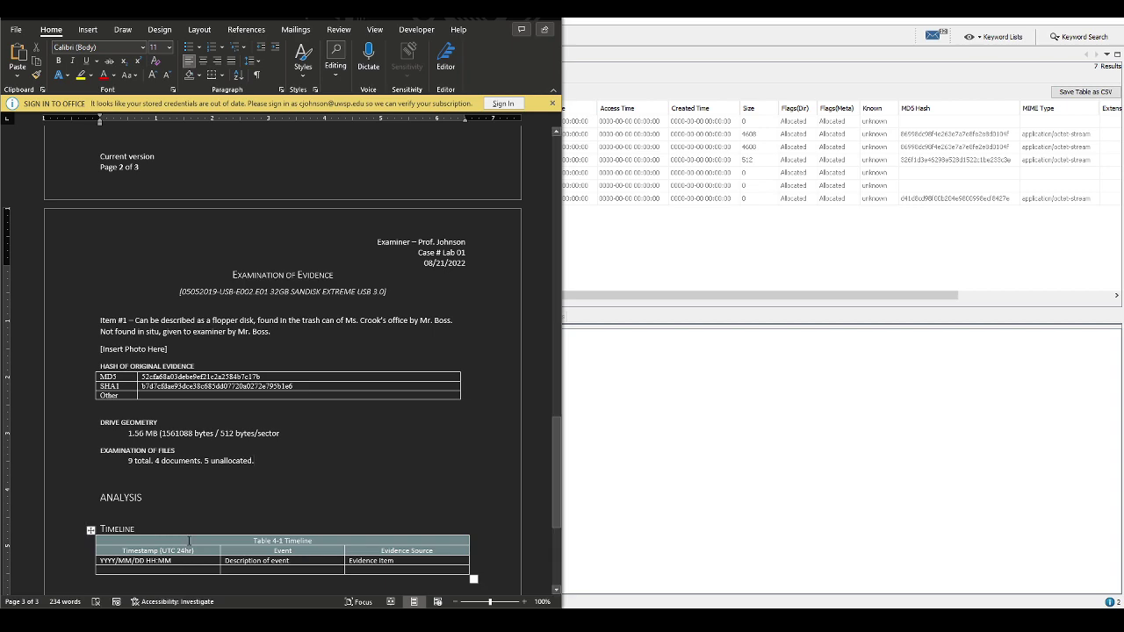
Select the Executive Summary placeholder paragraph
{"action": "scroll", "coordinate": [189, 541], "scroll_direction": "down", "scroll_amount": 3}
{"action": "scroll", "coordinate": [244, 451], "scroll_direction": "down", "scroll_amount": 2}
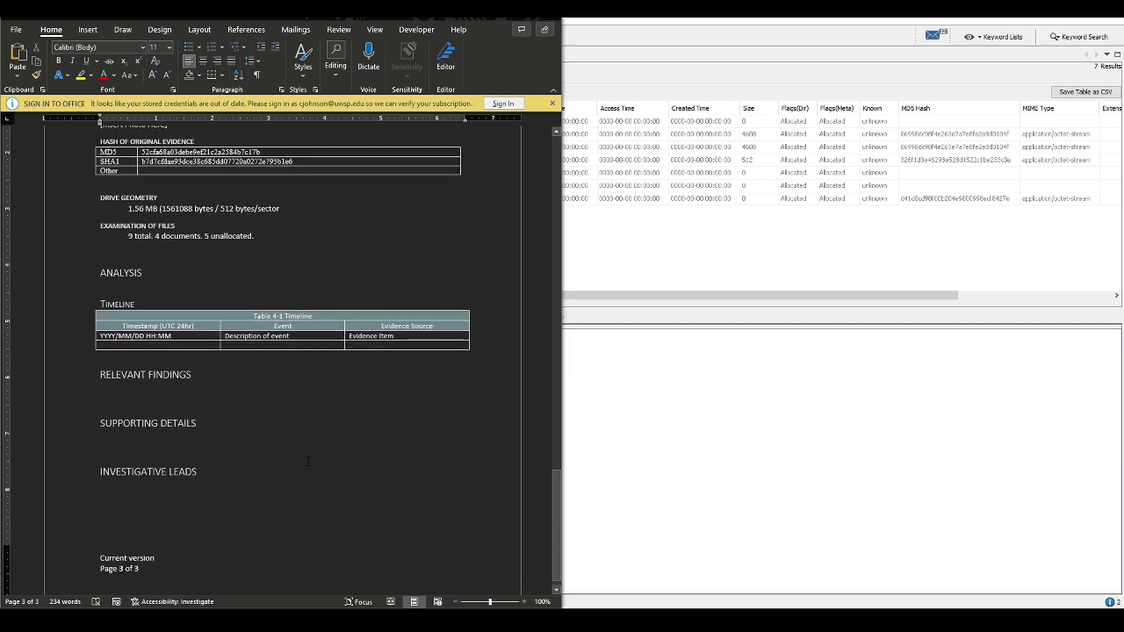
{"action": "scroll", "coordinate": [300, 454], "scroll_direction": "up", "scroll_amount": 7}
{"action": "scroll", "coordinate": [300, 454], "scroll_direction": "up", "scroll_amount": 7}
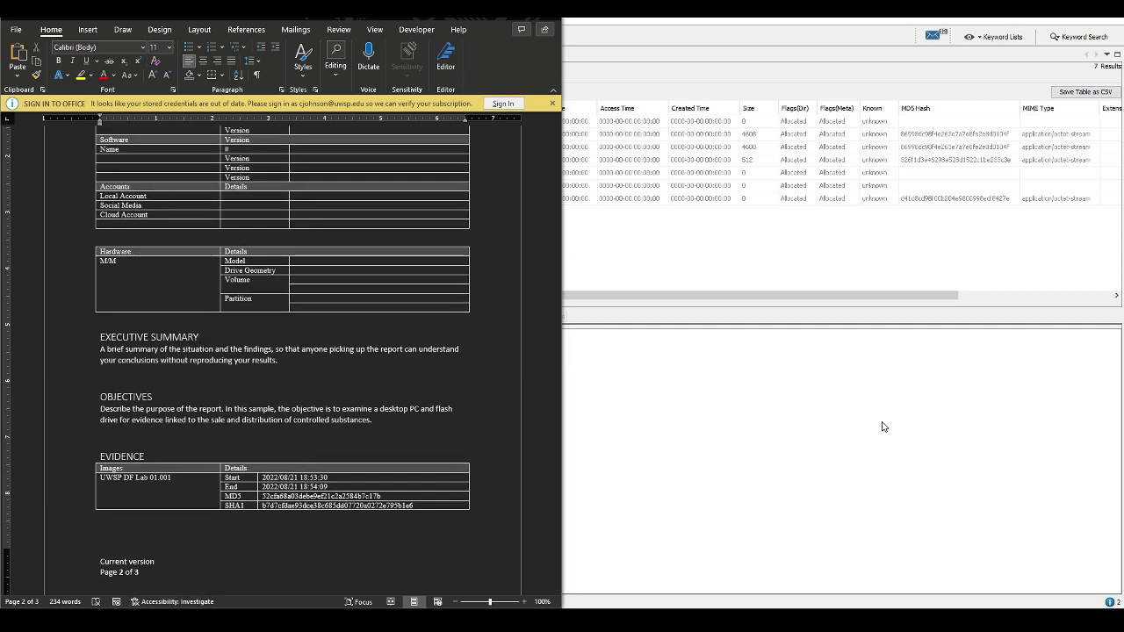
{"action": "key", "text": "Down"}
{"action": "key", "text": "Down"}
{"action": "key", "text": "Up"}
{"action": "key", "text": "Up"}
{"action": "key", "text": "Up"}
{"action": "key", "text": "shift+Up"}
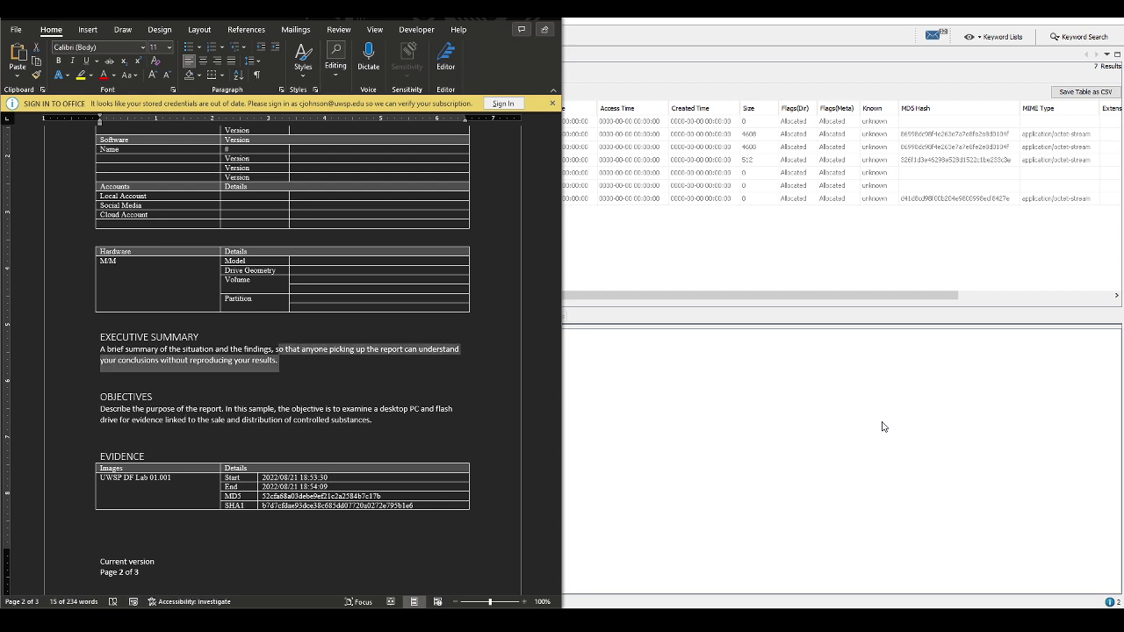
{"action": "key", "text": "ctrl+shift+Left"}
{"action": "key", "text": "ctrl+shift+Left"}
{"action": "key", "text": "ctrl+shift+Left"}
{"action": "key", "text": "ctrl+shift+Left"}
{"action": "key", "text": "ctrl+shift+Left"}
{"action": "key", "text": "ctrl+shift+Left"}
{"action": "key", "text": "ctrl+shift+Left"}
{"action": "key", "text": "ctrl+shift+Left"}
{"action": "key", "text": "ctrl+shift+Left"}
{"action": "key", "text": "ctrl+shift+Left"}
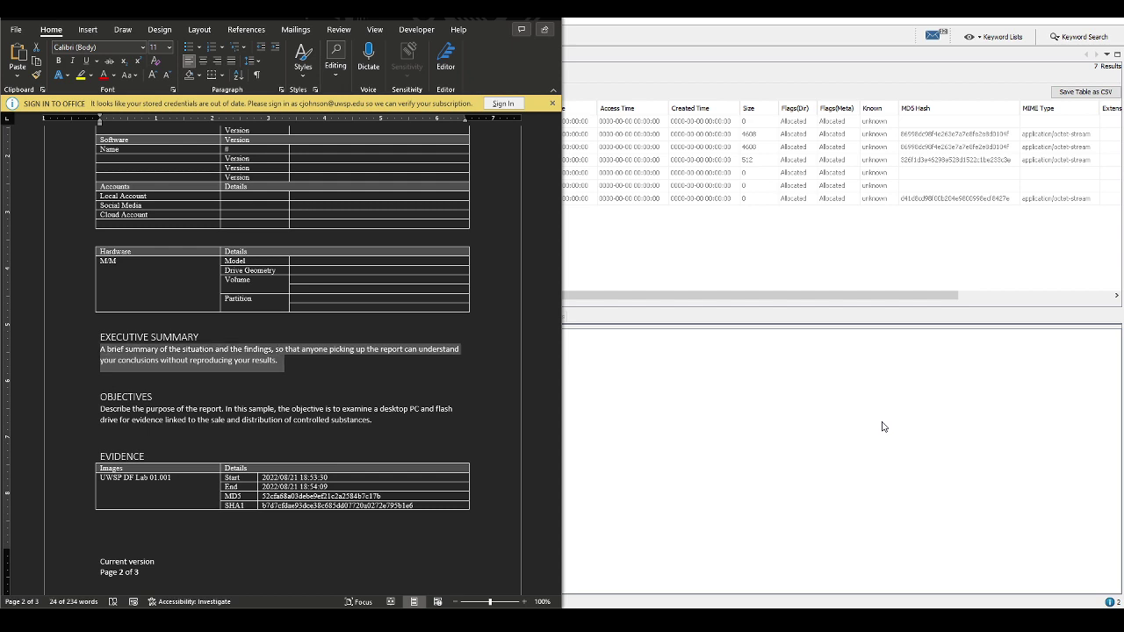
Type the case summary: suspected employee's whereabouts unknown, desktop missing hard drive, floppy in trash
{"action": "type", "text": "Contact"}
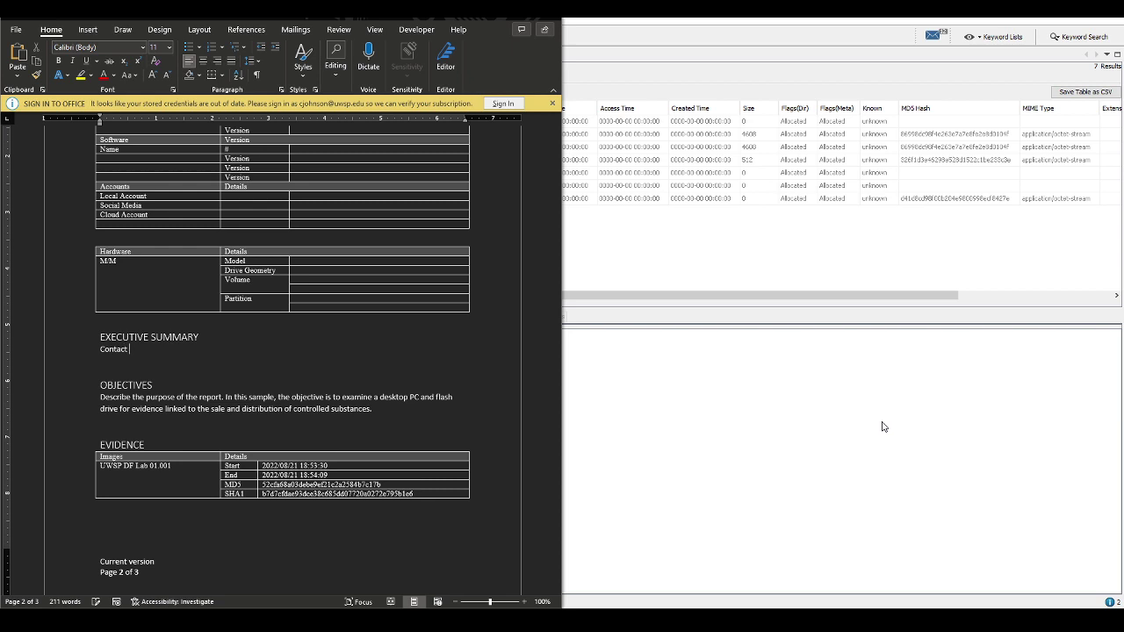
{"action": "type", "text": "ed by Mr. Bross (Really Big Company). "}
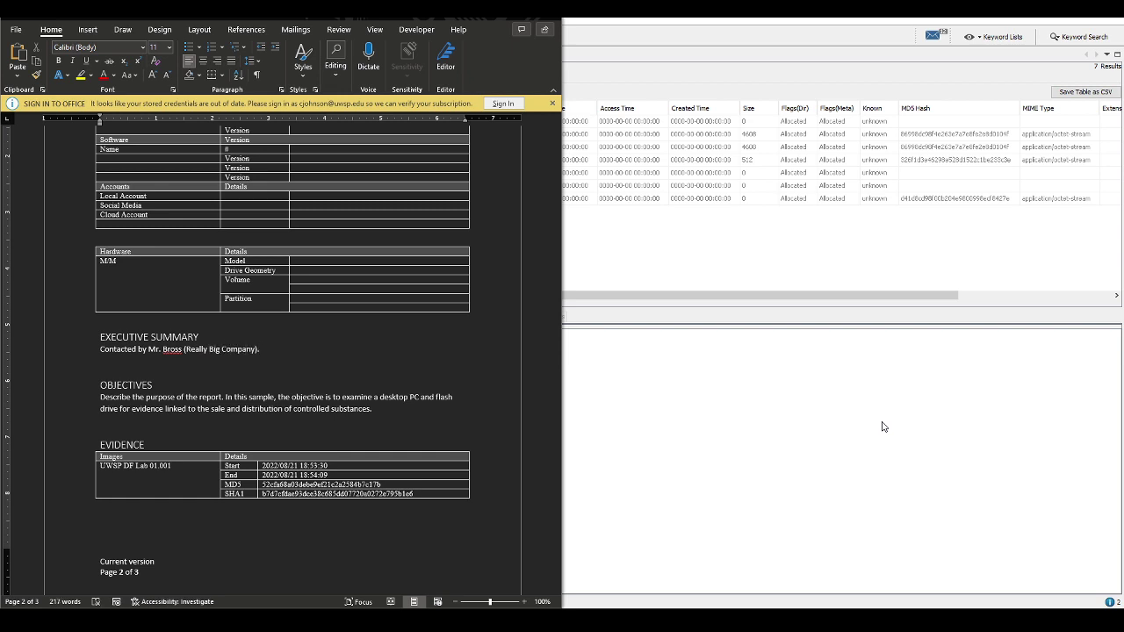
{"action": "type", "text": "Employee suspected of misconducts and"}
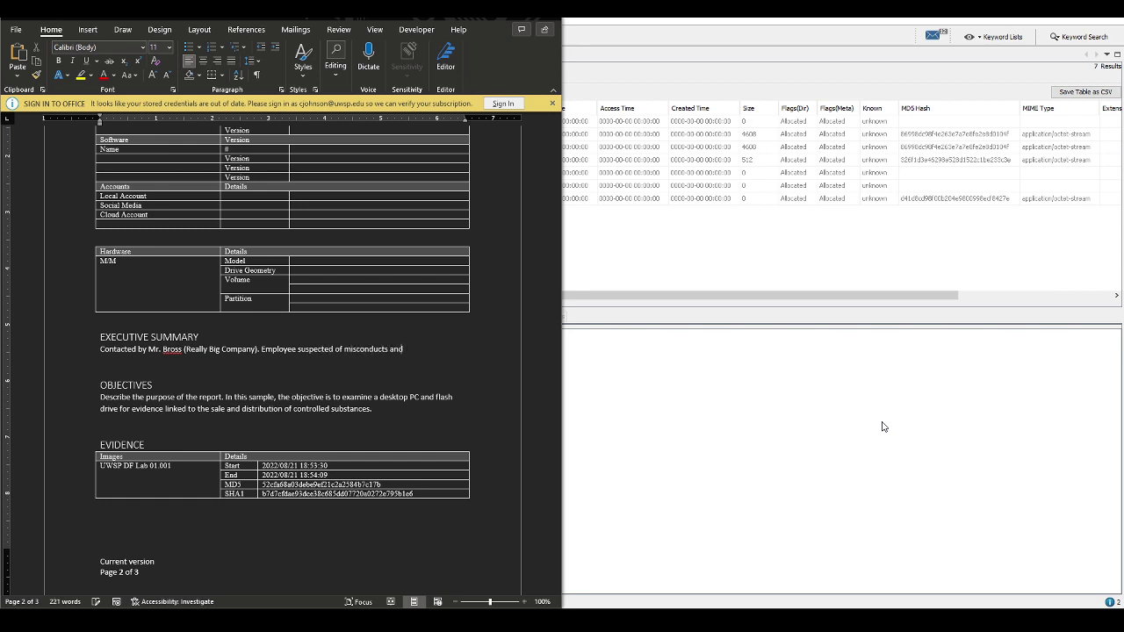
{"action": "type", "text": " corporate espionage"}
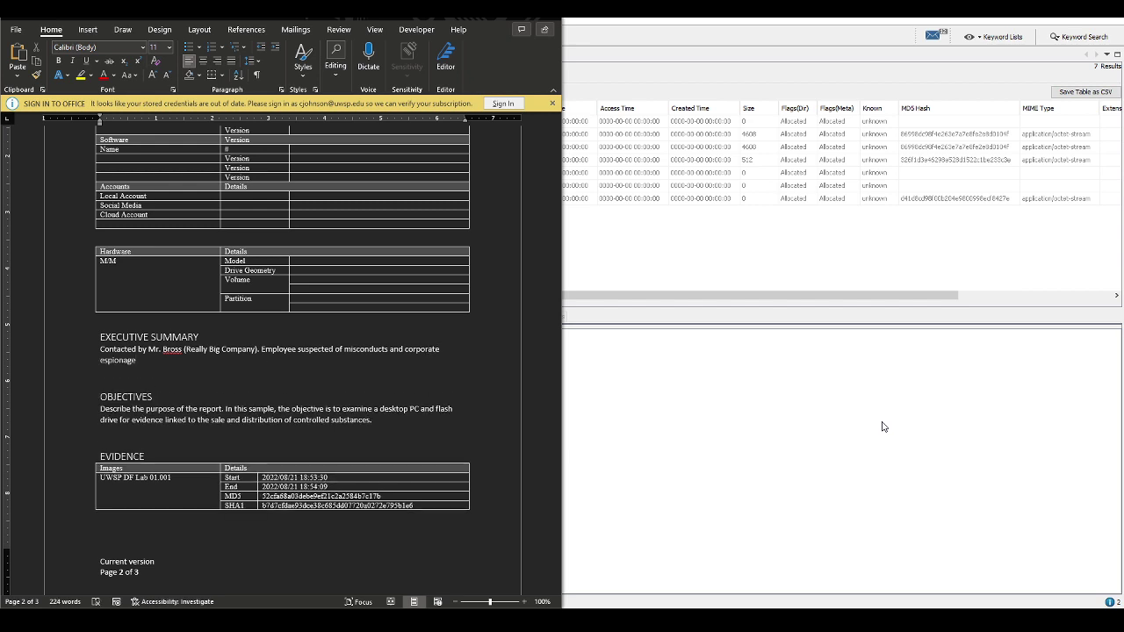
{"action": "type", "text": ", was confronted by Mr. Boss and given 1 hour to expai"}
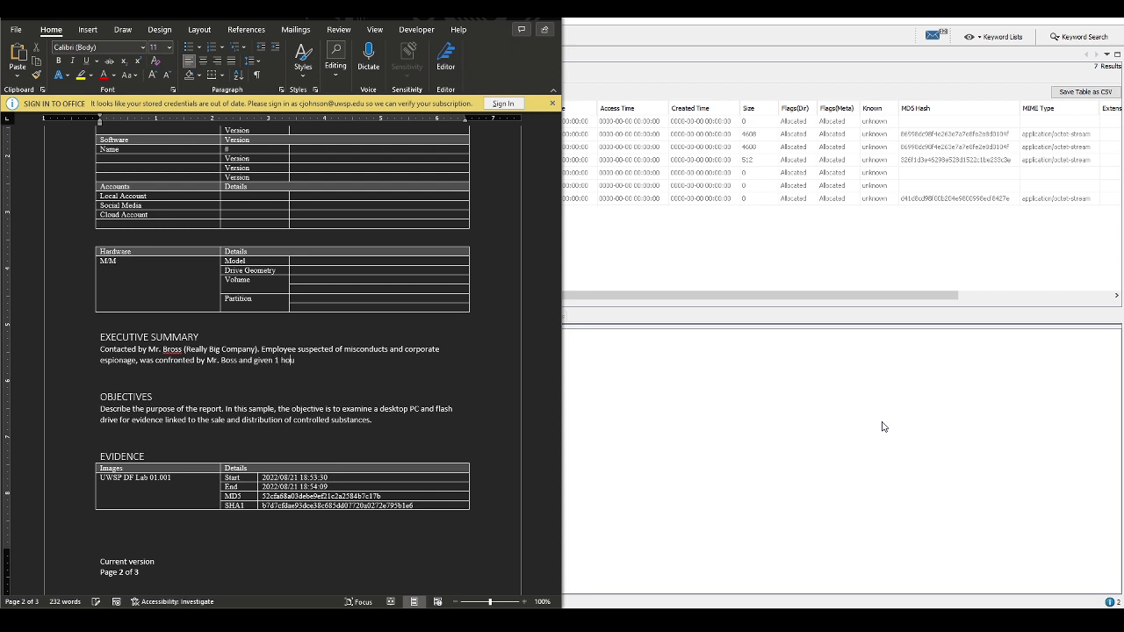
{"action": "key", "text": "BackSpace"}
{"action": "key", "text": "BackSpace"}
{"action": "type", "text": "lain"}
{"action": "type", "text": "unknown discrepancies."}
{"action": "type", "text": "Em"}
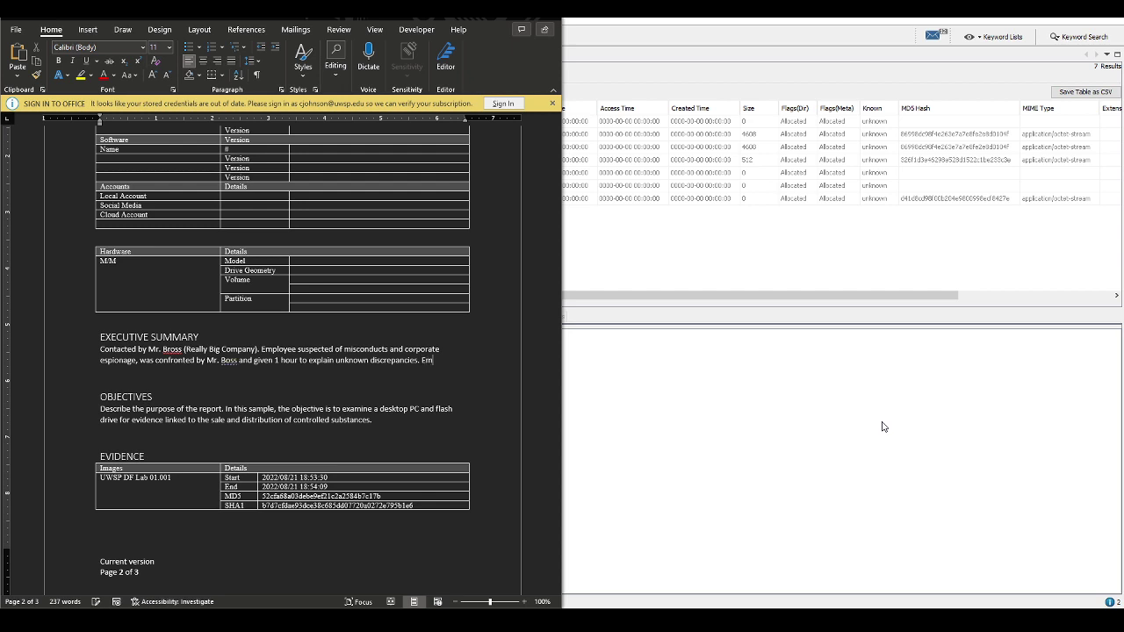
{"action": "type", "text": "ployee (Ms. C"}
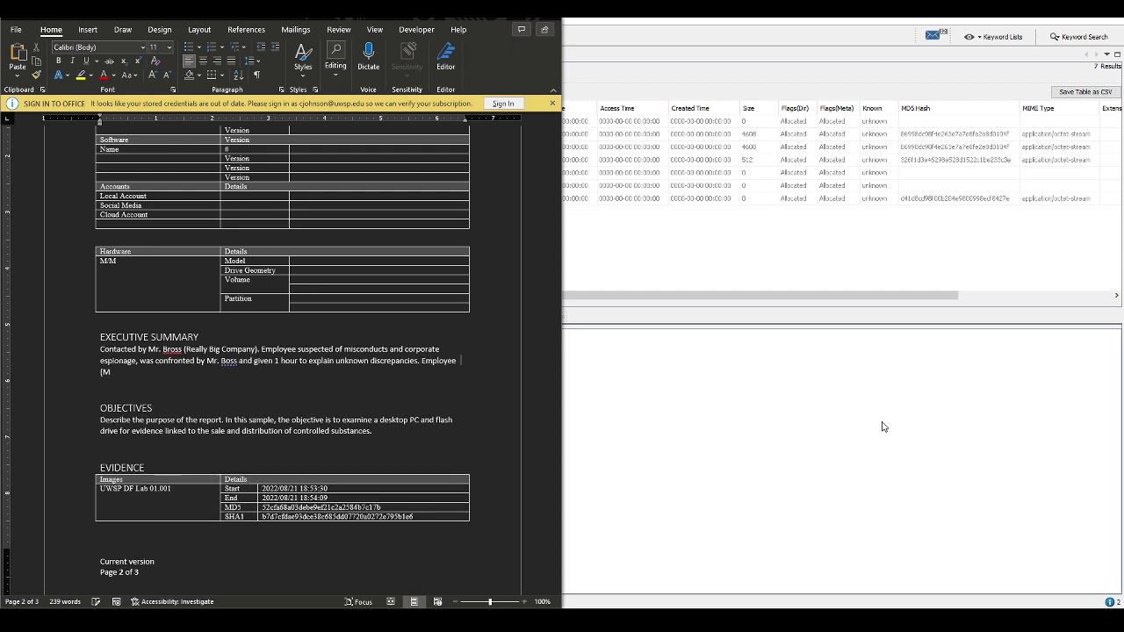
{"action": "type", "text": "rook)"}
{"action": "type", "text": " left compa"}
{"action": "type", "text": "ny property"}
{"action": "type", "text": ", "}
{"action": "type", "text": " a"}
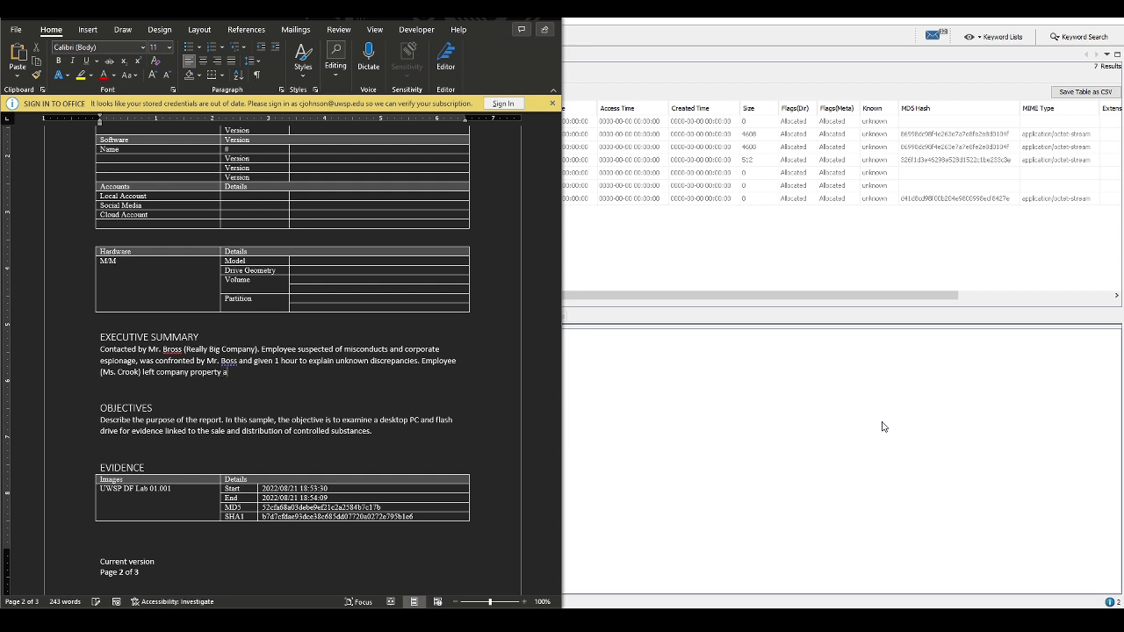
{"action": "type", "text": "nd whereabouts"}
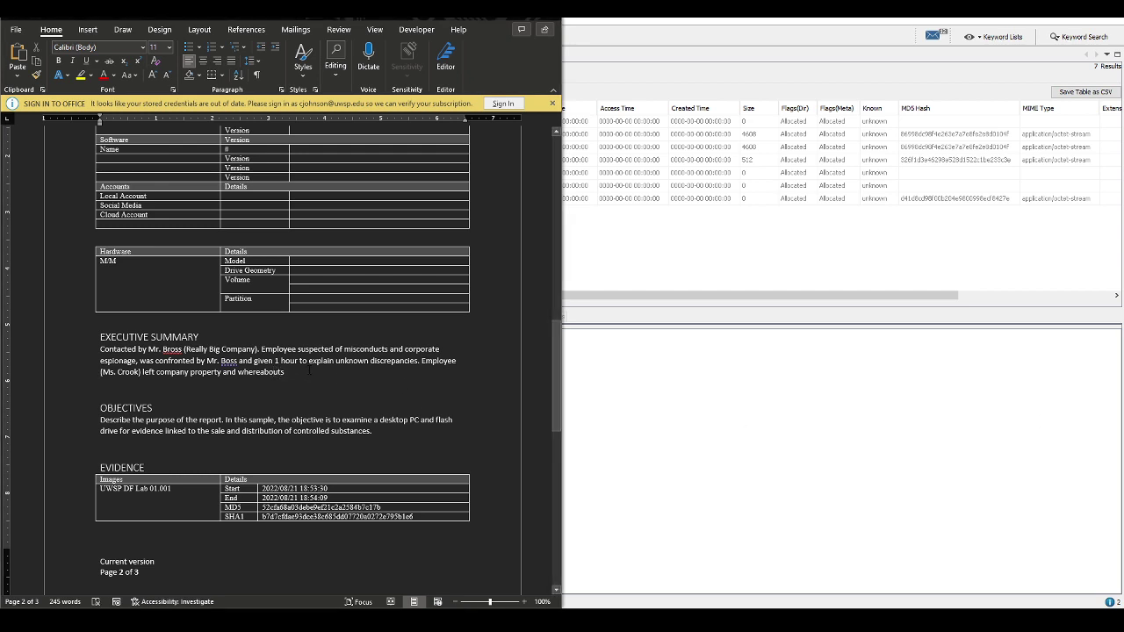
{"action": "type", "text": " current"}
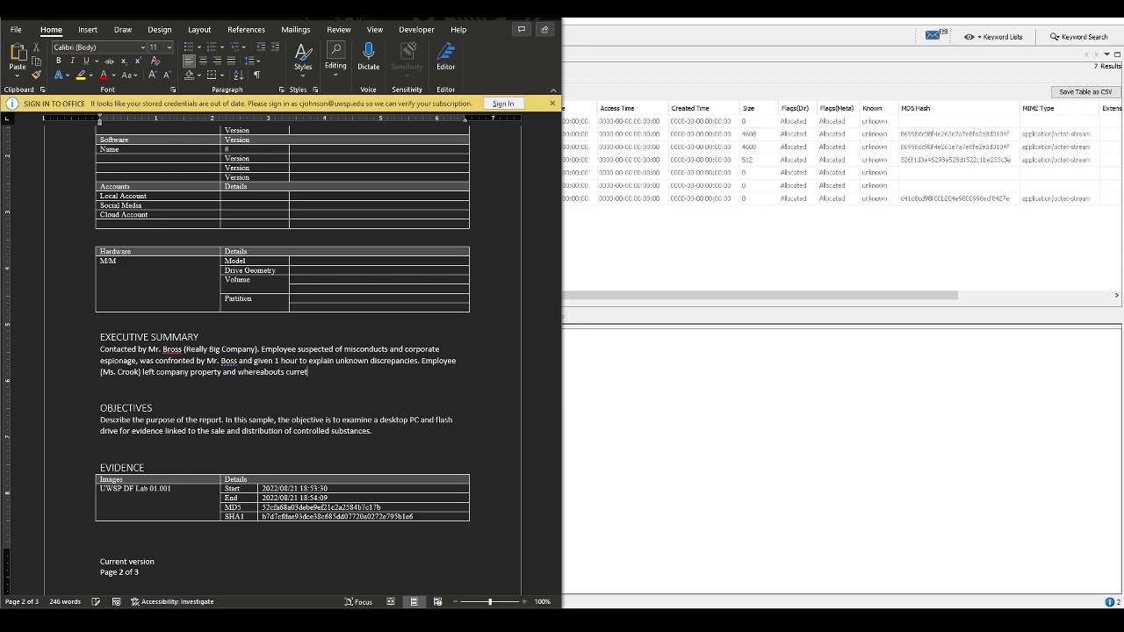
{"action": "type", "text": "ly unknown. Company desktop found wi"}
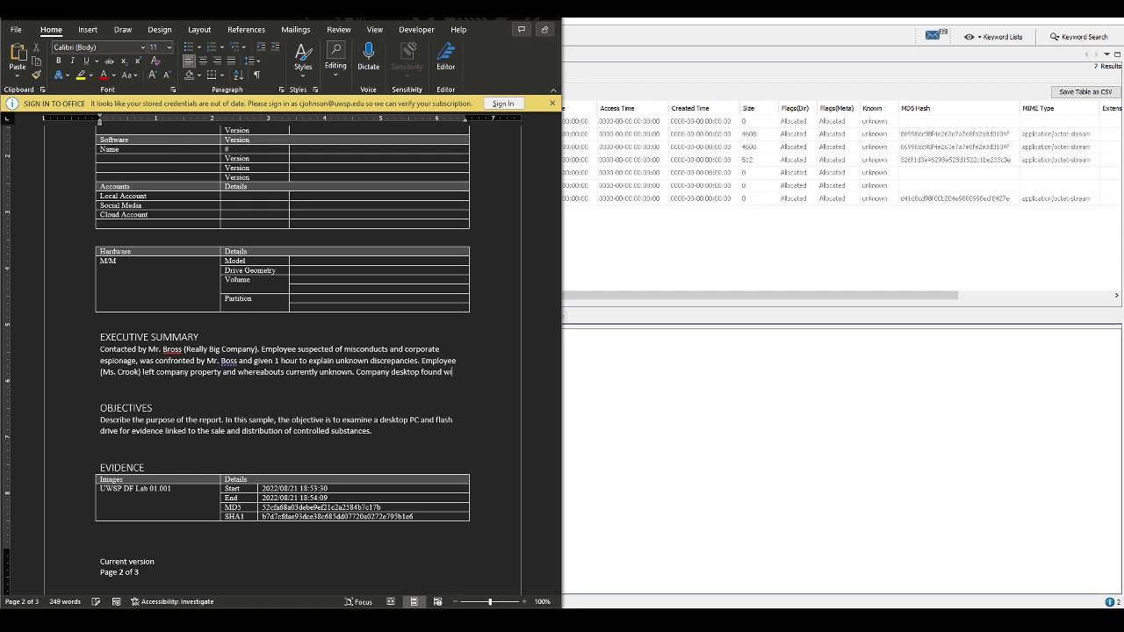
{"action": "type", "text": "thout hiard driv"}
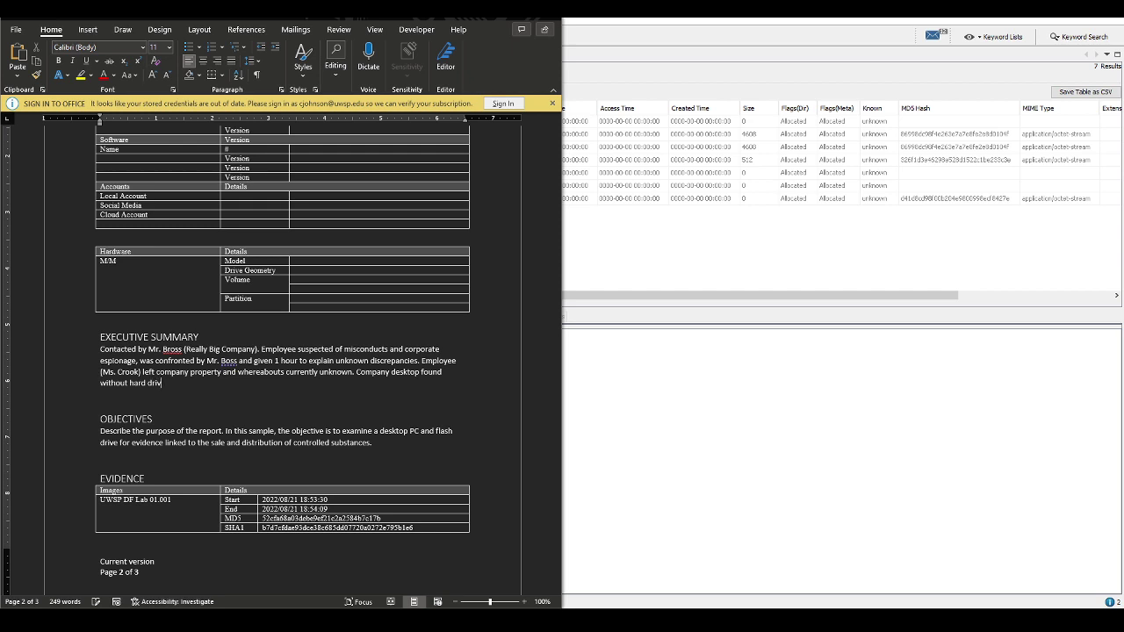
{"action": "type", "text": "e. Floppy disk found discarded in office "}
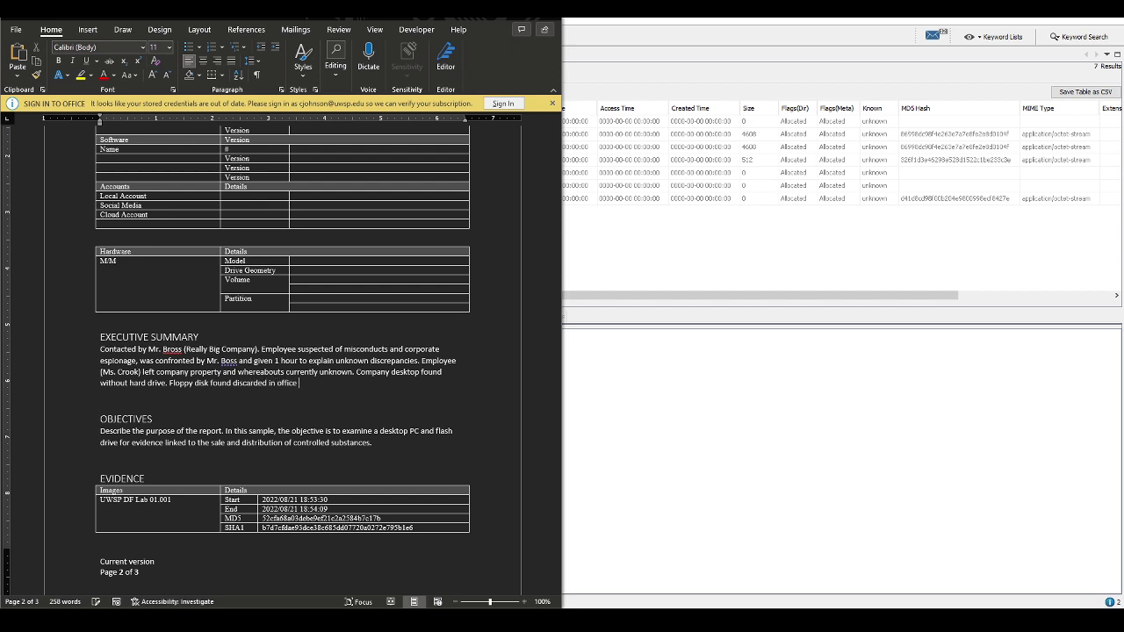
{"action": "type", "text": "trash can."}
Copy the scenario PDF's sentence requesting a 100% thorough examination
{"action": "triple_click", "coordinate": [309, 432]}
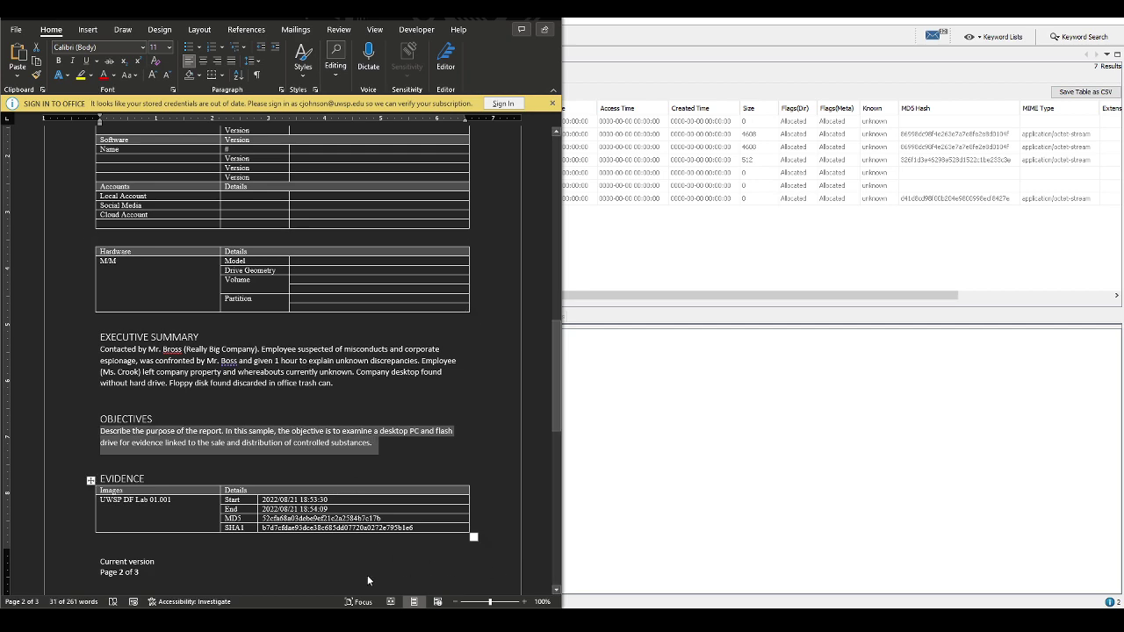
{"action": "key", "text": "alt+Tab"}
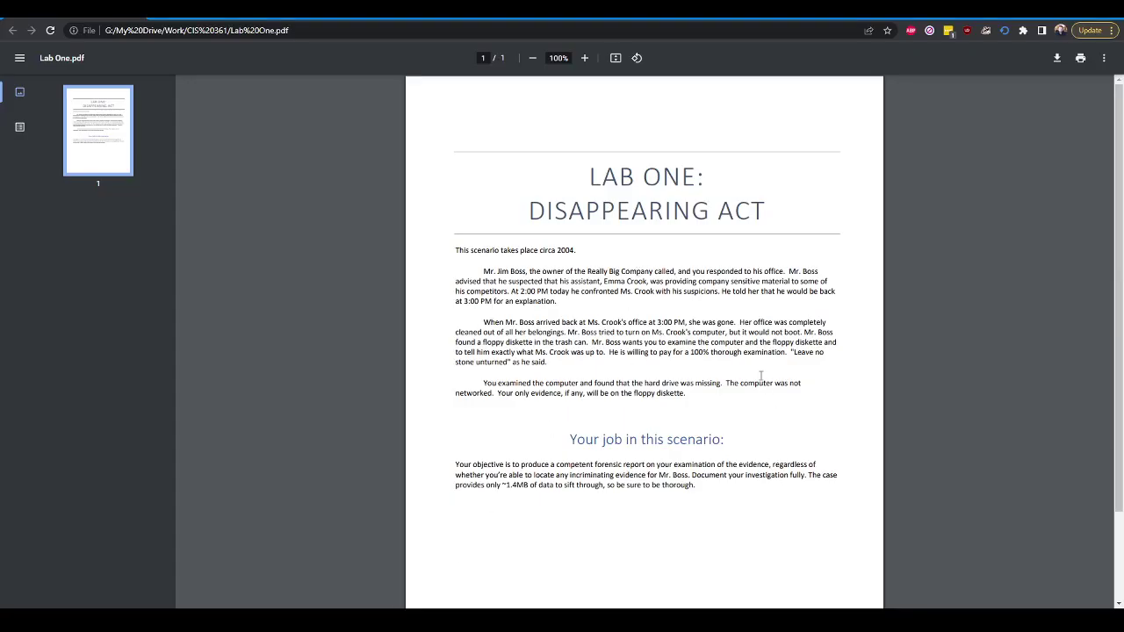
{"action": "left_click_drag", "start_coordinate": [604, 352], "coordinate": [649, 352]}
{"action": "left_click", "coordinate": [599, 352]}
{"action": "left_click", "coordinate": [605, 352]}
{"action": "left_click_drag", "start_coordinate": [605, 352], "coordinate": [548, 363]}
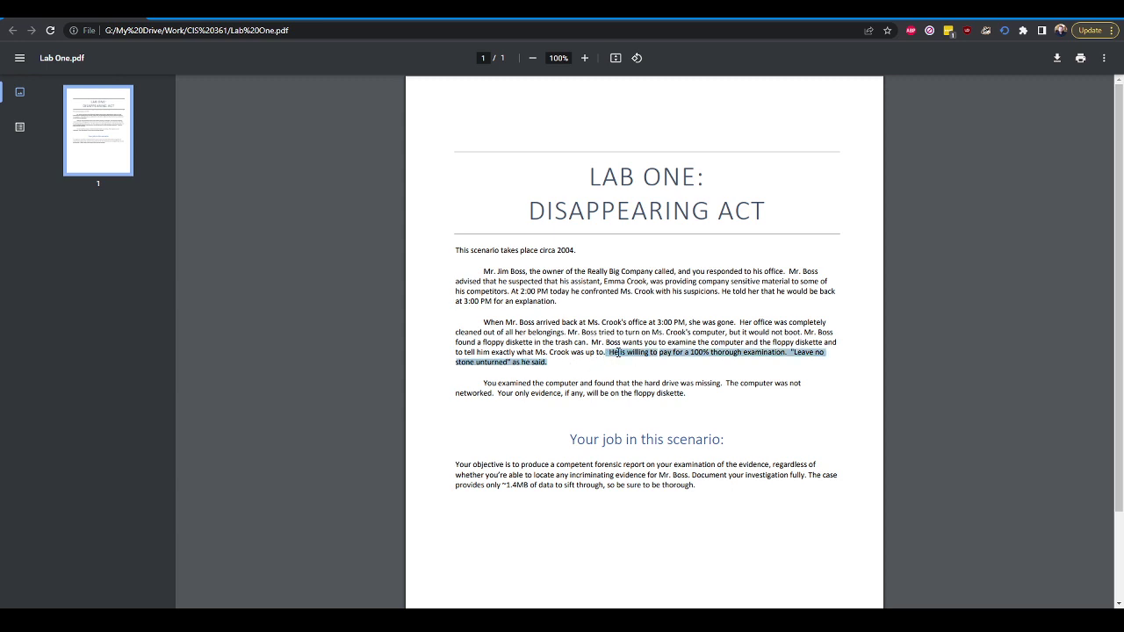
{"action": "right_click", "coordinate": [617, 355]}
{"action": "left_click", "coordinate": [661, 363]}
Replace the Objectives placeholder paragraph with the quote as plain text
{"action": "key", "text": "alt+Tab"}
{"action": "left_click_drag", "start_coordinate": [372, 445], "coordinate": [100, 431]}
{"action": "right_click", "coordinate": [124, 436]}
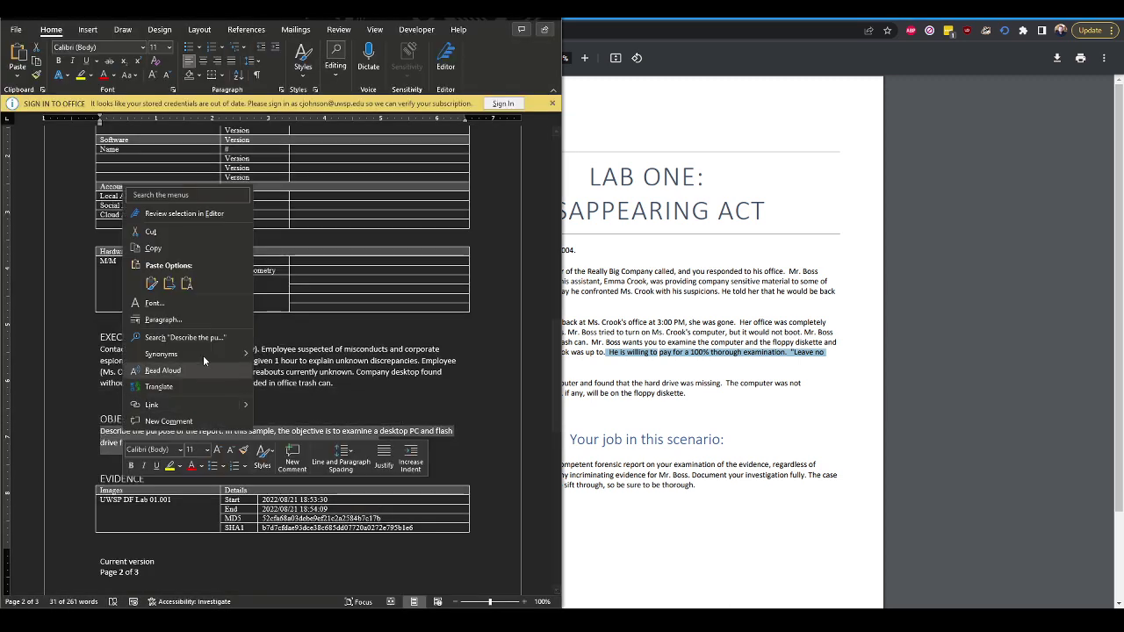
{"action": "left_click", "coordinate": [187, 282]}
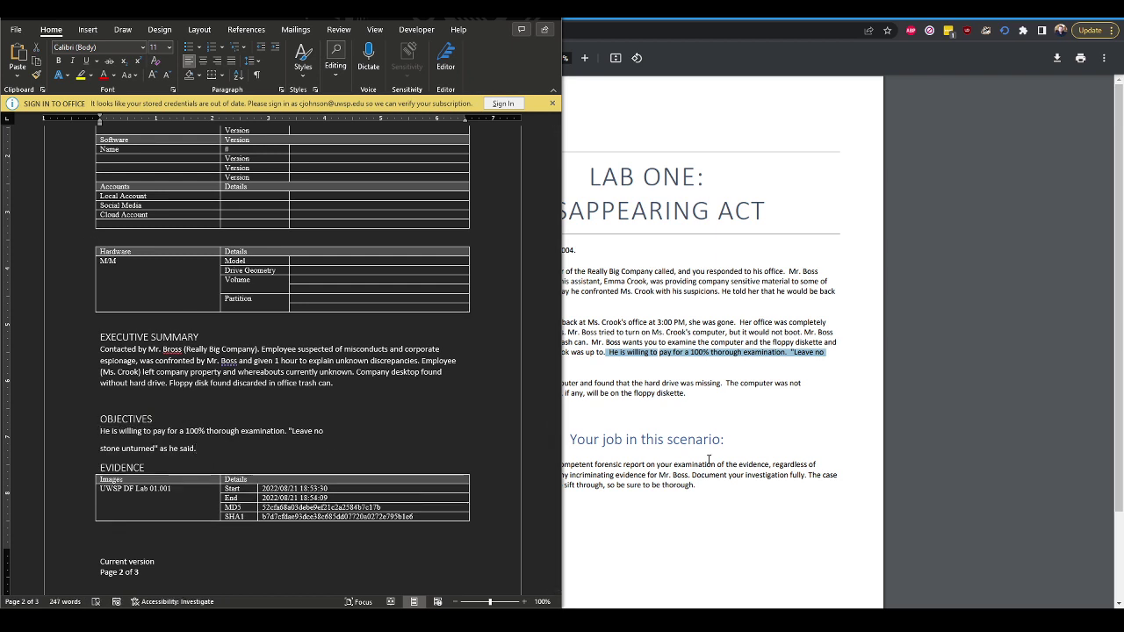
Open Objectives with the client's request to examine the desktop and diskette, trimming the quote
{"action": "type", "text": "Mr. Boss"}
{"action": "type", "text": " requested "}
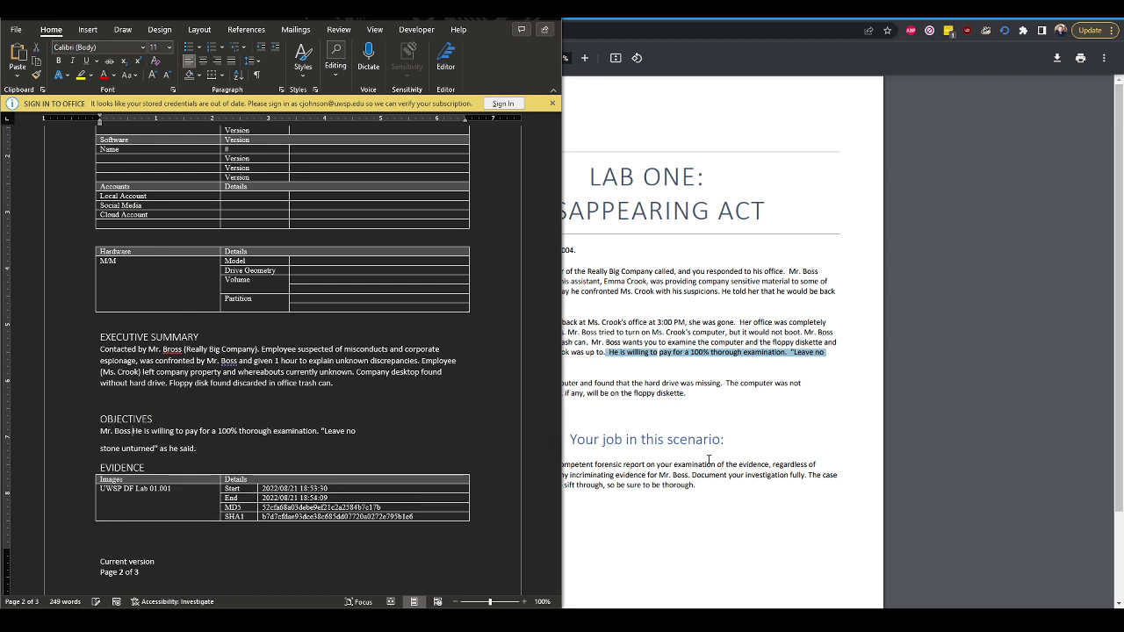
{"action": "type", "text": "examination of "}
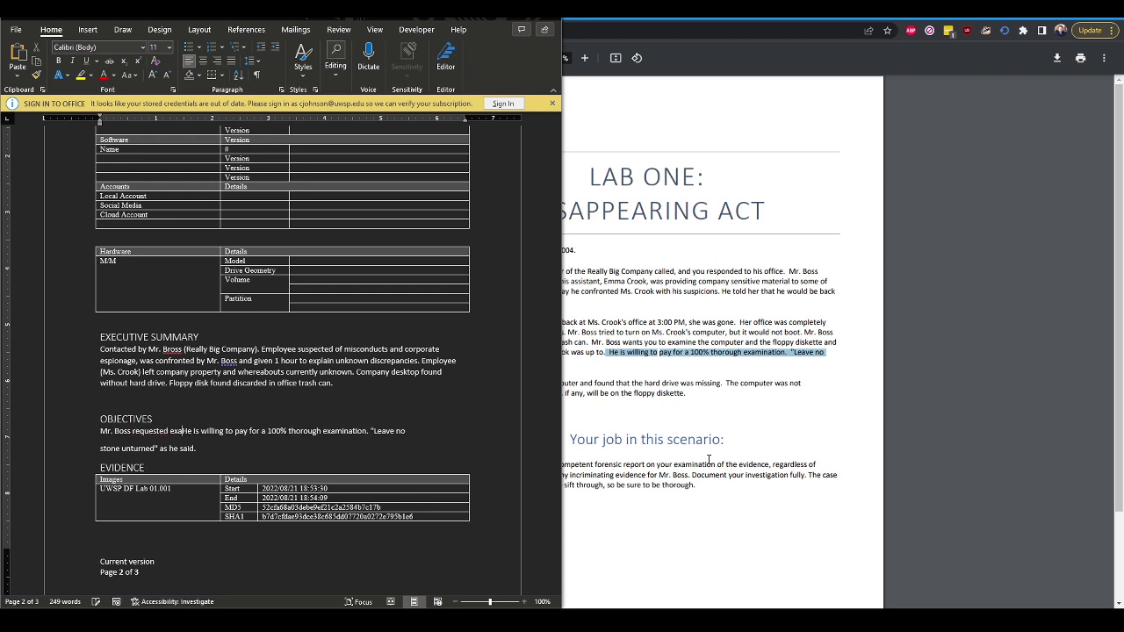
{"action": "type", "text": "the desktop and "}
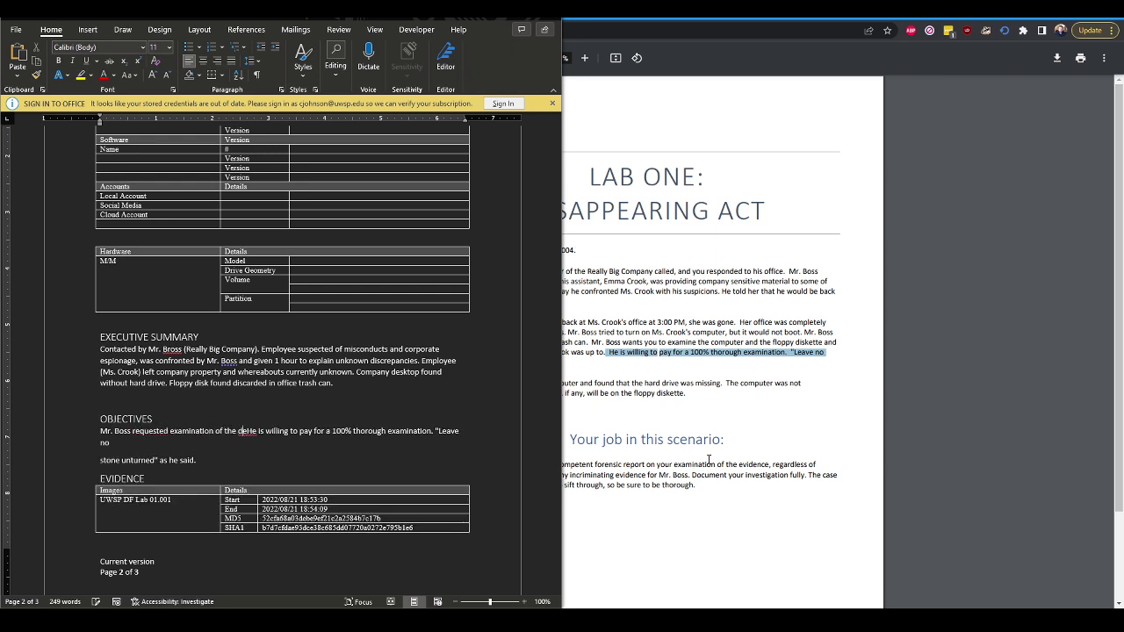
{"action": "type", "text": "diske"}
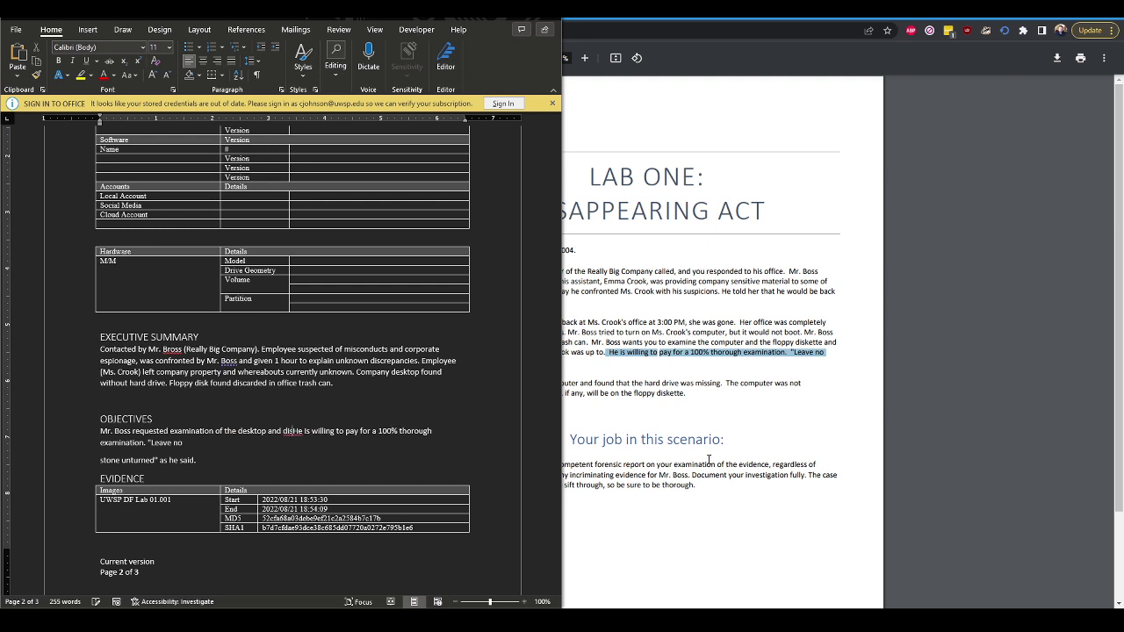
{"action": "type", "text": "tte. "}
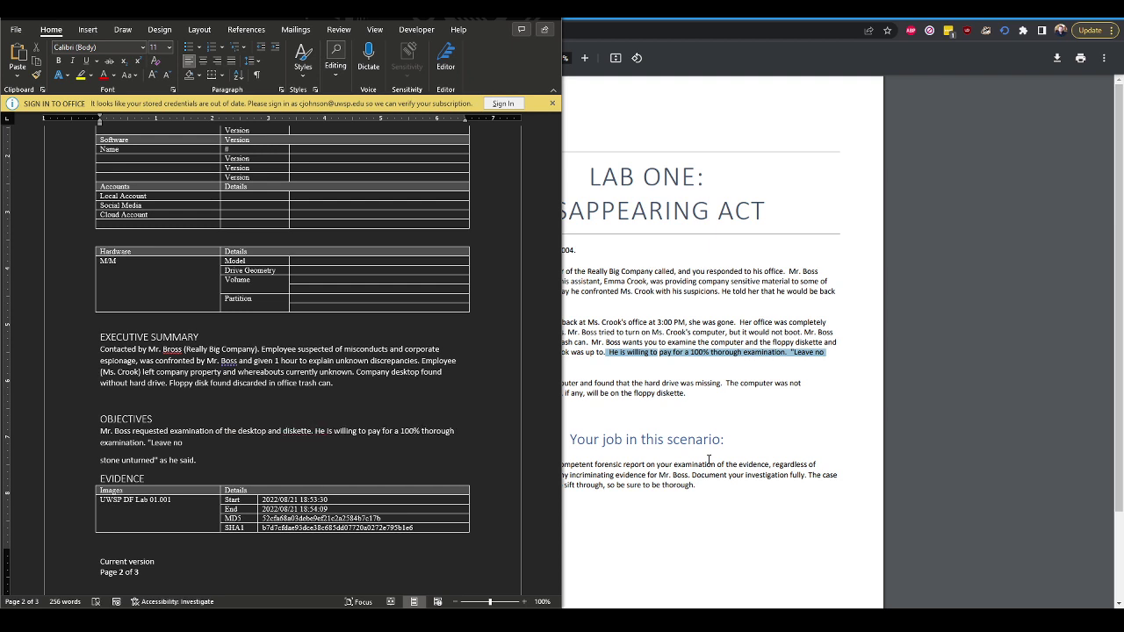
{"action": "type", "text": "Request a"}
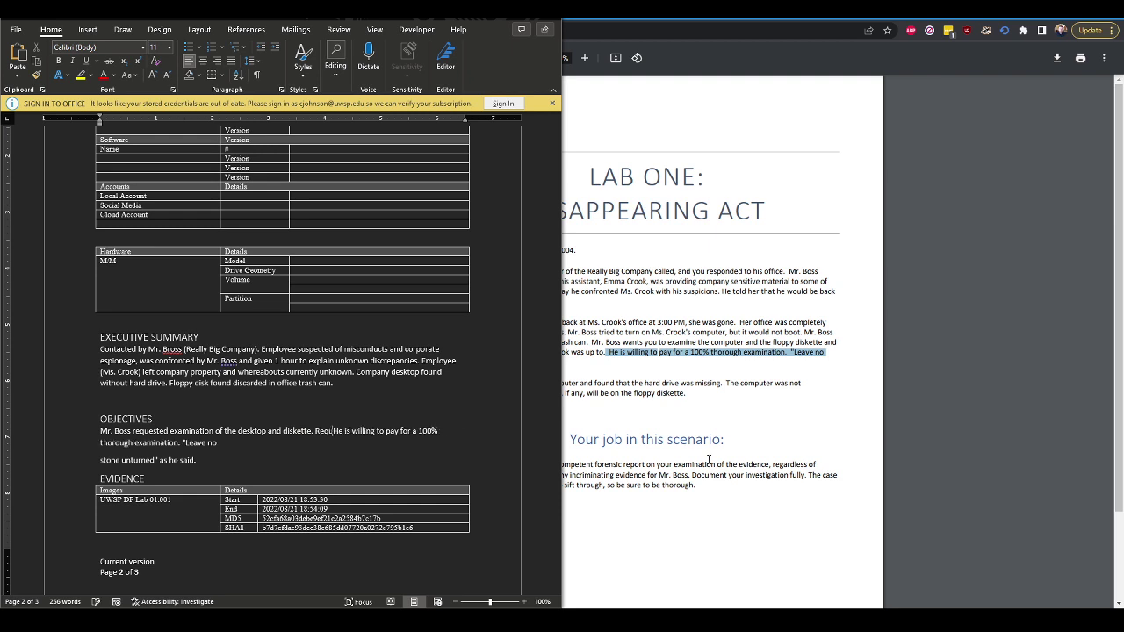
{"action": "key", "text": "Delete"}
{"action": "key", "text": "Delete"}
{"action": "key", "text": "Delete"}
{"action": "key", "text": "Delete"}
{"action": "key", "text": "Delete"}
{"action": "key", "text": "Delete"}
{"action": "key", "text": "Delete"}
{"action": "key", "text": "Delete"}
{"action": "key", "text": "Delete"}
{"action": "key", "text": "Delete"}
{"action": "key", "text": "Delete"}
{"action": "key", "text": "Delete"}
{"action": "key", "text": "Delete"}
{"action": "key", "text": "Delete"}
{"action": "key", "text": "Delete"}
{"action": "key", "text": "Delete"}
{"action": "key", "text": "Delete"}
{"action": "key", "text": "Delete"}
{"action": "key", "text": "Delete"}
{"action": "key", "text": "Delete"}
{"action": "key", "text": "Delete"}
{"action": "key", "text": "Delete"}
{"action": "key", "text": "Delete"}
{"action": "key", "text": "Delete"}
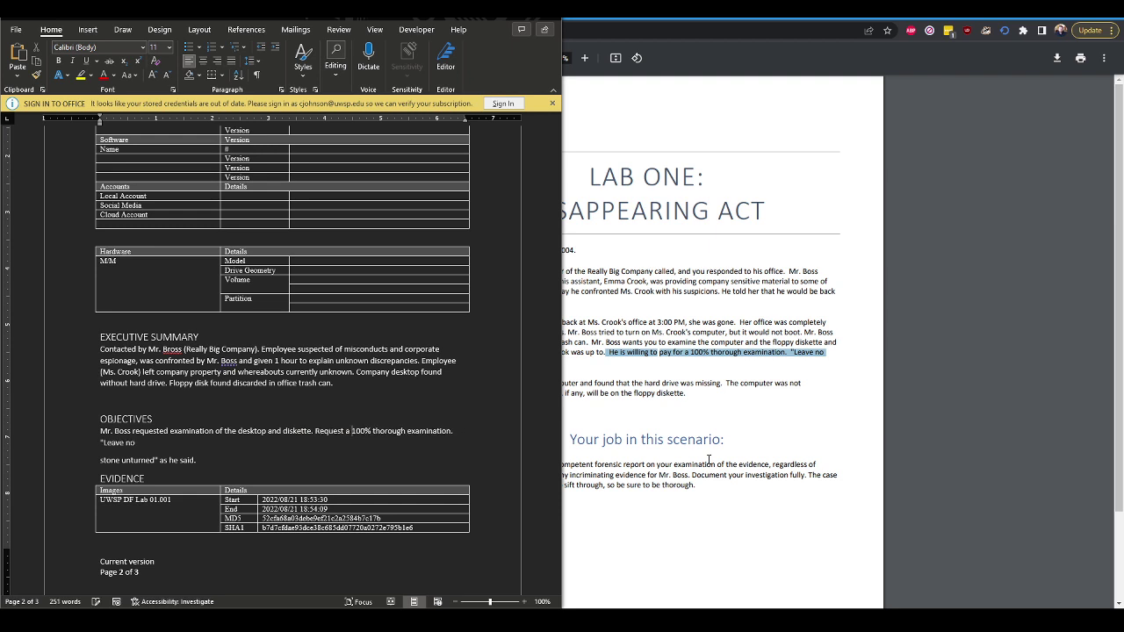
{"action": "key", "text": "BackSpace"}
{"action": "type", "text": "And to"}
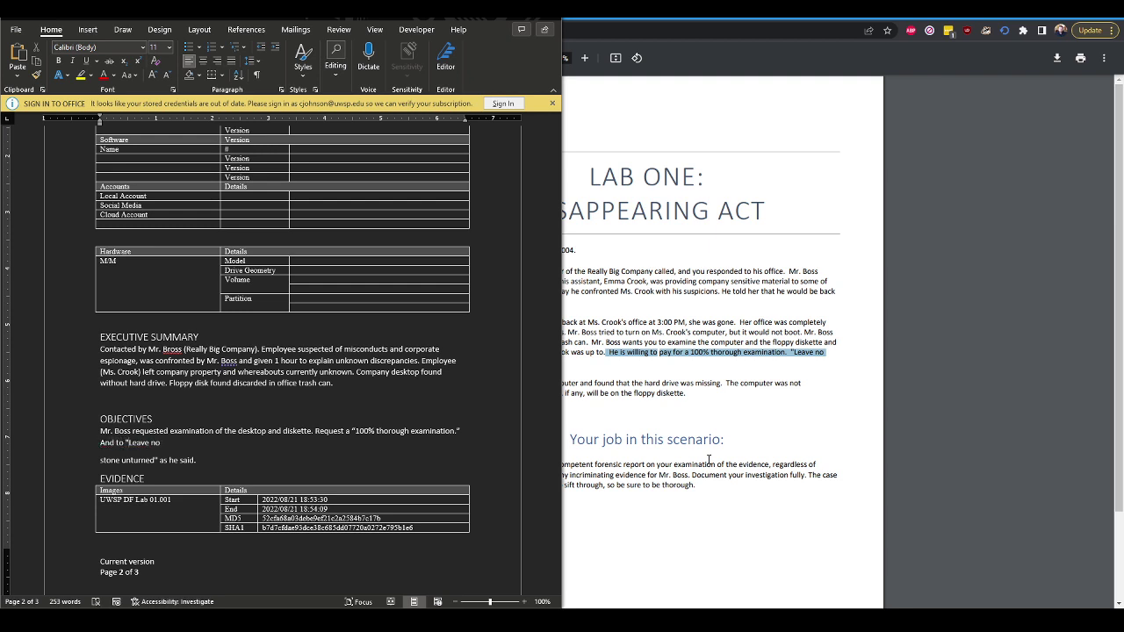
Lowercase 'leave no stone unturned', then note the desktop lacks its hard drive; floppy examination commences
{"action": "key", "text": "Delete"}
{"action": "type", "text": "l"}
{"action": "key", "text": "End"}
{"action": "key", "text": "Delete"}
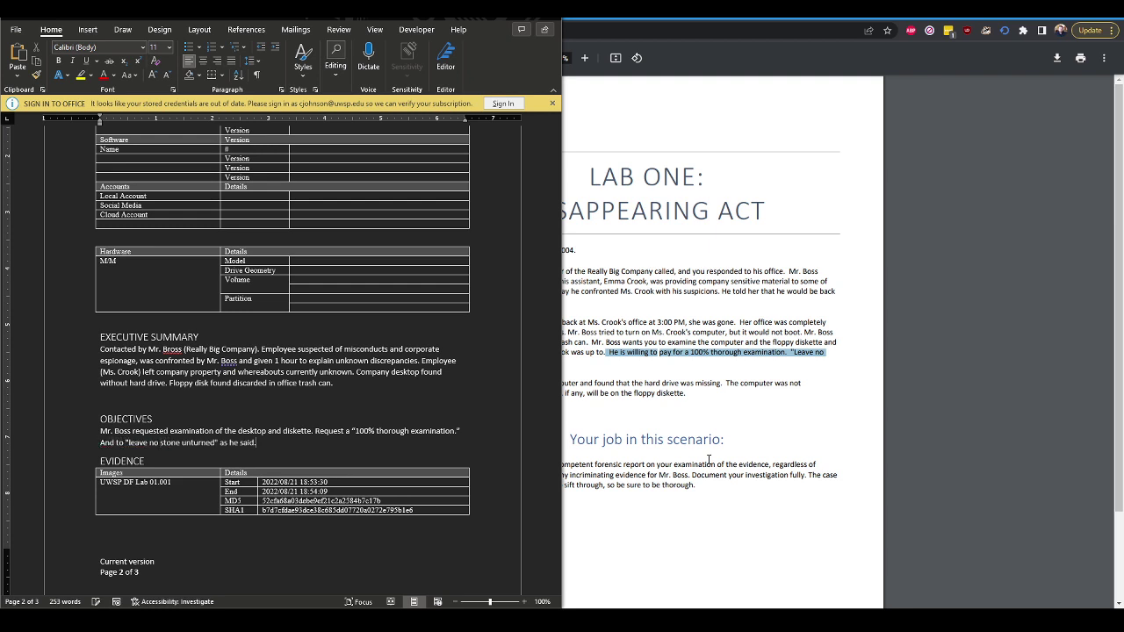
{"action": "key", "text": "BackSpace"}
{"action": "key", "text": "BackSpace"}
{"action": "key", "text": "BackSpace"}
{"action": "key", "text": "BackSpace"}
{"action": "key", "text": "BackSpace"}
{"action": "key", "text": "BackSpace"}
{"action": "key", "text": "BackSpace"}
{"action": "key", "text": "BackSpace"}
{"action": "key", "text": "BackSpace"}
{"action": "key", "text": "BackSpace"}
{"action": "key", "text": "BackSpace"}
{"action": "key", "text": "BackSpace"}
{"action": "type", "text": "."}
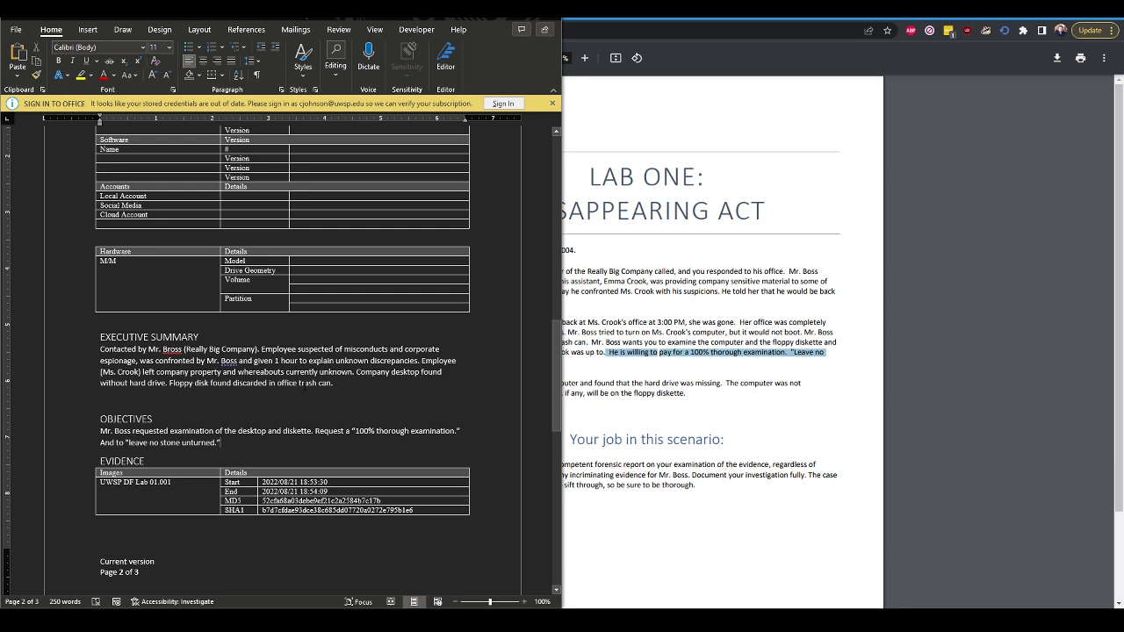
{"action": "type", "text": "Desktop"}
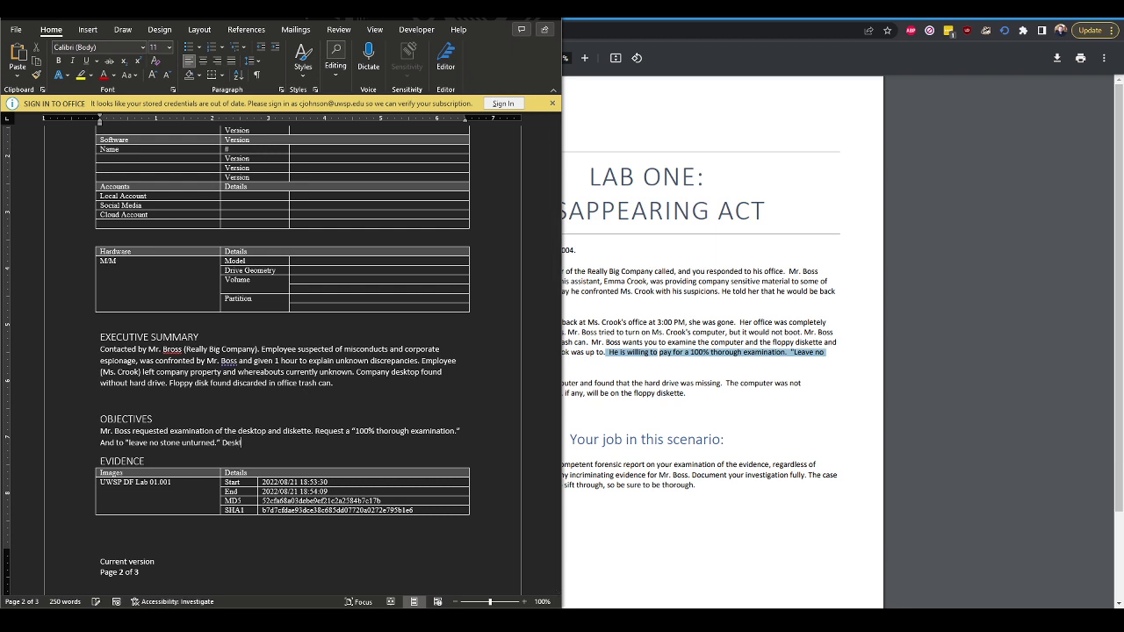
{"action": "type", "text": " missing hard drive - cannot examine"}
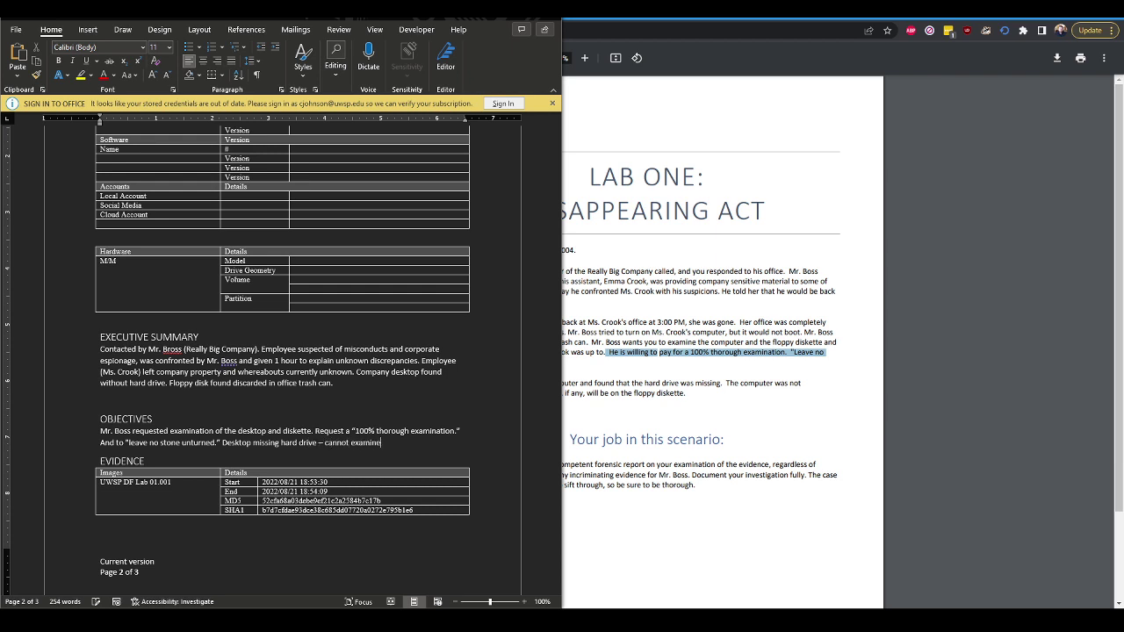
{"action": "type", "text": " (no secondary evidence sources avail"}
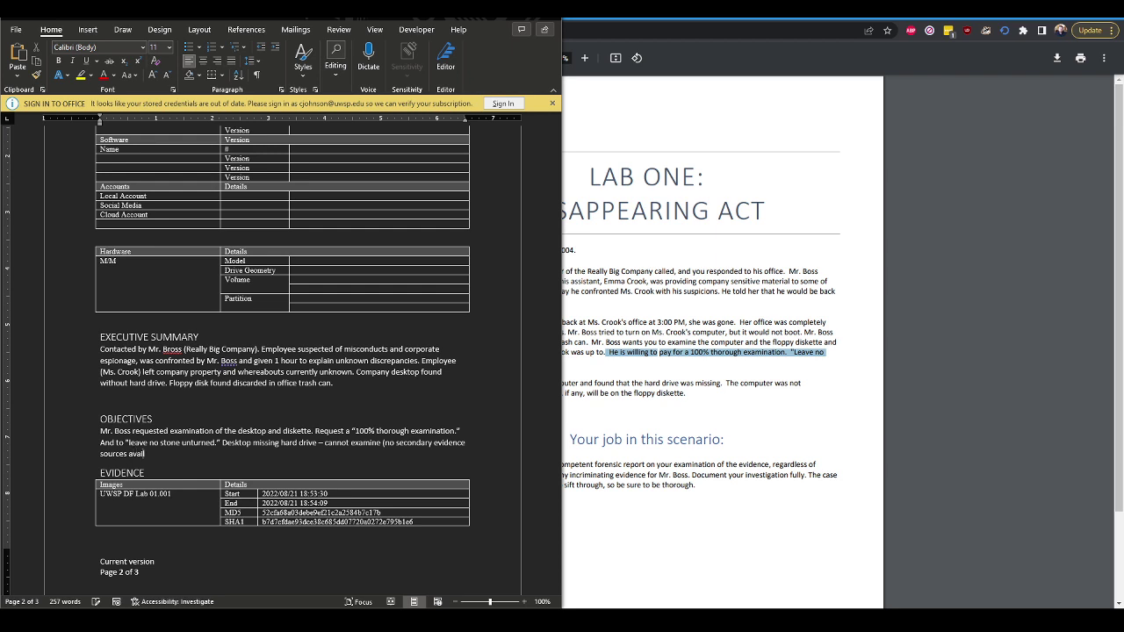
{"action": "type", "text": "able either."}
{"action": "type", "text": ") Examination of the flopp"}
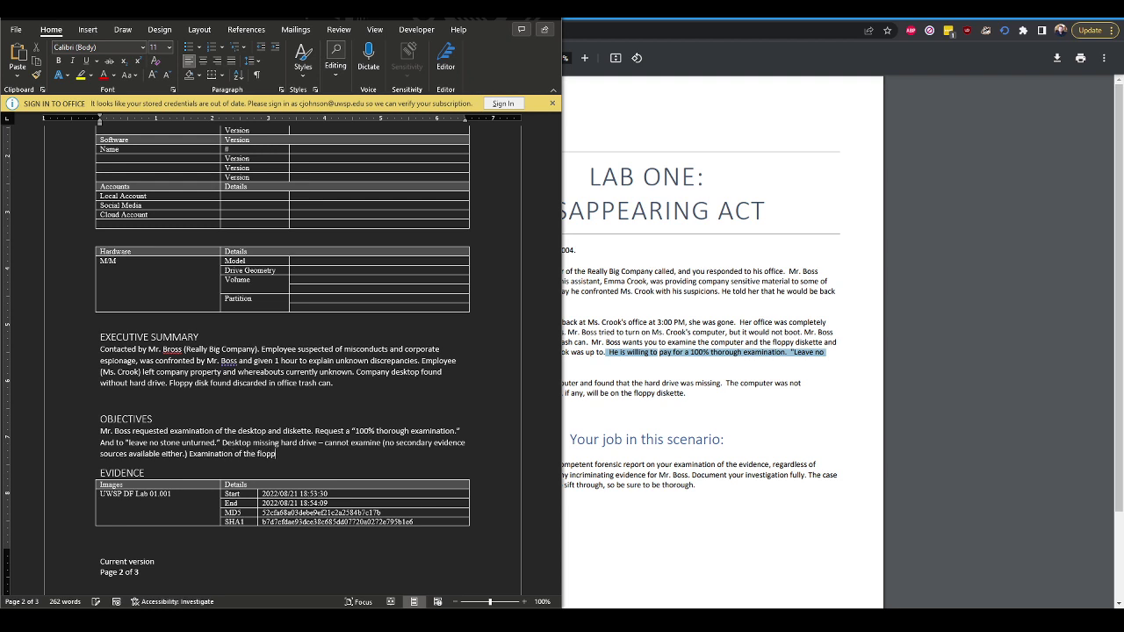
{"action": "type", "text": "y diskette commences."}
Correct the typo 'flopper' to 'floppy' in Item #1 on page 3
{"action": "scroll", "coordinate": [391, 421], "scroll_direction": "down", "scroll_amount": 2}
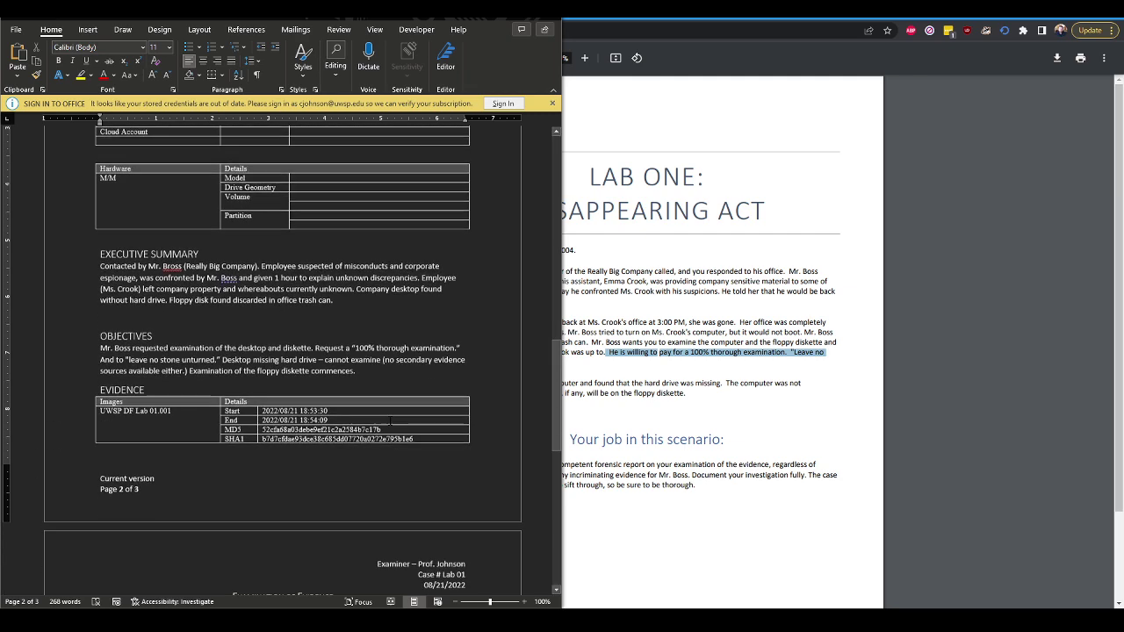
{"action": "scroll", "coordinate": [390, 421], "scroll_direction": "down", "scroll_amount": 5}
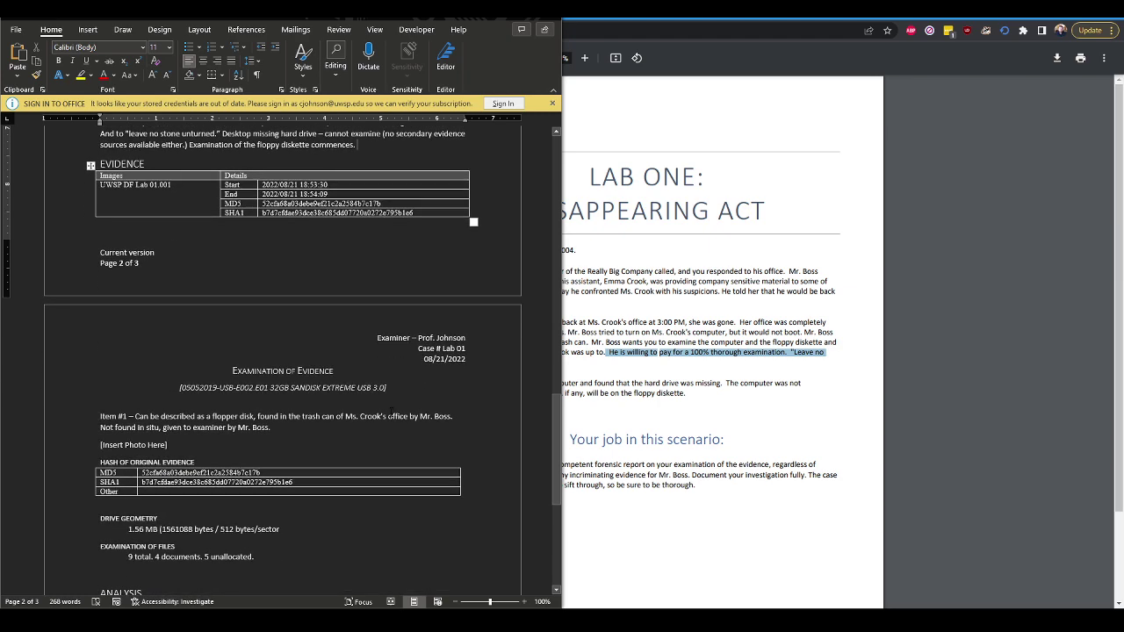
{"action": "left_click", "coordinate": [235, 416]}
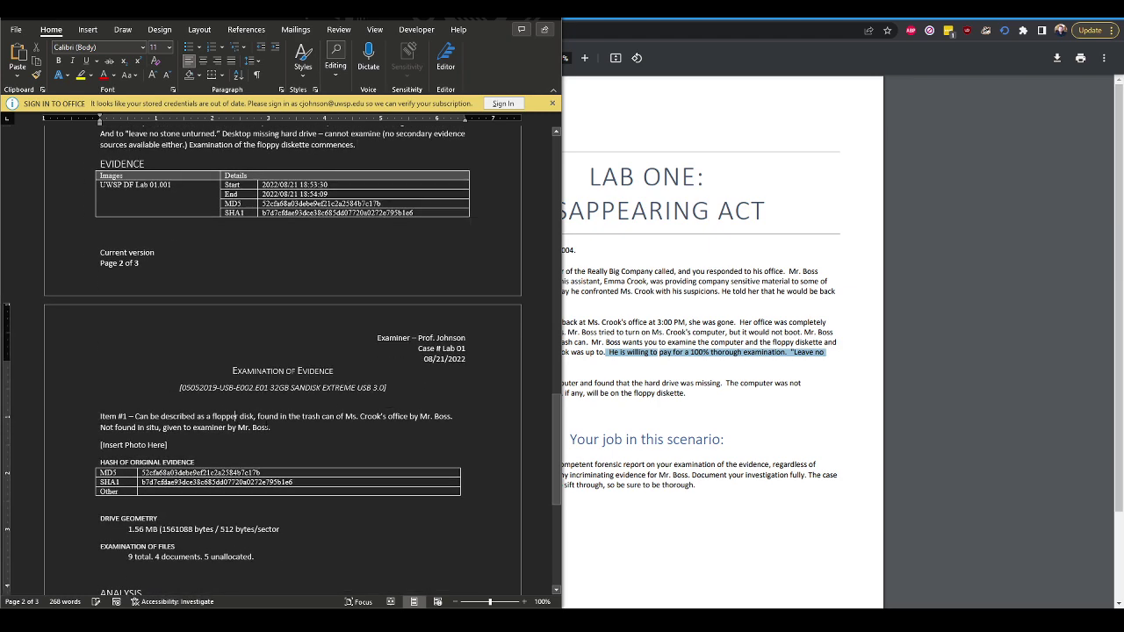
{"action": "key", "text": "BackSpace"}
{"action": "key", "text": "BackSpace"}
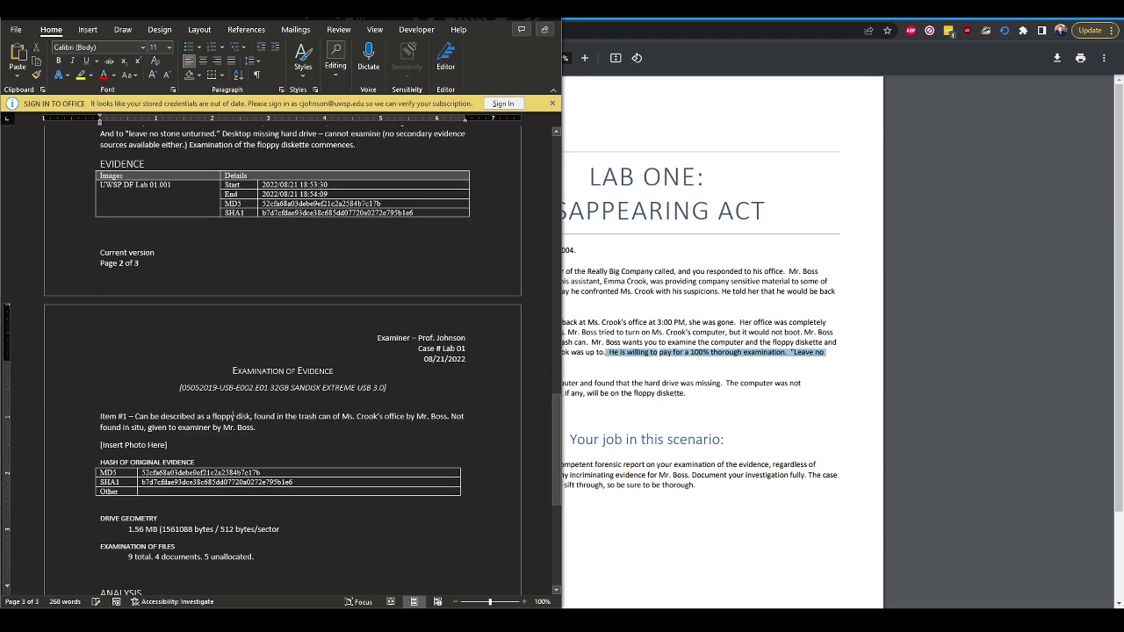
{"action": "type", "text": "y"}
Scroll up and down through the report to review the finished content
{"action": "scroll", "coordinate": [317, 402], "scroll_direction": "up", "scroll_amount": 3}
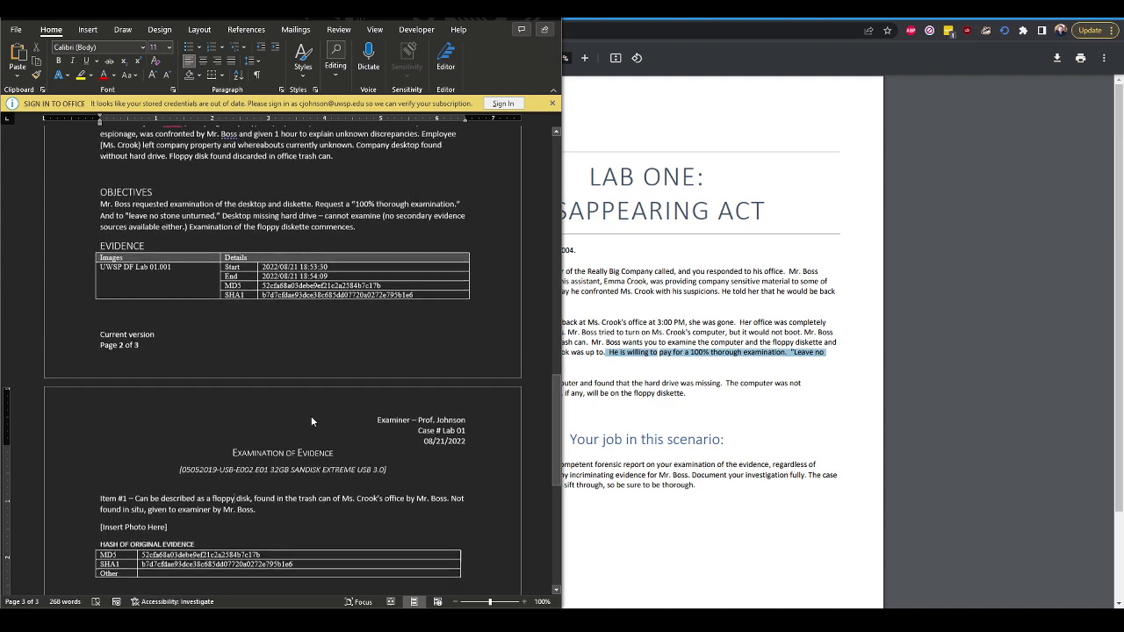
{"action": "scroll", "coordinate": [311, 422], "scroll_direction": "up", "scroll_amount": 2}
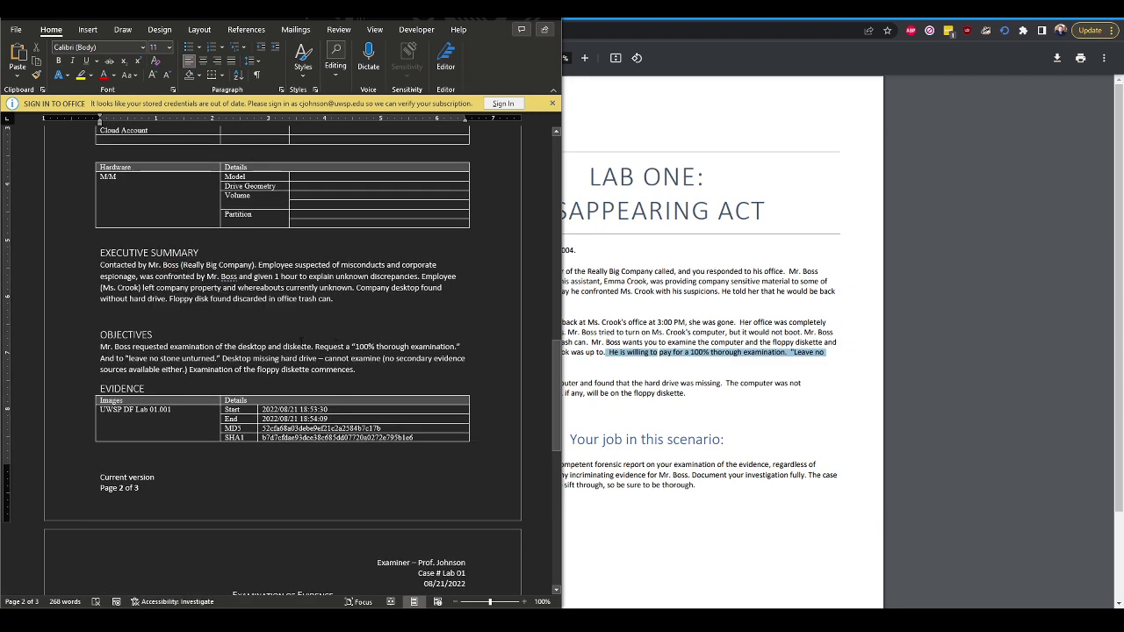
{"action": "scroll", "coordinate": [301, 345], "scroll_direction": "down", "scroll_amount": 9}
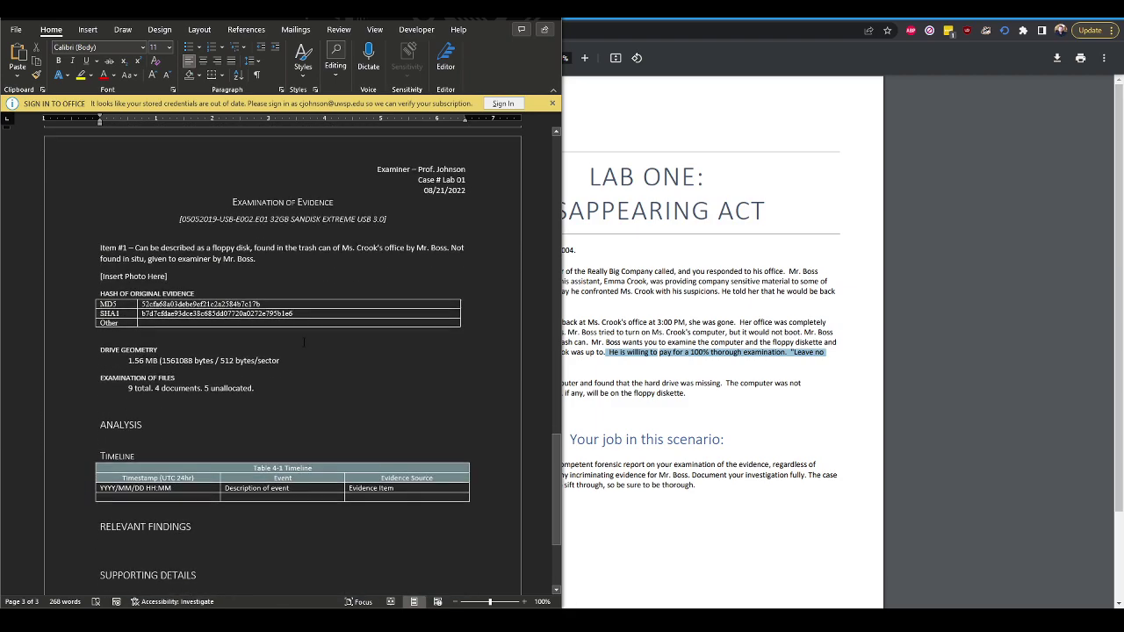
{"action": "scroll", "coordinate": [303, 342], "scroll_direction": "down", "scroll_amount": 3}
{"action": "scroll", "coordinate": [356, 320], "scroll_direction": "up", "scroll_amount": 10}
{"action": "scroll", "coordinate": [354, 320], "scroll_direction": "up", "scroll_amount": 9}
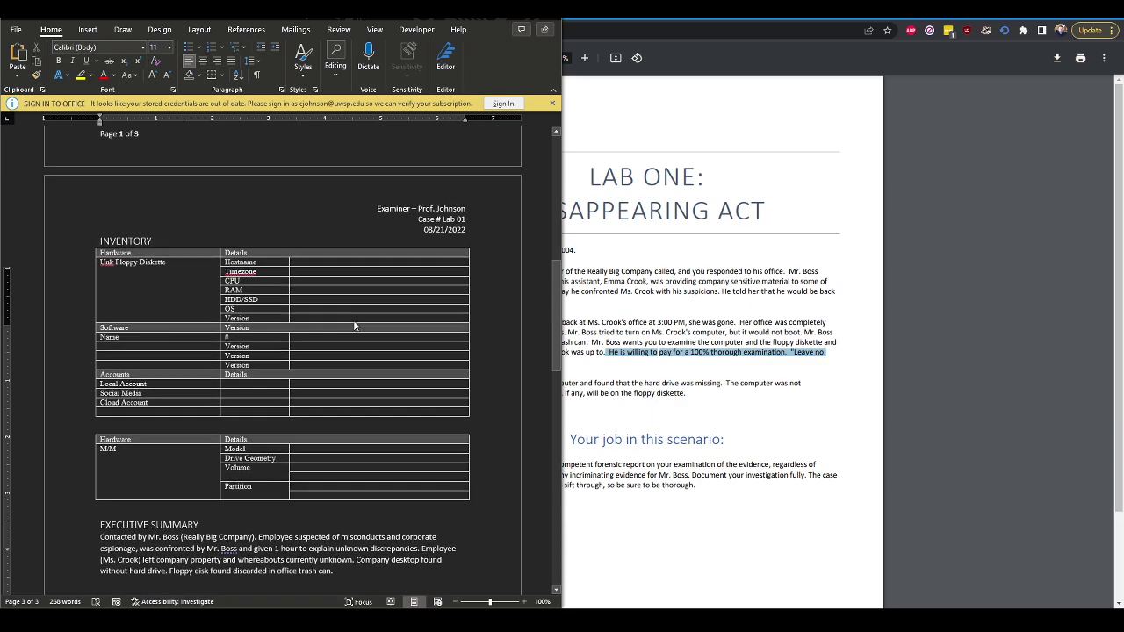
{"action": "scroll", "coordinate": [354, 321], "scroll_direction": "down", "scroll_amount": 5}
{"action": "scroll", "coordinate": [355, 321], "scroll_direction": "down", "scroll_amount": 4}
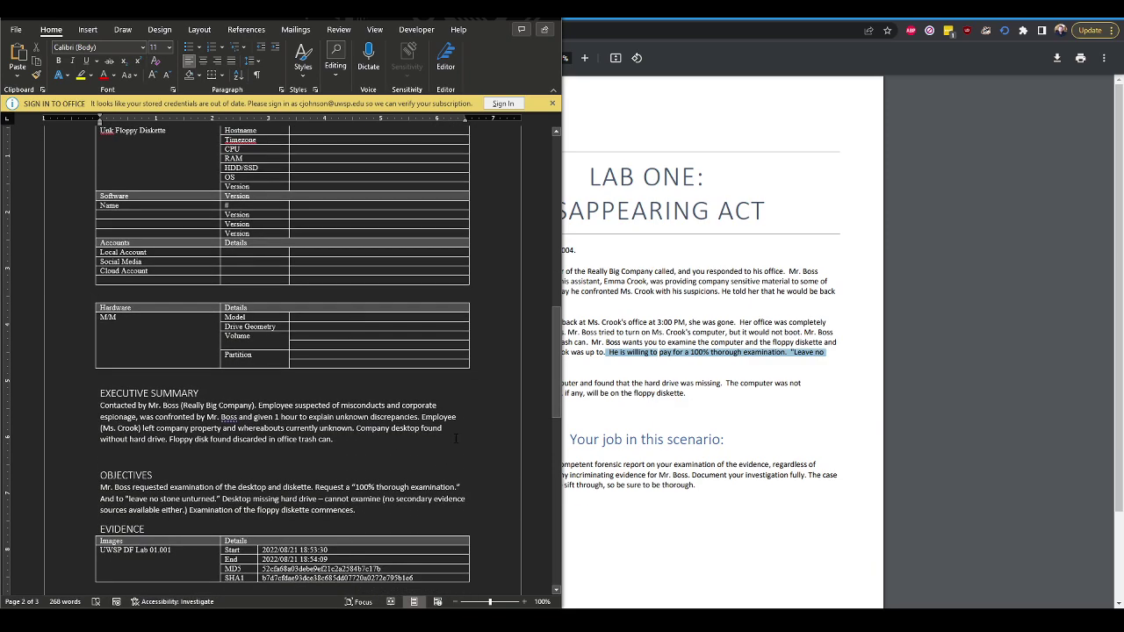
{"action": "scroll", "coordinate": [441, 432], "scroll_direction": "down", "scroll_amount": 1}
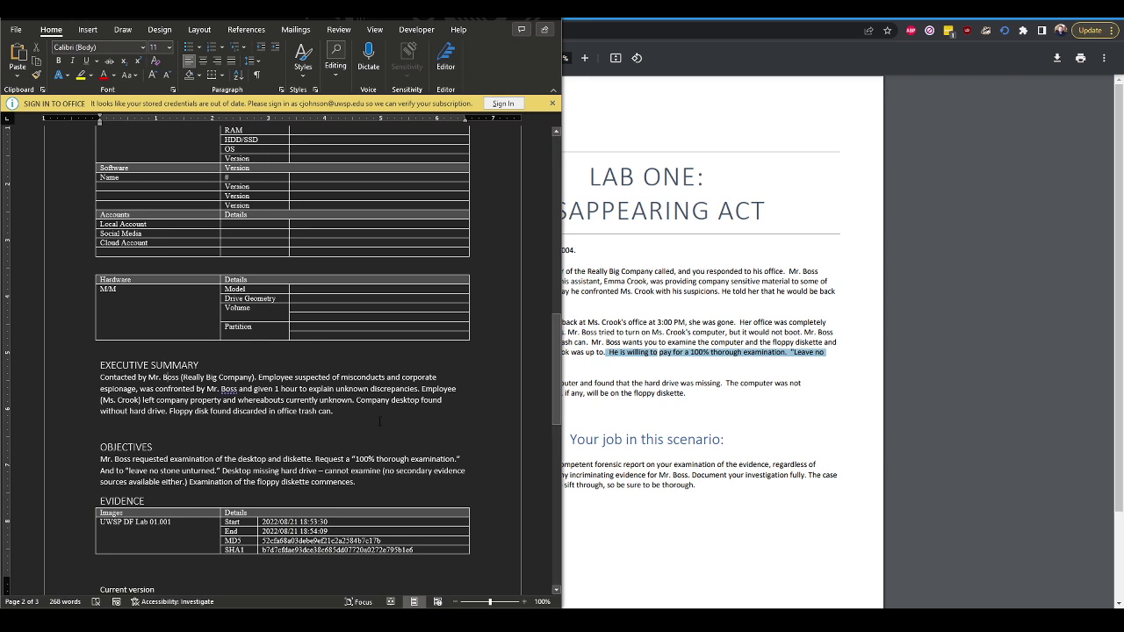
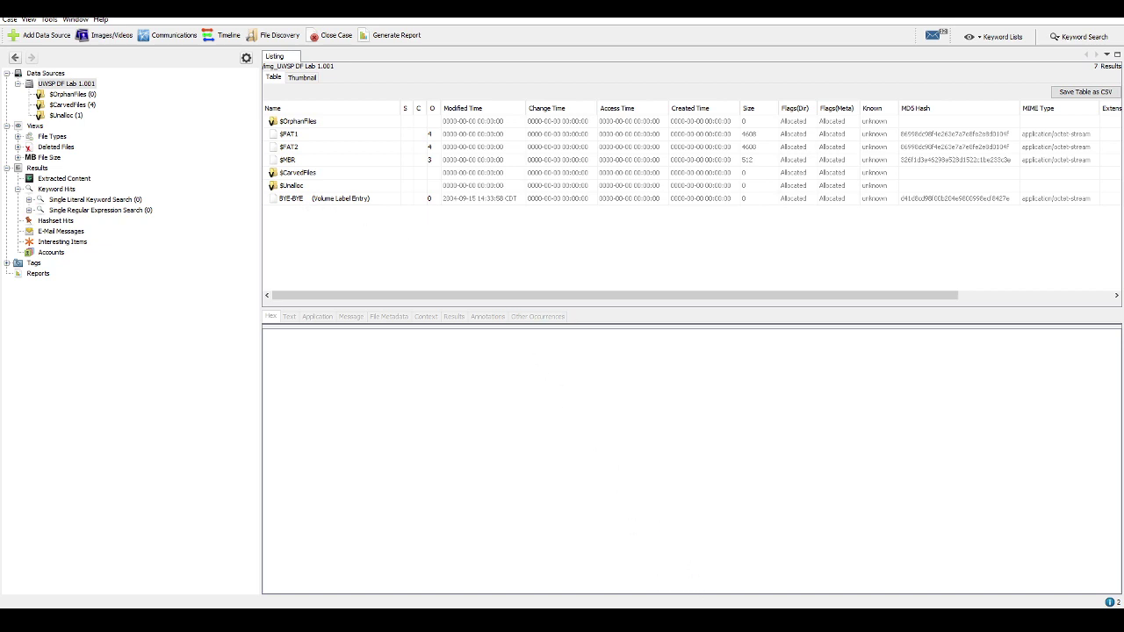
Move 'Unk Floppy Diskette' from the first inventory table into the second table, replacing M/M
{"action": "key", "text": "alt+Tab"}
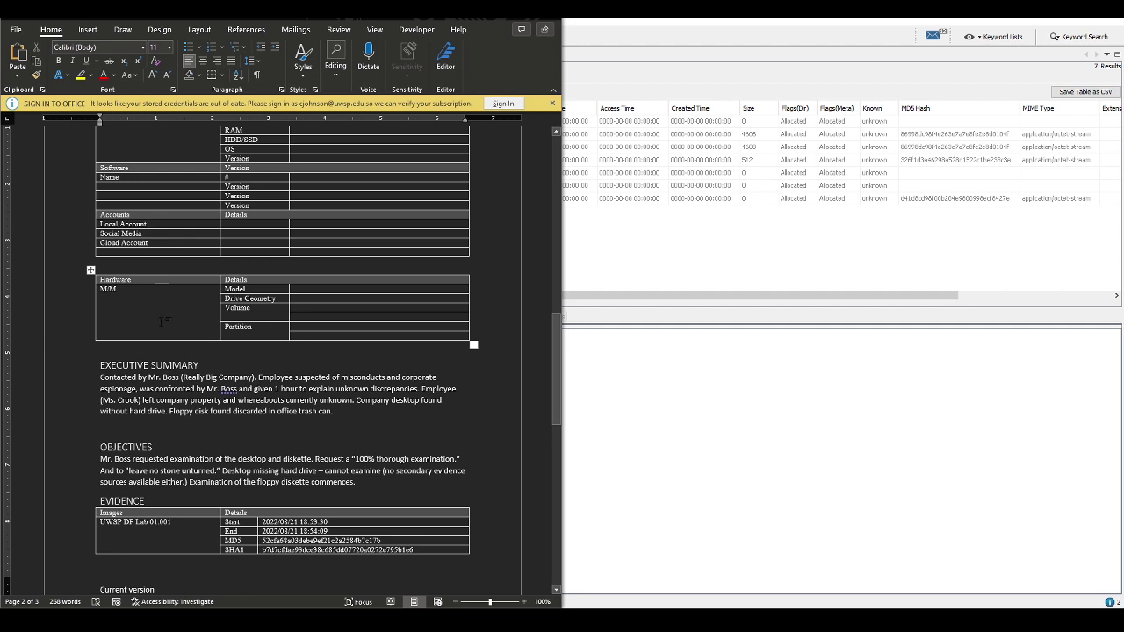
{"action": "scroll", "coordinate": [163, 322], "scroll_direction": "up", "scroll_amount": 2}
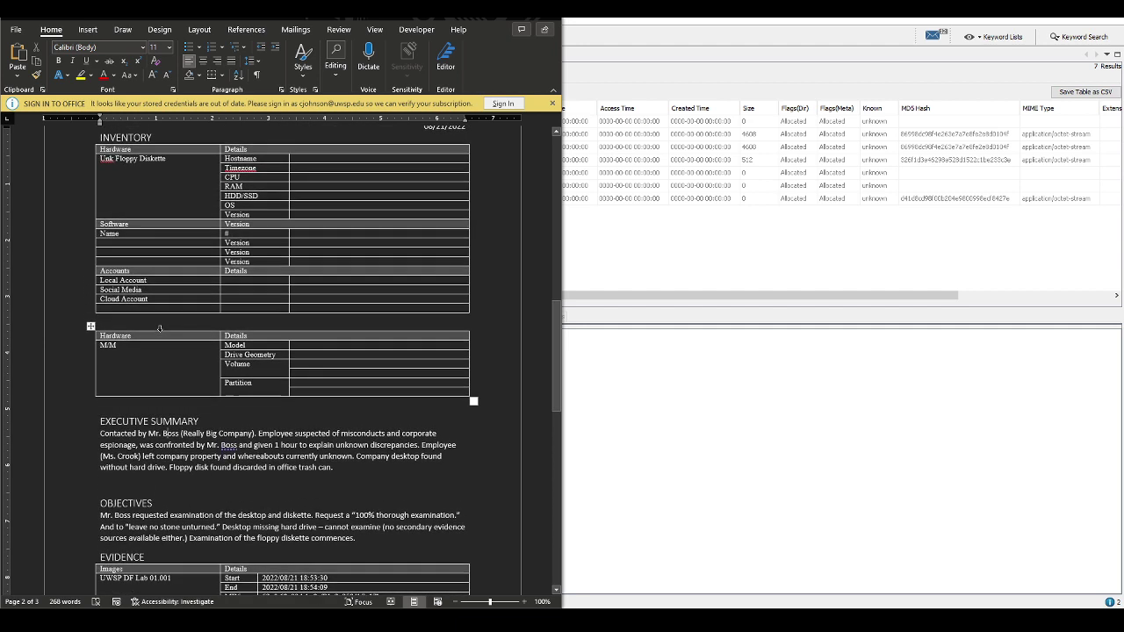
{"action": "left_click", "coordinate": [189, 161]}
{"action": "triple_click", "coordinate": [189, 161]}
{"action": "key", "text": "ctrl+c"}
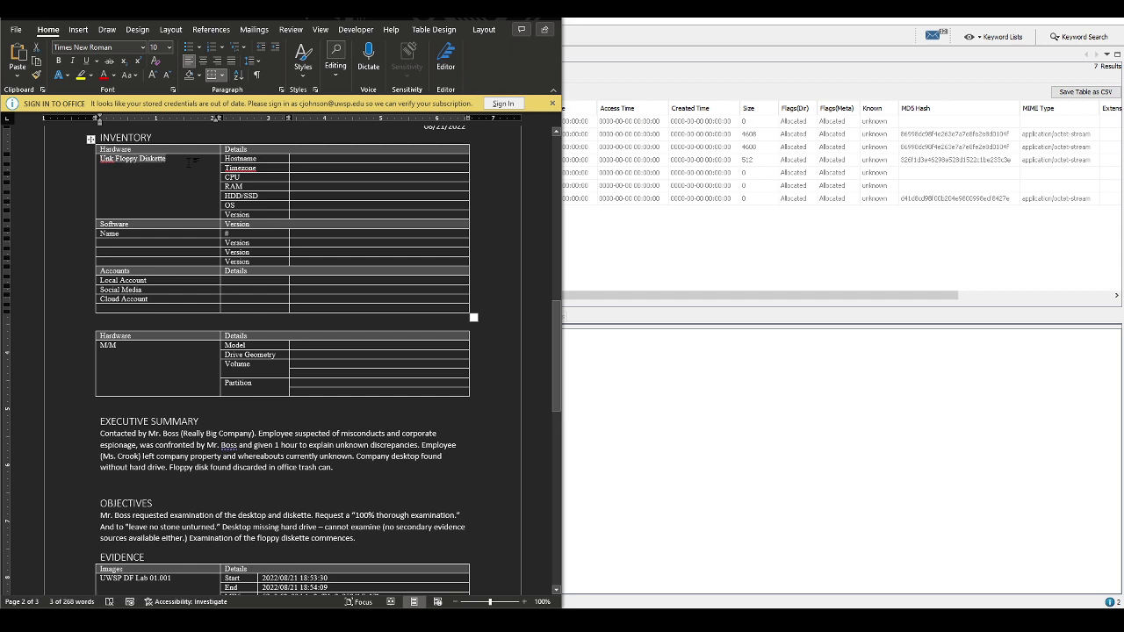
{"action": "key", "text": "Delete"}
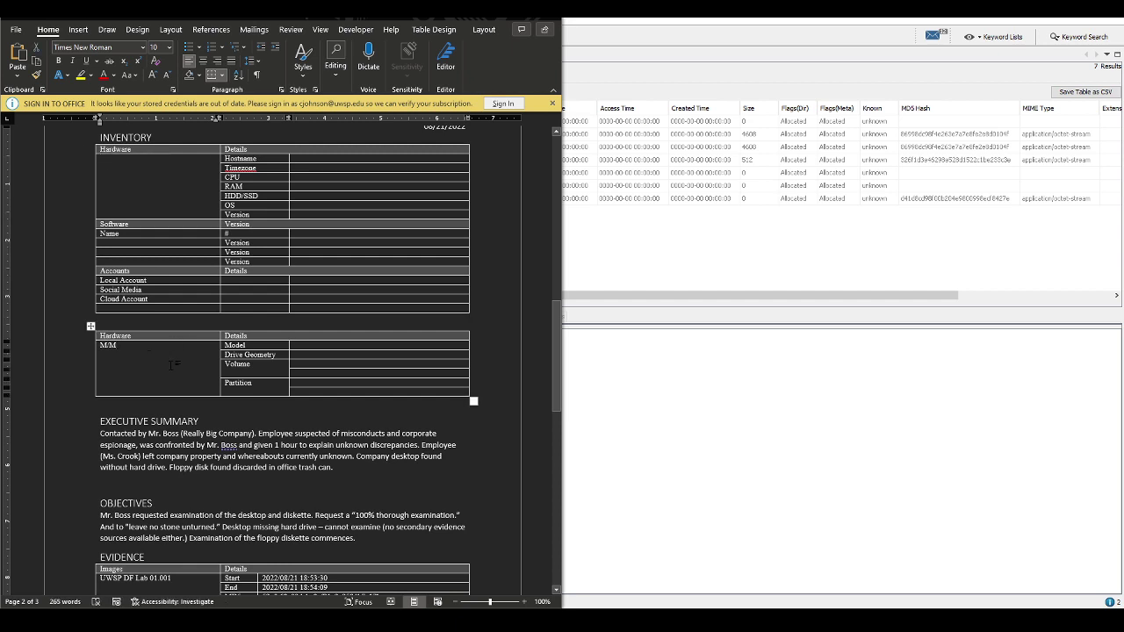
{"action": "triple_click", "coordinate": [173, 364]}
{"action": "key", "text": "ctrl+v"}
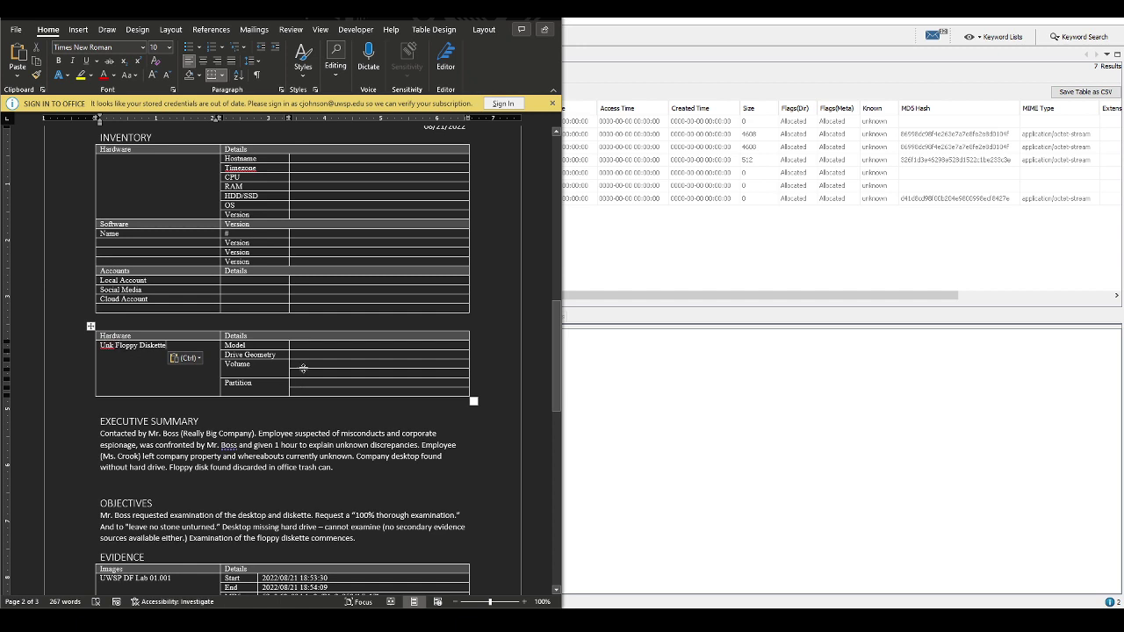
{"action": "type", "text": "BYE-"}
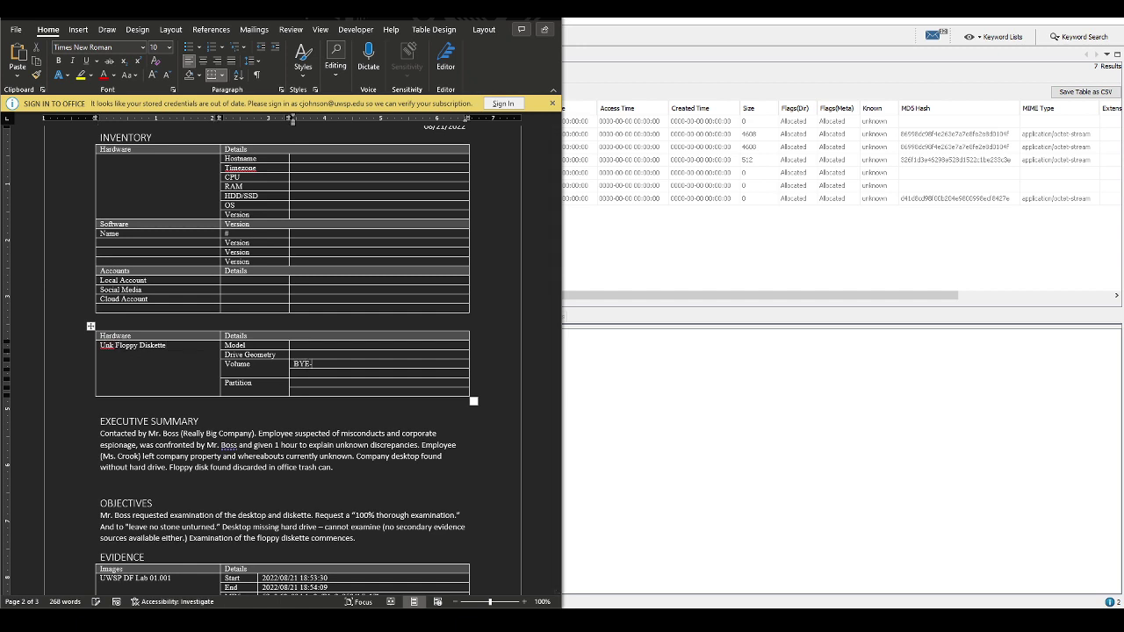
{"action": "type", "text": "RYE"}
{"action": "left_click", "coordinate": [700, 19]}
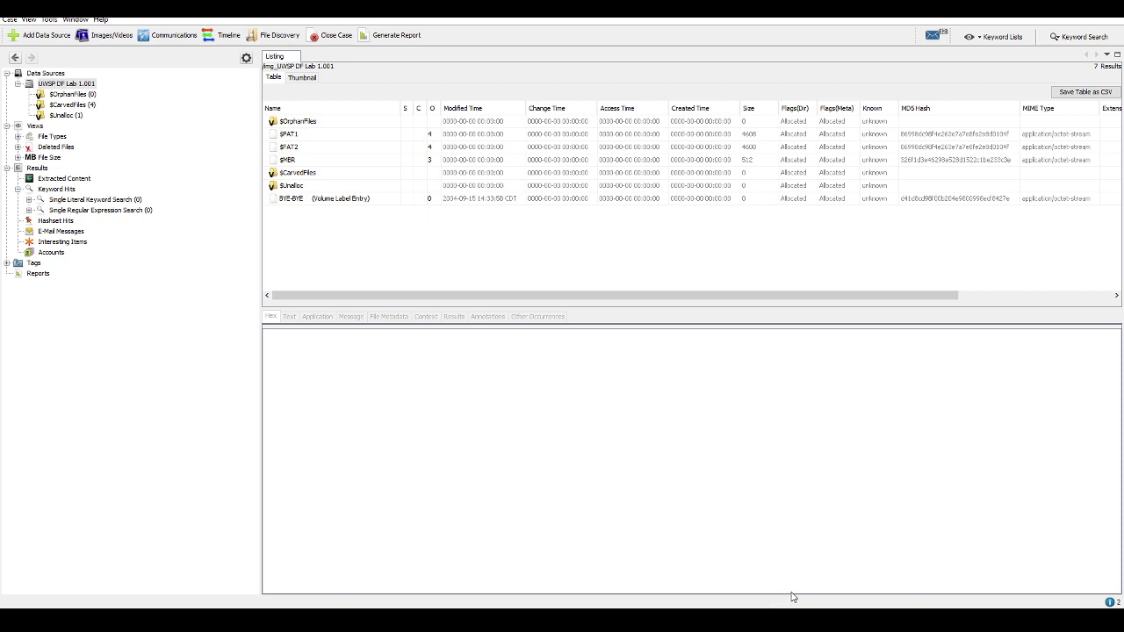
{"action": "key", "text": "alt+Tab"}
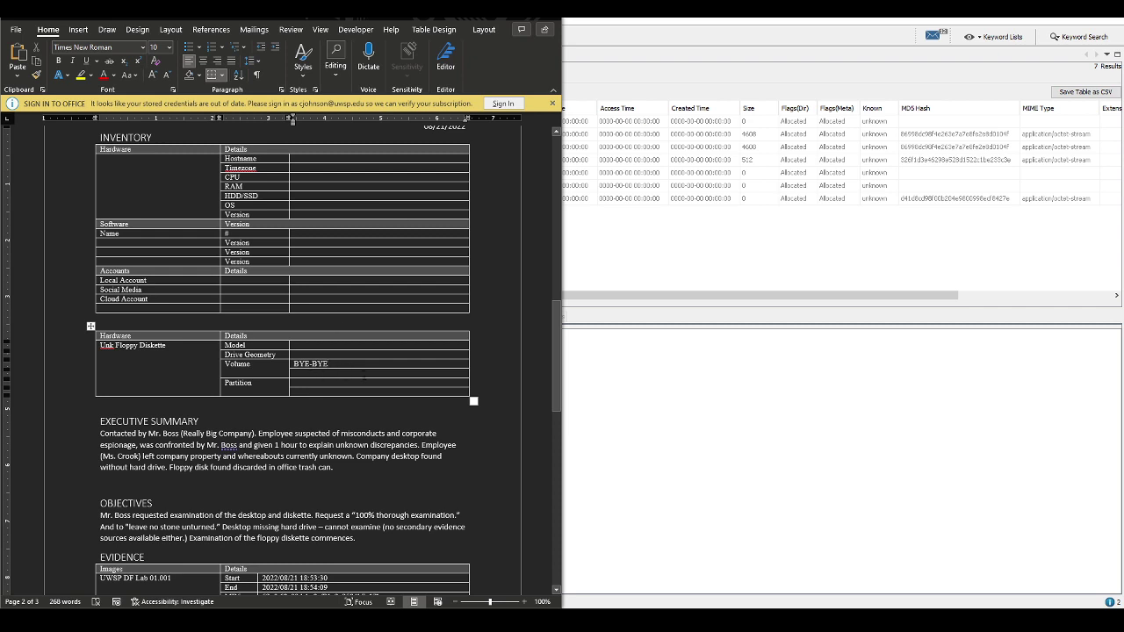
{"action": "left_click", "coordinate": [377, 376]}
{"action": "type", "text": "09"}
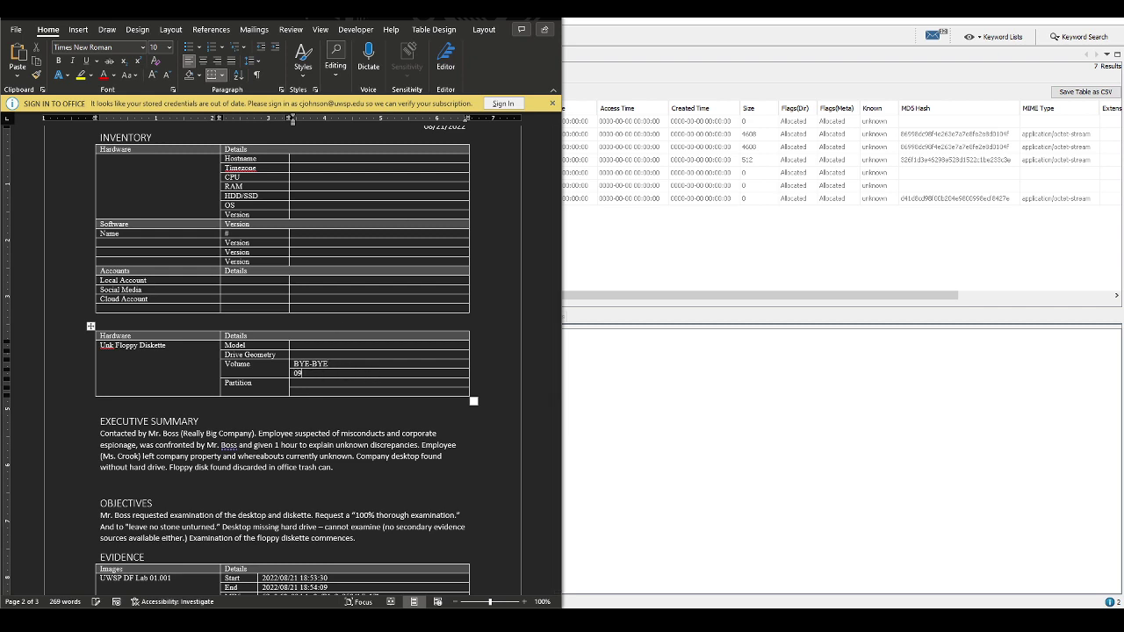
{"action": "type", "text": "-15-2004 14:33:58 (M"}
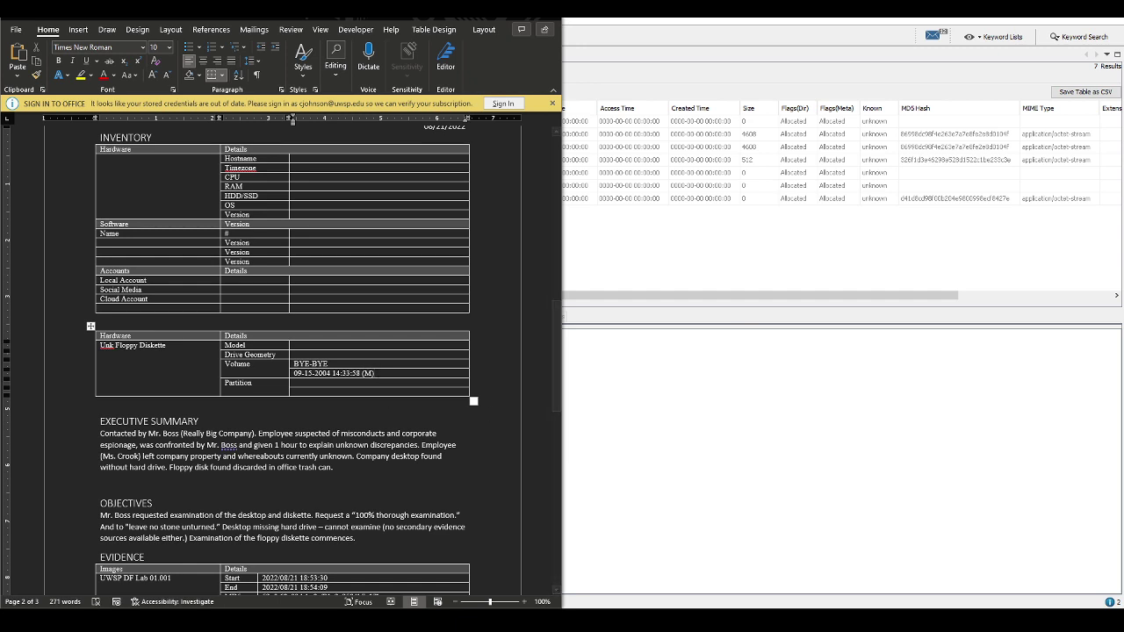
{"action": "left_click", "coordinate": [773, 211]}
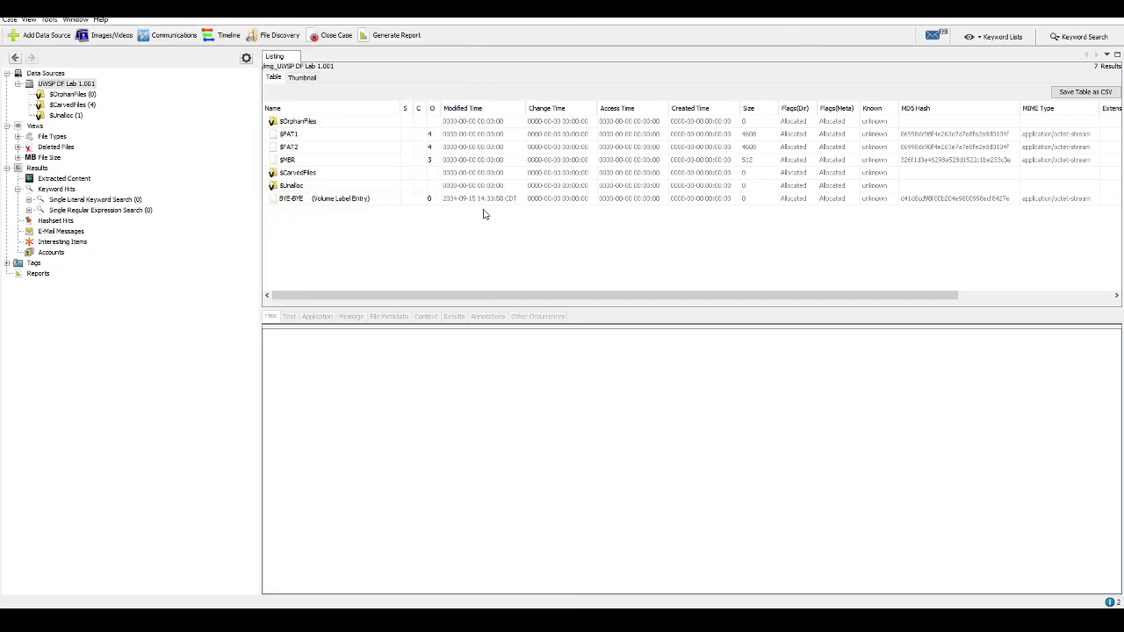
Review the File Metadata of the BYE-BYE volume label entry
{"action": "left_click", "coordinate": [335, 202]}
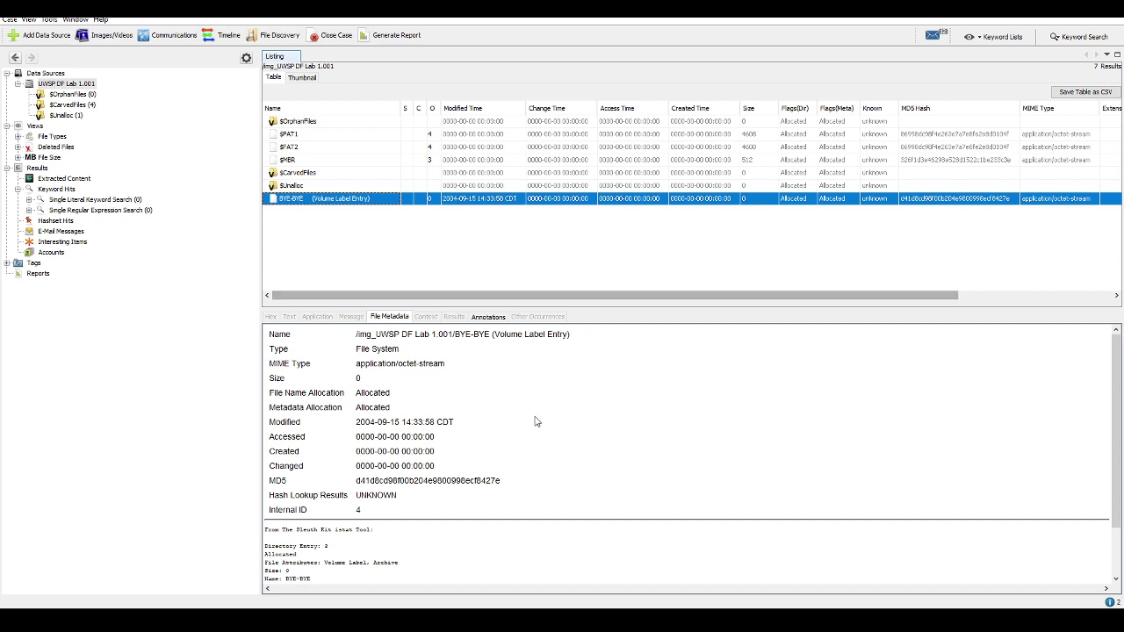
{"action": "scroll", "coordinate": [549, 432], "scroll_direction": "down", "scroll_amount": 3}
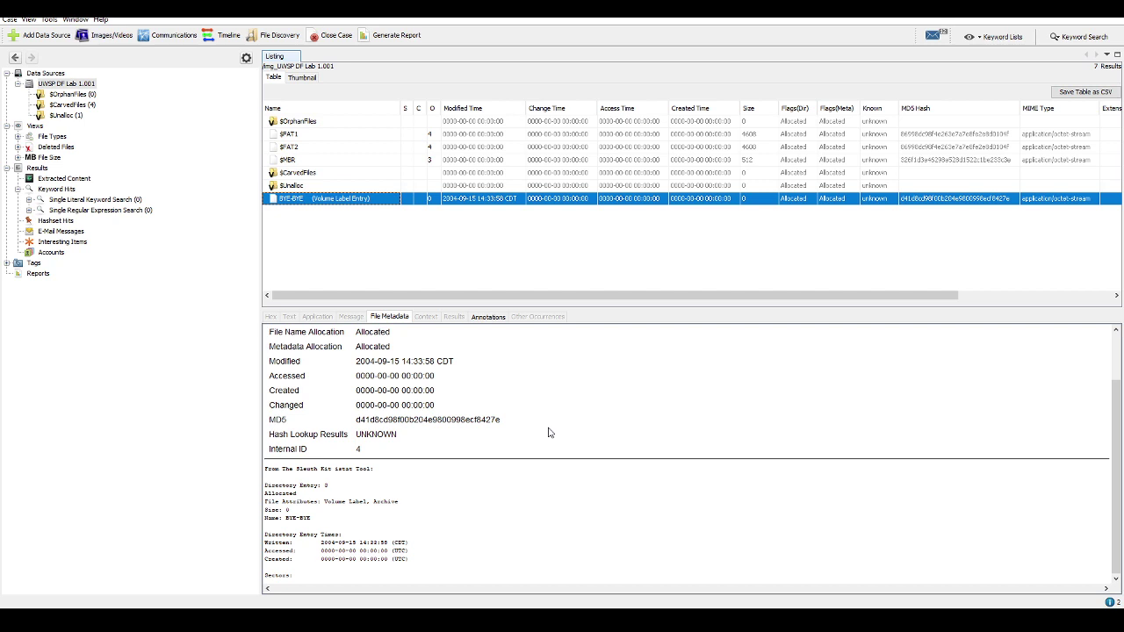
{"action": "key", "text": "alt+Tab"}
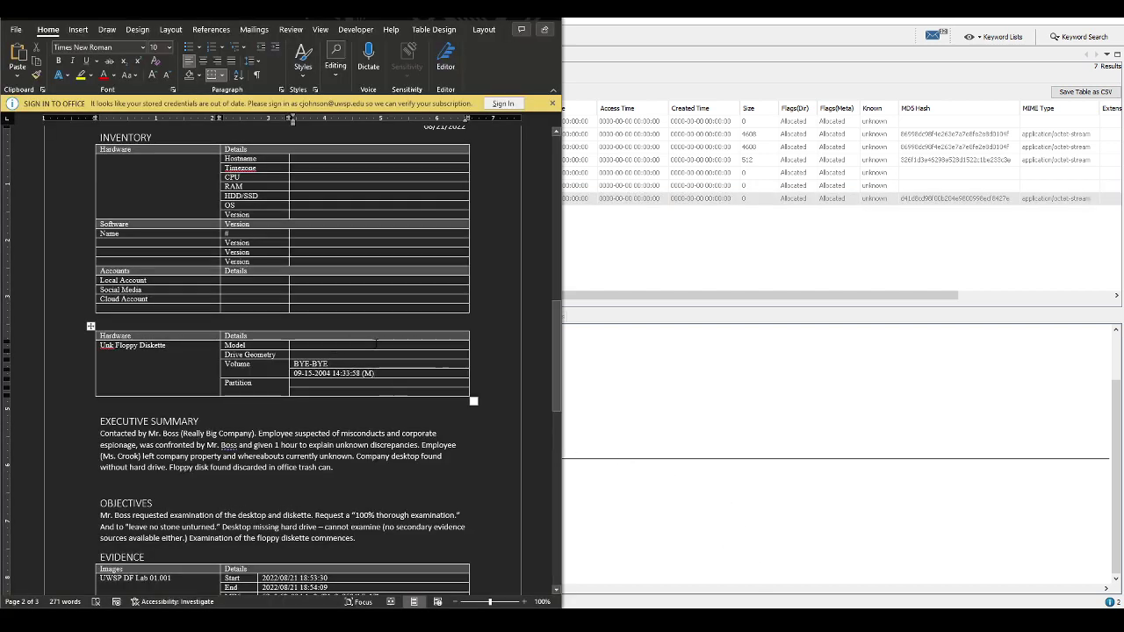
{"action": "key", "text": "alt+Tab"}
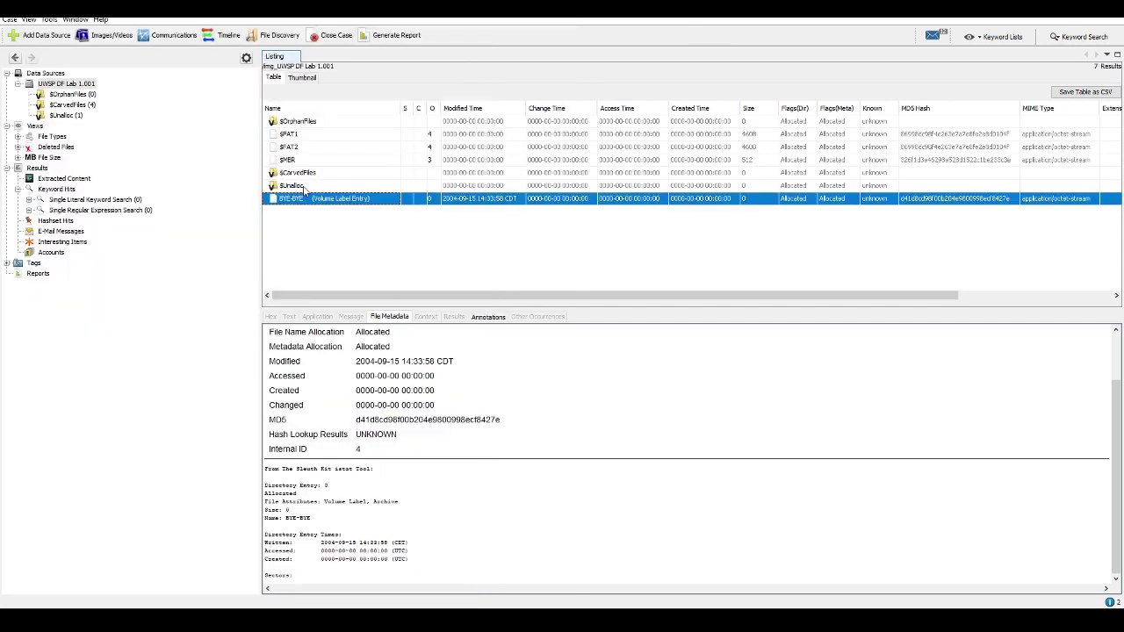
Scroll through the hex contents of $FAT1
{"action": "left_click", "coordinate": [292, 134]}
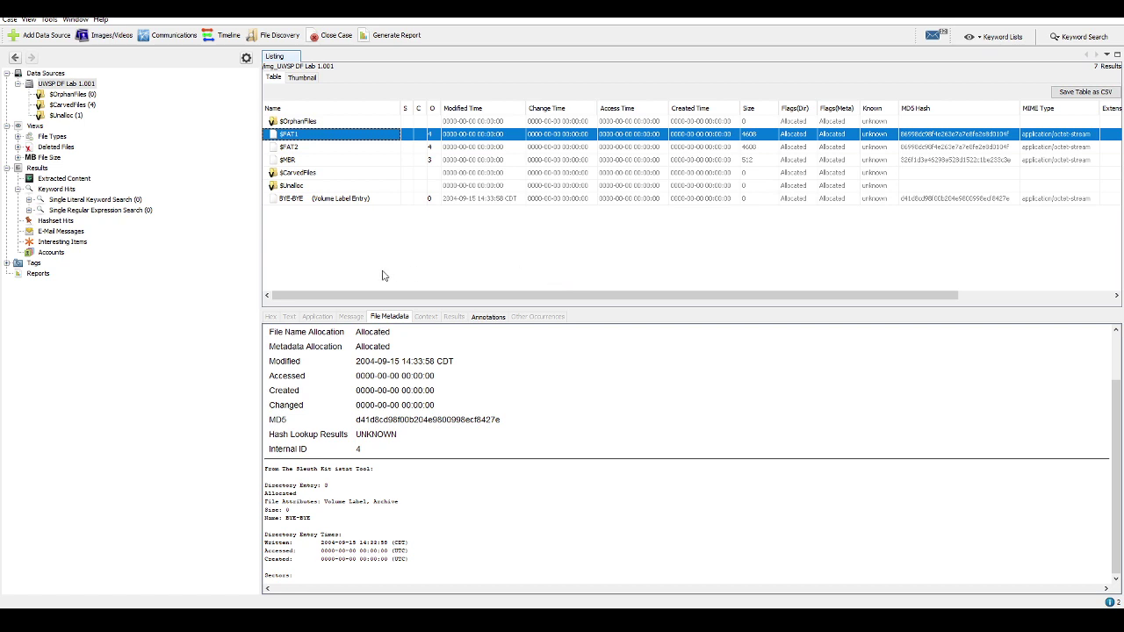
{"action": "key", "text": "shift+F10"}
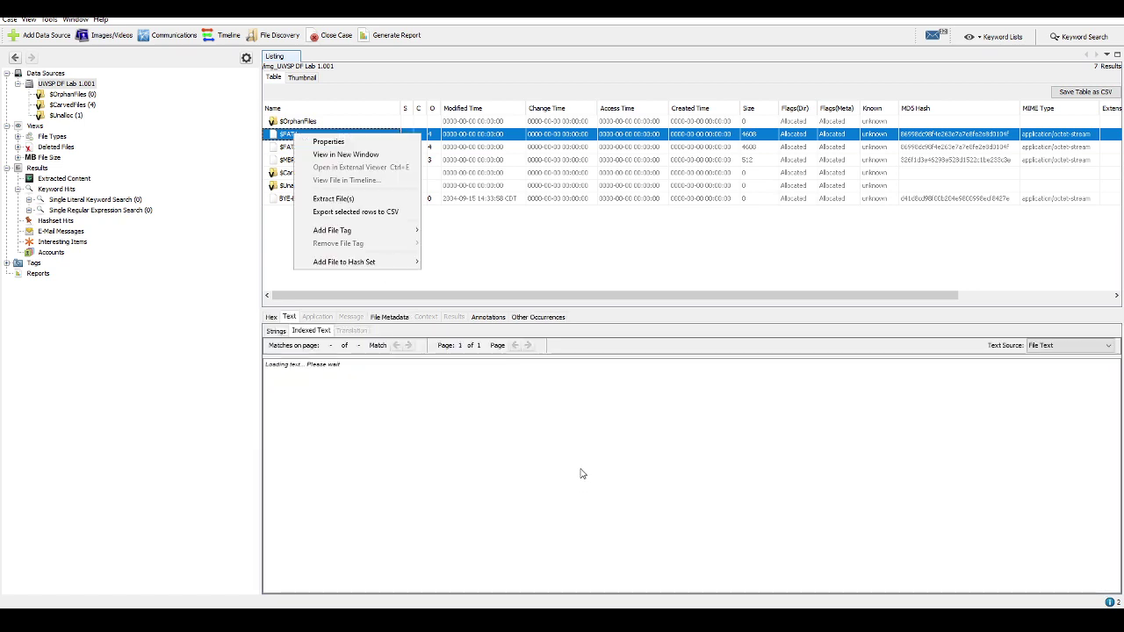
{"action": "key", "text": "Escape"}
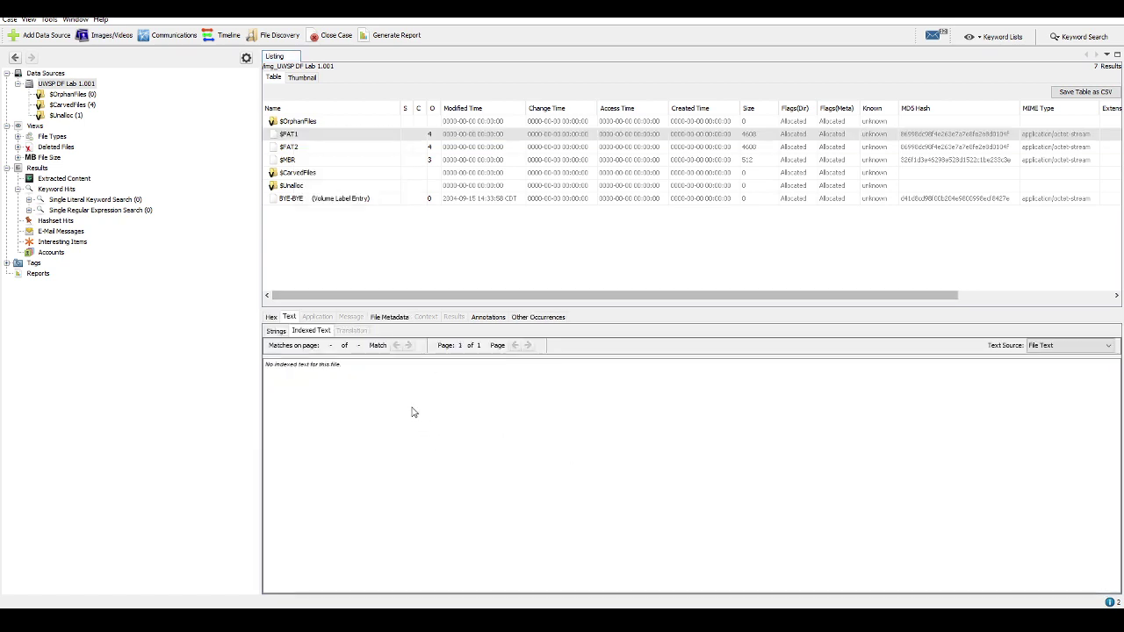
{"action": "left_click", "coordinate": [272, 317]}
{"action": "scroll", "coordinate": [548, 468], "scroll_direction": "down", "scroll_amount": 10}
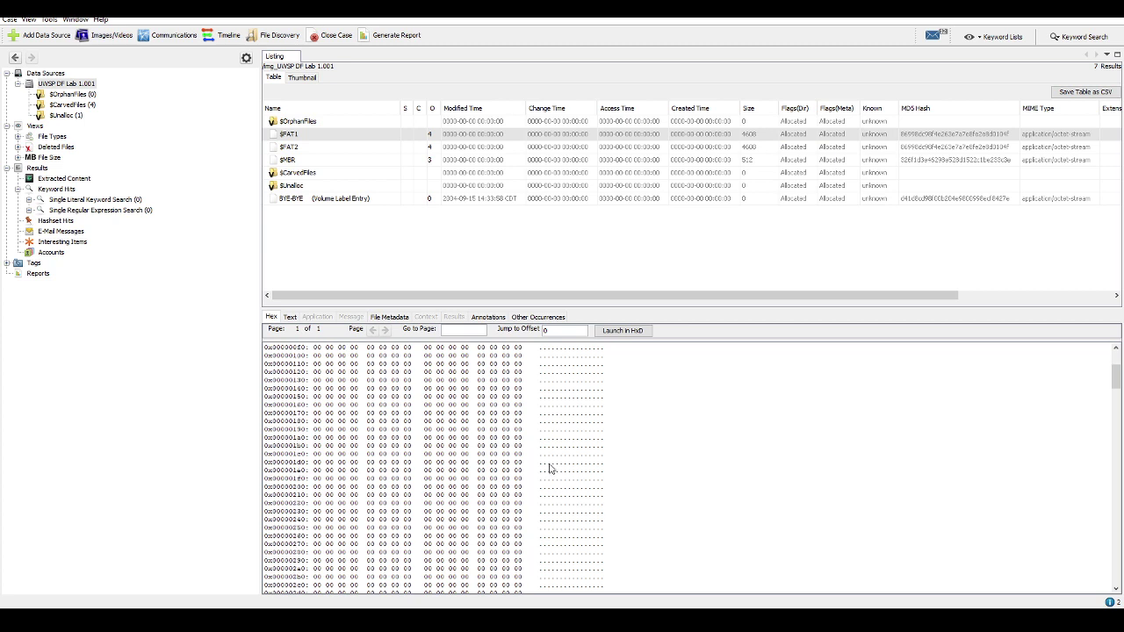
{"action": "scroll", "coordinate": [548, 468], "scroll_direction": "down", "scroll_amount": 20}
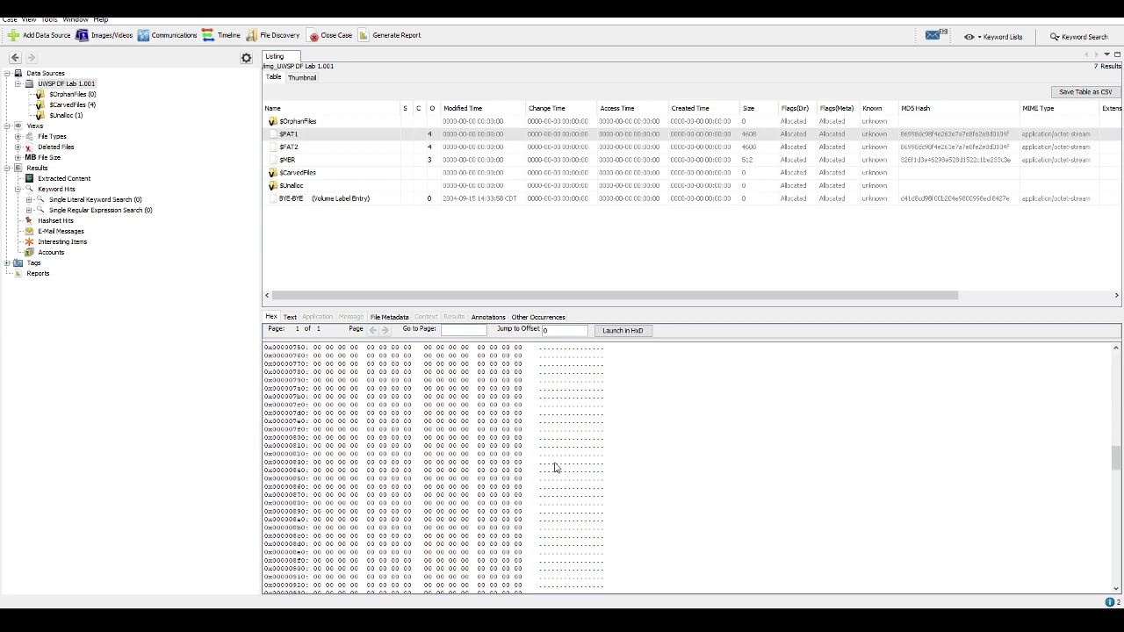
{"action": "scroll", "coordinate": [553, 468], "scroll_direction": "down", "scroll_amount": 20}
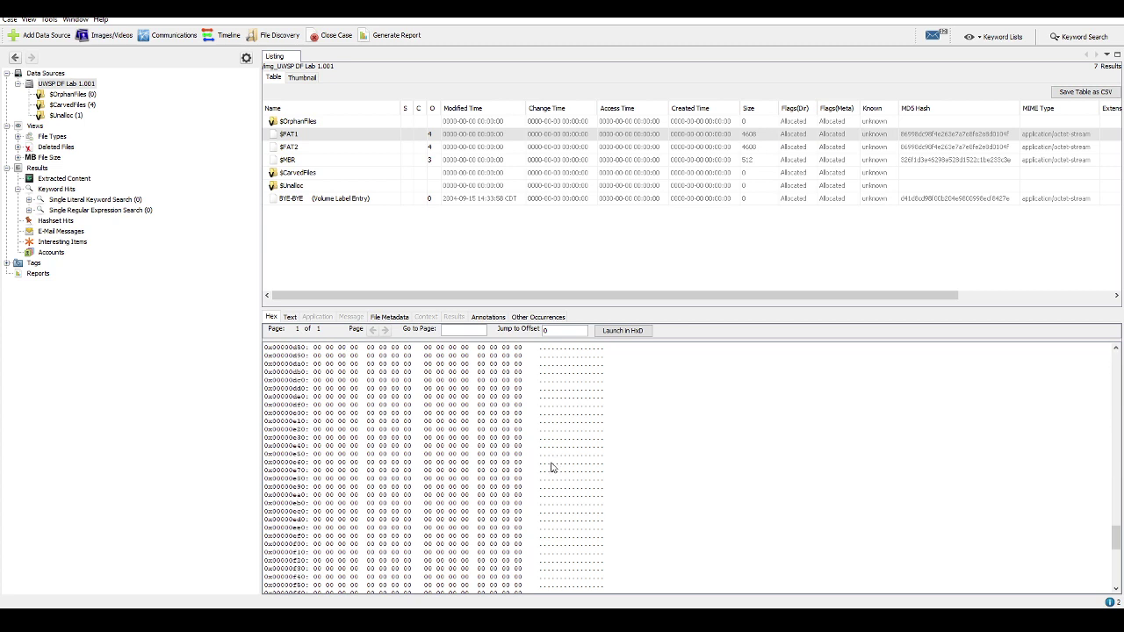
{"action": "scroll", "coordinate": [549, 468], "scroll_direction": "down", "scroll_amount": 2}
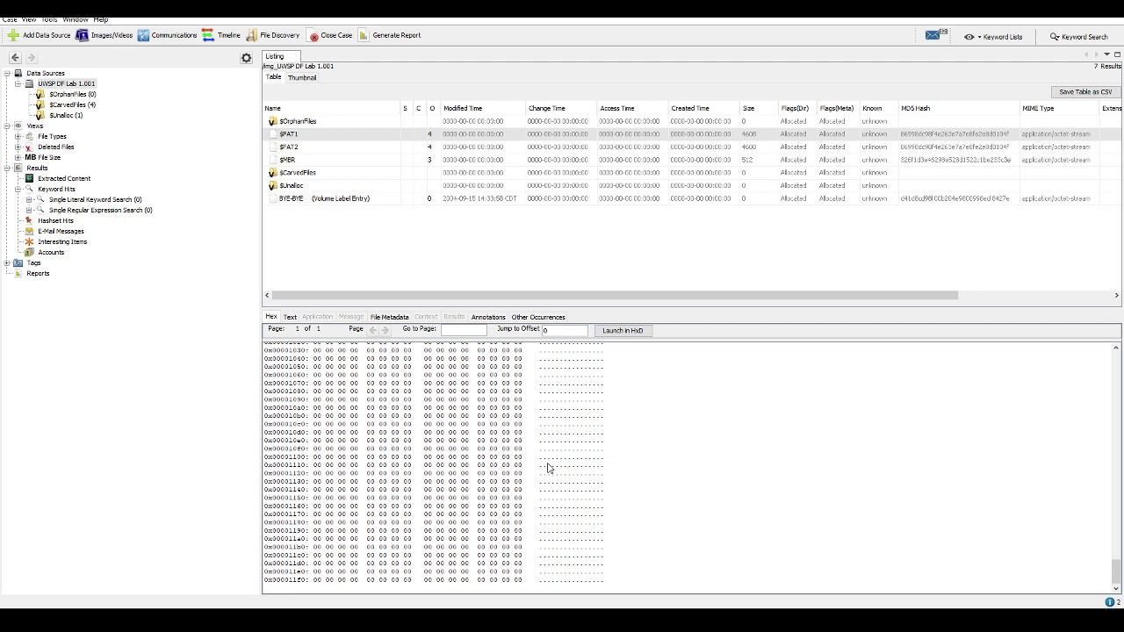
Scroll through the hex contents of $FAT2, then return to the Word report
{"action": "left_click", "coordinate": [307, 137]}
{"action": "left_click", "coordinate": [306, 147]}
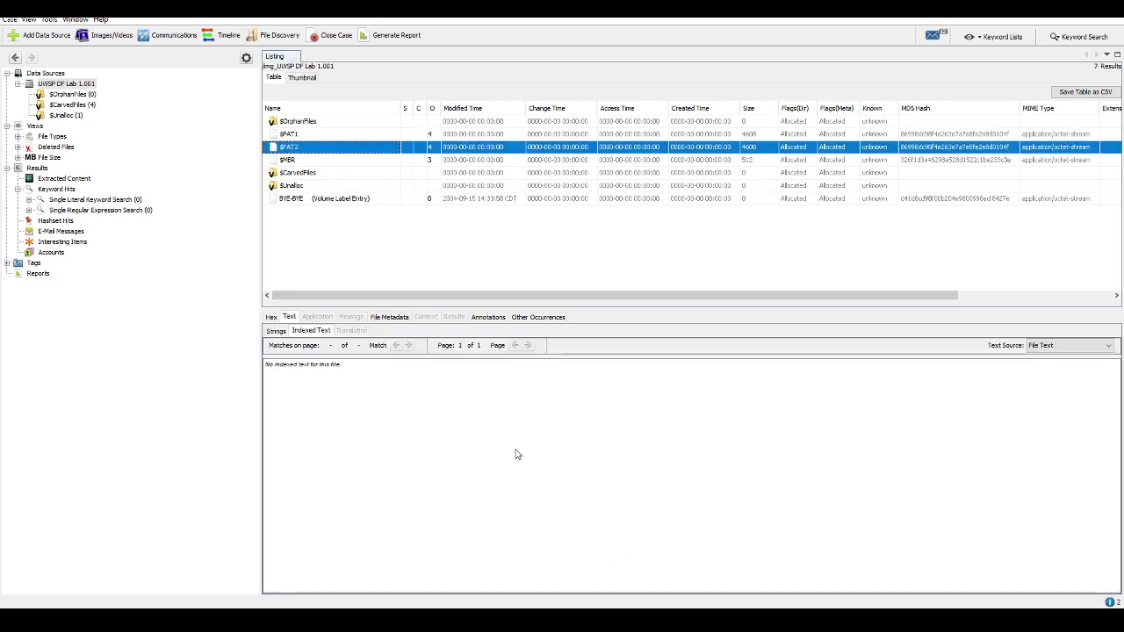
{"action": "left_click", "coordinate": [272, 318]}
{"action": "scroll", "coordinate": [457, 439], "scroll_direction": "down", "scroll_amount": 12}
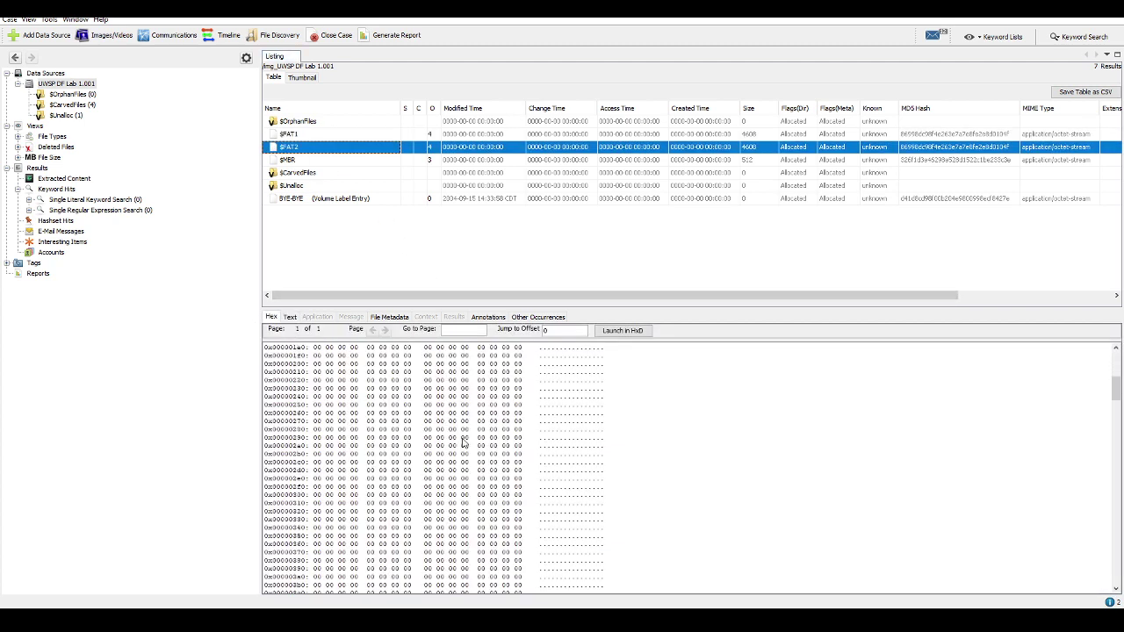
{"action": "scroll", "coordinate": [463, 442], "scroll_direction": "down", "scroll_amount": 20}
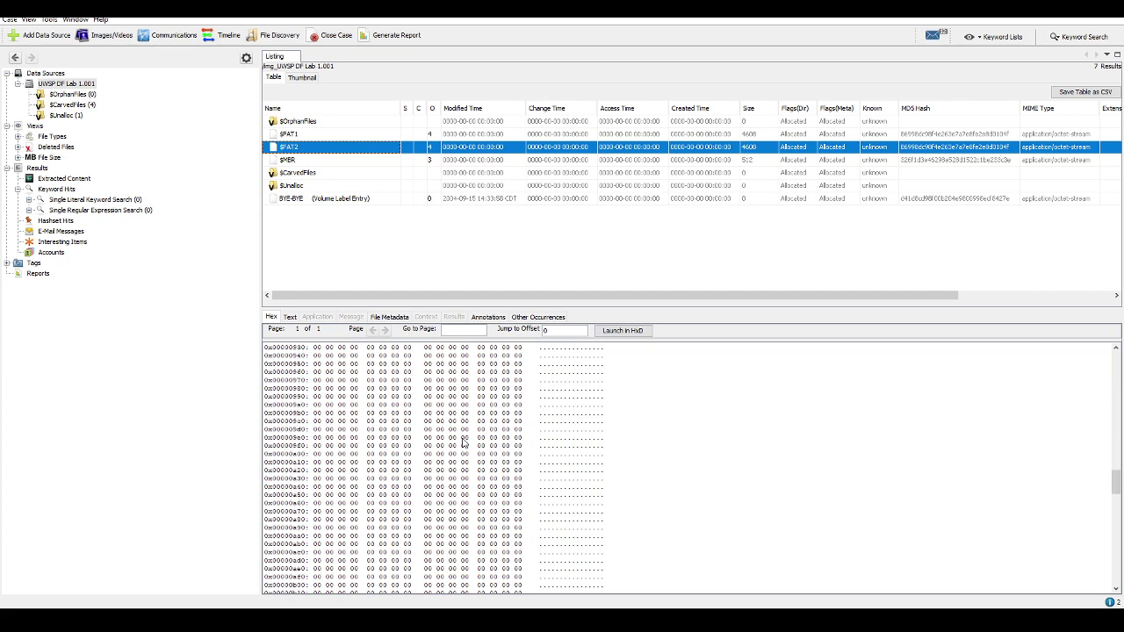
{"action": "scroll", "coordinate": [463, 442], "scroll_direction": "down", "scroll_amount": 18}
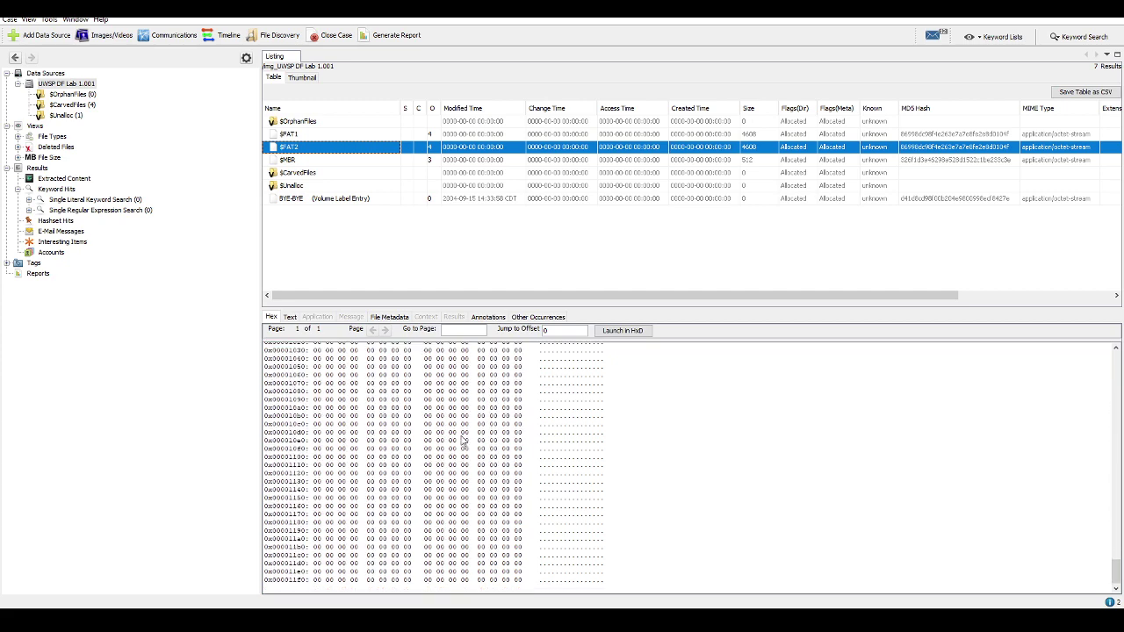
{"action": "key", "text": "alt+Tab"}
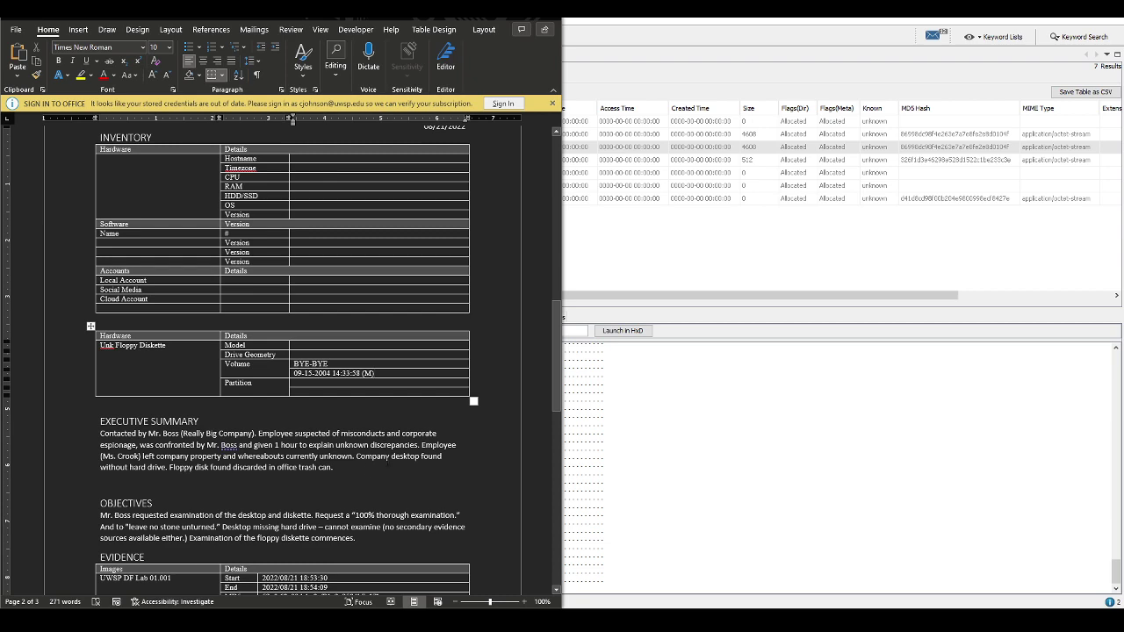
Add a 'Volume 1 – BYE-BYE (0 bytes)' line under the ANALYSIS heading
{"action": "scroll", "coordinate": [321, 406], "scroll_direction": "down", "scroll_amount": 15}
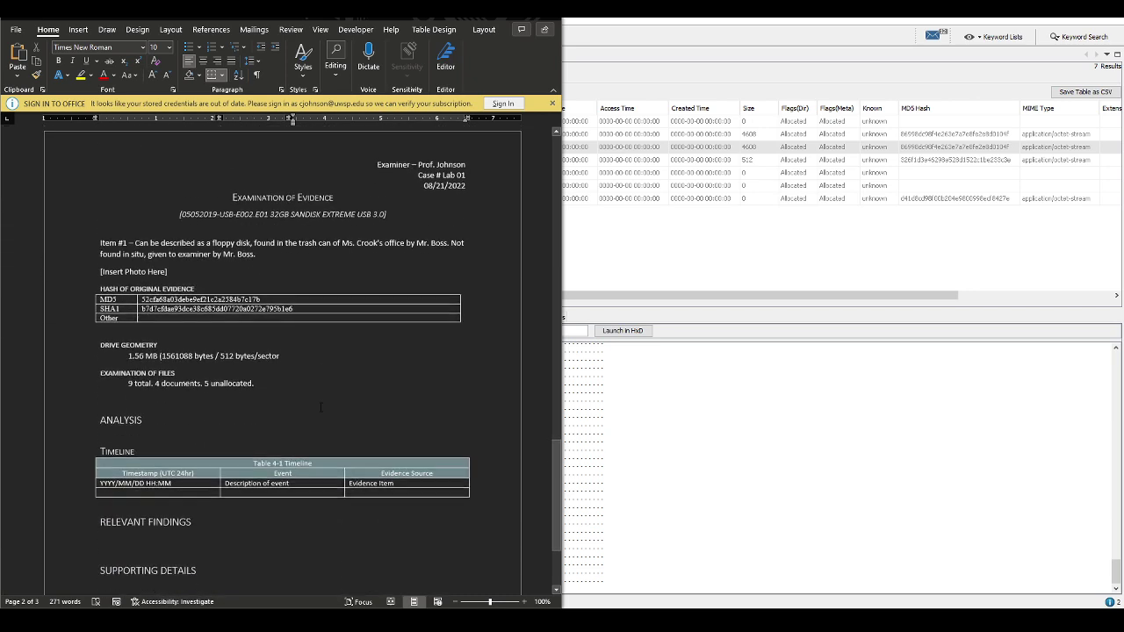
{"action": "scroll", "coordinate": [320, 407], "scroll_direction": "down", "scroll_amount": 3}
{"action": "left_click", "coordinate": [207, 319]}
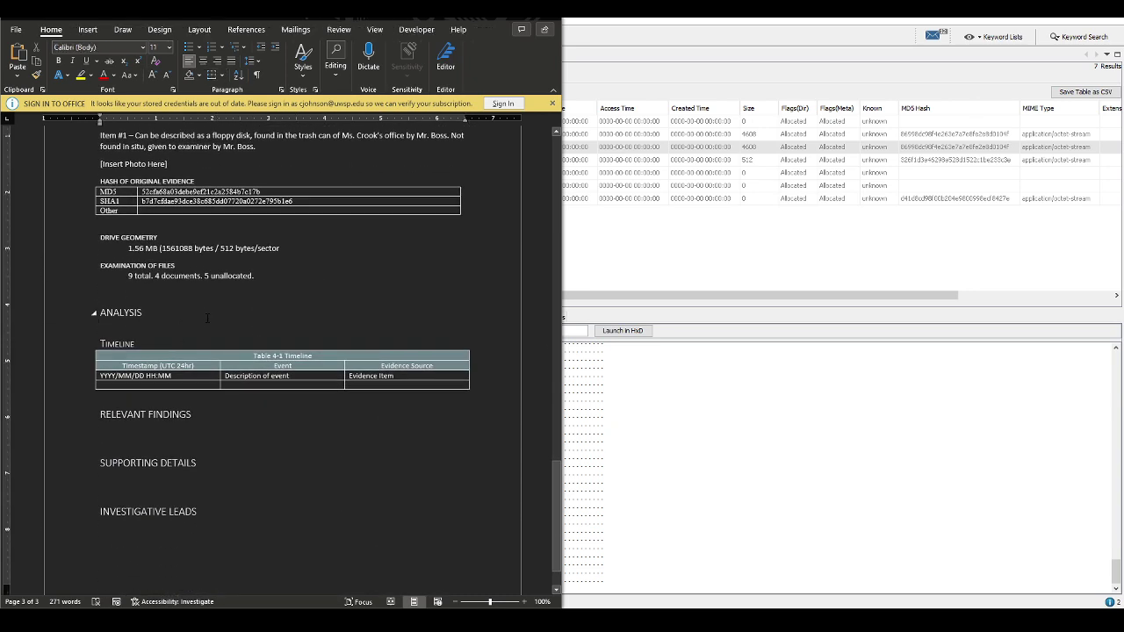
{"action": "key", "text": "Return"}
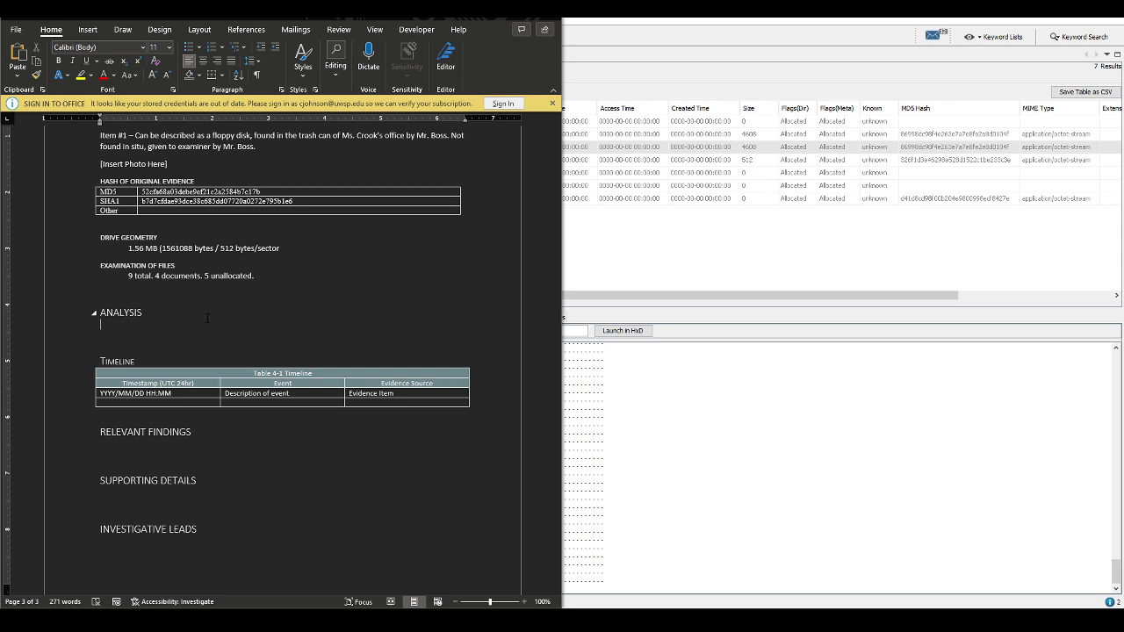
{"action": "type", "text": "Volume 1 "}
{"action": "type", "text": "- BYE-BYE (0 bytes"}
Style the Volume 1 line as a small-caps heading and start a new paragraph below it
{"action": "left_click", "coordinate": [303, 57]}
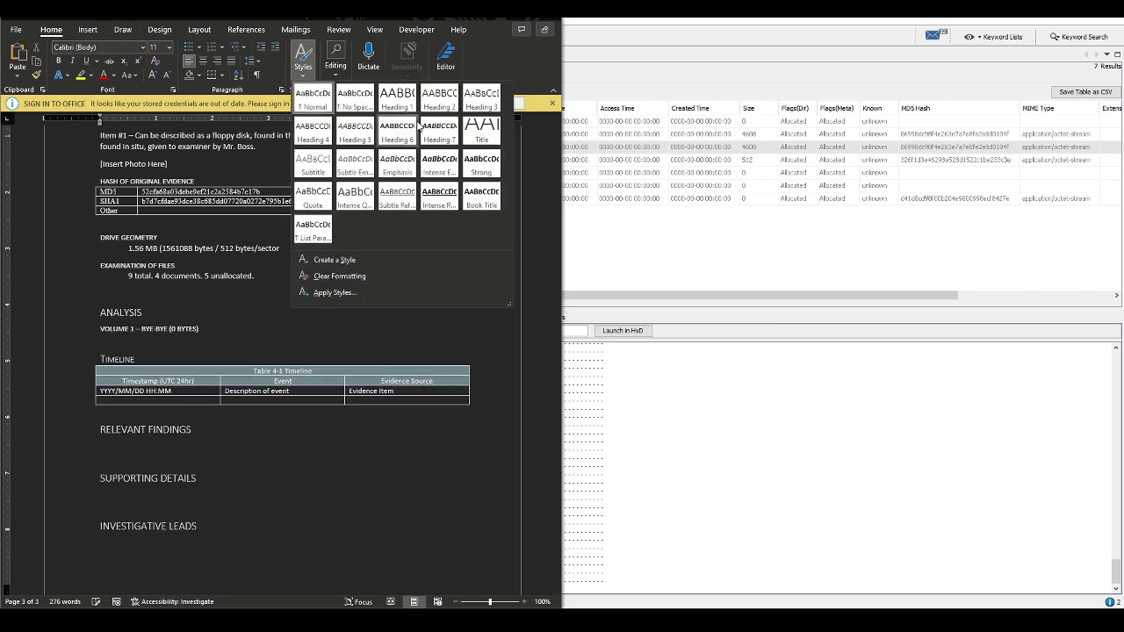
{"action": "left_click", "coordinate": [138, 370]}
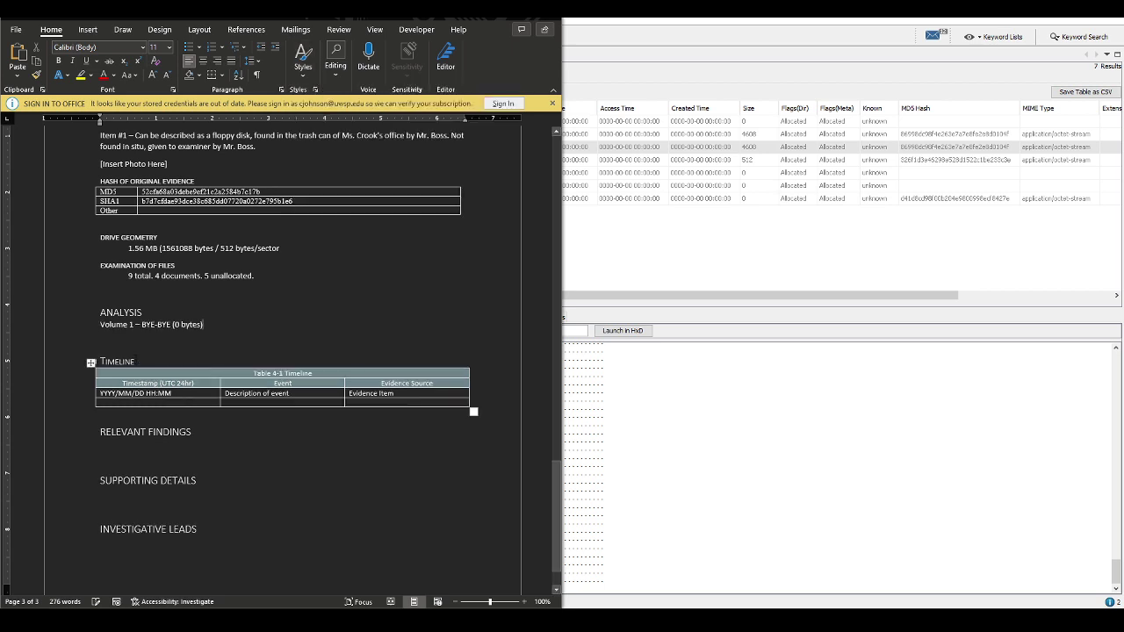
{"action": "left_click", "coordinate": [123, 361]}
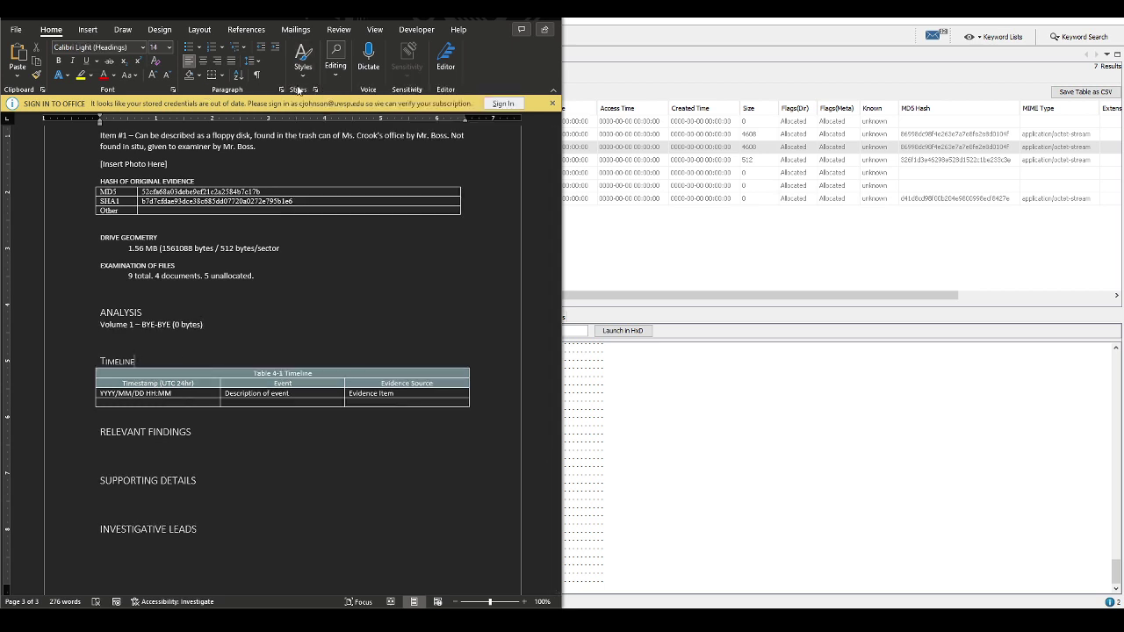
{"action": "left_click", "coordinate": [303, 57]}
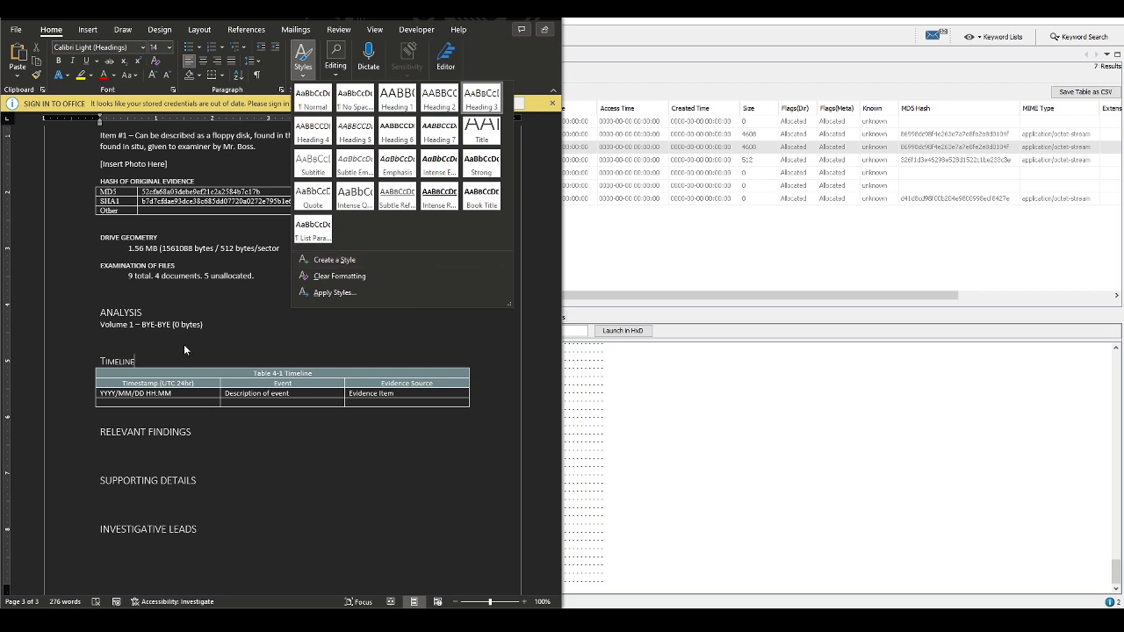
{"action": "left_click", "coordinate": [205, 323]}
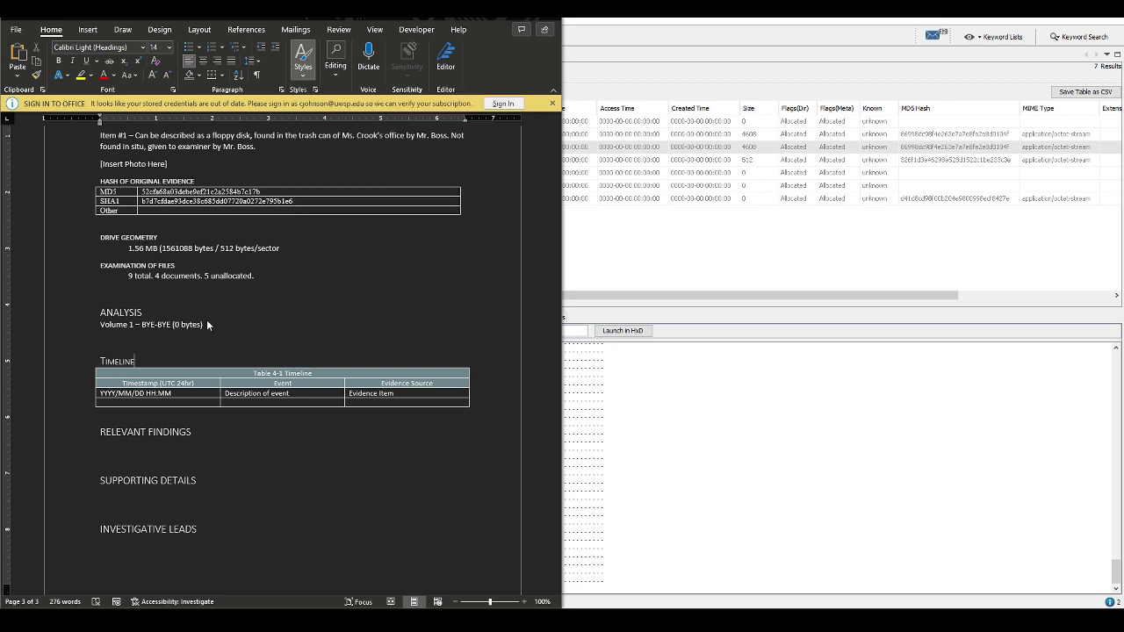
{"action": "left_click", "coordinate": [303, 66]}
{"action": "left_click", "coordinate": [307, 136]}
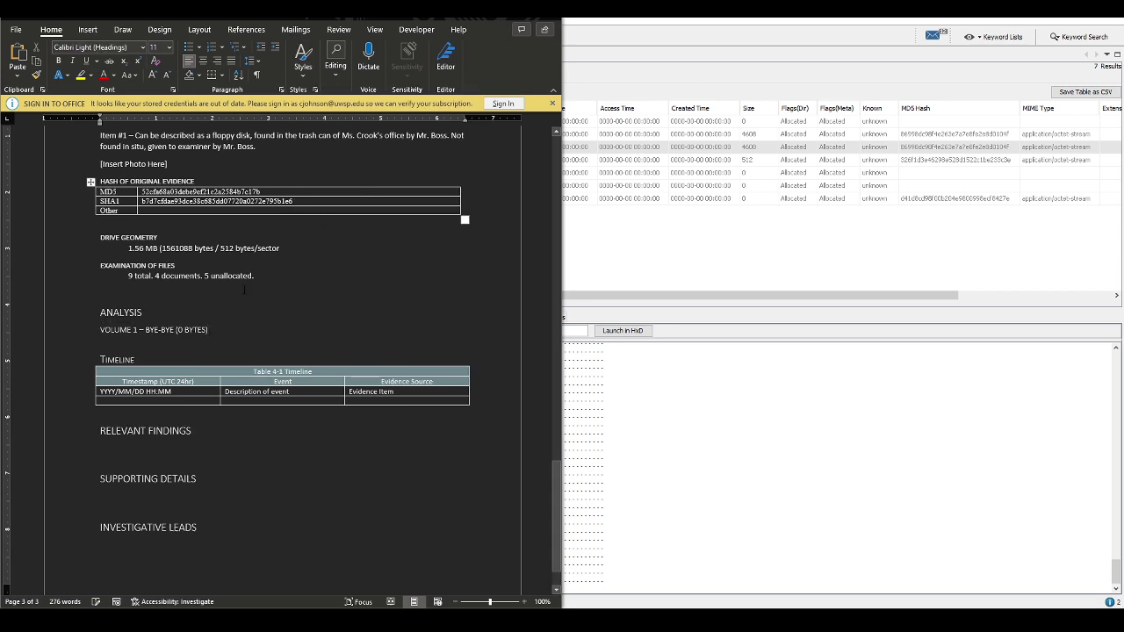
{"action": "key", "text": "Return"}
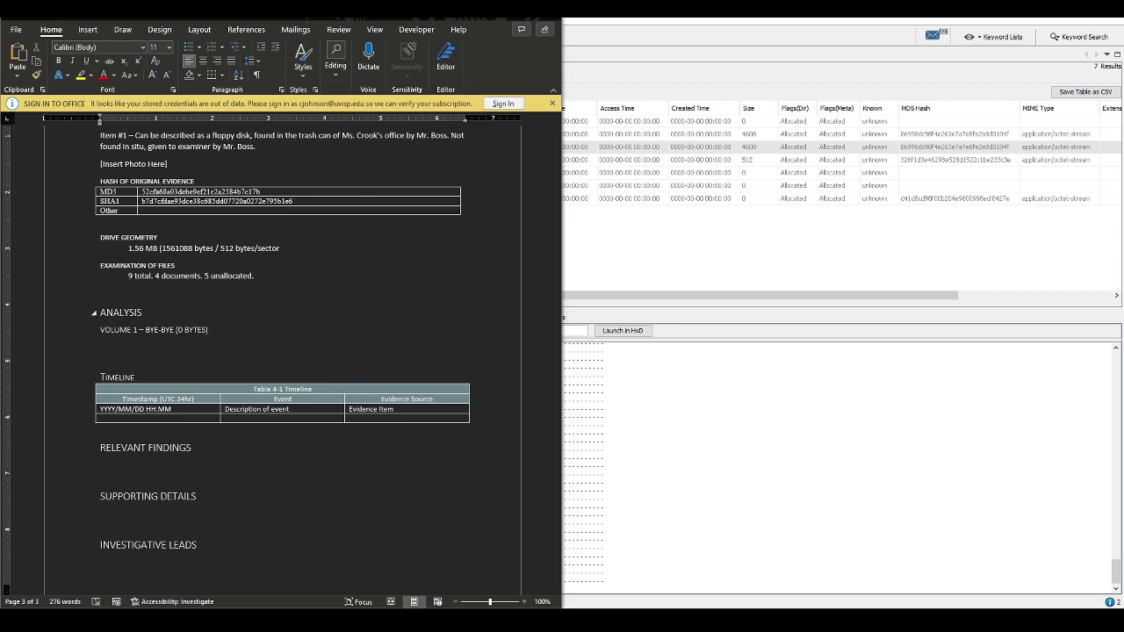
Begin the analysis paragraph: FAT1 and FAT2 cleared, disk formatted prior to discarding
{"action": "type", "text": "Single volume on the disk shows FAT1 and "}
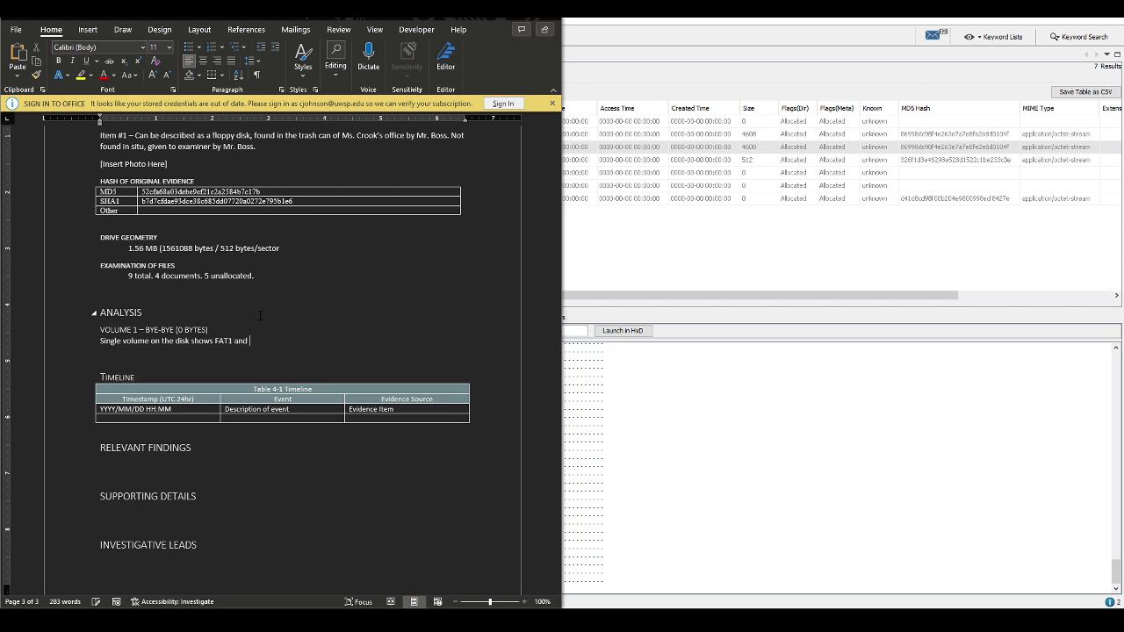
{"action": "type", "text": "FAT2 are cleared -"}
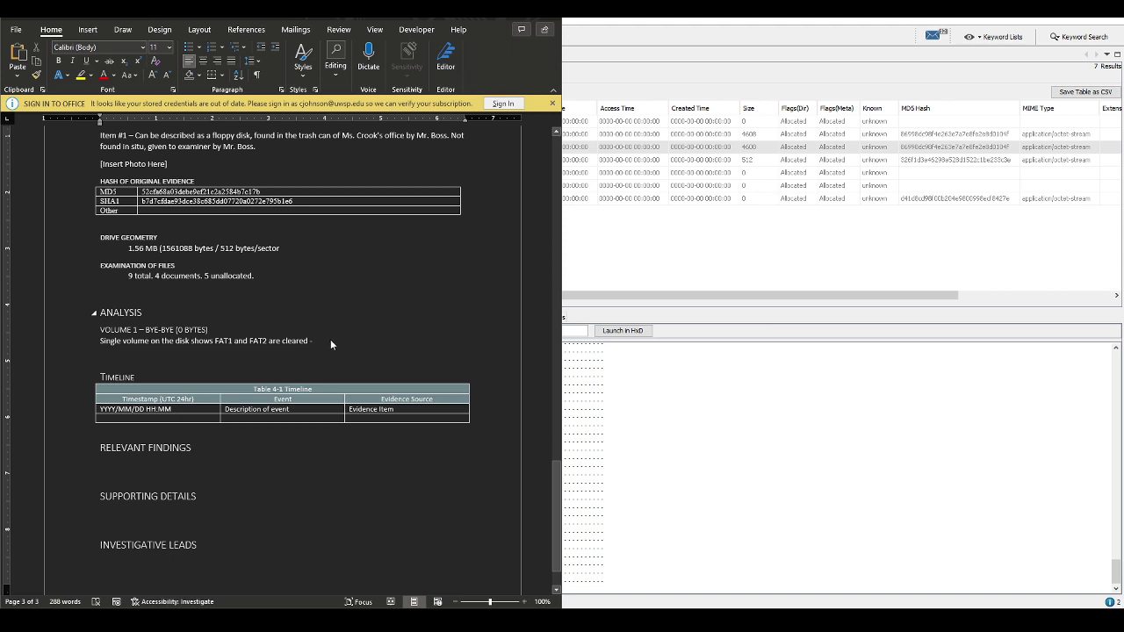
{"action": "type", "text": "disk appea"}
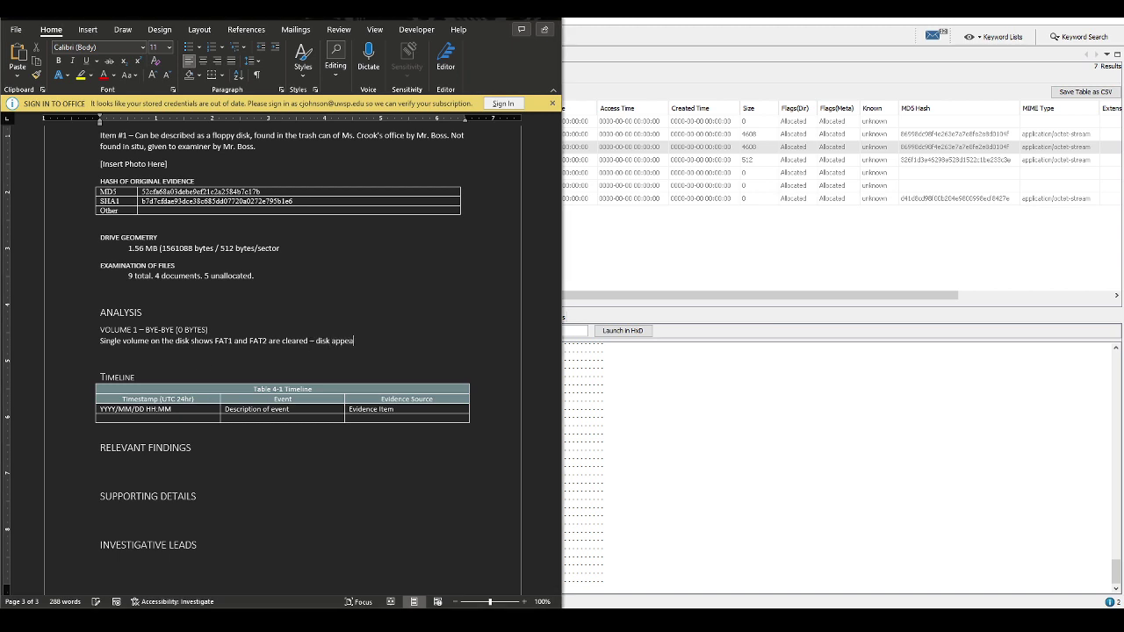
{"action": "type", "text": "rs to have been formatted pror to"}
{"action": "key", "text": "BackSpace"}
{"action": "key", "text": "BackSpace"}
{"action": "type", "text": "to disca"}
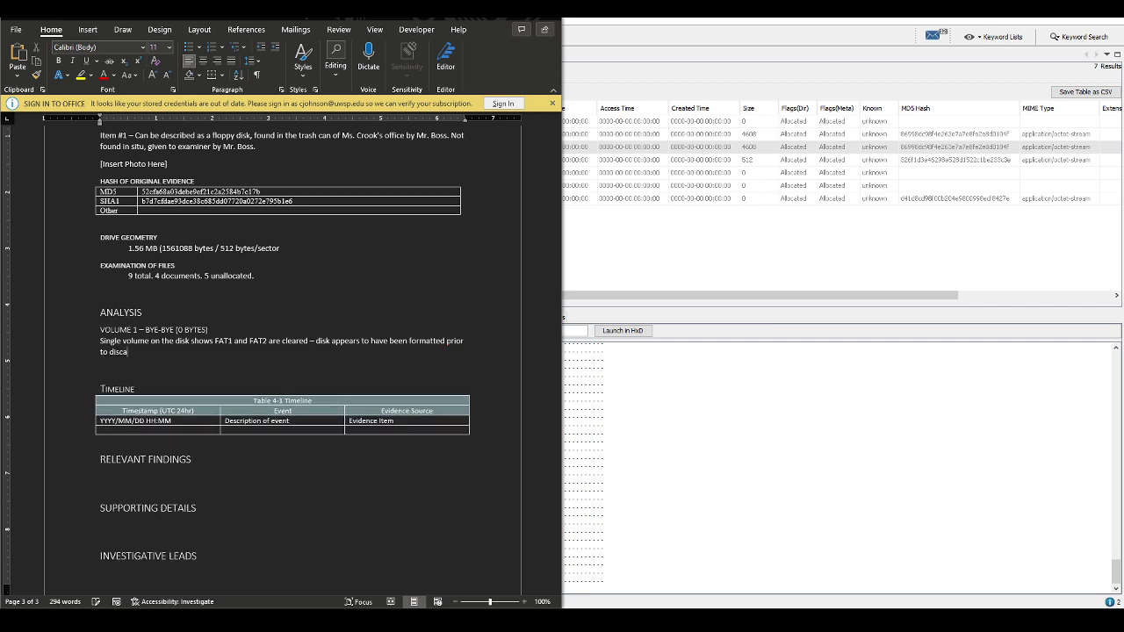
{"action": "type", "text": "rding it."}
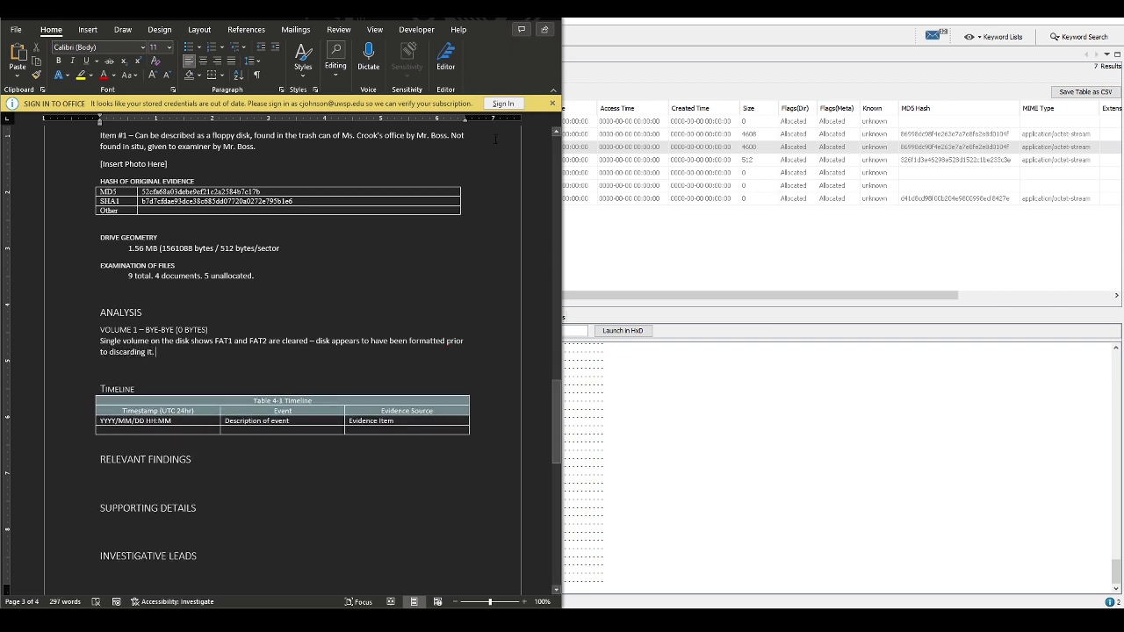
Check the $MBR text in Autopsy and append FAT12 to the Volume 1 heading
{"action": "key", "text": "alt+Tab"}
{"action": "left_click", "coordinate": [321, 161]}
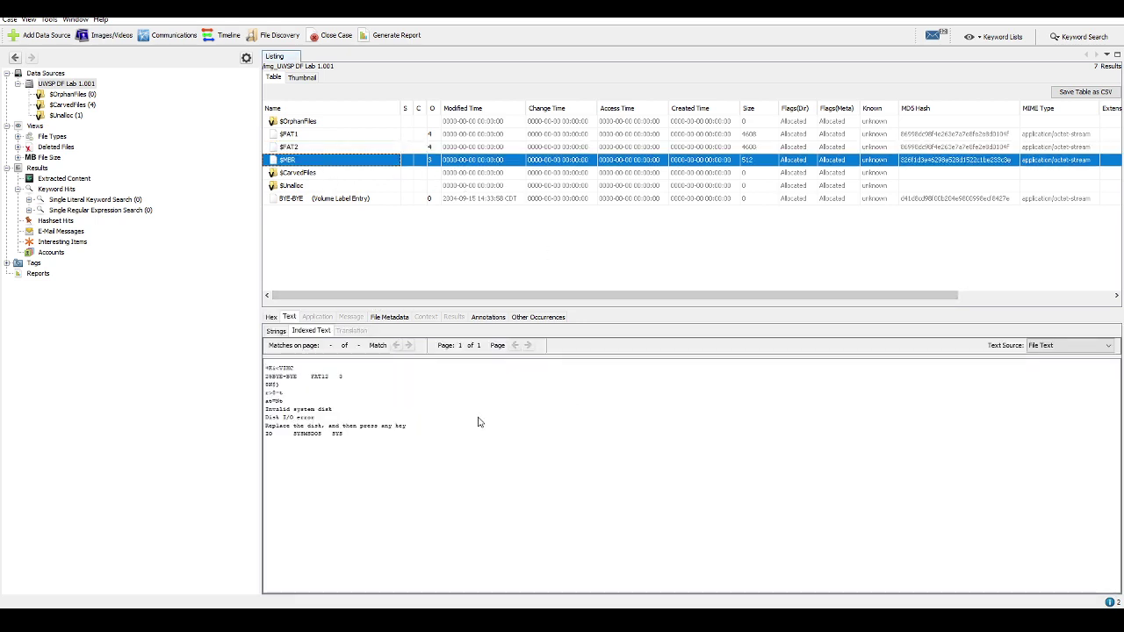
{"action": "key", "text": "alt+Tab"}
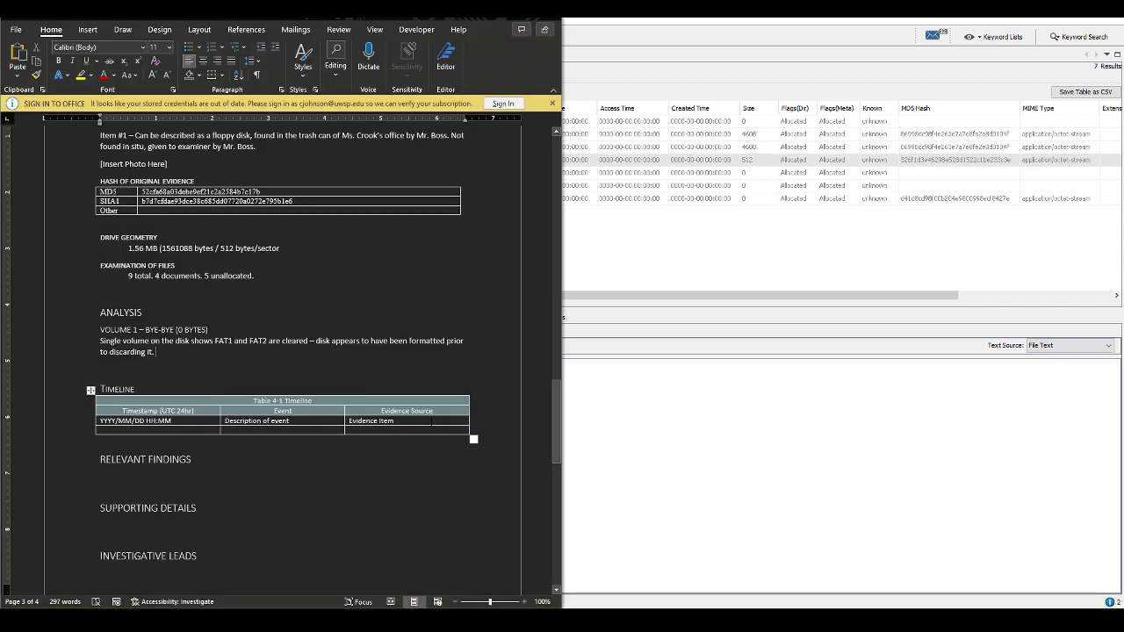
{"action": "left_click", "coordinate": [323, 327]}
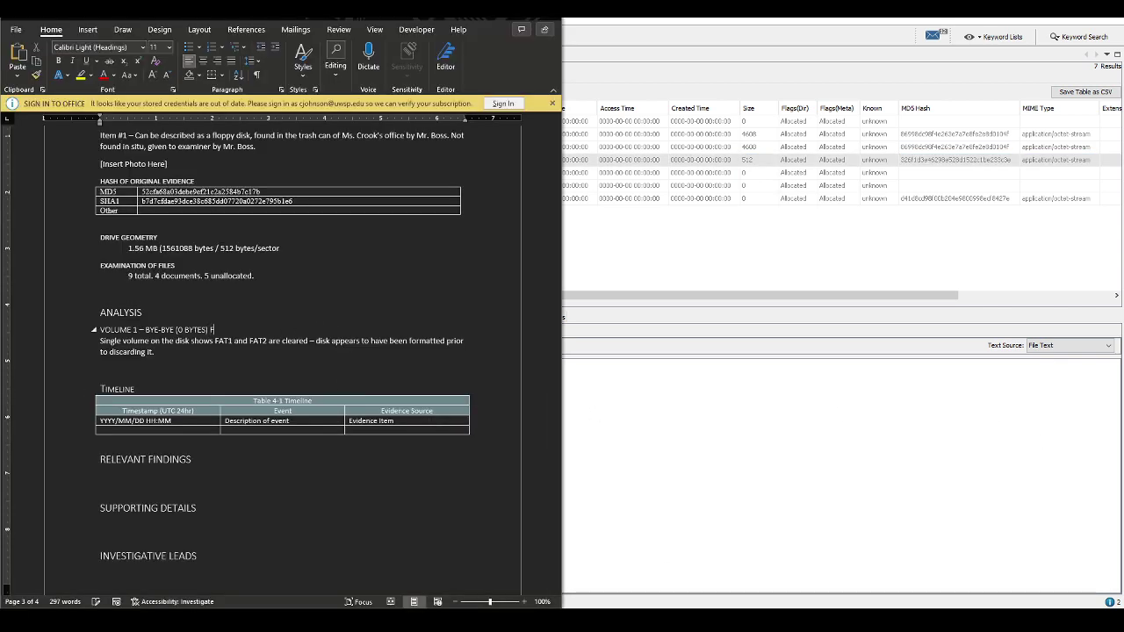
{"action": "type", "text": "FAT12"}
Finish the paragraph: MBR seems intact, disk most likely formatted via utility rather than zeroes
{"action": "left_click", "coordinate": [233, 340]}
{"action": "type", "text": "MBR seems to be"}
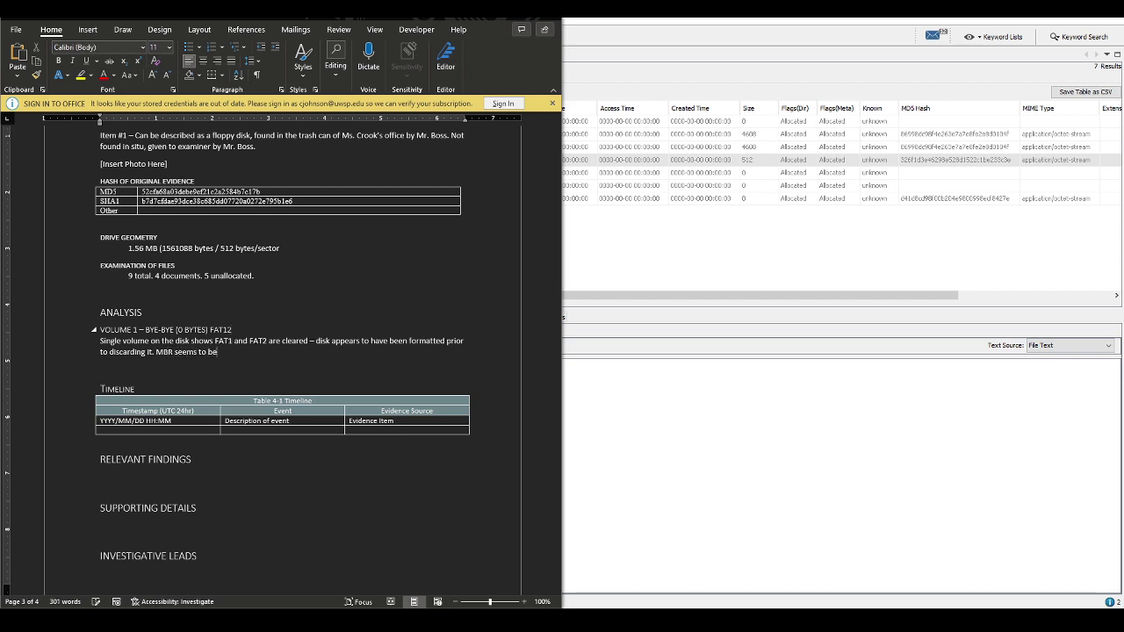
{"action": "type", "text": " instact"}
{"action": "key", "text": "BackSpace"}
{"action": "key", "text": "BackSpace"}
{"action": "type", "text": "tact. Disk most likely formatted via utility"}
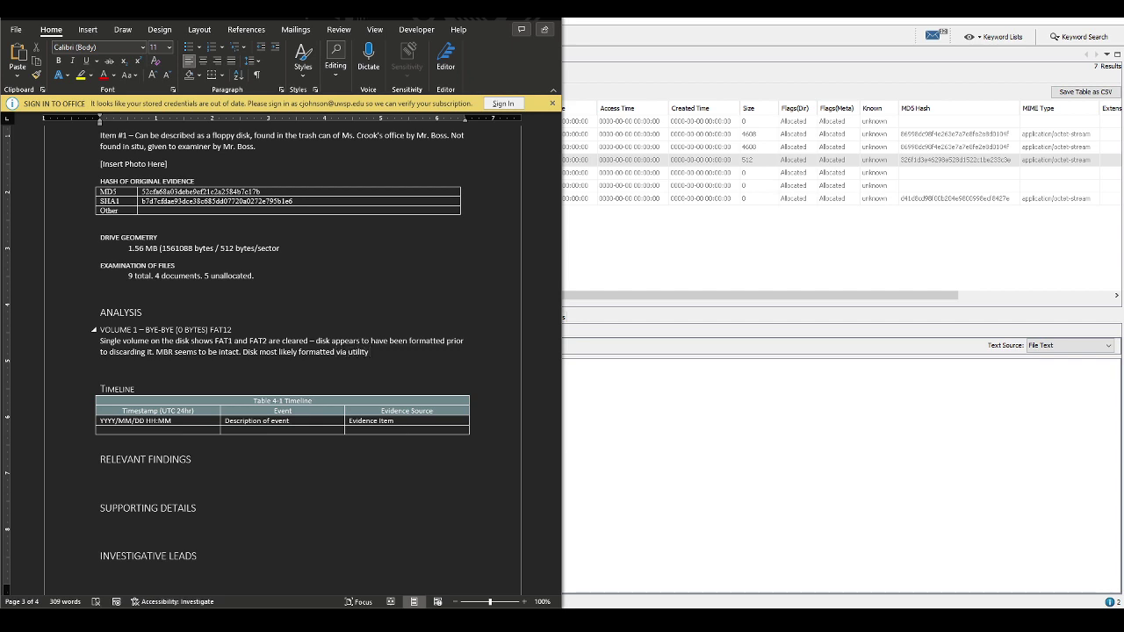
{"action": "type", "text": " rather than zeroes"}
{"action": "key", "text": "alt+Tab"}
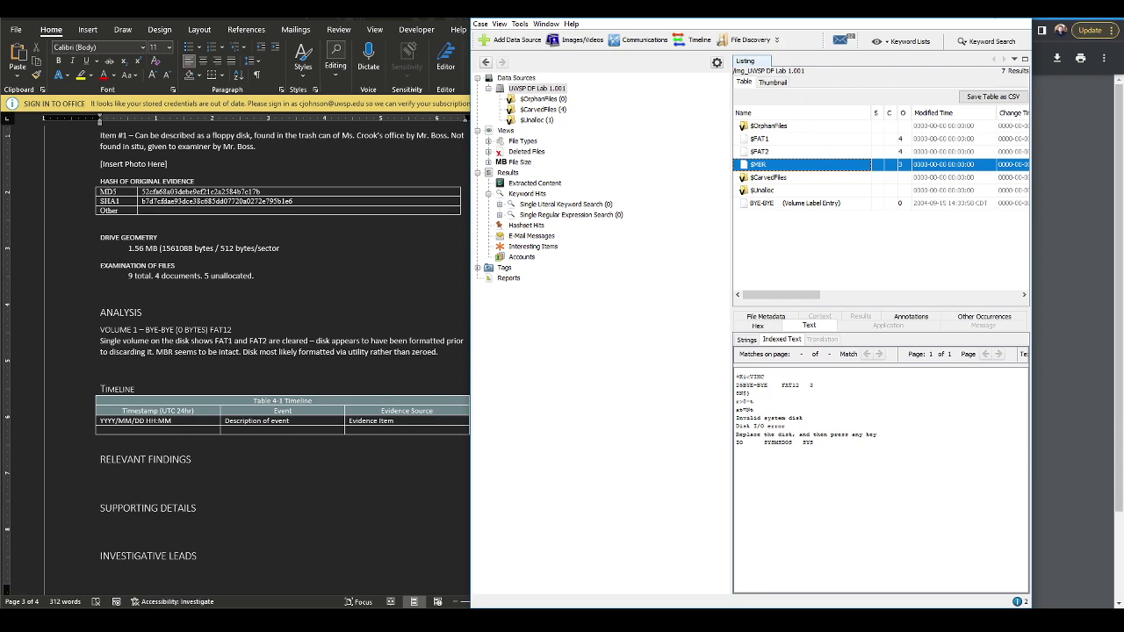
Maximize Autopsy and review the data source's Summary Information file counts
{"action": "key", "text": "super+Up"}
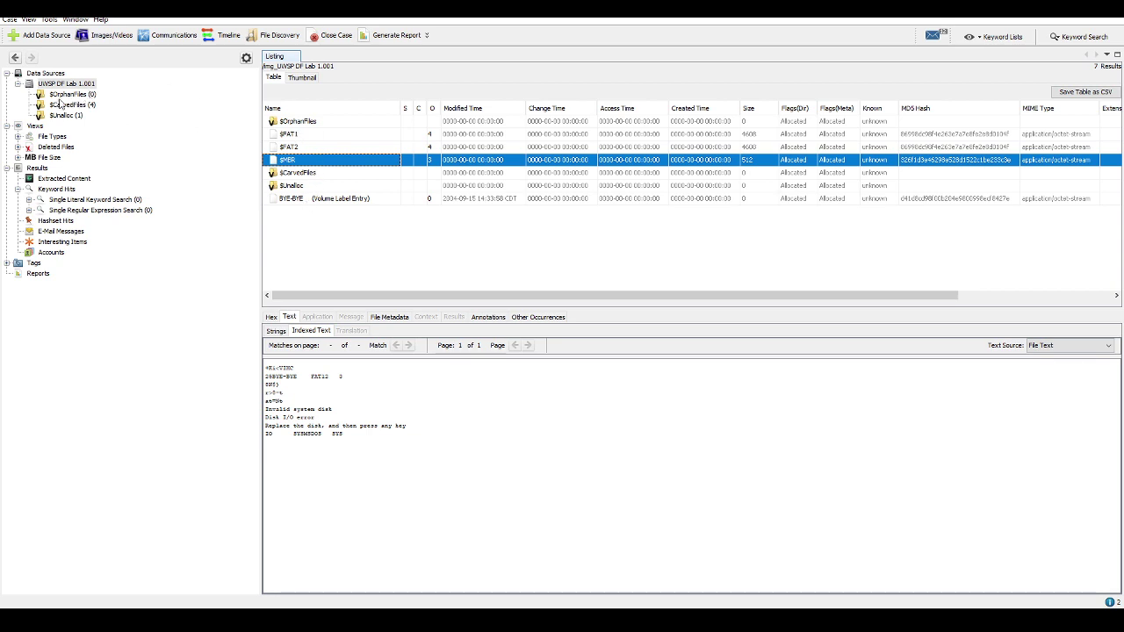
{"action": "left_click", "coordinate": [70, 94]}
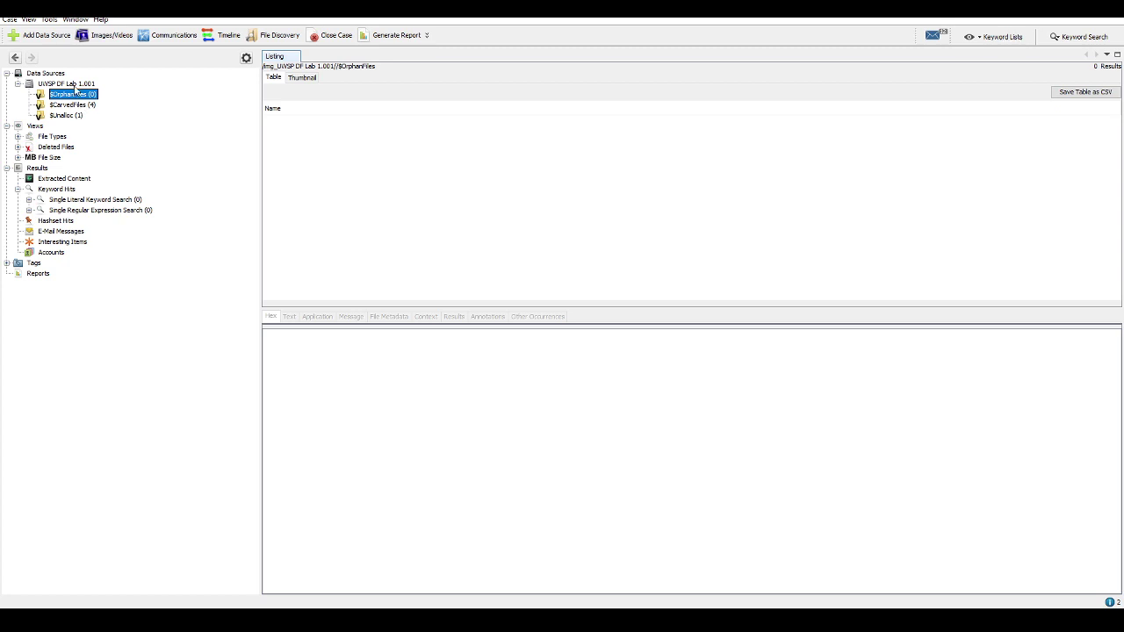
{"action": "left_click", "coordinate": [49, 84]}
{"action": "left_click", "coordinate": [12, 20]}
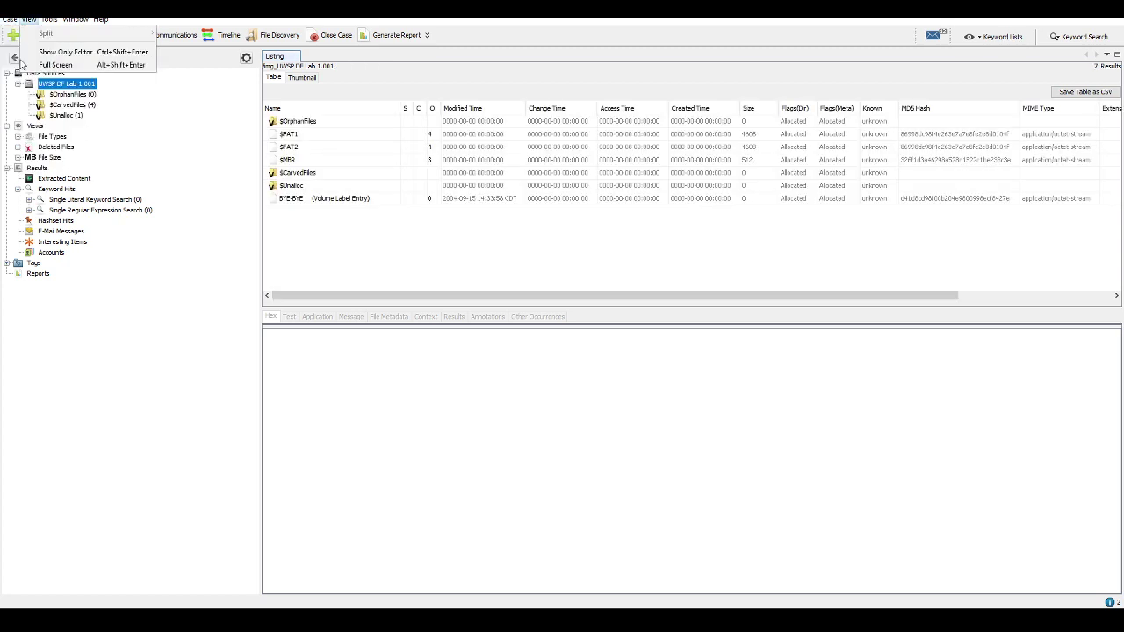
{"action": "left_click", "coordinate": [125, 141]}
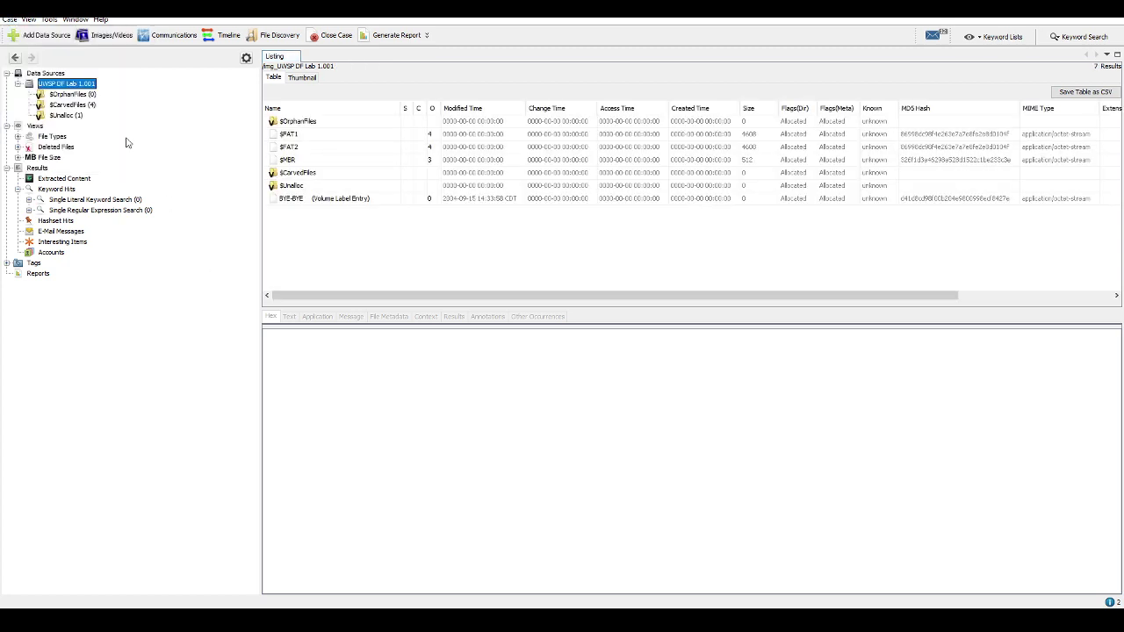
{"action": "right_click", "coordinate": [75, 85]}
{"action": "left_click", "coordinate": [129, 129]}
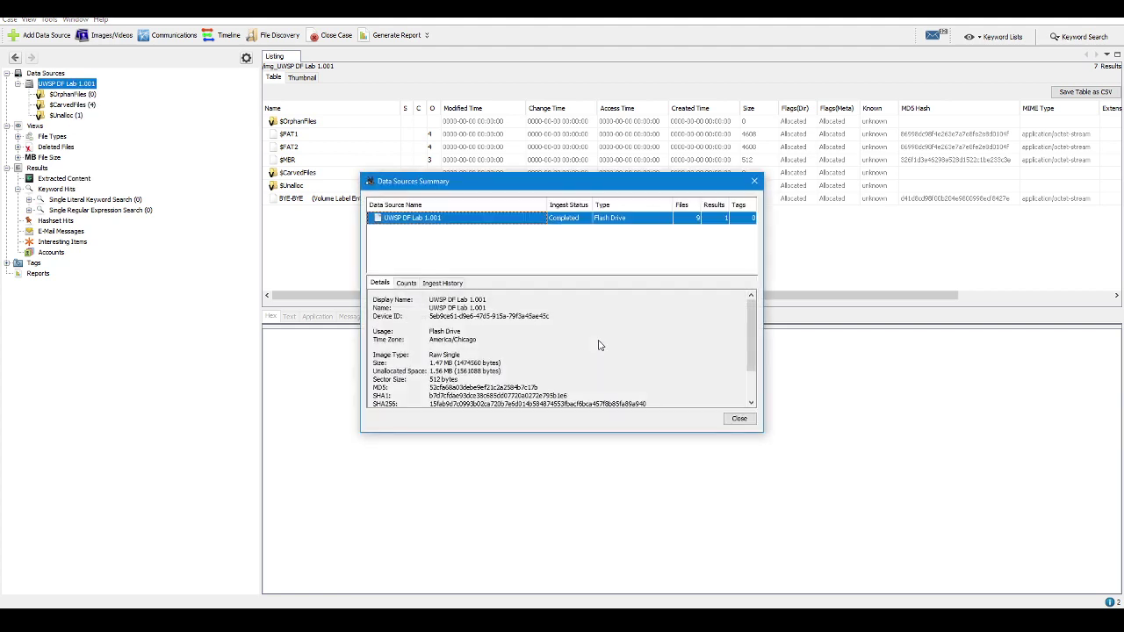
{"action": "left_click", "coordinate": [437, 284]}
{"action": "left_click", "coordinate": [407, 283]}
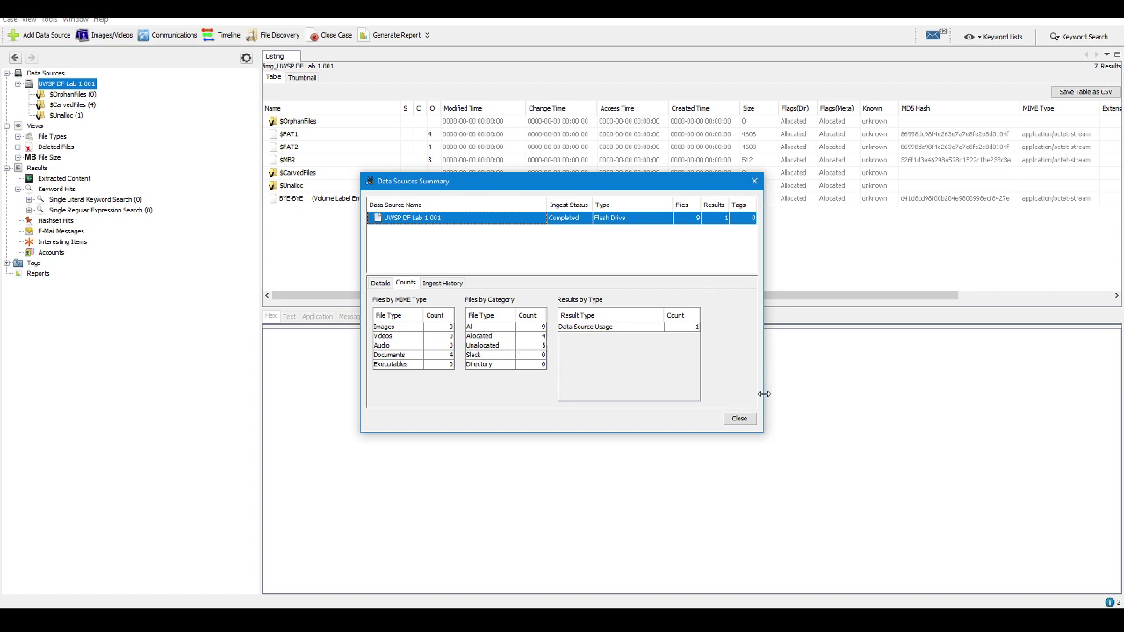
{"action": "left_click", "coordinate": [739, 419]}
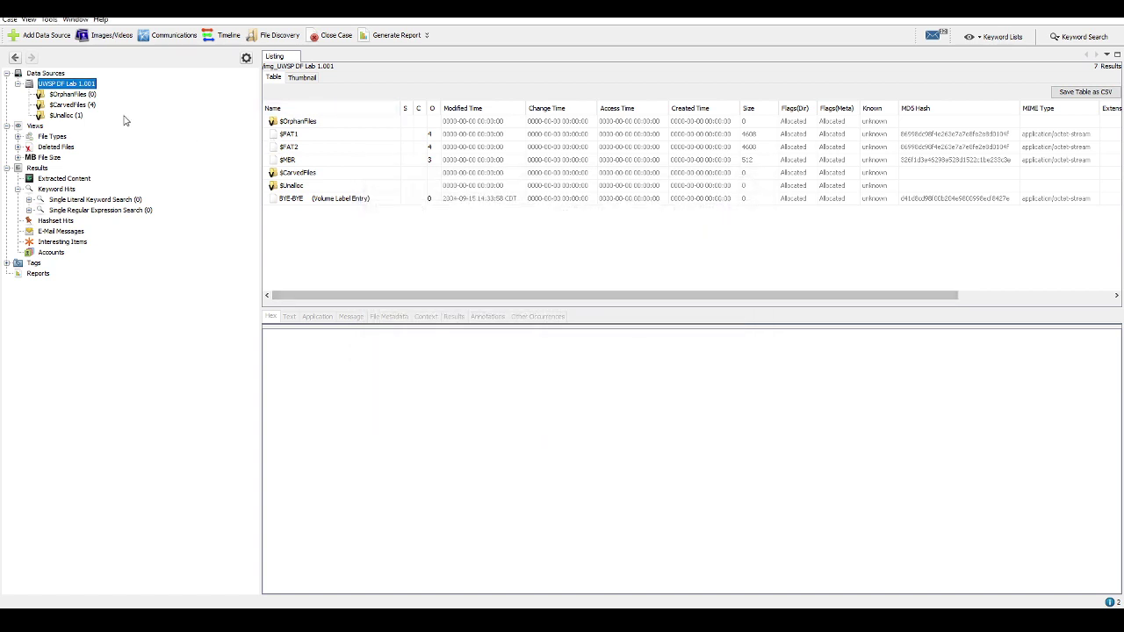
Open $CarvedFiles to list the four carved files: one .doc and three .xls
{"action": "left_click", "coordinate": [65, 95]}
{"action": "key", "text": "Down"}
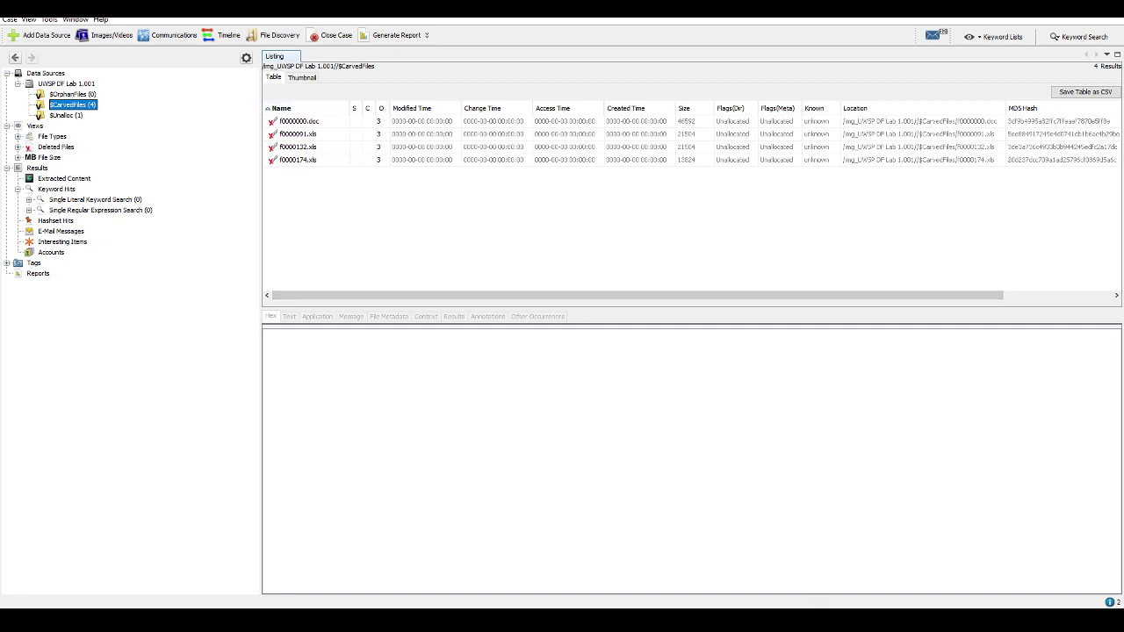
{"action": "key", "text": "alt+Tab"}
Insert 'all from formatted diskette' and replace 'unallocated' with 'others carved from diskette' in the file counts
{"action": "scroll", "coordinate": [300, 367], "scroll_direction": "up", "scroll_amount": 15}
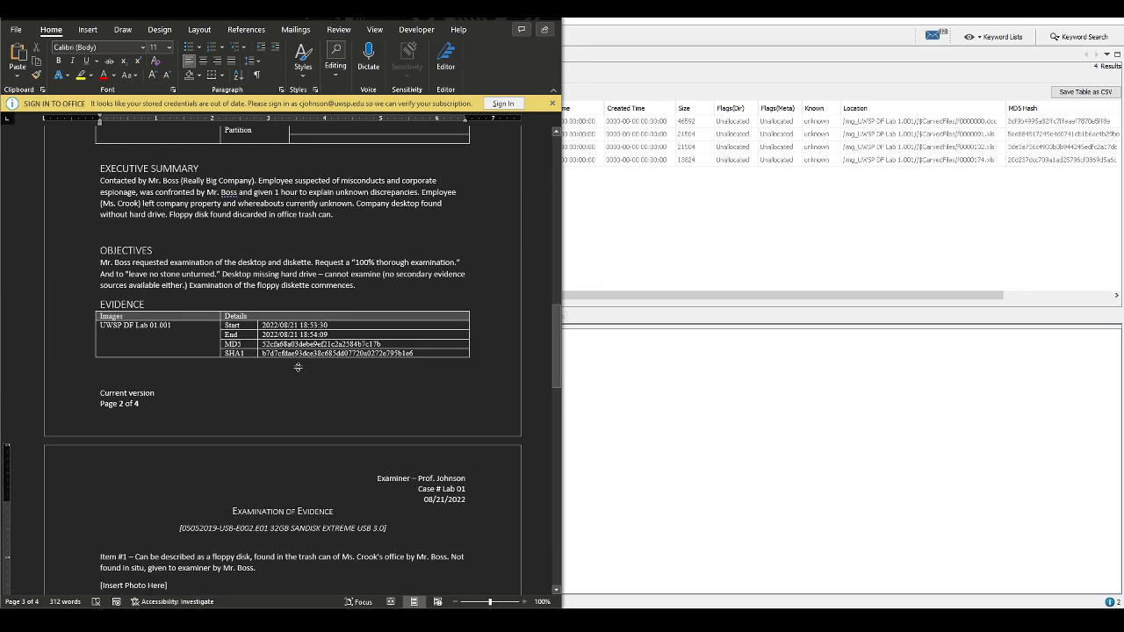
{"action": "scroll", "coordinate": [298, 373], "scroll_direction": "up", "scroll_amount": 10}
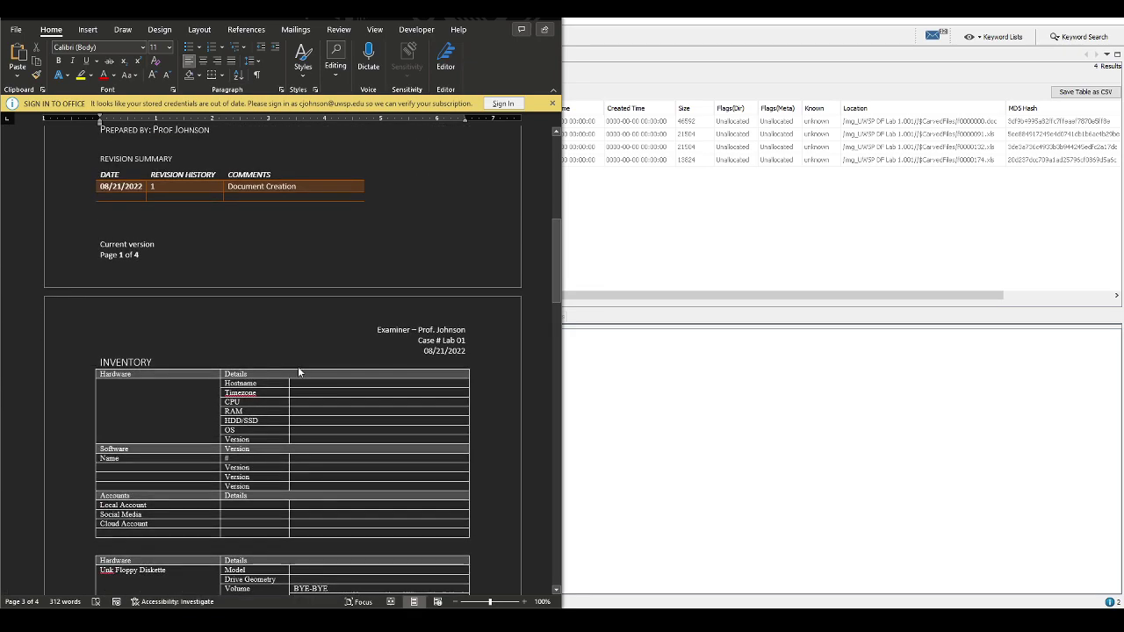
{"action": "scroll", "coordinate": [297, 373], "scroll_direction": "down", "scroll_amount": 8}
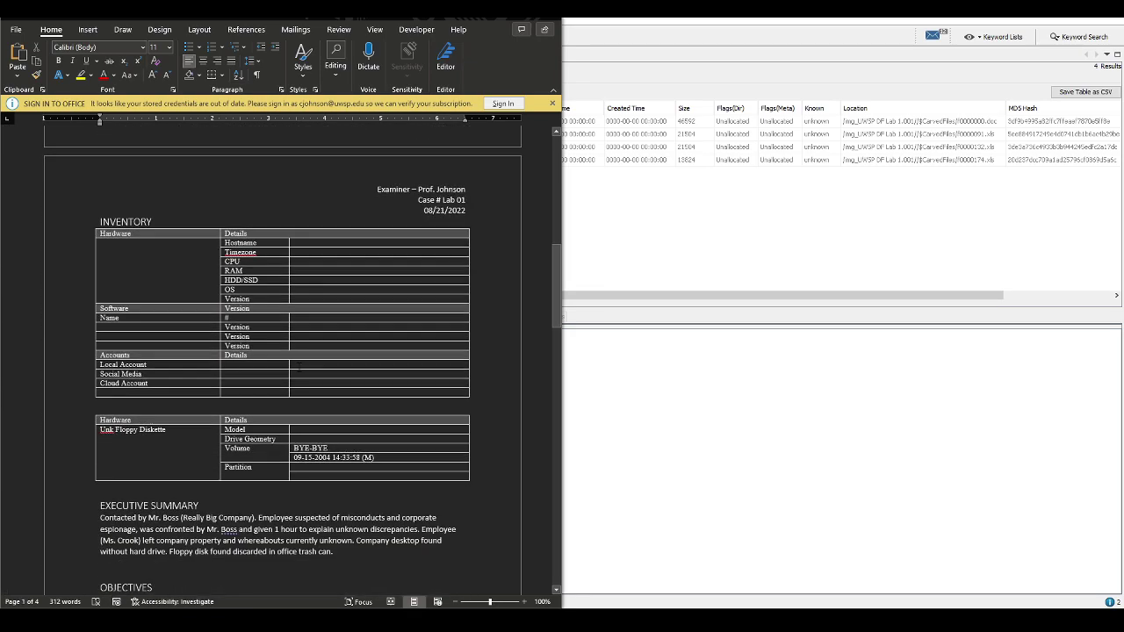
{"action": "scroll", "coordinate": [298, 363], "scroll_direction": "down", "scroll_amount": 10}
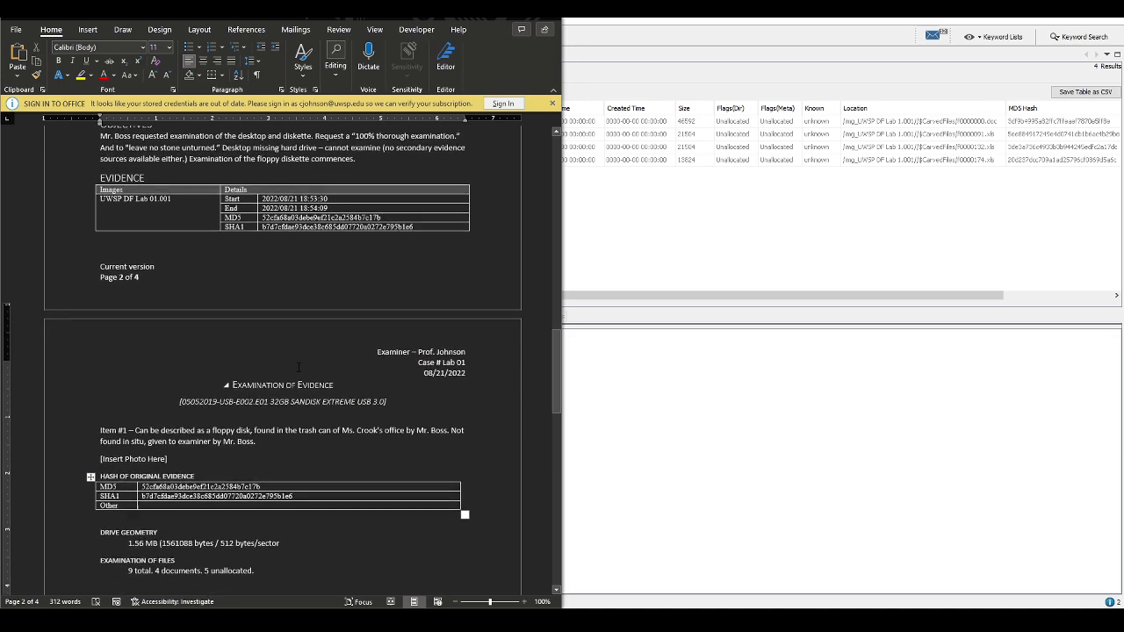
{"action": "scroll", "coordinate": [298, 367], "scroll_direction": "down", "scroll_amount": 3}
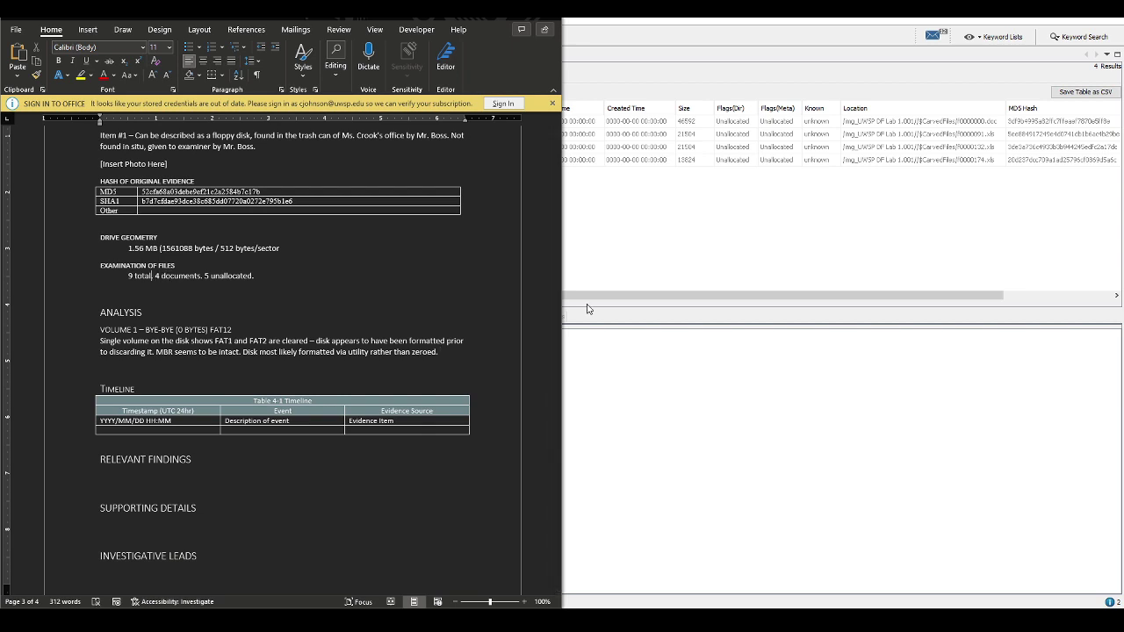
{"action": "type", "text": ", all from for"}
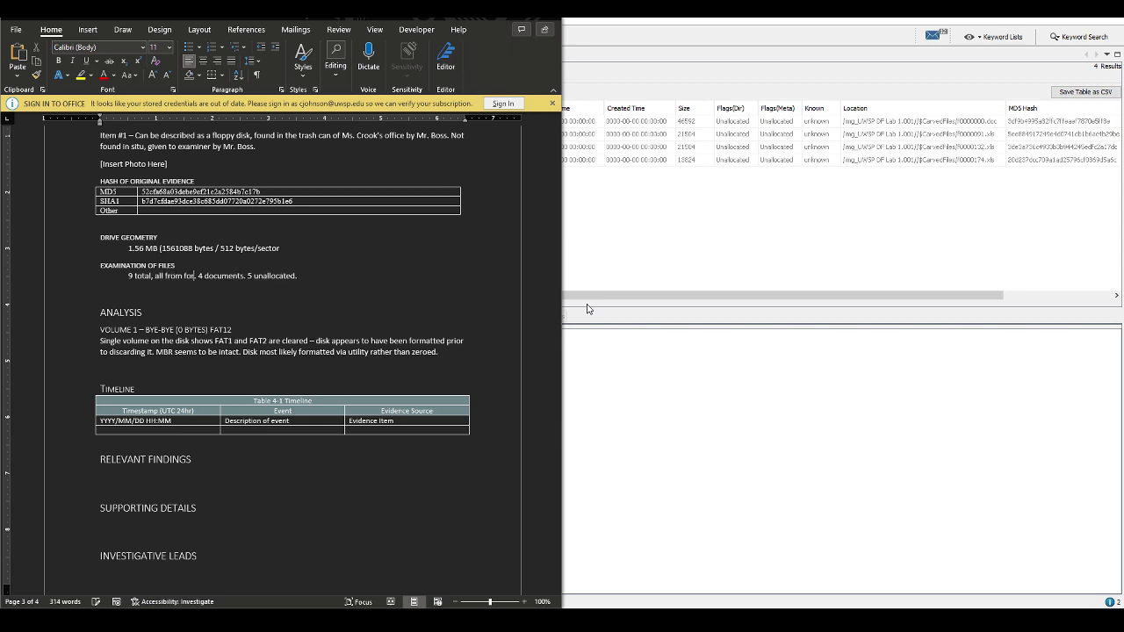
{"action": "type", "text": "matted"}
{"action": "key", "text": "Delete"}
{"action": "type", "text": "diskette"}
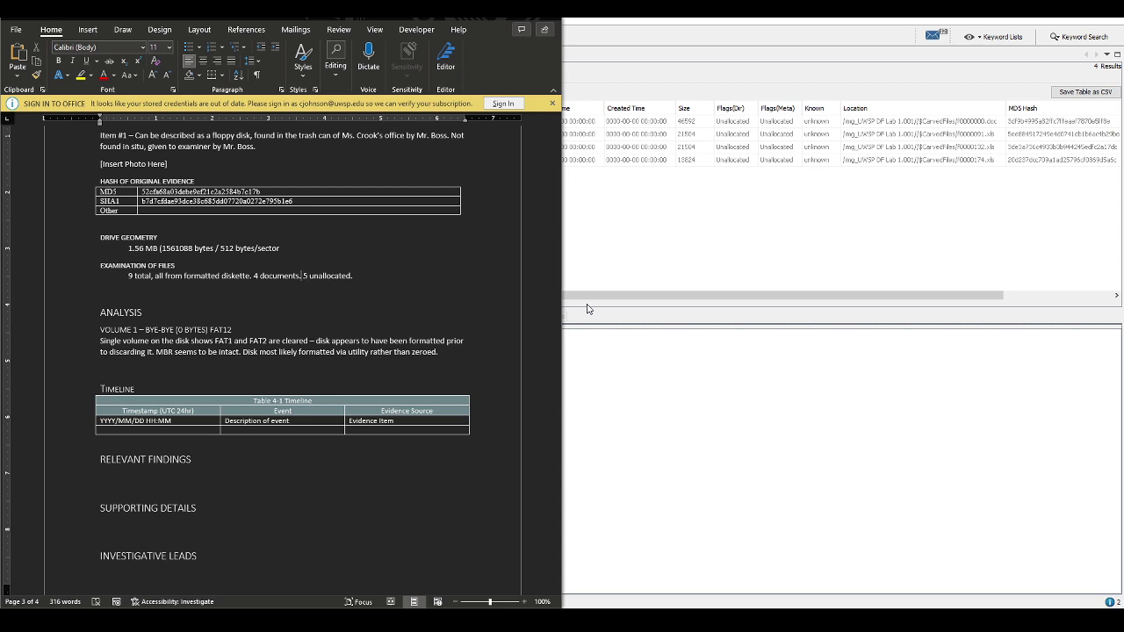
{"action": "type", "text": ","}
{"action": "key", "text": "BackSpace"}
{"action": "key", "text": "BackSpace"}
{"action": "key", "text": "BackSpace"}
{"action": "key", "text": "BackSpace"}
{"action": "key", "text": "BackSpace"}
{"action": "key", "text": "BackSpace"}
{"action": "key", "text": "BackSpace"}
{"action": "key", "text": "BackSpace"}
{"action": "key", "text": "BackSpace"}
{"action": "key", "text": "BackSpace"}
{"action": "type", "text": "others carved from disket"}
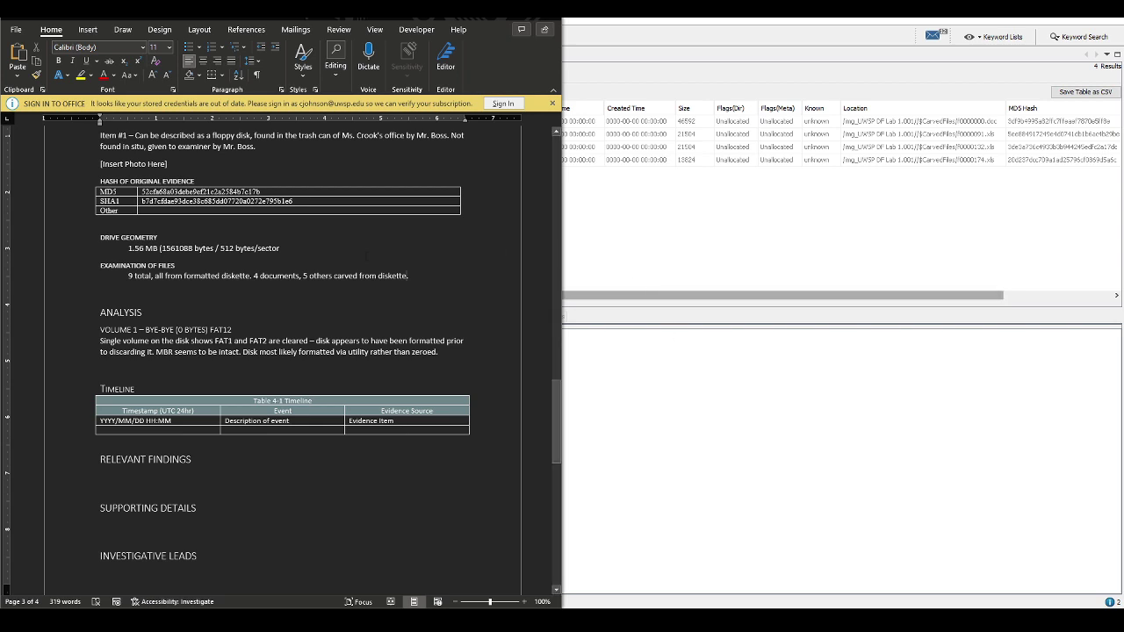
Read carved f0000000.doc's Magna Carta indexed text, then list the UWSP DF Lab 1.001 root entries
{"action": "left_click", "coordinate": [623, 181]}
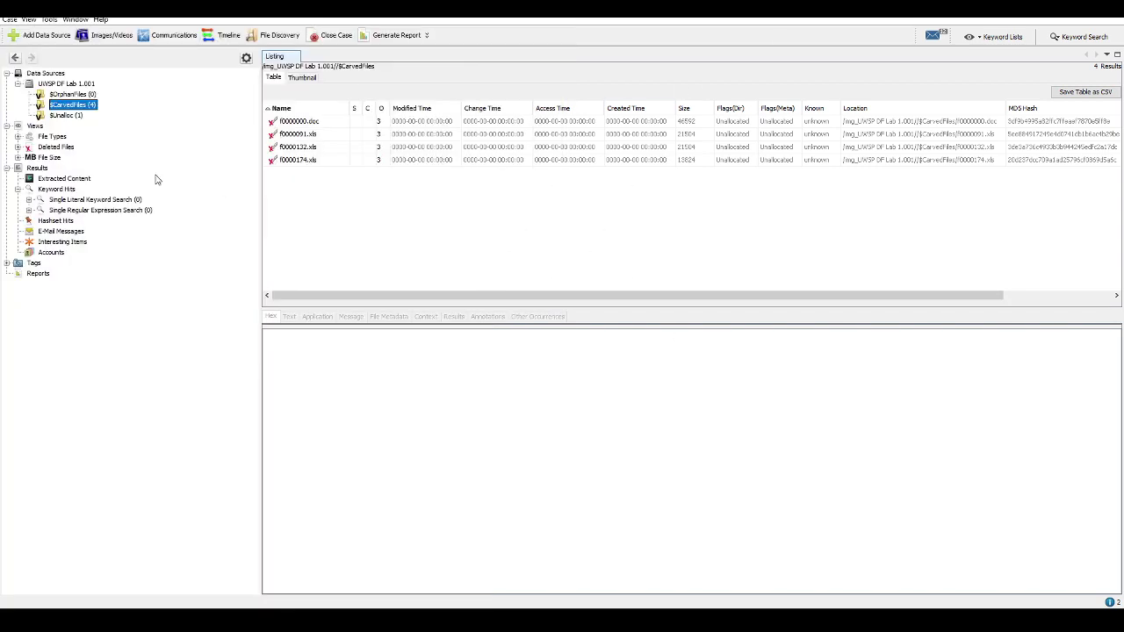
{"action": "left_click", "coordinate": [296, 123]}
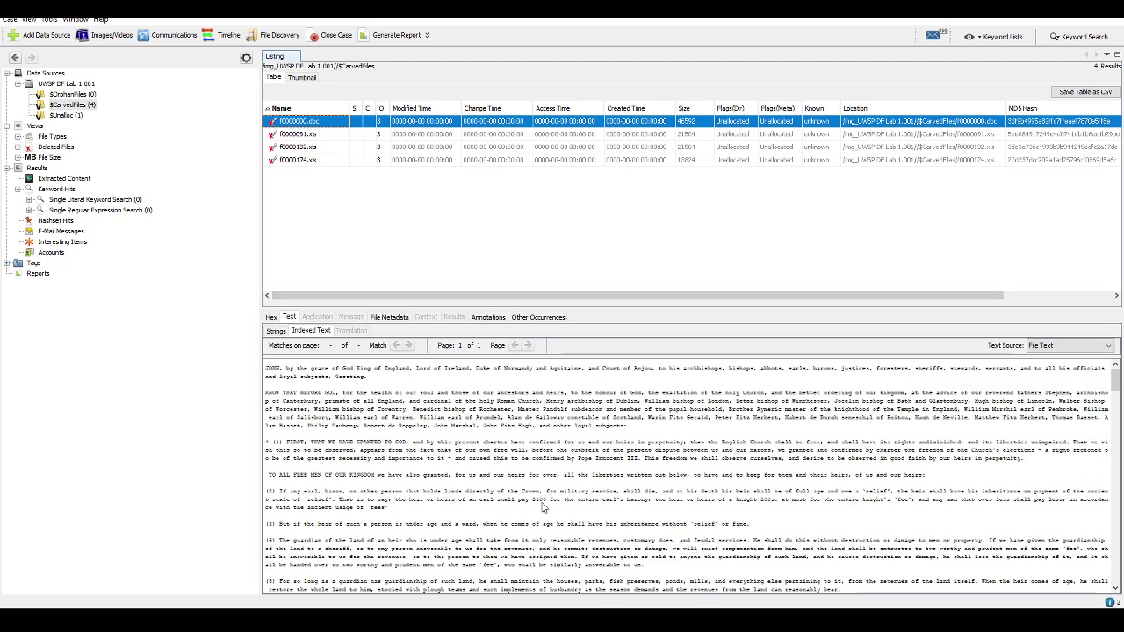
{"action": "scroll", "coordinate": [546, 505], "scroll_direction": "down", "scroll_amount": 5}
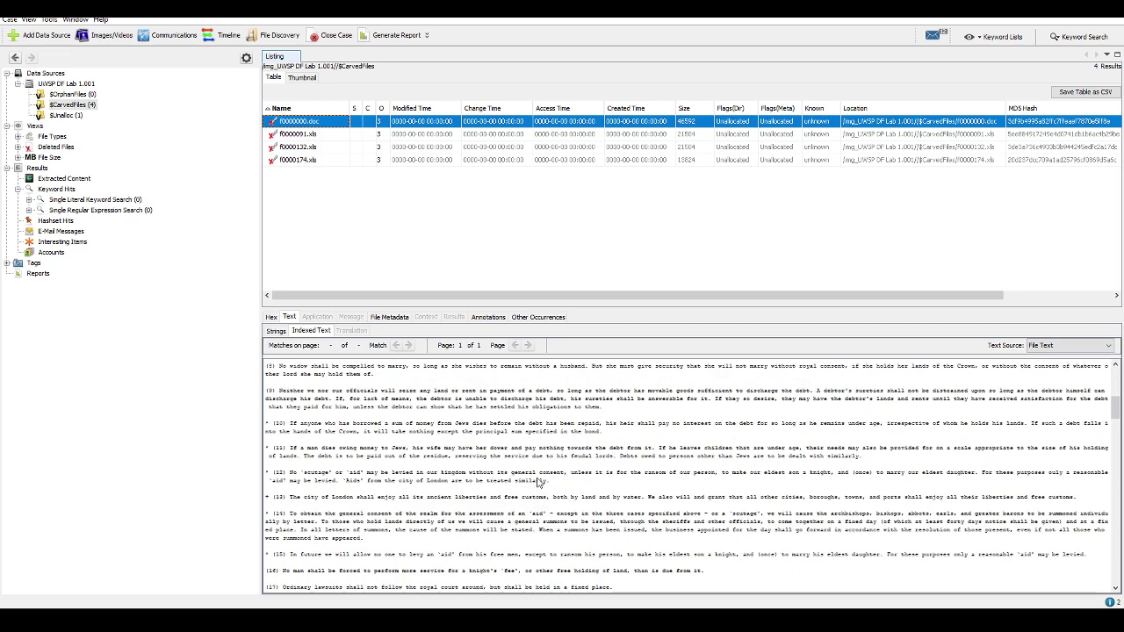
{"action": "scroll", "coordinate": [538, 466], "scroll_direction": "down", "scroll_amount": 5}
{"action": "scroll", "coordinate": [537, 466], "scroll_direction": "down", "scroll_amount": 10}
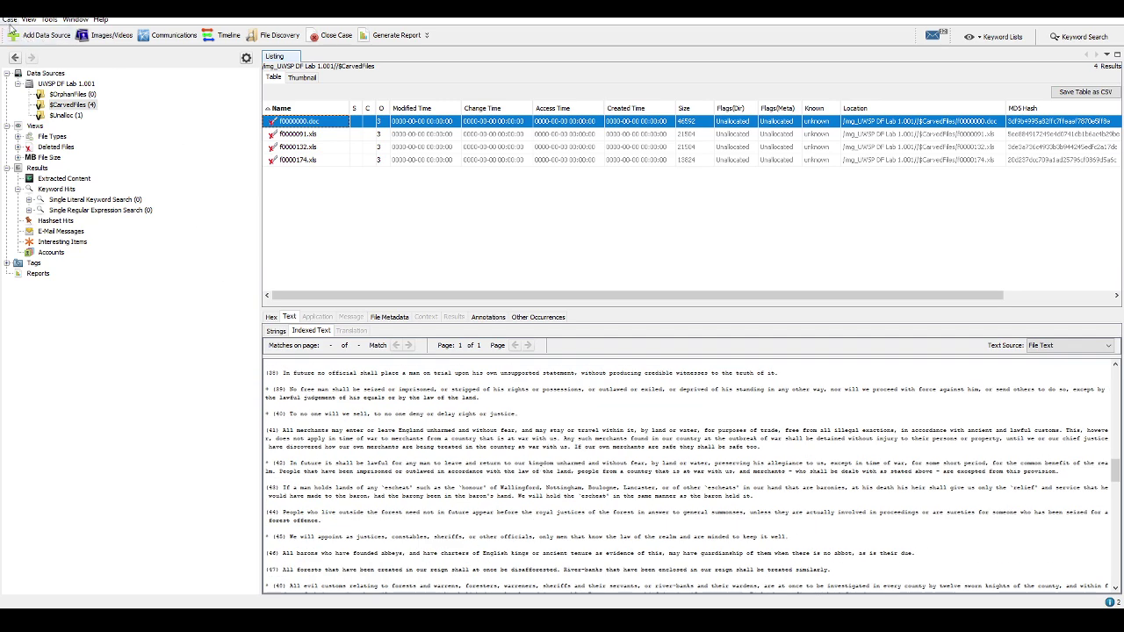
{"action": "right_click", "coordinate": [72, 84]}
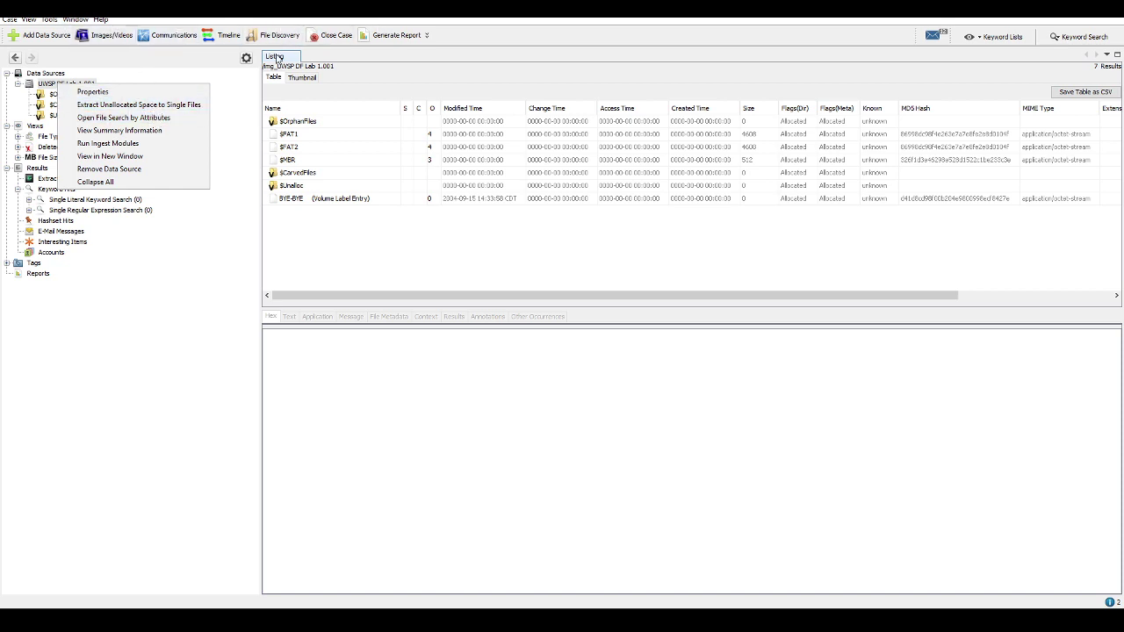
Generate a Files – Text (comma delimited) report with all columns, saved as file-report.txt
{"action": "left_click", "coordinate": [427, 38]}
{"action": "left_click", "coordinate": [427, 38]}
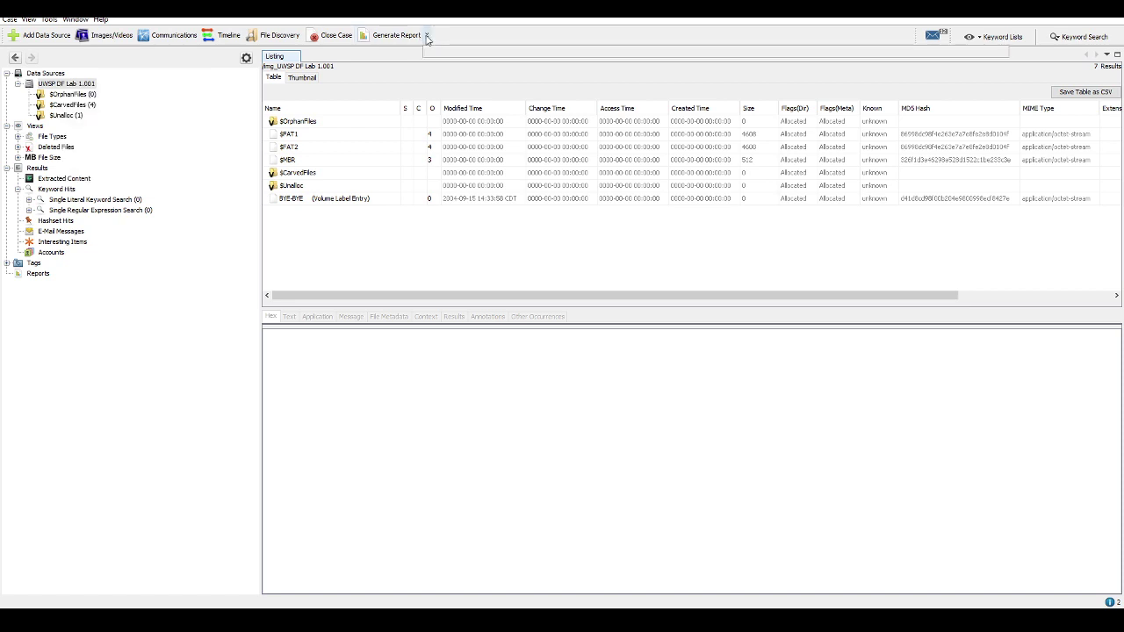
{"action": "left_click", "coordinate": [407, 35]}
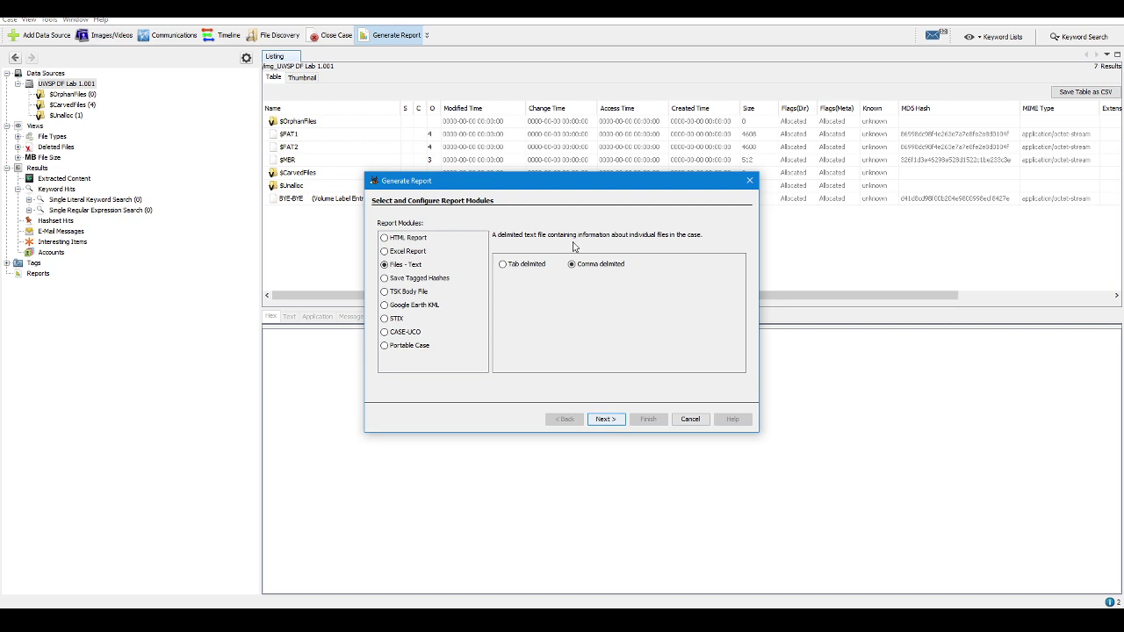
{"action": "left_click", "coordinate": [606, 419]}
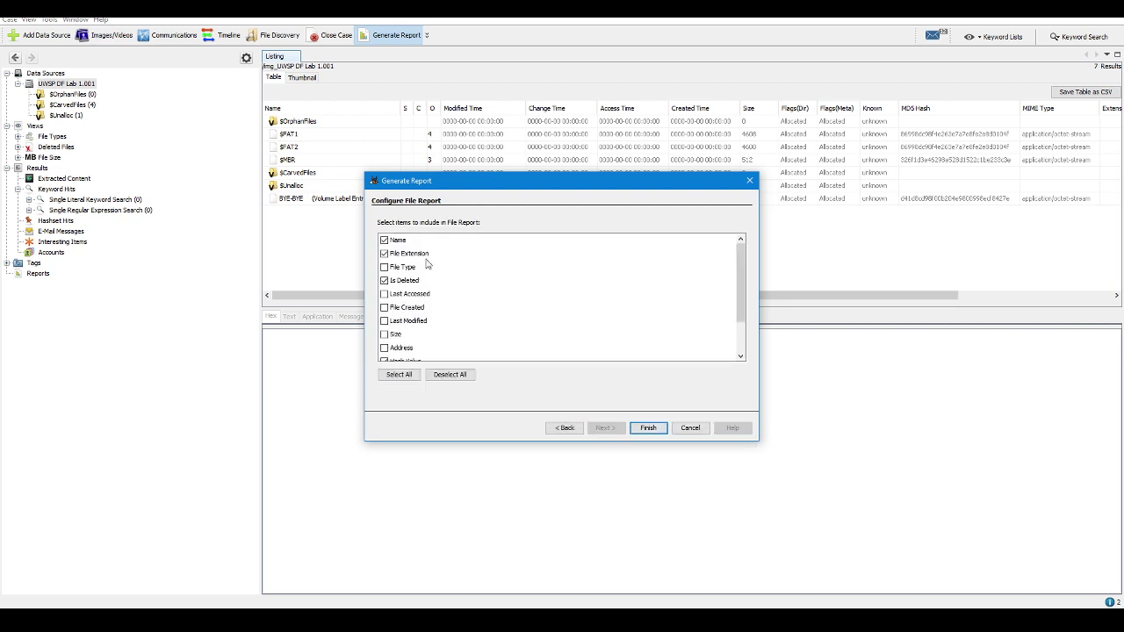
{"action": "left_click", "coordinate": [385, 267]}
{"action": "left_click", "coordinate": [409, 375]}
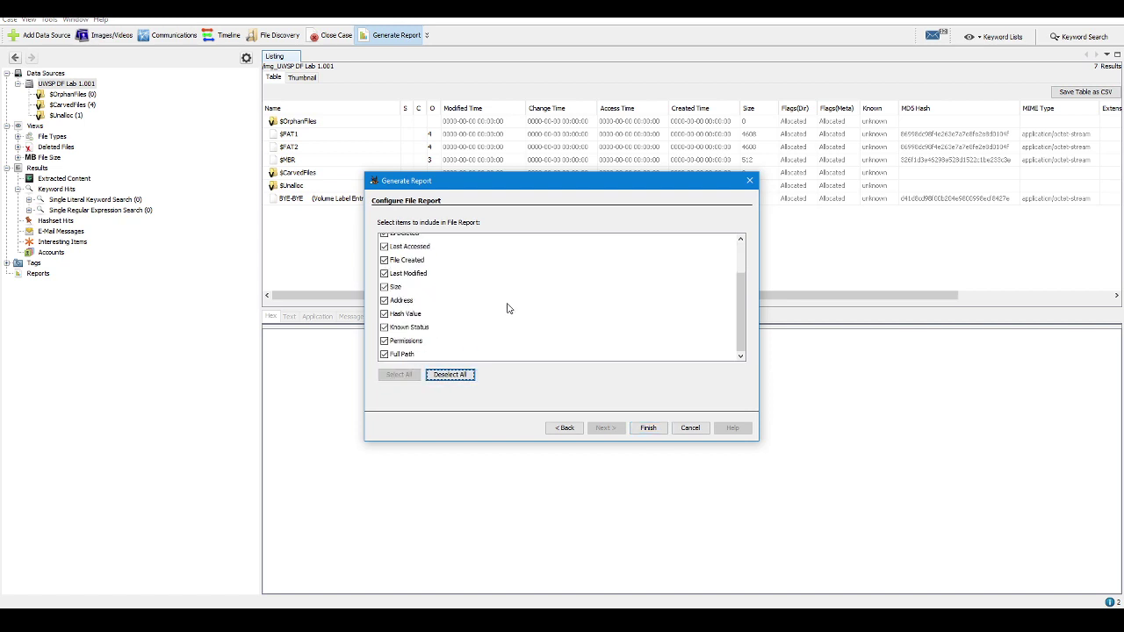
{"action": "scroll", "coordinate": [507, 308], "scroll_direction": "up", "scroll_amount": 2}
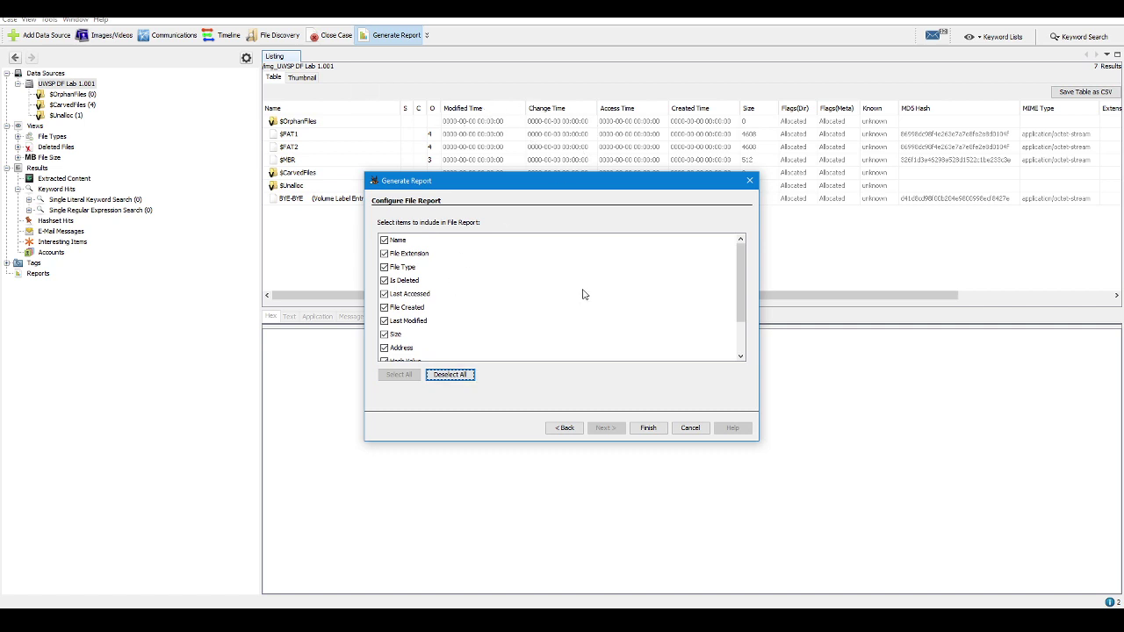
{"action": "left_click", "coordinate": [648, 428]}
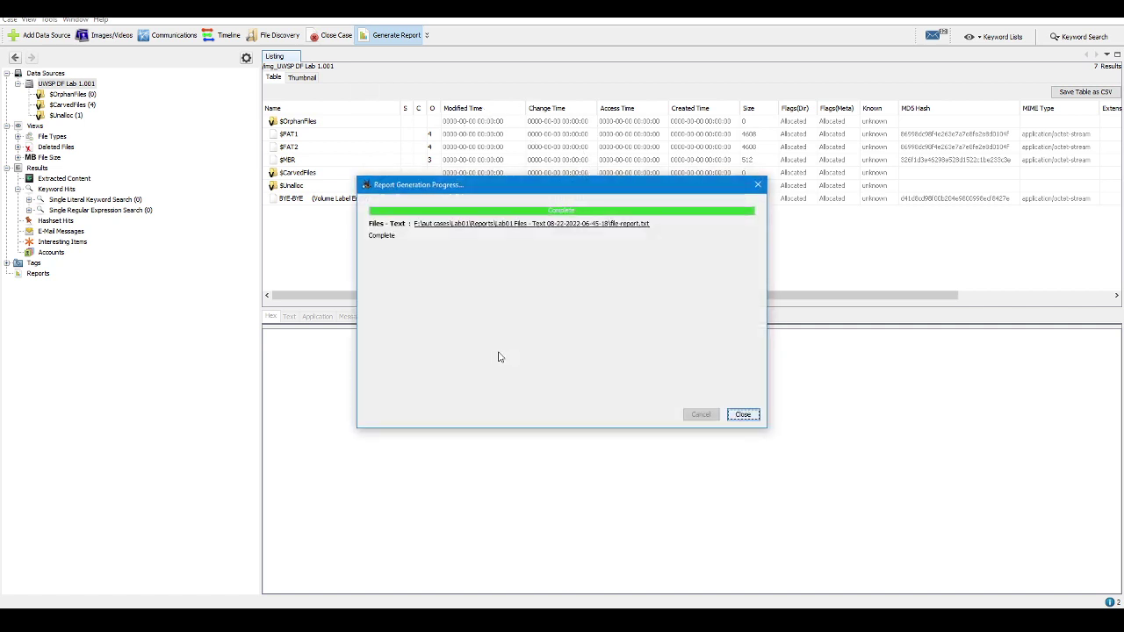
Open file-report.txt in Notepad, select the f0000000.doc row, and close the progress window
{"action": "left_click", "coordinate": [582, 224]}
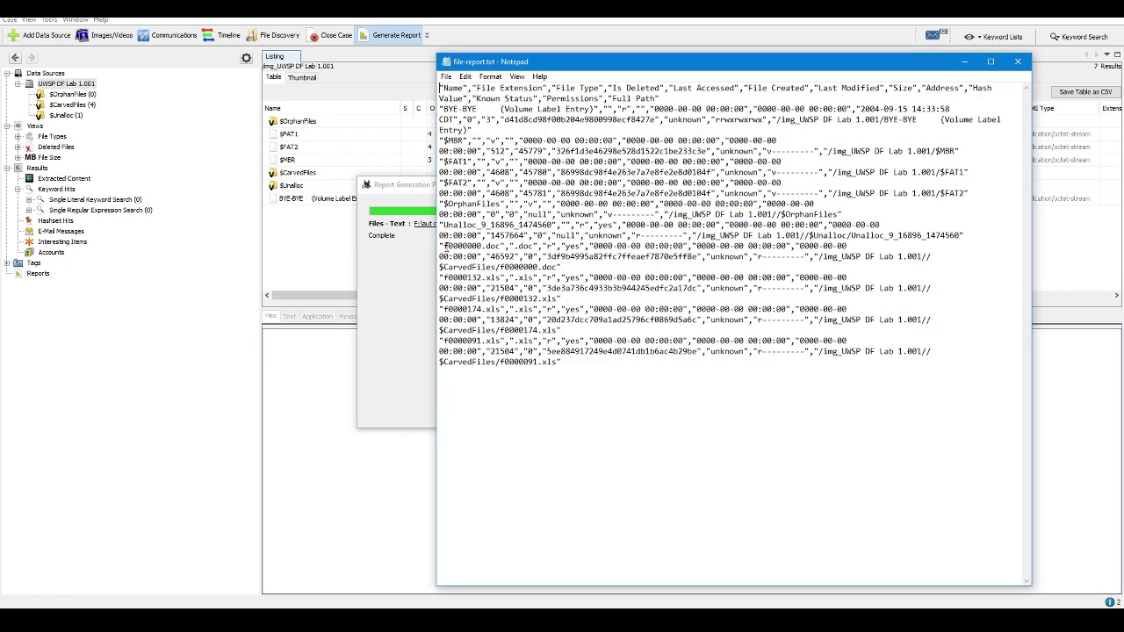
{"action": "left_click_drag", "start_coordinate": [441, 247], "coordinate": [553, 247]}
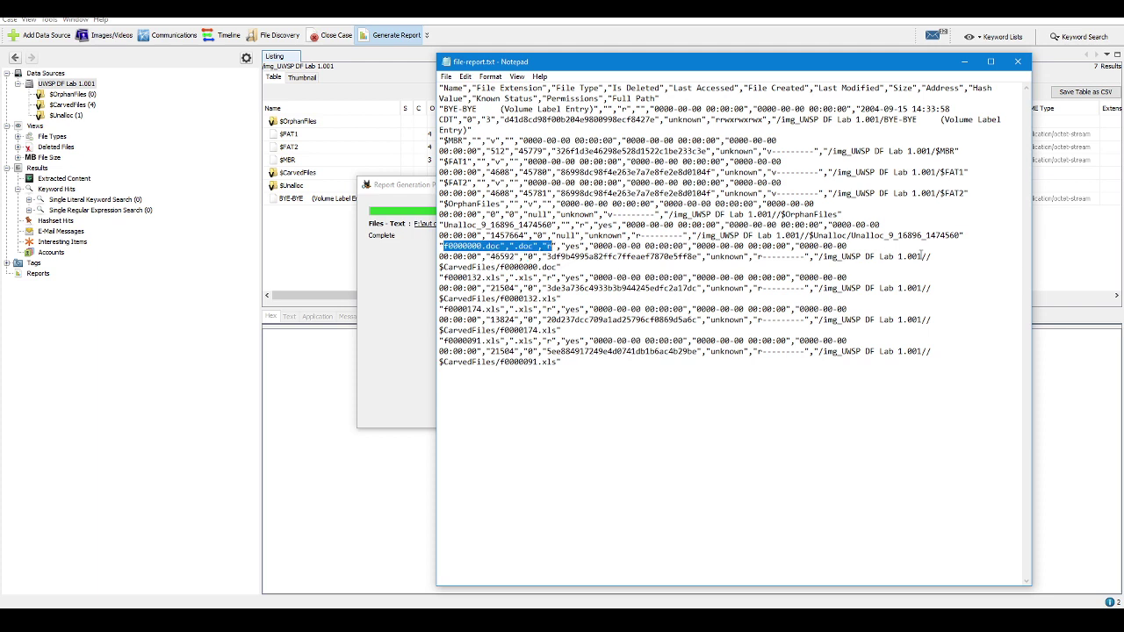
{"action": "left_click_drag", "start_coordinate": [933, 256], "coordinate": [432, 246]}
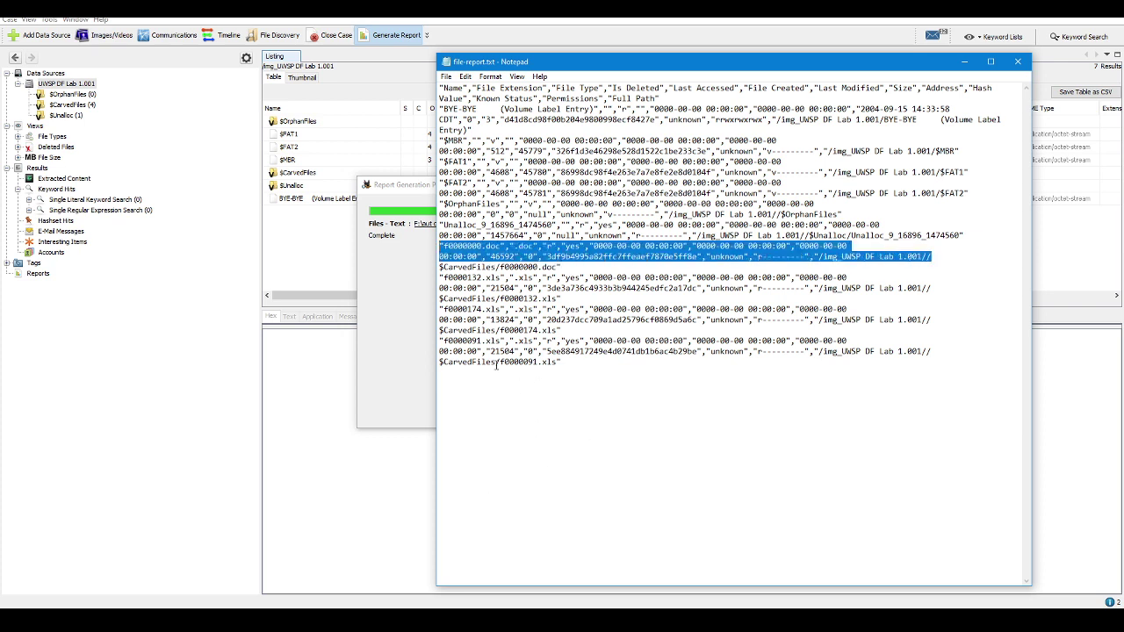
{"action": "left_click", "coordinate": [412, 368]}
{"action": "left_click", "coordinate": [746, 415]}
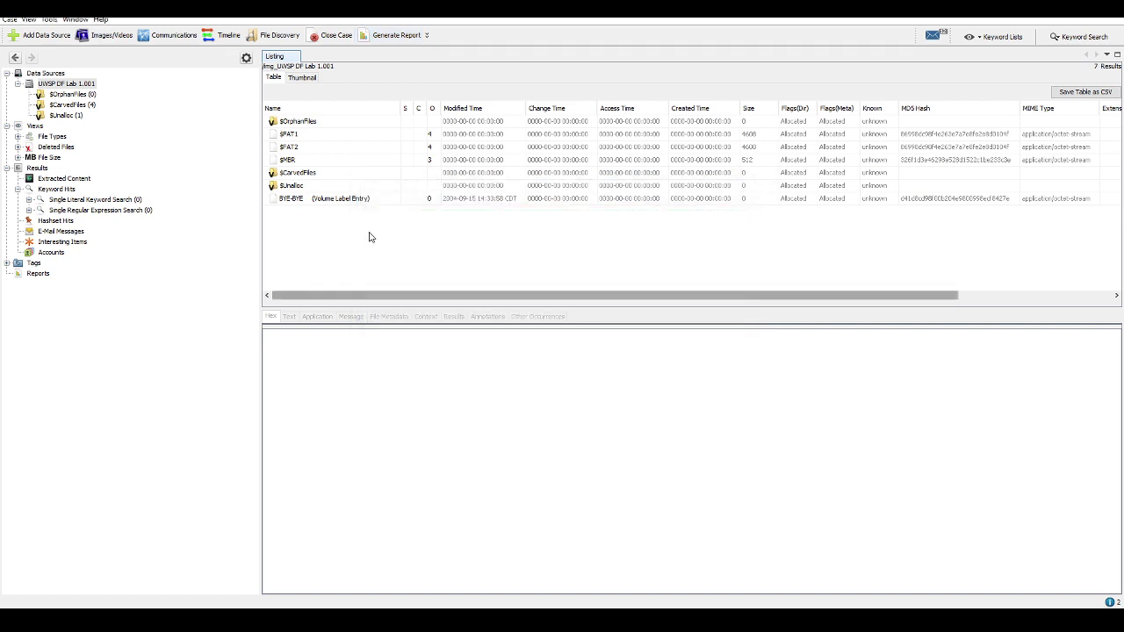
Scroll through f0000000.doc's indexed text in $CarvedFiles: Magna Carta, Microsoft Word 8.0
{"action": "left_click", "coordinate": [73, 105]}
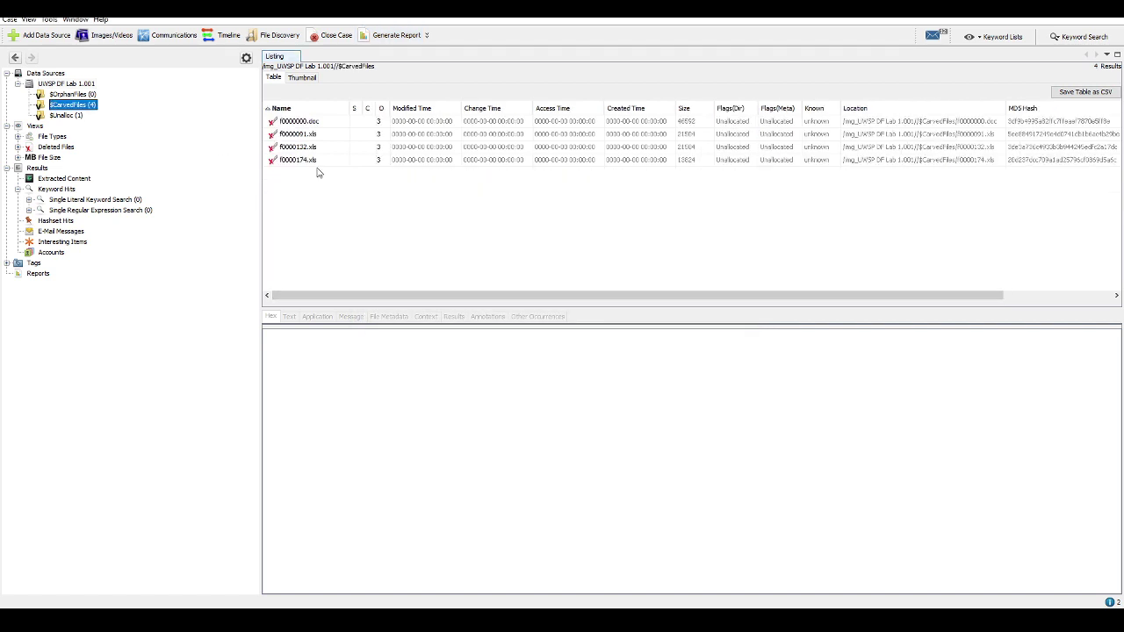
{"action": "left_click", "coordinate": [301, 121]}
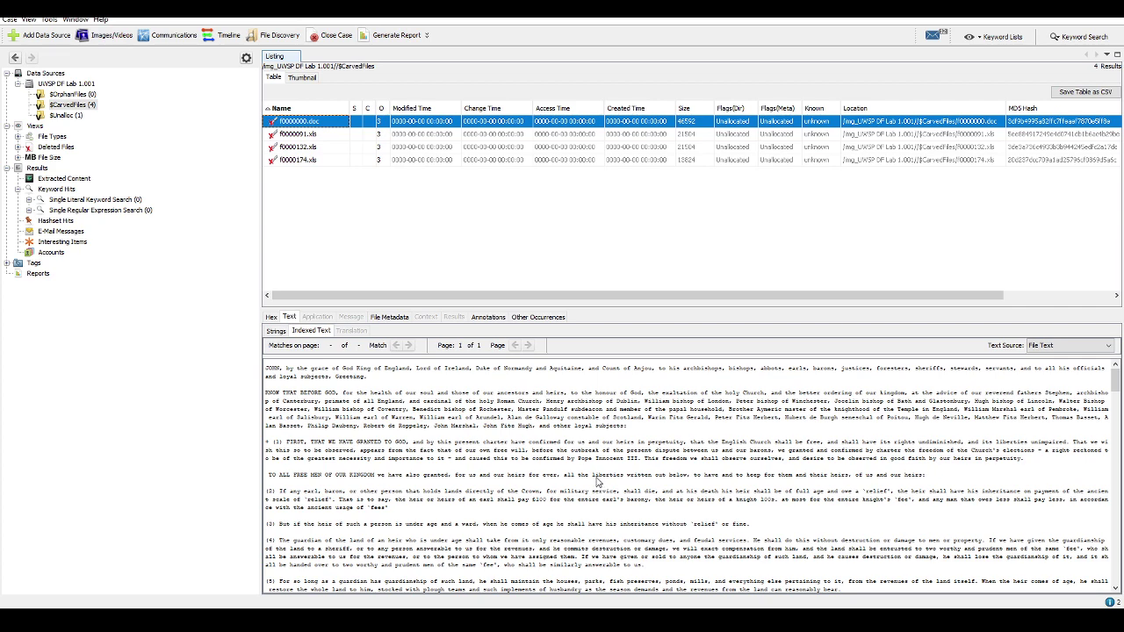
{"action": "scroll", "coordinate": [597, 482], "scroll_direction": "down", "scroll_amount": 10}
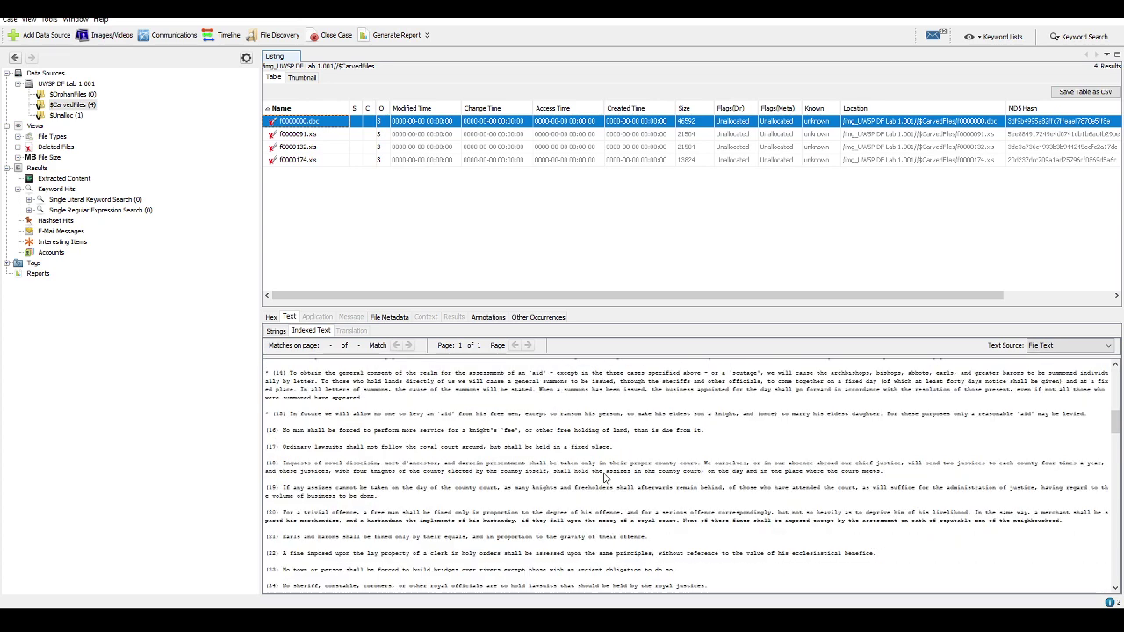
{"action": "scroll", "coordinate": [604, 478], "scroll_direction": "down", "scroll_amount": 20}
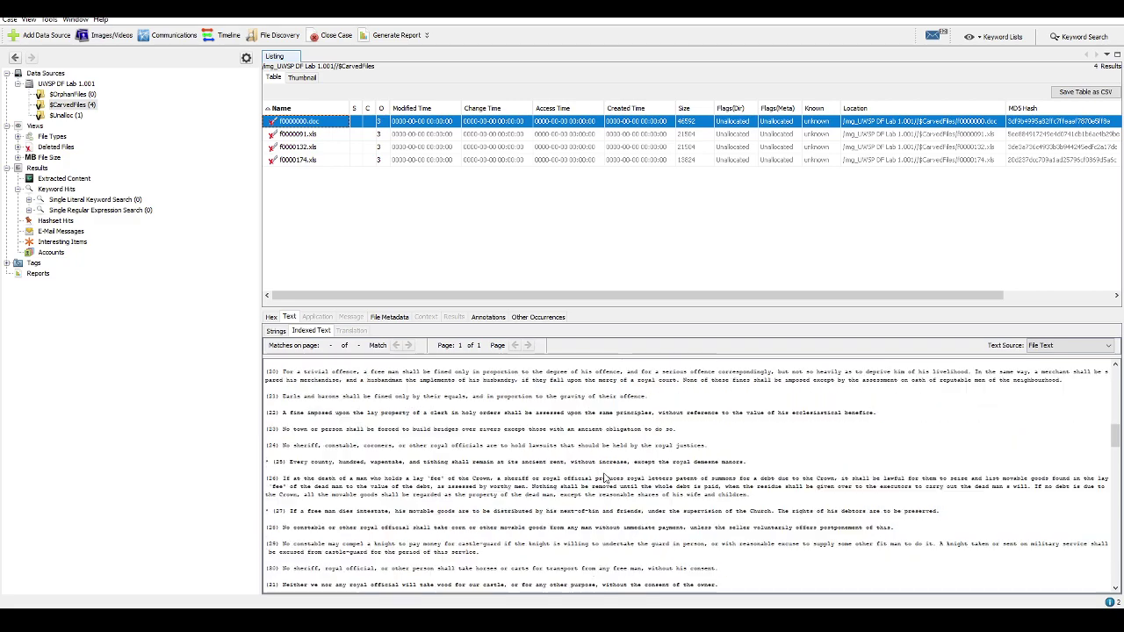
{"action": "scroll", "coordinate": [604, 478], "scroll_direction": "down", "scroll_amount": 15}
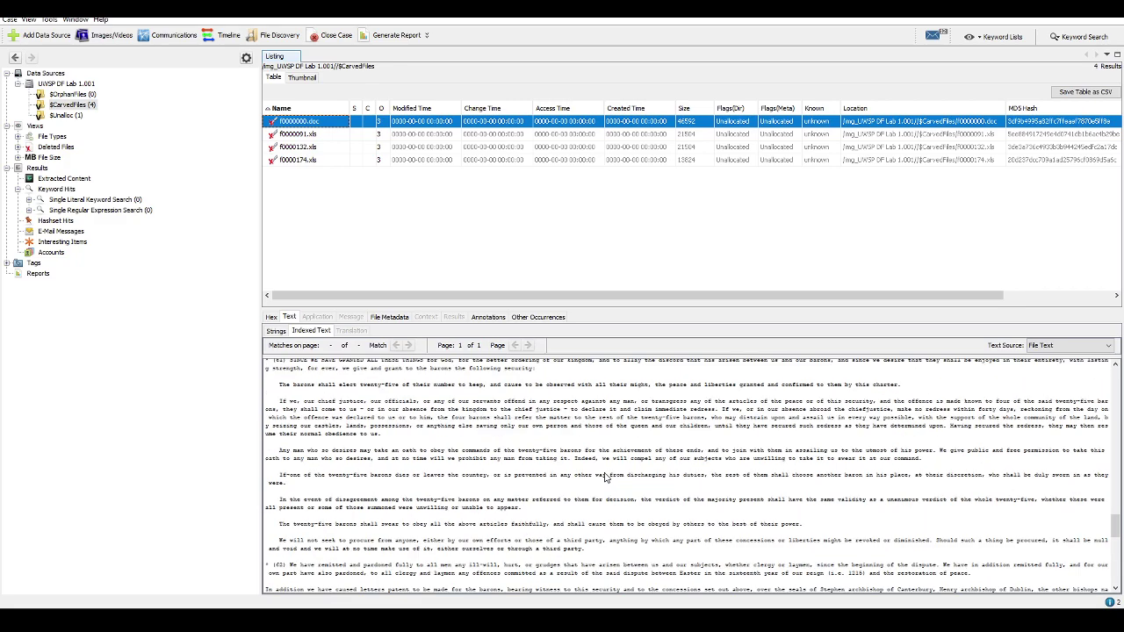
{"action": "scroll", "coordinate": [604, 479], "scroll_direction": "up", "scroll_amount": 12}
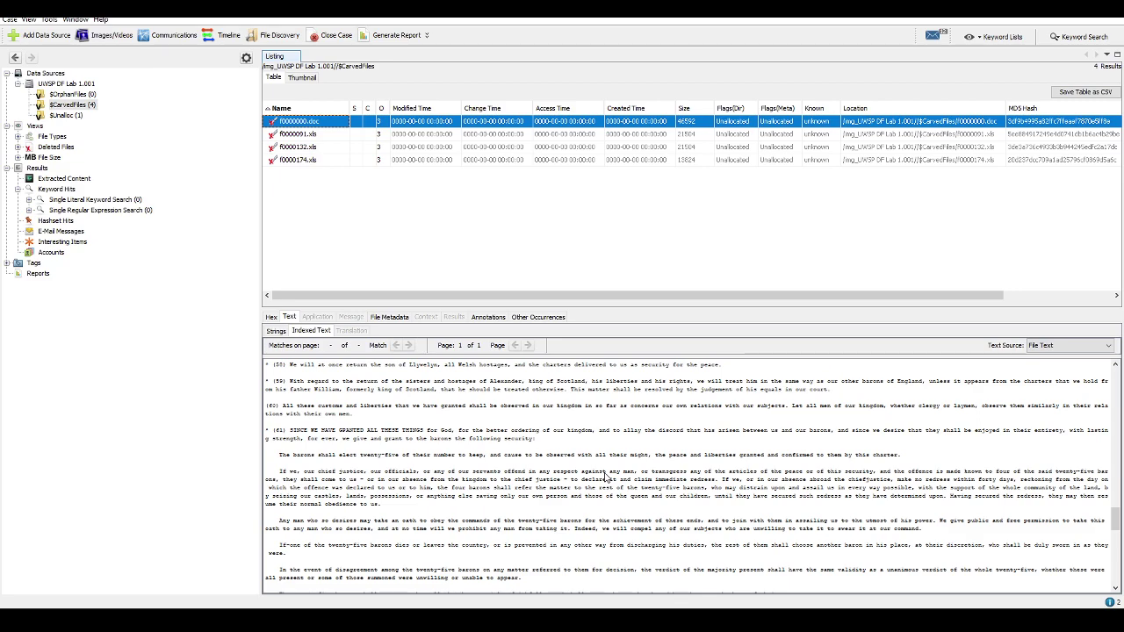
{"action": "scroll", "coordinate": [604, 478], "scroll_direction": "up", "scroll_amount": 12}
{"action": "scroll", "coordinate": [604, 479], "scroll_direction": "up", "scroll_amount": 10}
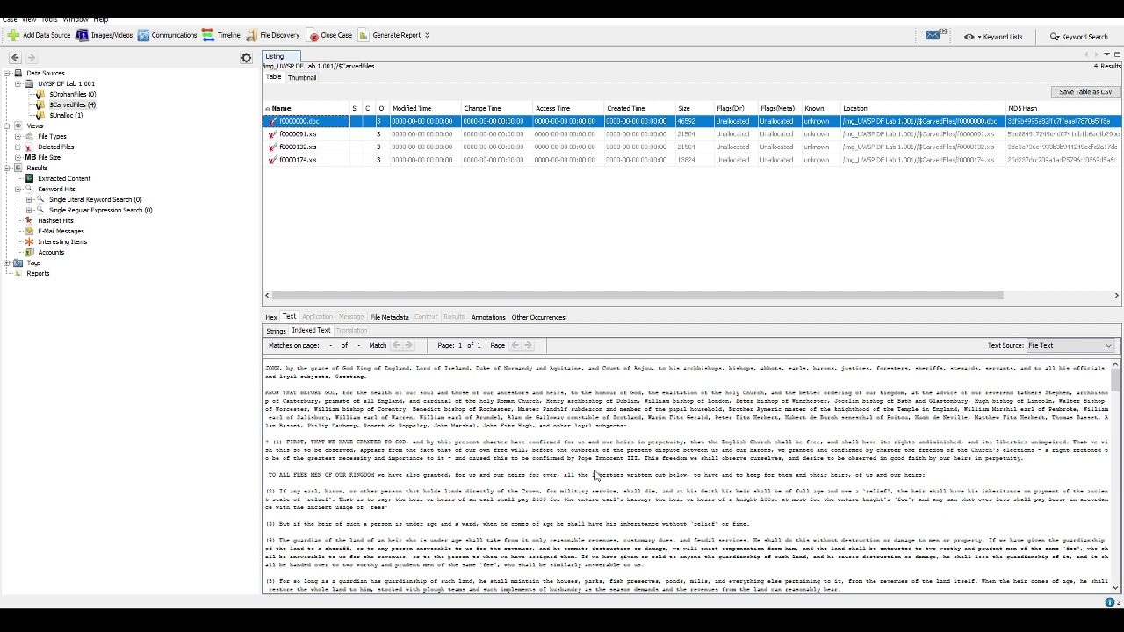
{"action": "scroll", "coordinate": [590, 474], "scroll_direction": "down", "scroll_amount": 15}
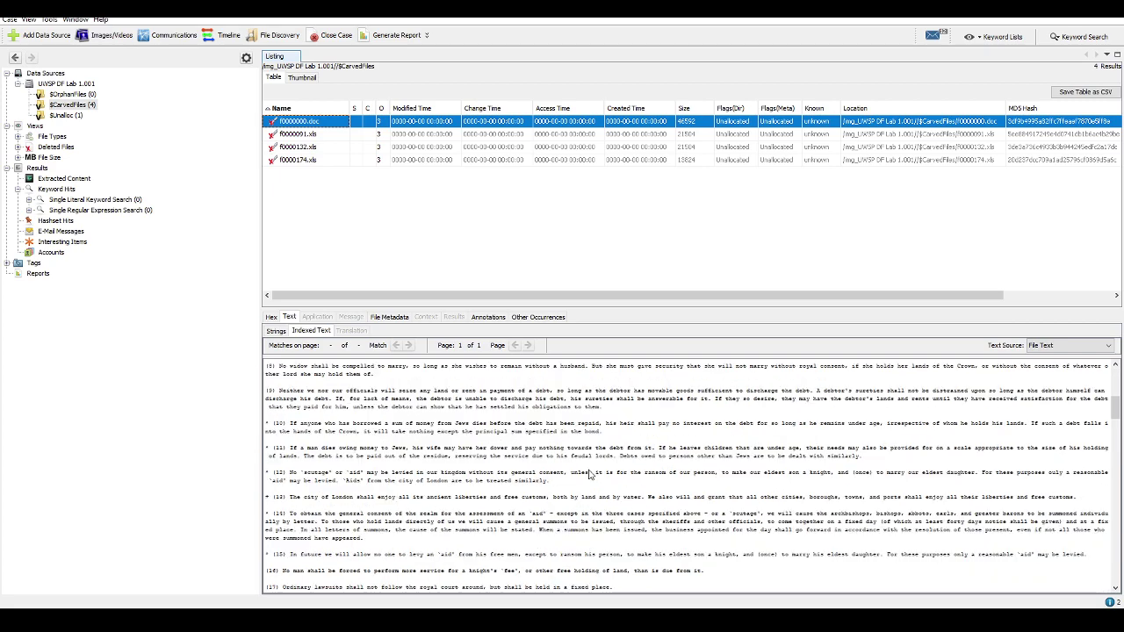
{"action": "scroll", "coordinate": [586, 472], "scroll_direction": "up", "scroll_amount": 15}
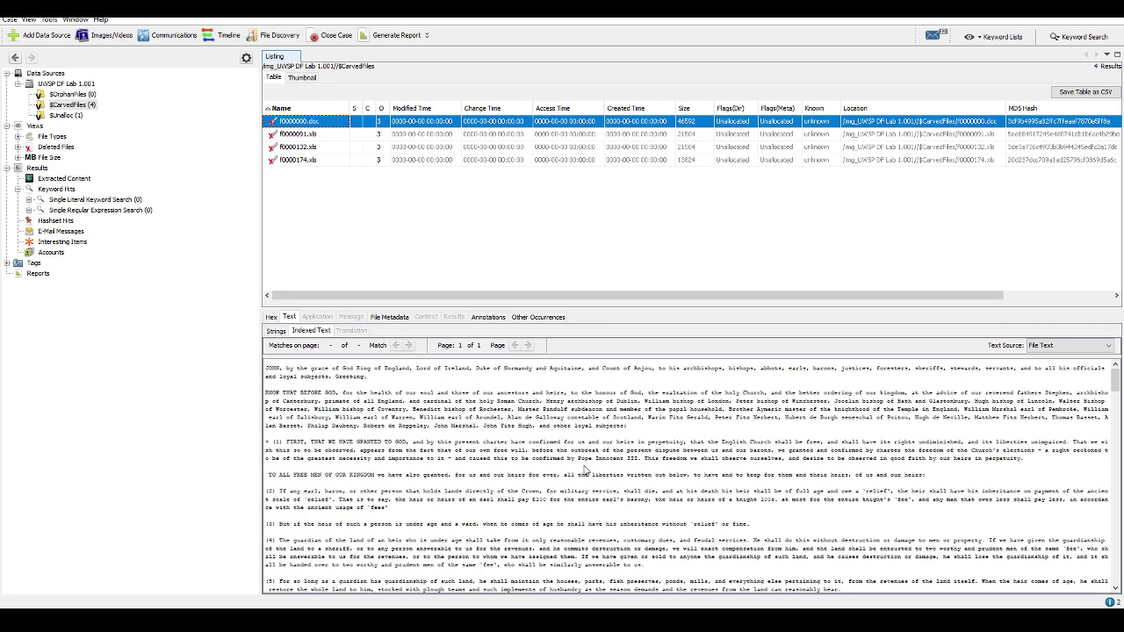
Compare f0000091.xls's text, then return to f0000000.doc's metadata (7 pages, 8652 words)
{"action": "left_click", "coordinate": [332, 137]}
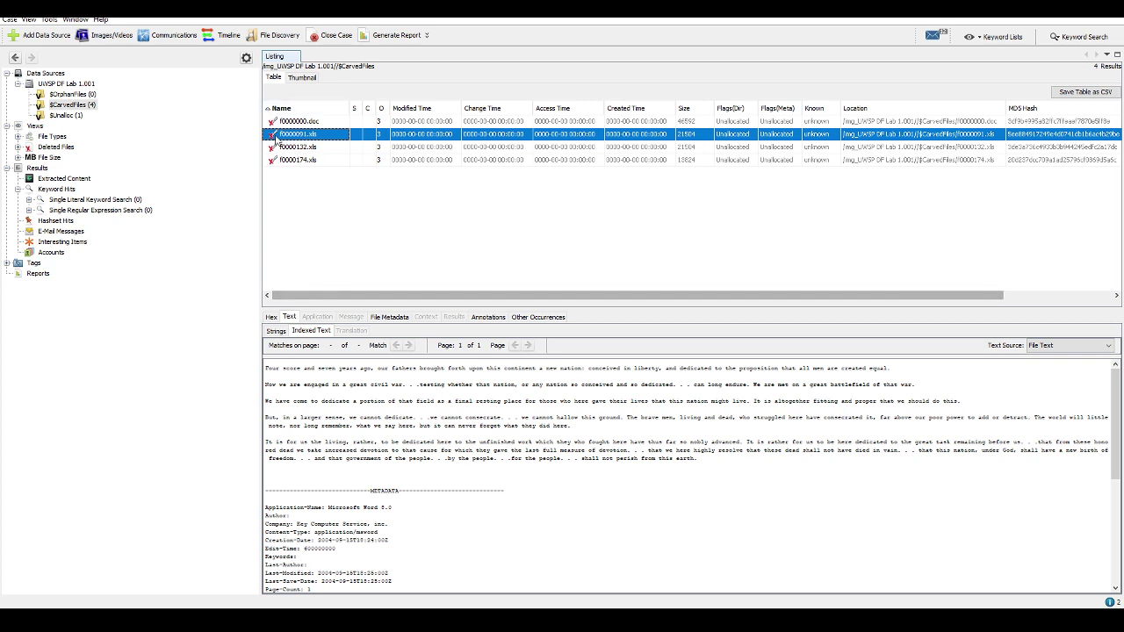
{"action": "scroll", "coordinate": [499, 483], "scroll_direction": "down", "scroll_amount": 5}
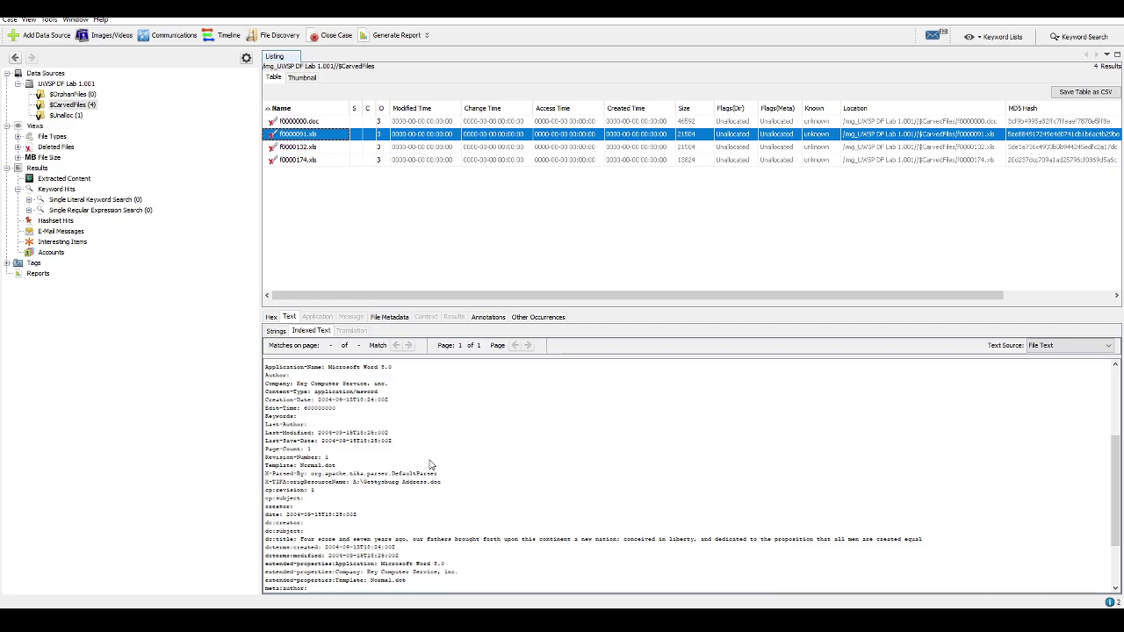
{"action": "left_click", "coordinate": [298, 121]}
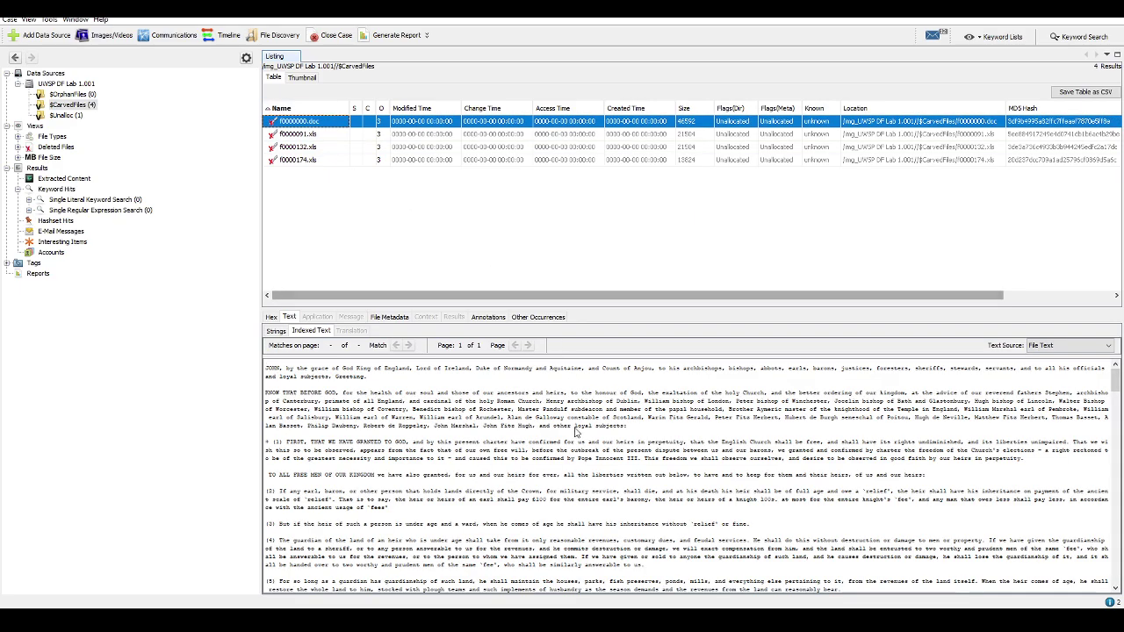
{"action": "scroll", "coordinate": [572, 450], "scroll_direction": "down", "scroll_amount": 10}
{"action": "scroll", "coordinate": [572, 451], "scroll_direction": "down", "scroll_amount": 10}
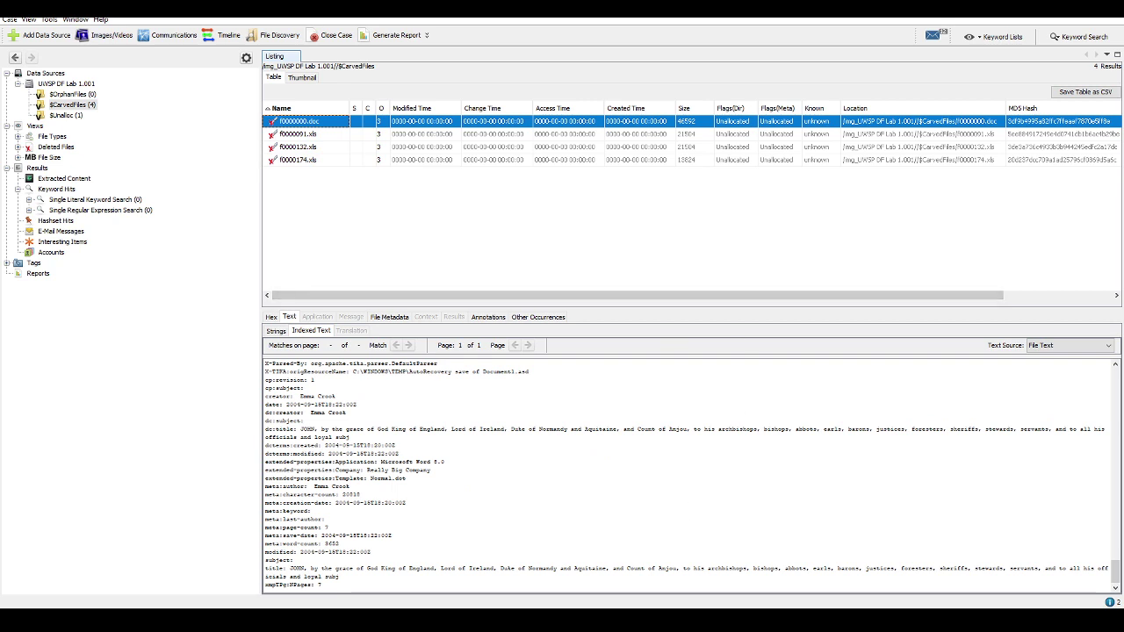
Add a 'File Analysis' subheading in the Heading 4 style below the volume analysis, with an empty paragraph beneath it
{"action": "mouse_move", "coordinate": [703, 622]}
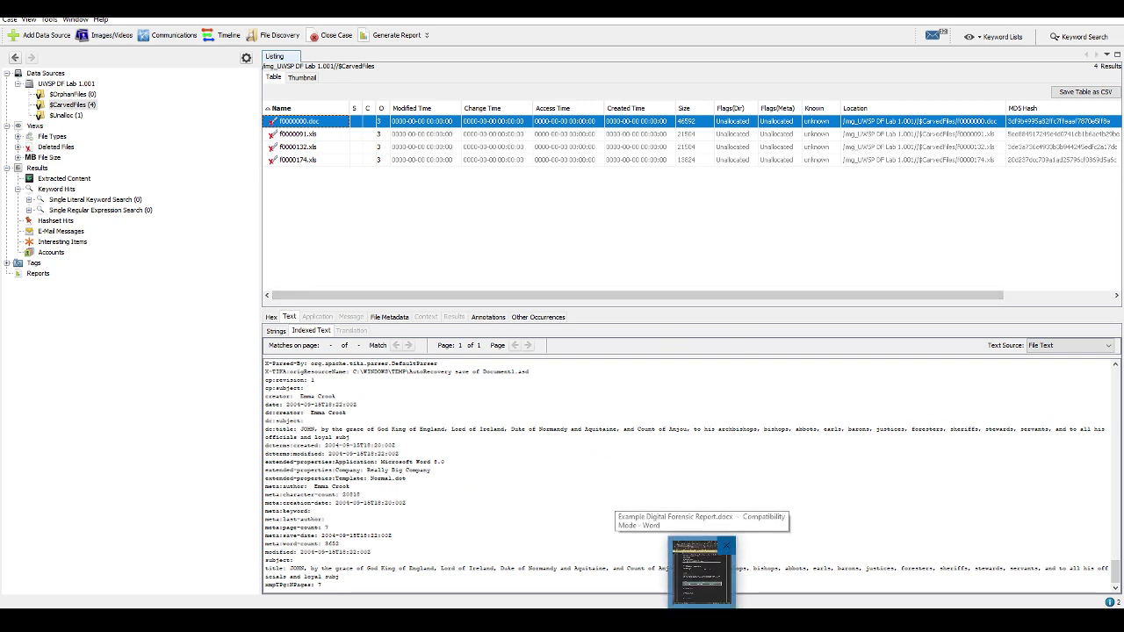
{"action": "left_click", "coordinate": [702, 571]}
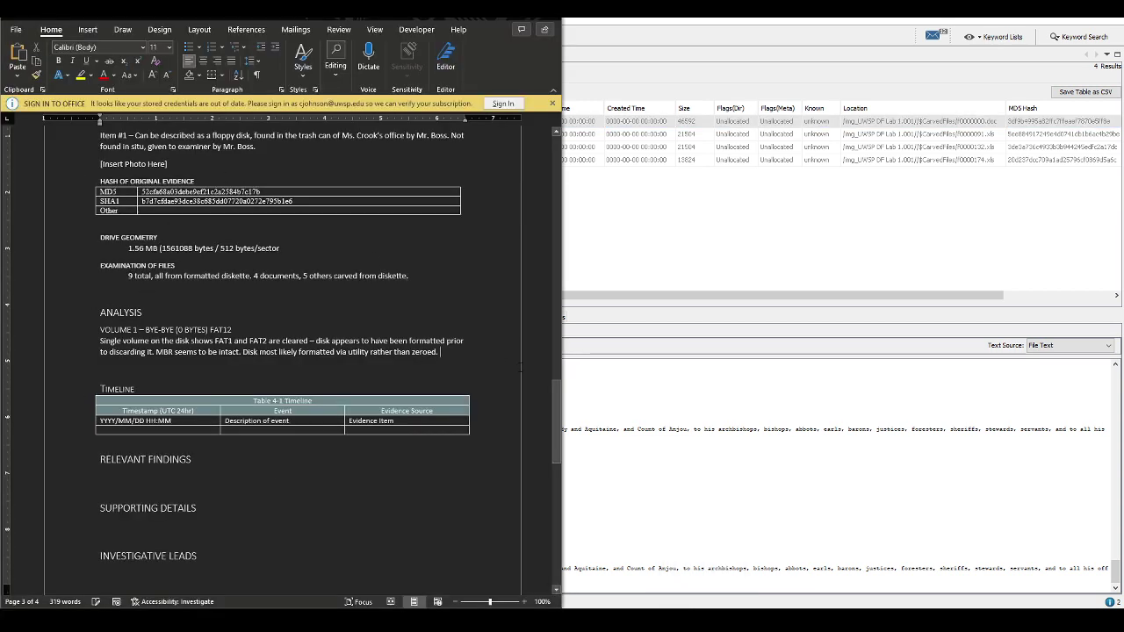
{"action": "key", "text": "Return"}
{"action": "key", "text": "Return"}
{"action": "type", "text": "File Analysis"}
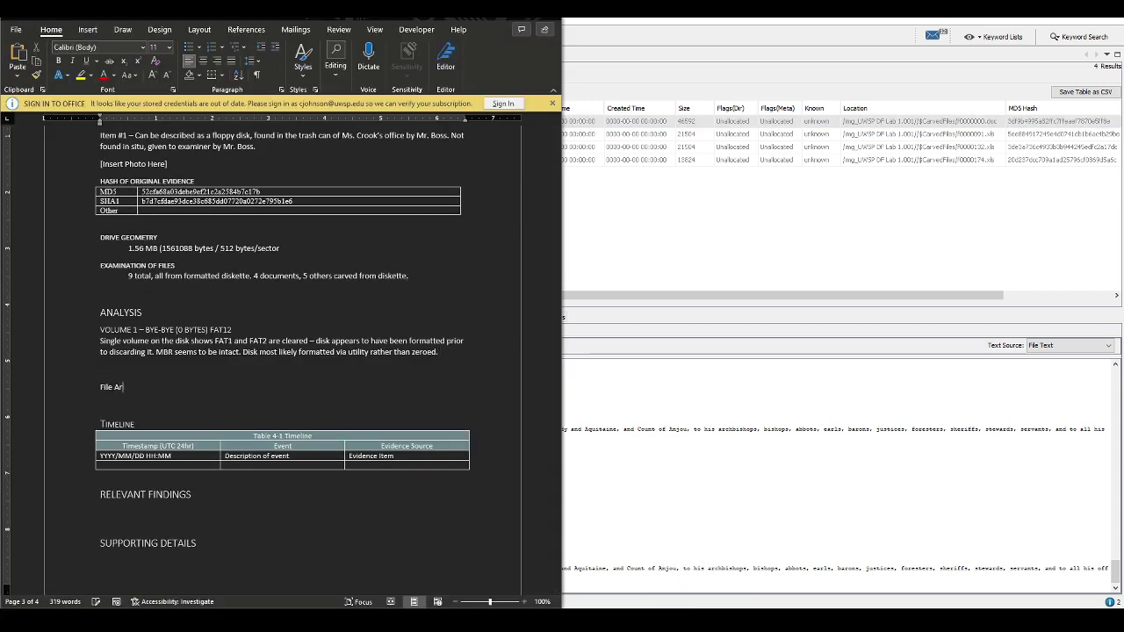
{"action": "left_click", "coordinate": [303, 57]}
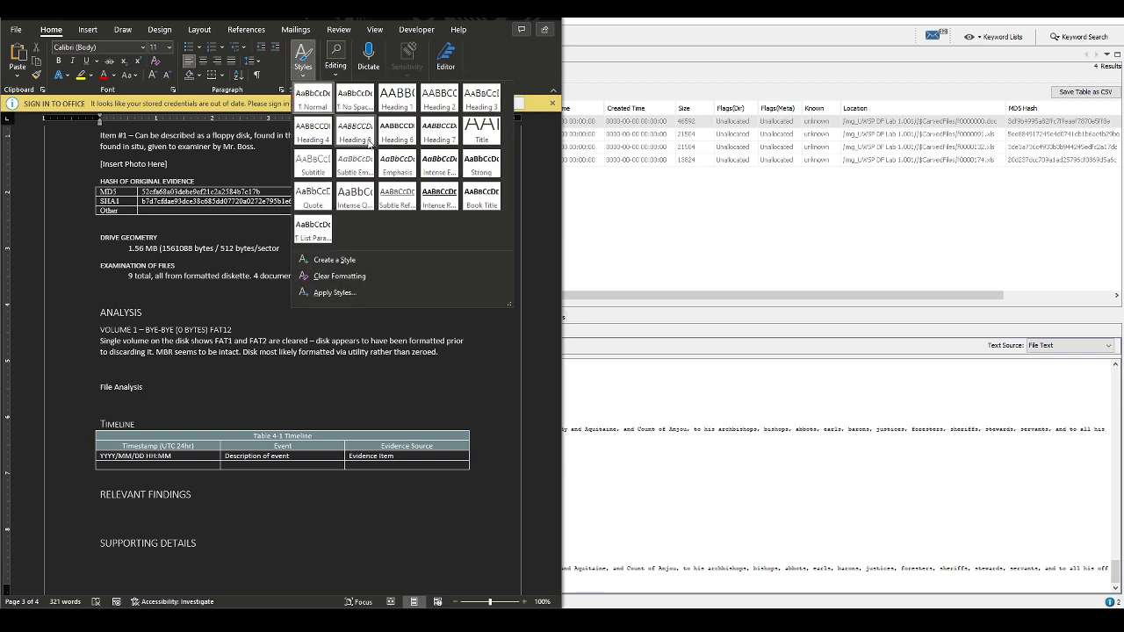
{"action": "left_click", "coordinate": [312, 130]}
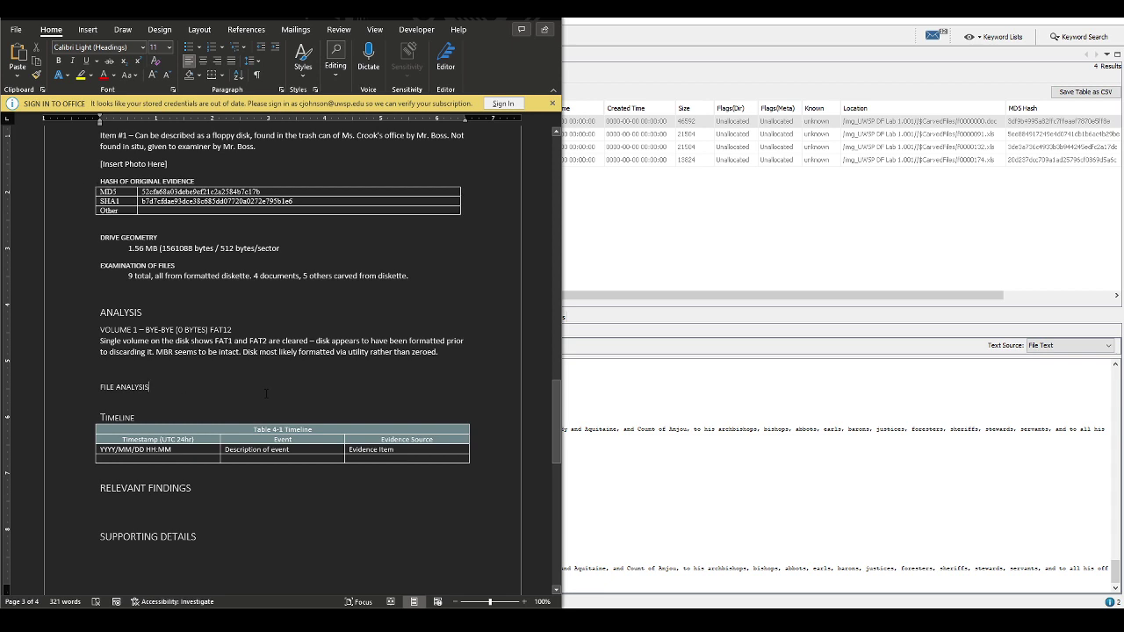
{"action": "key", "text": "Return"}
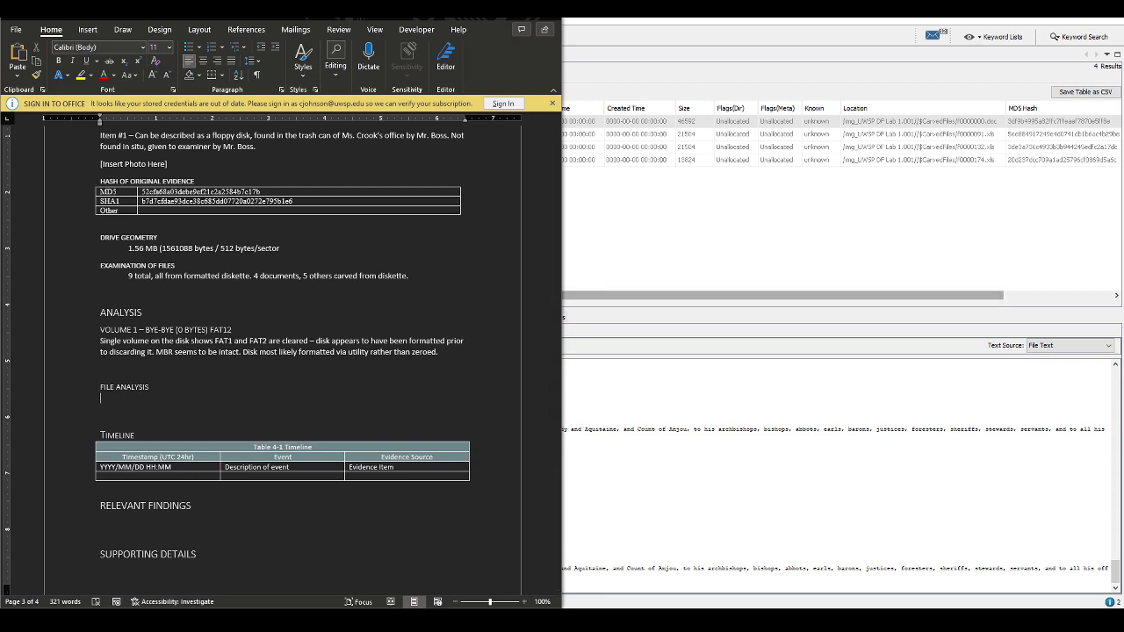
{"action": "key", "text": "alt+Tab"}
{"action": "scroll", "coordinate": [341, 433], "scroll_direction": "down", "scroll_amount": 10}
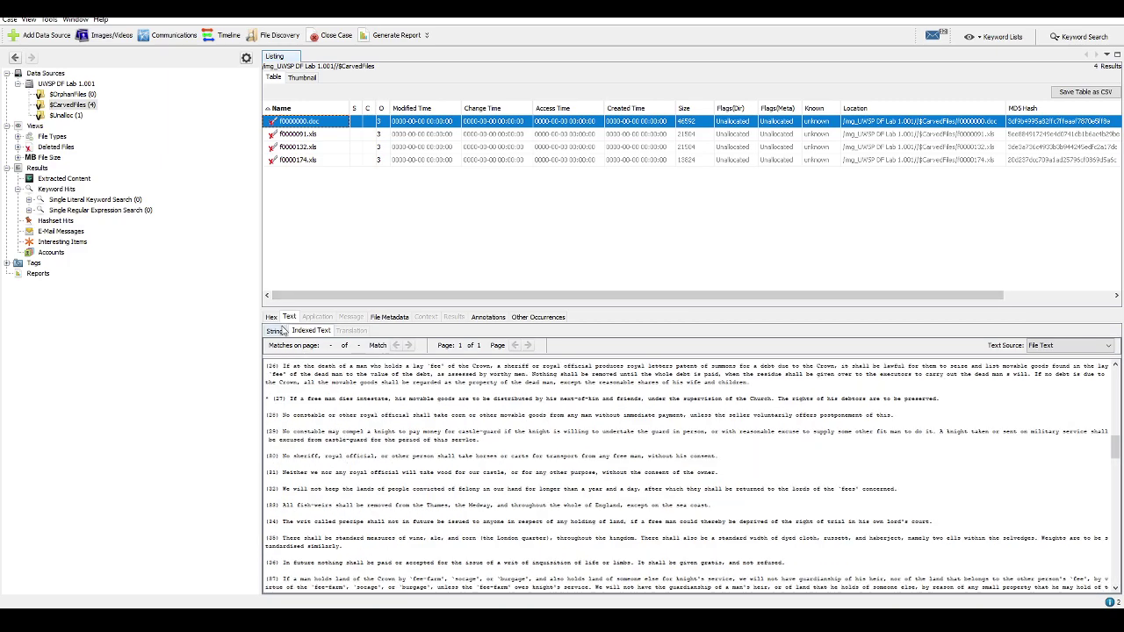
Check carved f0000000.doc in Hex and then Text view, and bring up its context menu
{"action": "left_click", "coordinate": [271, 317]}
{"action": "left_click", "coordinate": [289, 317]}
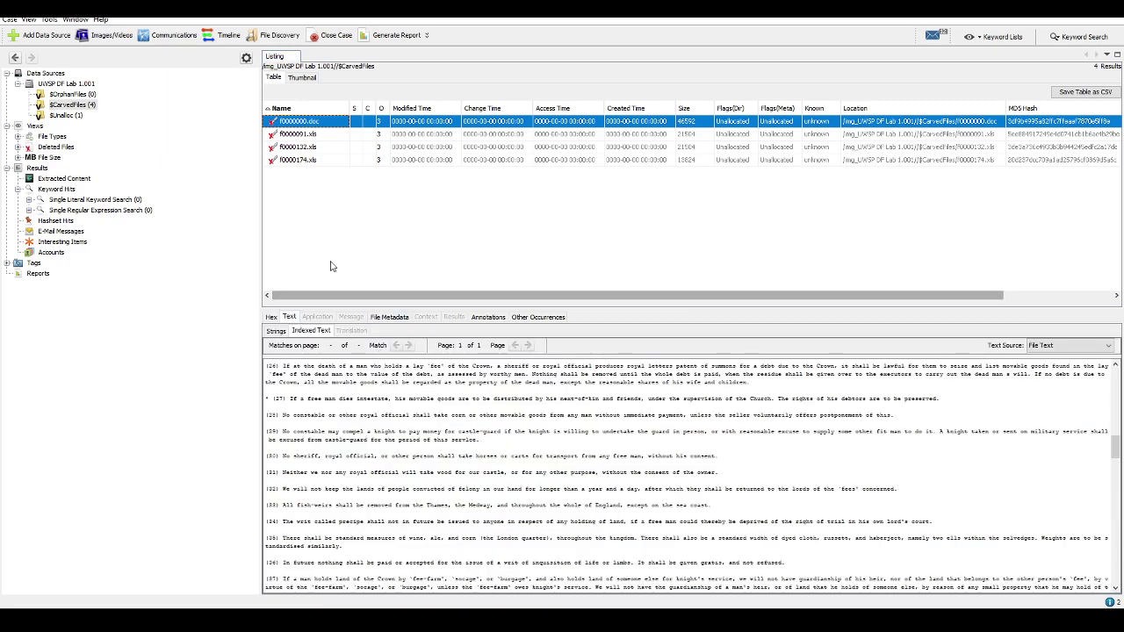
{"action": "right_click", "coordinate": [303, 121]}
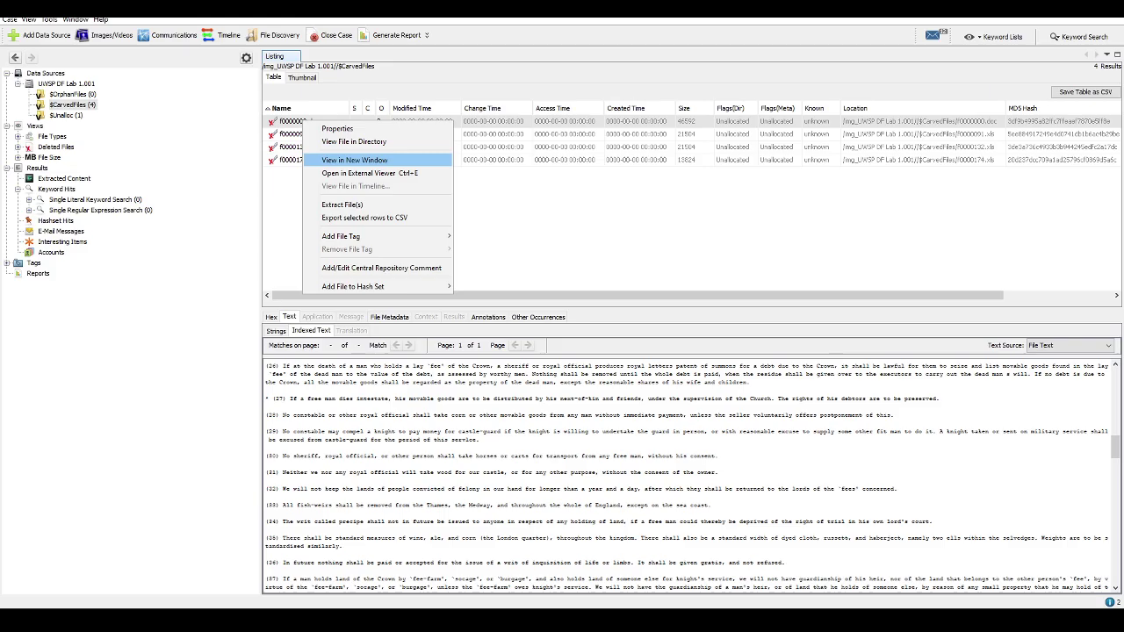
Open f0000000.doc in its own viewer window, placed beside the Word report
{"action": "left_click", "coordinate": [354, 160]}
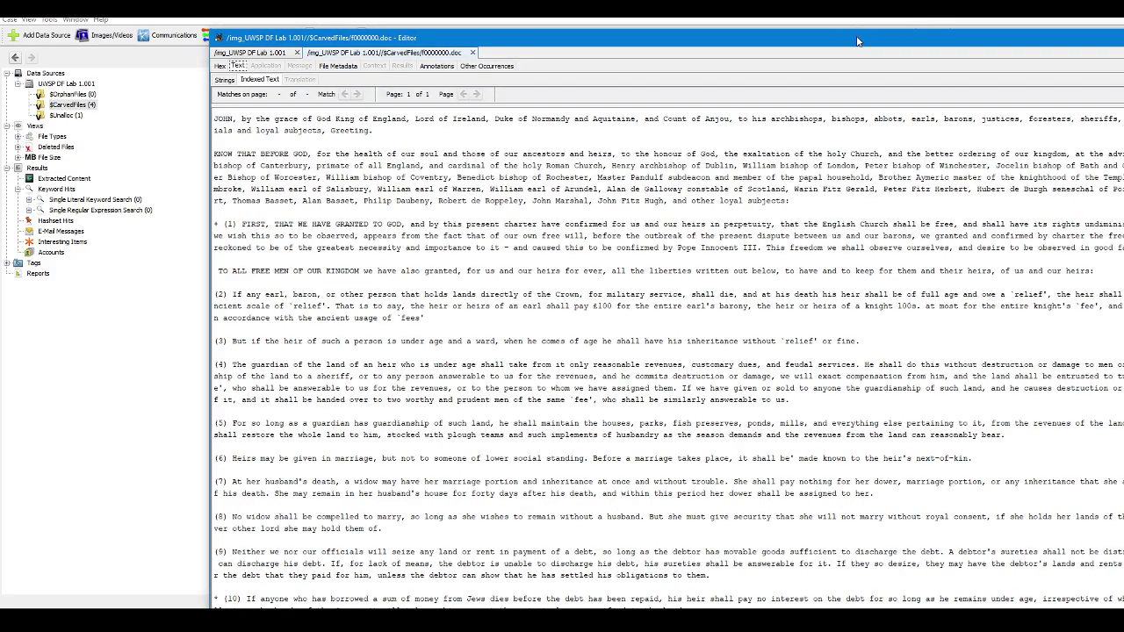
{"action": "left_click_drag", "start_coordinate": [857, 39], "coordinate": [1123, 59]}
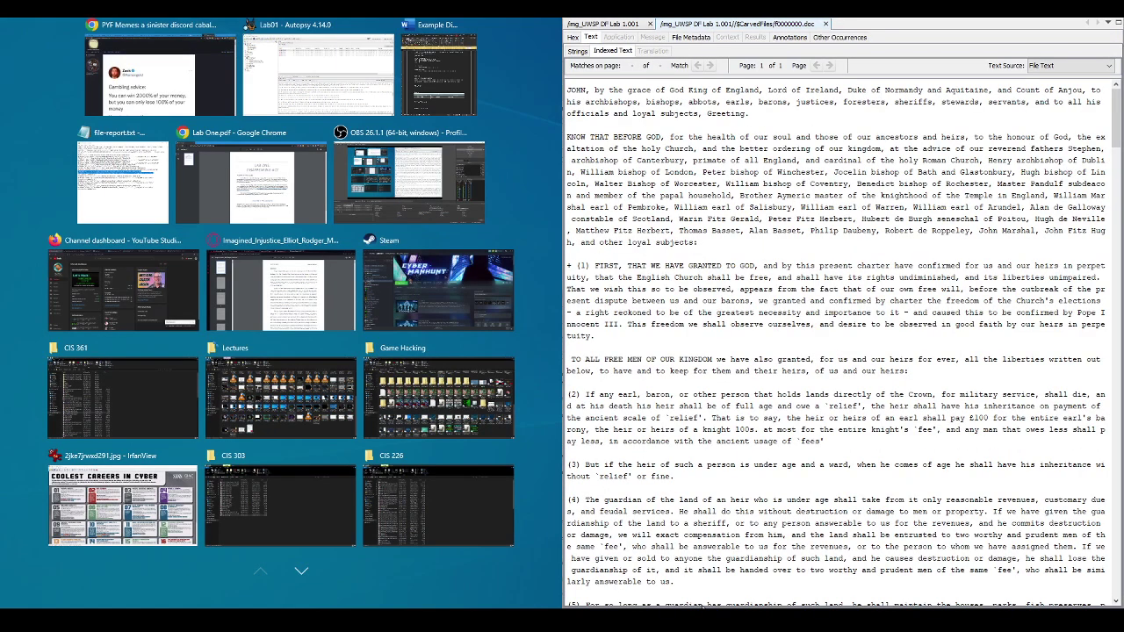
{"action": "left_click", "coordinate": [439, 75]}
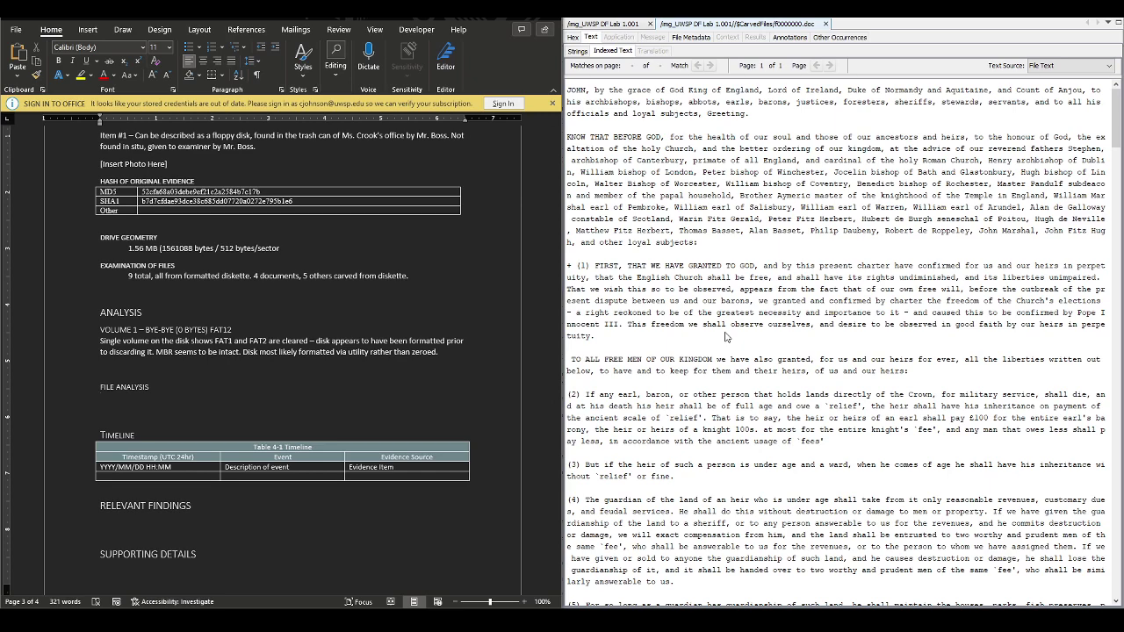
{"action": "scroll", "coordinate": [727, 336], "scroll_direction": "down", "scroll_amount": 10}
{"action": "scroll", "coordinate": [727, 336], "scroll_direction": "down", "scroll_amount": 10}
Show f0000000.doc's File Metadata and copy its carved-file path
{"action": "left_click", "coordinate": [692, 37]}
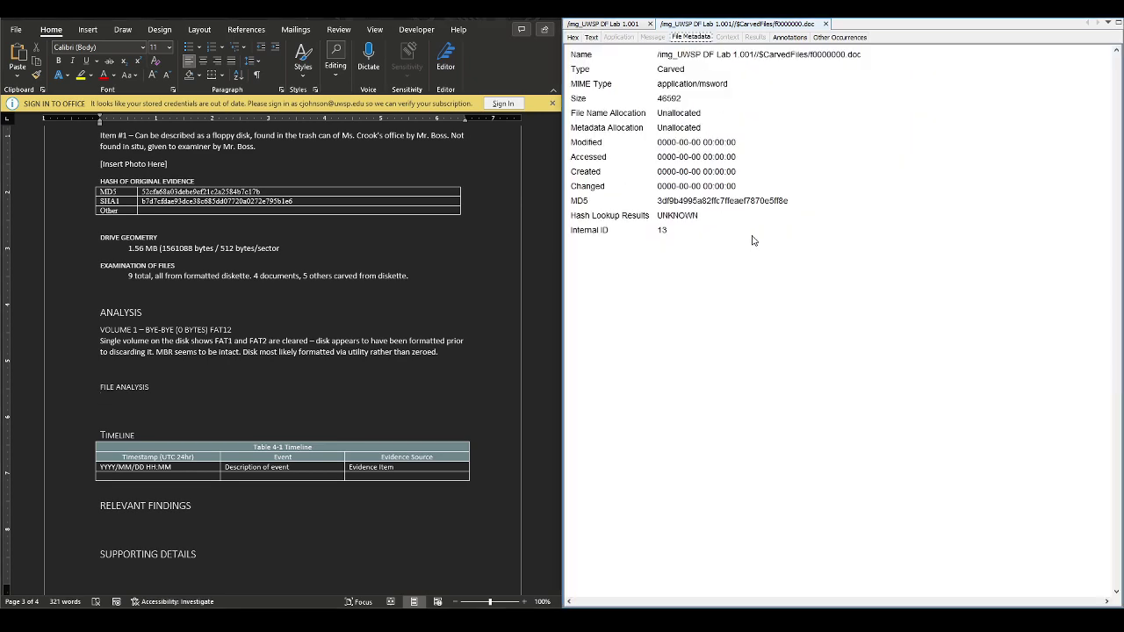
{"action": "left_click_drag", "start_coordinate": [870, 57], "coordinate": [754, 58]}
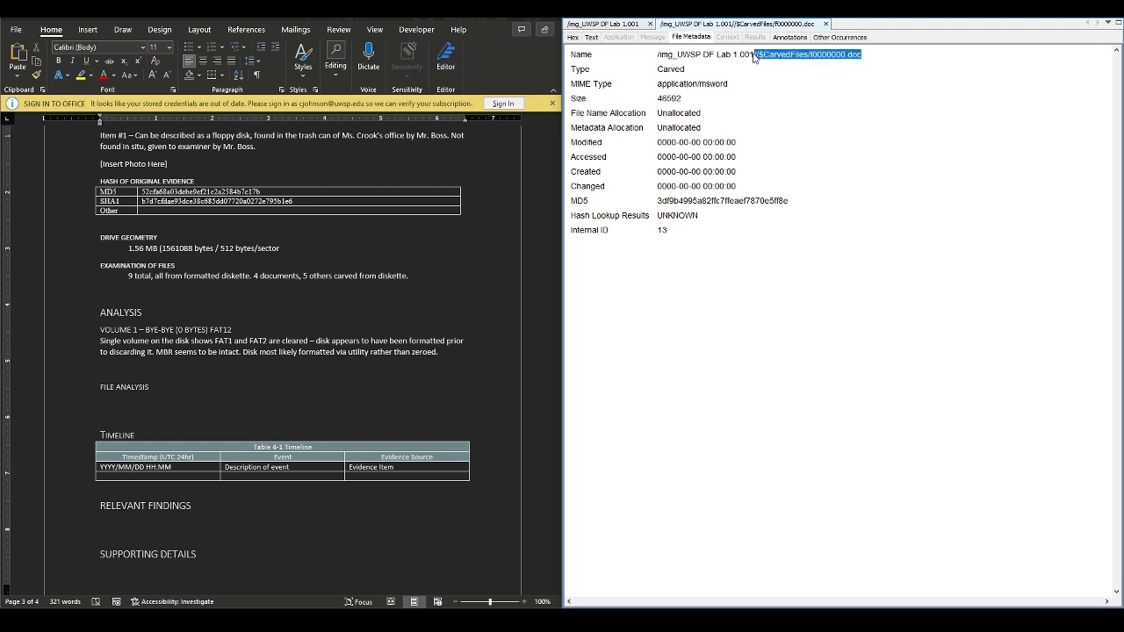
{"action": "left_click", "coordinate": [201, 398]}
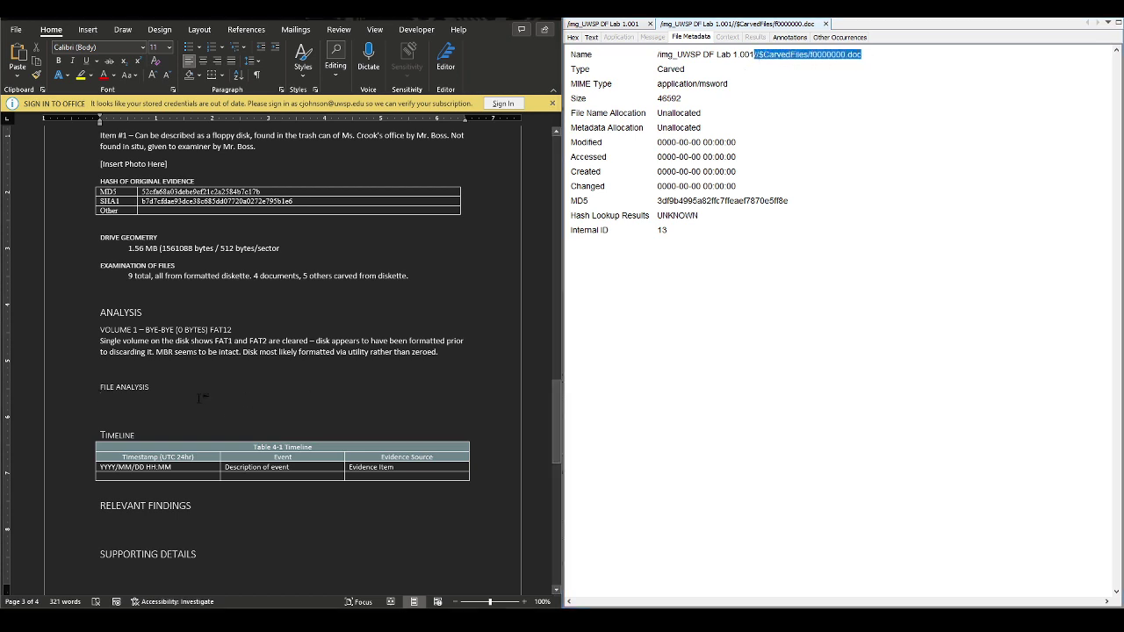
Paste the //$CarvedFiles/f0000000.doc path under FILE ANALYSIS in a grey italic caps style
{"action": "type", "text": "//$CarvedFiles/f0000000.doc"}
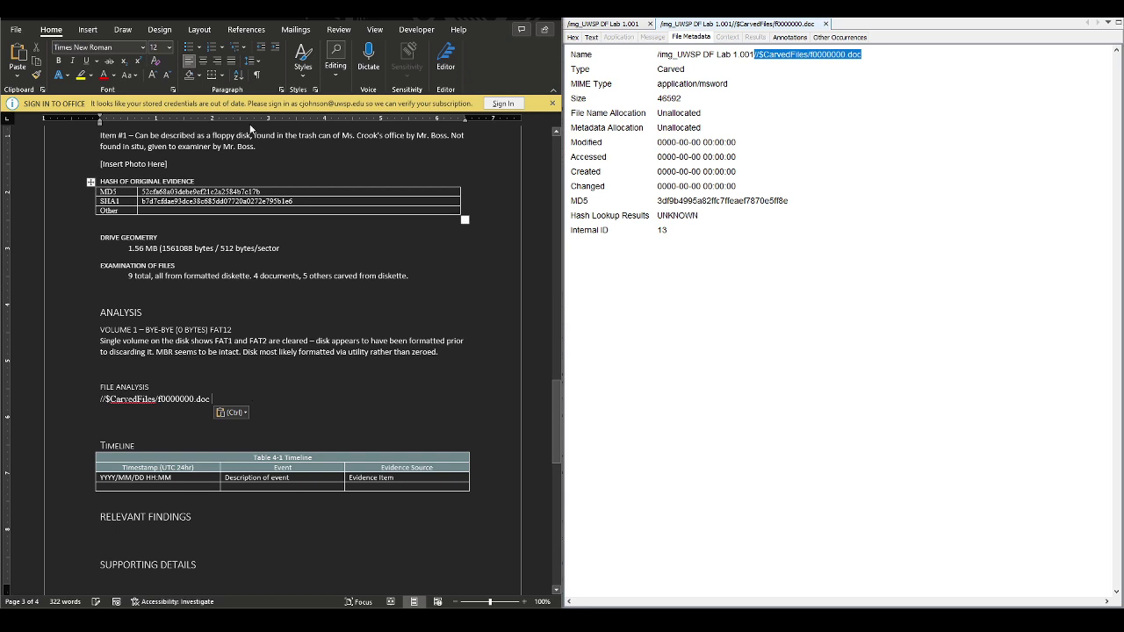
{"action": "left_click", "coordinate": [305, 78]}
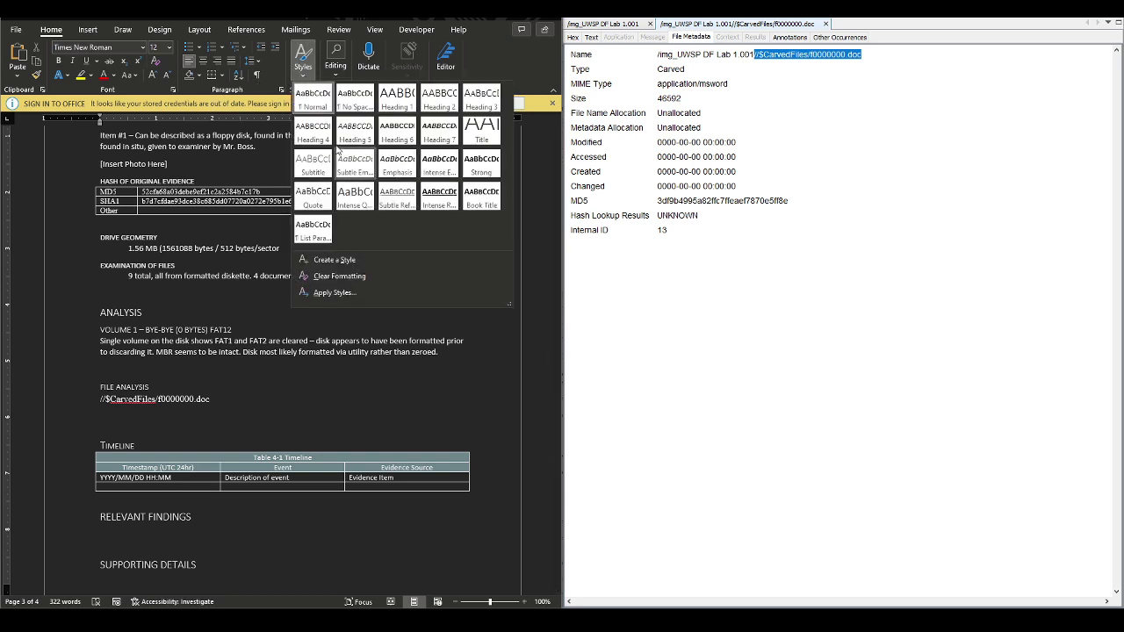
{"action": "left_click", "coordinate": [355, 165]}
{"action": "key", "text": "Return"}
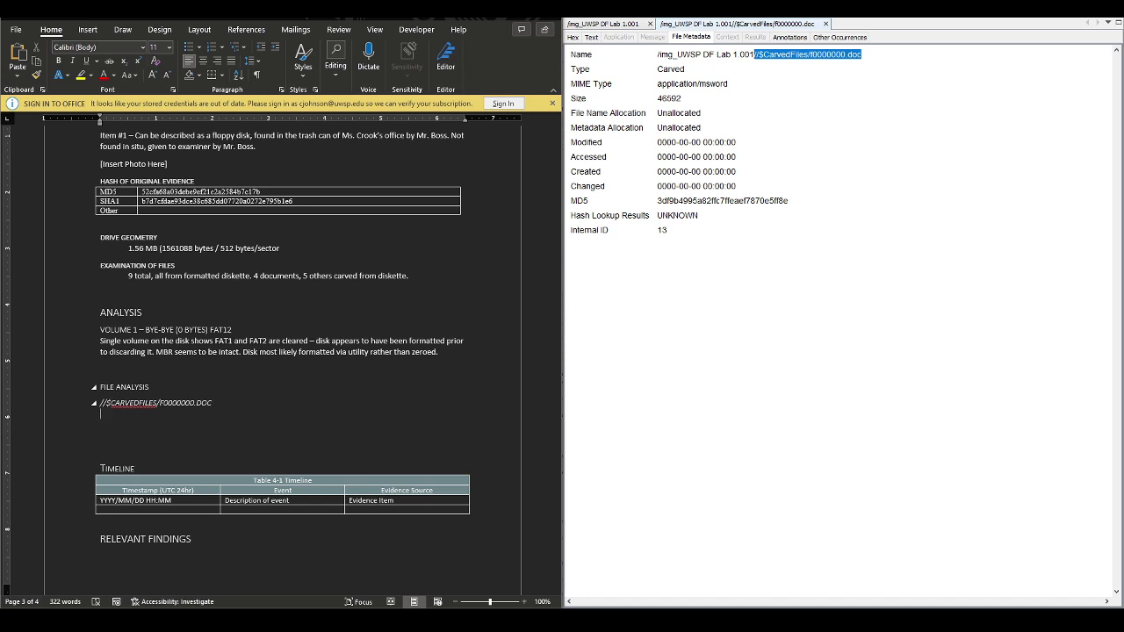
Describe it as a Word-format Magna Carta file licensed to Really Big Company, noting the author
{"action": "type", "text": "File appears to be a Microsfot Word doc"}
{"action": "type", "text": "umen"}
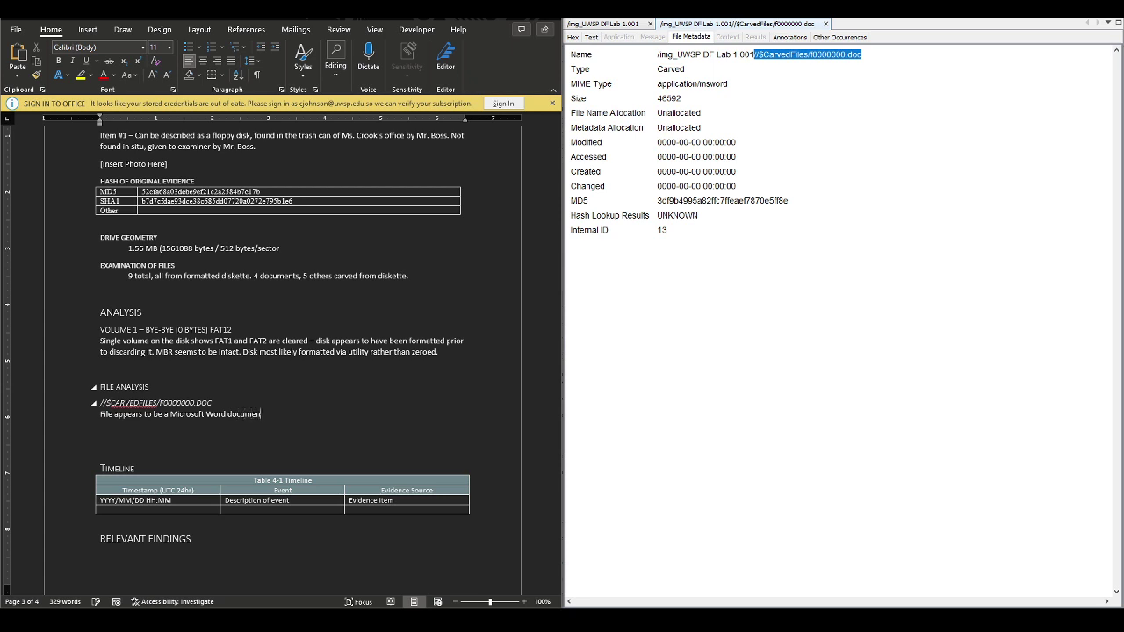
{"action": "type", "text": "t format file of the Magna Carta."}
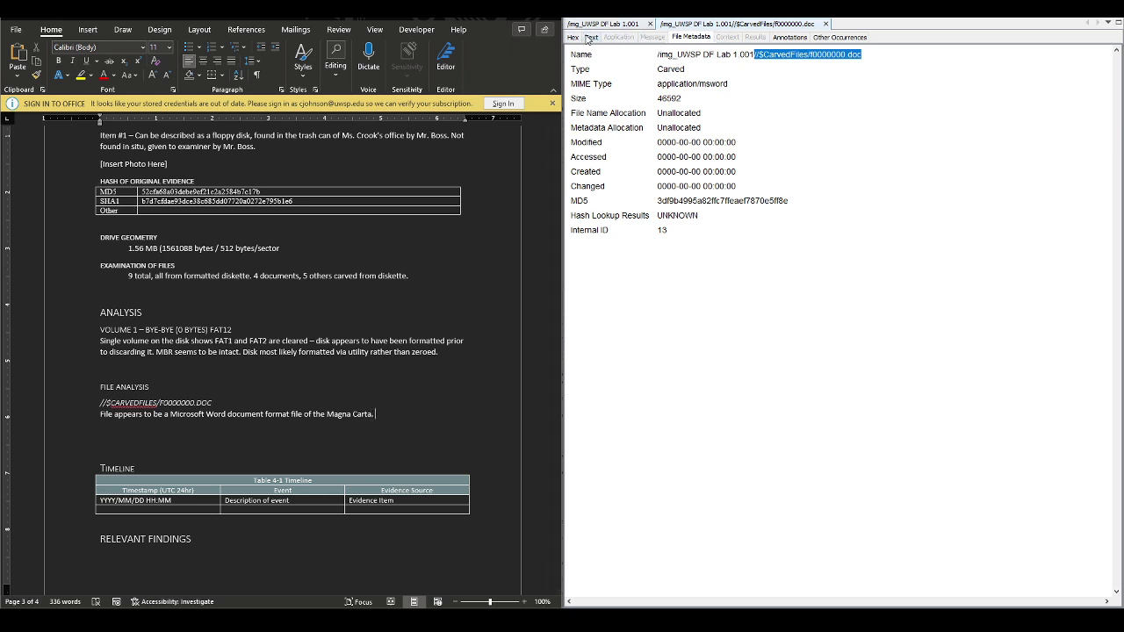
{"action": "left_click", "coordinate": [590, 38]}
{"action": "scroll", "coordinate": [729, 347], "scroll_direction": "down", "scroll_amount": 20}
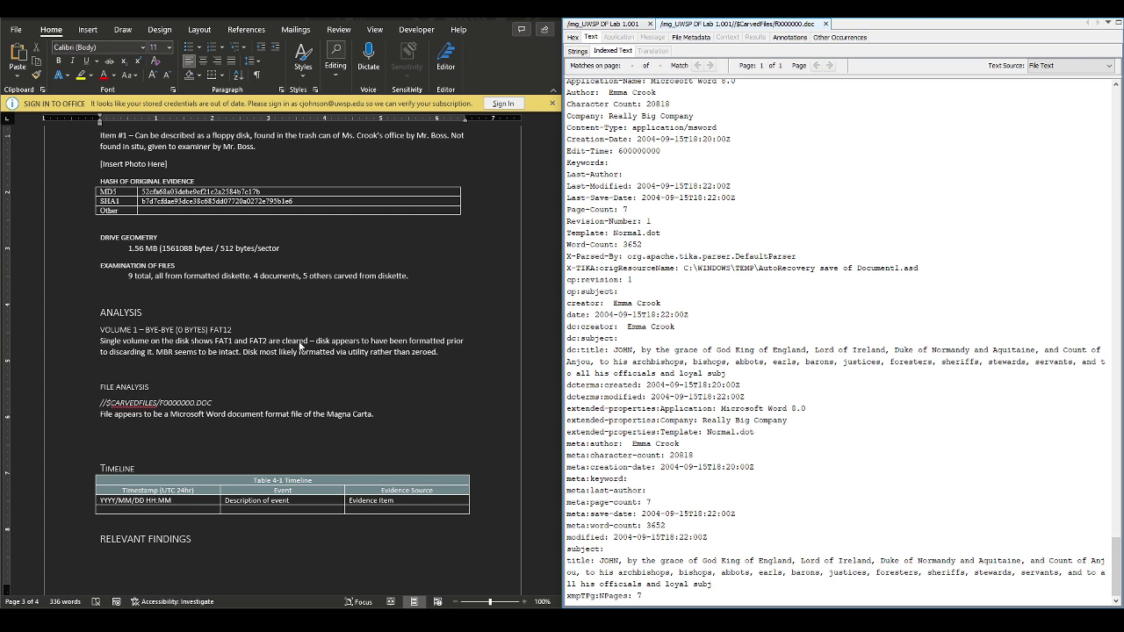
{"action": "left_click", "coordinate": [436, 408]}
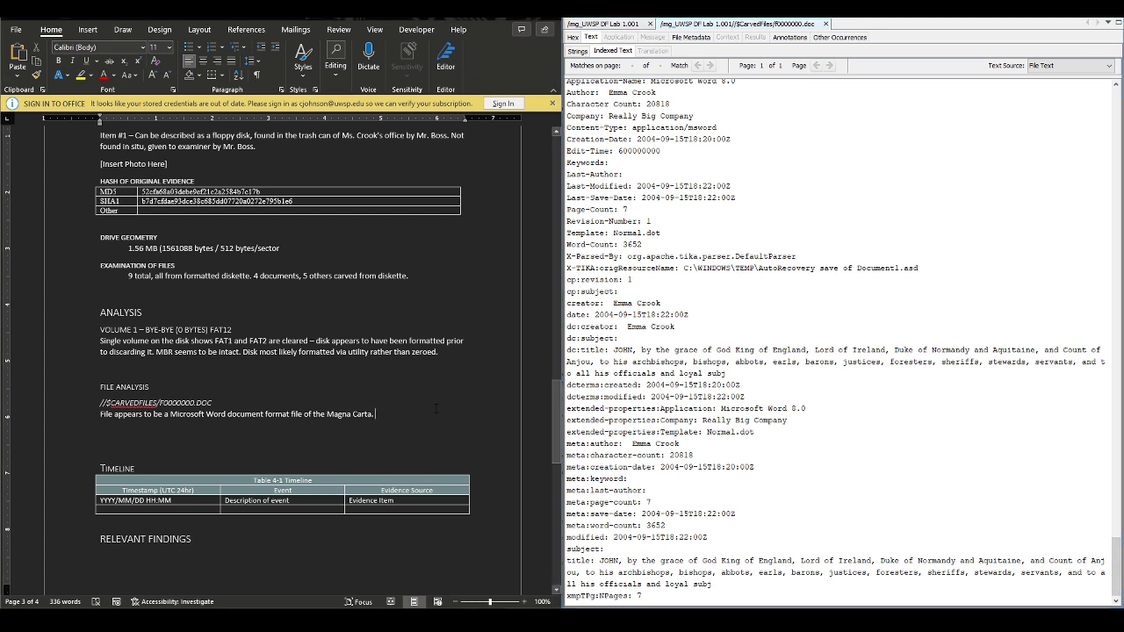
{"action": "type", "text": "Word"}
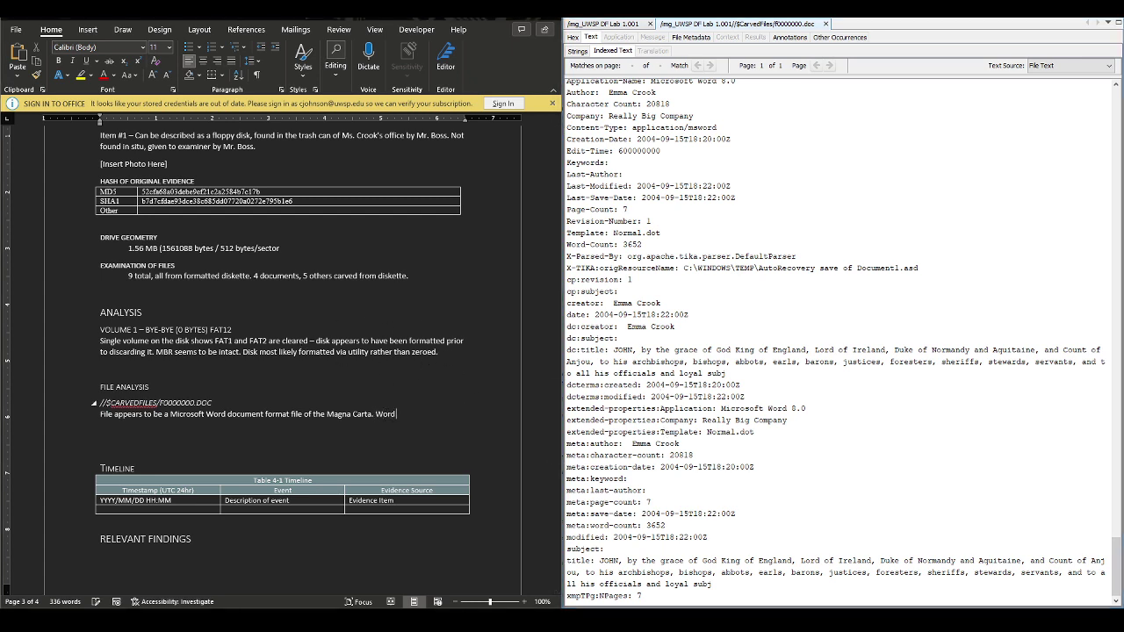
{"action": "type", "text": " licensed to Really Big Comp"}
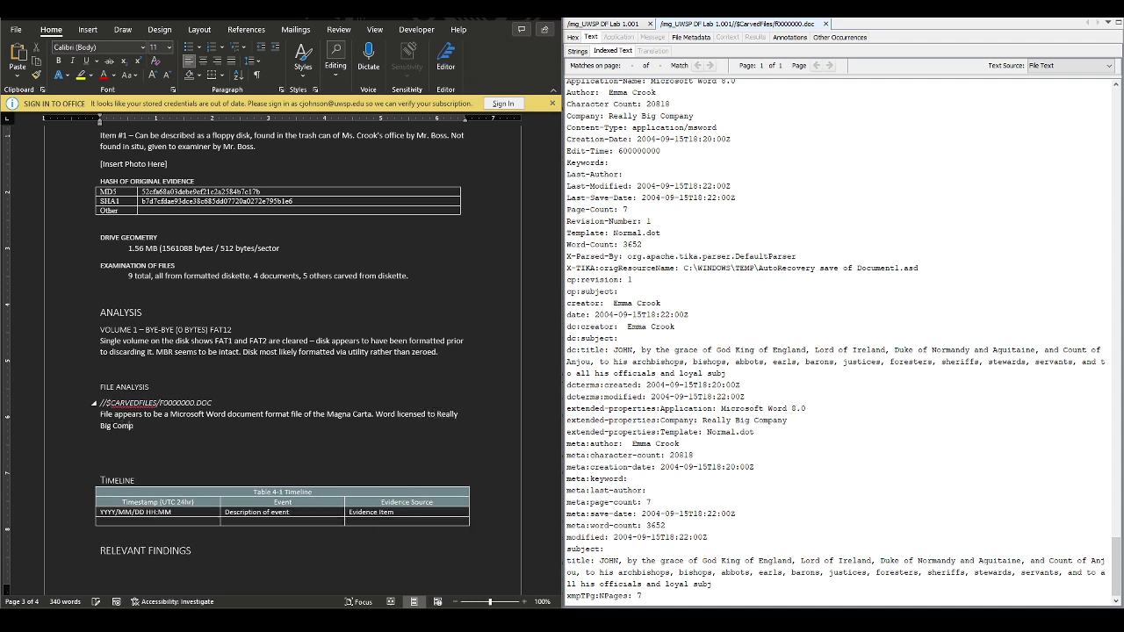
{"action": "type", "text": "any. Author Emma Cr"}
{"action": "type", "text": "i"}
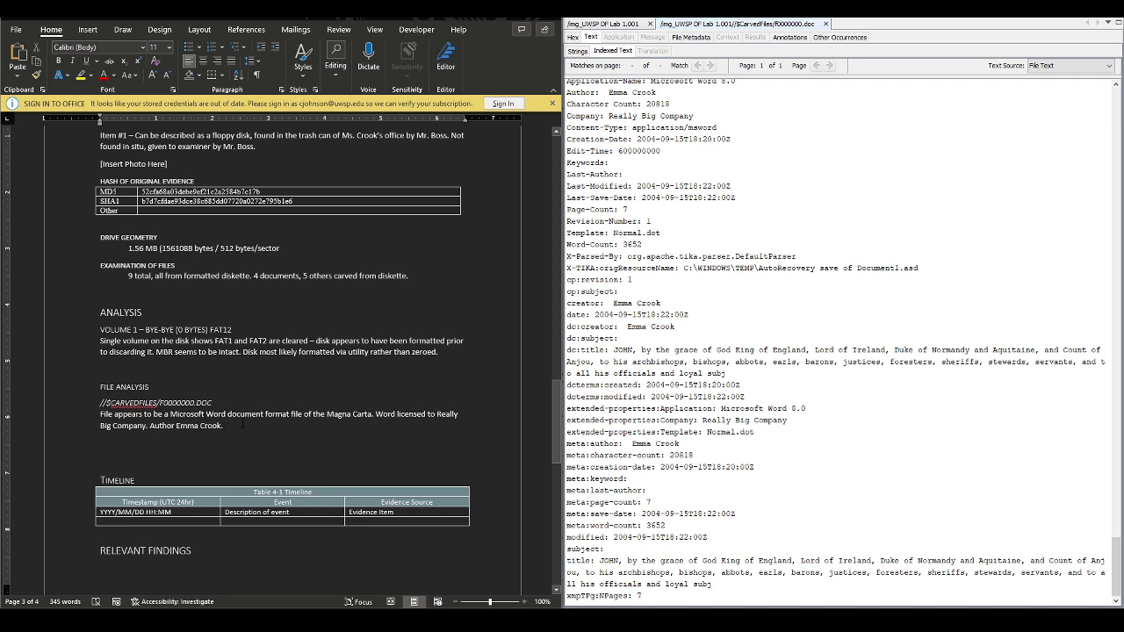
{"action": "type", "text": "File me"}
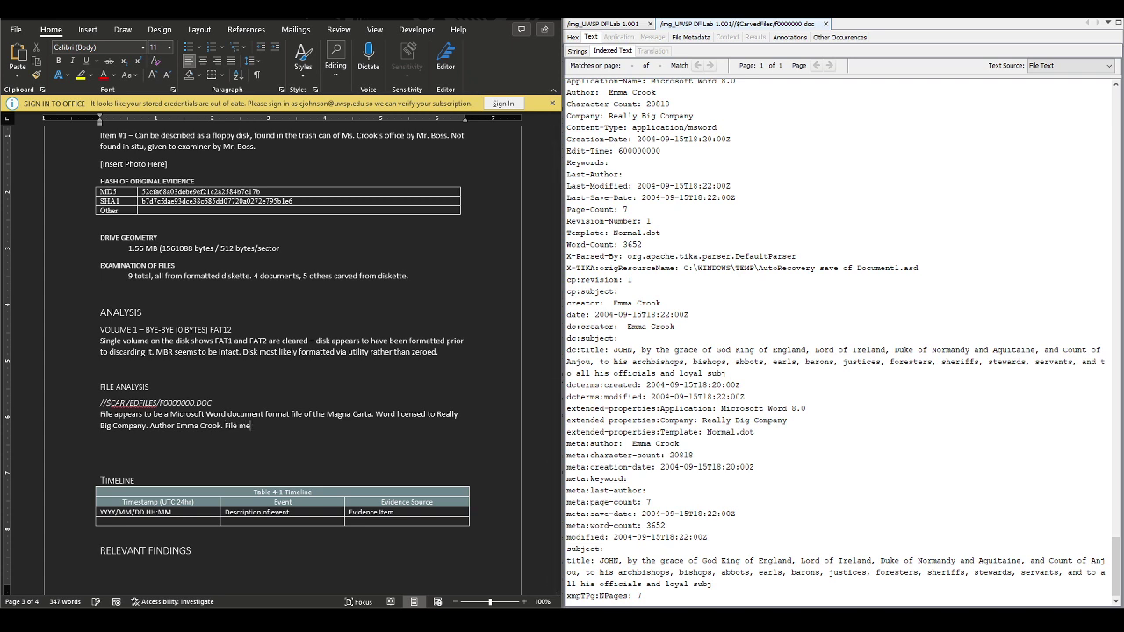
{"action": "key", "text": "BackSpace"}
{"action": "key", "text": "BackSpace"}
{"action": "key", "text": "BackSpace"}
{"action": "key", "text": "BackSpace"}
{"action": "key", "text": "BackSpace"}
{"action": "key", "text": "BackSpace"}
{"action": "type", "text": "File metadata below"}
Copy f0000000.doc's metadata lines from Application-Name onward and paste them below 'File metadata below:'
{"action": "left_click_drag", "start_coordinate": [648, 597], "coordinate": [571, 211]}
{"action": "scroll", "coordinate": [572, 230], "scroll_direction": "up", "scroll_amount": 6}
{"action": "scroll", "coordinate": [575, 233], "scroll_direction": "down", "scroll_amount": 3}
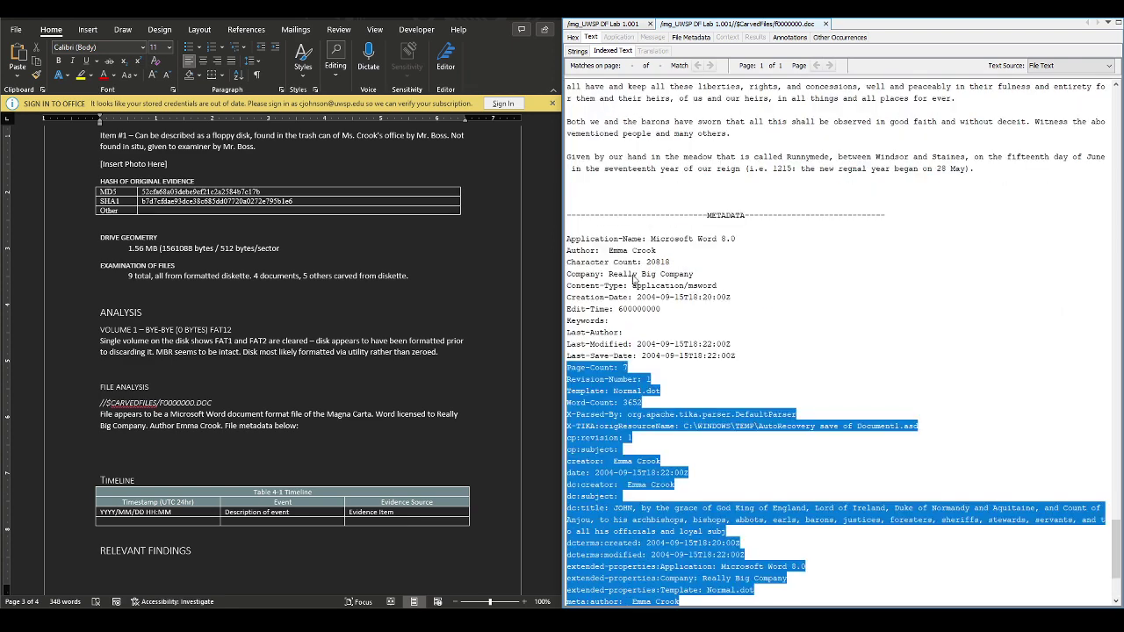
{"action": "left_click", "coordinate": [568, 239], "text": "shift"}
{"action": "key", "text": "ctrl+c"}
{"action": "right_click", "coordinate": [620, 277]}
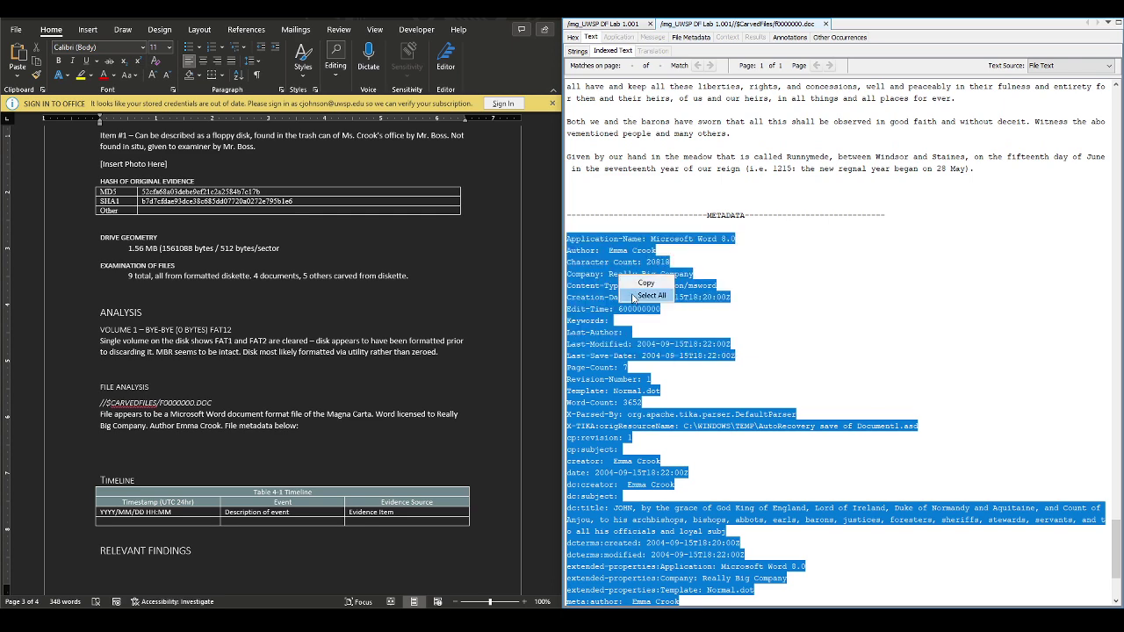
{"action": "left_click", "coordinate": [646, 283]}
{"action": "left_click", "coordinate": [296, 426]}
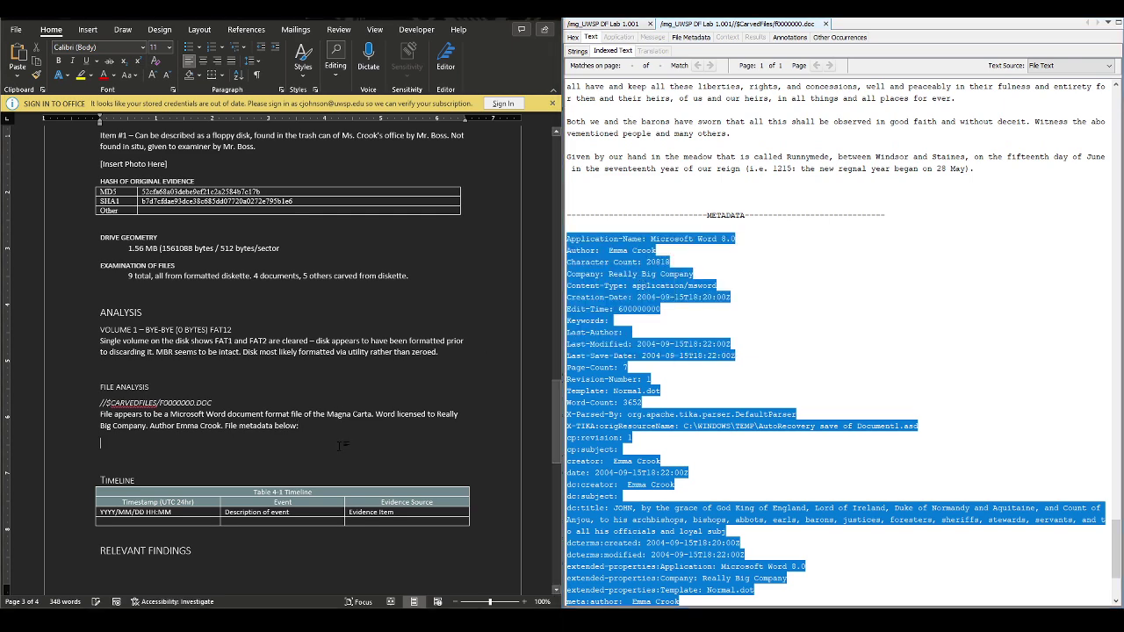
{"action": "key", "text": "Return"}
{"action": "key", "text": "ctrl+v"}
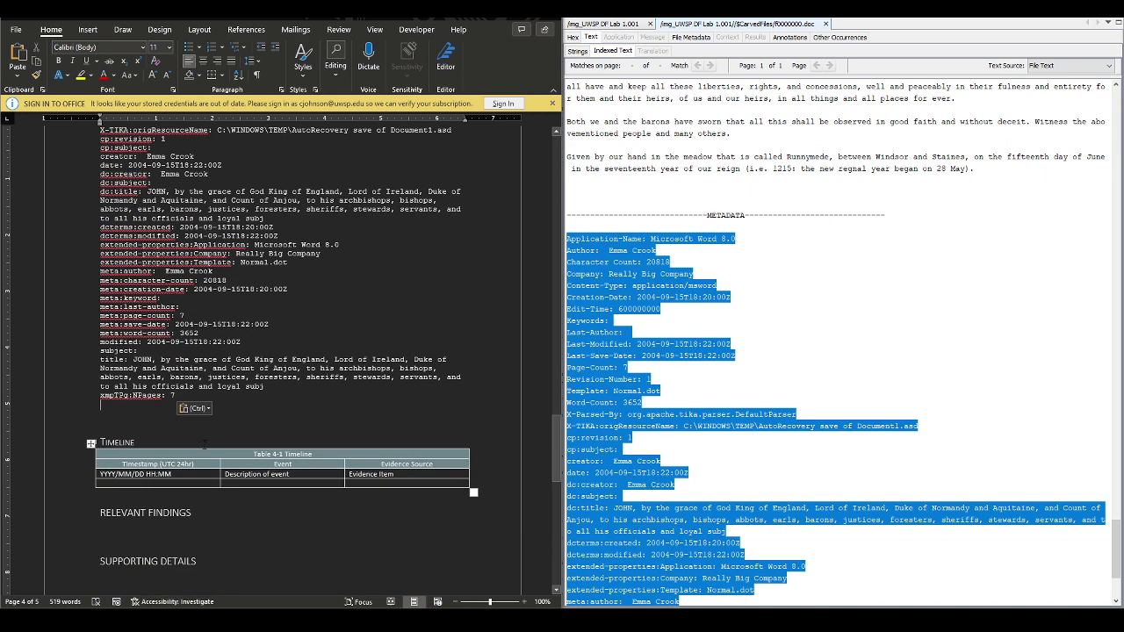
{"action": "left_click", "coordinate": [190, 480]}
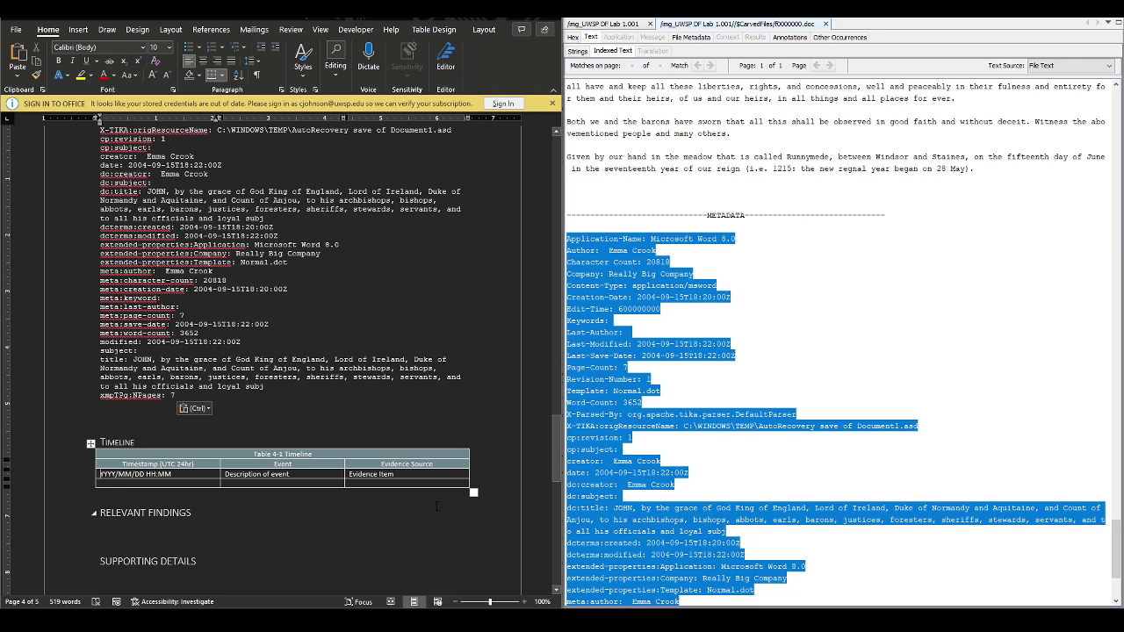
Enter 2004/09/15 18:22:00Z as the first Timeline timestamp, clearing the leftover placeholder
{"action": "type", "text": "2004"}
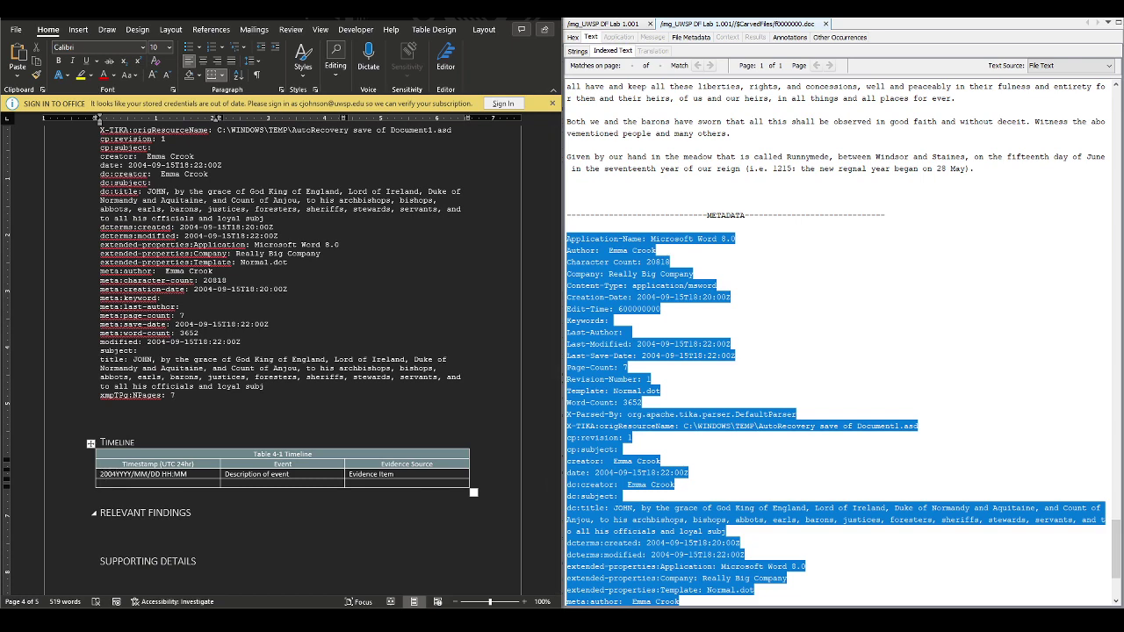
{"action": "type", "text": "/09/15 18"}
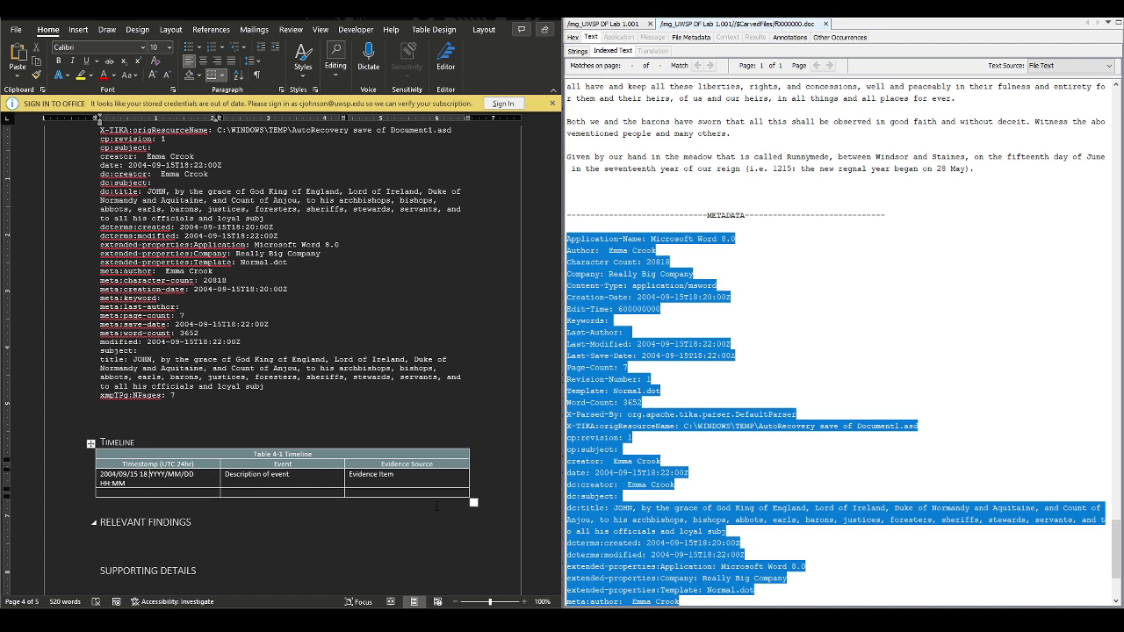
{"action": "type", "text": ":22:00Z"}
{"action": "key", "text": "shift+End"}
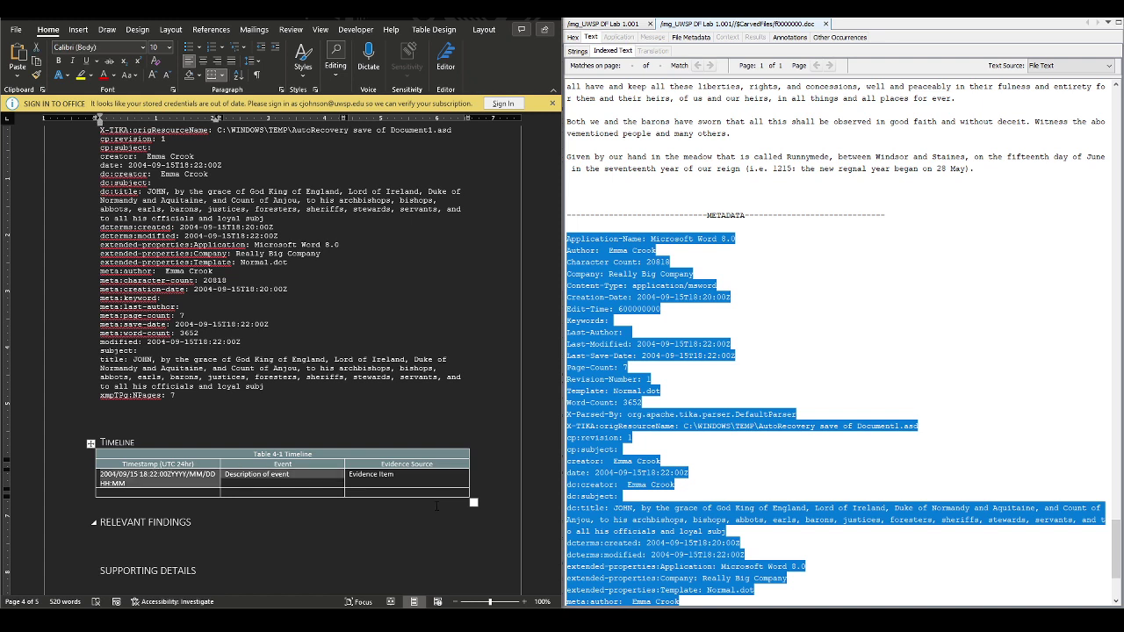
{"action": "key", "text": "Delete"}
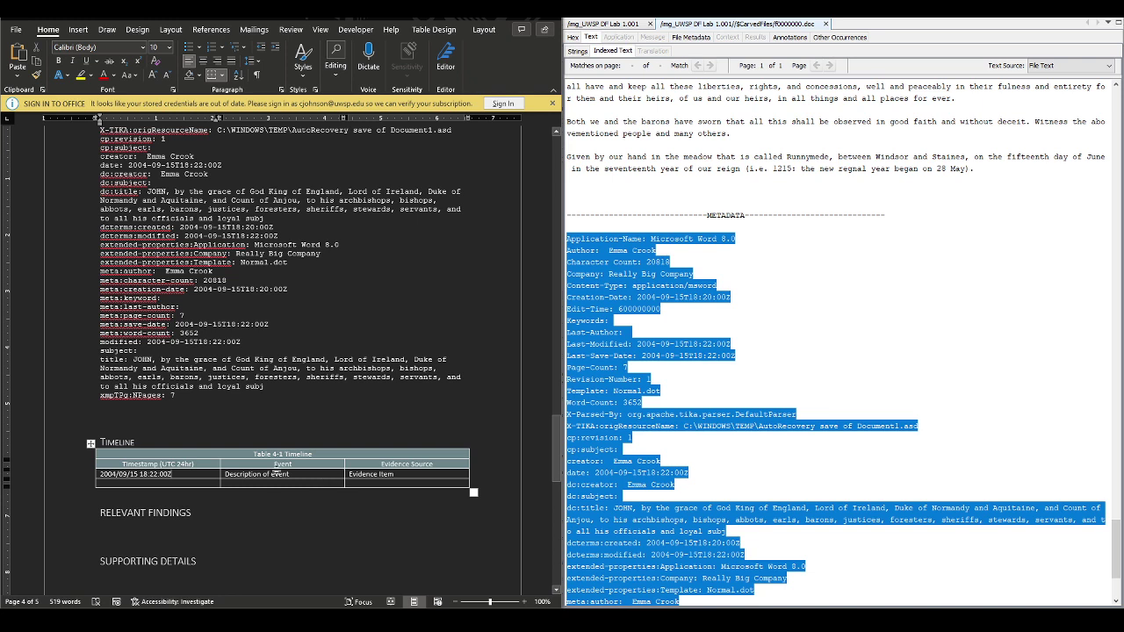
Replace the Event placeholder with the file name F0000000.DOC
{"action": "left_click", "coordinate": [288, 474]}
{"action": "key", "text": "shift+Home"}
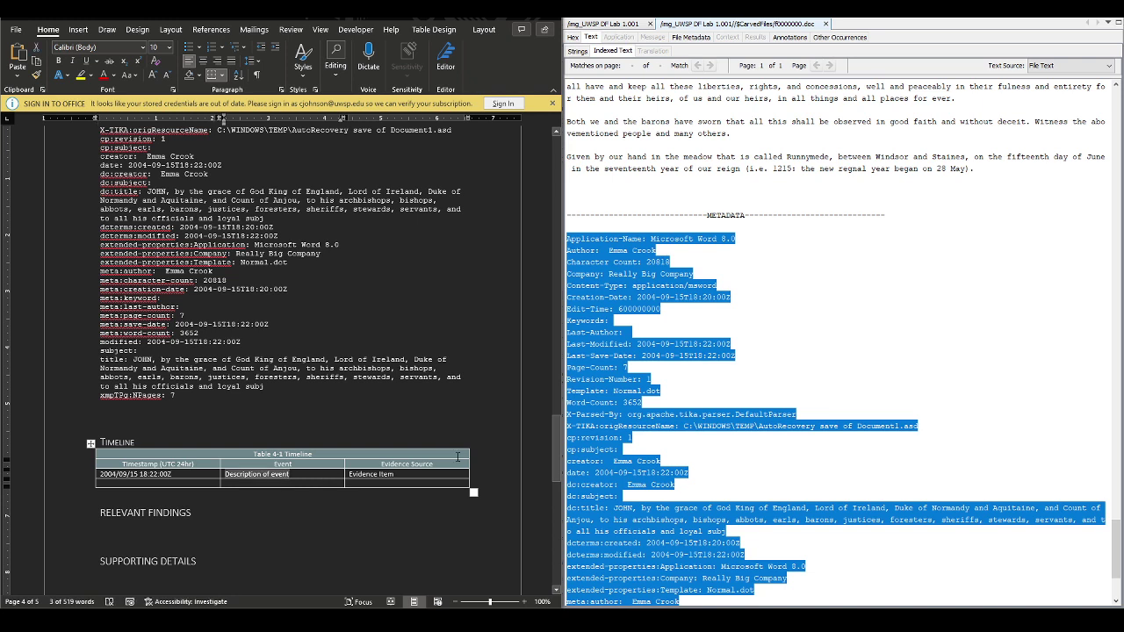
{"action": "scroll", "coordinate": [821, 346], "scroll_direction": "down", "scroll_amount": 5}
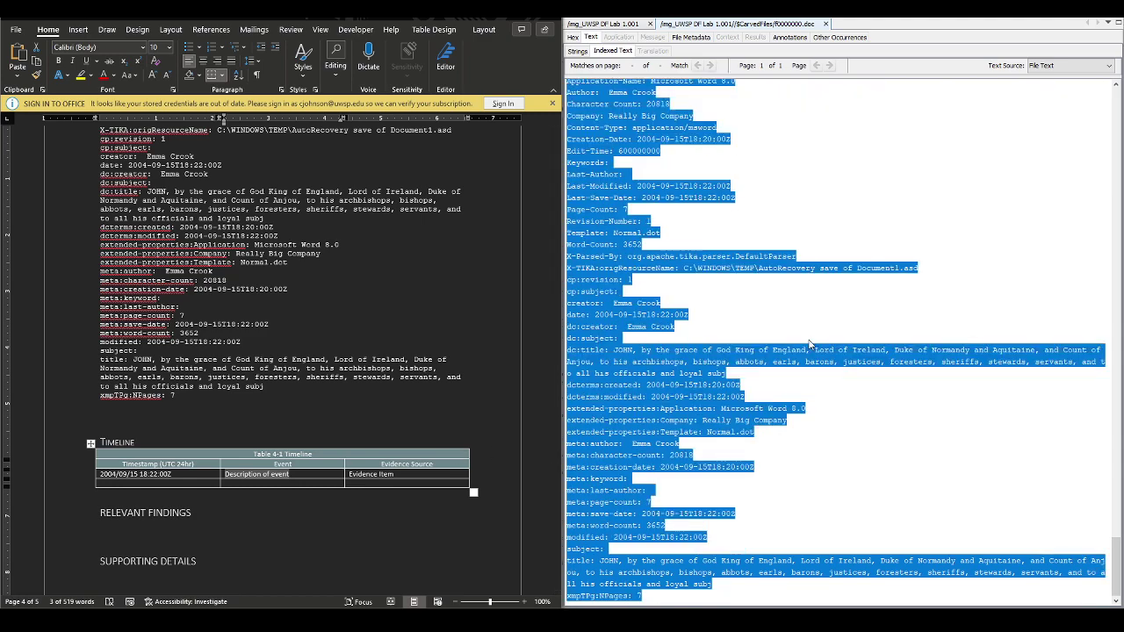
{"action": "scroll", "coordinate": [809, 345], "scroll_direction": "up", "scroll_amount": 10}
{"action": "scroll", "coordinate": [323, 231], "scroll_direction": "up", "scroll_amount": 4}
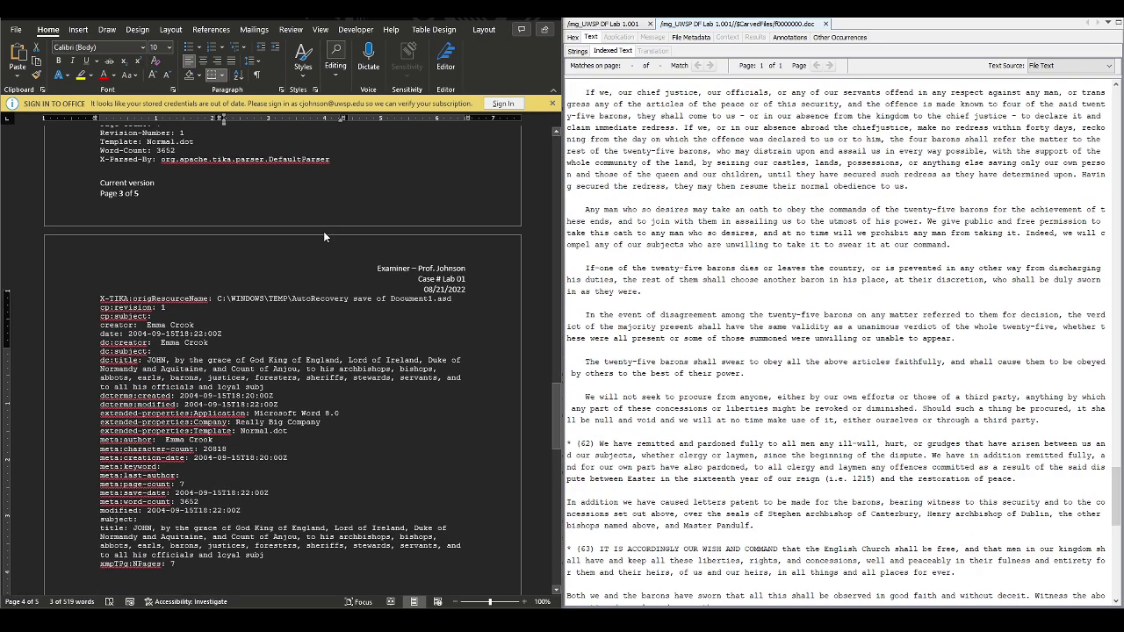
{"action": "scroll", "coordinate": [324, 231], "scroll_direction": "up", "scroll_amount": 6}
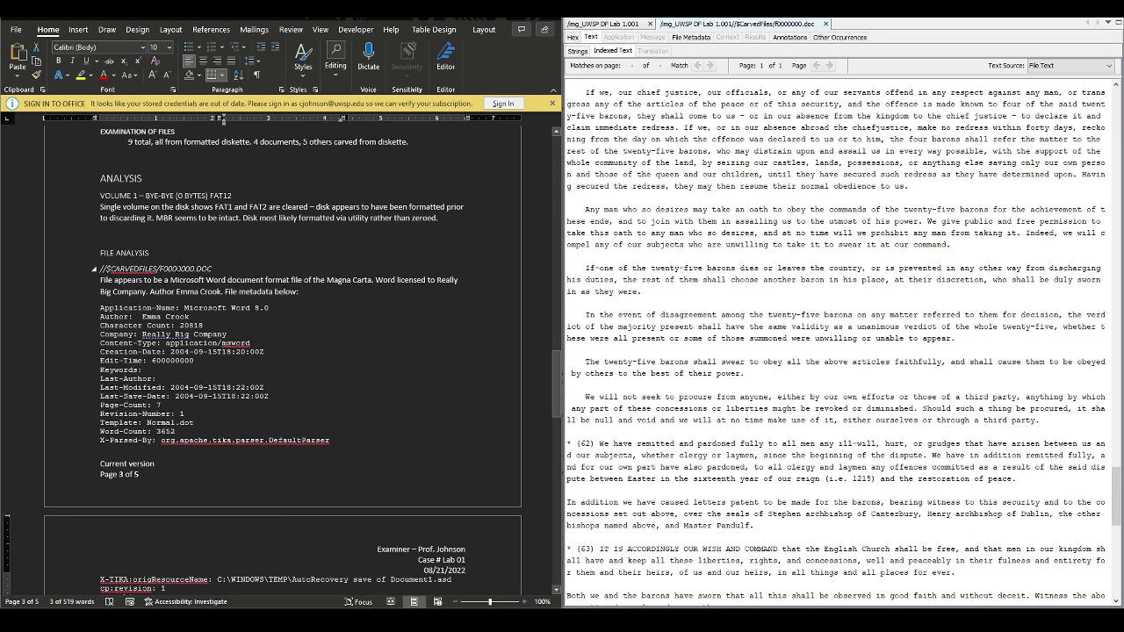
{"action": "left_click", "coordinate": [170, 269]}
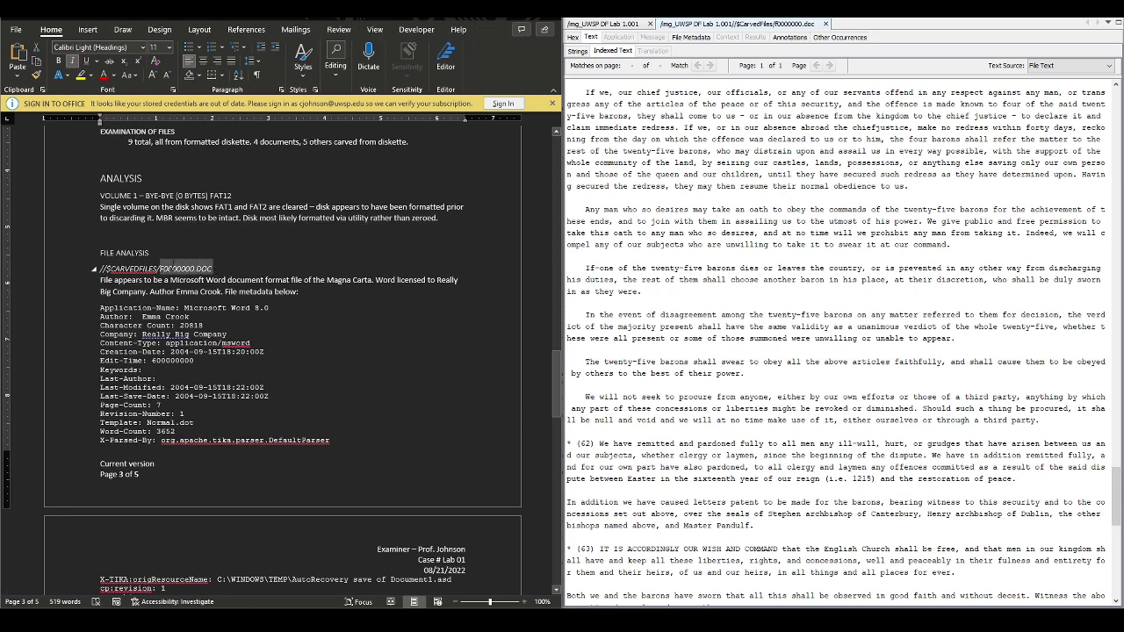
{"action": "scroll", "coordinate": [180, 269], "scroll_direction": "down", "scroll_amount": 8}
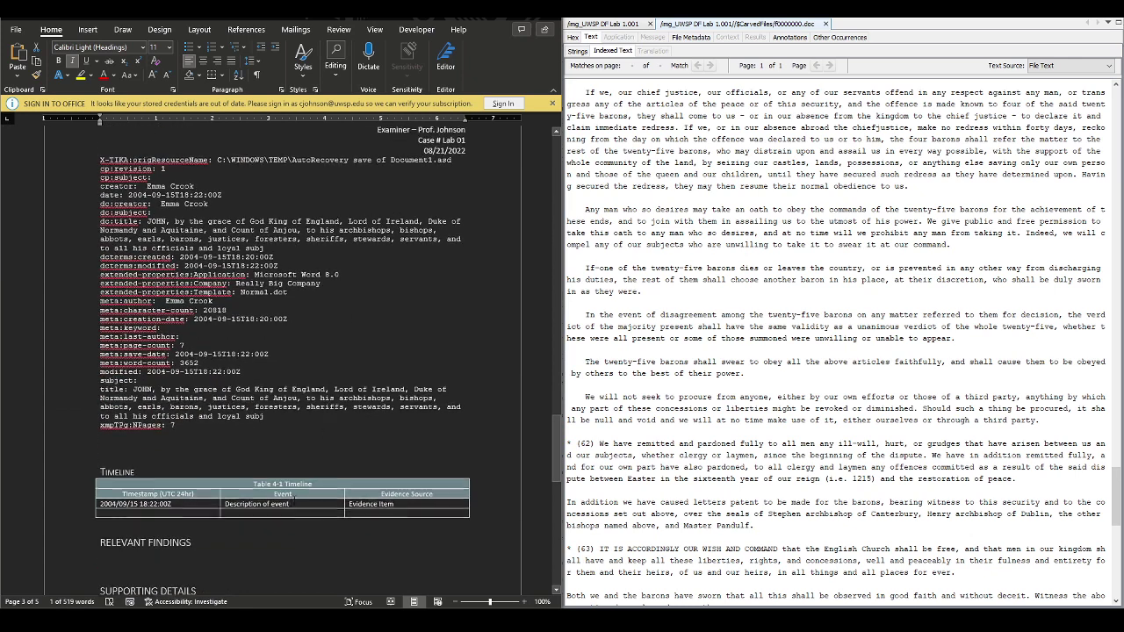
{"action": "left_click", "coordinate": [314, 474]}
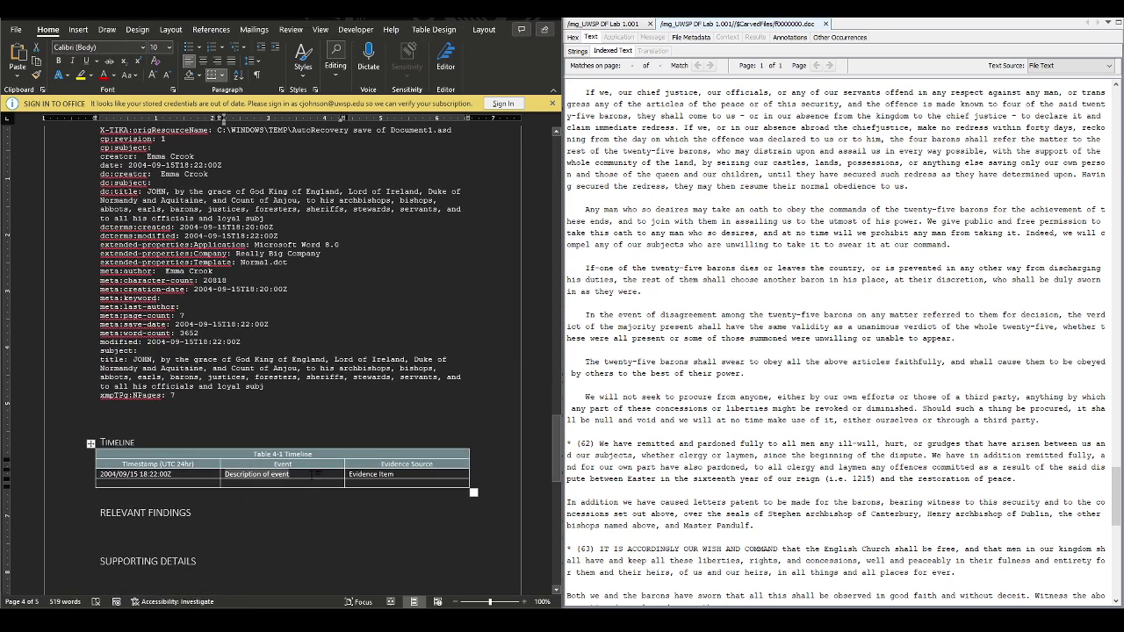
{"action": "left_click_drag", "start_coordinate": [314, 474], "coordinate": [272, 476]}
{"action": "right_click", "coordinate": [272, 479]}
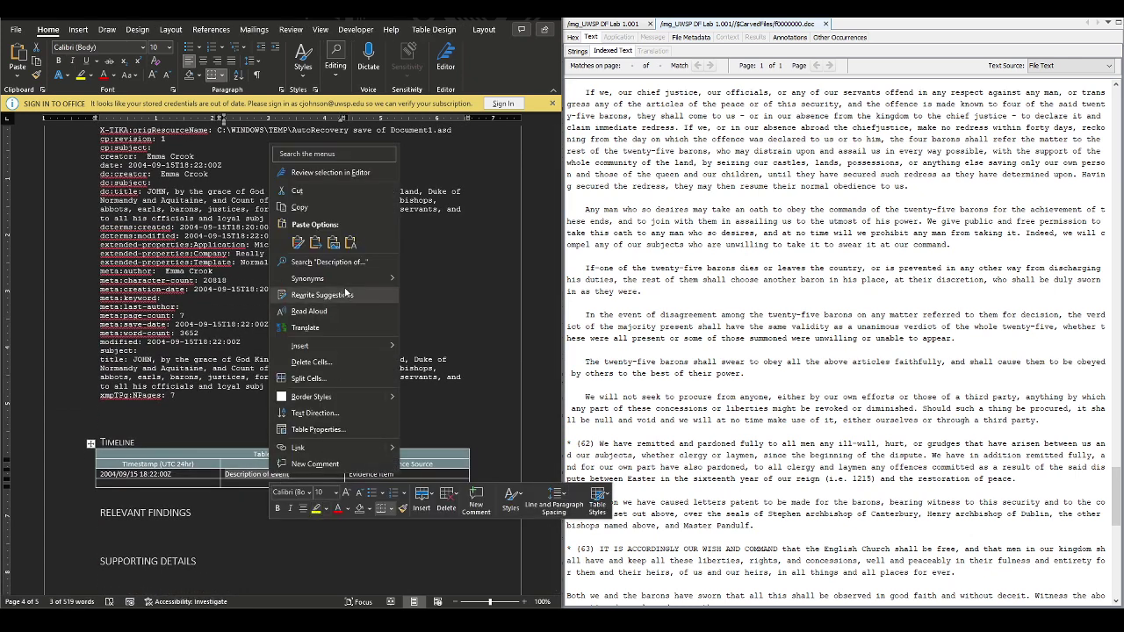
{"action": "left_click", "coordinate": [350, 243]}
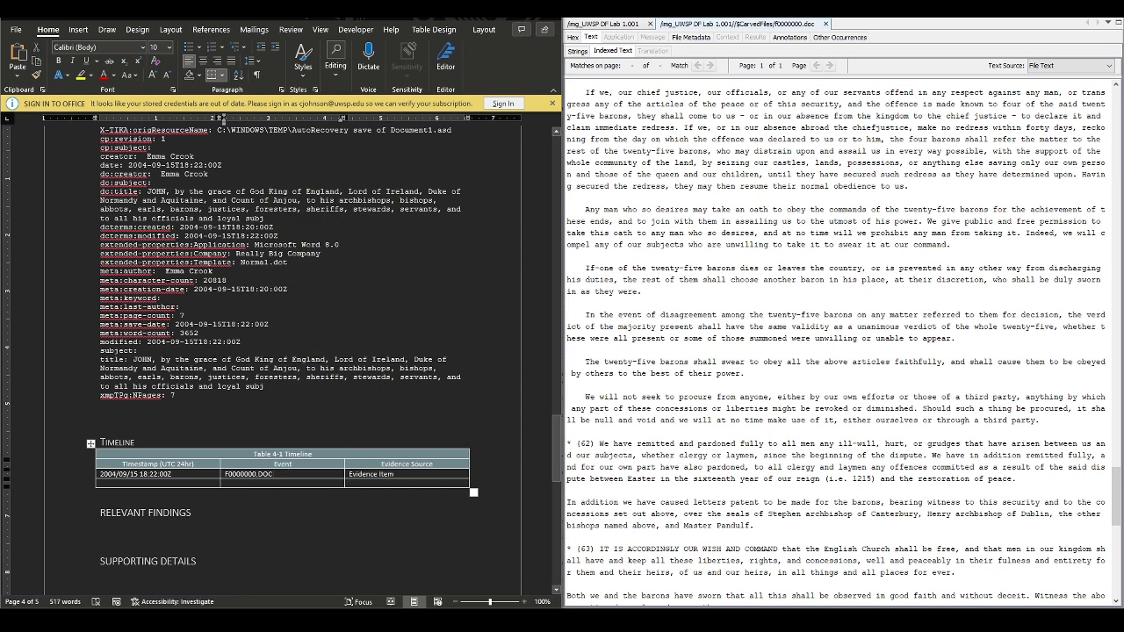
Append 'activity' after F0000000.DOC in the Event cell
{"action": "left_click", "coordinate": [902, 350]}
{"action": "key", "text": "ctrl+a"}
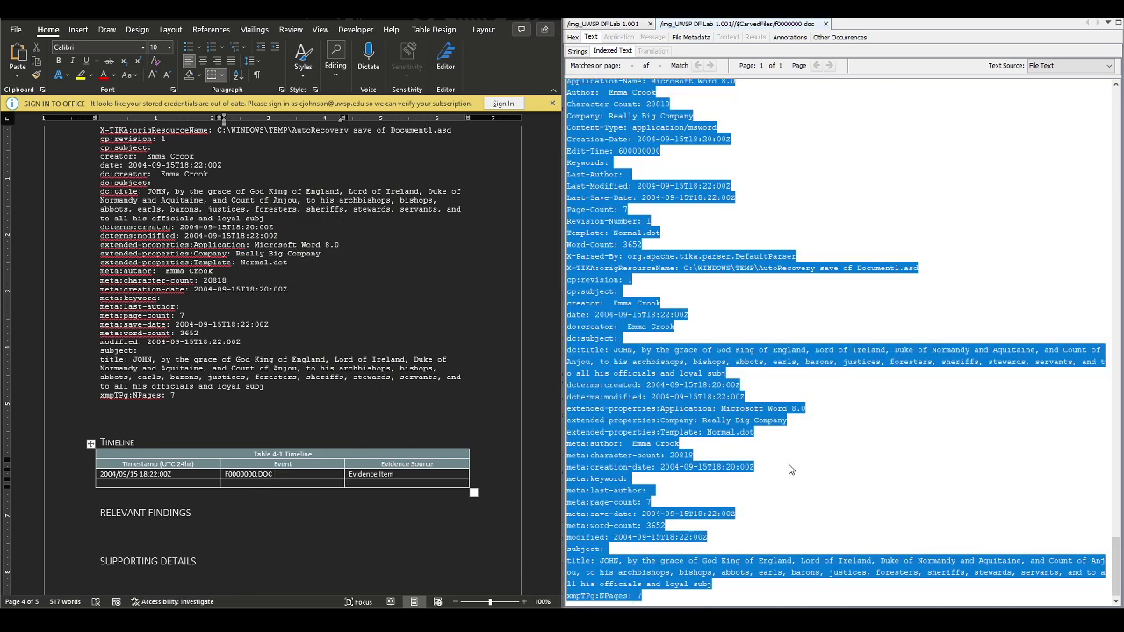
{"action": "left_click", "coordinate": [789, 470]}
{"action": "left_click", "coordinate": [282, 479]}
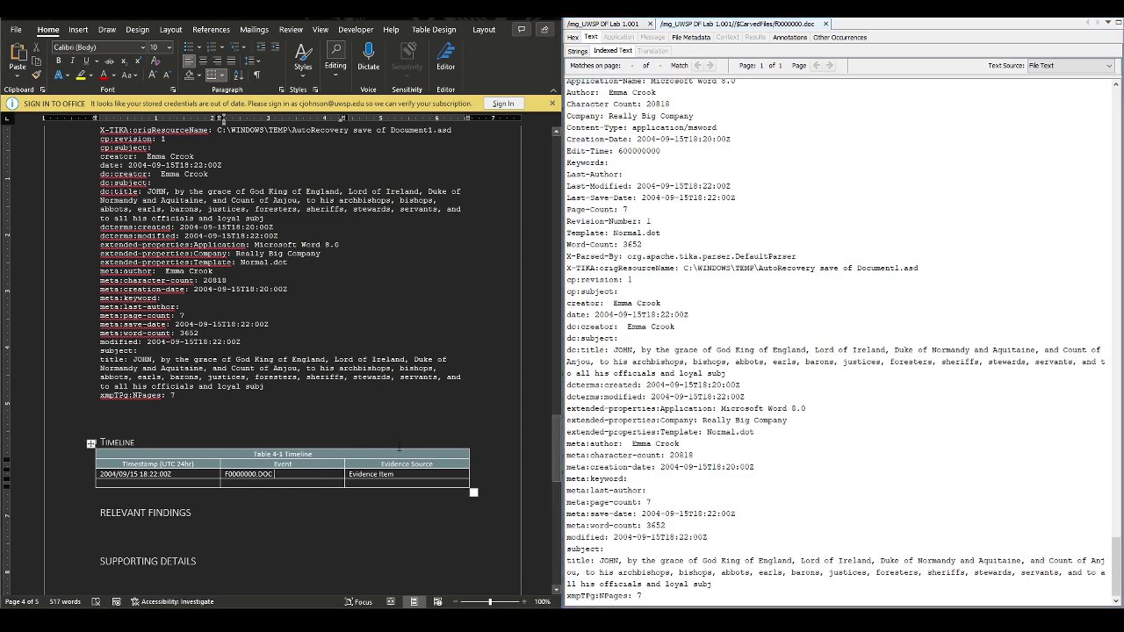
{"action": "type", "text": "activity"}
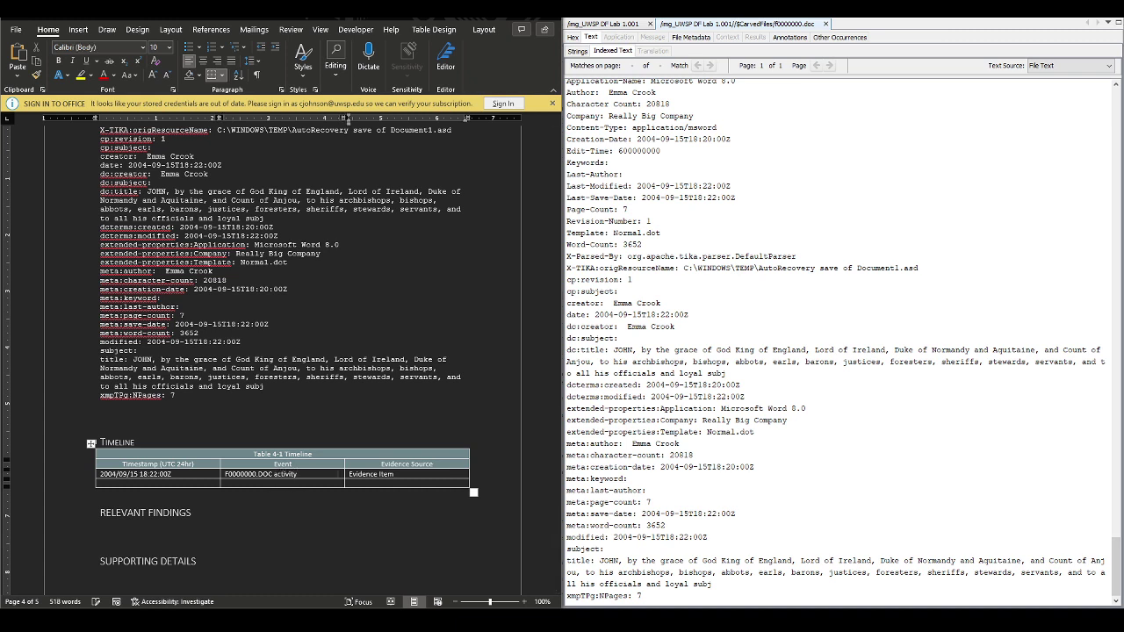
Paste F0000000.DOC as the evidence source and begin a '(Ms' note after it
{"action": "key", "text": "Tab"}
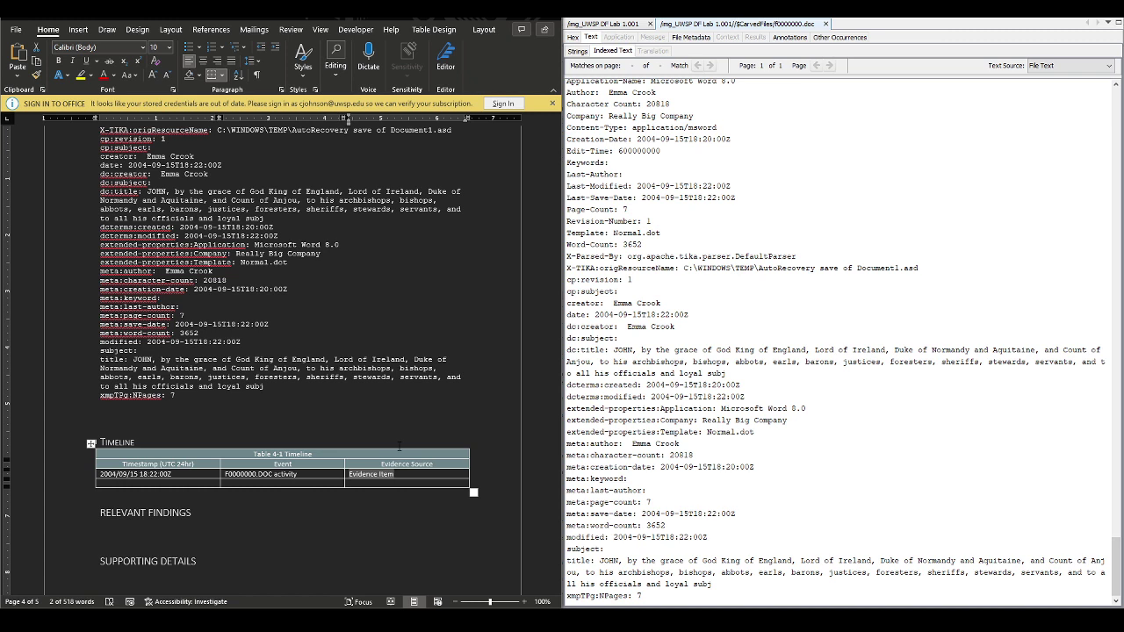
{"action": "right_click", "coordinate": [362, 480]}
{"action": "left_click", "coordinate": [443, 245]}
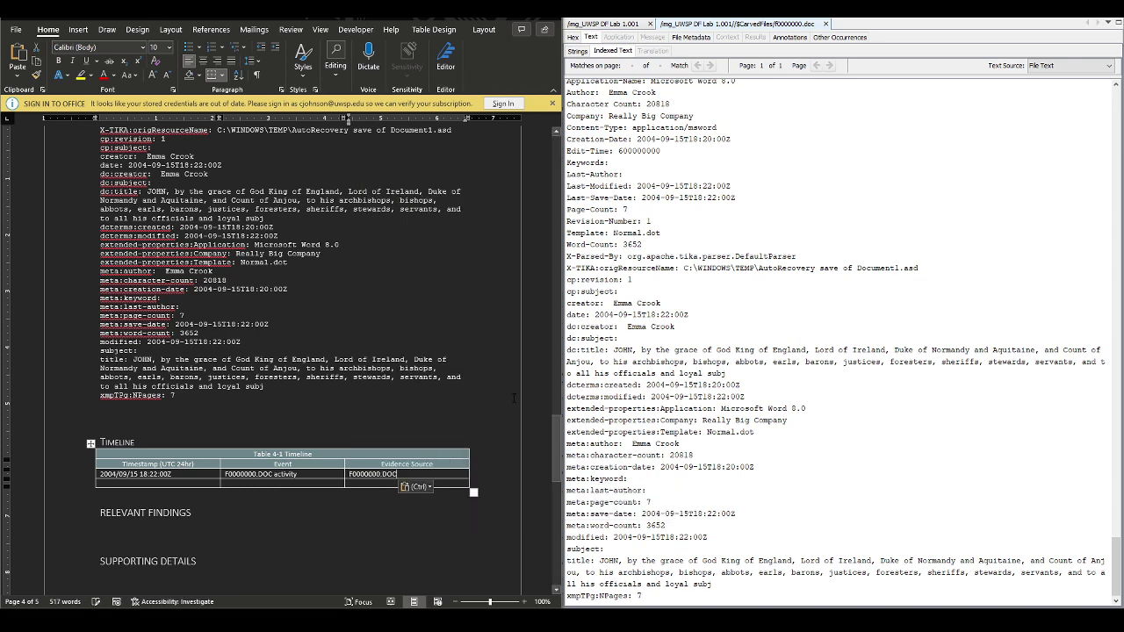
{"action": "type", "text": "(Ms"}
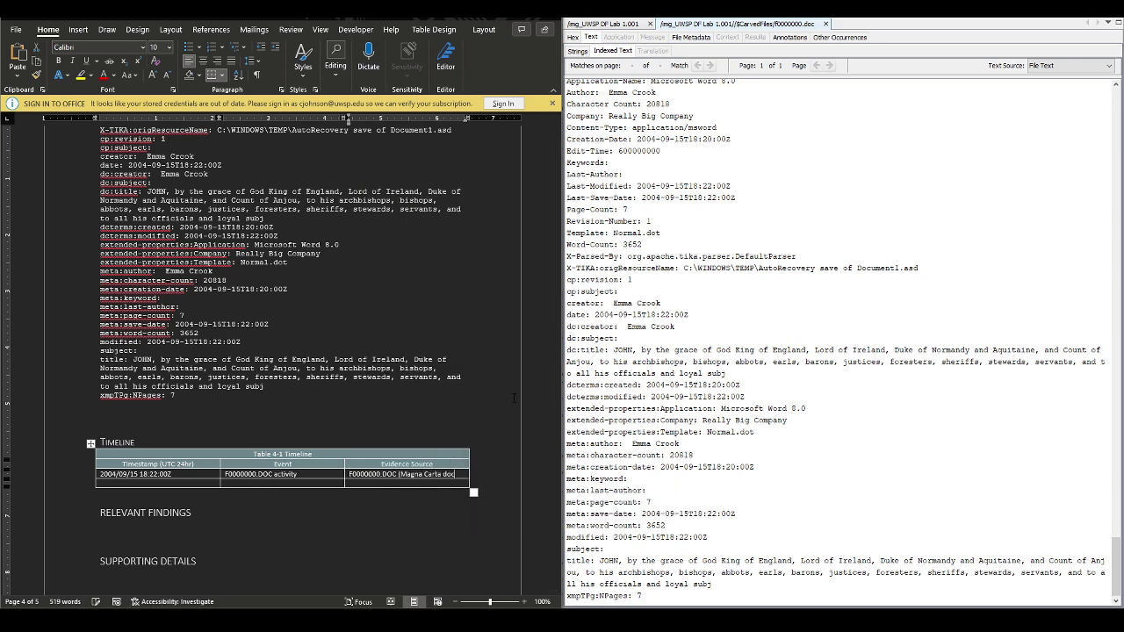
{"action": "scroll", "coordinate": [514, 398], "scroll_direction": "up", "scroll_amount": 15}
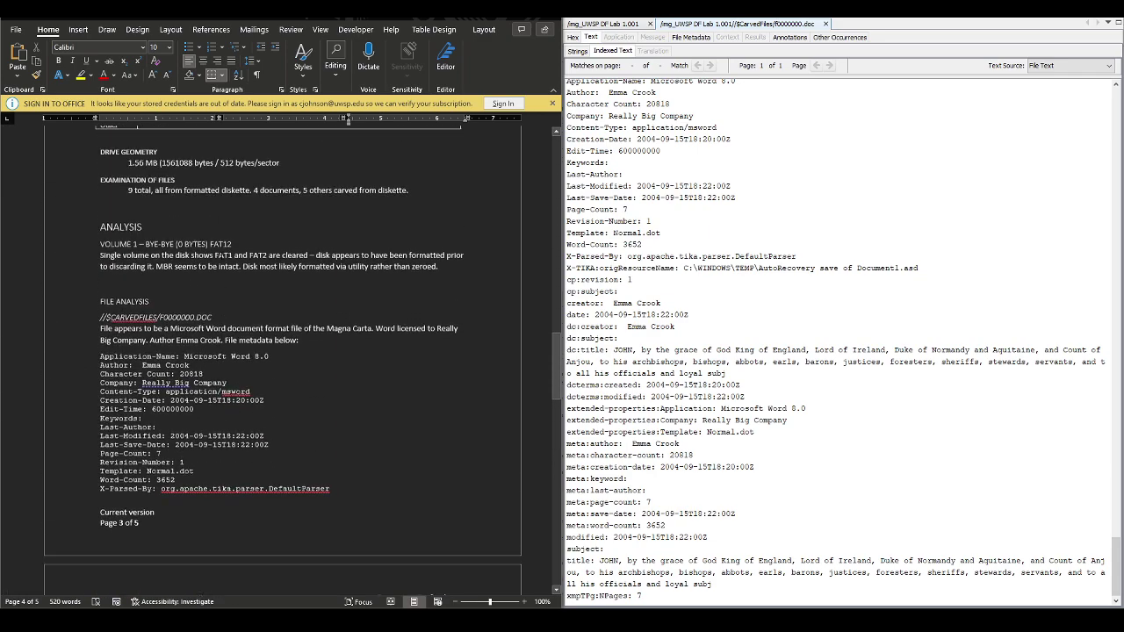
Append '(THE MAGNA CARTA DOC)' to the carved-file heading and prefix it with 'FILE 1 -'
{"action": "scroll", "coordinate": [291, 439], "scroll_direction": "down", "scroll_amount": 1}
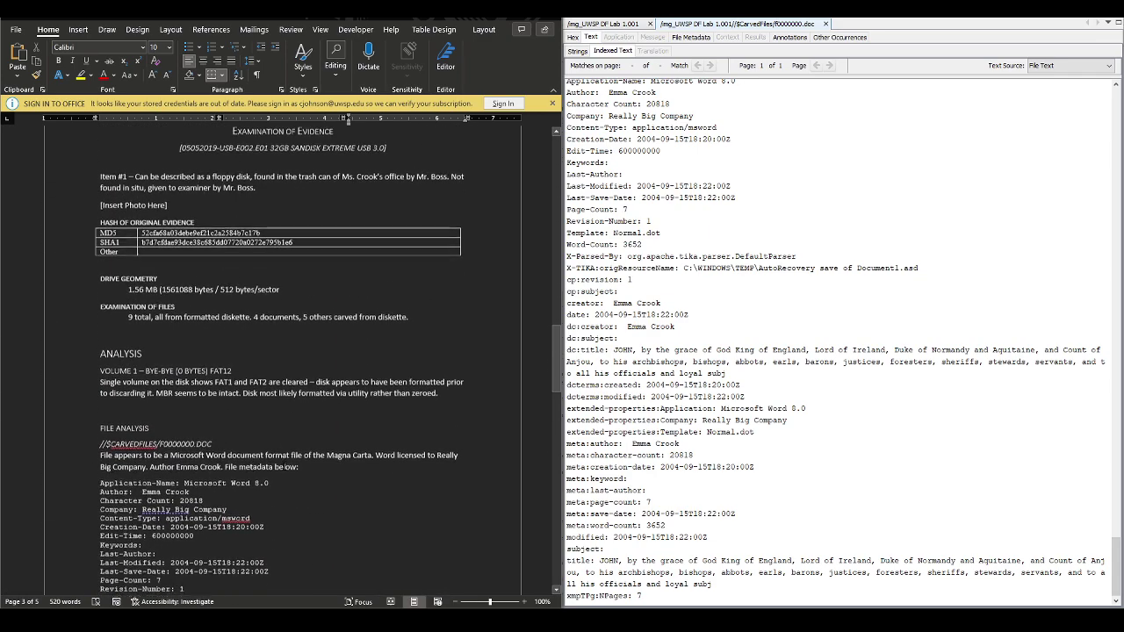
{"action": "left_click", "coordinate": [303, 436]}
{"action": "type", "text": "(T"}
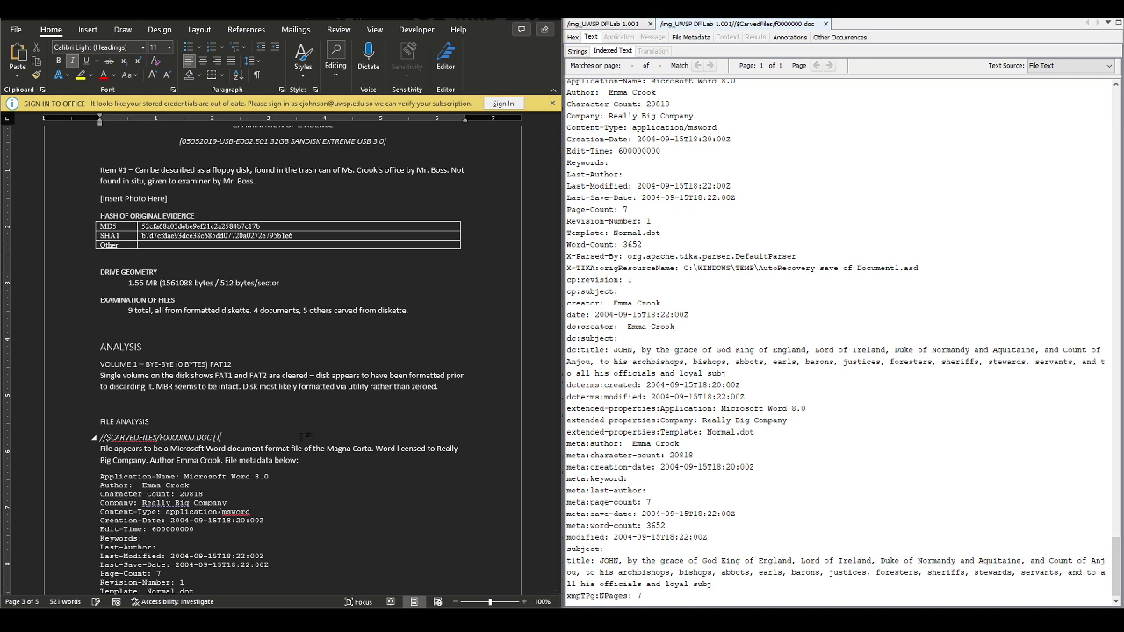
{"action": "type", "text": "HE MAGNA CARTA DOC"}
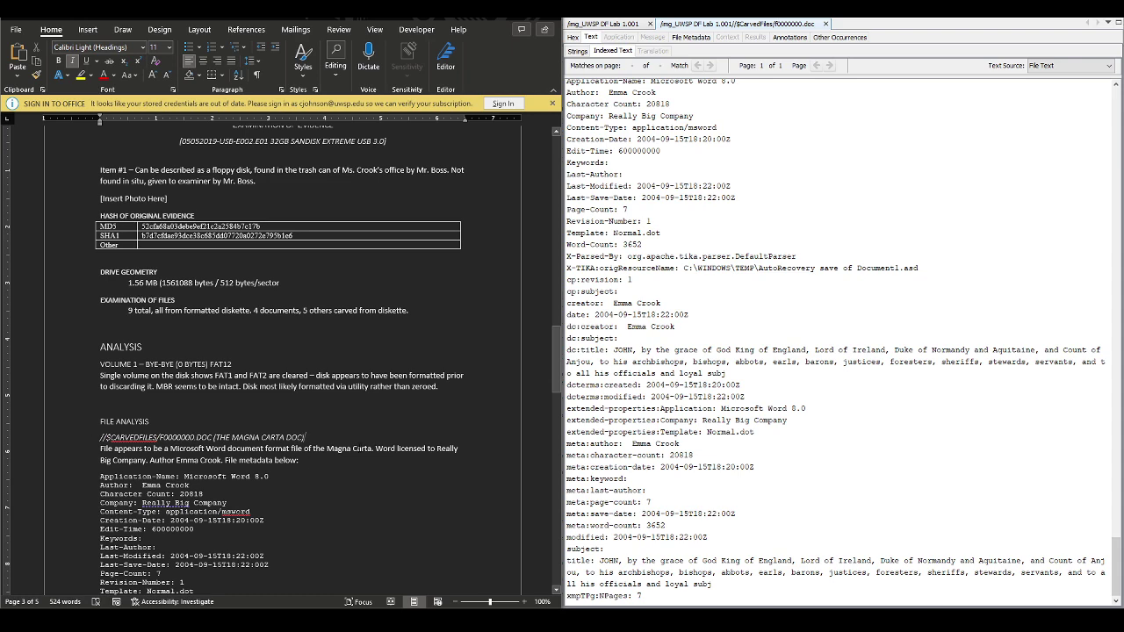
{"action": "scroll", "coordinate": [367, 481], "scroll_direction": "down", "scroll_amount": 4}
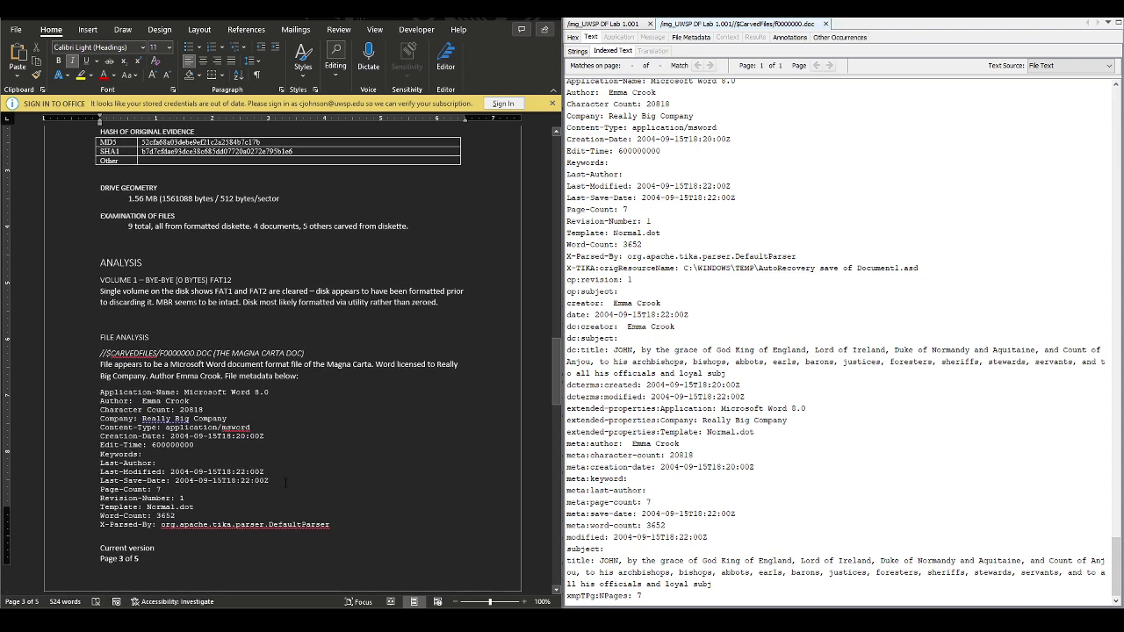
{"action": "scroll", "coordinate": [255, 455], "scroll_direction": "down", "scroll_amount": 3}
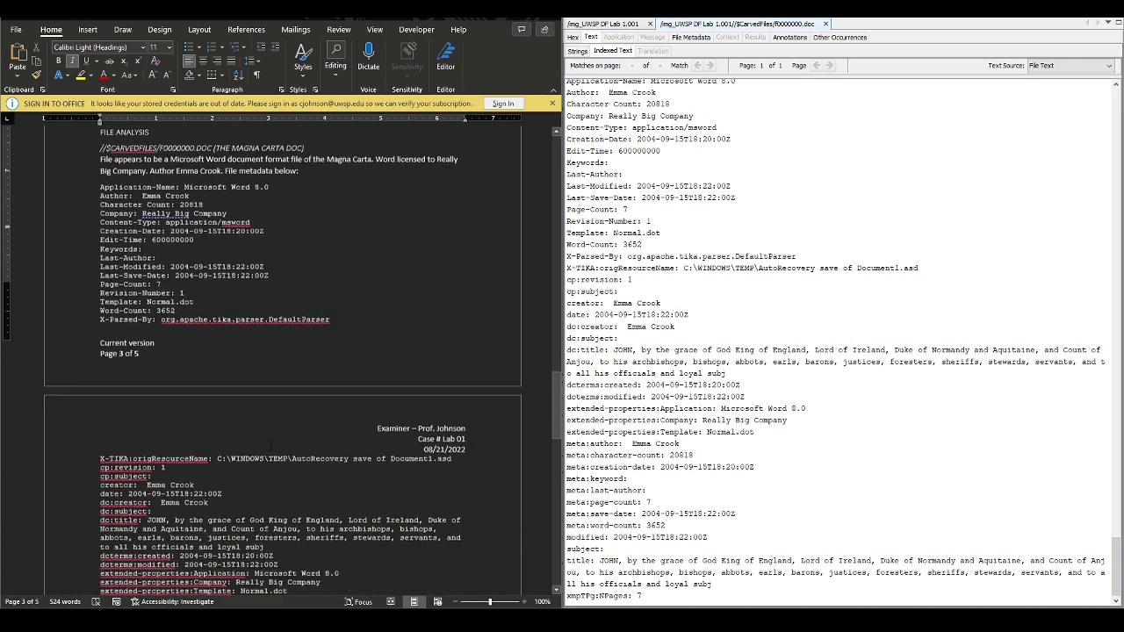
{"action": "scroll", "coordinate": [268, 450], "scroll_direction": "up", "scroll_amount": 2}
{"action": "scroll", "coordinate": [270, 444], "scroll_direction": "down", "scroll_amount": 3}
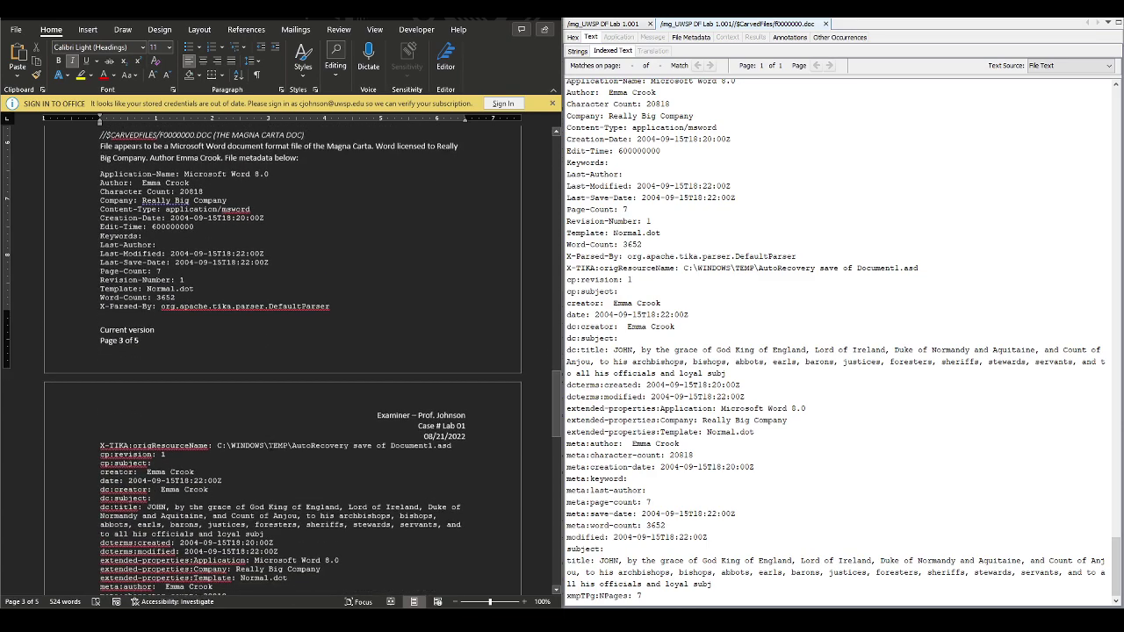
{"action": "scroll", "coordinate": [418, 395], "scroll_direction": "up", "scroll_amount": 3}
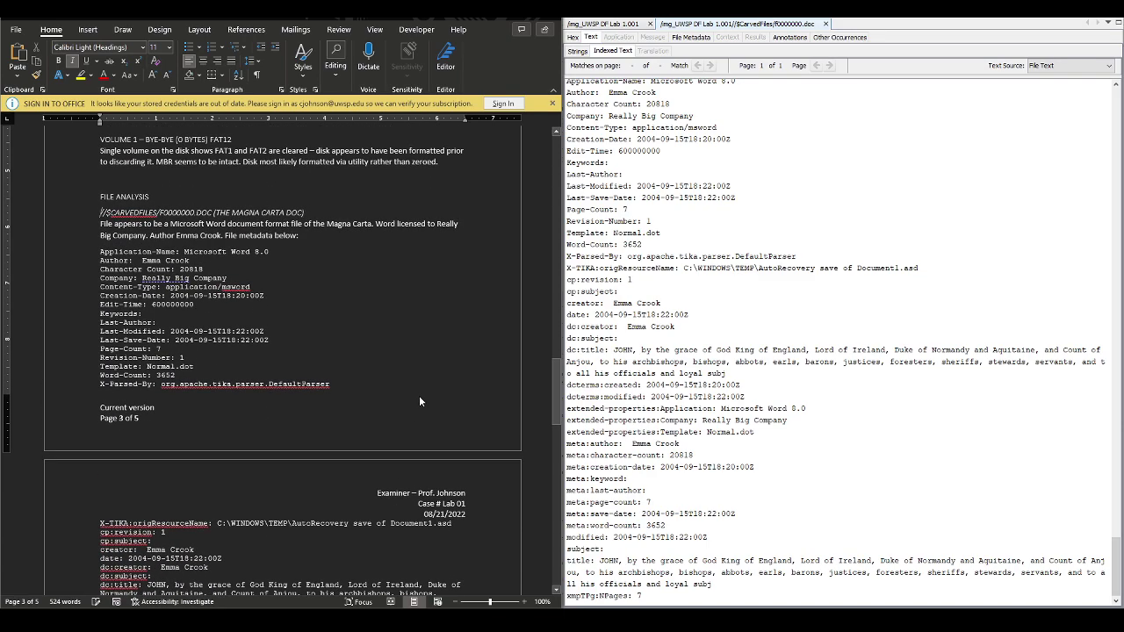
{"action": "type", "text": "FILE 1 -"}
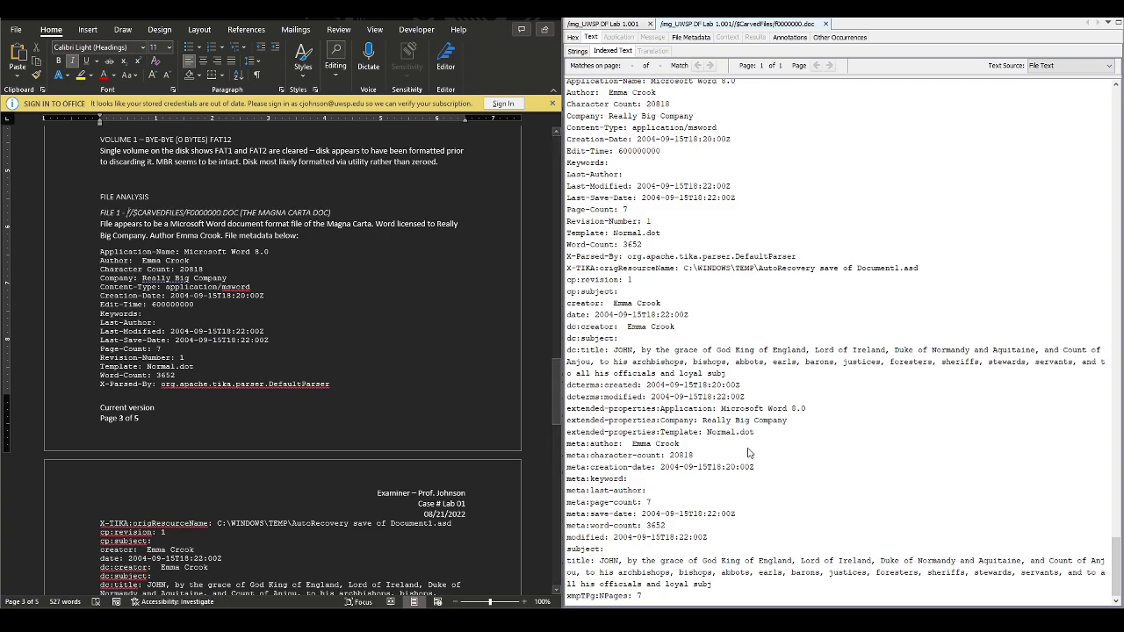
{"action": "scroll", "coordinate": [747, 451], "scroll_direction": "up", "scroll_amount": 15}
{"action": "scroll", "coordinate": [745, 450], "scroll_direction": "down", "scroll_amount": 15}
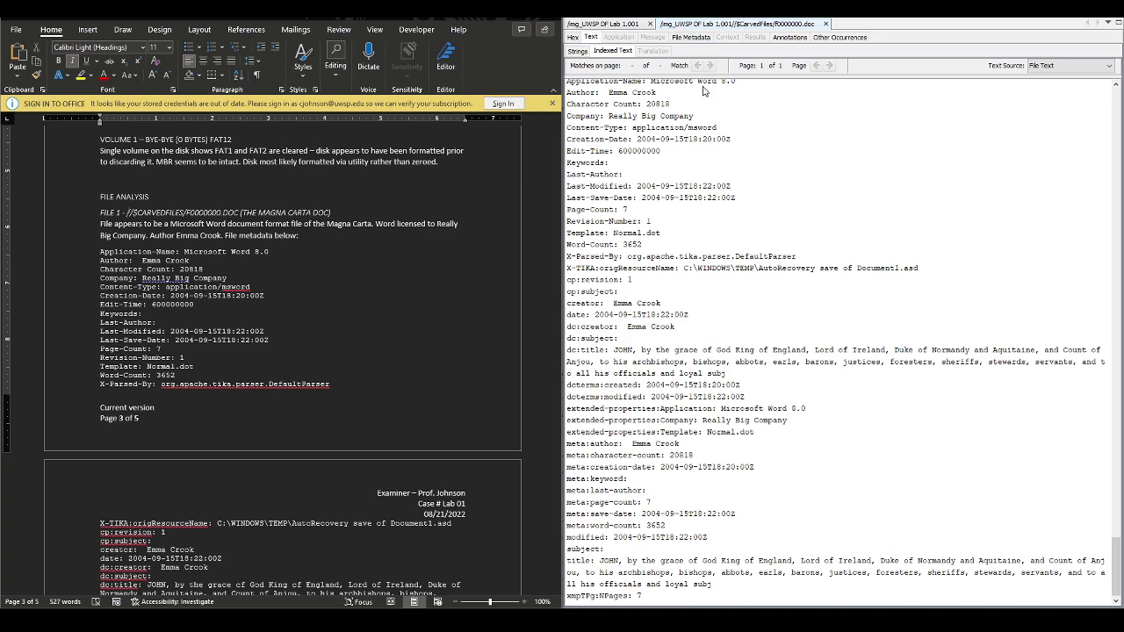
{"action": "scroll", "coordinate": [285, 468], "scroll_direction": "down", "scroll_amount": 8}
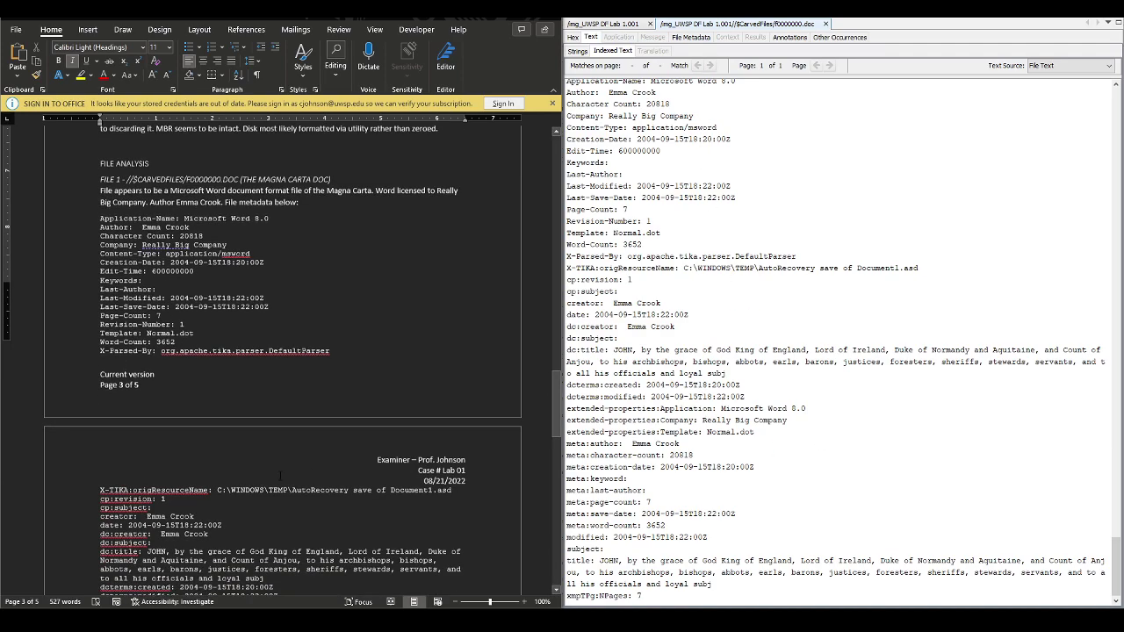
{"action": "scroll", "coordinate": [286, 468], "scroll_direction": "up", "scroll_amount": 9}
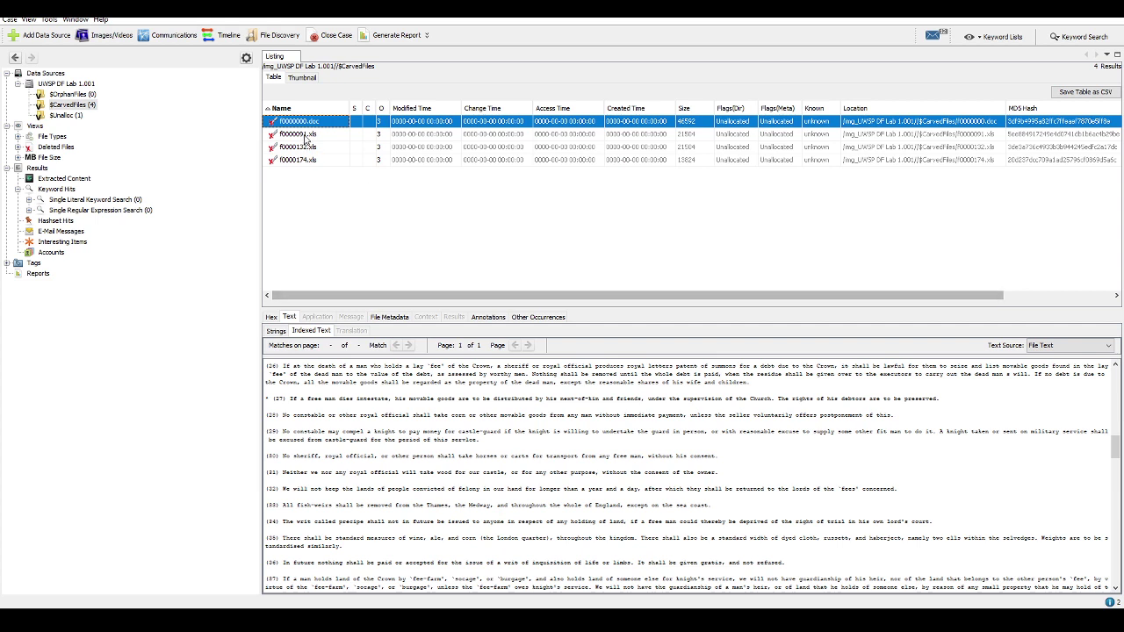
Open f0000091.xls in a new viewer window and add 'on R' to the first timeline Event entry
{"action": "right_click", "coordinate": [305, 136]}
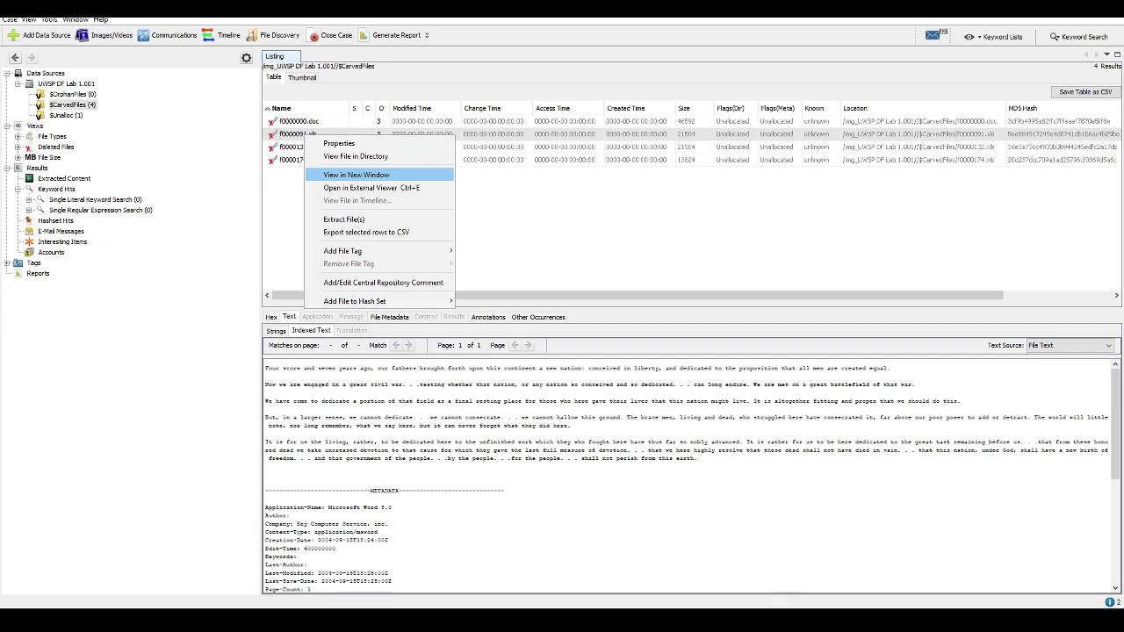
{"action": "key", "text": "alt+Tab"}
{"action": "scroll", "coordinate": [397, 462], "scroll_direction": "down", "scroll_amount": 12}
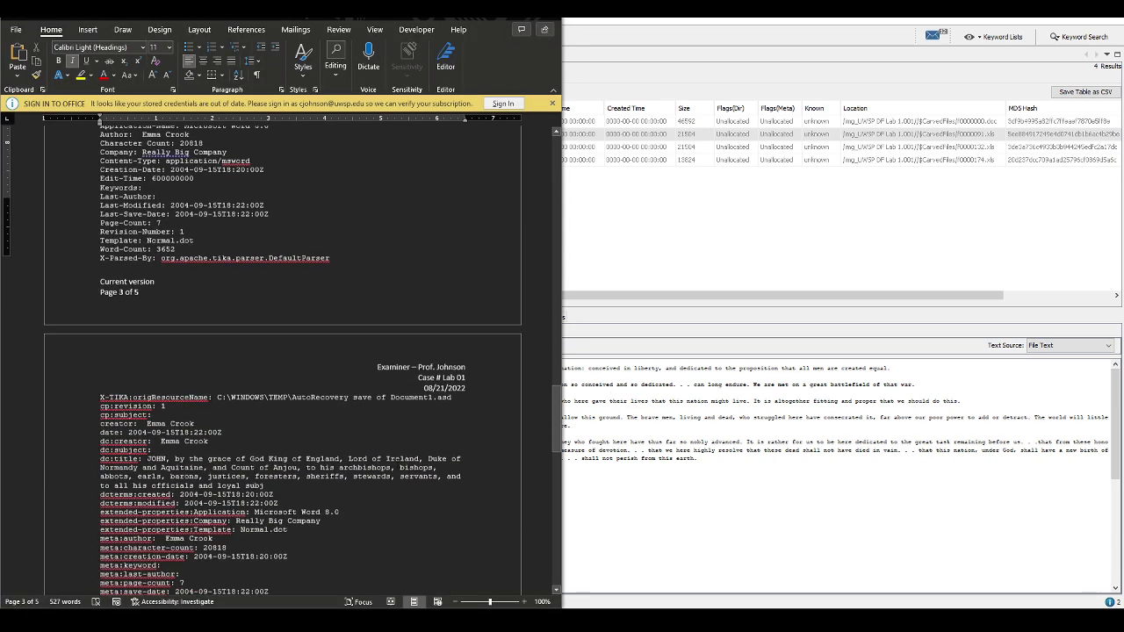
{"action": "left_click", "coordinate": [303, 361]}
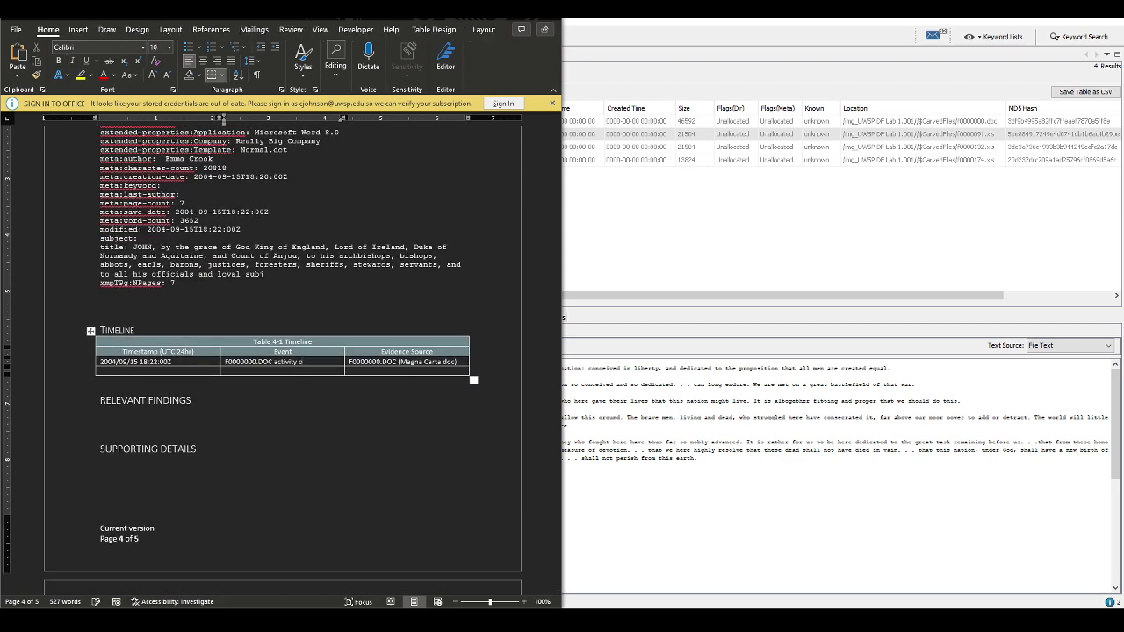
{"action": "type", "text": "on R"}
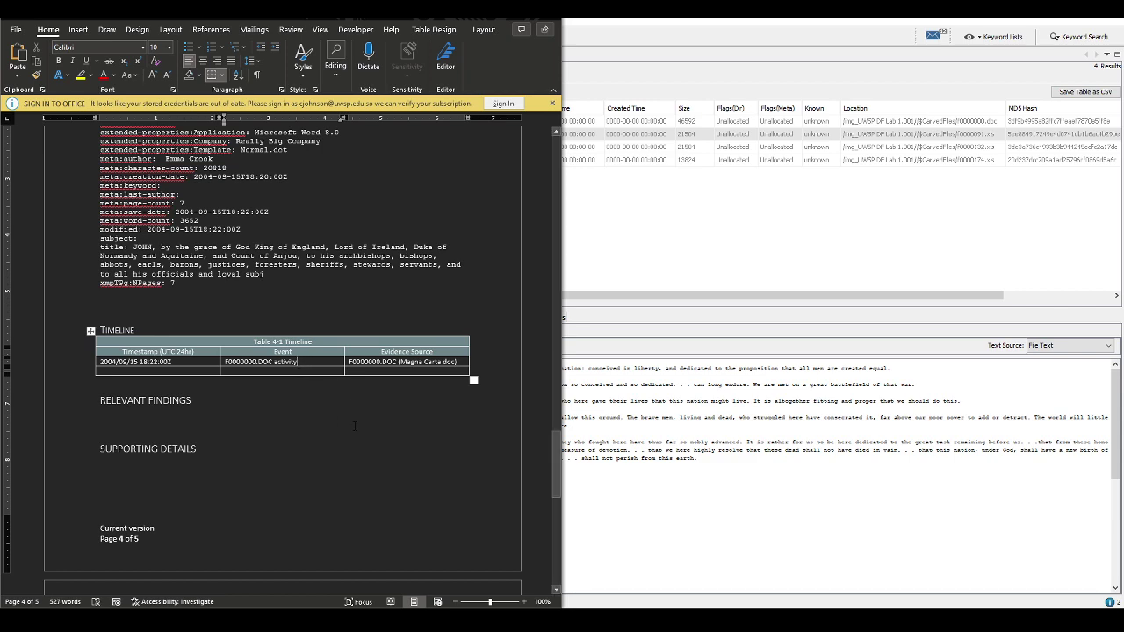
{"action": "scroll", "coordinate": [325, 392], "scroll_direction": "up", "scroll_amount": 15}
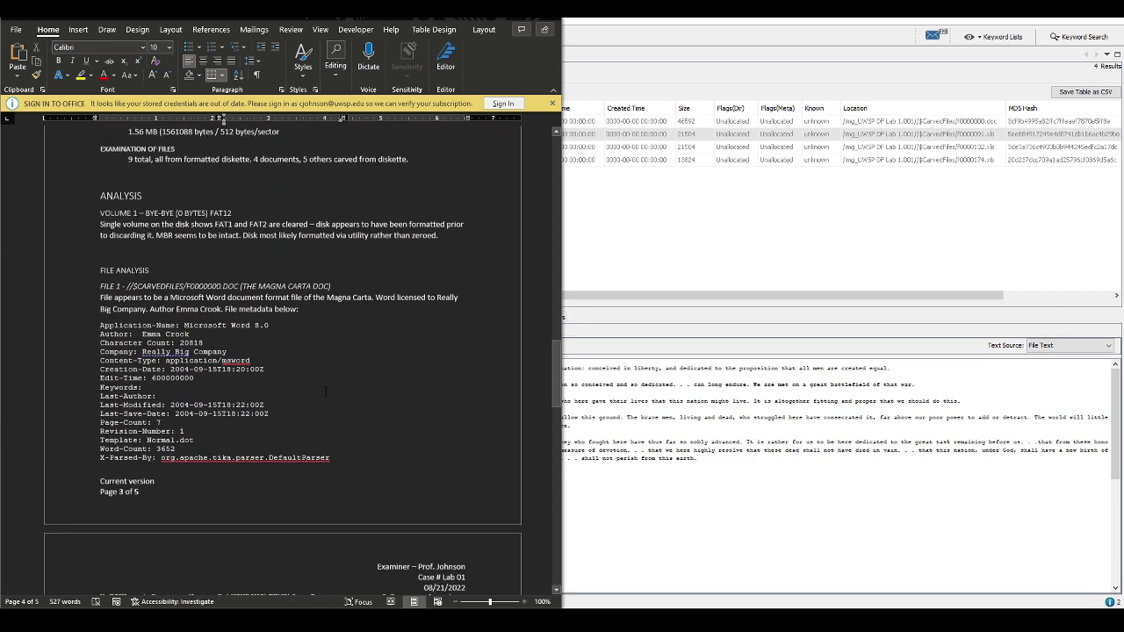
{"action": "scroll", "coordinate": [326, 392], "scroll_direction": "up", "scroll_amount": 6}
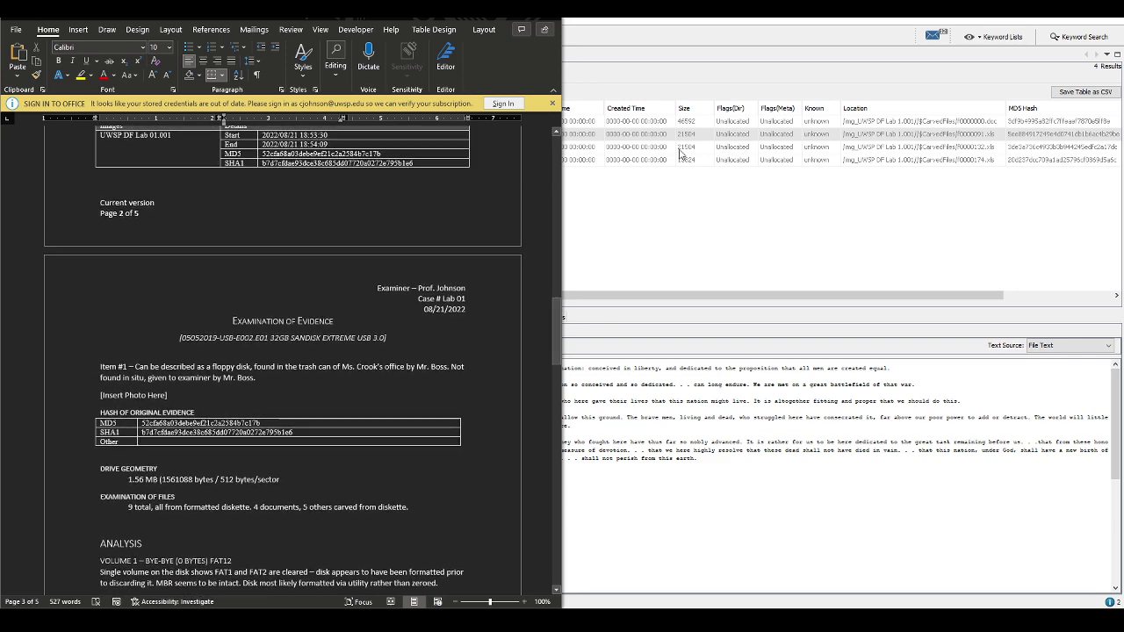
Place the f0000091.xls viewer on the right half beside the Word report
{"action": "key", "text": "alt+Tab"}
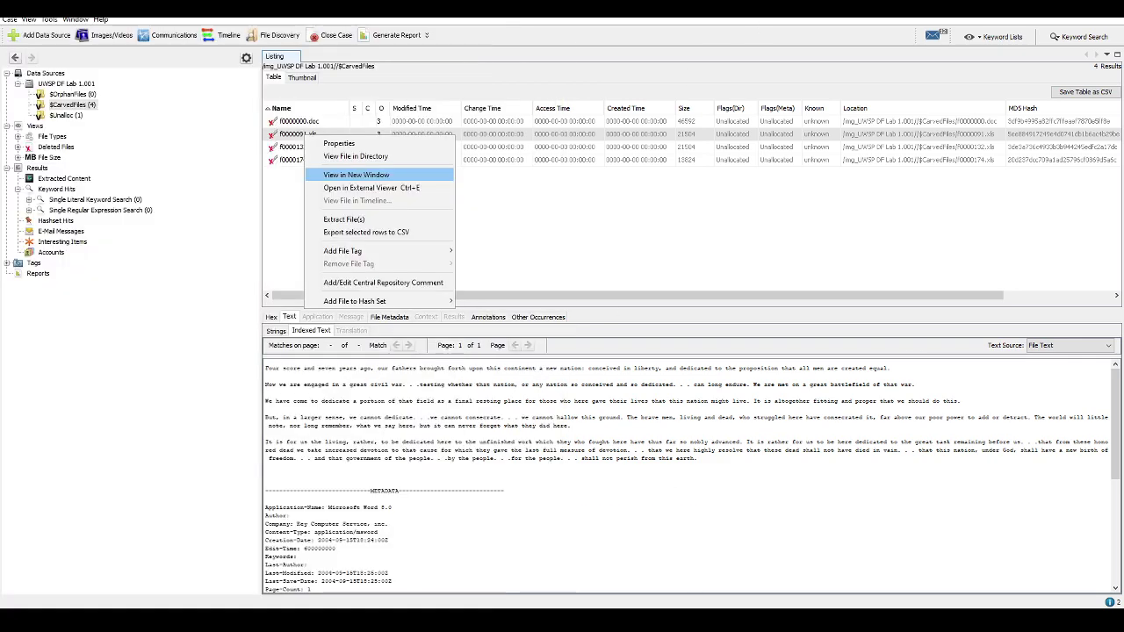
{"action": "key", "text": "alt+Tab"}
{"action": "scroll", "coordinate": [228, 350], "scroll_direction": "up", "scroll_amount": 5}
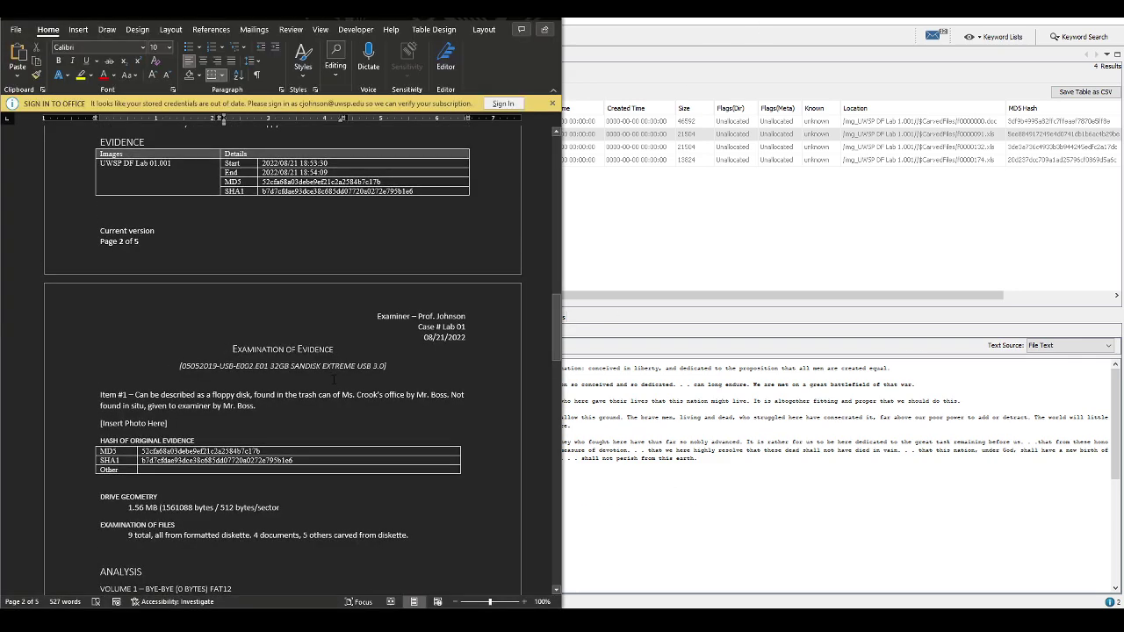
{"action": "scroll", "coordinate": [334, 379], "scroll_direction": "up", "scroll_amount": 1}
{"action": "left_click", "coordinate": [449, 368]}
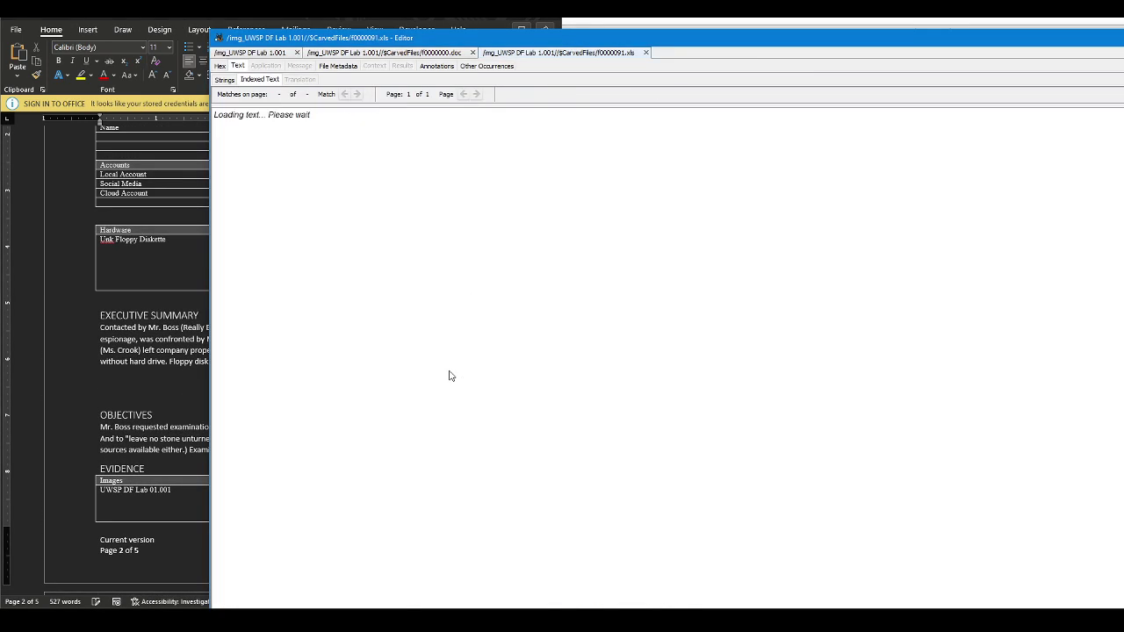
{"action": "left_click_drag", "start_coordinate": [849, 43], "coordinate": [1123, 41]}
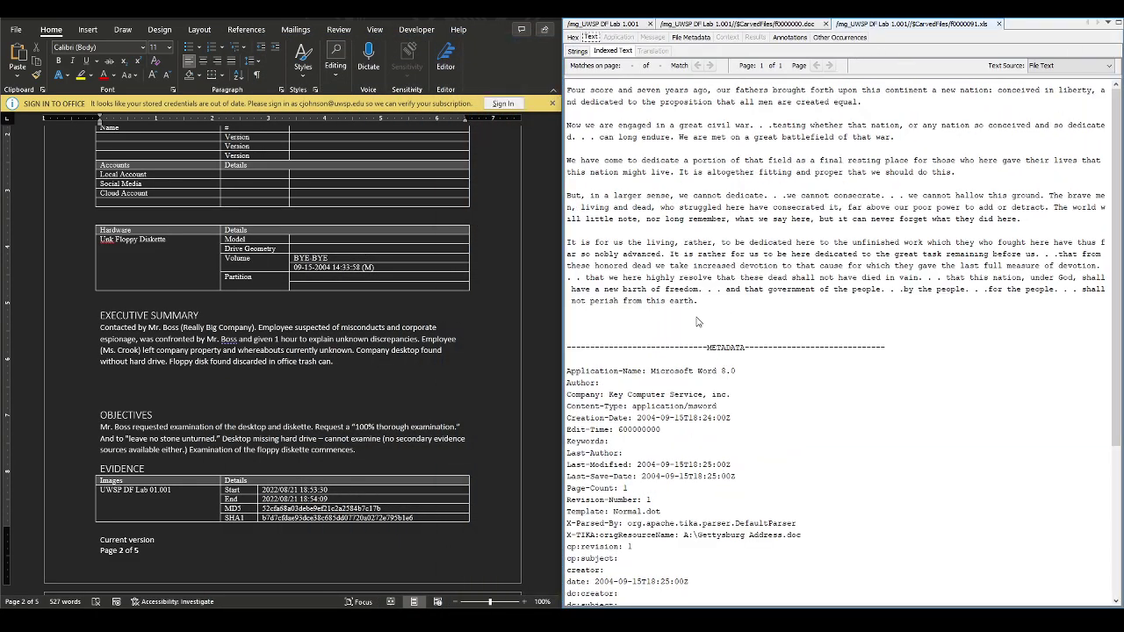
Start a new 'File 2 -' line after File 1's metadata
{"action": "scroll", "coordinate": [703, 321], "scroll_direction": "down", "scroll_amount": 5}
{"action": "scroll", "coordinate": [395, 272], "scroll_direction": "up", "scroll_amount": 15}
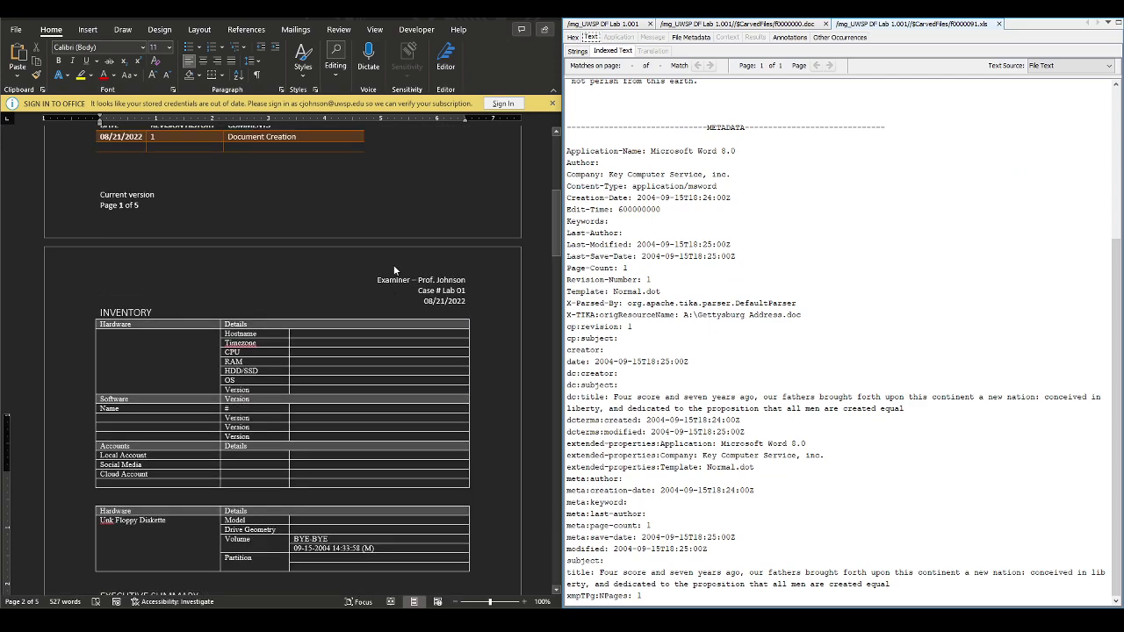
{"action": "scroll", "coordinate": [392, 271], "scroll_direction": "down", "scroll_amount": 15}
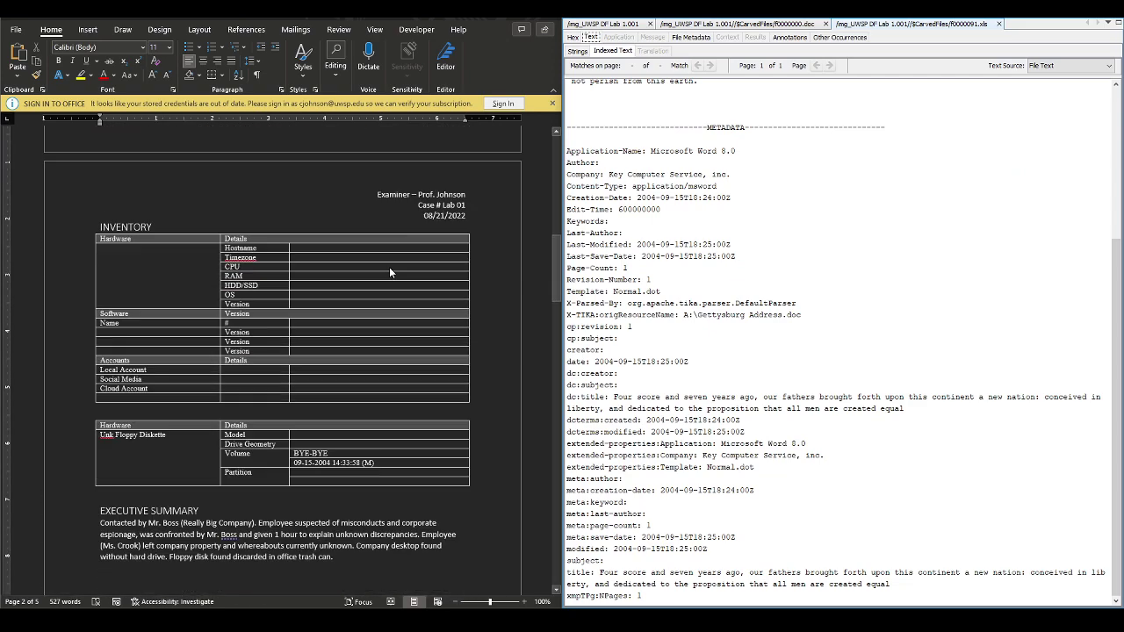
{"action": "scroll", "coordinate": [385, 264], "scroll_direction": "down", "scroll_amount": 15}
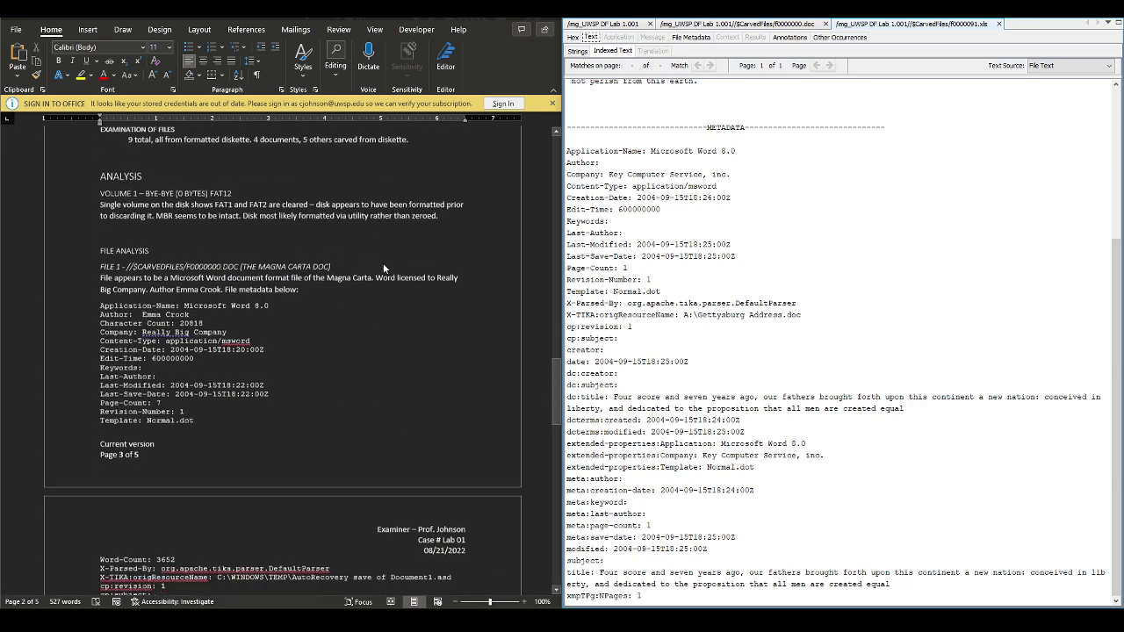
{"action": "scroll", "coordinate": [277, 508], "scroll_direction": "down", "scroll_amount": 3}
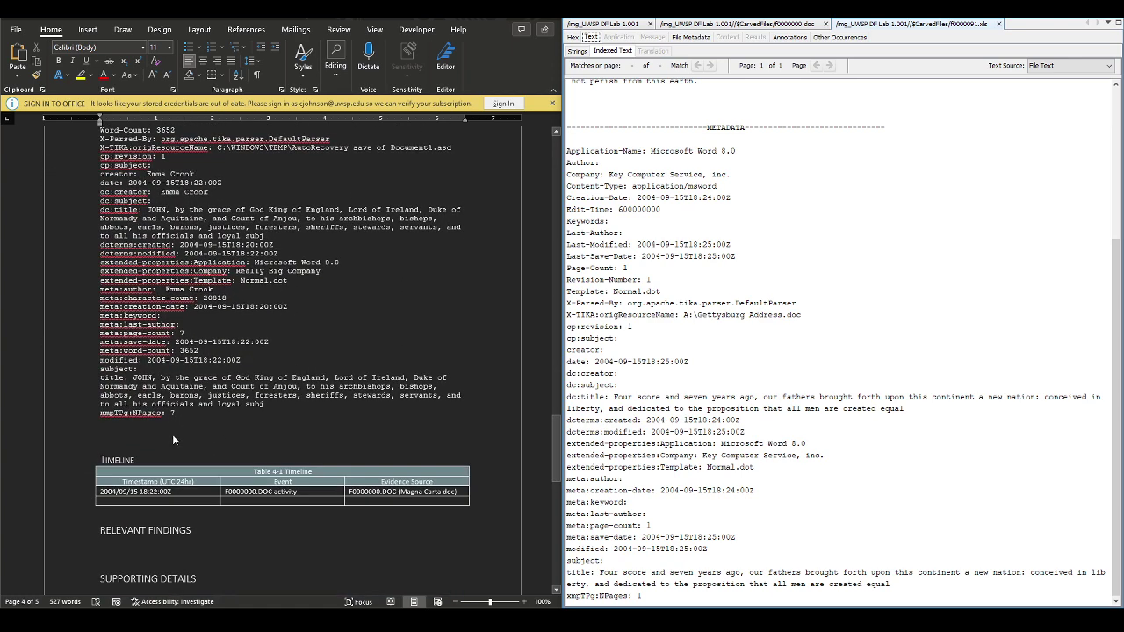
{"action": "left_click", "coordinate": [144, 425]}
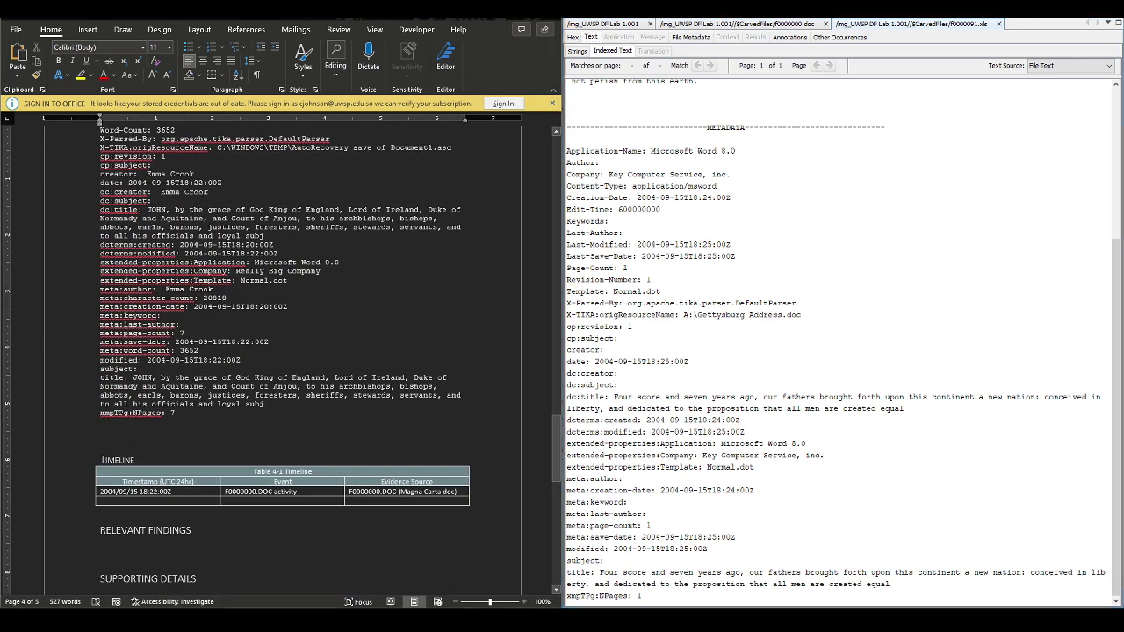
{"action": "key", "text": "Return"}
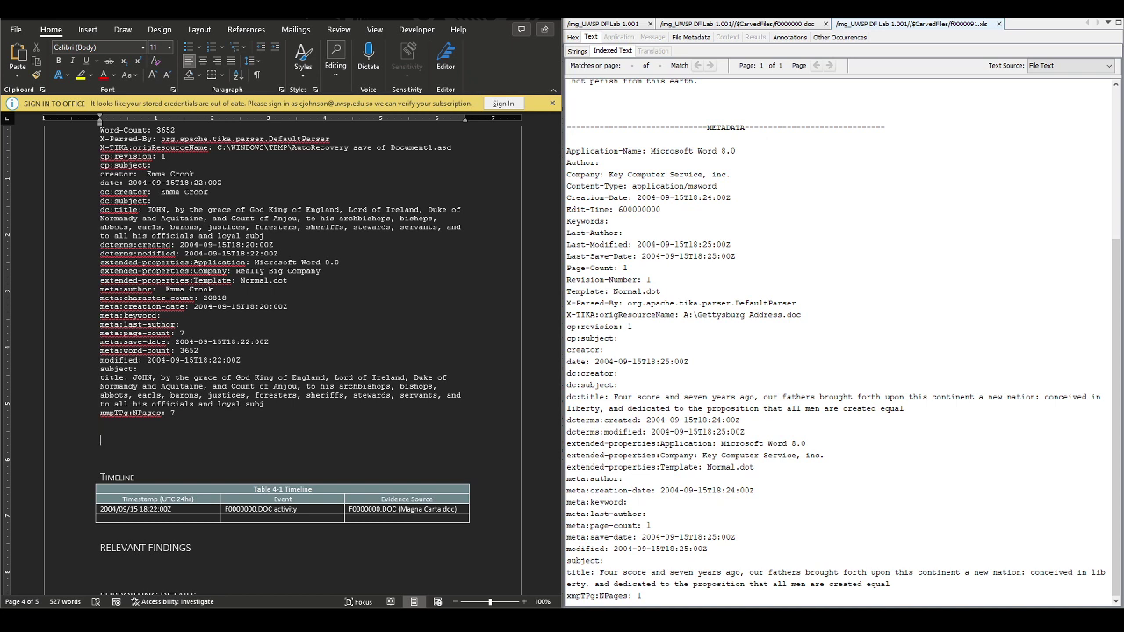
{"action": "type", "text": "ile 2 -"}
Copy f0000091.xls's //$CarvedFiles path from its File Metadata in Autopsy
{"action": "scroll", "coordinate": [286, 367], "scroll_direction": "up", "scroll_amount": 10}
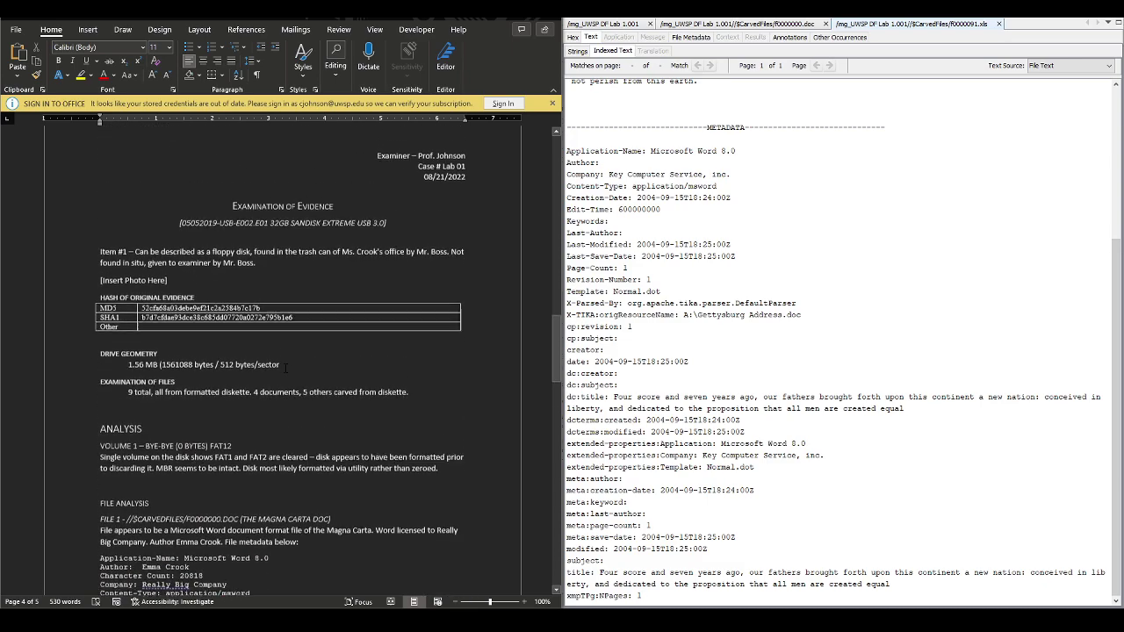
{"action": "scroll", "coordinate": [286, 367], "scroll_direction": "up", "scroll_amount": 8}
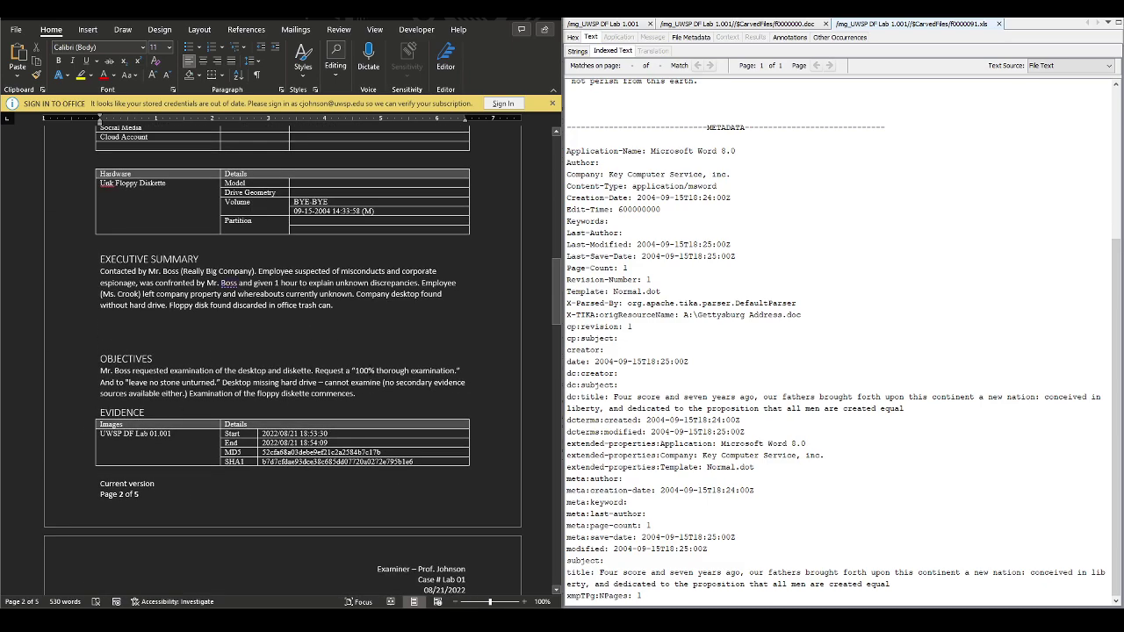
{"action": "scroll", "coordinate": [286, 360], "scroll_direction": "down", "scroll_amount": 15}
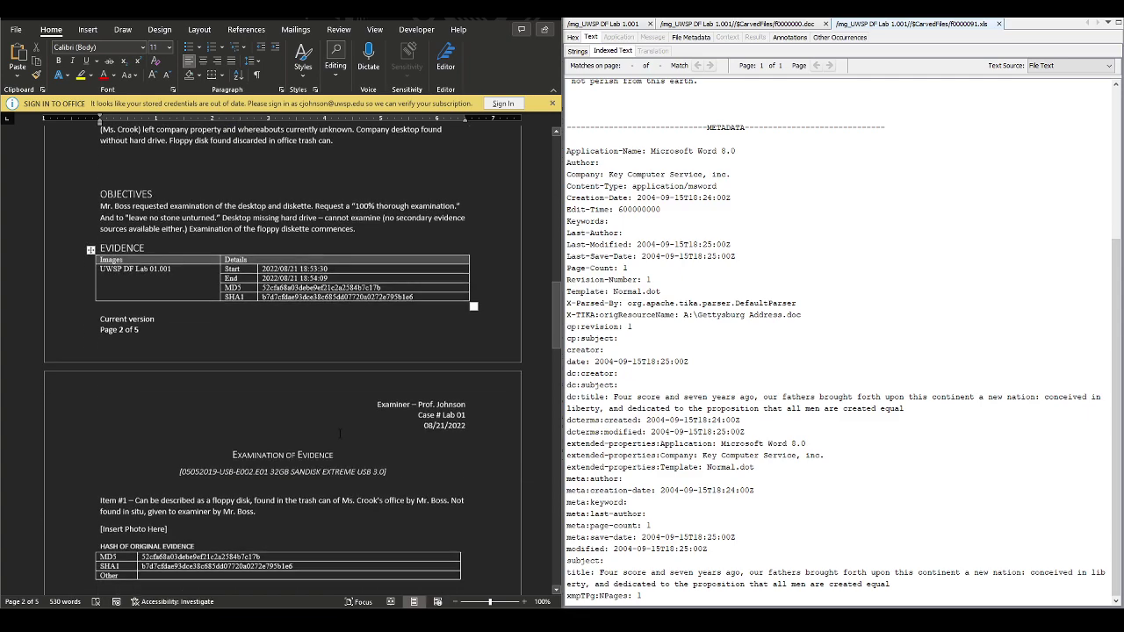
{"action": "scroll", "coordinate": [332, 433], "scroll_direction": "down", "scroll_amount": 8}
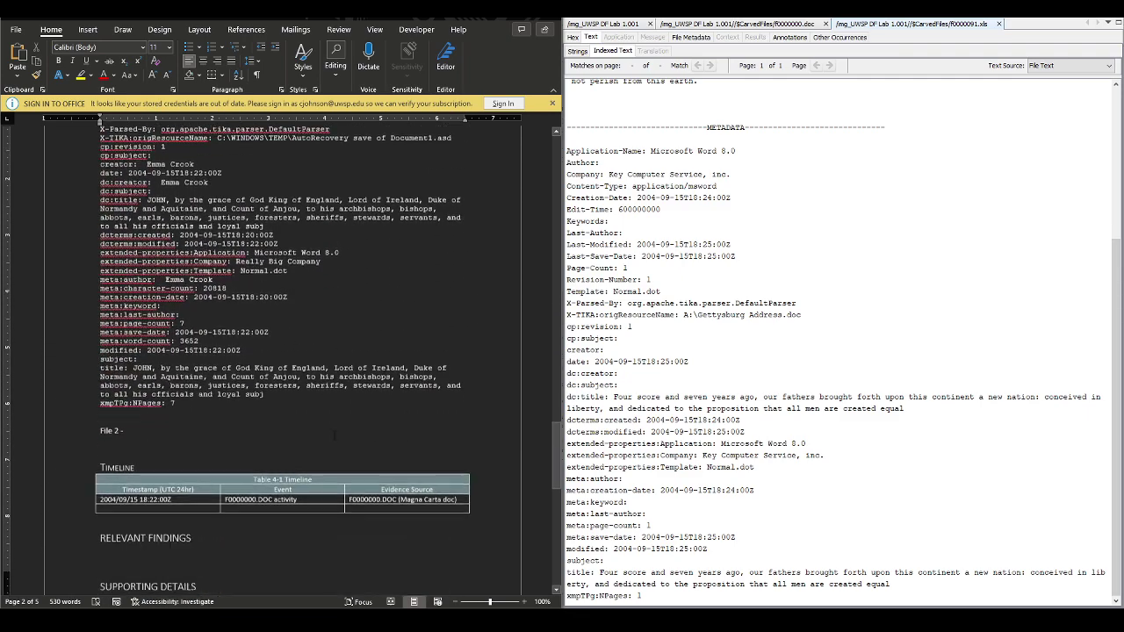
{"action": "scroll", "coordinate": [332, 434], "scroll_direction": "up", "scroll_amount": 8}
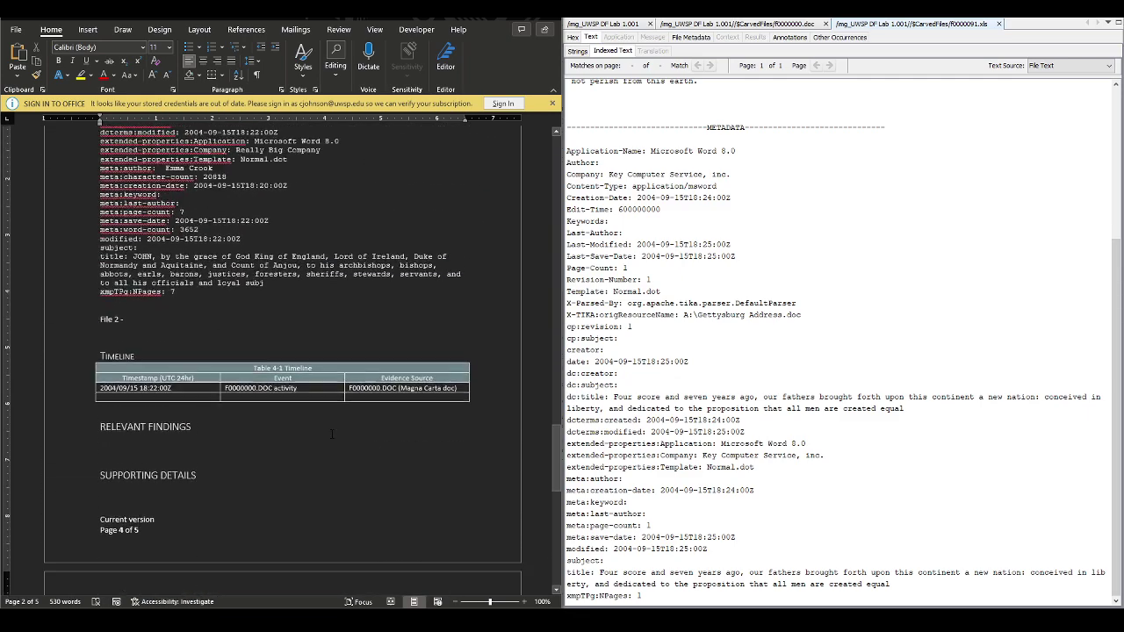
{"action": "scroll", "coordinate": [229, 385], "scroll_direction": "up", "scroll_amount": 8}
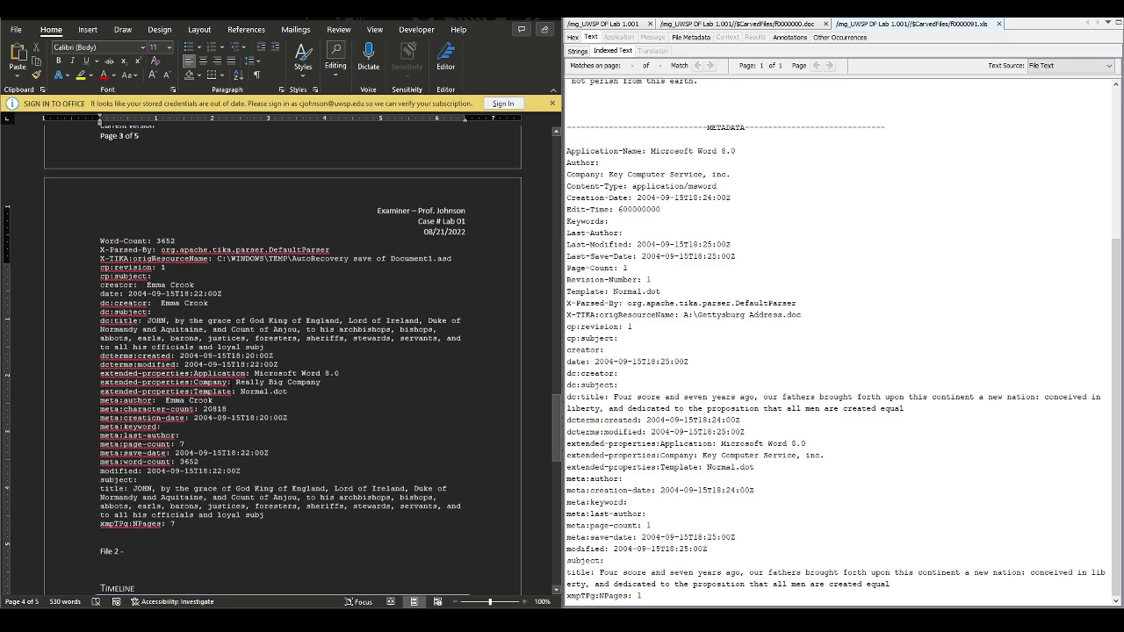
{"action": "scroll", "coordinate": [281, 360], "scroll_direction": "down", "scroll_amount": 1}
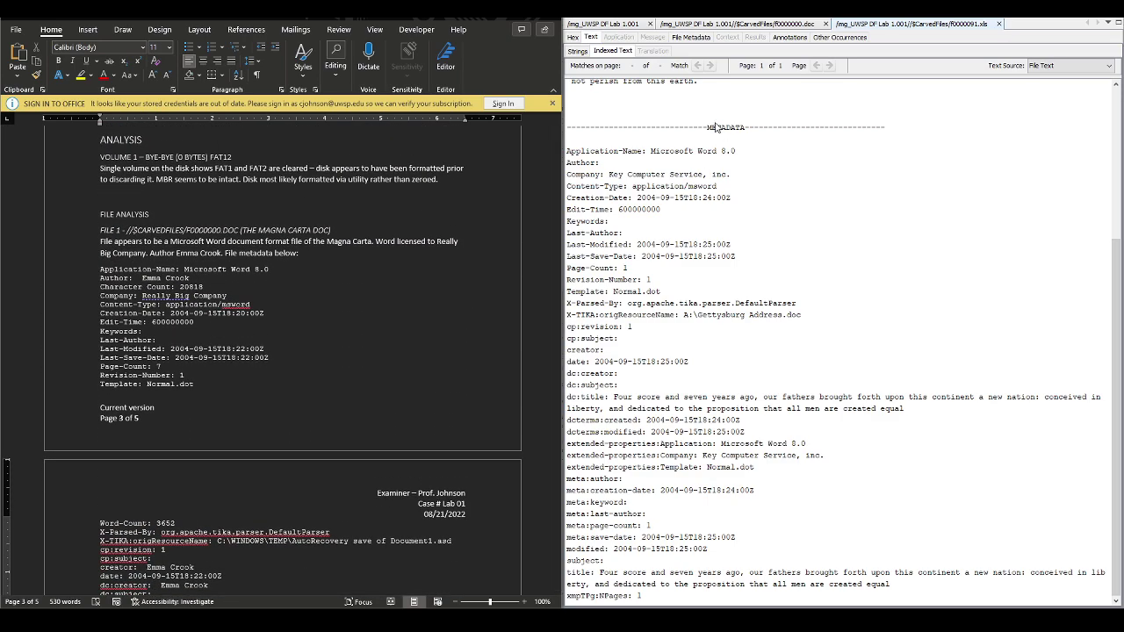
{"action": "scroll", "coordinate": [834, 334], "scroll_direction": "up", "scroll_amount": 5}
{"action": "left_click", "coordinate": [690, 38]}
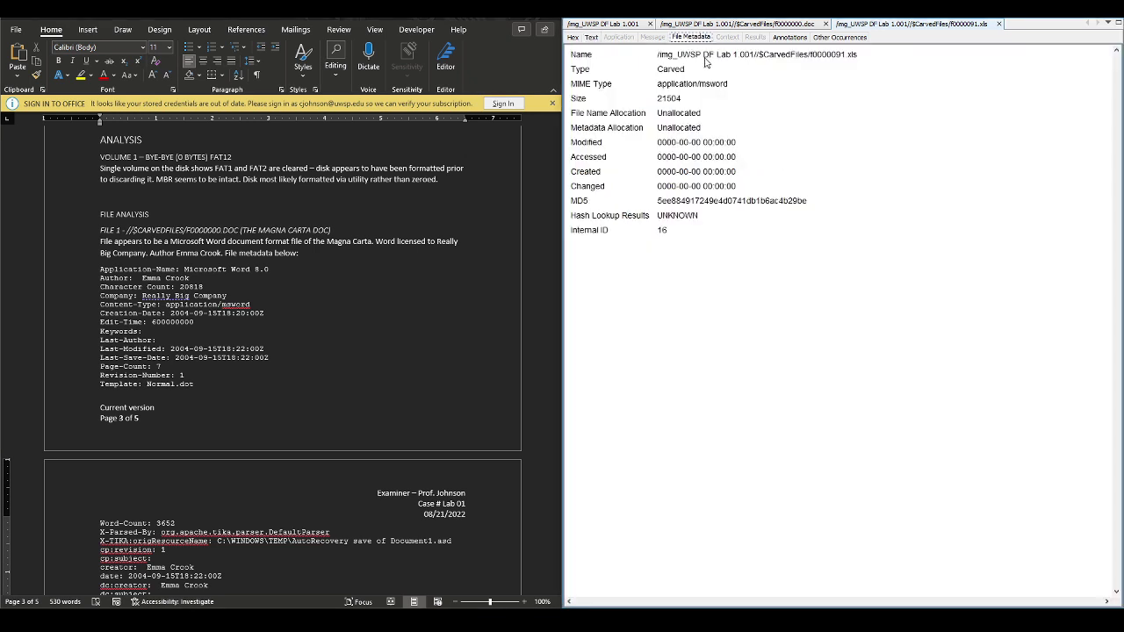
{"action": "left_click_drag", "start_coordinate": [857, 54], "coordinate": [716, 55]}
{"action": "left_click", "coordinate": [887, 68]}
{"action": "left_click_drag", "start_coordinate": [857, 55], "coordinate": [755, 57]}
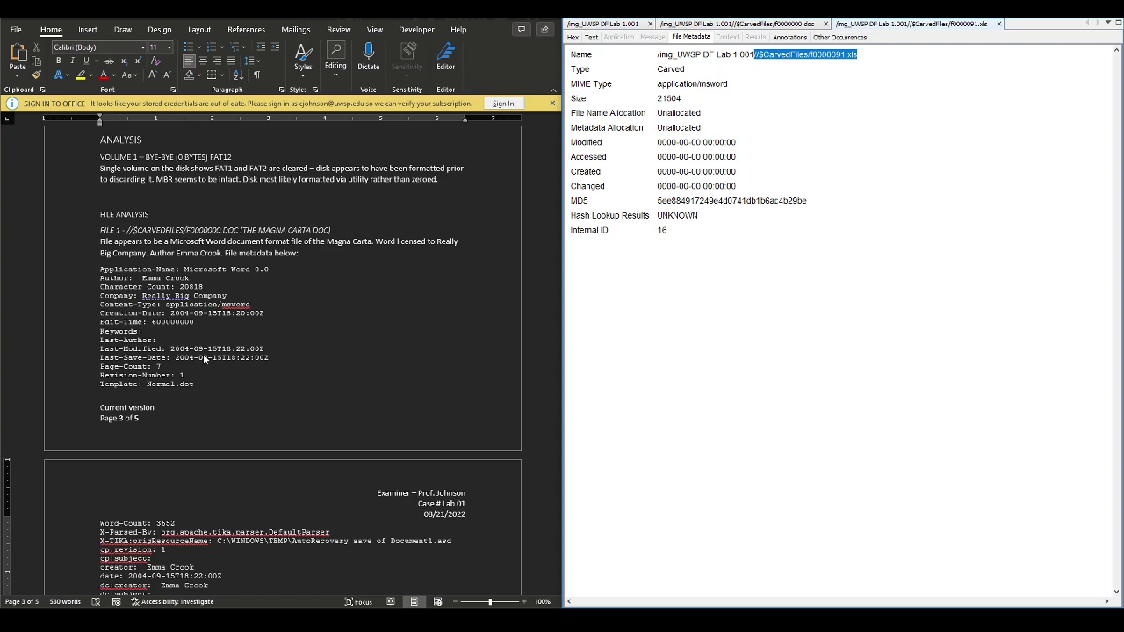
Paste the path after 'File 2 -', add '(Gettysburg Address xls)' and apply Heading 5
{"action": "scroll", "coordinate": [264, 432], "scroll_direction": "down", "scroll_amount": 10}
{"action": "left_click", "coordinate": [179, 328]}
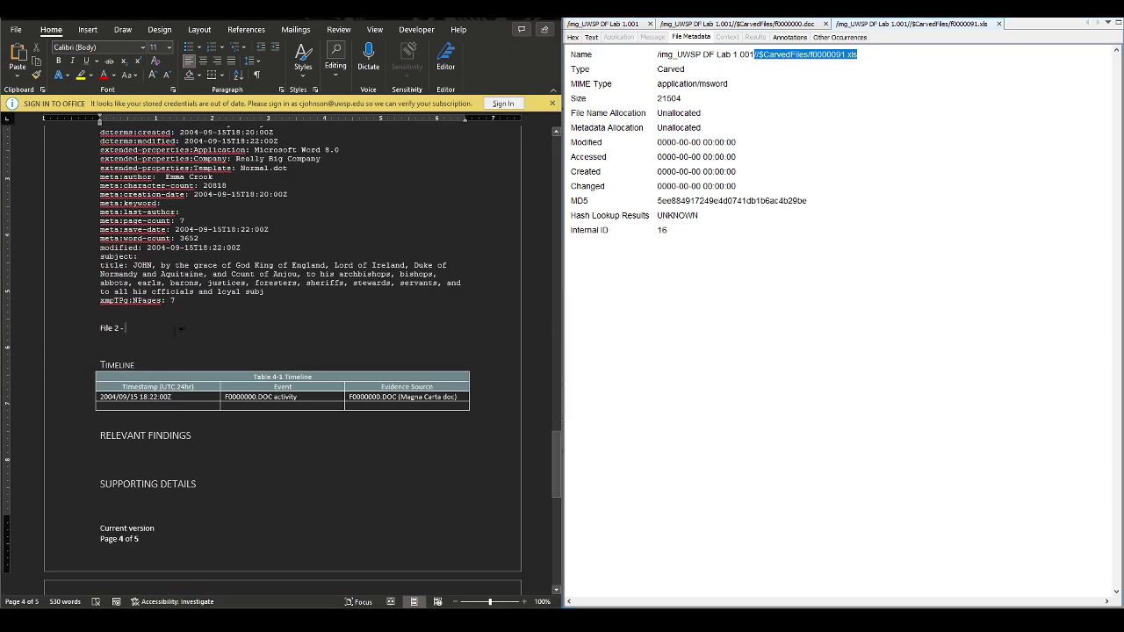
{"action": "right_click", "coordinate": [223, 328]}
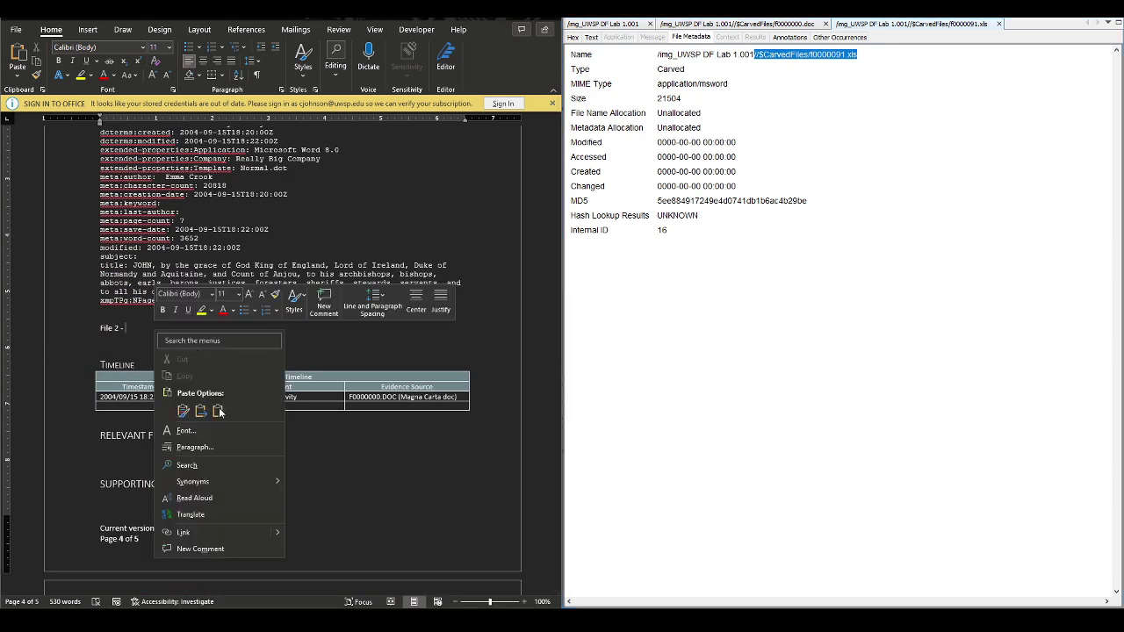
{"action": "left_click", "coordinate": [253, 389]}
{"action": "type", "text": "("}
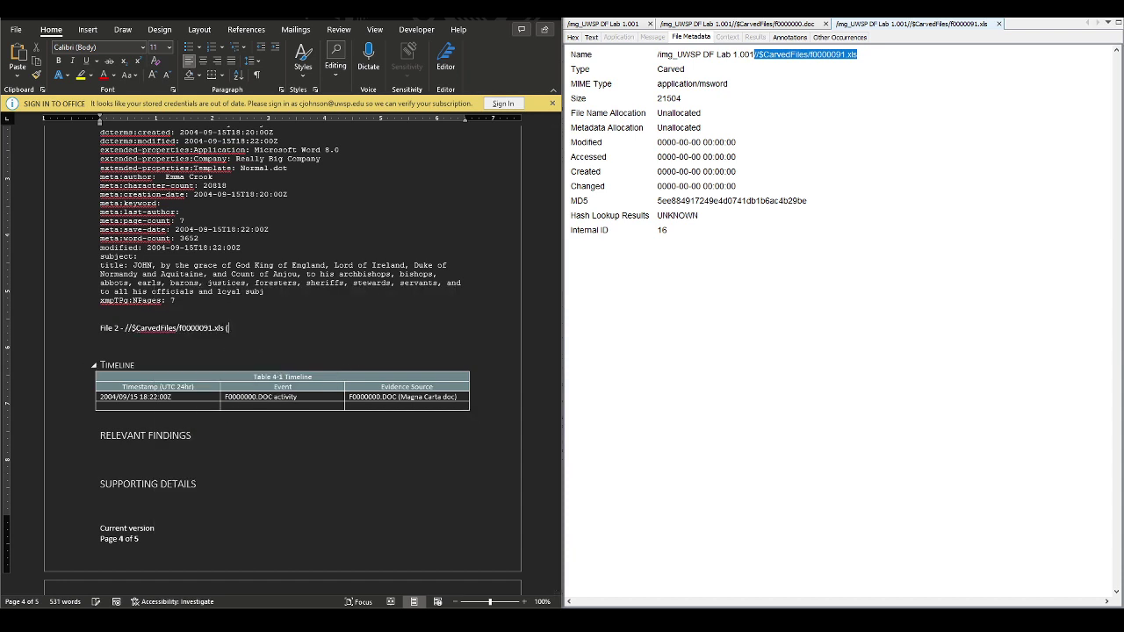
{"action": "type", "text": "Gettysburg Address xls)"}
{"action": "left_click", "coordinate": [303, 57]}
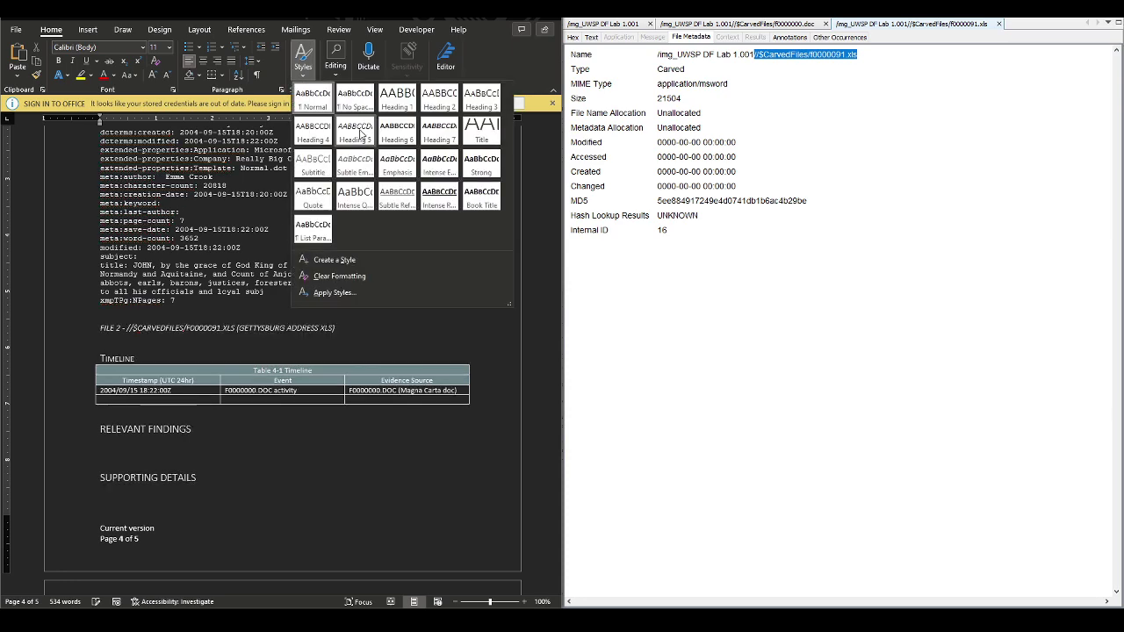
{"action": "left_click", "coordinate": [359, 133]}
{"action": "key", "text": "Return"}
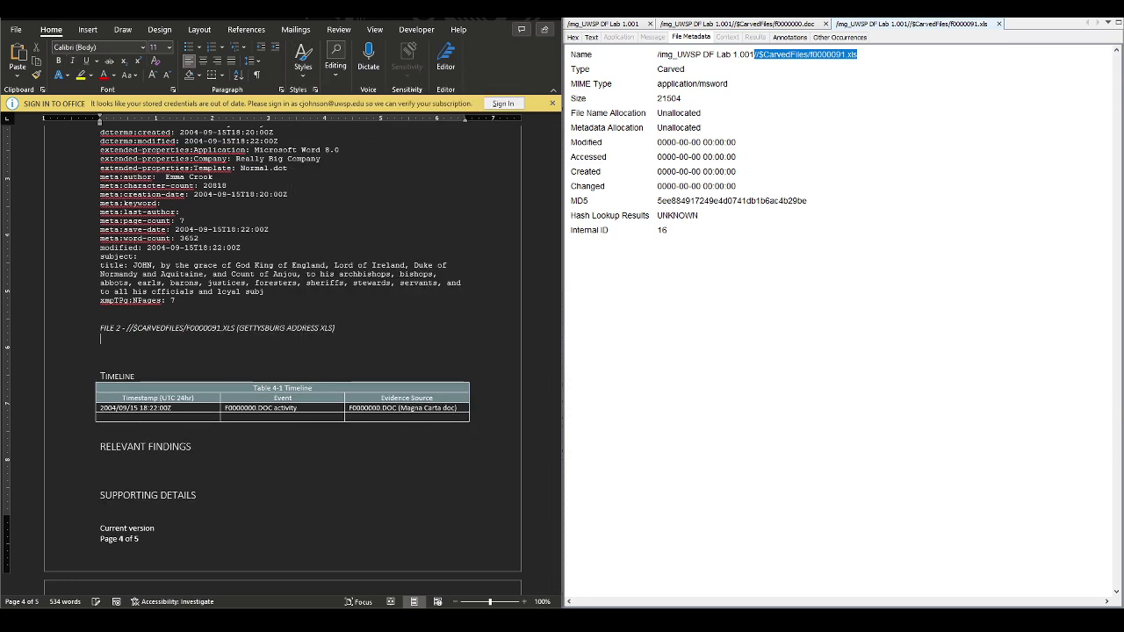
{"action": "scroll", "coordinate": [465, 342], "scroll_direction": "up", "scroll_amount": 3}
{"action": "scroll", "coordinate": [436, 362], "scroll_direction": "up", "scroll_amount": 10}
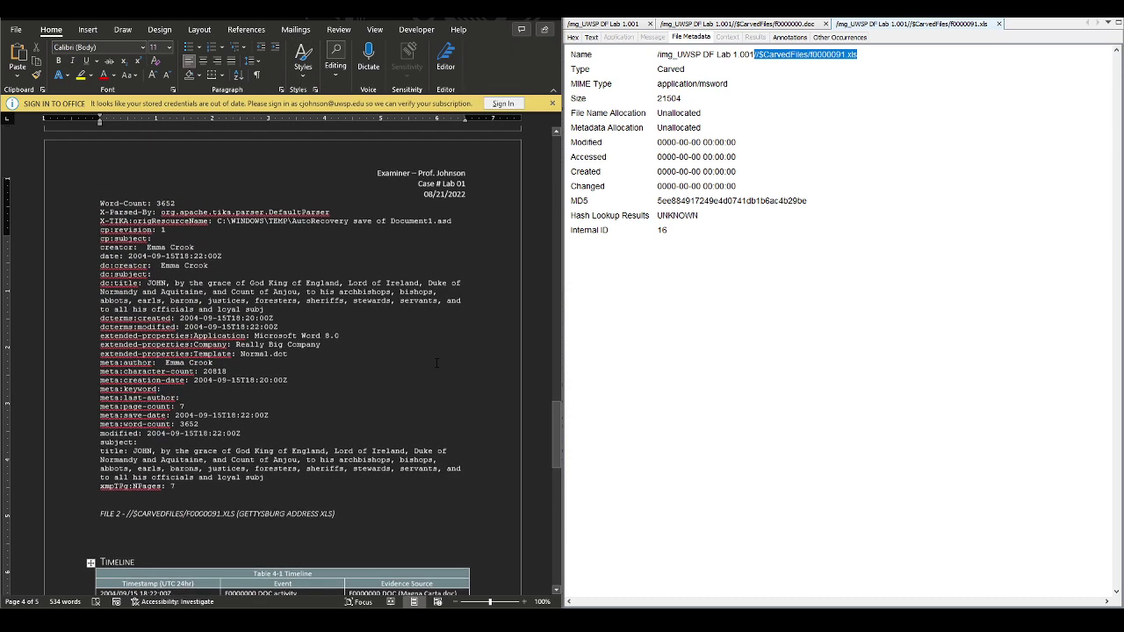
{"action": "scroll", "coordinate": [308, 336], "scroll_direction": "down", "scroll_amount": 9}
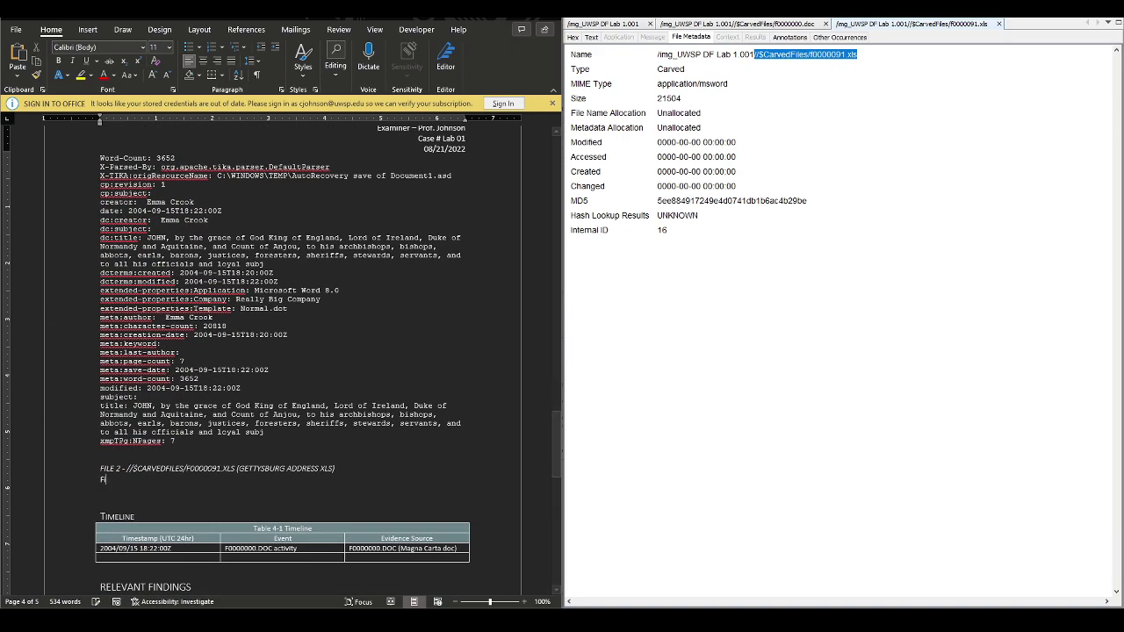
Describe File 2 as a Microsoft Excel spreadsheet containing the Gettysburg Address
{"action": "type", "text": "File appears to be"}
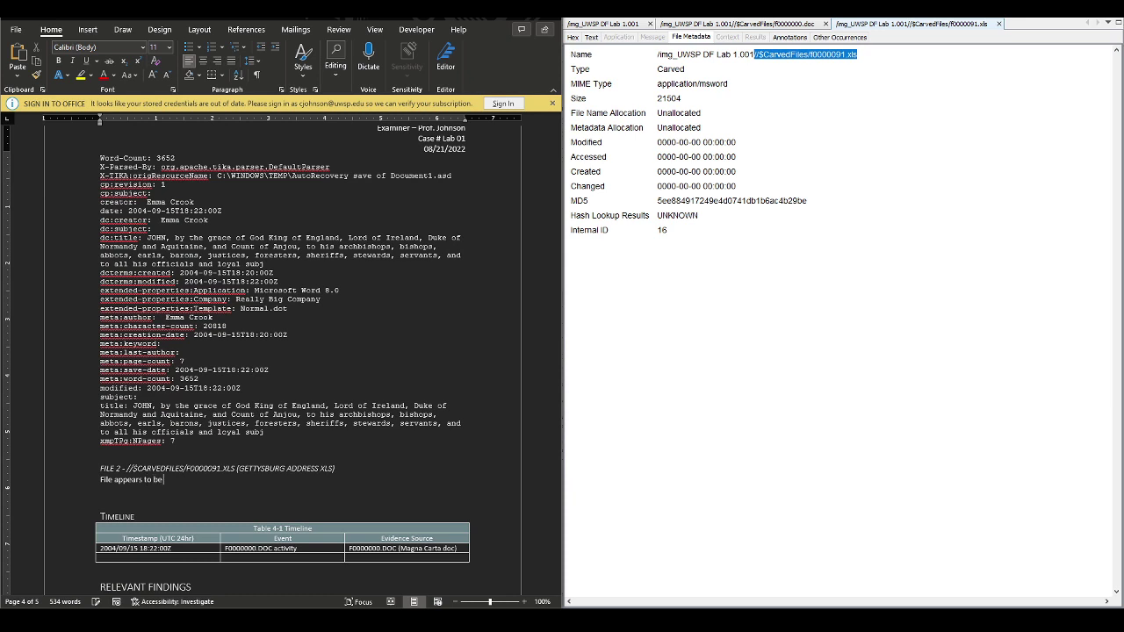
{"action": "type", "text": " a Microsoft Excel format spreadsheet with the "}
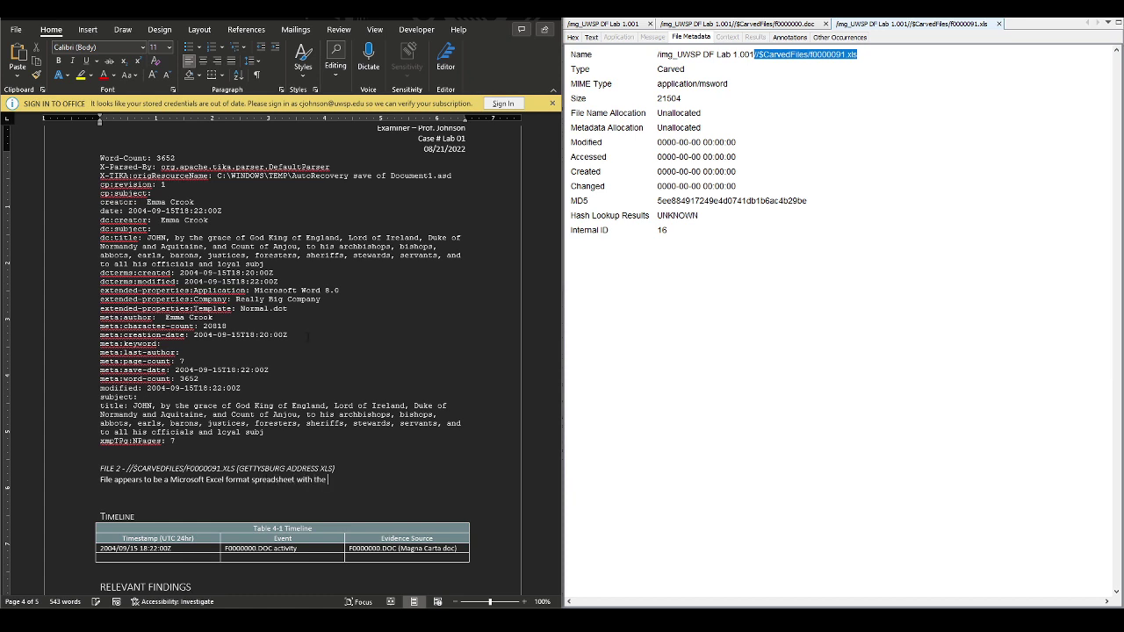
{"action": "type", "text": "Gettysburg Address. File metadata is"}
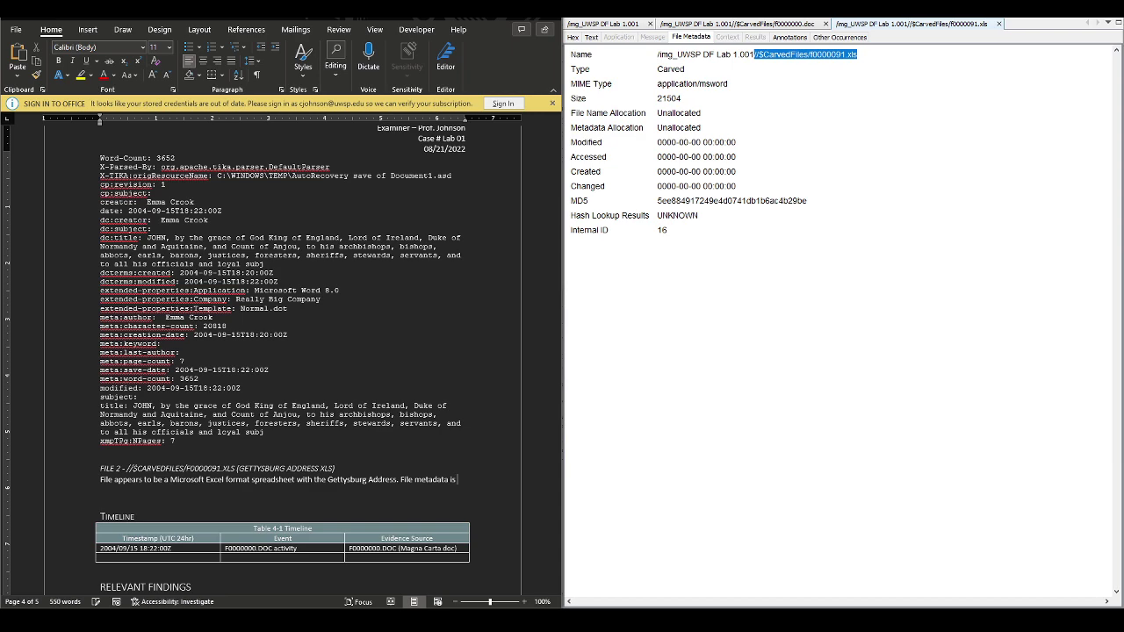
{"action": "type", "text": " below:"}
{"action": "scroll", "coordinate": [307, 335], "scroll_direction": "up", "scroll_amount": 10}
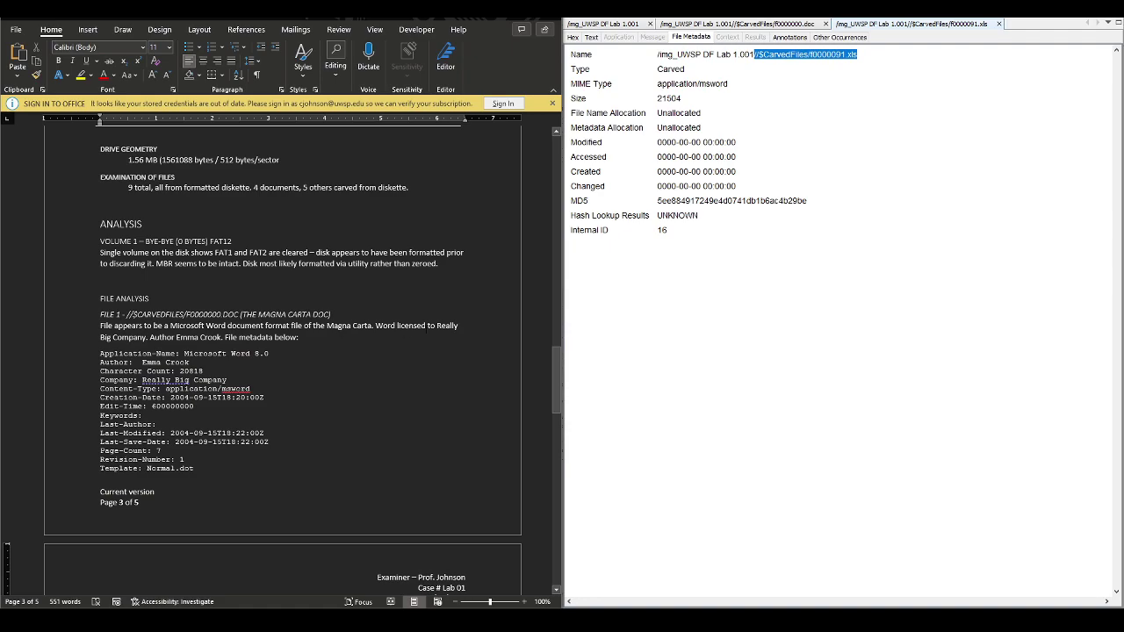
{"action": "scroll", "coordinate": [418, 343], "scroll_direction": "down", "scroll_amount": 10}
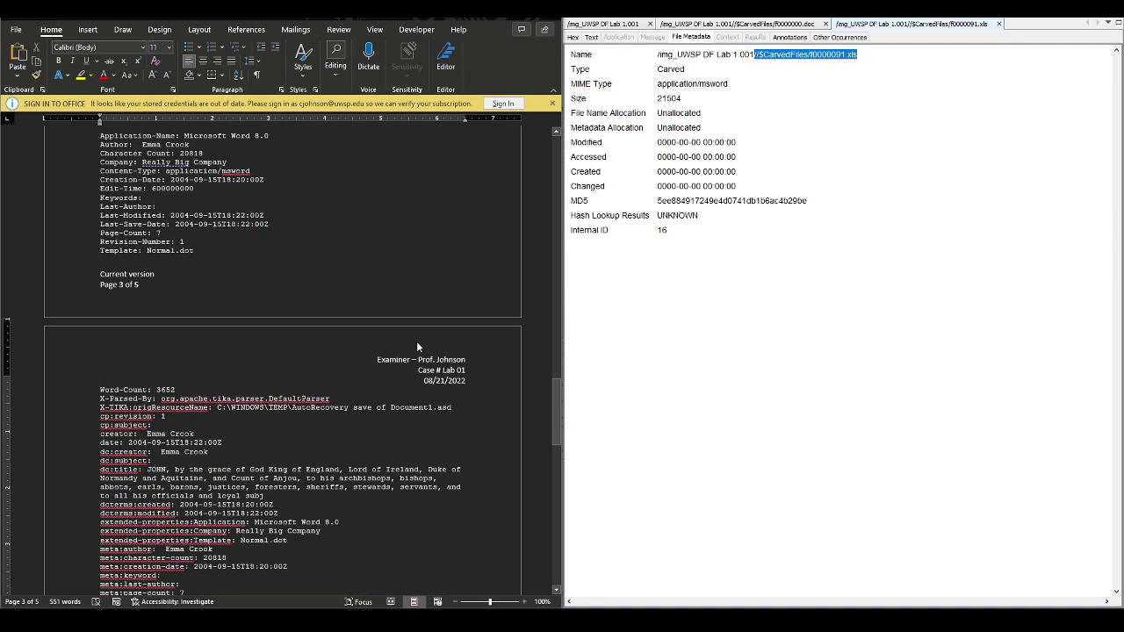
{"action": "scroll", "coordinate": [428, 343], "scroll_direction": "down", "scroll_amount": 1}
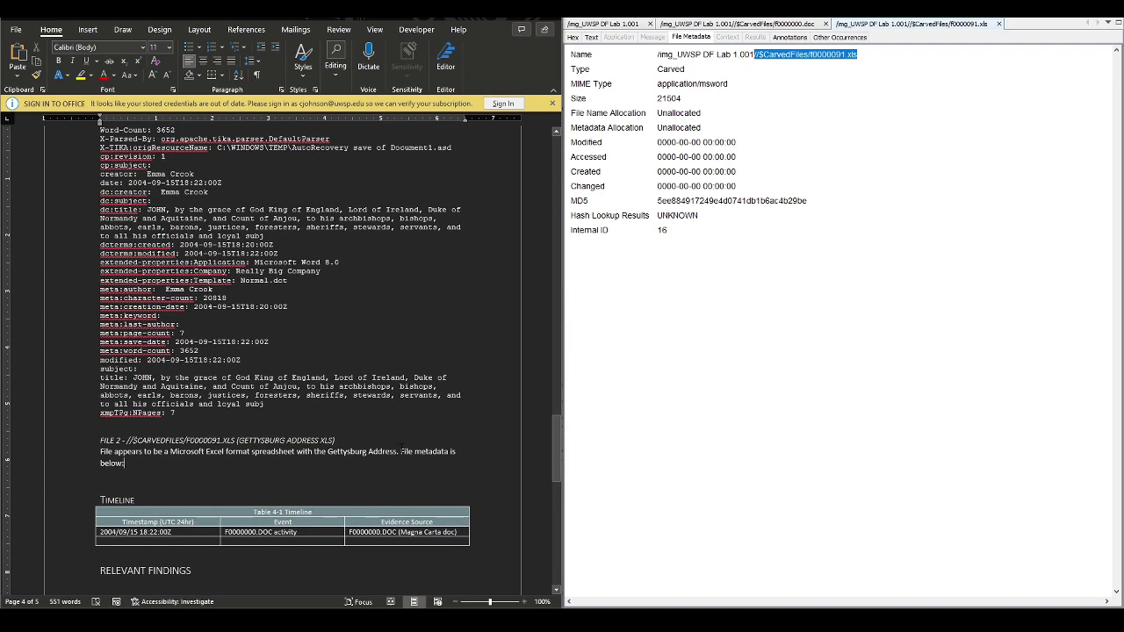
{"action": "left_click", "coordinate": [401, 450]}
{"action": "type", "text": "Excel "}
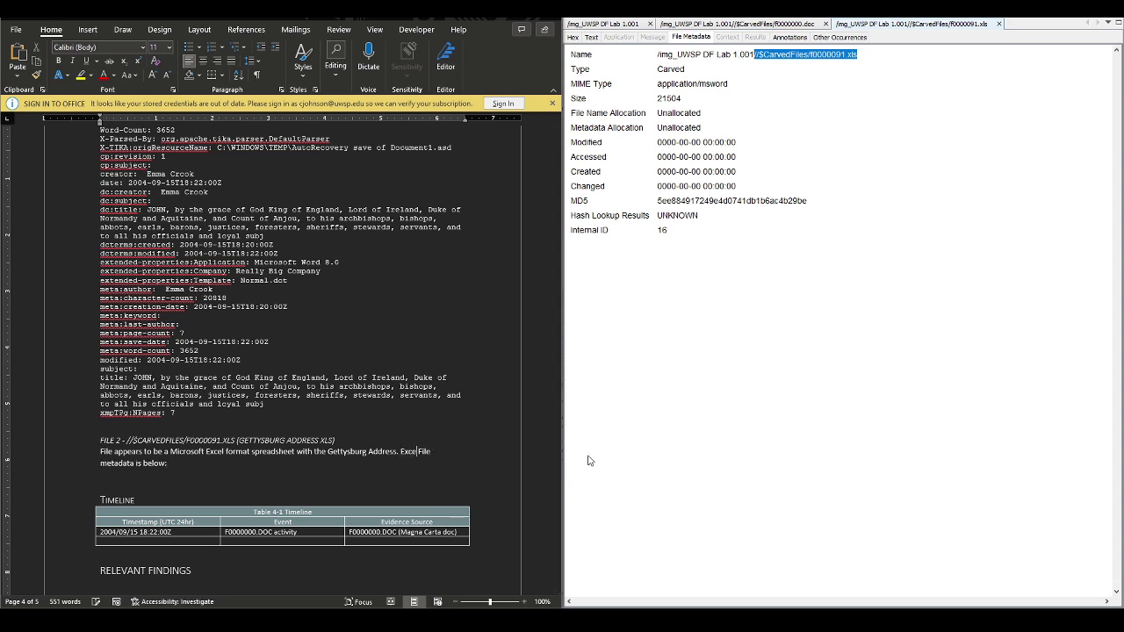
{"action": "type", "text": "licensed to"}
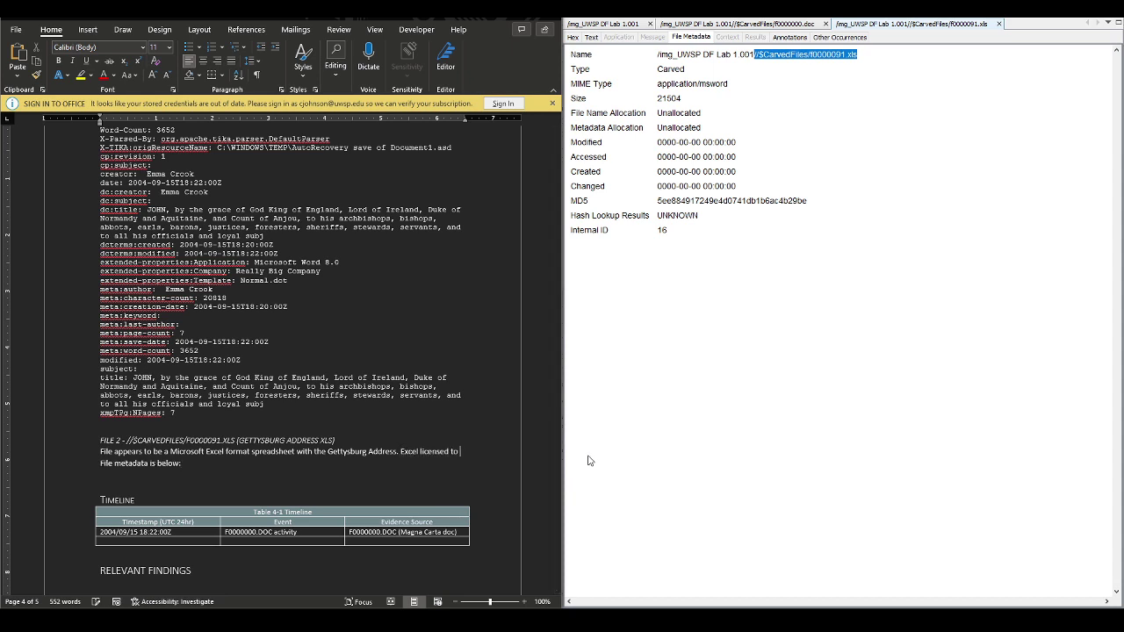
Note that Excel is licensed to Key Computer Service, Inc., per the extracted metadata
{"action": "left_click", "coordinate": [591, 36]}
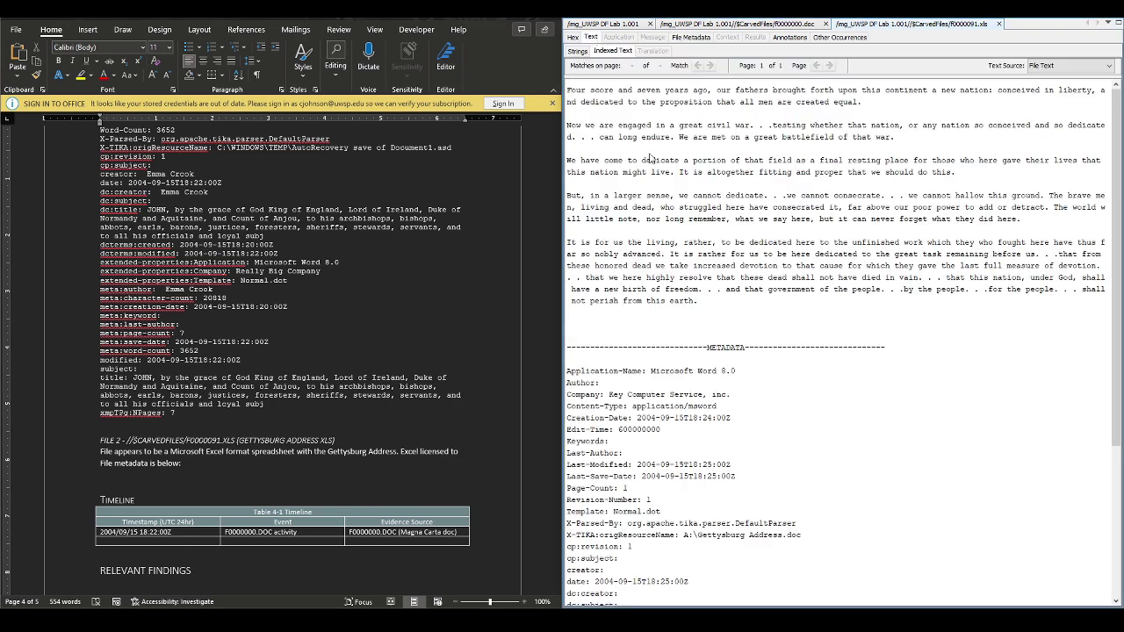
{"action": "scroll", "coordinate": [738, 417], "scroll_direction": "down", "scroll_amount": 5}
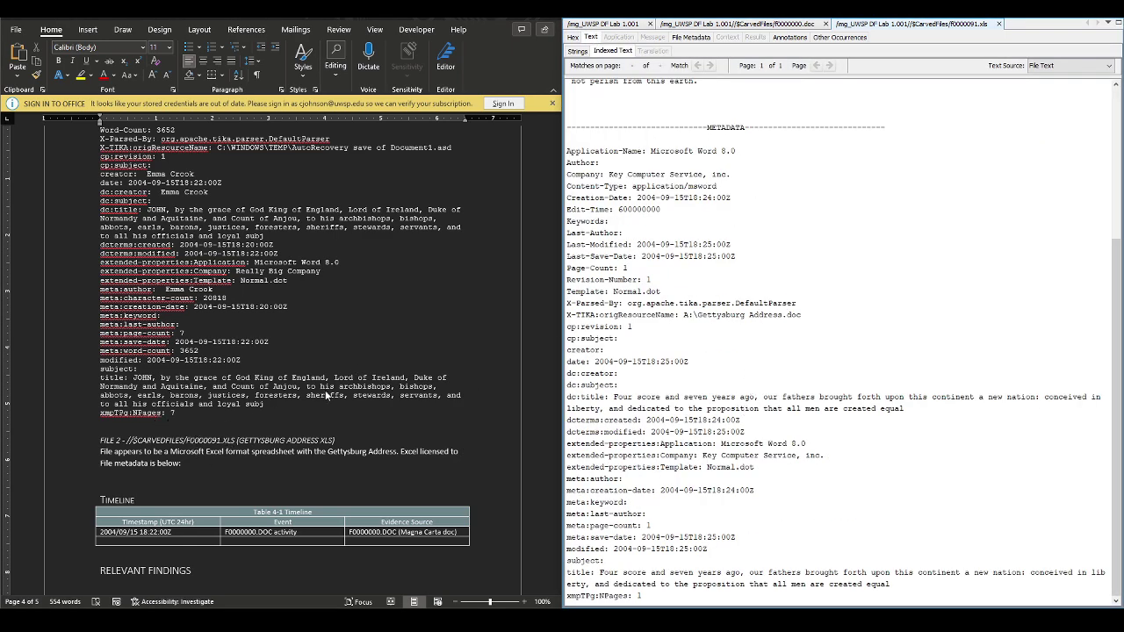
{"action": "left_click", "coordinate": [460, 455]}
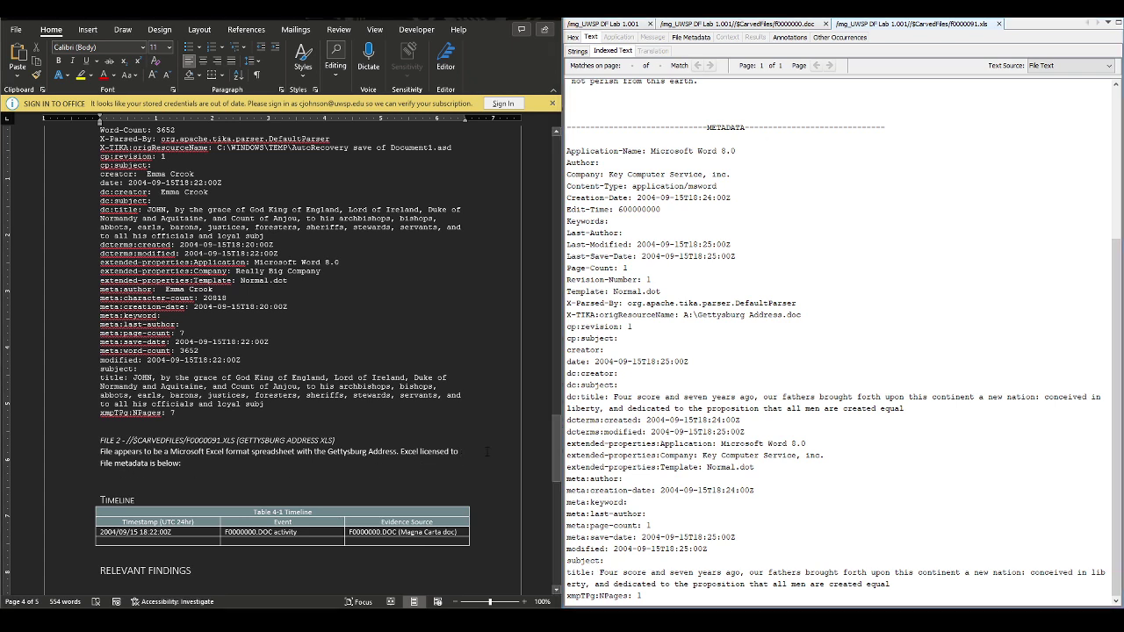
{"action": "type", "text": "Key Compute "}
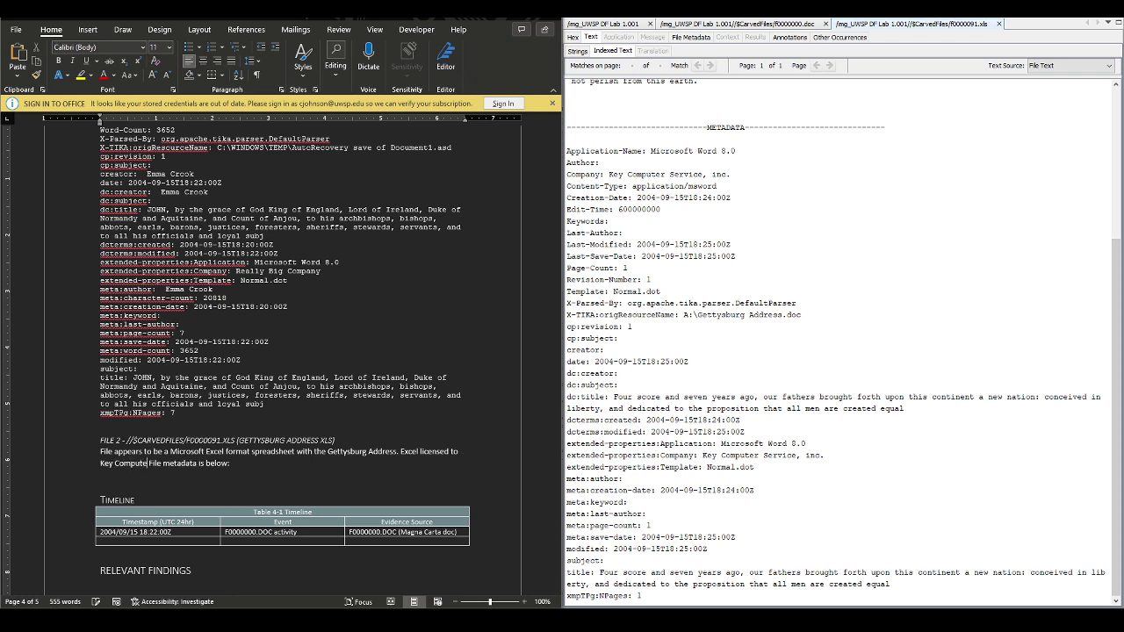
{"action": "type", "text": "r Service, Inc."}
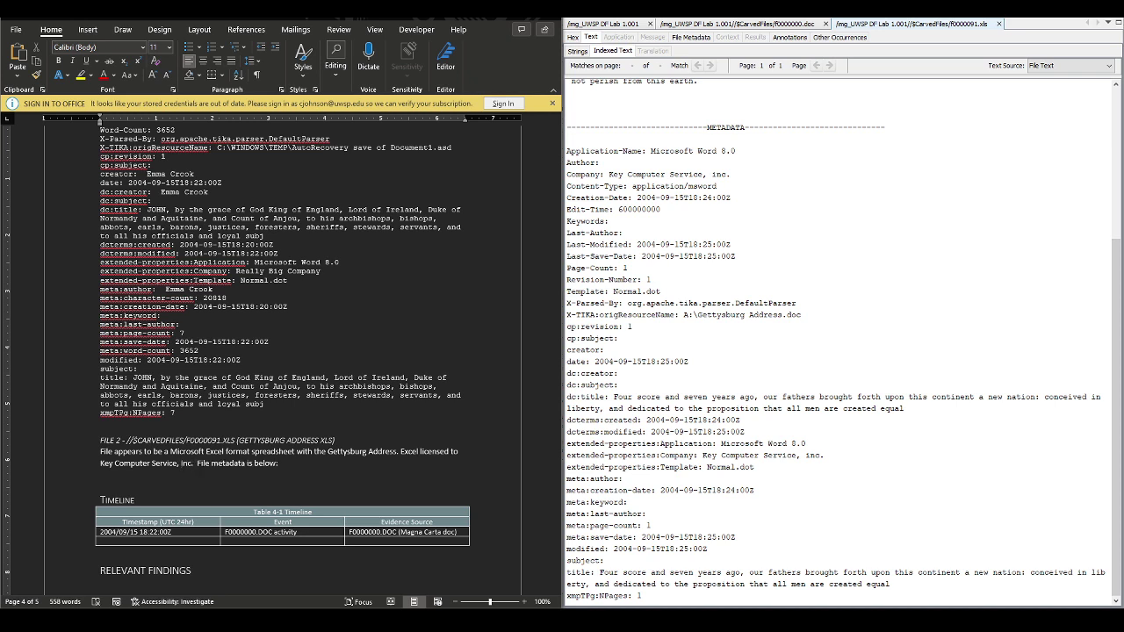
{"action": "key", "text": "Delete"}
Copy f0000091.xls metadata (Application-Name through NPages: 1) from Autopsy into Word below the File 2 description
{"action": "left_click_drag", "start_coordinate": [567, 151], "coordinate": [790, 605]}
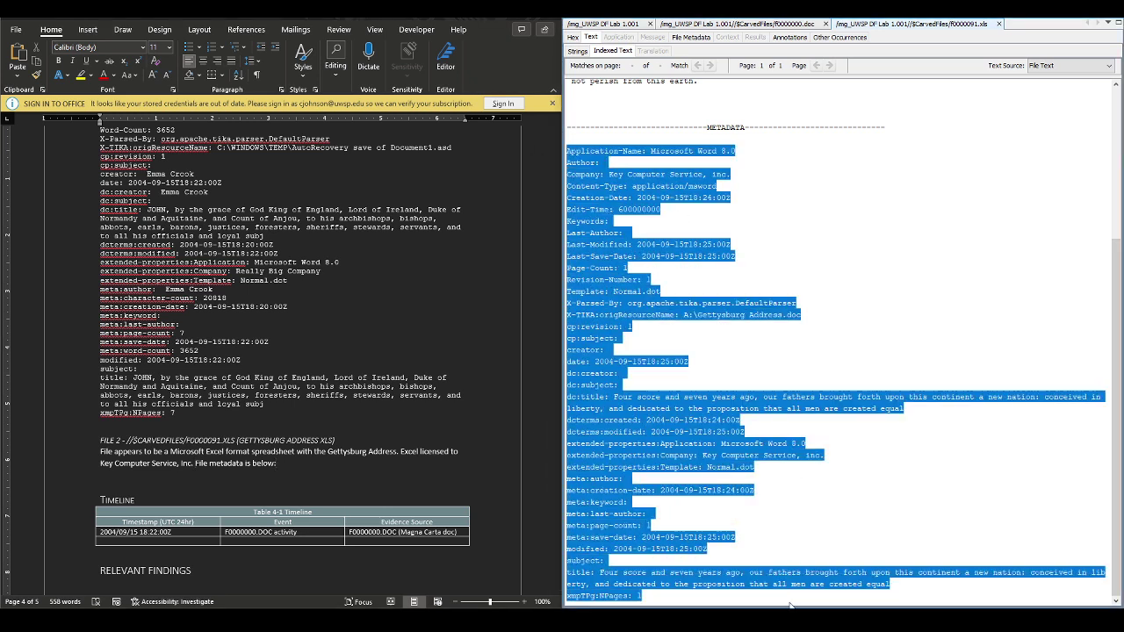
{"action": "right_click", "coordinate": [693, 422]}
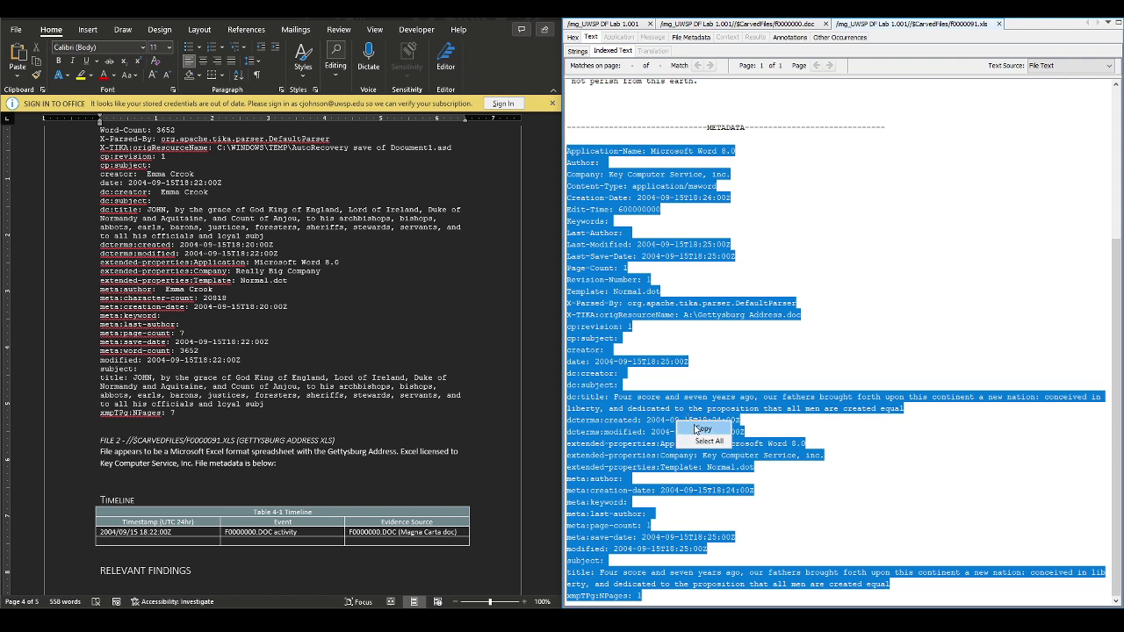
{"action": "left_click", "coordinate": [701, 428]}
{"action": "left_click", "coordinate": [355, 466]}
{"action": "key", "text": "Return"}
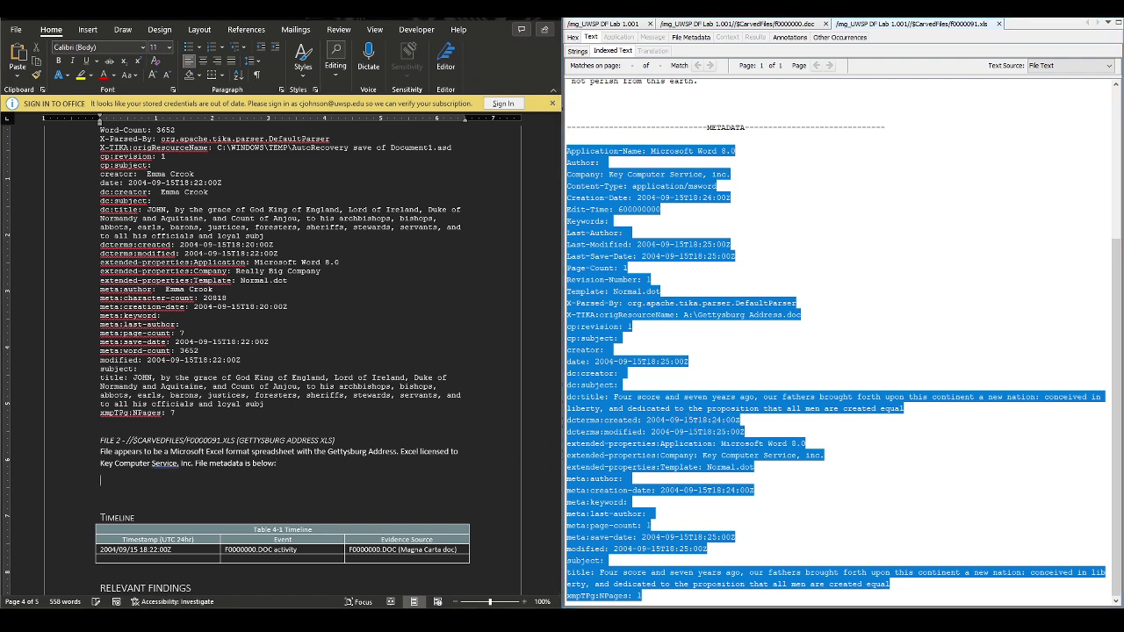
{"action": "key", "text": "ctrl+v"}
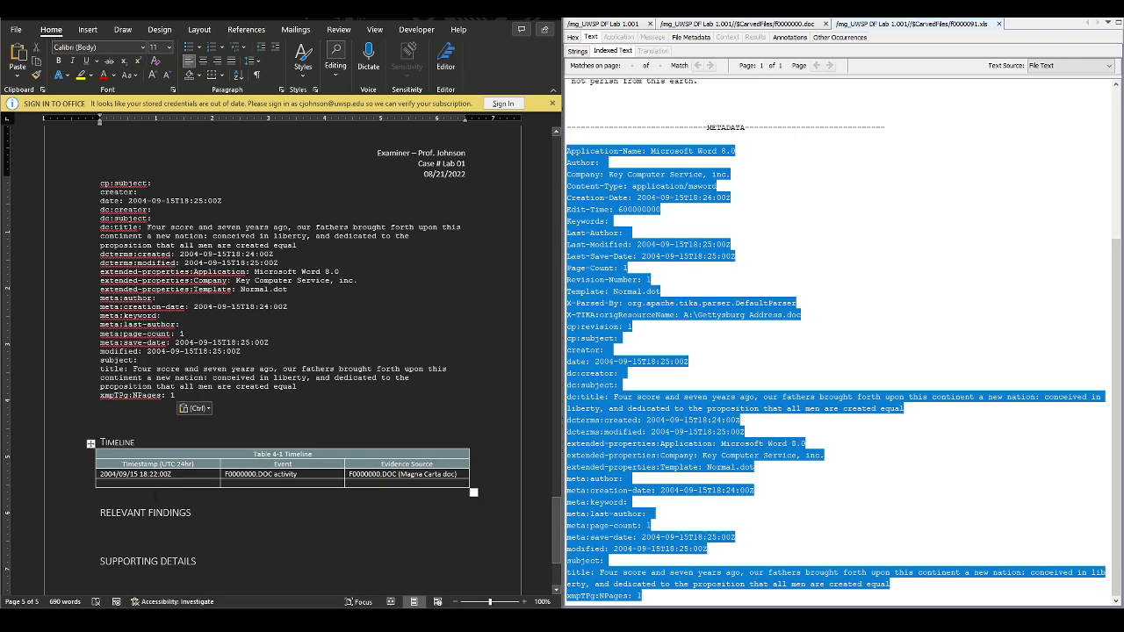
{"action": "left_click", "coordinate": [648, 374]}
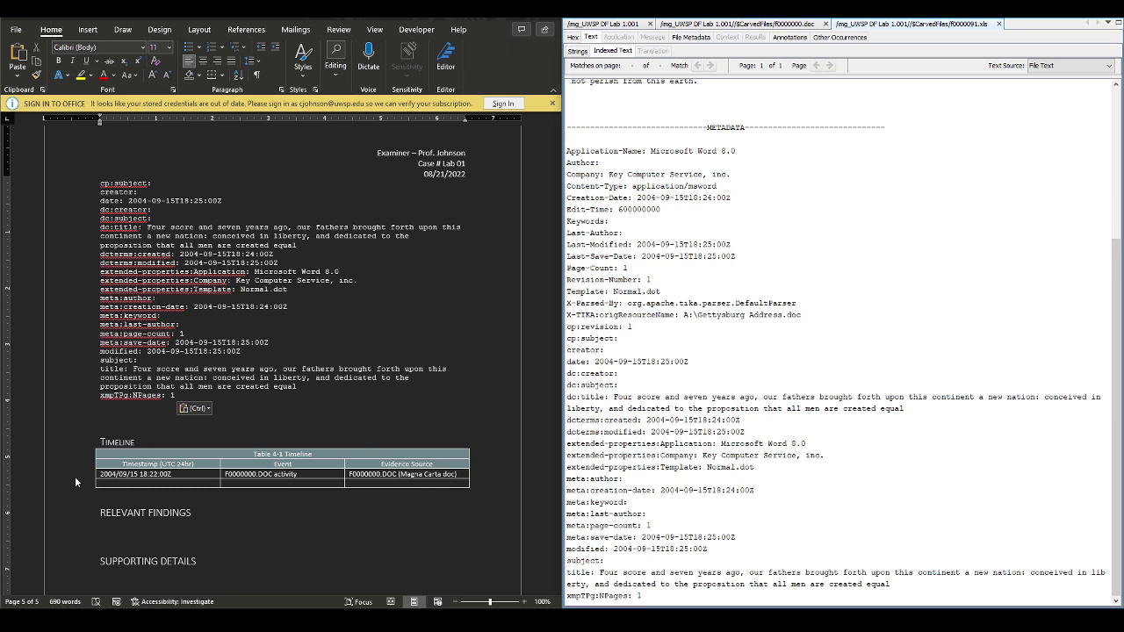
{"action": "left_click", "coordinate": [174, 483]}
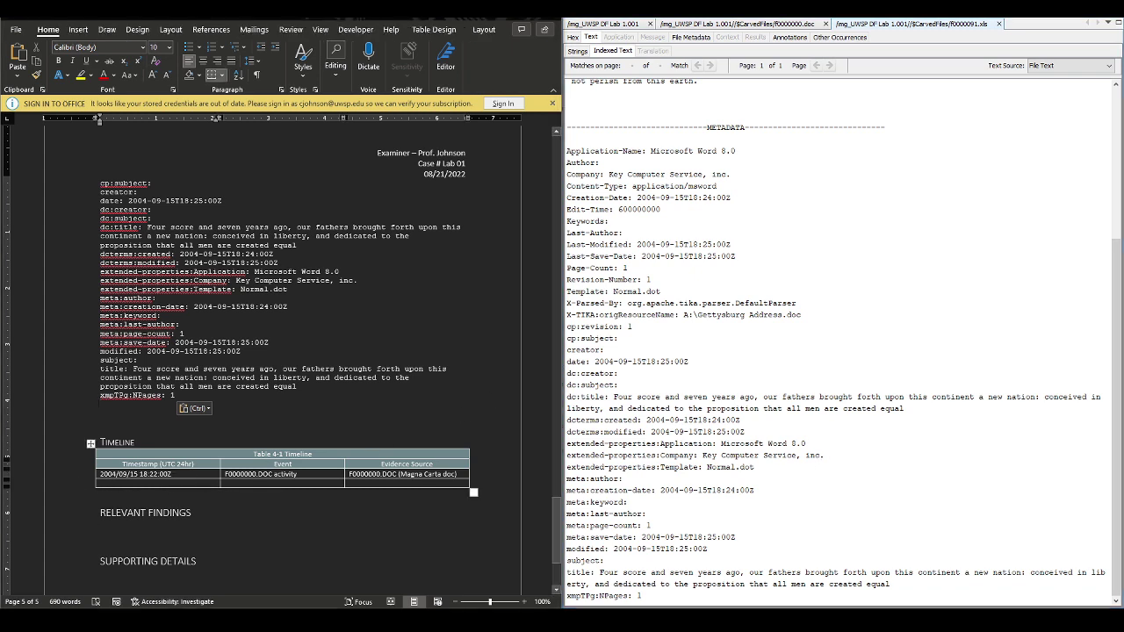
Enter timestamp 2204/09/15 15:25:00Z and event 'F0000091 xls activity' in the timeline's second row
{"action": "type", "text": "2204"}
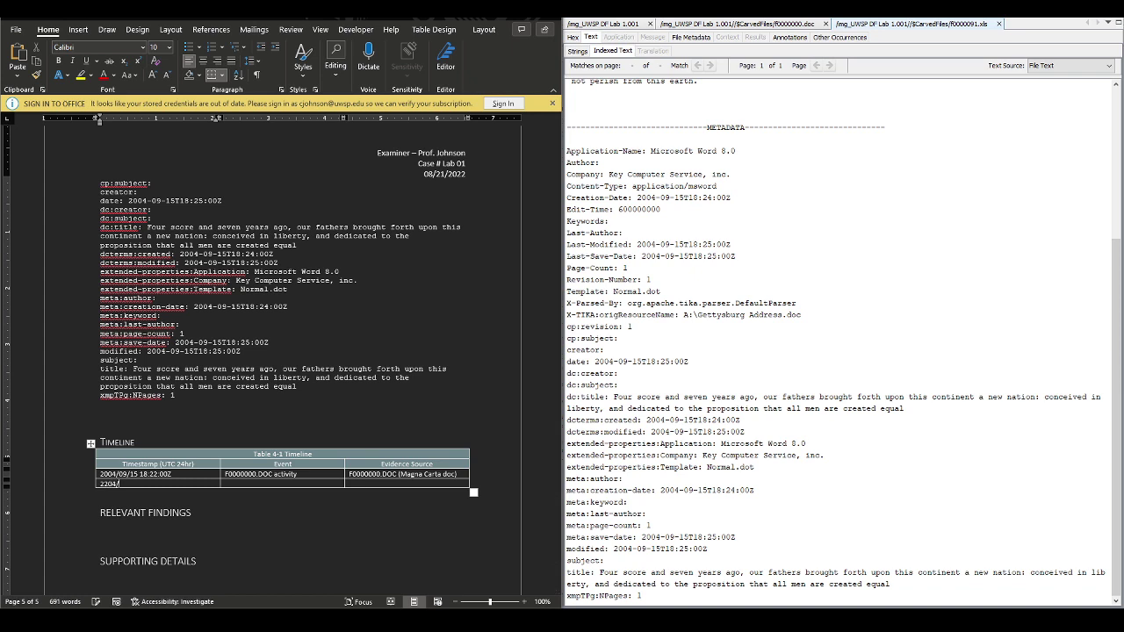
{"action": "type", "text": "/09/15 15:25:00Z"}
{"action": "key", "text": "Tab"}
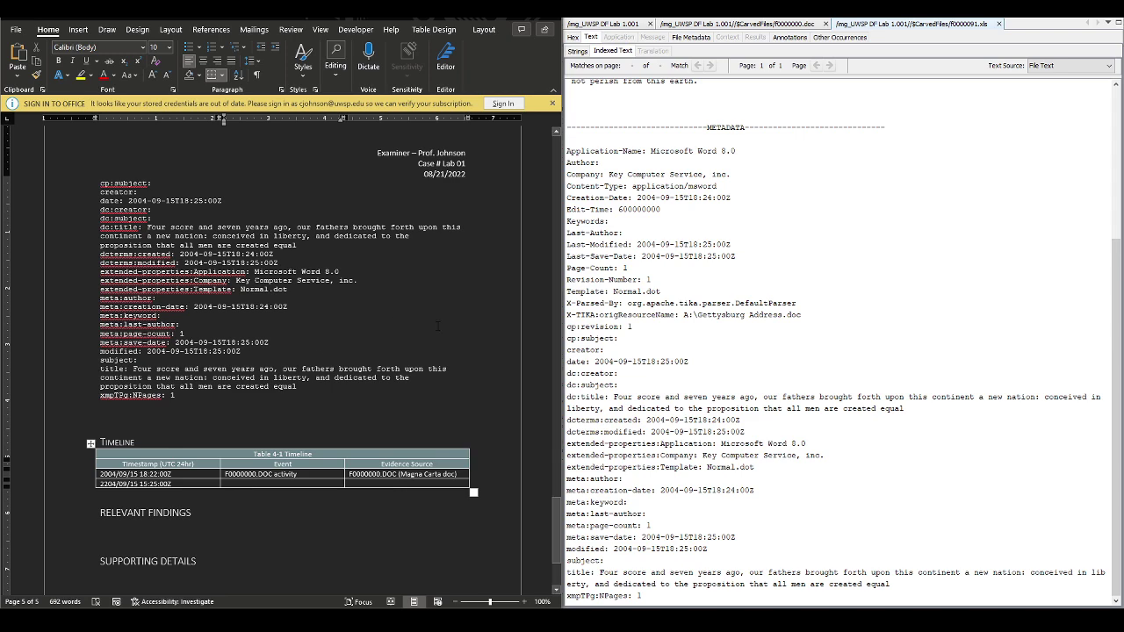
{"action": "scroll", "coordinate": [437, 326], "scroll_direction": "up", "scroll_amount": 8}
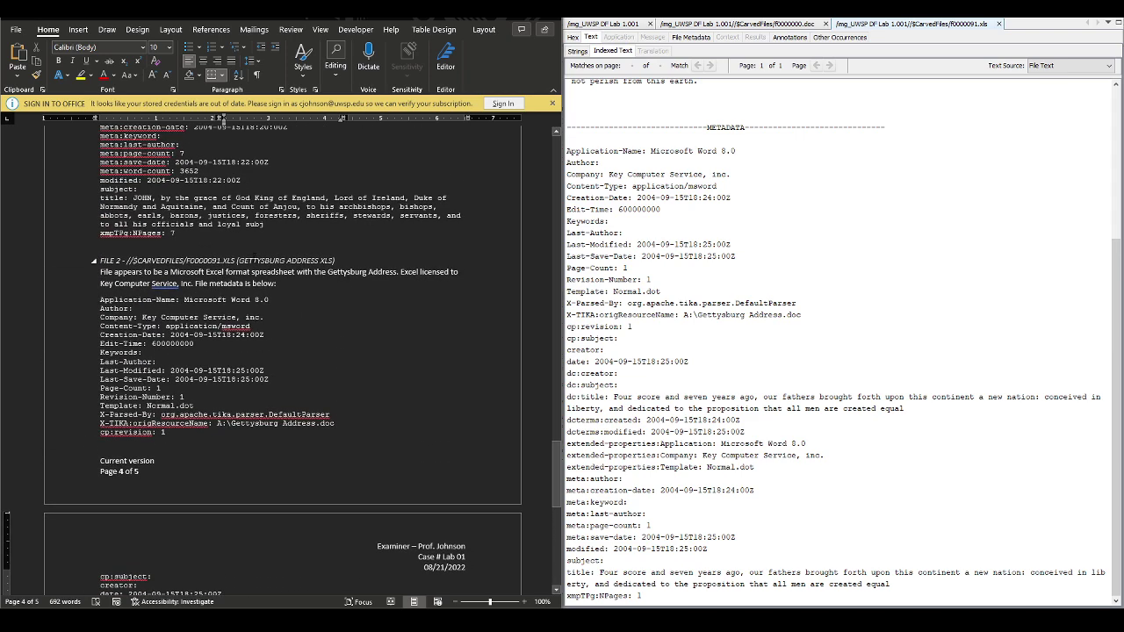
{"action": "double_click", "coordinate": [211, 261]}
{"action": "right_click", "coordinate": [197, 263]}
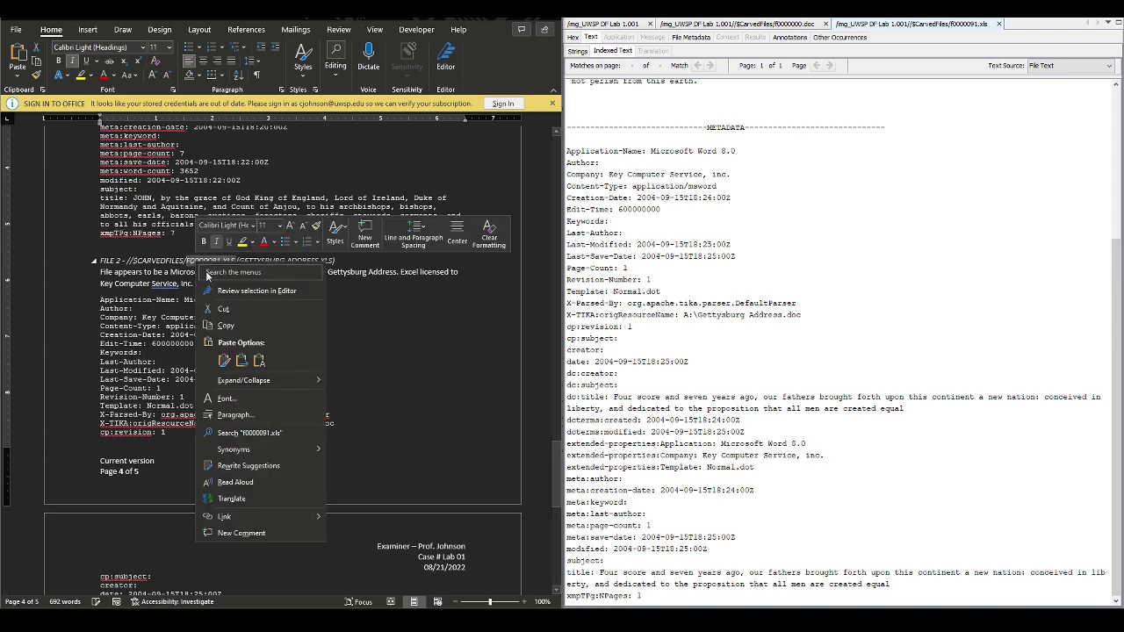
{"action": "left_click", "coordinate": [236, 324]}
{"action": "scroll", "coordinate": [266, 458], "scroll_direction": "down", "scroll_amount": 9}
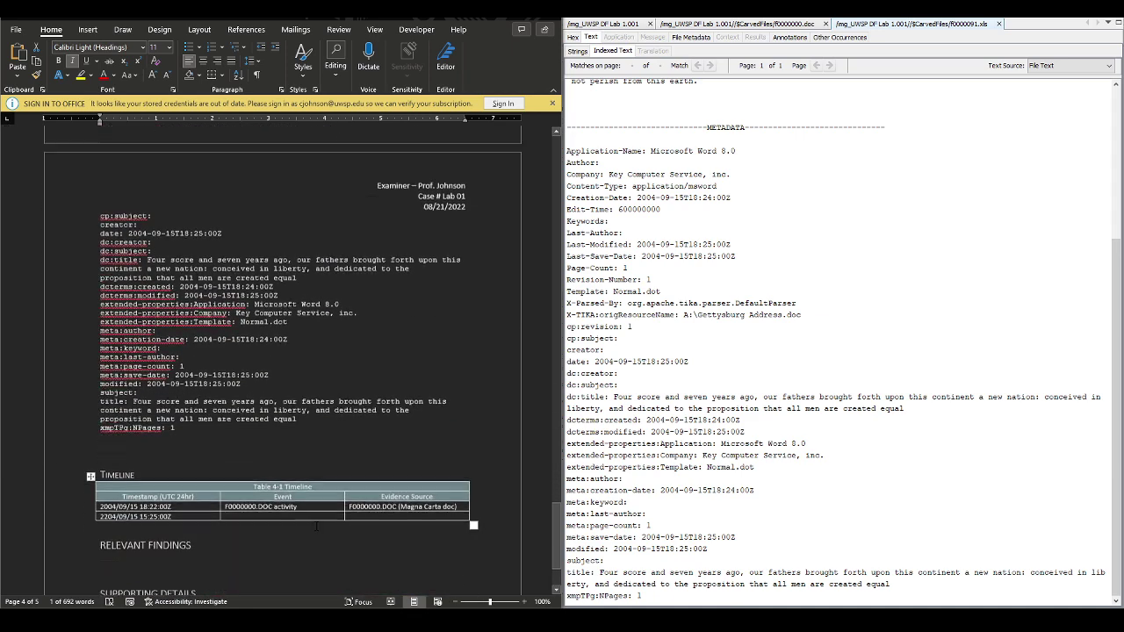
{"action": "left_click", "coordinate": [278, 430]}
{"action": "key", "text": "ctrl+v"}
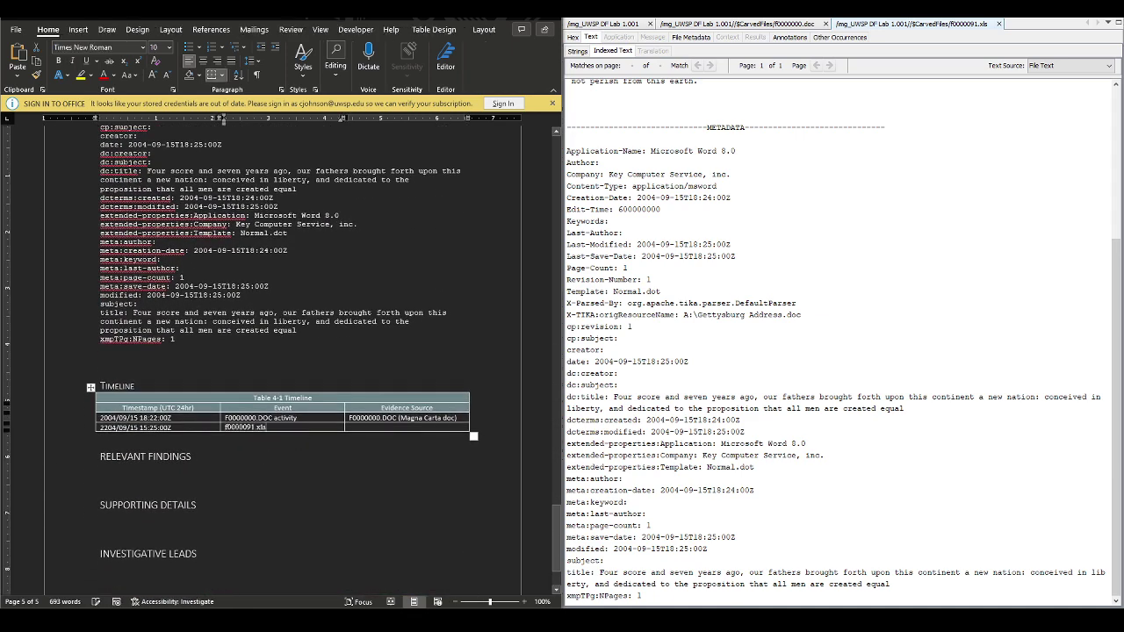
{"action": "type", "text": "activity"}
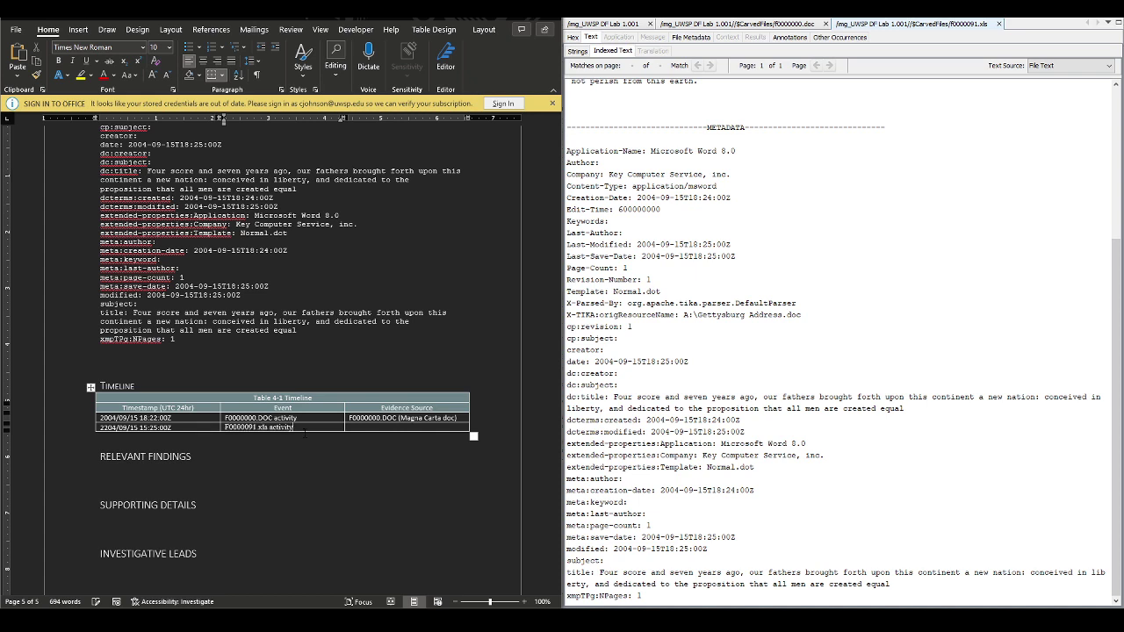
Set the row's evidence source to 'F0000091.xls (Gettysburg Address xls)' and widen that column to fit
{"action": "key", "text": "Tab"}
{"action": "key", "text": "ctrl+v"}
{"action": "type", "text": "(Gettysburg Address"}
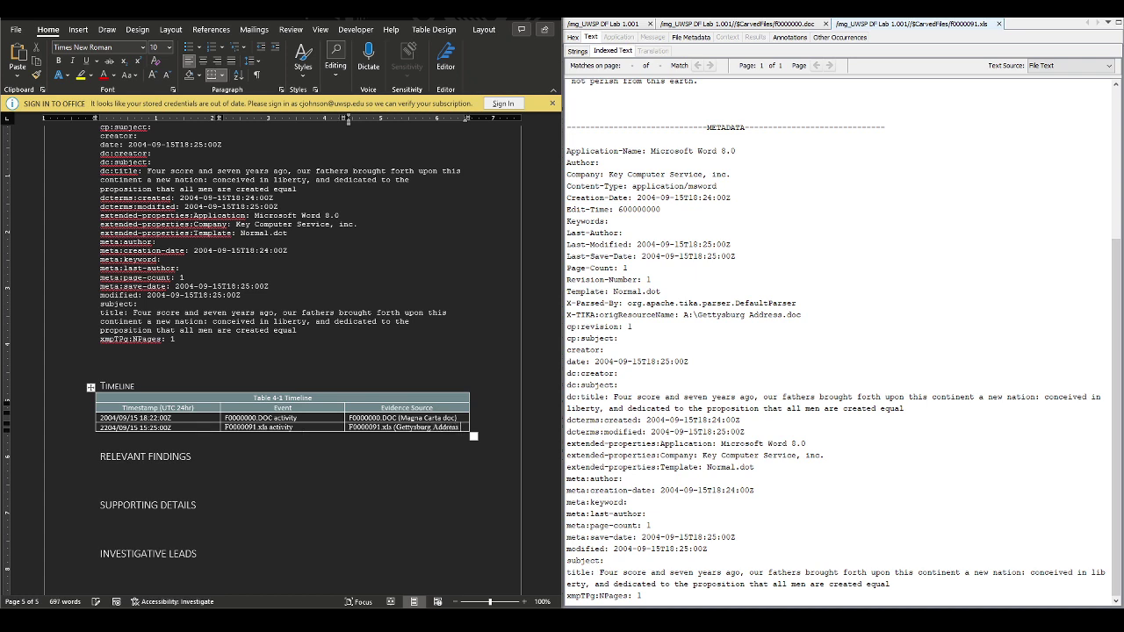
{"action": "type", "text": " xls"}
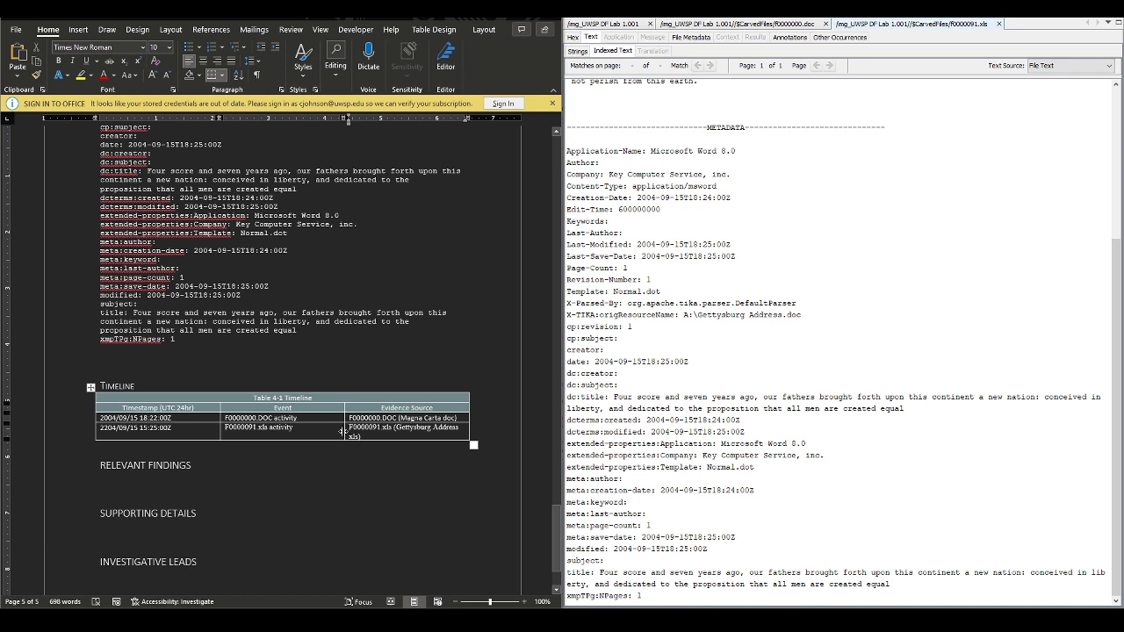
{"action": "left_click_drag", "start_coordinate": [342, 431], "coordinate": [335, 430]}
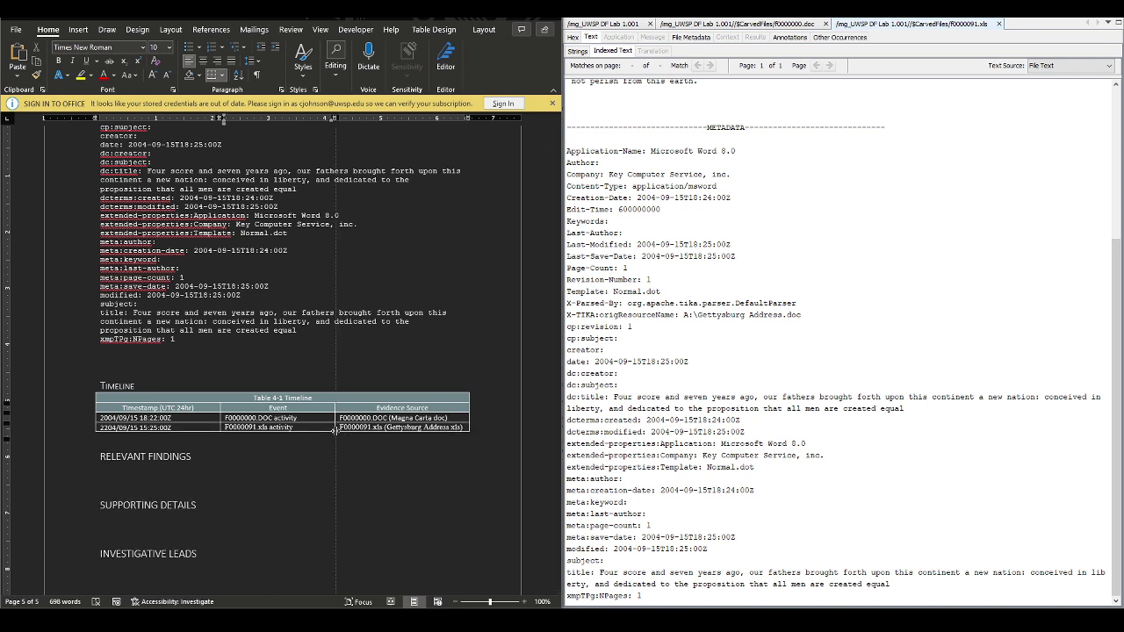
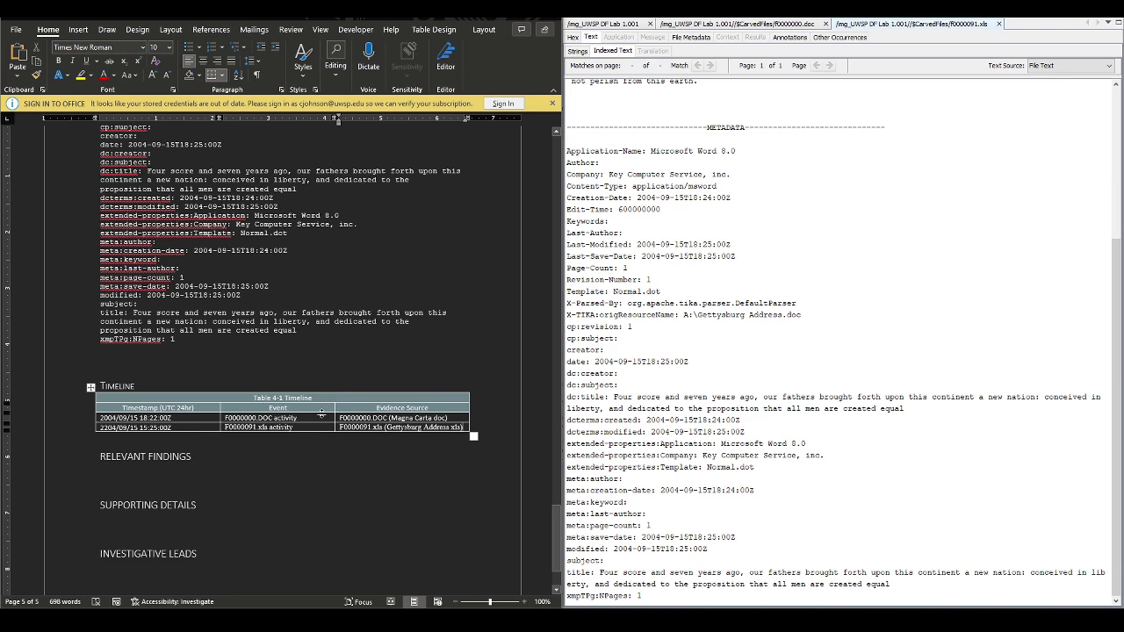
Copy 'UWSP DF Lab 01.001' from the Evidence table into both Timeline Evidence Source cells
{"action": "scroll", "coordinate": [320, 272], "scroll_direction": "up", "scroll_amount": 15}
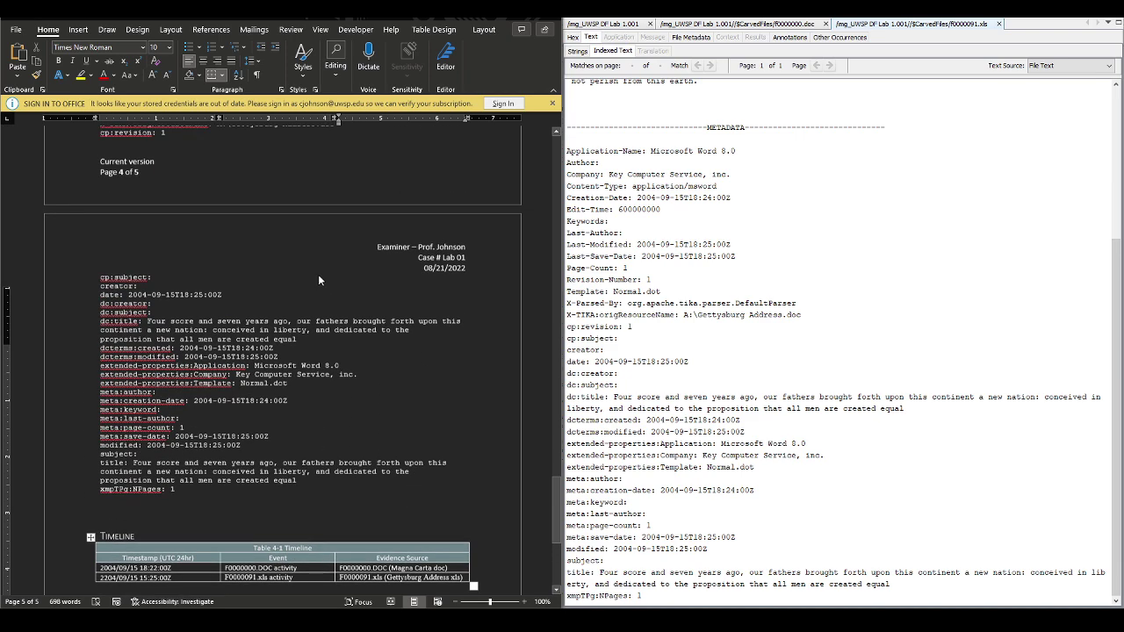
{"action": "scroll", "coordinate": [320, 274], "scroll_direction": "up", "scroll_amount": 15}
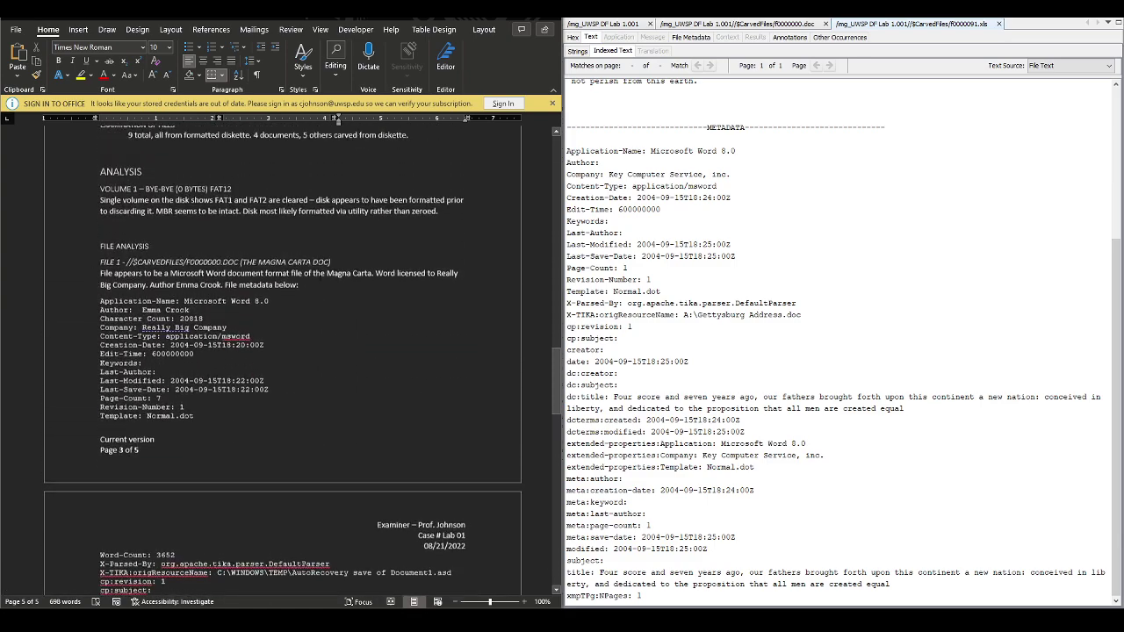
{"action": "scroll", "coordinate": [178, 318], "scroll_direction": "up", "scroll_amount": 2}
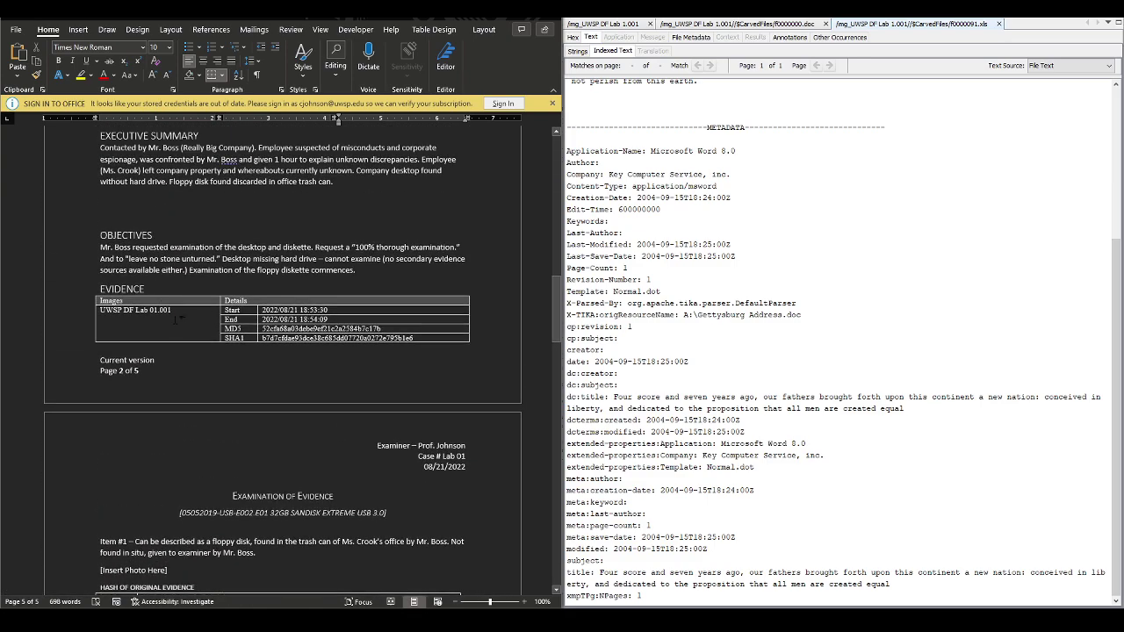
{"action": "left_click", "coordinate": [187, 309]}
{"action": "triple_click", "coordinate": [187, 310]}
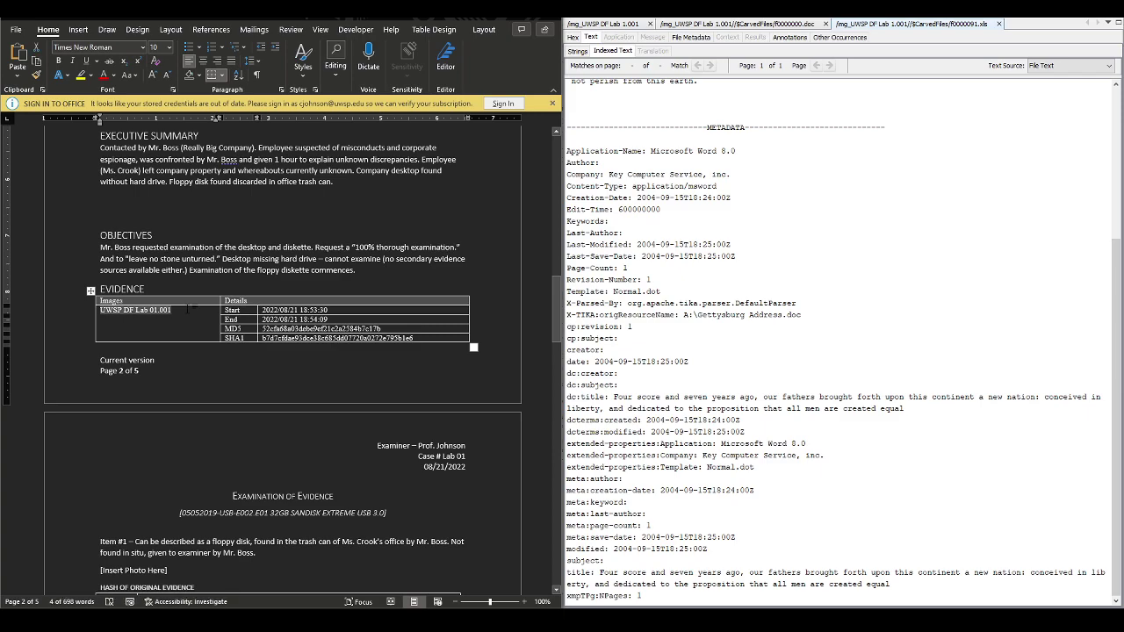
{"action": "scroll", "coordinate": [237, 375], "scroll_direction": "down", "scroll_amount": 15}
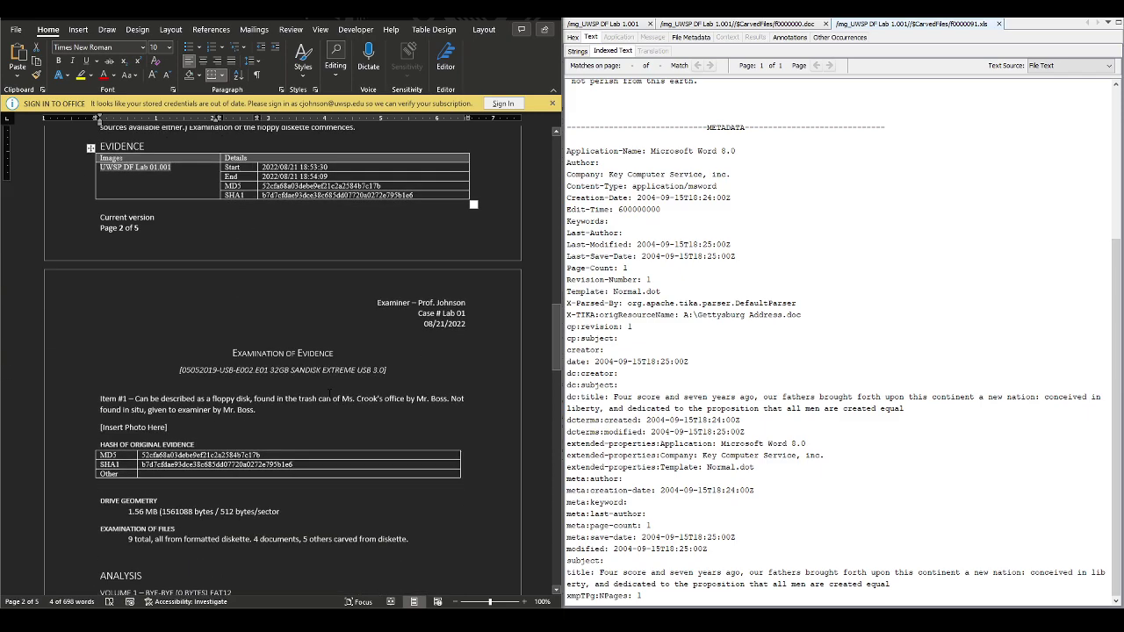
{"action": "scroll", "coordinate": [340, 393], "scroll_direction": "down", "scroll_amount": 20}
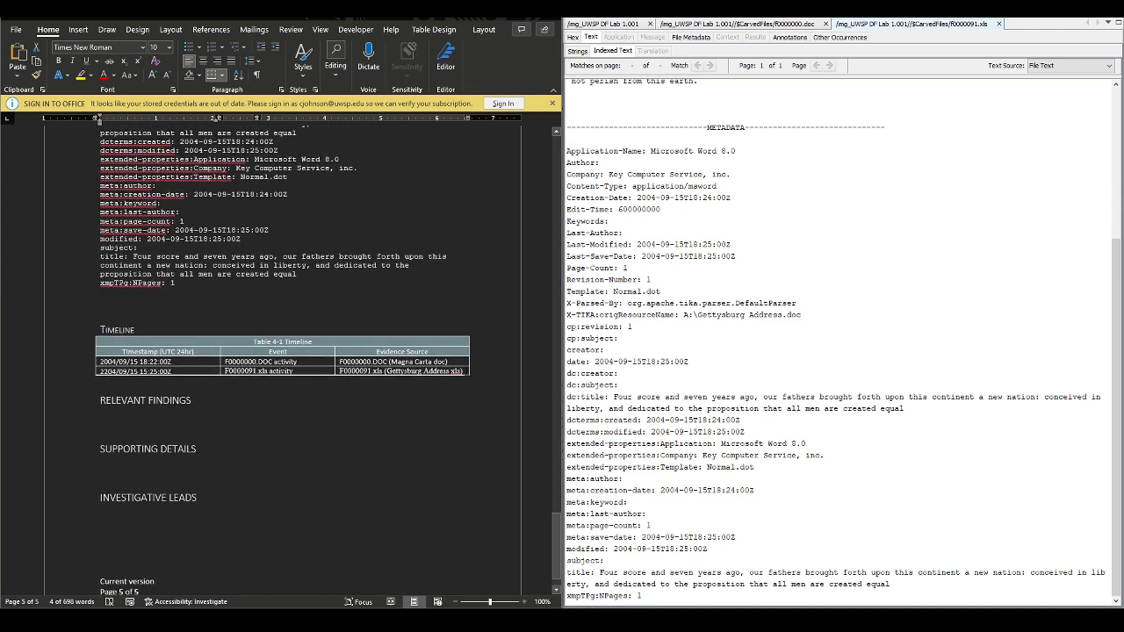
{"action": "left_click_drag", "start_coordinate": [463, 371], "coordinate": [379, 360]}
{"action": "type", "text": "UWSP DF Lab 01.001 UWSP DF Lab 01.001"}
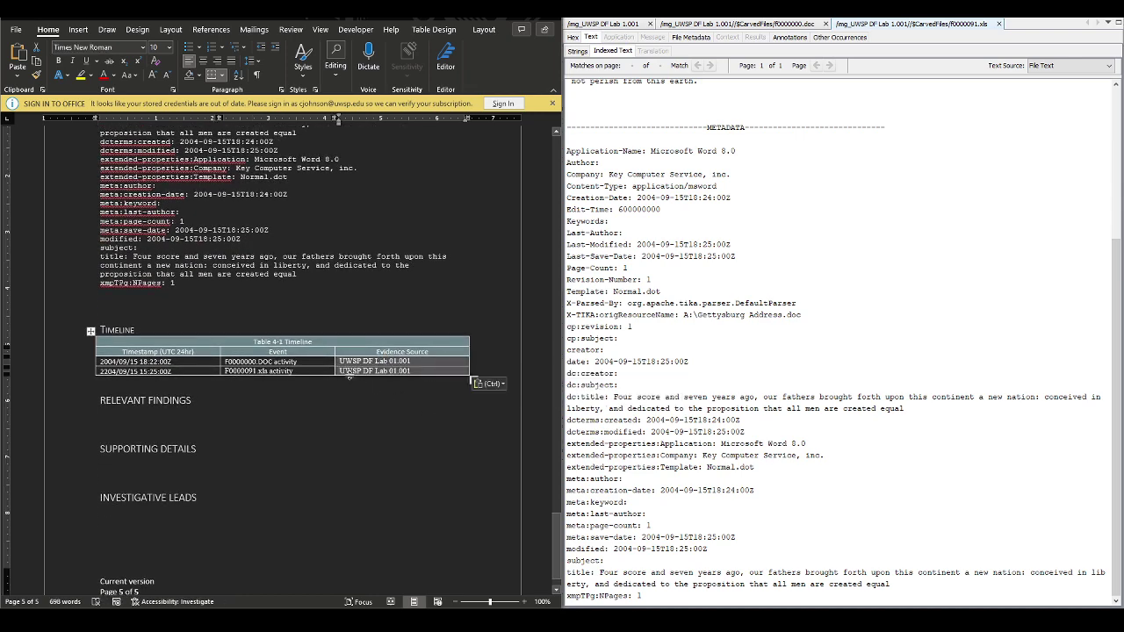
Widen the Event column slightly in both Timeline rows
{"action": "right_click", "coordinate": [334, 362]}
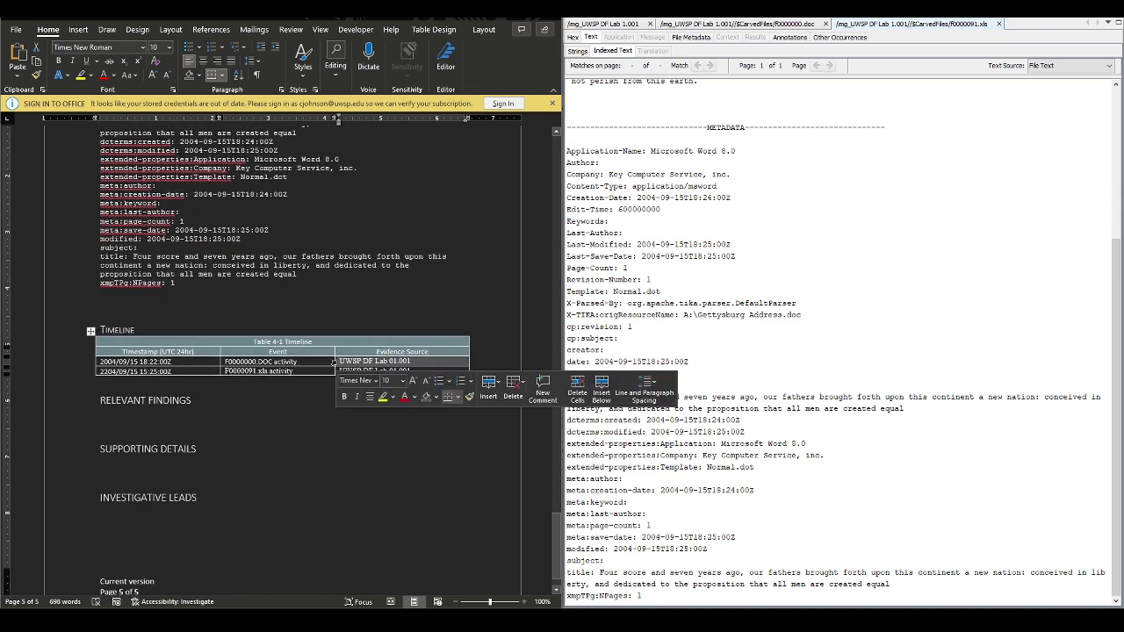
{"action": "left_click_drag", "start_coordinate": [334, 362], "coordinate": [346, 361]}
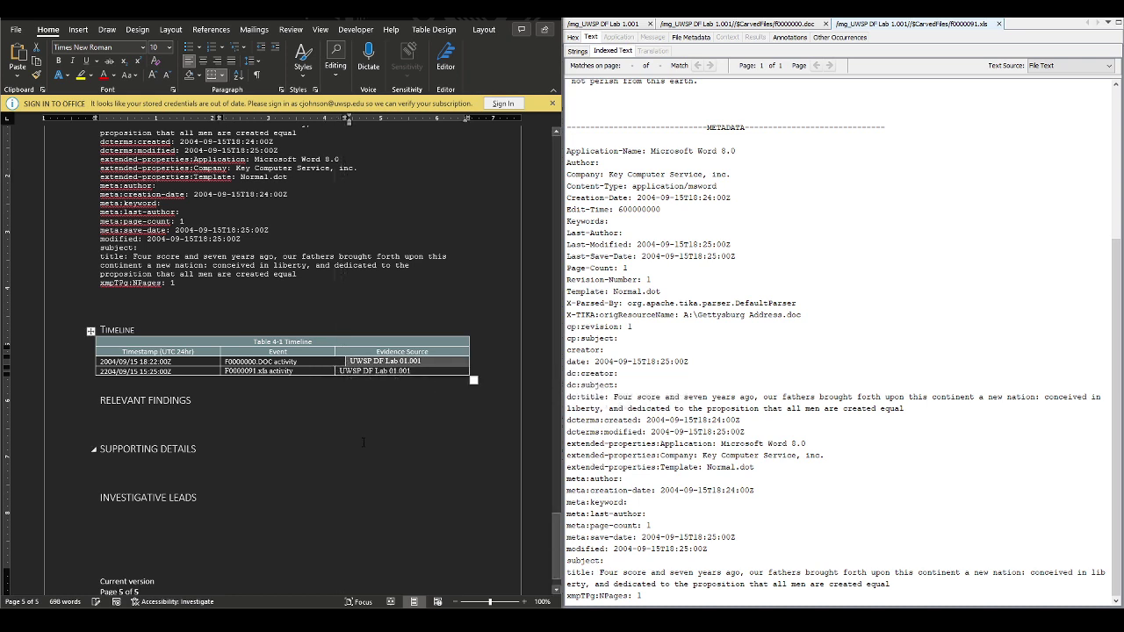
{"action": "key", "text": "ctrl+z"}
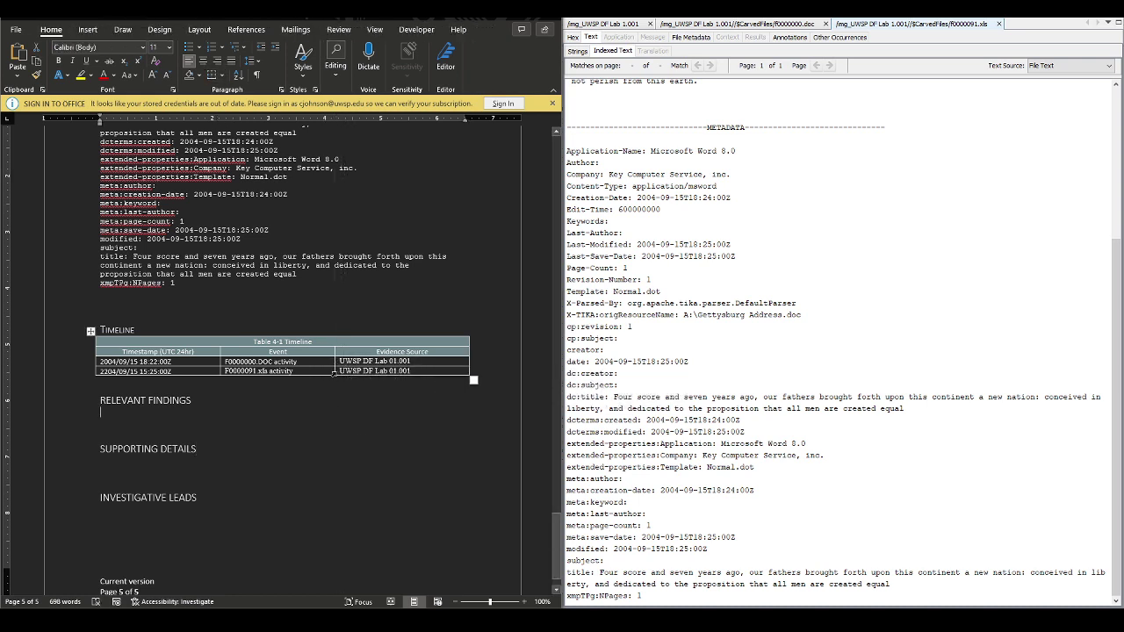
{"action": "key", "text": "ctrl+z"}
{"action": "key", "text": "ctrl+y"}
{"action": "left_click_drag", "start_coordinate": [335, 370], "coordinate": [357, 371]}
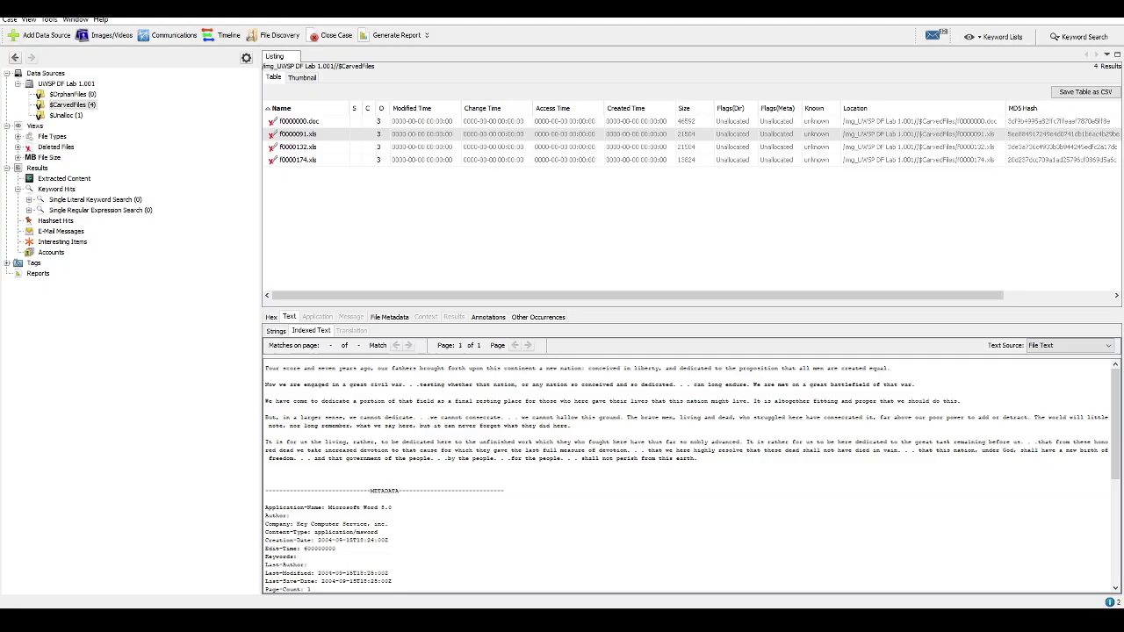
In Autopsy, read carved file f0000132.xls's extracted text and metadata naming Really Big Company
{"action": "left_click", "coordinate": [320, 134]}
{"action": "left_click", "coordinate": [321, 149]}
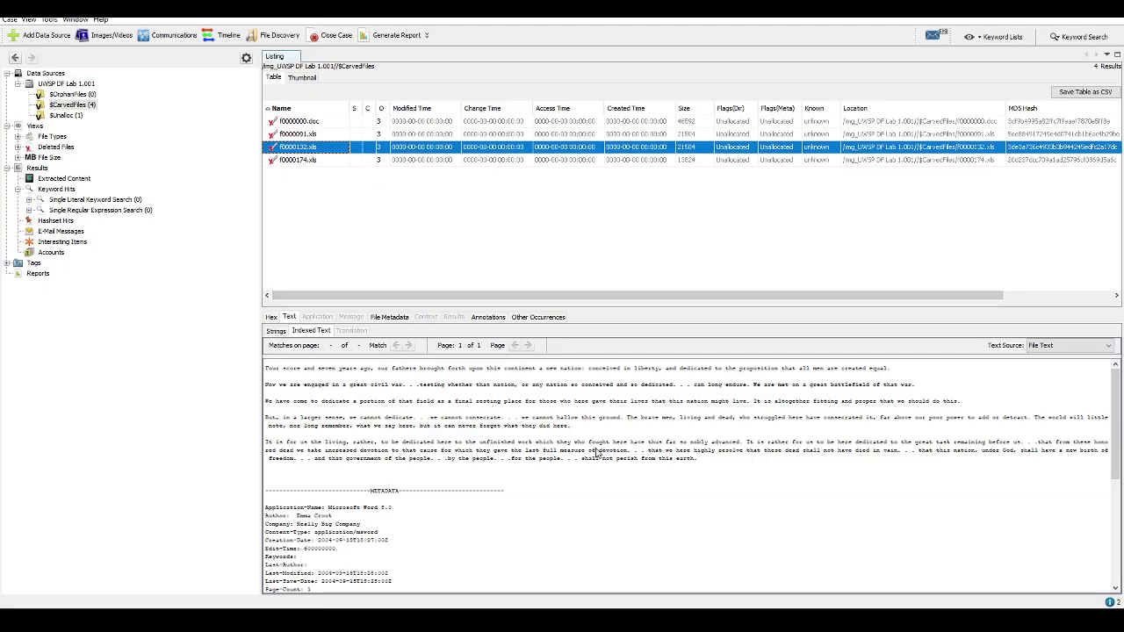
{"action": "scroll", "coordinate": [597, 452], "scroll_direction": "down", "scroll_amount": 8}
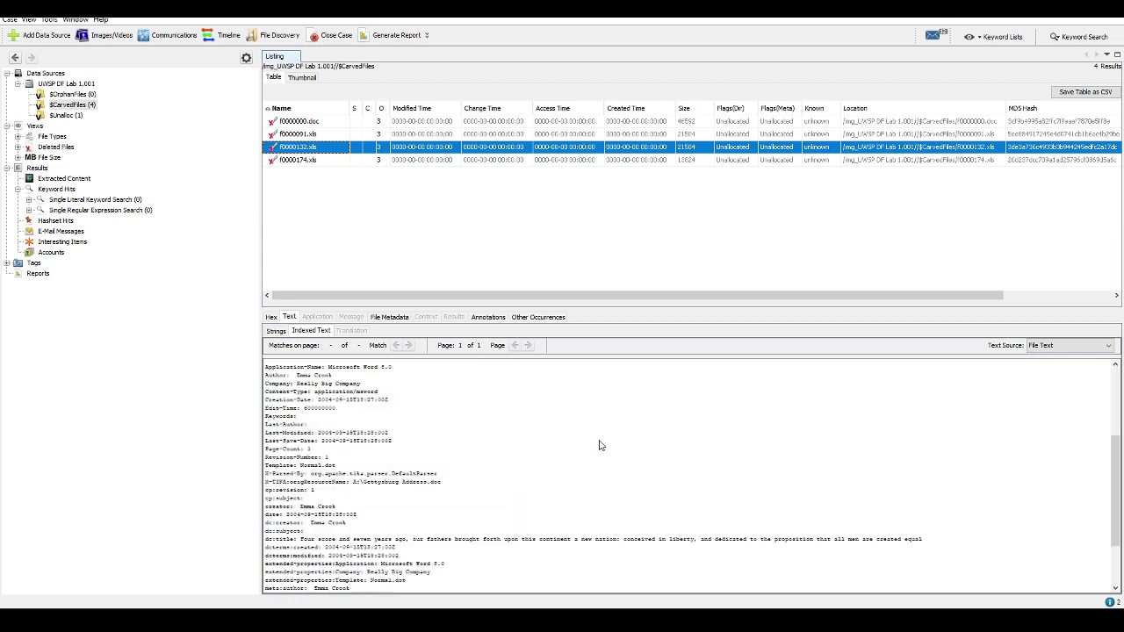
{"action": "scroll", "coordinate": [605, 441], "scroll_direction": "down", "scroll_amount": 1}
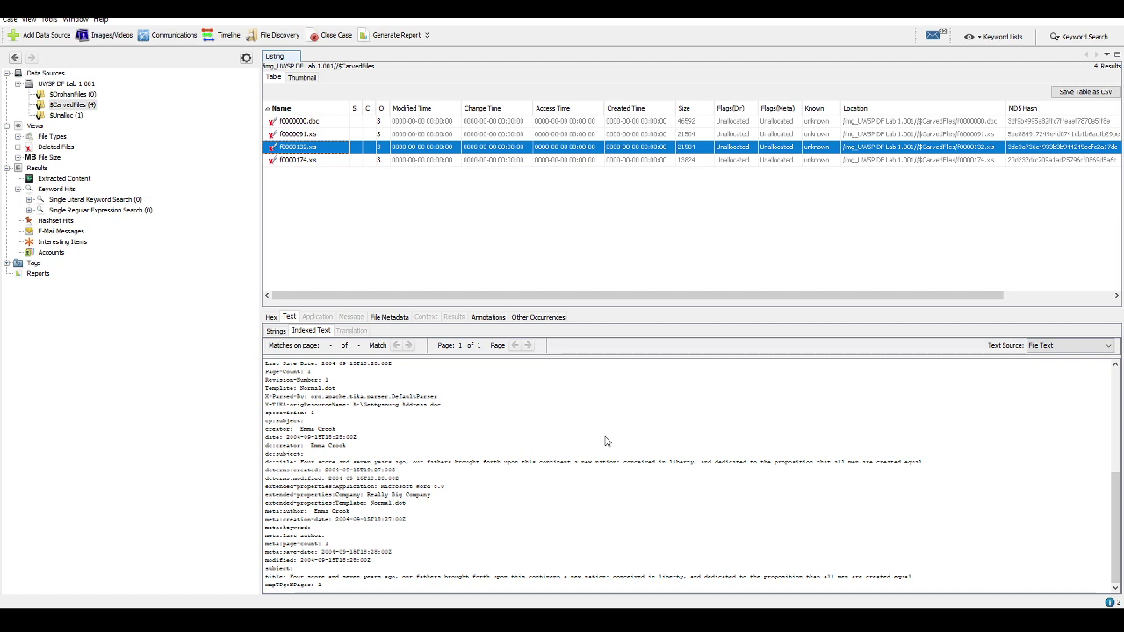
{"action": "scroll", "coordinate": [605, 441], "scroll_direction": "up", "scroll_amount": 9}
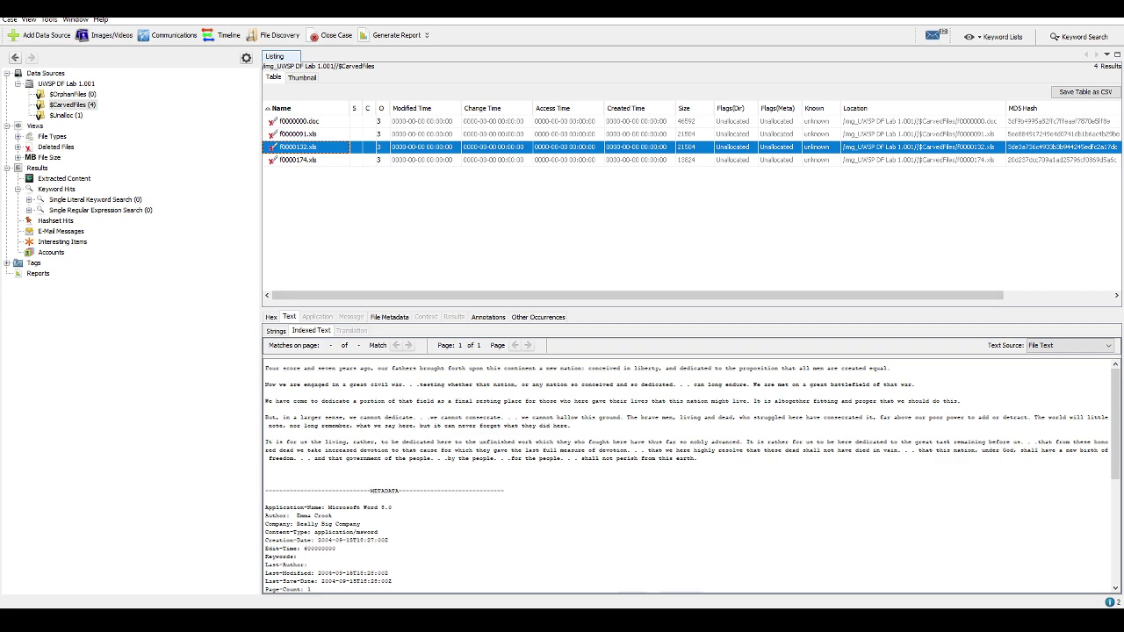
{"action": "key", "text": "alt+Tab"}
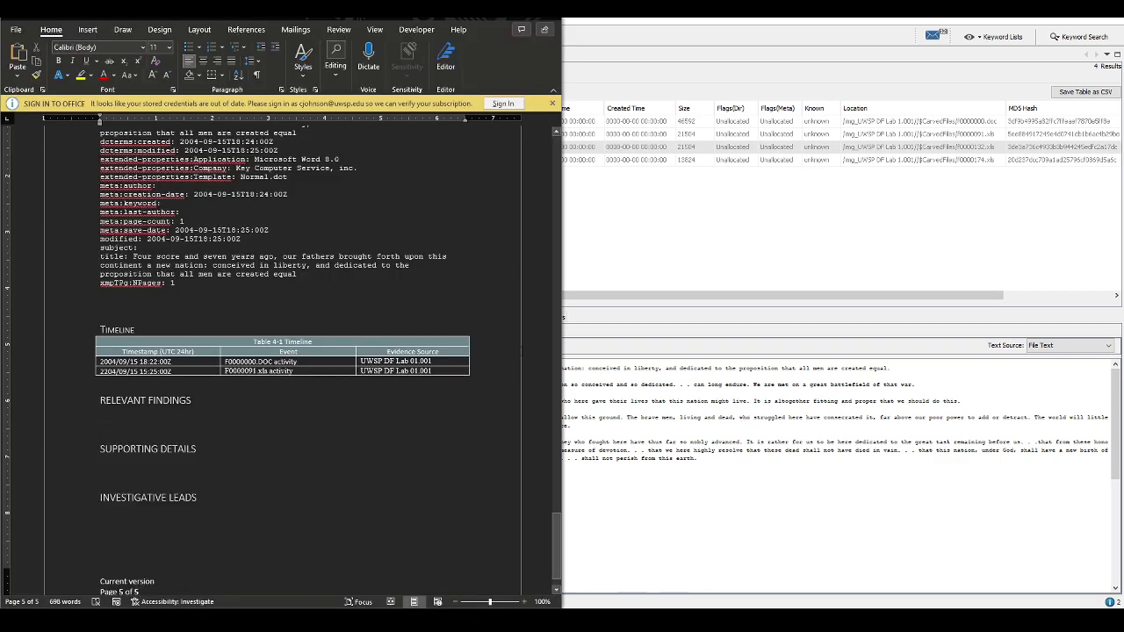
Correct the second Timeline timestamp's year from 2204 to 2004
{"action": "scroll", "coordinate": [222, 316], "scroll_direction": "up", "scroll_amount": 4}
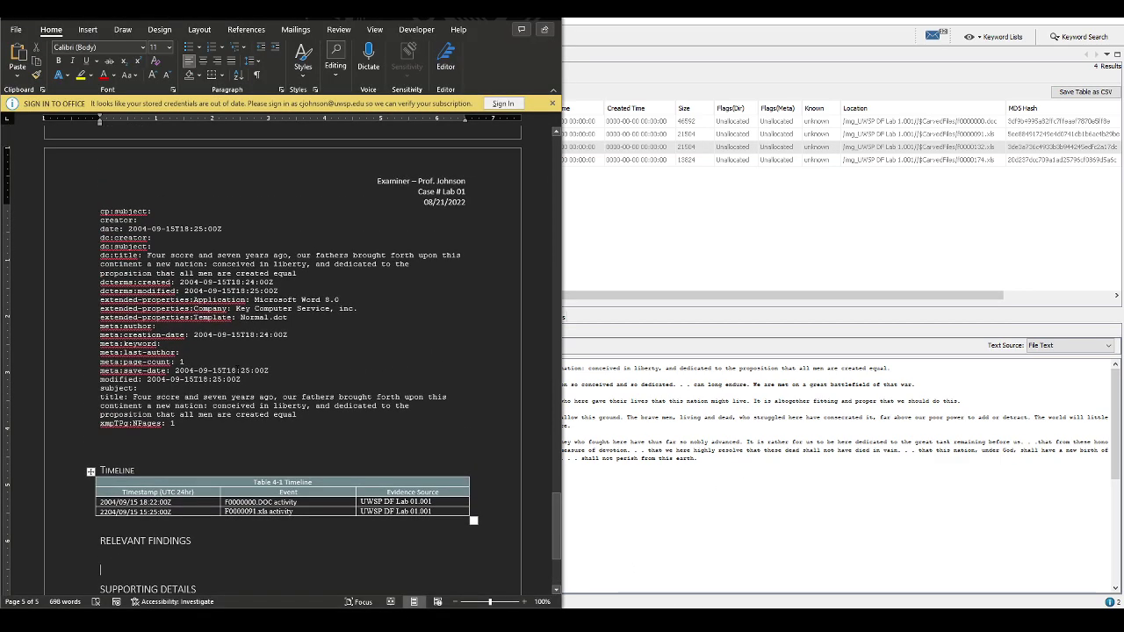
{"action": "left_click", "coordinate": [105, 511]}
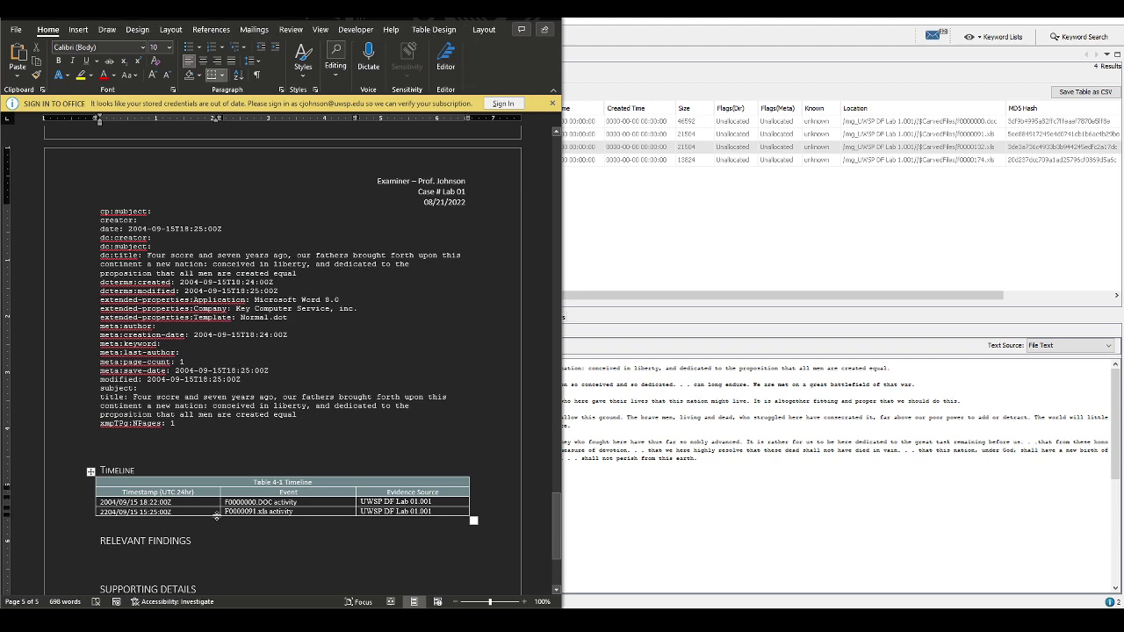
{"action": "key", "text": "Delete"}
{"action": "type", "text": "0"}
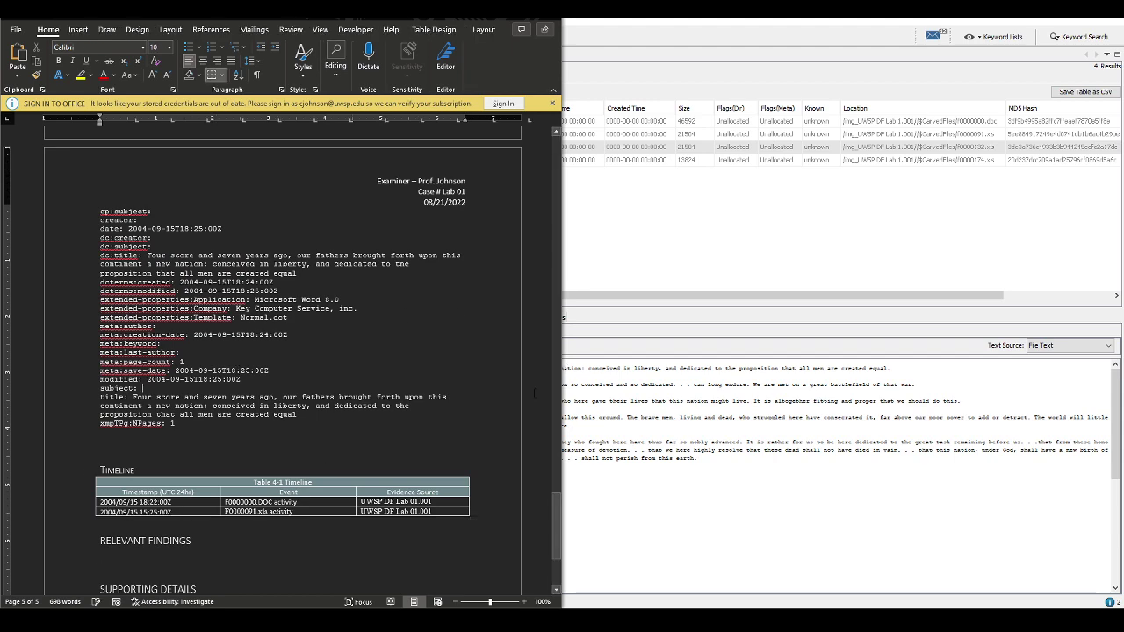
{"action": "left_click", "coordinate": [457, 400]}
Start the FILE 2 note with 'Additional copies of this document were created'
{"action": "scroll", "coordinate": [457, 402], "scroll_direction": "up", "scroll_amount": 12}
{"action": "scroll", "coordinate": [456, 397], "scroll_direction": "up", "scroll_amount": 3}
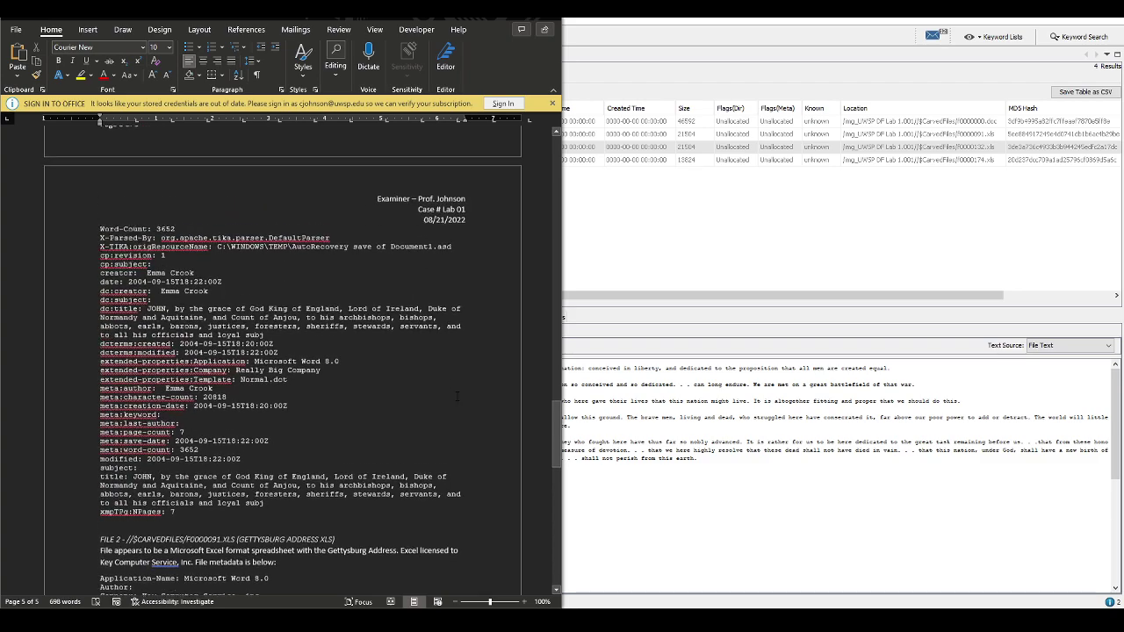
{"action": "scroll", "coordinate": [314, 411], "scroll_direction": "down", "scroll_amount": 4}
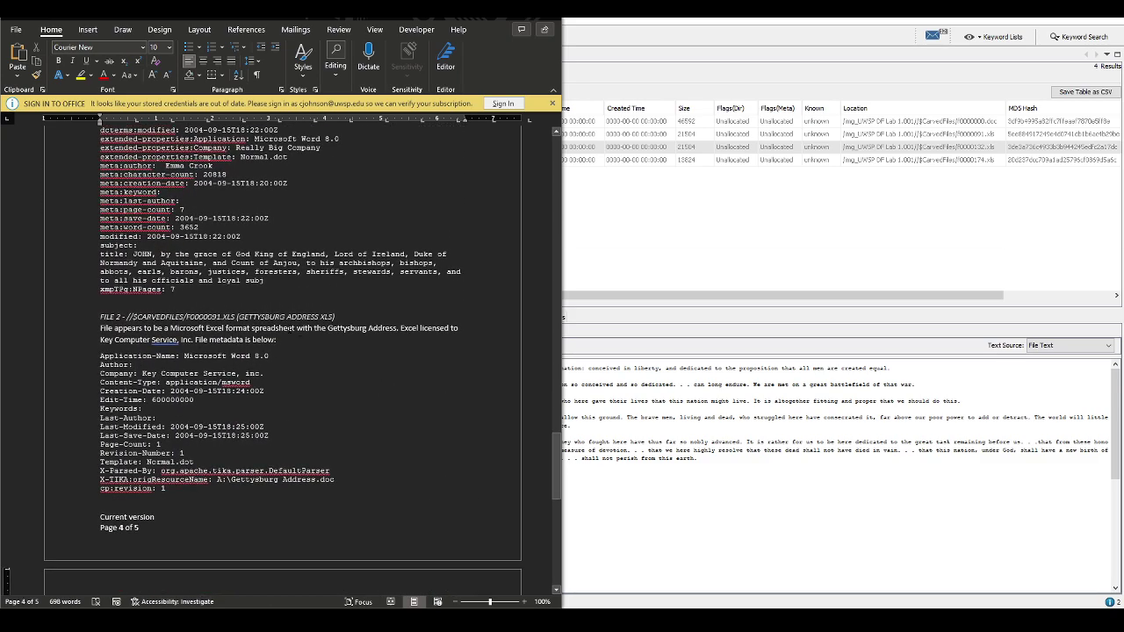
{"action": "left_click", "coordinate": [293, 328]}
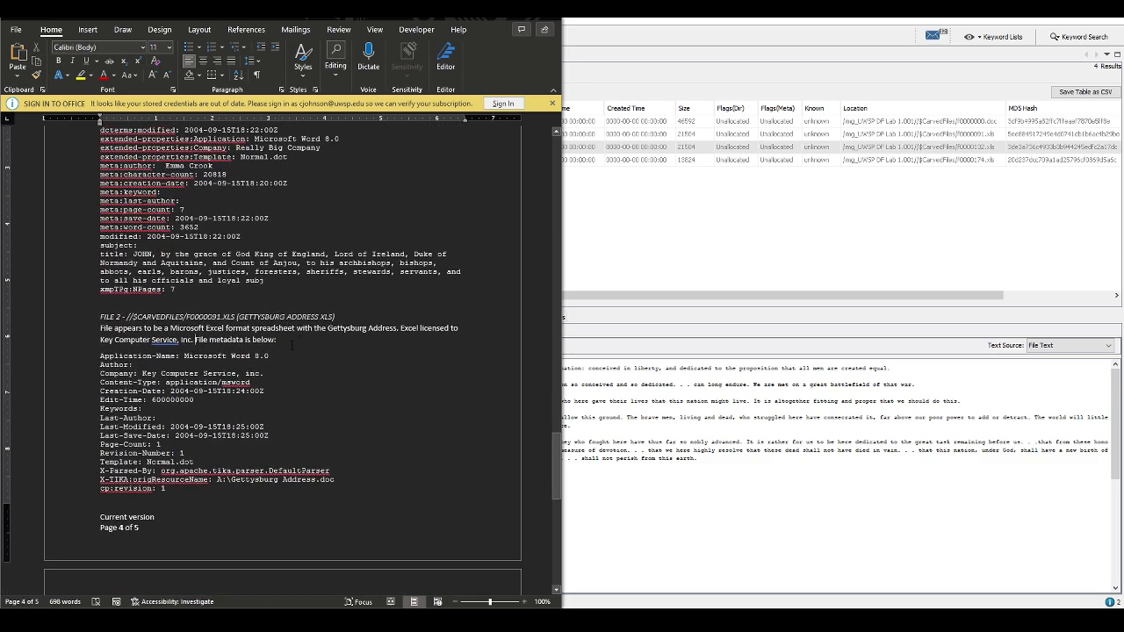
{"action": "type", "text": "Additional co"}
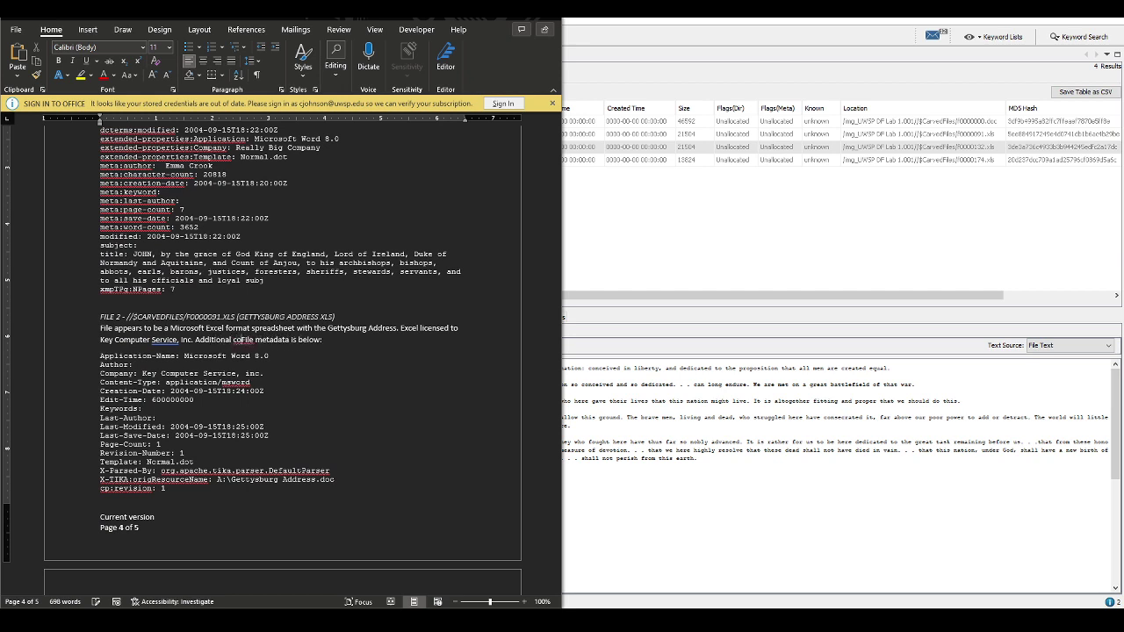
{"action": "type", "text": "pies of this d"}
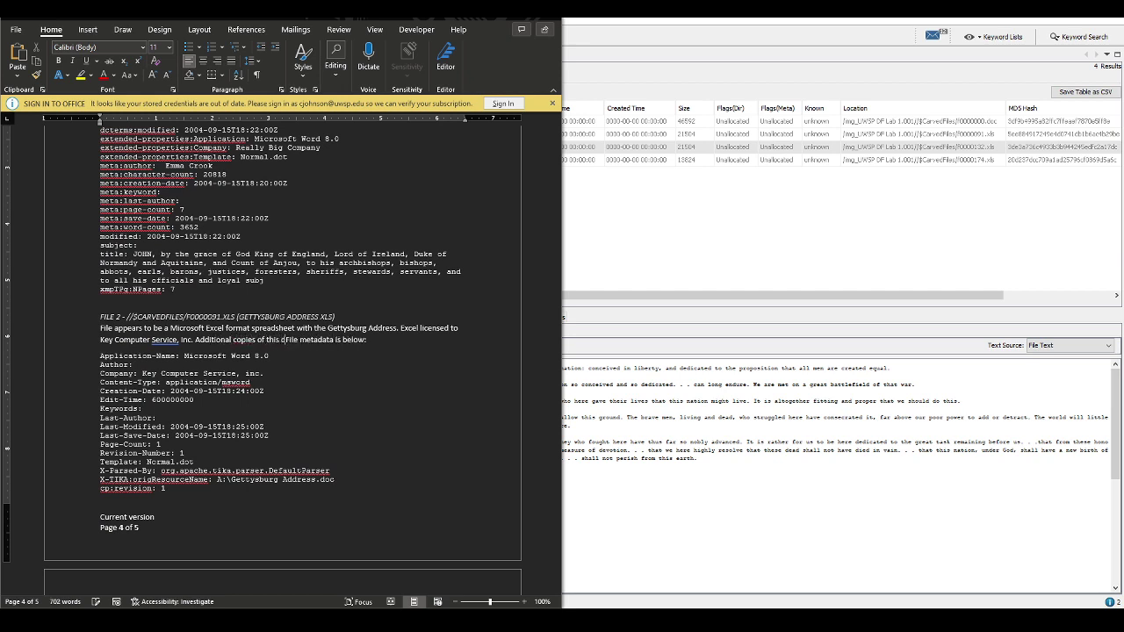
{"action": "type", "text": "ocument were cre"}
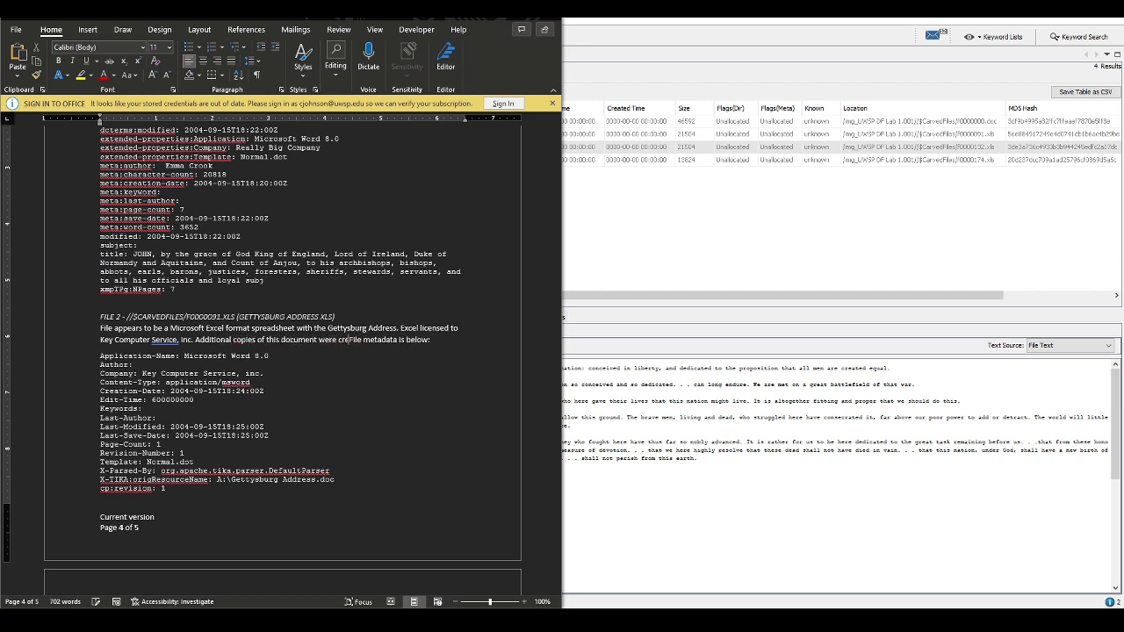
{"action": "type", "text": "ated in"}
Copy the file name f0000132.xls from Autopsy's metadata and paste it as plain text into the FILE 2 sentence
{"action": "left_click", "coordinate": [567, 110]}
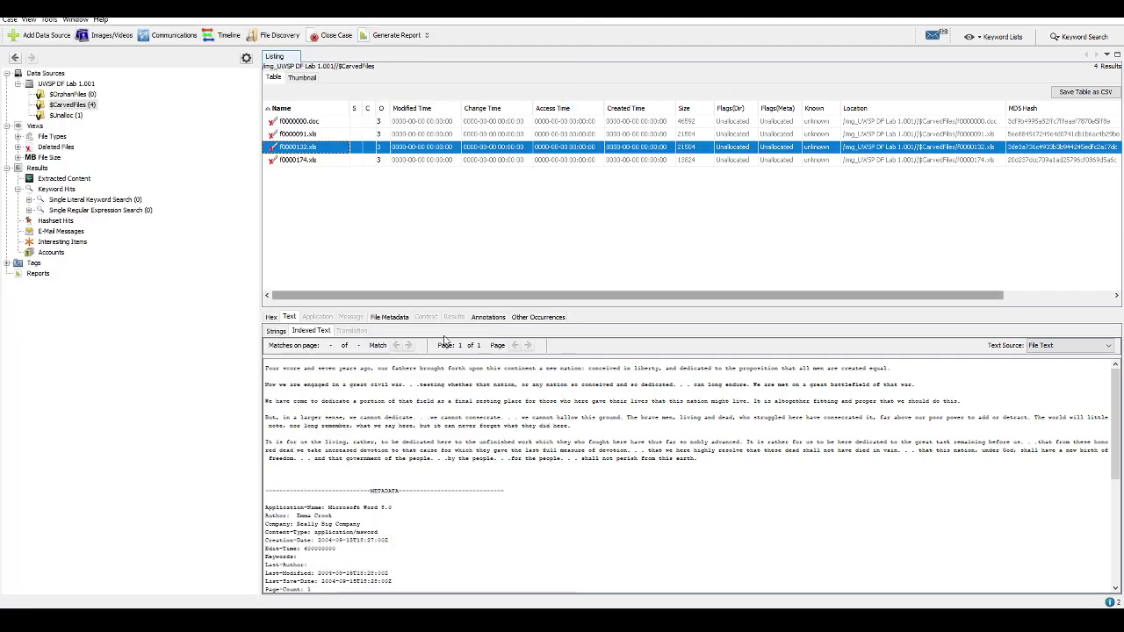
{"action": "left_click", "coordinate": [387, 317]}
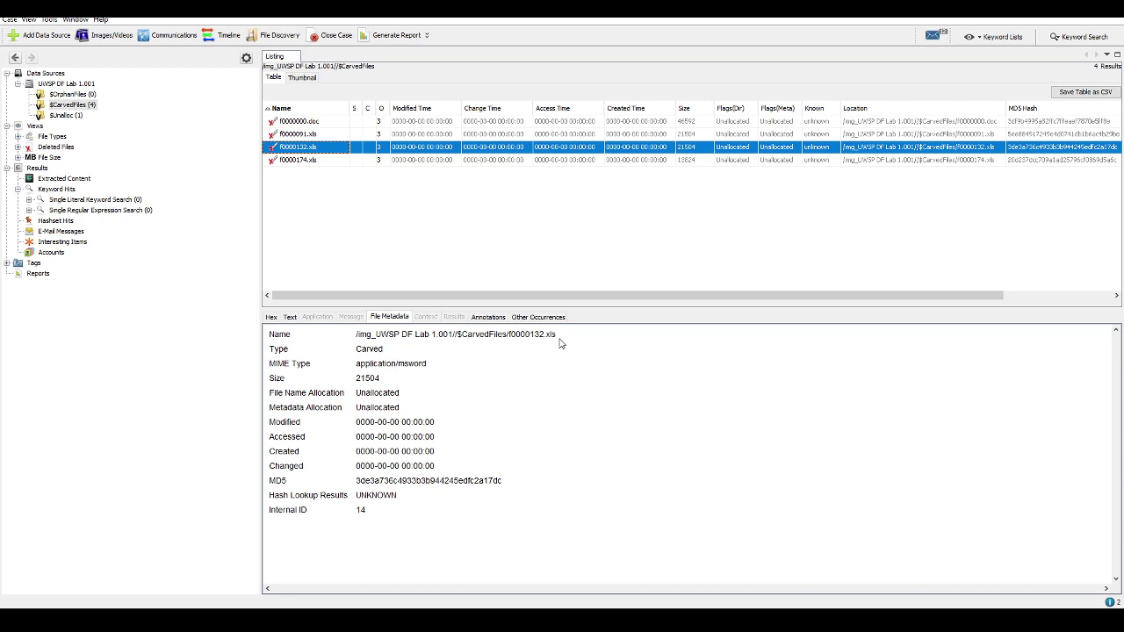
{"action": "left_click_drag", "start_coordinate": [566, 334], "coordinate": [505, 334]}
{"action": "key", "text": "super+c"}
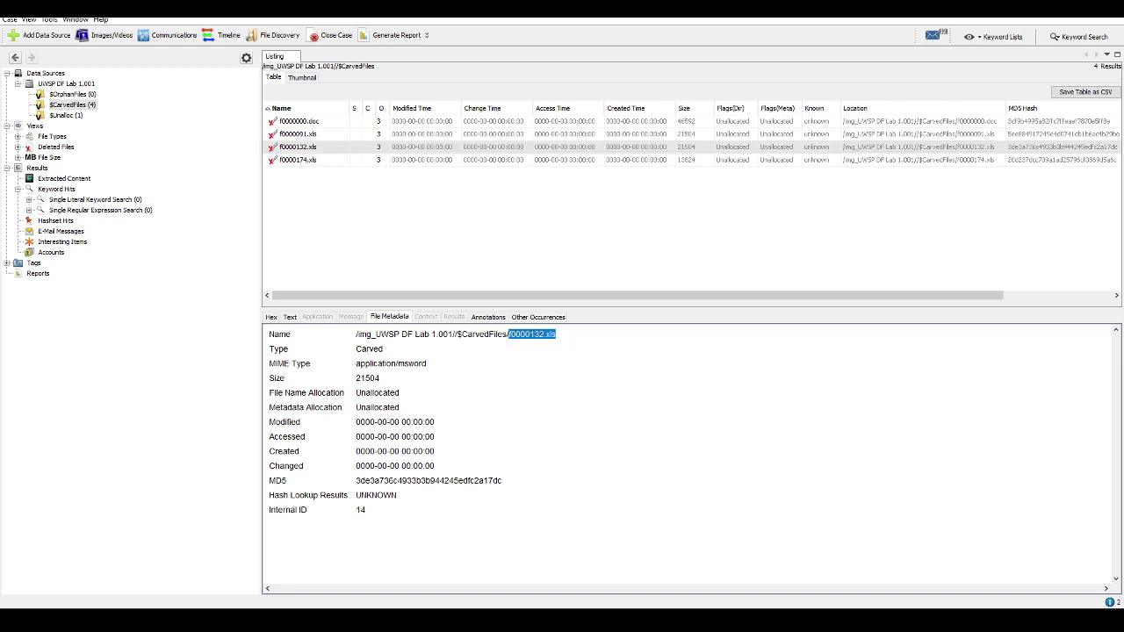
{"action": "key", "text": "alt+Tab"}
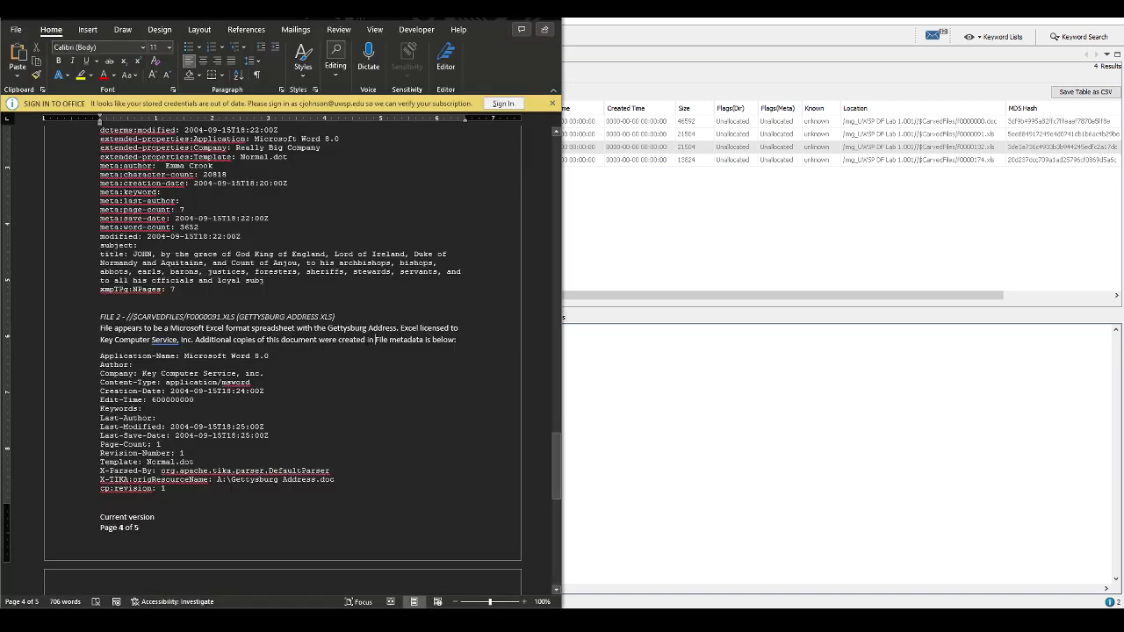
{"action": "right_click", "coordinate": [375, 339]}
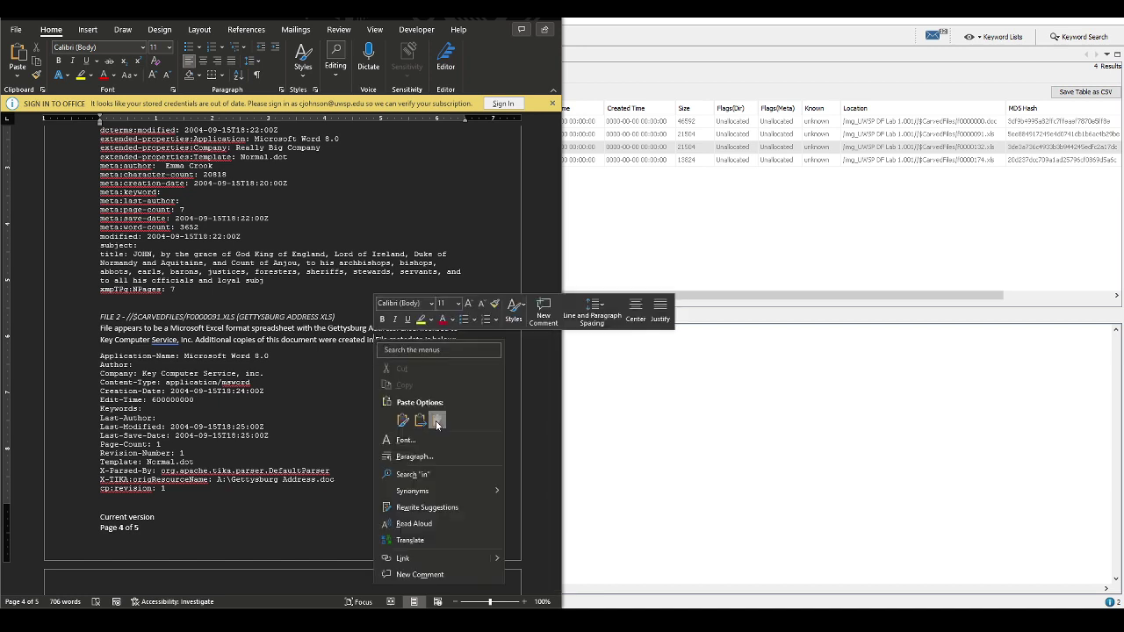
{"action": "left_click", "coordinate": [408, 383]}
Review carved file f0000174.xls in Autopsy
{"action": "key", "text": "alt+Tab"}
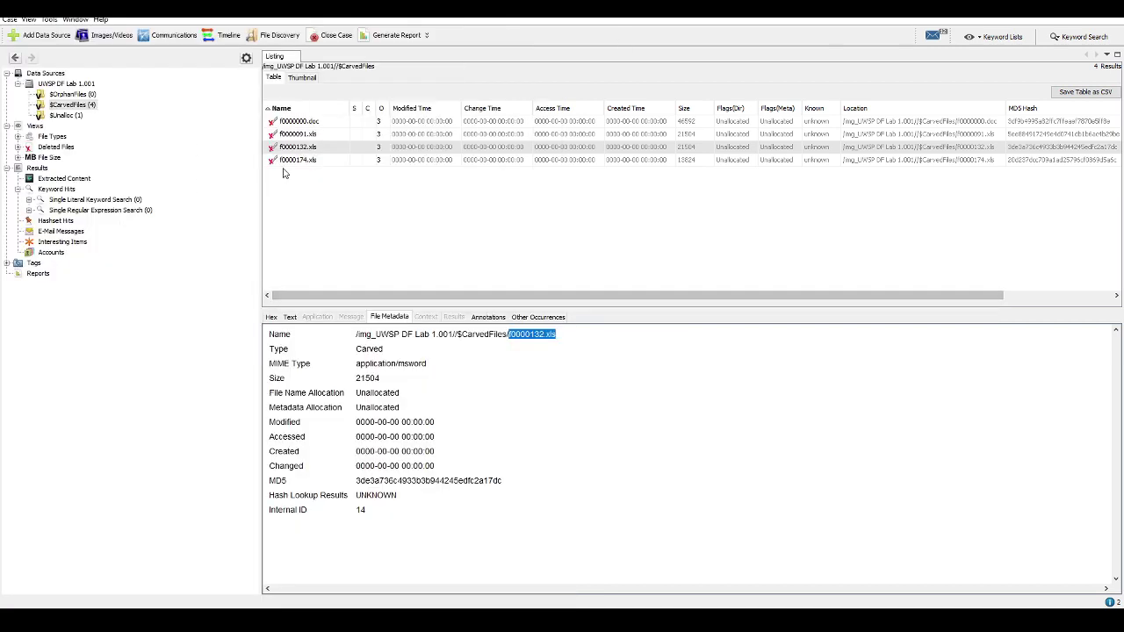
{"action": "left_click", "coordinate": [299, 161]}
{"action": "scroll", "coordinate": [394, 460], "scroll_direction": "down", "scroll_amount": 5}
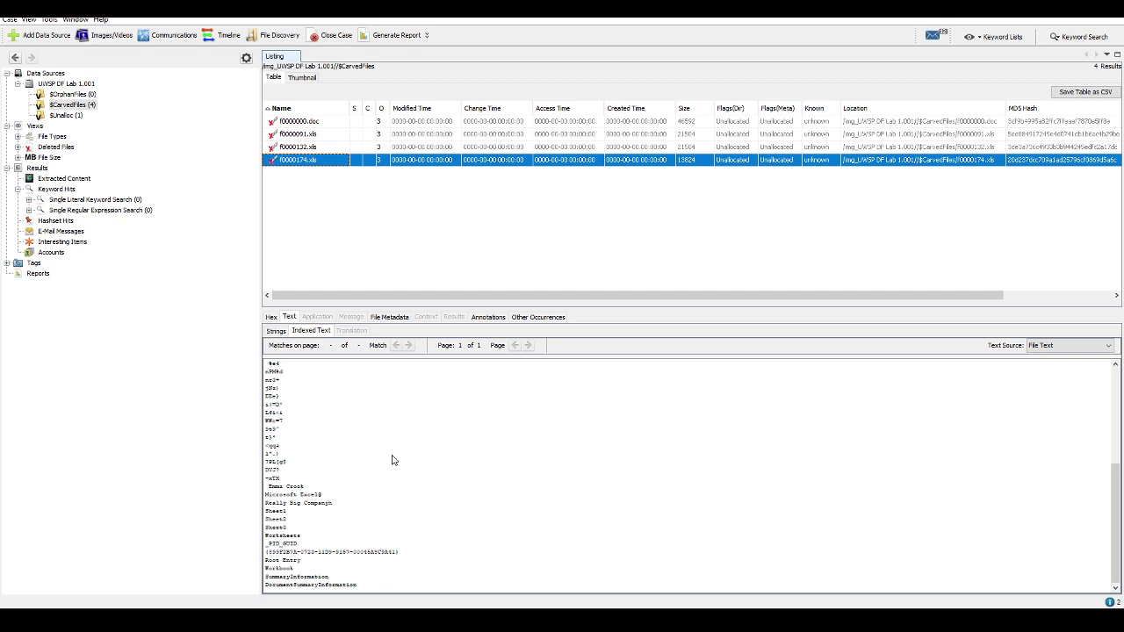
{"action": "scroll", "coordinate": [392, 459], "scroll_direction": "up", "scroll_amount": 5}
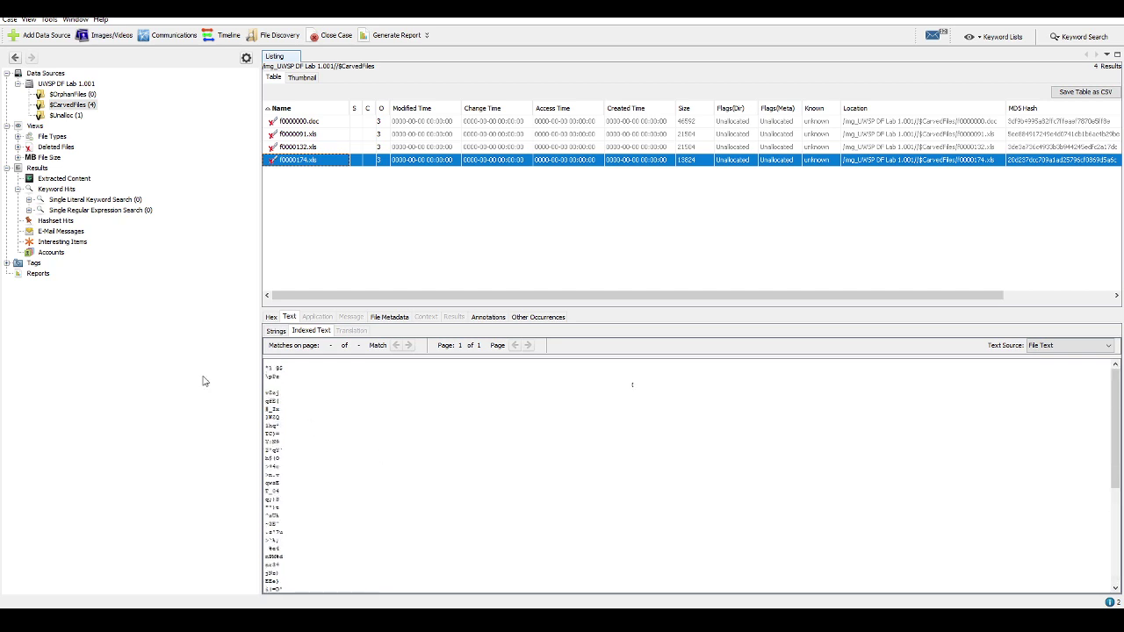
{"action": "key", "text": "alt+Tab"}
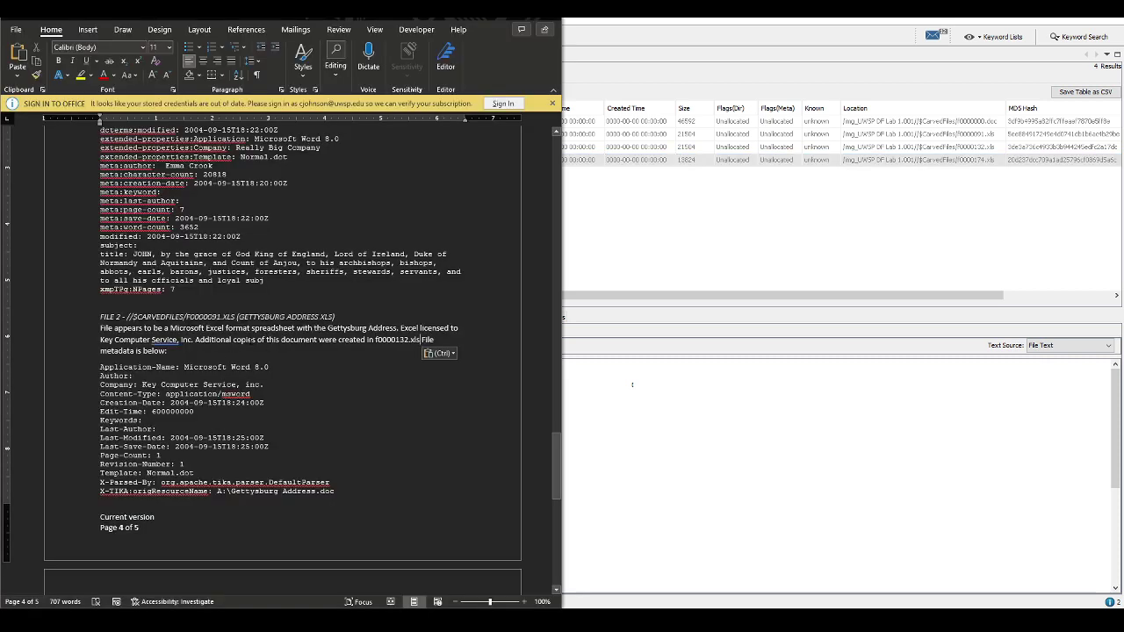
Reword the FILE 2 sentence to 'An additional copy of this document was created'
{"action": "type", "text": "An a"}
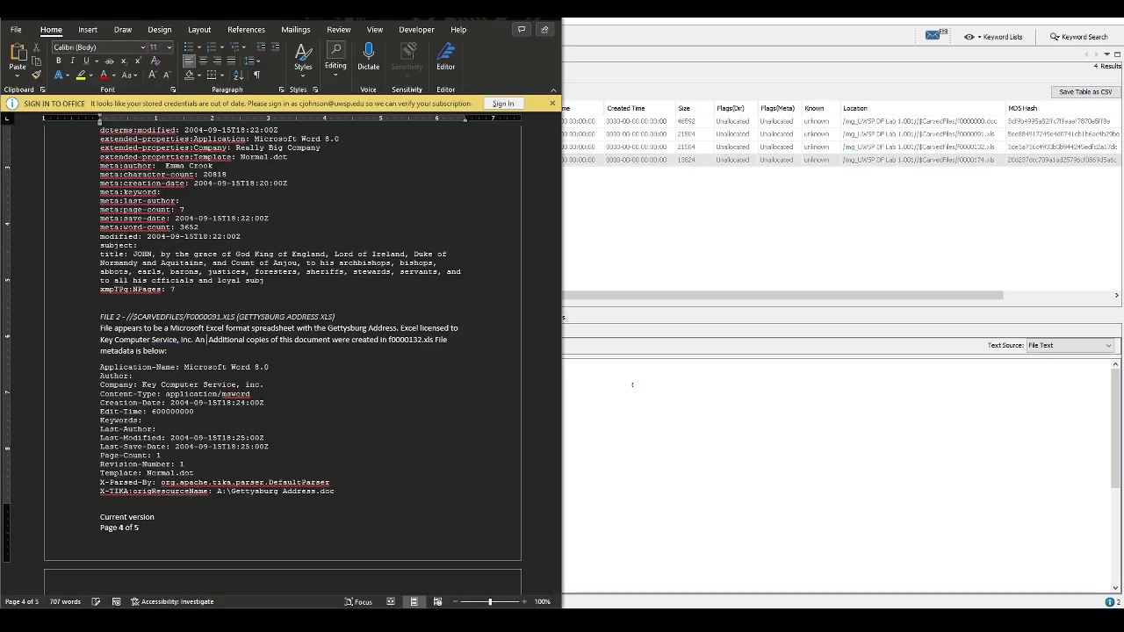
{"action": "key", "text": "Delete"}
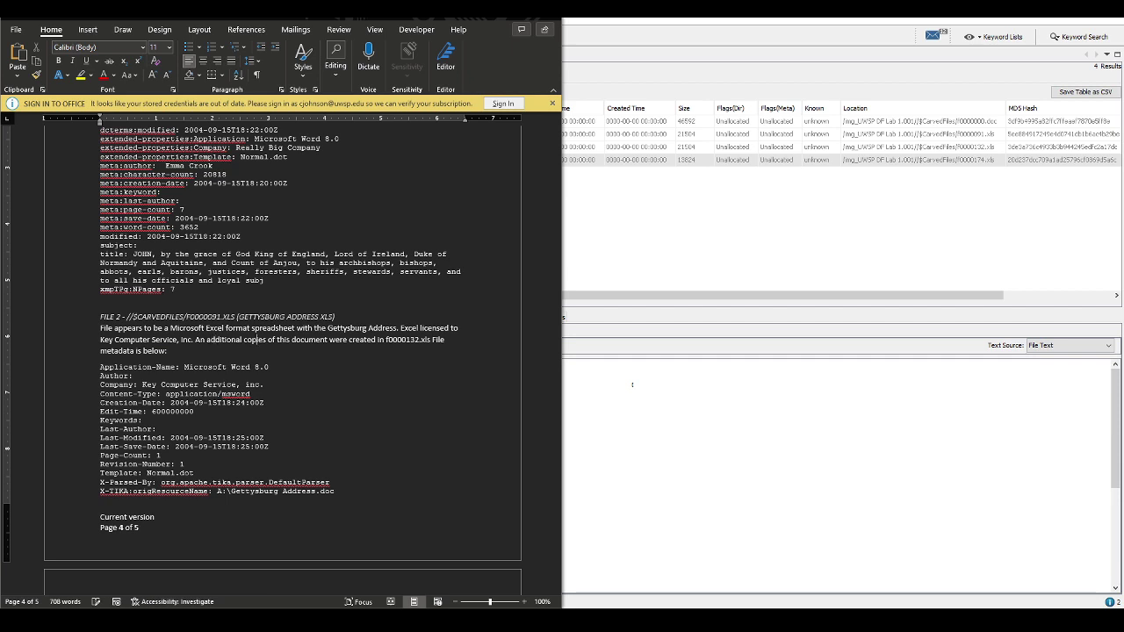
{"action": "key", "text": "BackSpace"}
{"action": "key", "text": "BackSpace"}
{"action": "key", "text": "BackSpace"}
{"action": "type", "text": "y"}
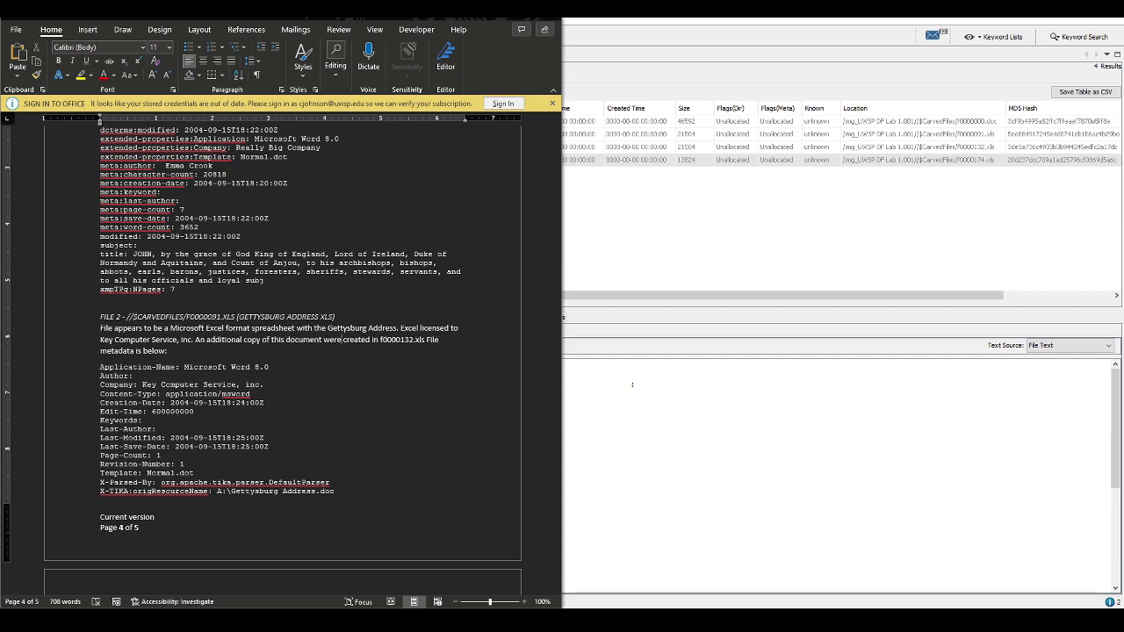
{"action": "key", "text": "BackSpace"}
{"action": "key", "text": "BackSpace"}
{"action": "key", "text": "BackSpace"}
{"action": "type", "text": "ase"}
{"action": "key", "text": "Delete"}
{"action": "key", "text": "End"}
Add 'Second document metadata shows Excel licensed to Really Big Company.' to the FILE 2 note
{"action": "scroll", "coordinate": [281, 351], "scroll_direction": "down", "scroll_amount": 10}
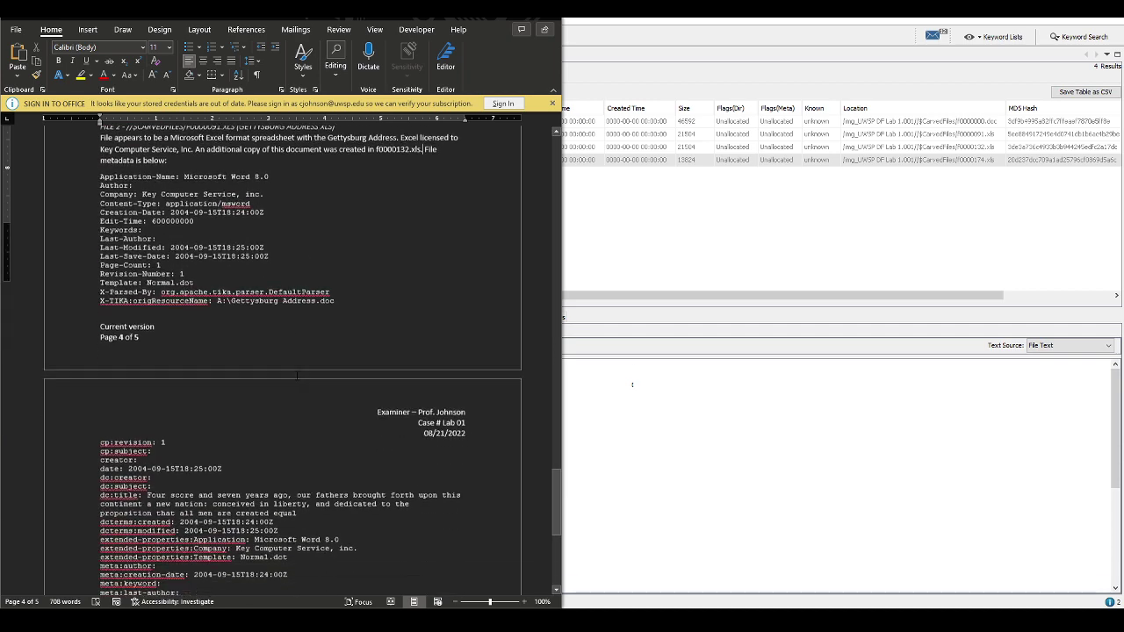
{"action": "left_click", "coordinate": [791, 422]}
{"action": "left_click", "coordinate": [321, 146]}
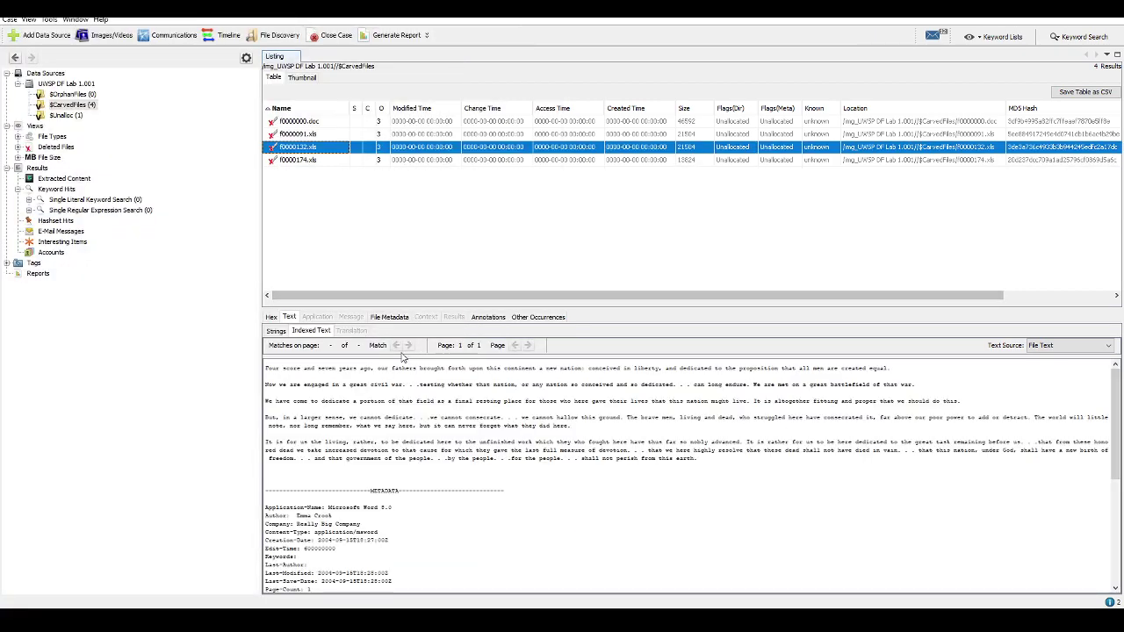
{"action": "scroll", "coordinate": [497, 441], "scroll_direction": "up", "scroll_amount": 10}
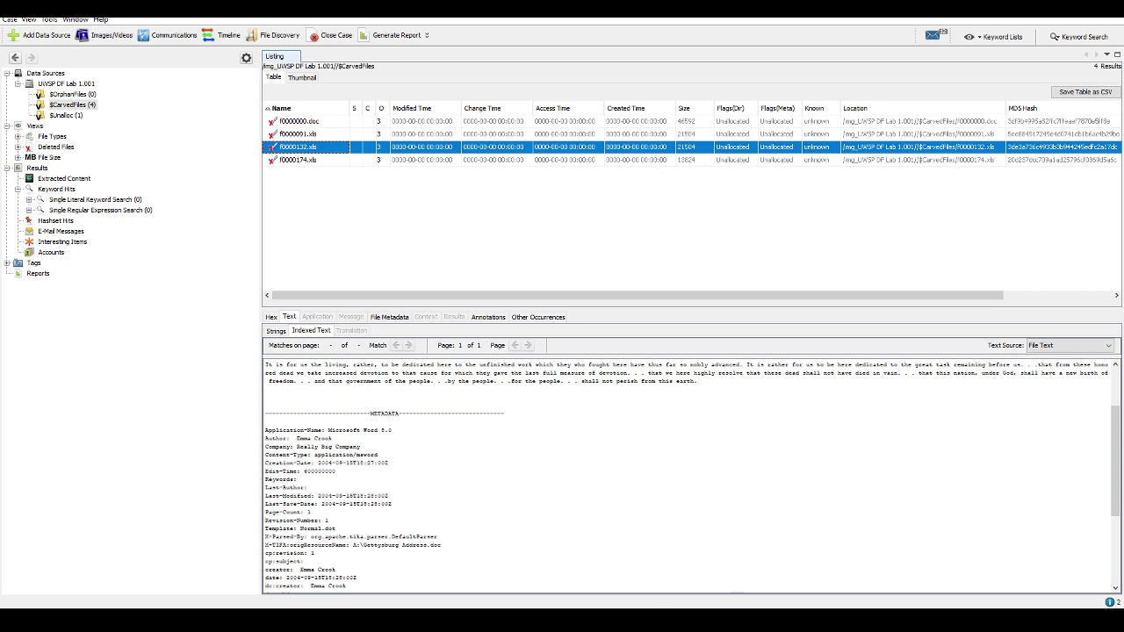
{"action": "key", "text": "alt+Tab"}
{"action": "scroll", "coordinate": [245, 313], "scroll_direction": "up", "scroll_amount": 6}
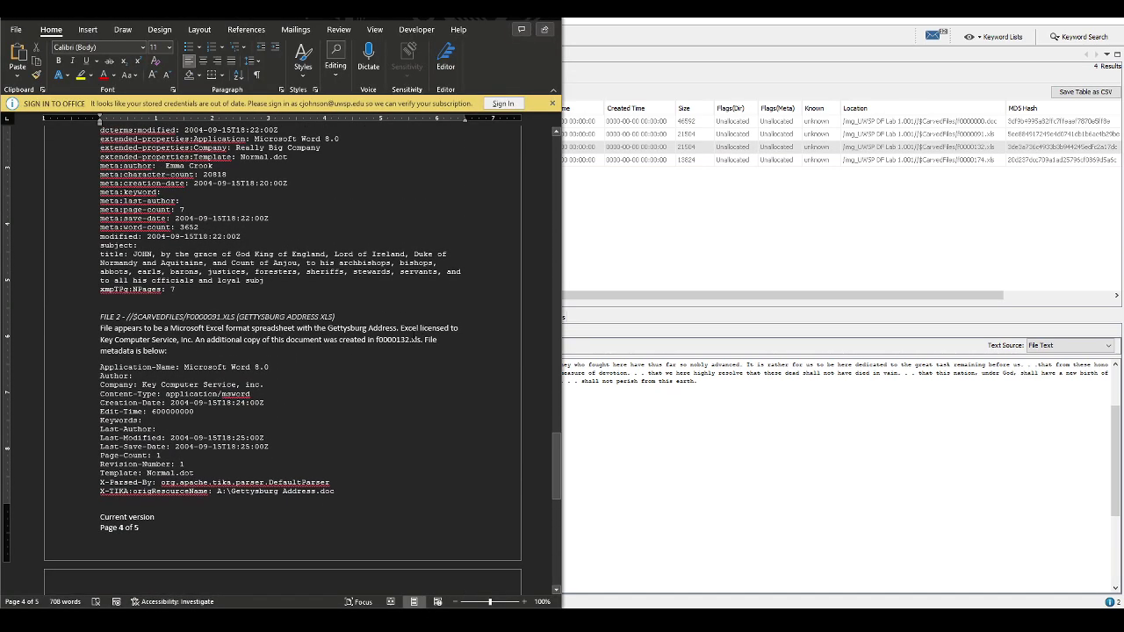
{"action": "type", "text": "Second documen"}
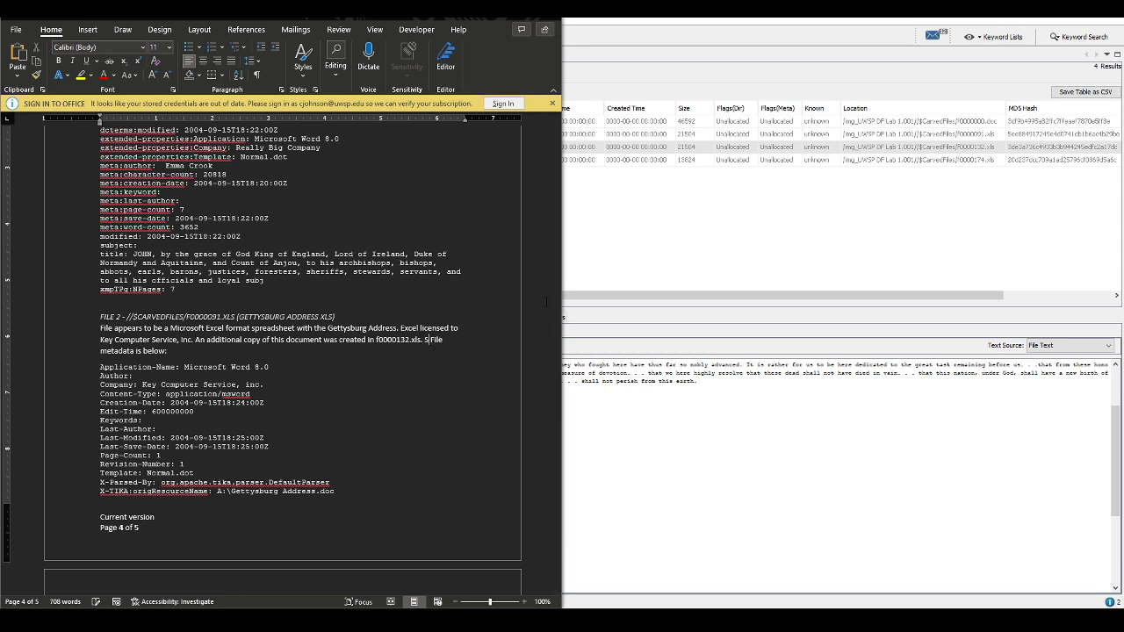
{"action": "type", "text": "t"}
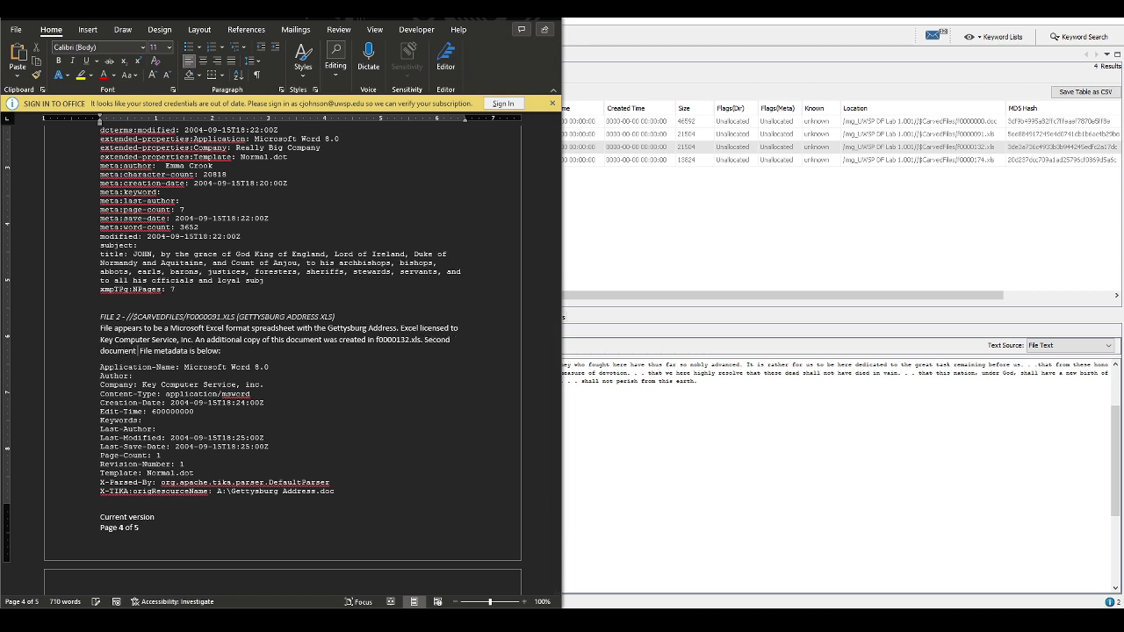
{"action": "type", "text": " created"}
{"action": "key", "text": "BackSpace"}
{"action": "key", "text": "BackSpace"}
{"action": "key", "text": "BackSpace"}
{"action": "key", "text": "BackSpace"}
{"action": "key", "text": "BackSpace"}
{"action": "key", "text": "BackSpace"}
{"action": "key", "text": "BackSpace"}
{"action": "type", "text": "meta"}
{"action": "type", "text": "data shows"}
{"action": "type", "text": " Excel license"}
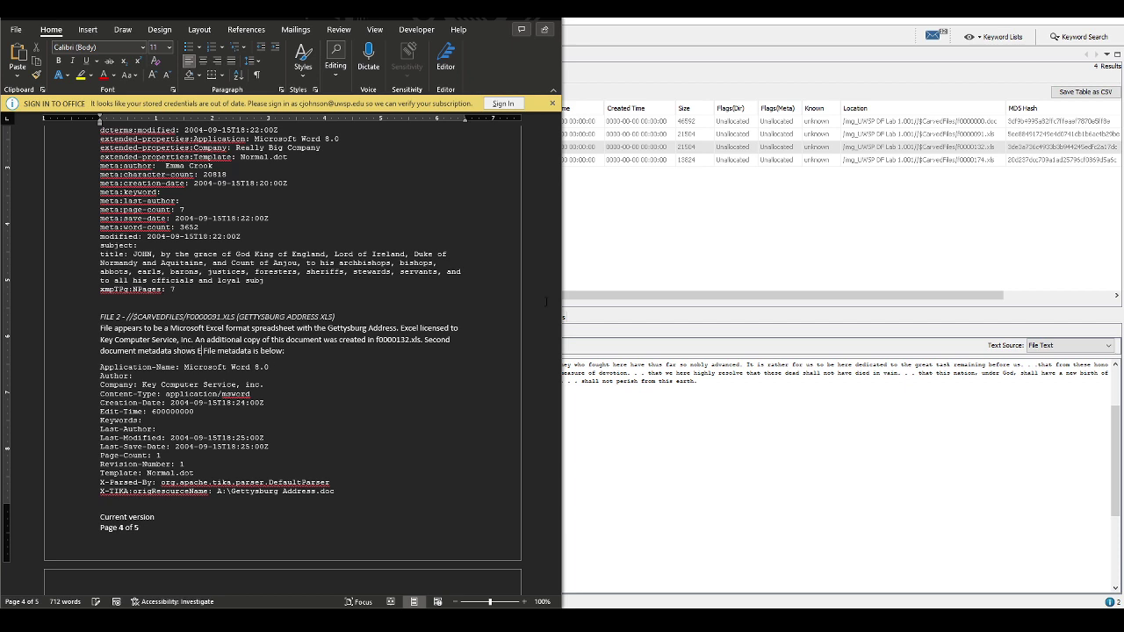
{"action": "type", "text": "d to Really Big"}
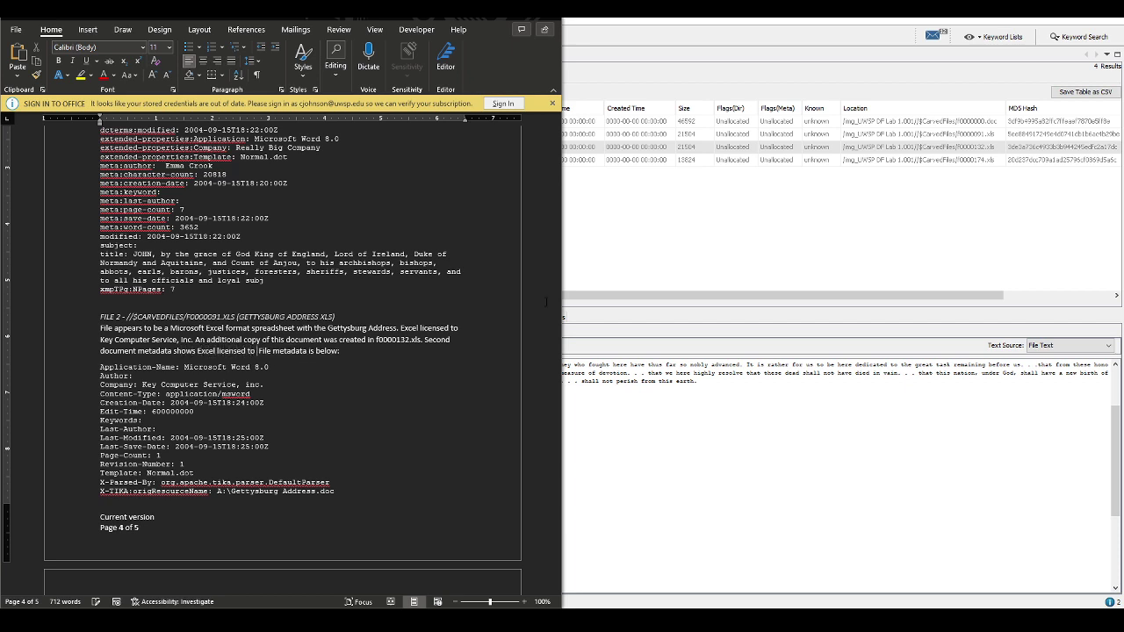
{"action": "type", "text": " Company."}
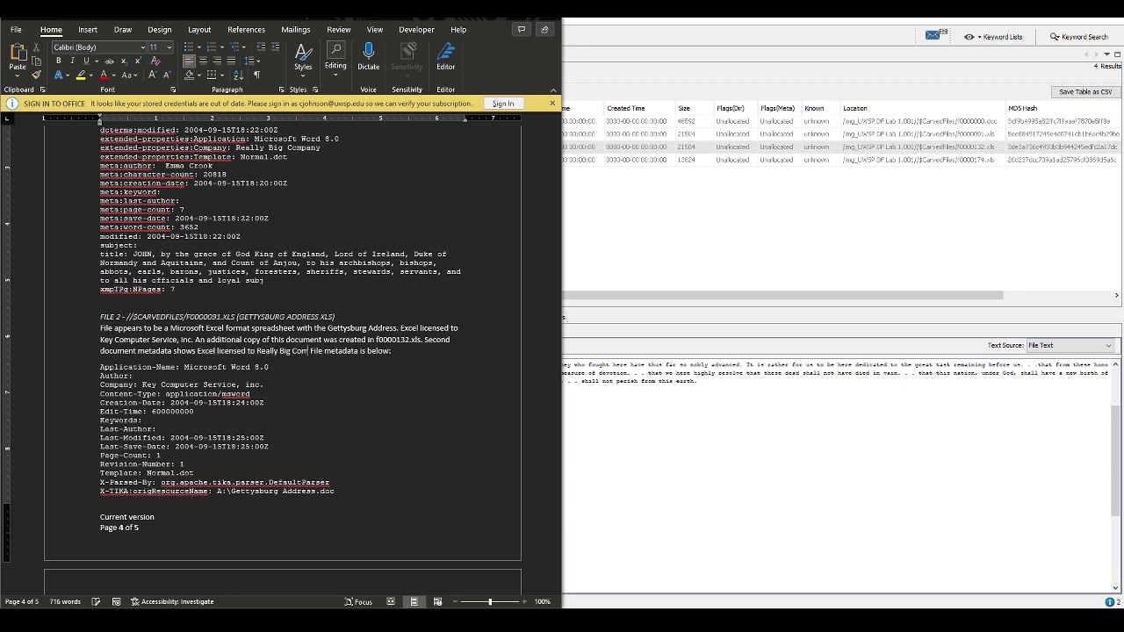
{"action": "key", "text": "Delete"}
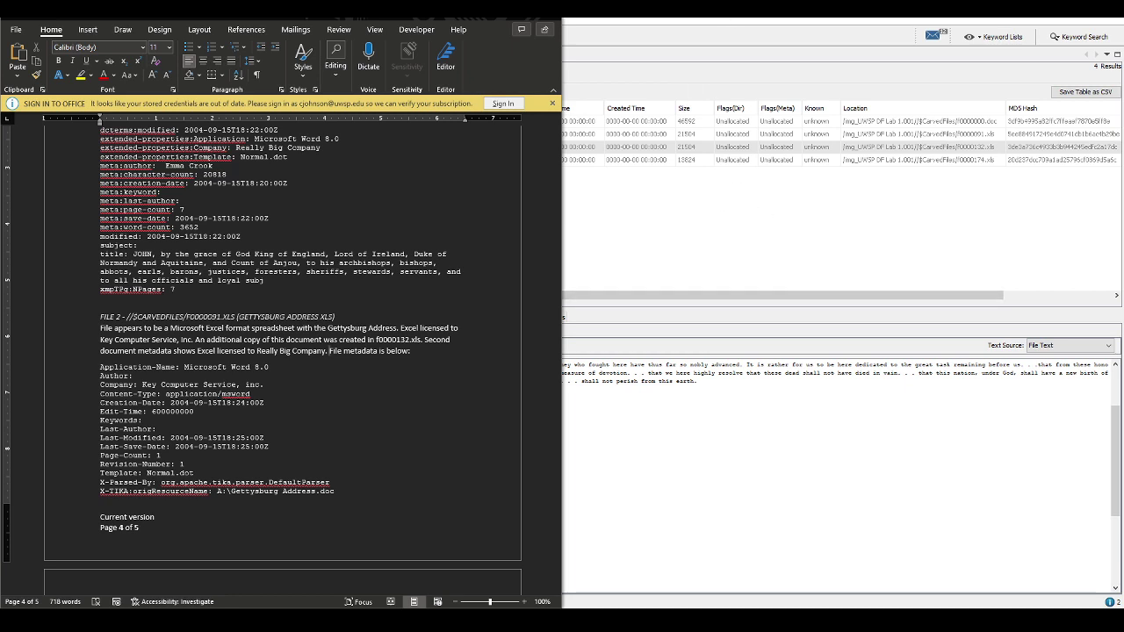
Copy the $CarvedFiles/f0000174.xls path from f0000174.xls's File Metadata Name field
{"action": "left_click", "coordinate": [692, 192]}
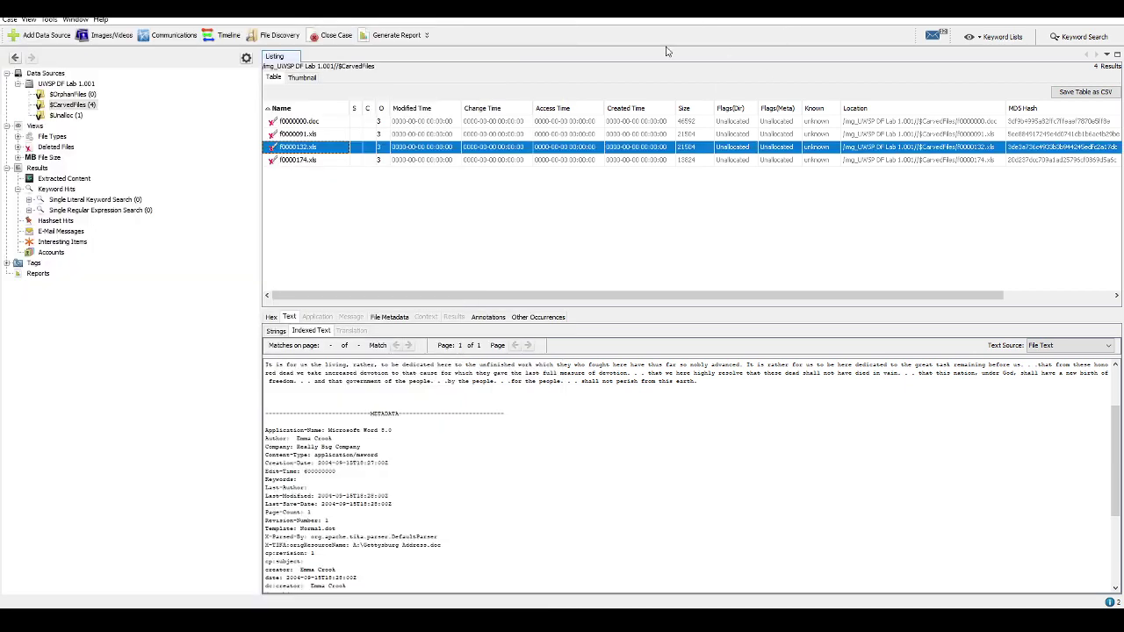
{"action": "left_click", "coordinate": [301, 162]}
{"action": "left_click", "coordinate": [387, 318]}
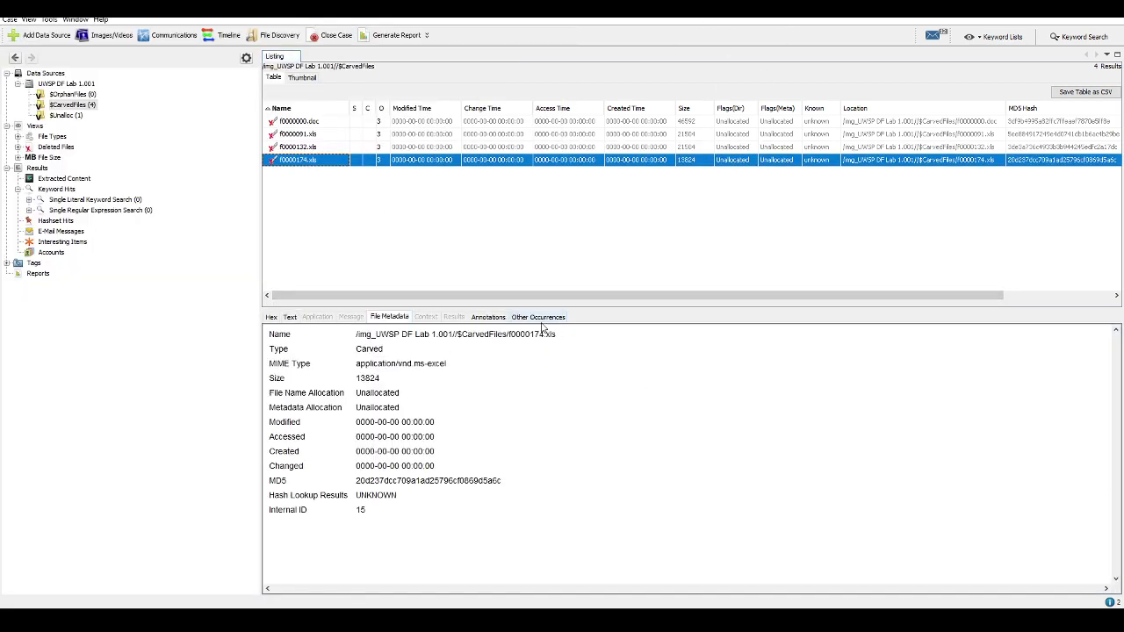
{"action": "left_click_drag", "start_coordinate": [559, 335], "coordinate": [357, 335]}
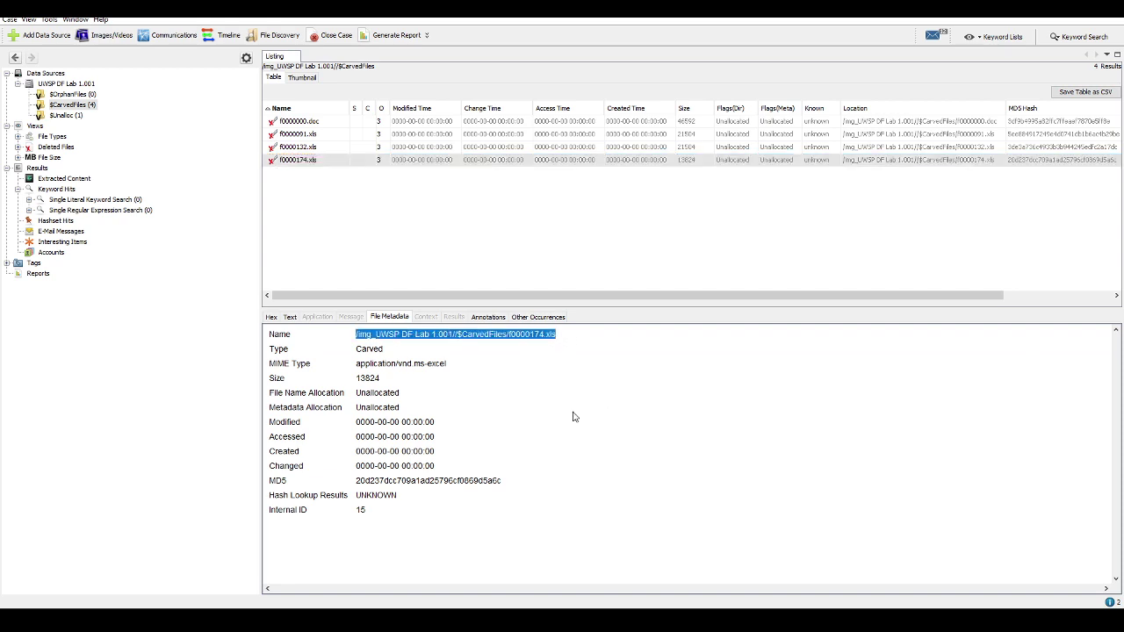
{"action": "left_click_drag", "start_coordinate": [559, 335], "coordinate": [452, 340]}
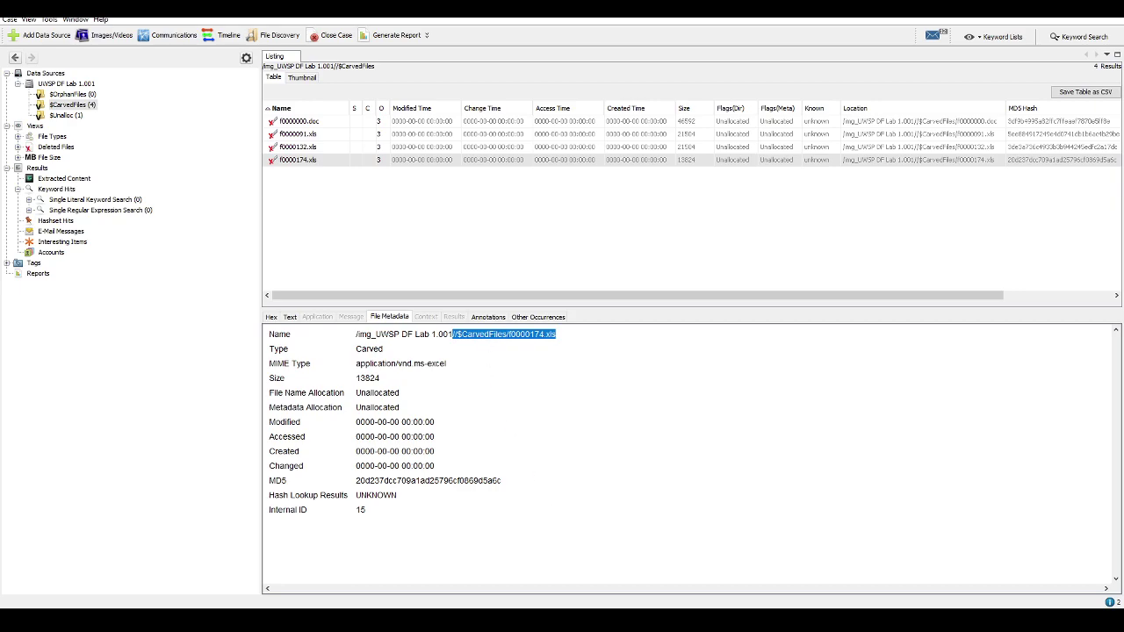
{"action": "key", "text": "alt+Tab"}
{"action": "scroll", "coordinate": [317, 374], "scroll_direction": "down", "scroll_amount": 6}
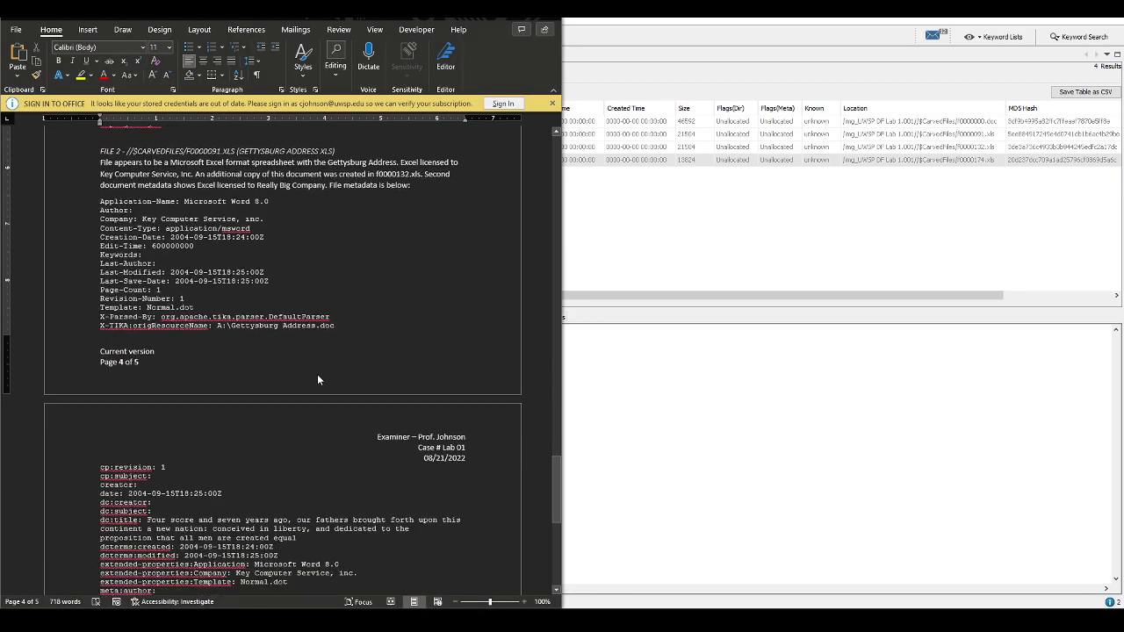
Add the heading 'File 3 - //$CarvedFiles/f0000174.xls (Encrypted Microsoft Office xls)' above the Timeline
{"action": "scroll", "coordinate": [318, 374], "scroll_direction": "down", "scroll_amount": 4}
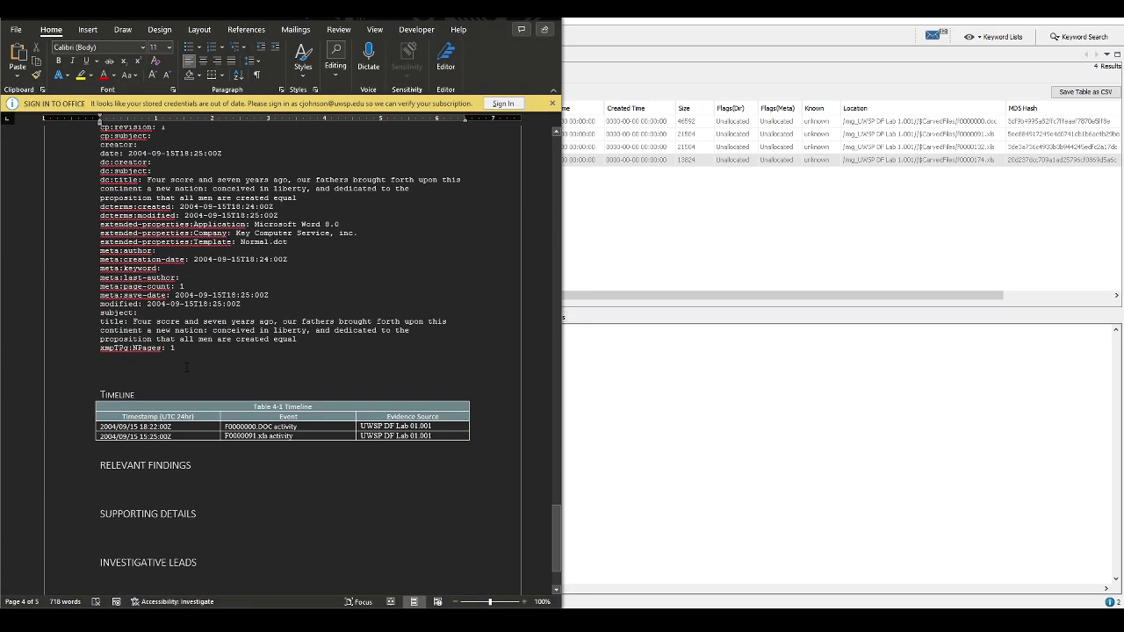
{"action": "left_click", "coordinate": [318, 374]}
{"action": "key", "text": "Return"}
{"action": "type", "text": "File 3 -"}
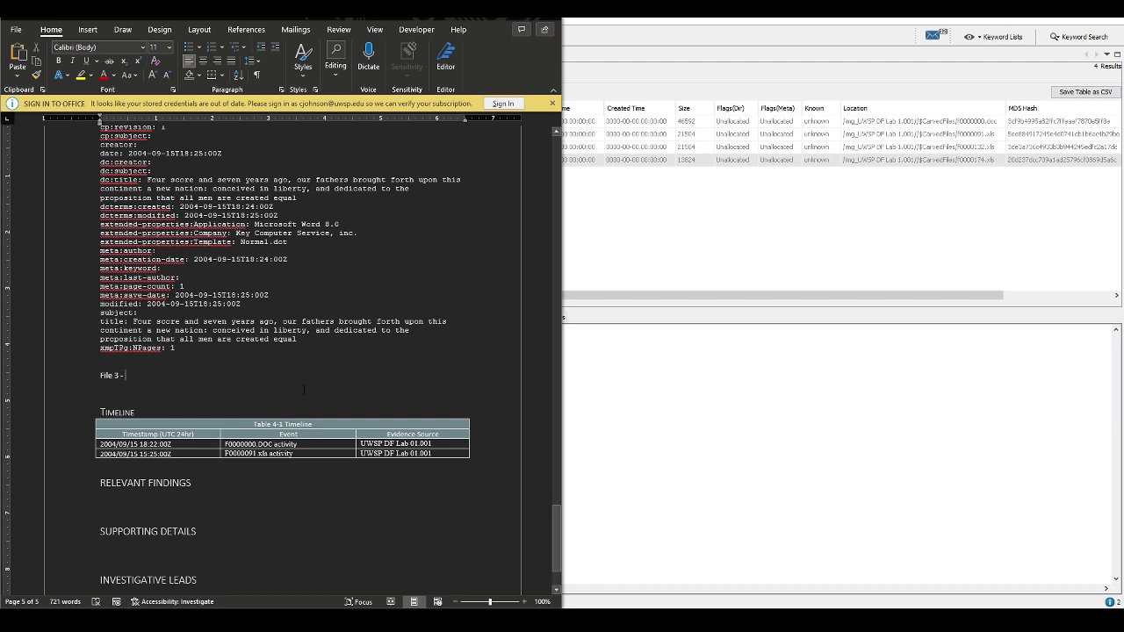
{"action": "right_click", "coordinate": [153, 370]}
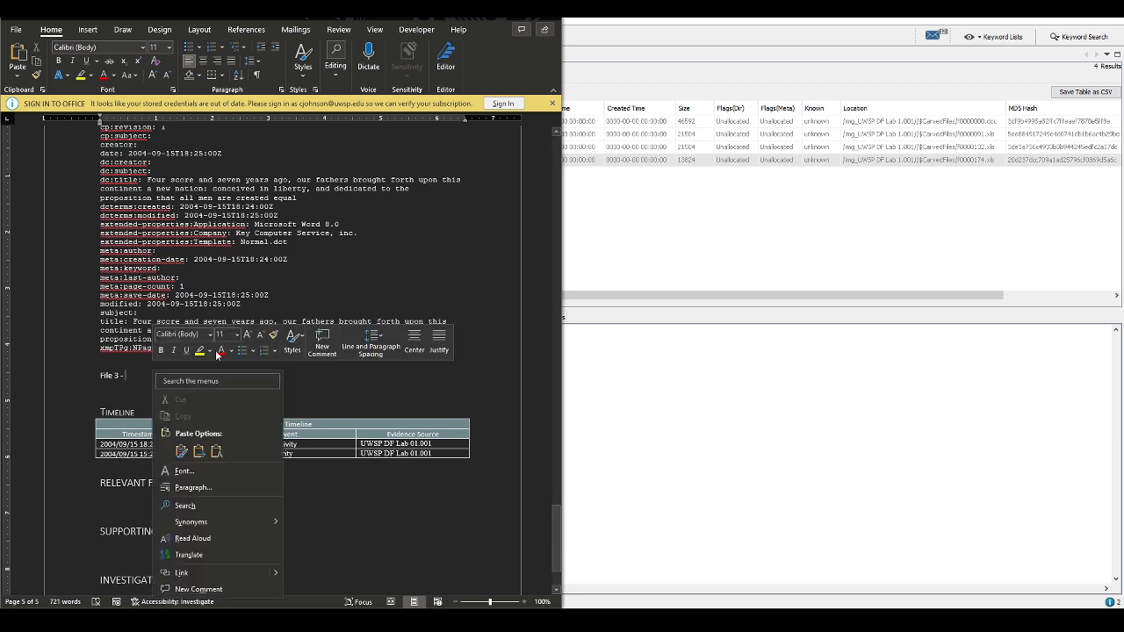
{"action": "left_click", "coordinate": [224, 446]}
{"action": "type", "text": "(n"}
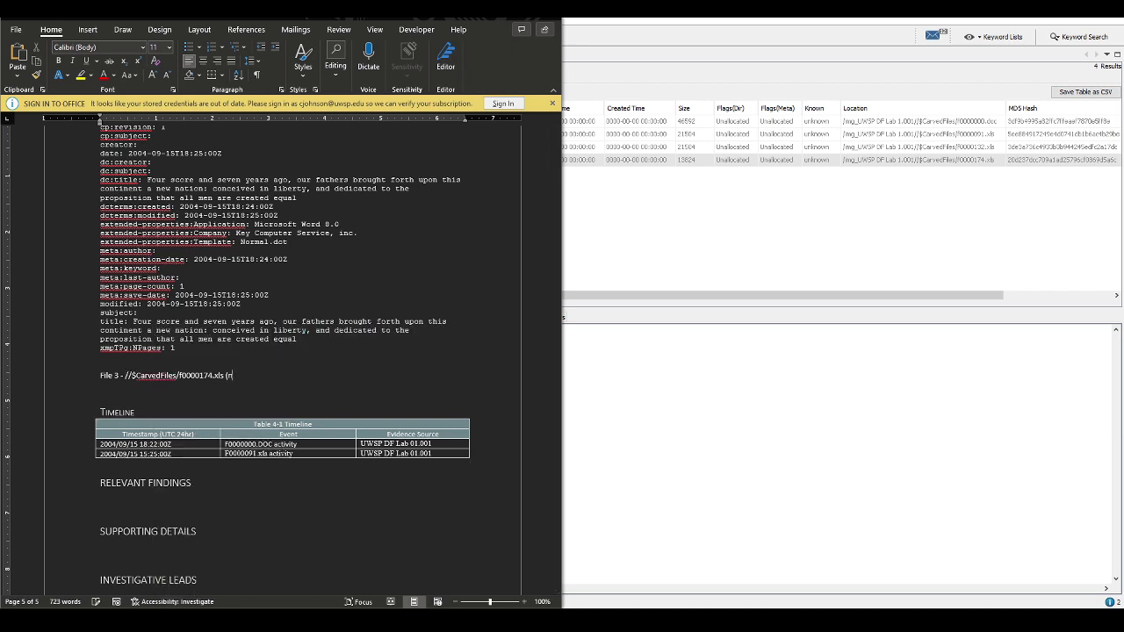
{"action": "type", "text": "ncrupted"}
{"action": "type", "text": "pted"}
{"action": "left_click", "coordinate": [303, 58]}
{"action": "left_click", "coordinate": [620, 428]}
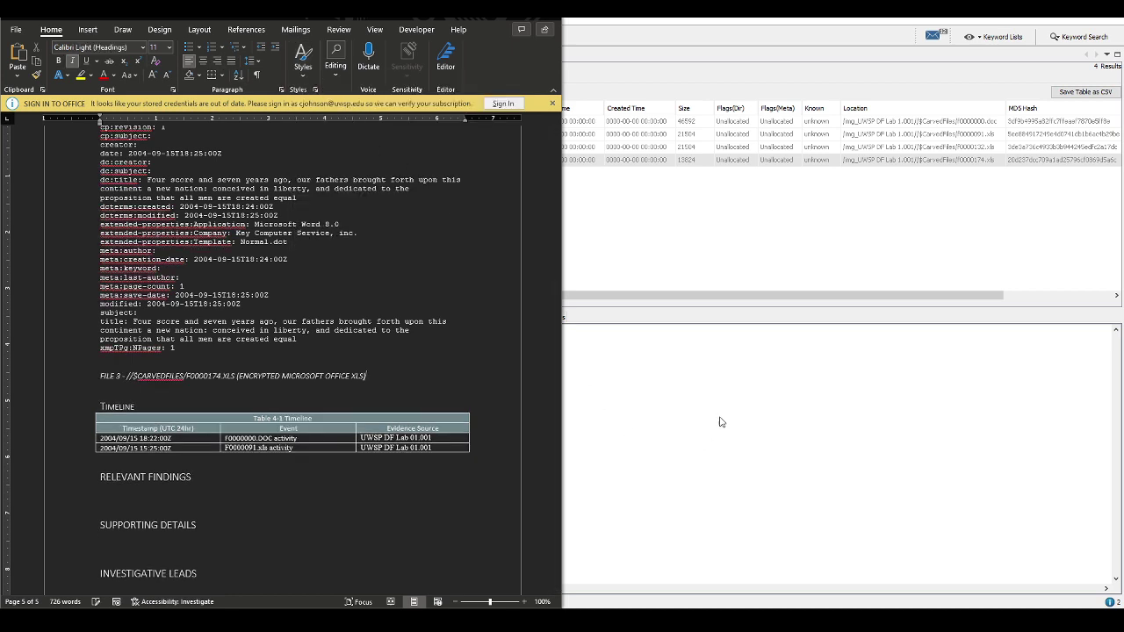
{"action": "left_click", "coordinate": [721, 422]}
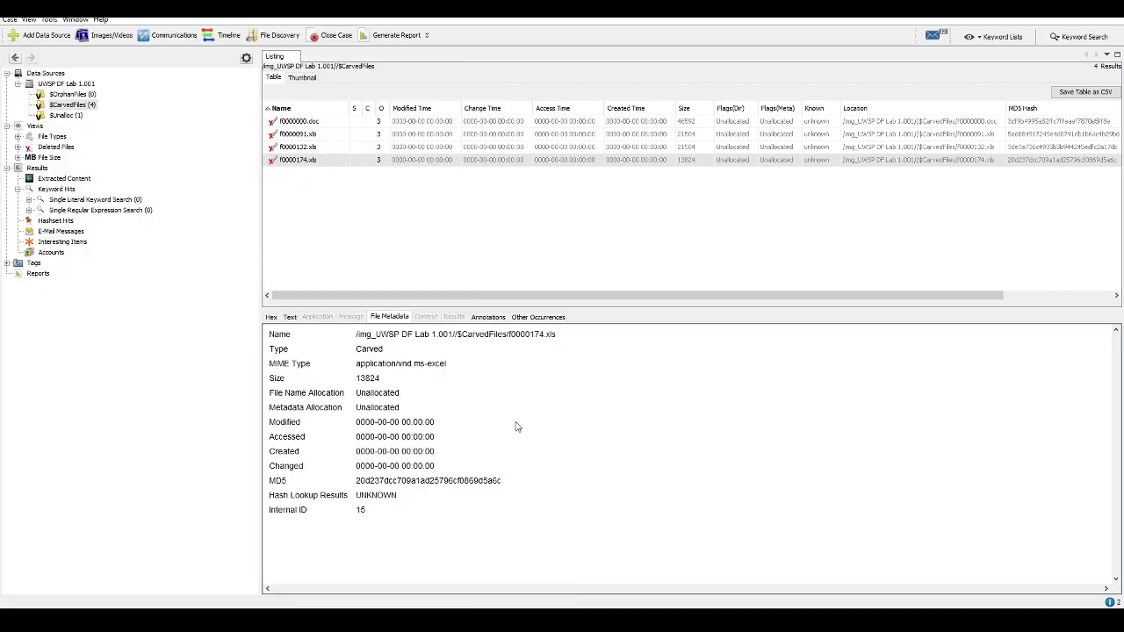
Copy the final metadata strings, from the author line down, from f0000174.xls's indexed text
{"action": "left_click", "coordinate": [288, 319]}
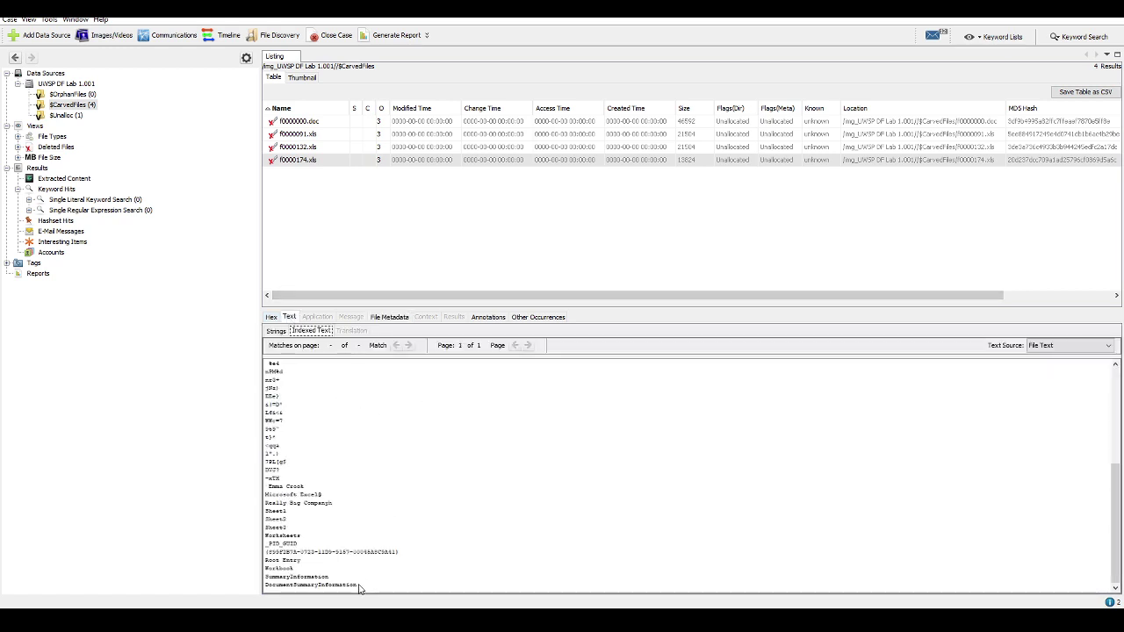
{"action": "left_click_drag", "start_coordinate": [358, 586], "coordinate": [276, 495]}
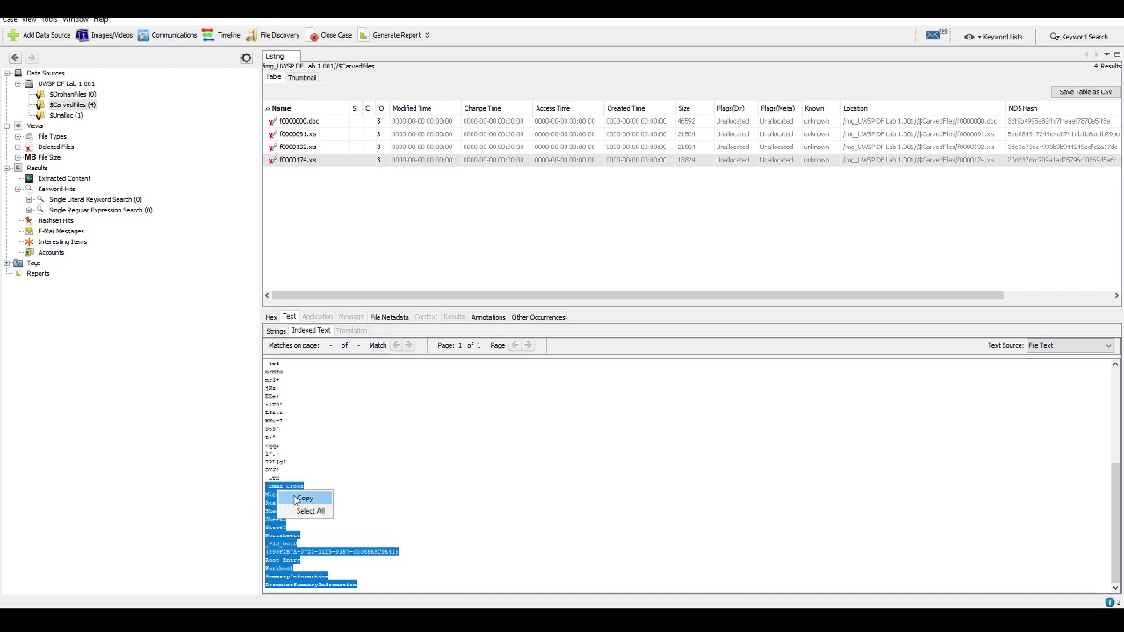
{"action": "left_click", "coordinate": [303, 498]}
{"action": "key", "text": "alt+Tab"}
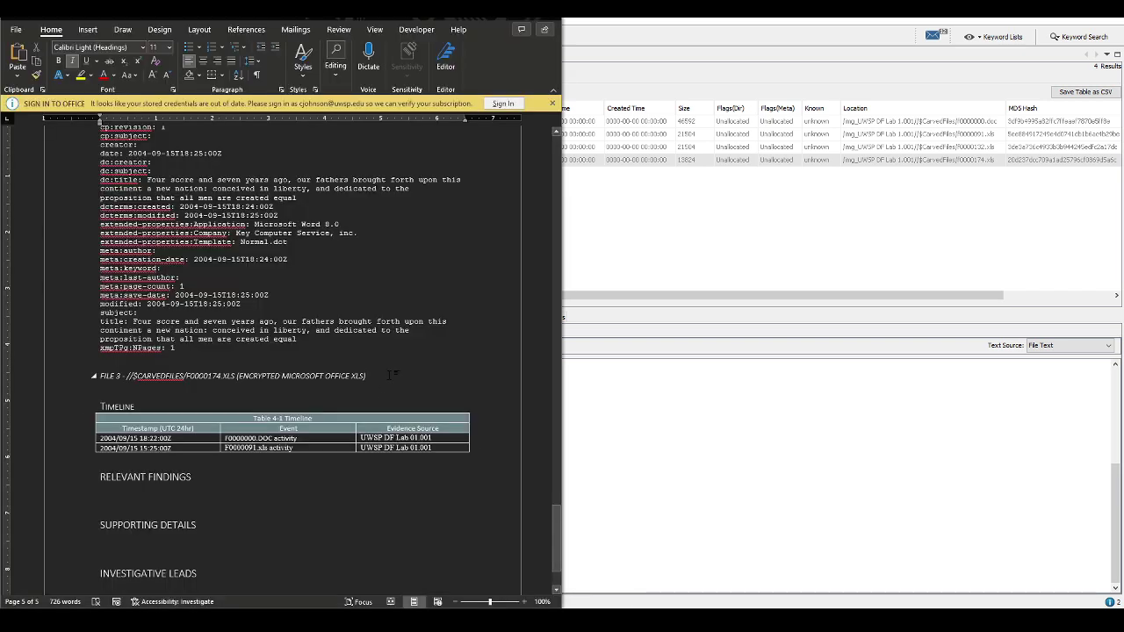
Describe FILE 3 as an encrypted Excel spreadsheet unreadable in Autopsy, then paste its metadata below
{"action": "key", "text": "Return"}
{"action": "type", "text": "File 4"}
{"action": "type", "text": "ppea"}
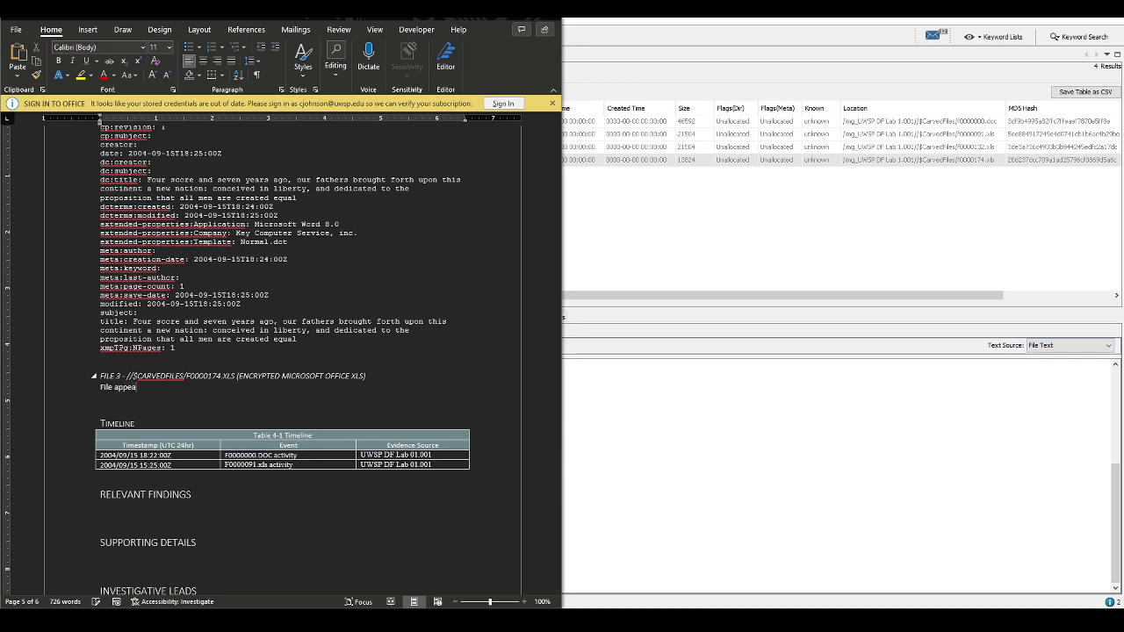
{"action": "type", "text": "rs to be a Microsoft Excel "}
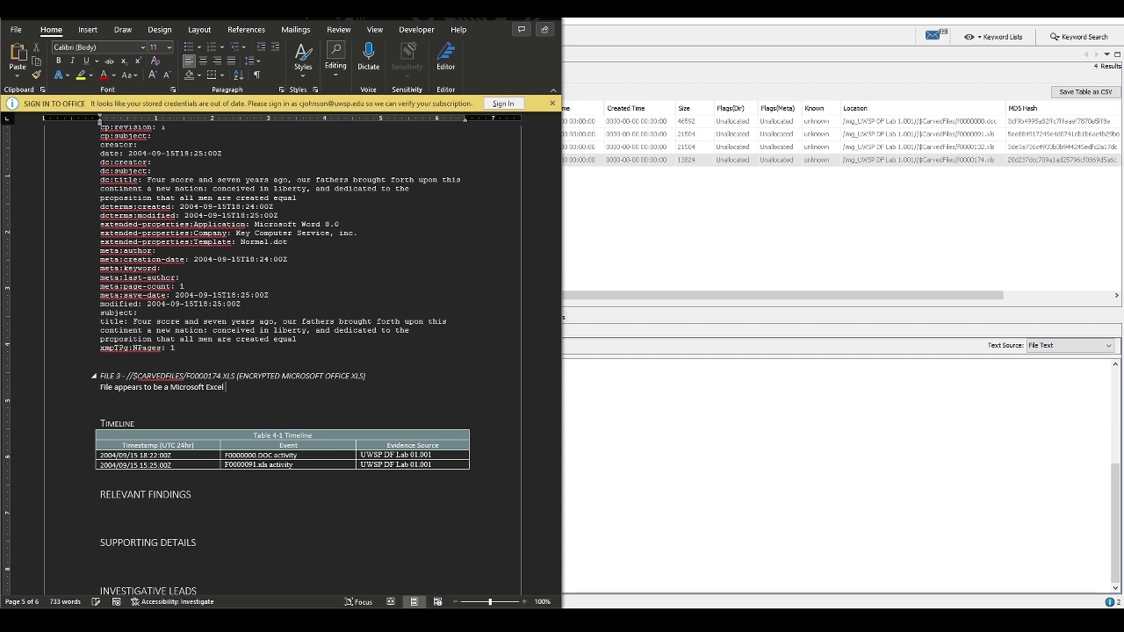
{"action": "type", "text": "format spreadsheet. It has been encrypted a"}
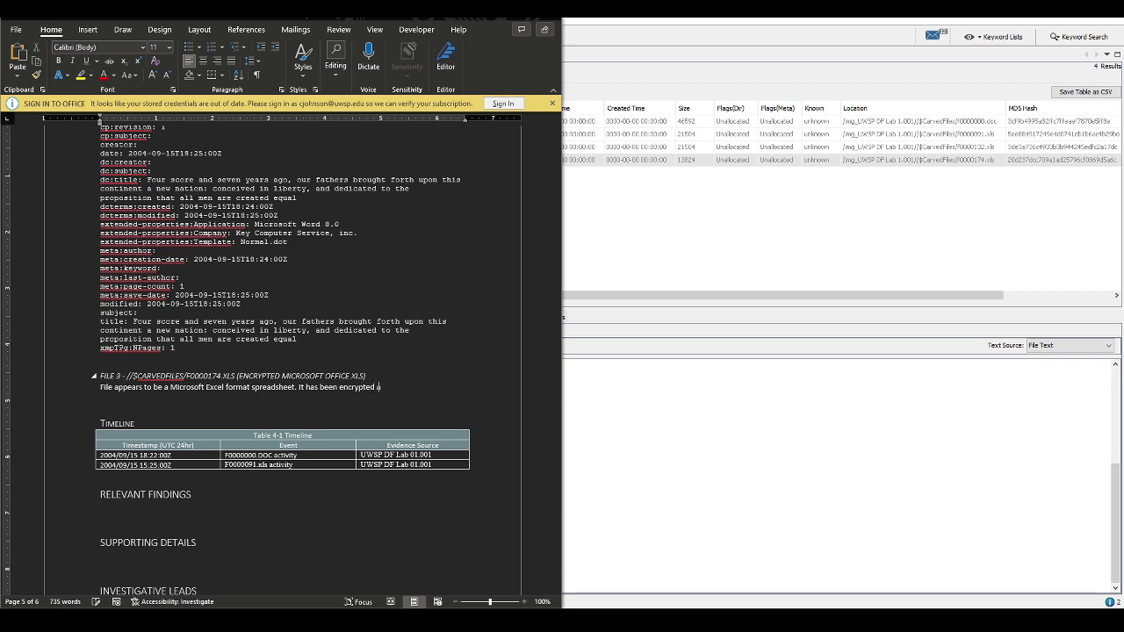
{"action": "type", "text": "nd cannot be read "}
{"action": "type", "text": "in plaintext"}
{"action": "type", "text": " in Autopsy."}
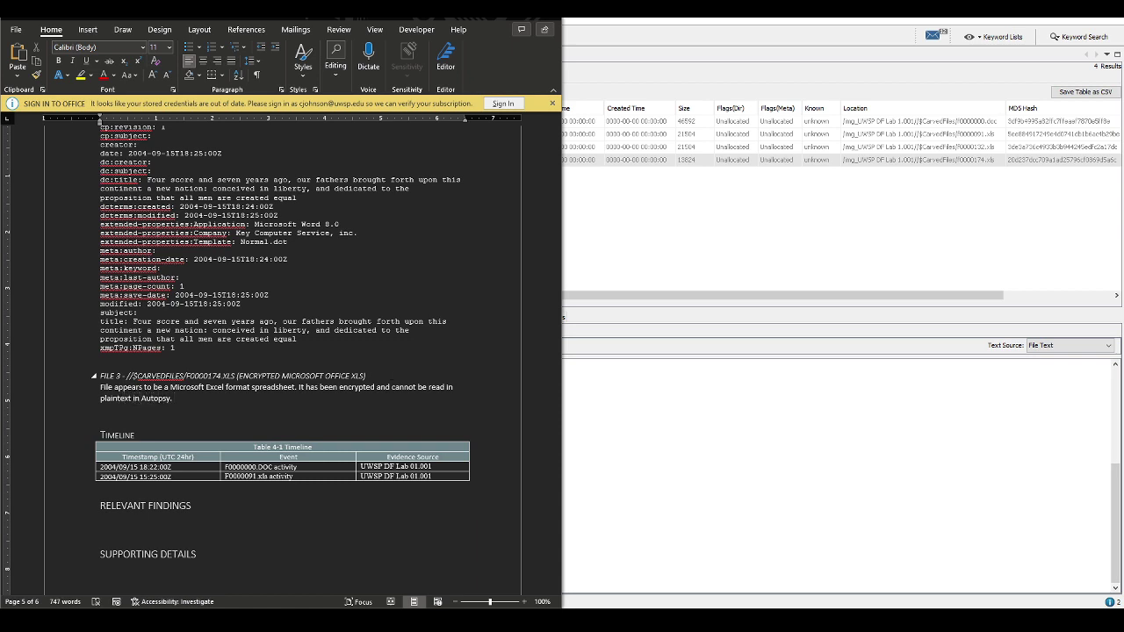
{"action": "type", "text": " File metadata is intact and reprodu"}
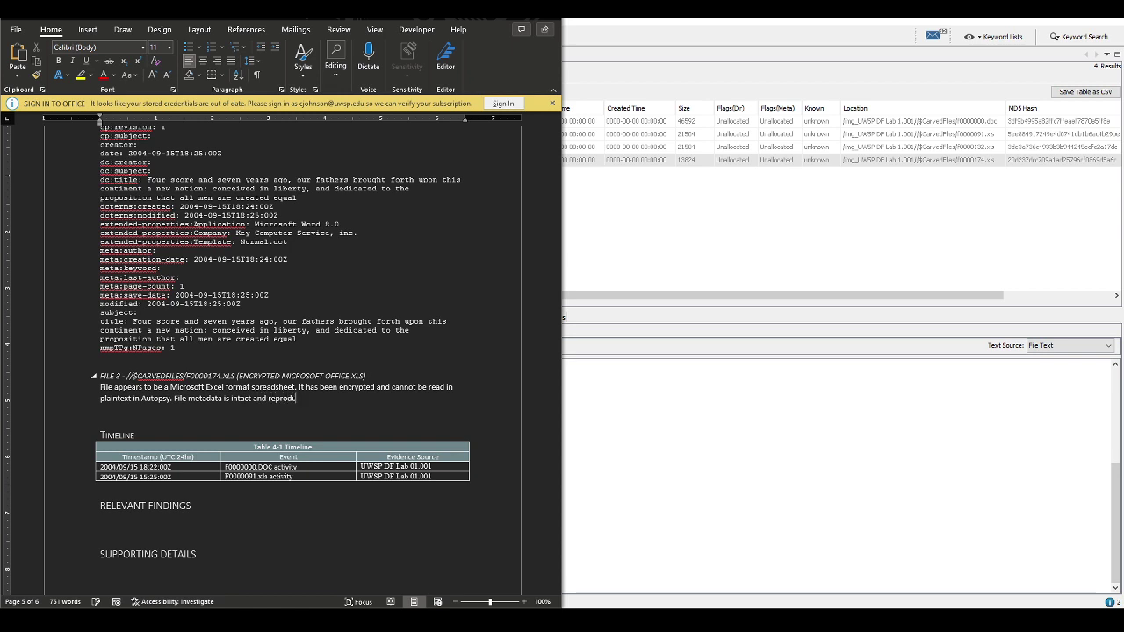
{"action": "type", "text": "ced below:"}
{"action": "key", "text": "Return"}
{"action": "key", "text": "ctrl+v"}
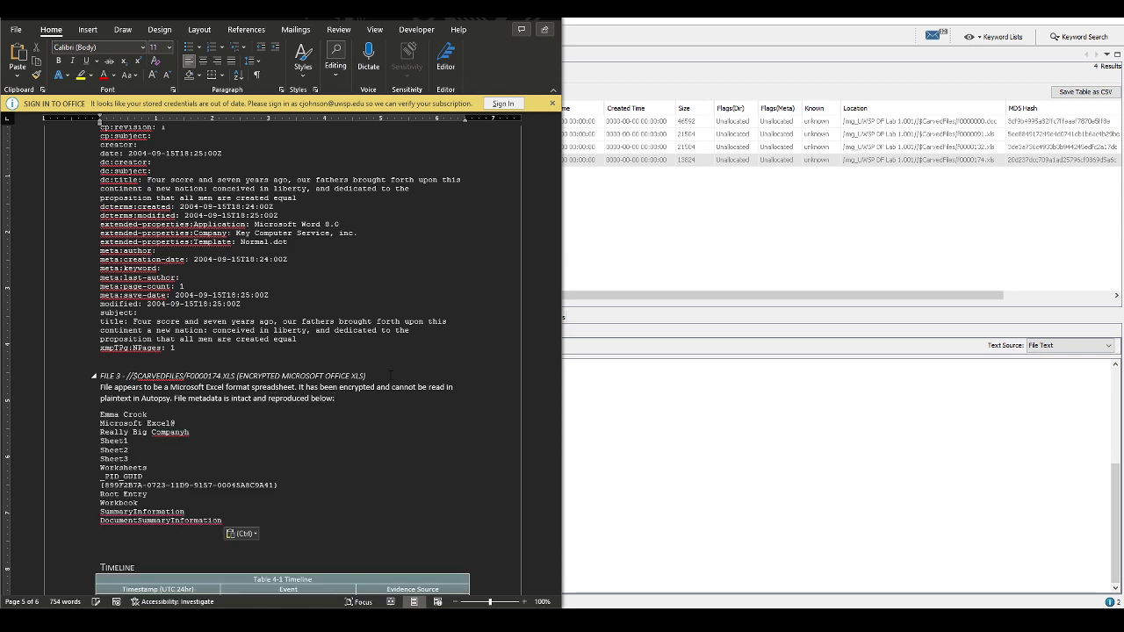
{"action": "scroll", "coordinate": [282, 352], "scroll_direction": "up", "scroll_amount": 10}
{"action": "scroll", "coordinate": [262, 324], "scroll_direction": "up", "scroll_amount": 15}
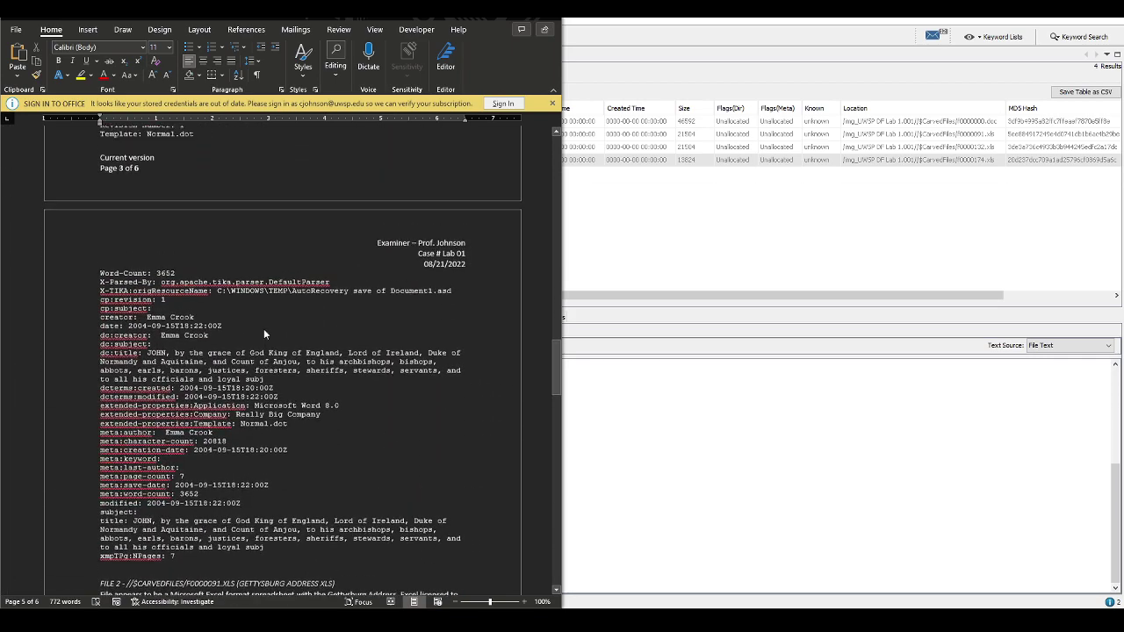
Restore the Inventory table after accidentally deleting it
{"action": "scroll", "coordinate": [254, 286], "scroll_direction": "up", "scroll_amount": 15}
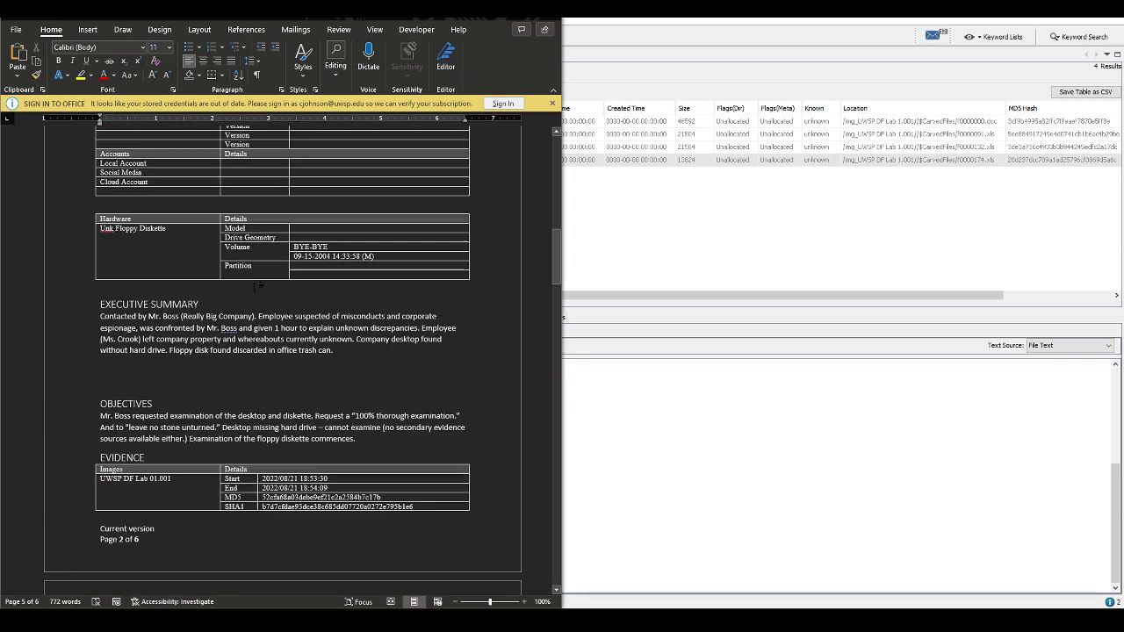
{"action": "scroll", "coordinate": [253, 286], "scroll_direction": "down", "scroll_amount": 5}
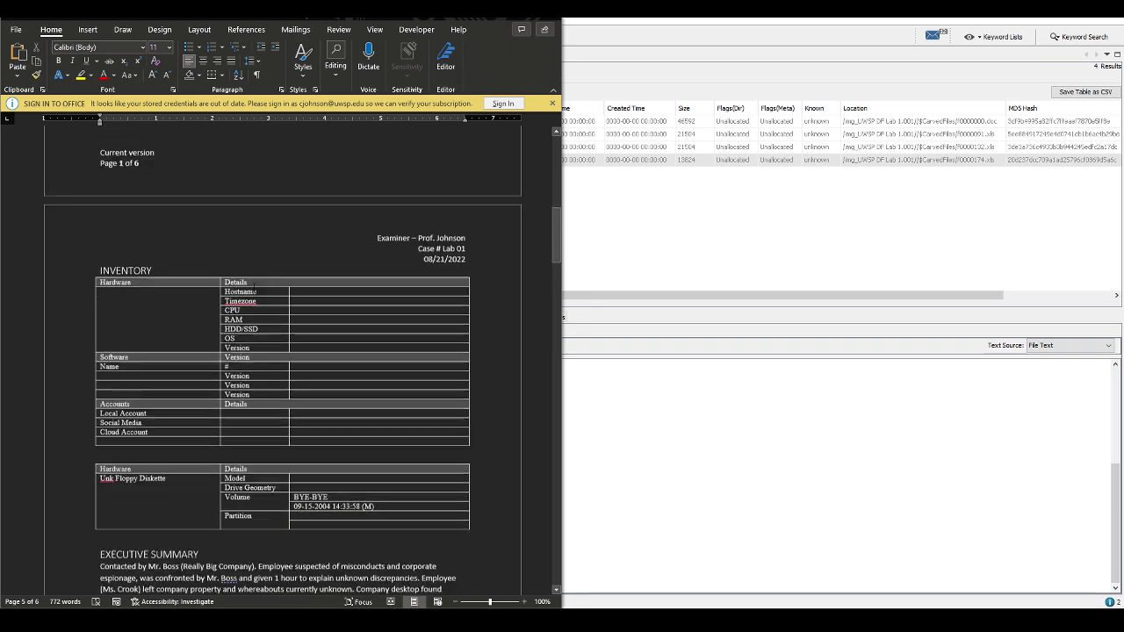
{"action": "scroll", "coordinate": [255, 285], "scroll_direction": "down", "scroll_amount": 4}
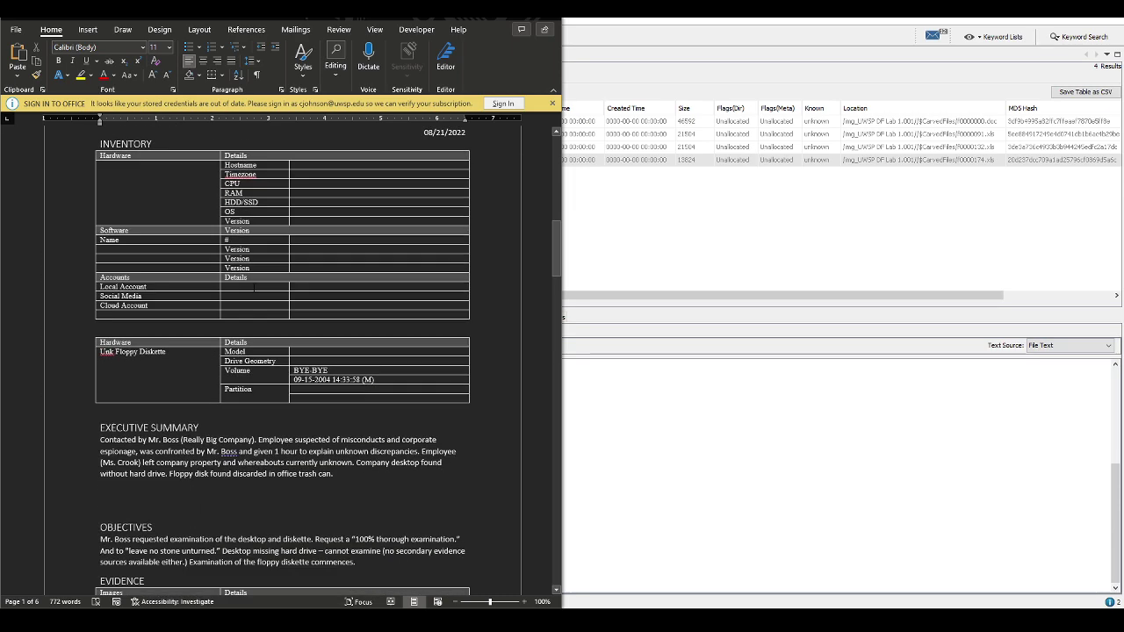
{"action": "scroll", "coordinate": [255, 285], "scroll_direction": "up", "scroll_amount": 3}
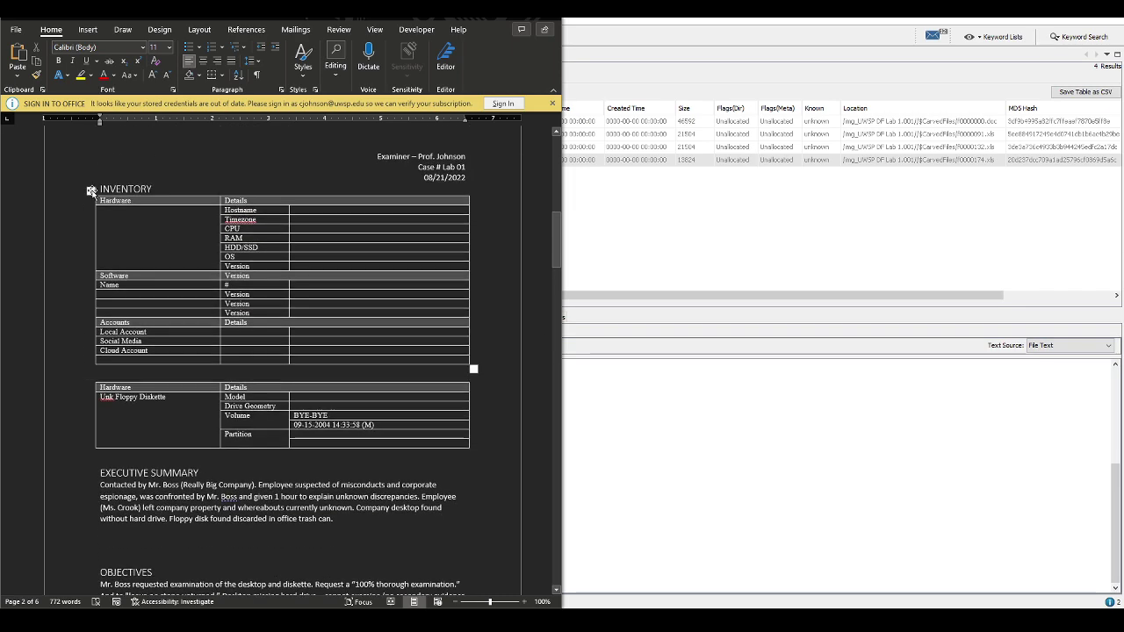
{"action": "left_click", "coordinate": [91, 191]}
{"action": "right_click", "coordinate": [92, 191]}
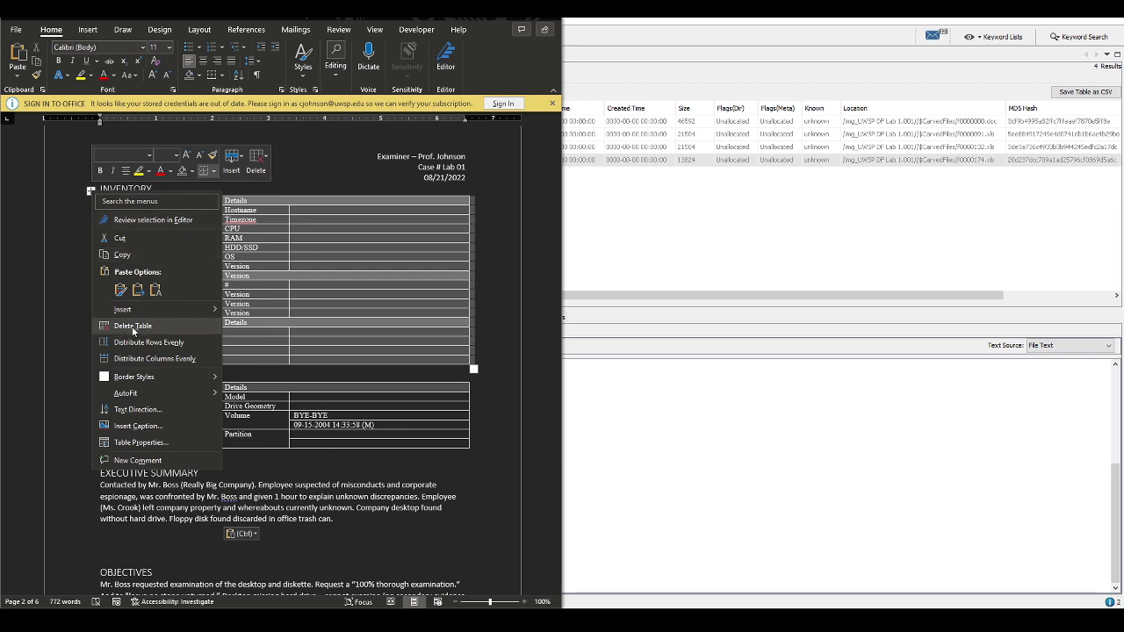
{"action": "left_click", "coordinate": [128, 330]}
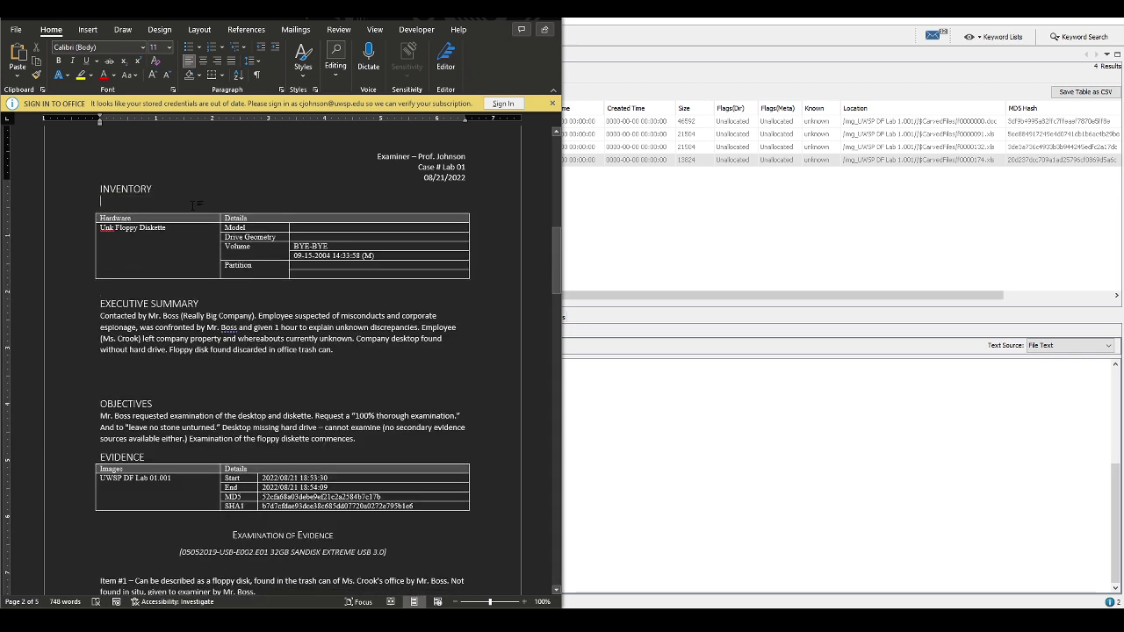
{"action": "key", "text": "Delete"}
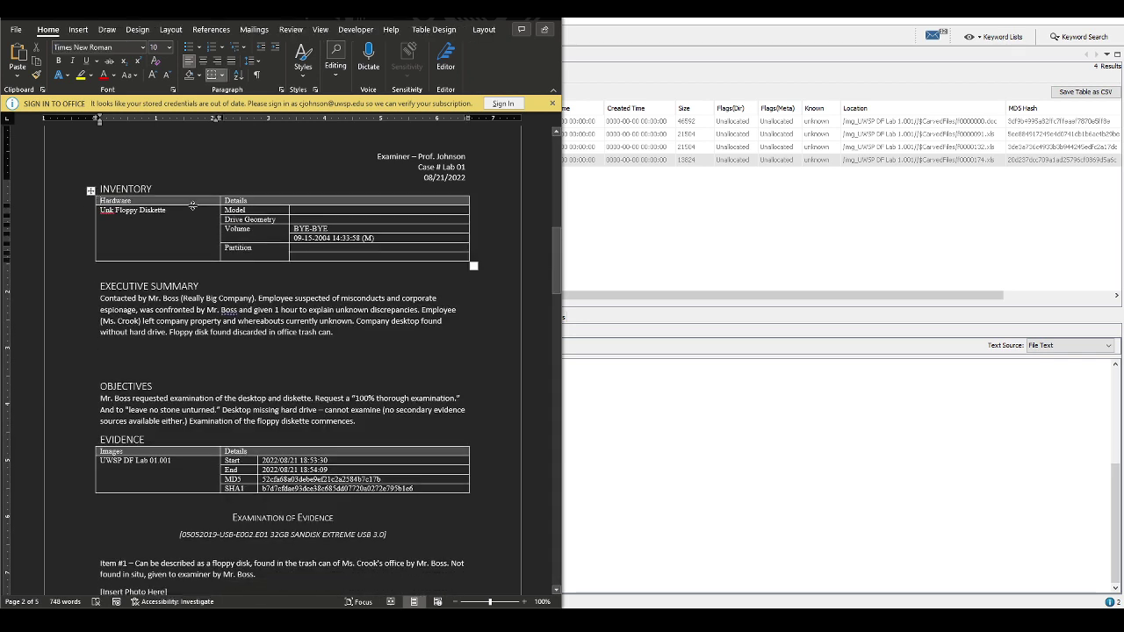
{"action": "key", "text": "Down"}
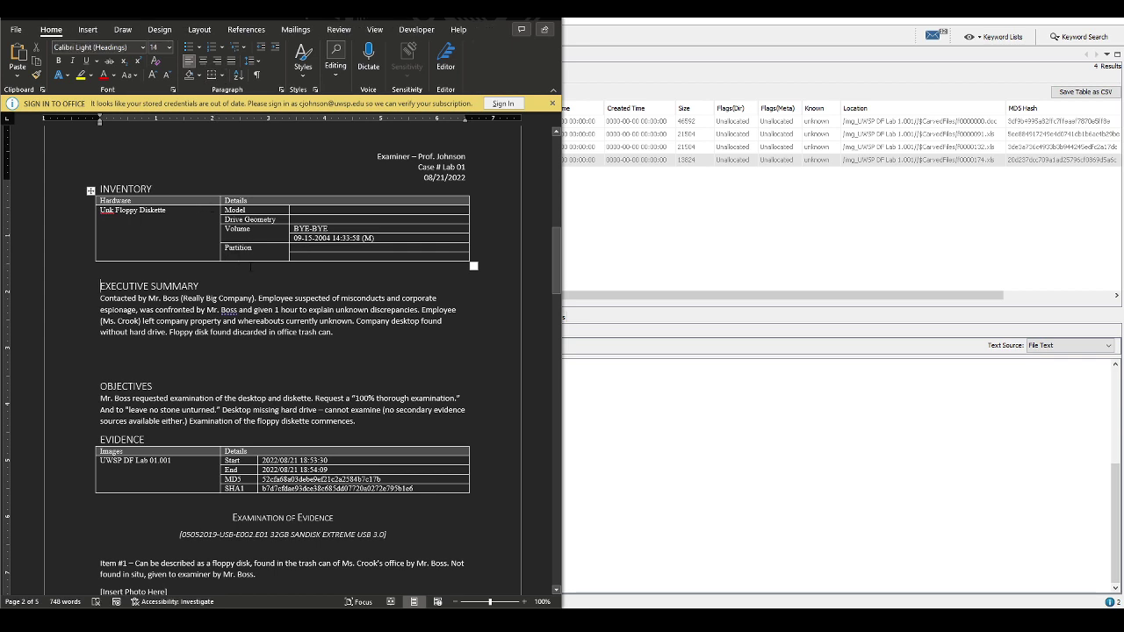
{"action": "key", "text": "ctrl+z"}
{"action": "key", "text": "ctrl+z"}
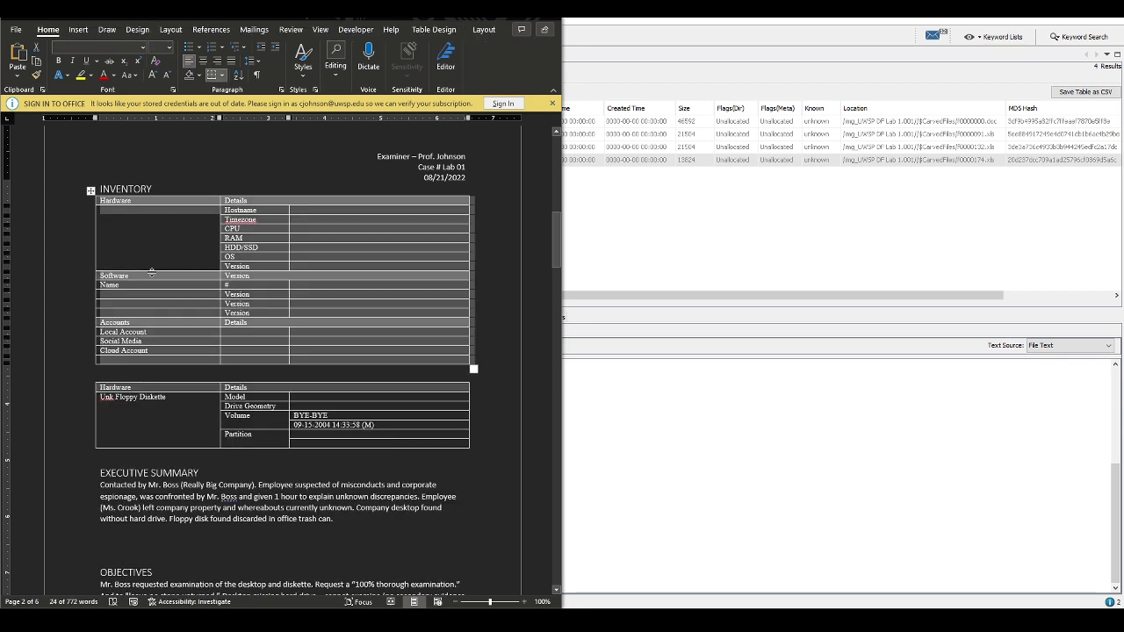
{"action": "left_click", "coordinate": [151, 240]}
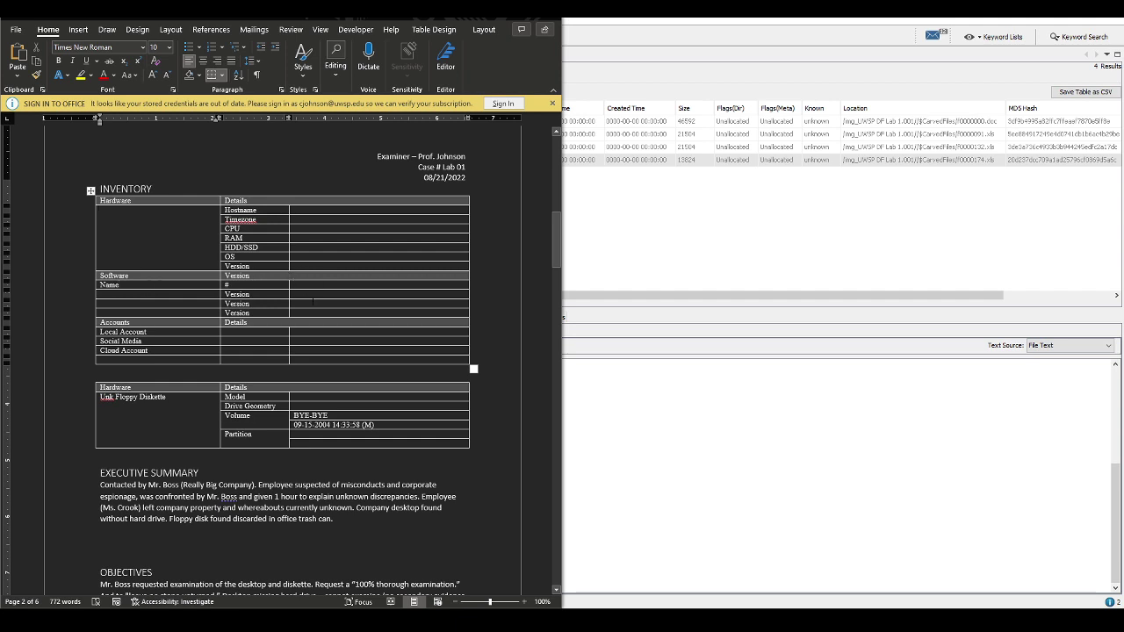
Fill the first Software row with Microsoft Office, version 8.0, 'Lic: Really Big Company'
{"action": "double_click", "coordinate": [109, 284]}
{"action": "type", "text": "Microsoft"}
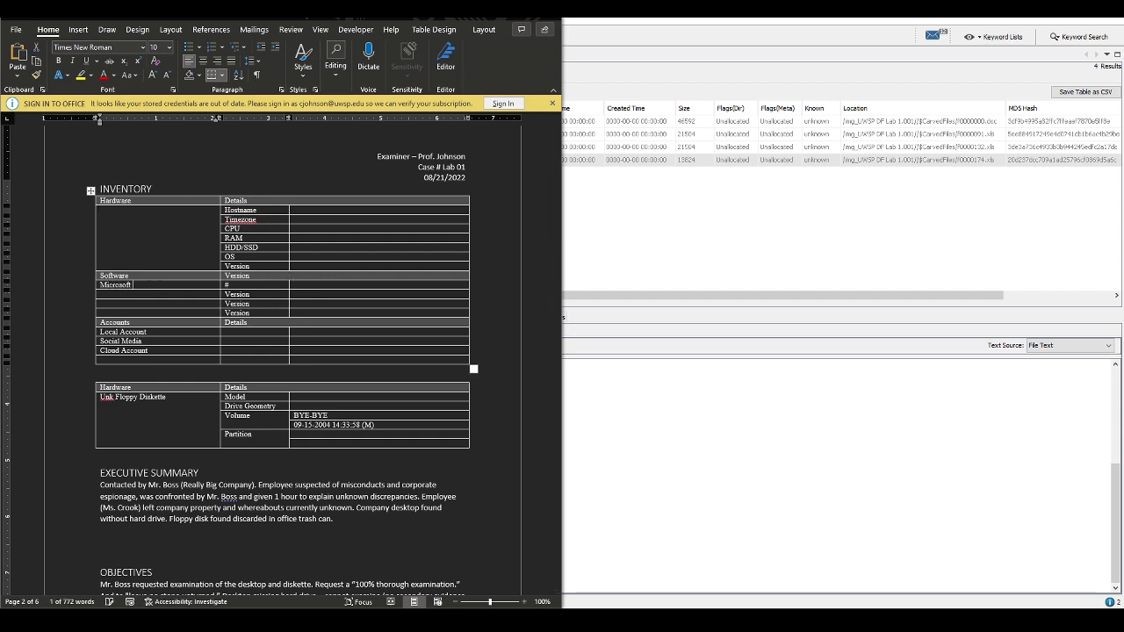
{"action": "type", "text": " Off"}
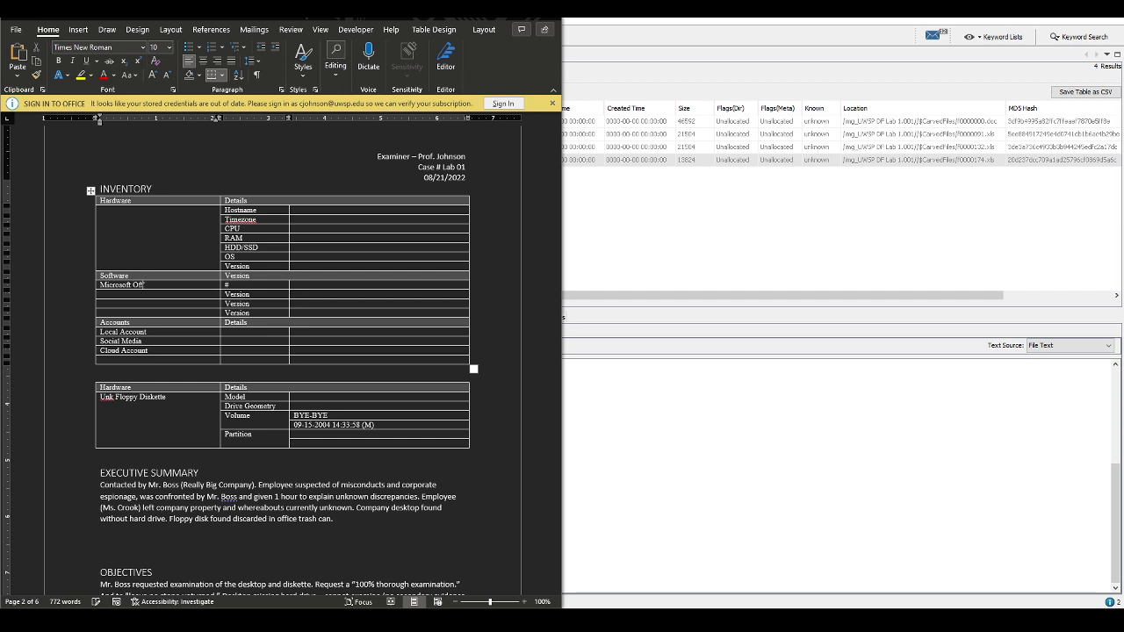
{"action": "type", "text": "ice Suite"}
{"action": "key", "text": "Tab"}
{"action": "type", "text": "78.0"}
{"action": "key", "text": "Tab"}
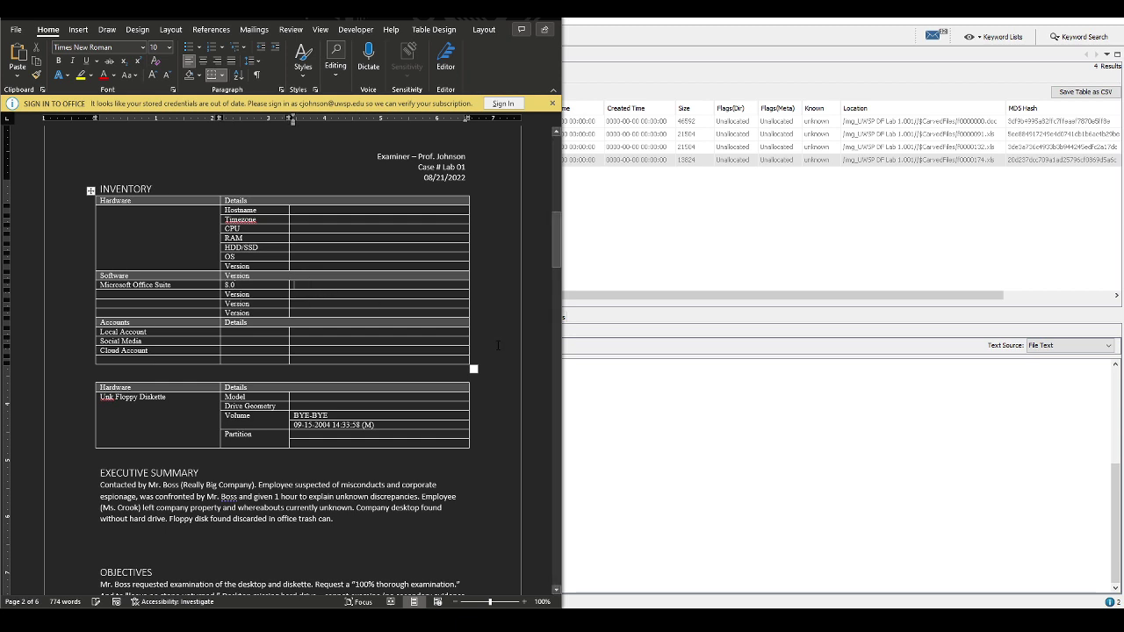
{"action": "type", "text": "Lic"}
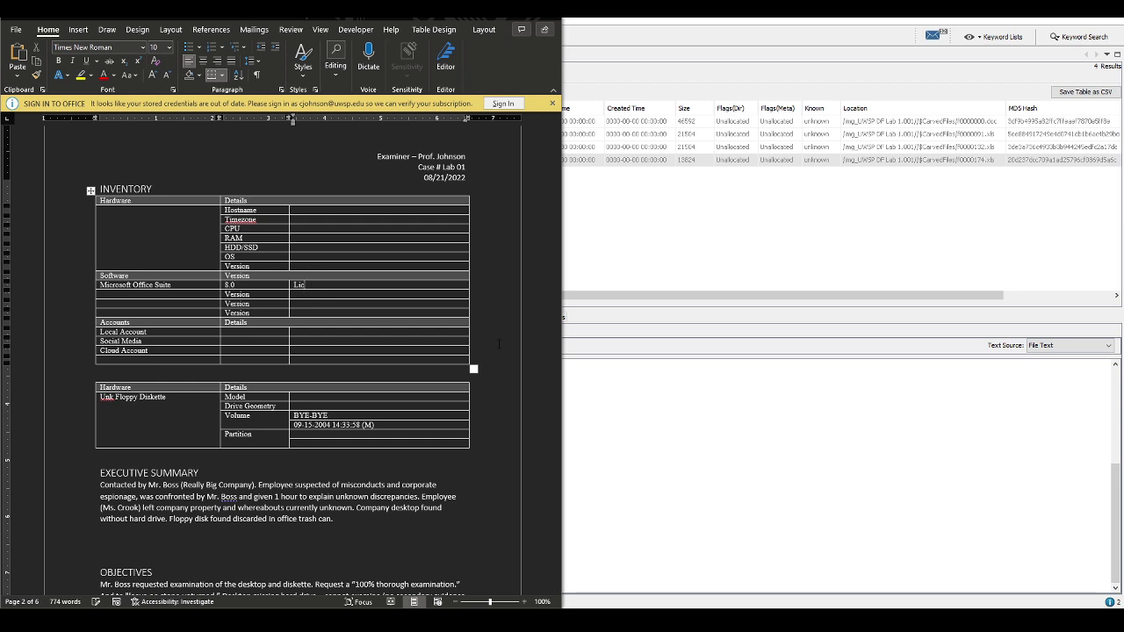
{"action": "type", "text": ": Really Big Comopany"}
Fill the second Software row: Microsoft Office Suite, 8.0, 'Lic: Key Computer Services, Inc.'
{"action": "left_click", "coordinate": [249, 294]}
{"action": "double_click", "coordinate": [245, 295]}
{"action": "type", "text": "8"}
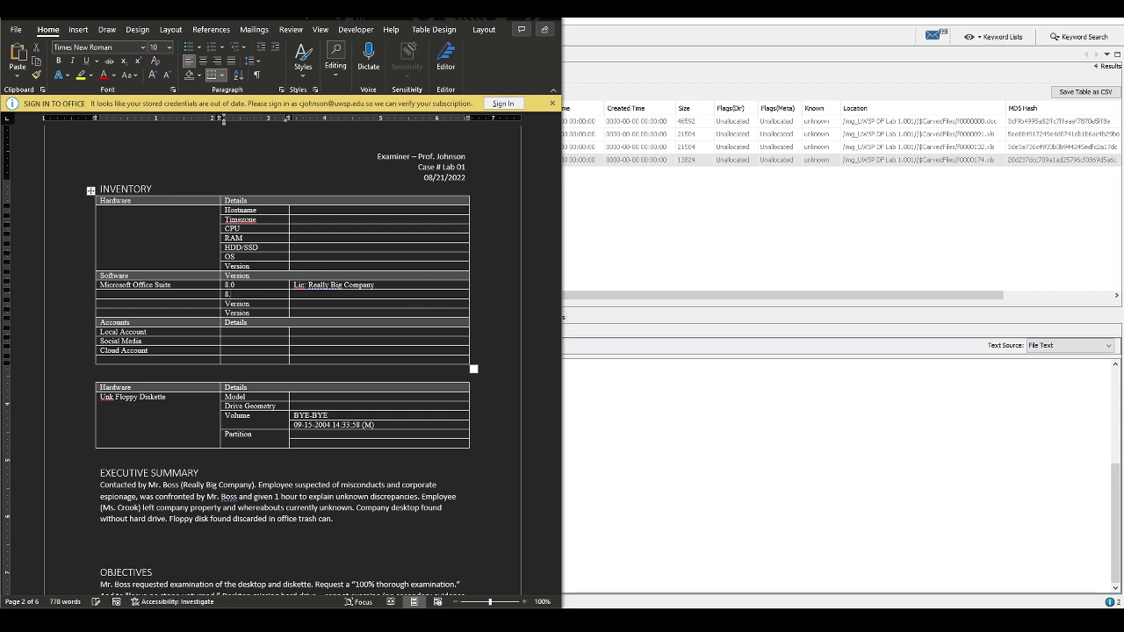
{"action": "left_click", "coordinate": [294, 294]}
{"action": "type", "text": "Lic: Key COmputer Services, Inc"}
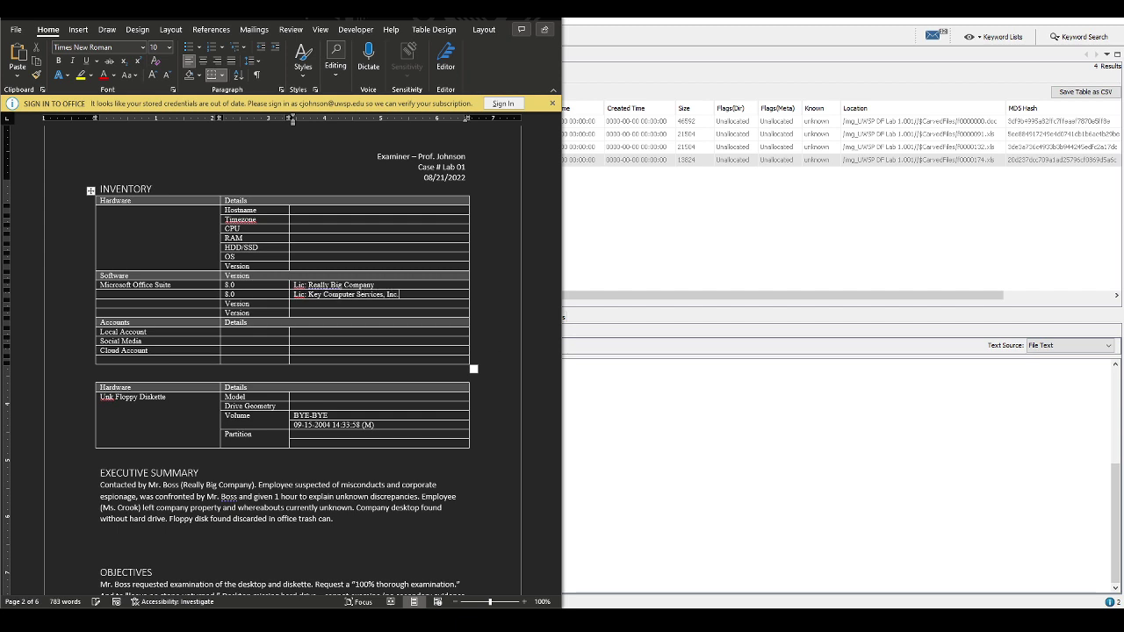
{"action": "type", "text": "."}
{"action": "left_click", "coordinate": [236, 294]}
{"action": "key", "text": "shift+Tab"}
{"action": "type", "text": "Microsoft Office Suitew"}
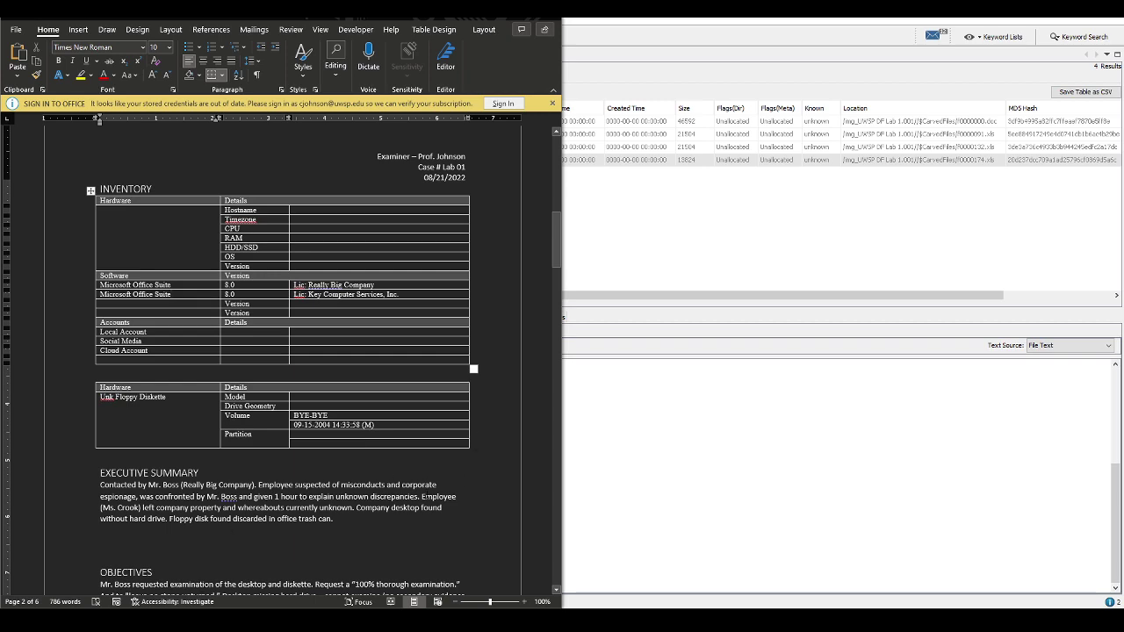
Remove the extra blank line under the Executive Summary heading
{"action": "scroll", "coordinate": [194, 431], "scroll_direction": "down", "scroll_amount": 3}
{"action": "left_click", "coordinate": [195, 429]}
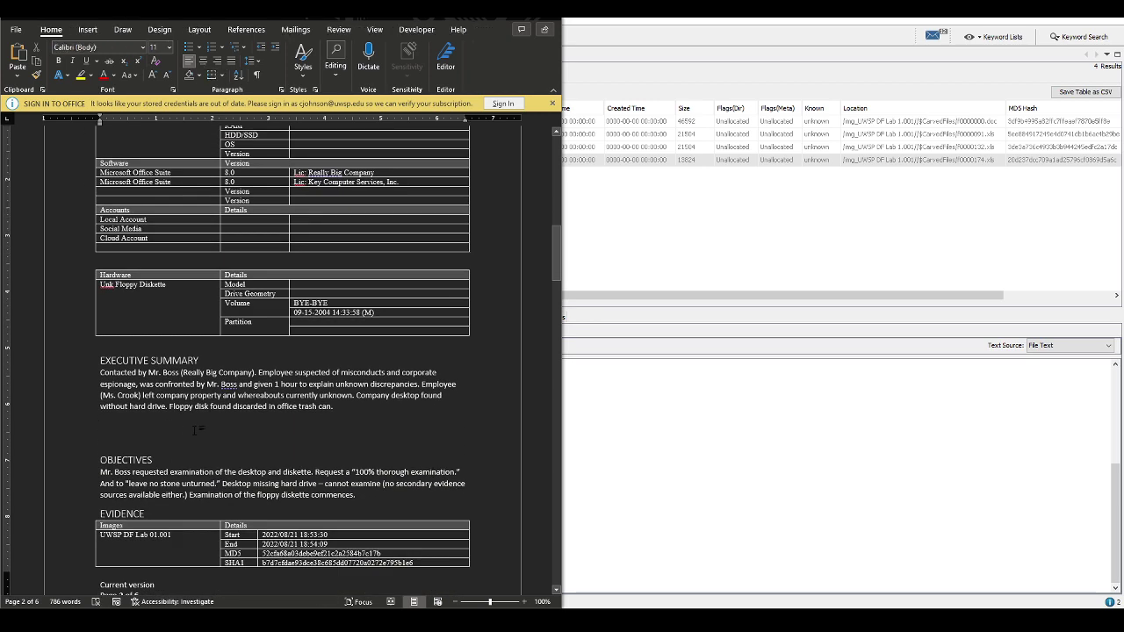
{"action": "key", "text": "Delete"}
{"action": "scroll", "coordinate": [195, 429], "scroll_direction": "down", "scroll_amount": 7}
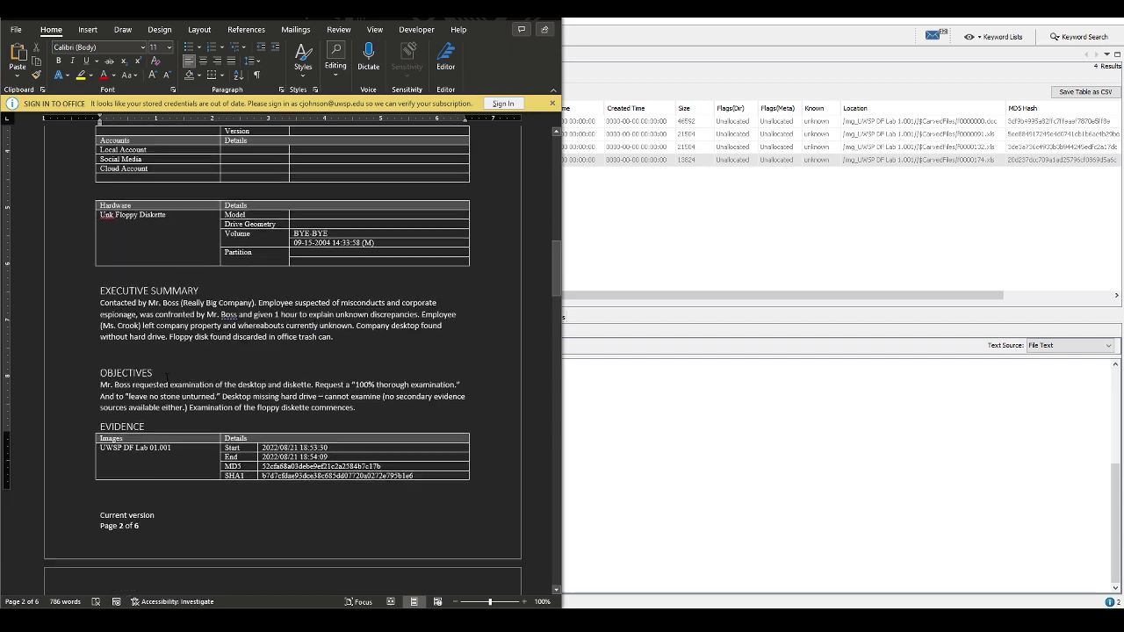
{"action": "scroll", "coordinate": [168, 380], "scroll_direction": "up", "scroll_amount": 1}
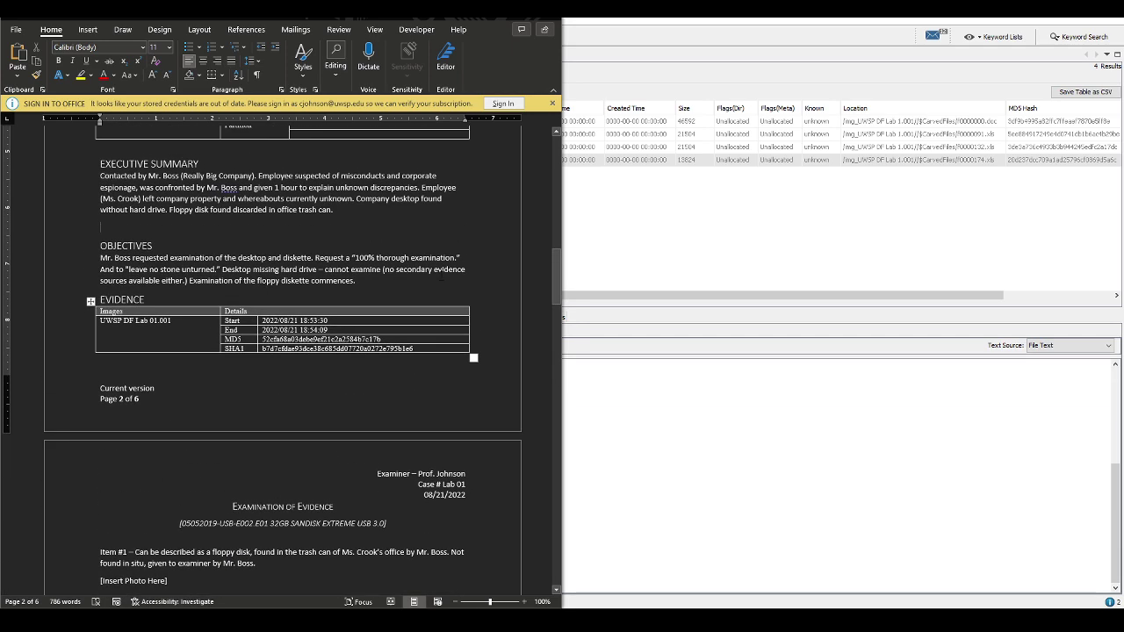
Add a TOOLS heading after the Objectives paragraph
{"action": "key", "text": "Return"}
{"action": "key", "text": "Return"}
{"action": "key", "text": "Return"}
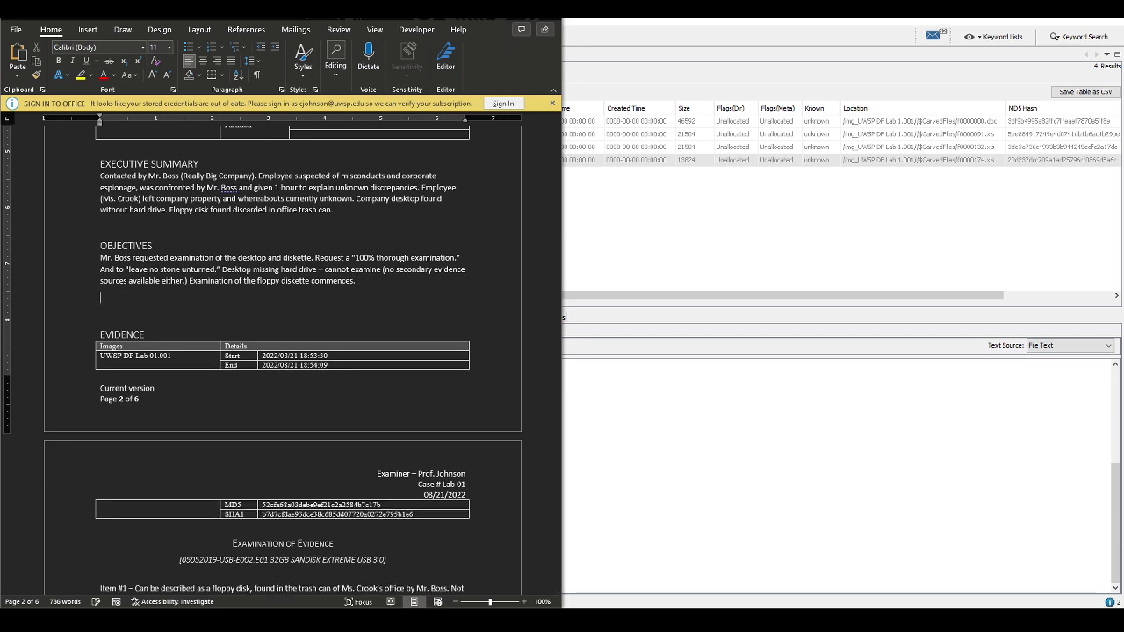
{"action": "type", "text": "T"}
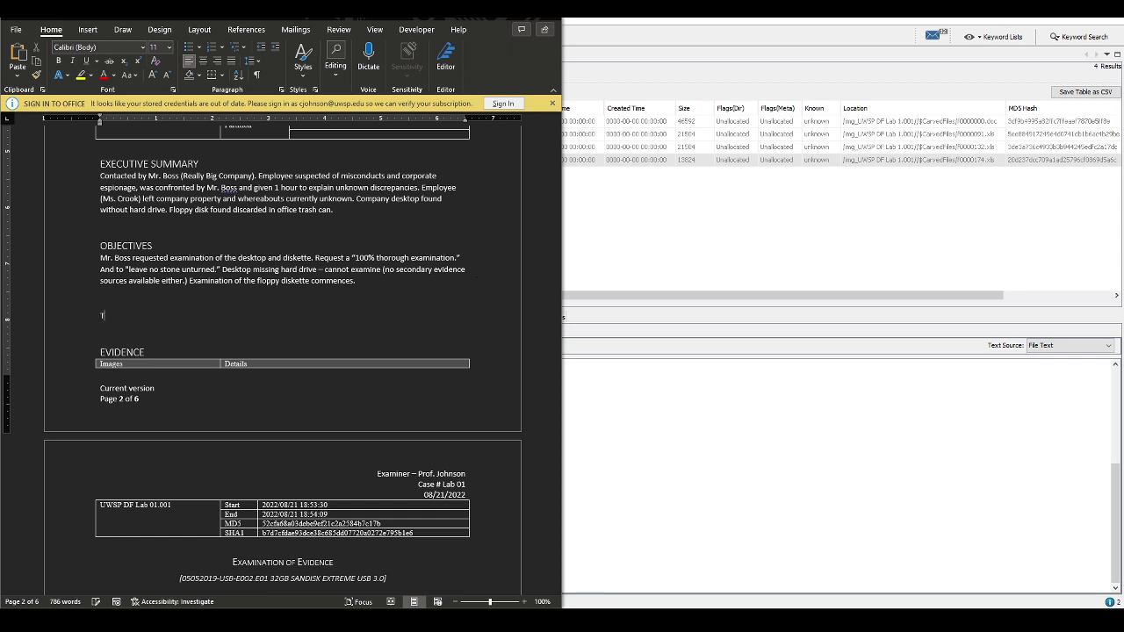
{"action": "type", "text": "OOLS"}
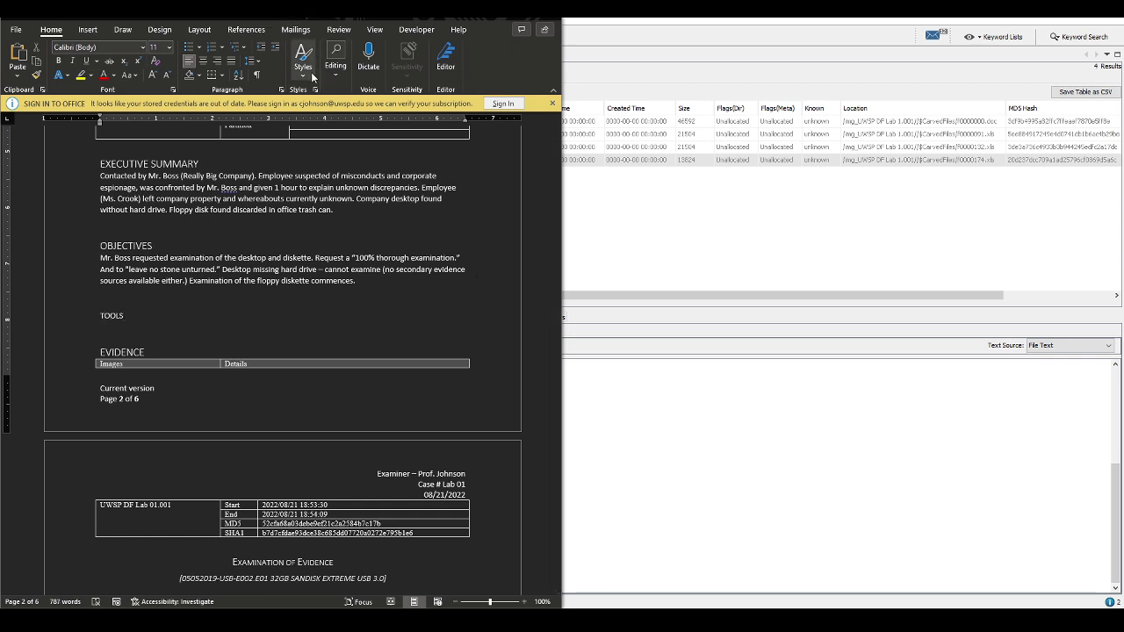
{"action": "left_click", "coordinate": [303, 57]}
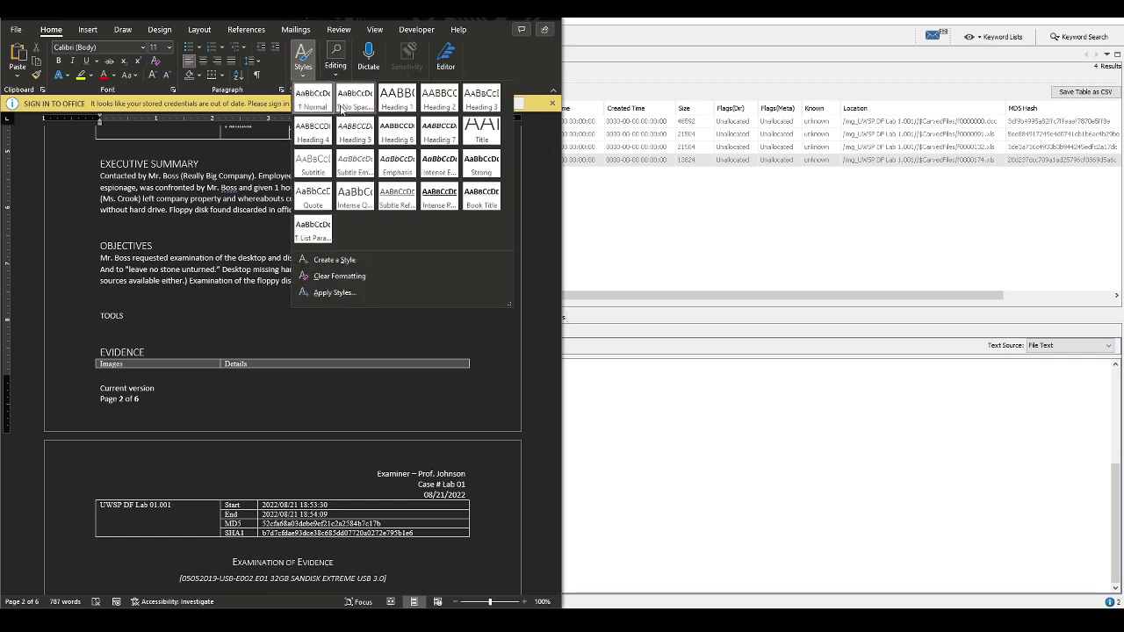
{"action": "left_click", "coordinate": [482, 98]}
{"action": "key", "text": "Return"}
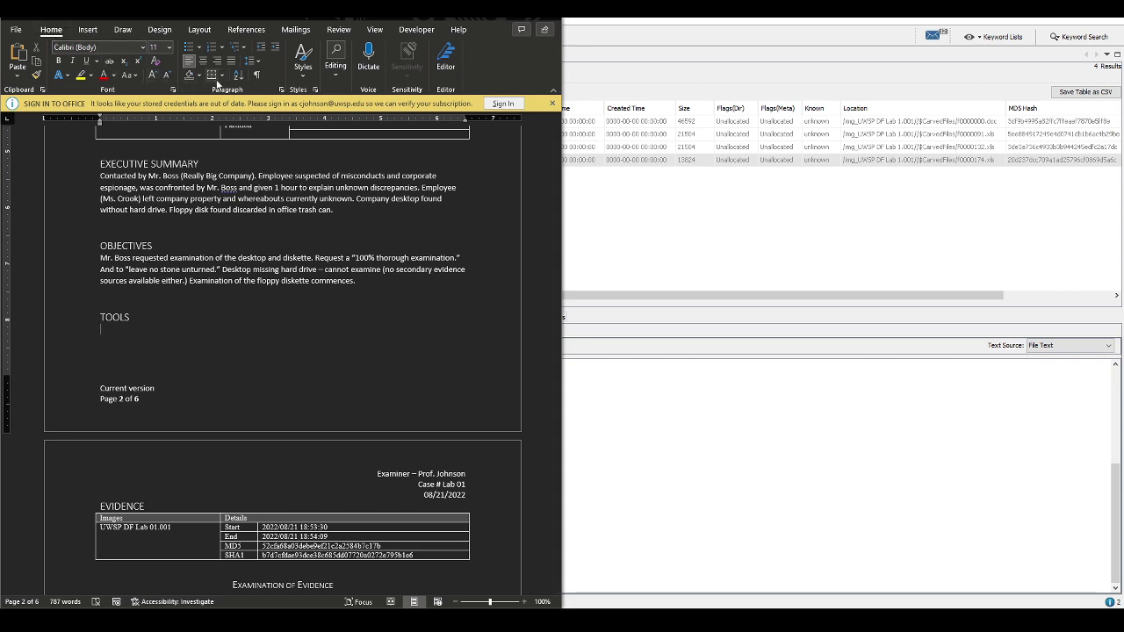
Insert a three-column, two-row table headed Name, Version, Notes, with Autopsy as the first entry
{"action": "left_click", "coordinate": [88, 29]}
{"action": "left_click", "coordinate": [50, 70]}
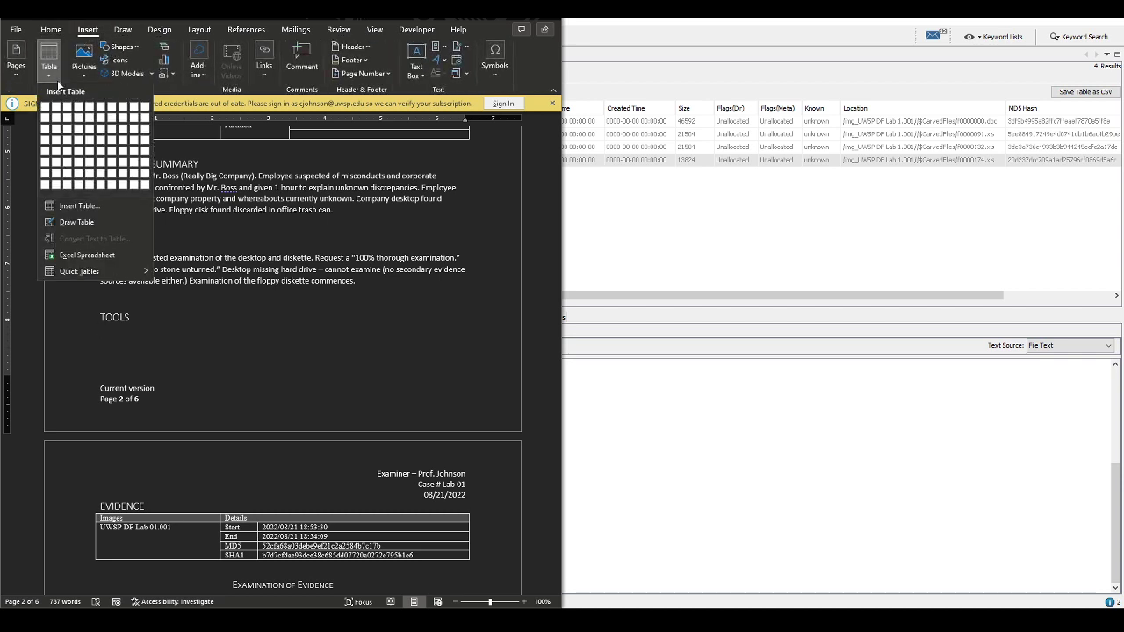
{"action": "left_click", "coordinate": [69, 125]}
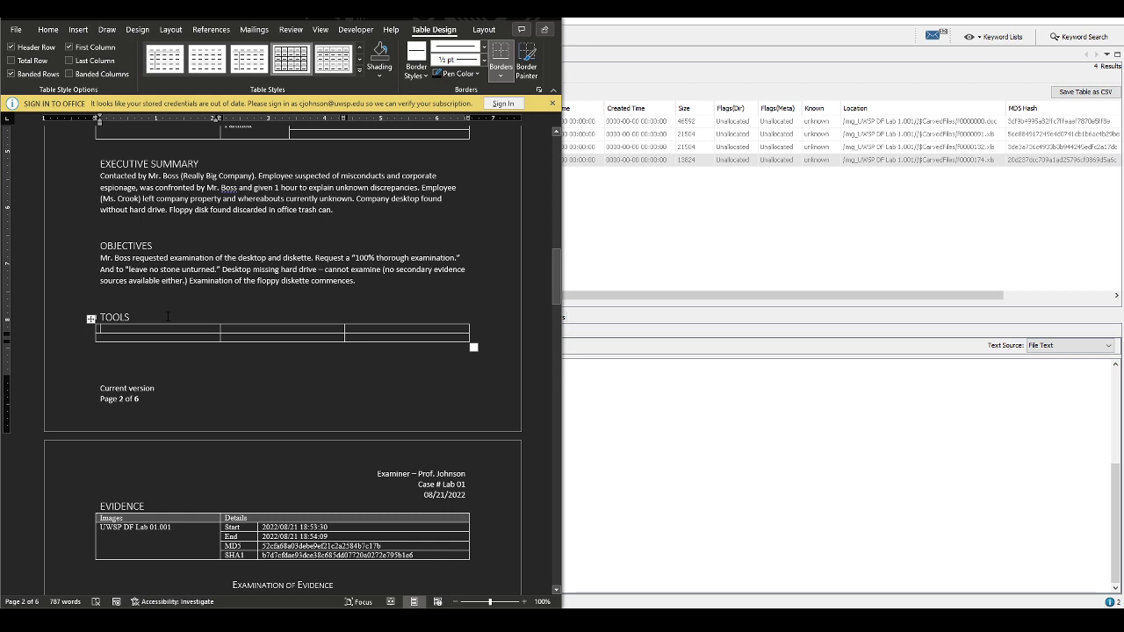
{"action": "type", "text": "Name\t"}
{"action": "type", "text": "Ve"}
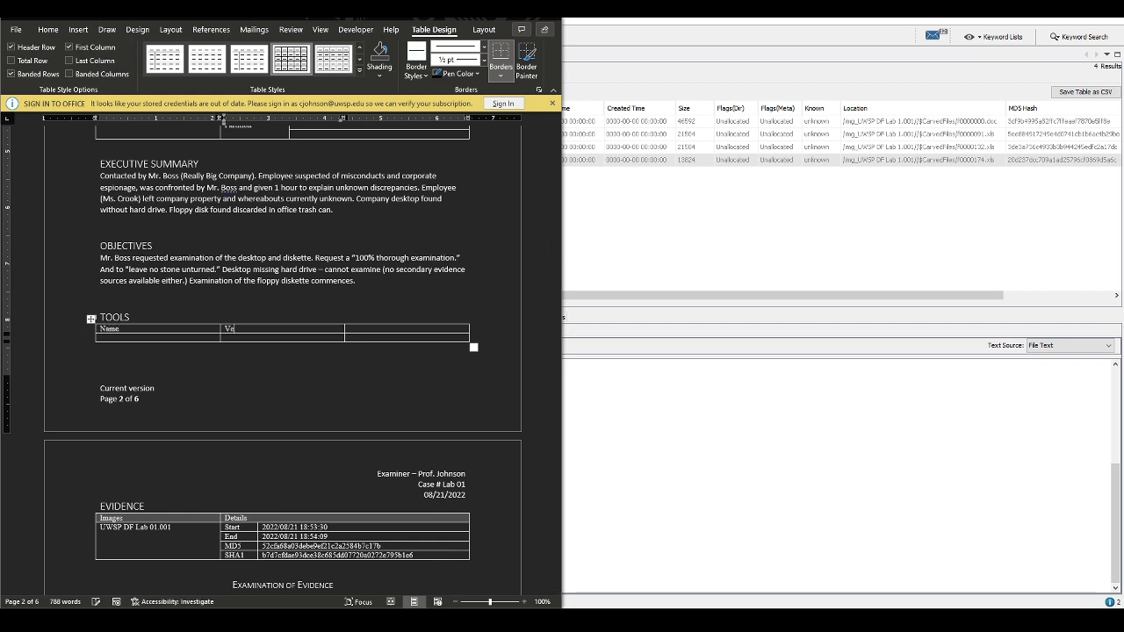
{"action": "type", "text": "rsion"}
{"action": "key", "text": "Tab"}
{"action": "type", "text": "Notes"}
{"action": "key", "text": "Tab"}
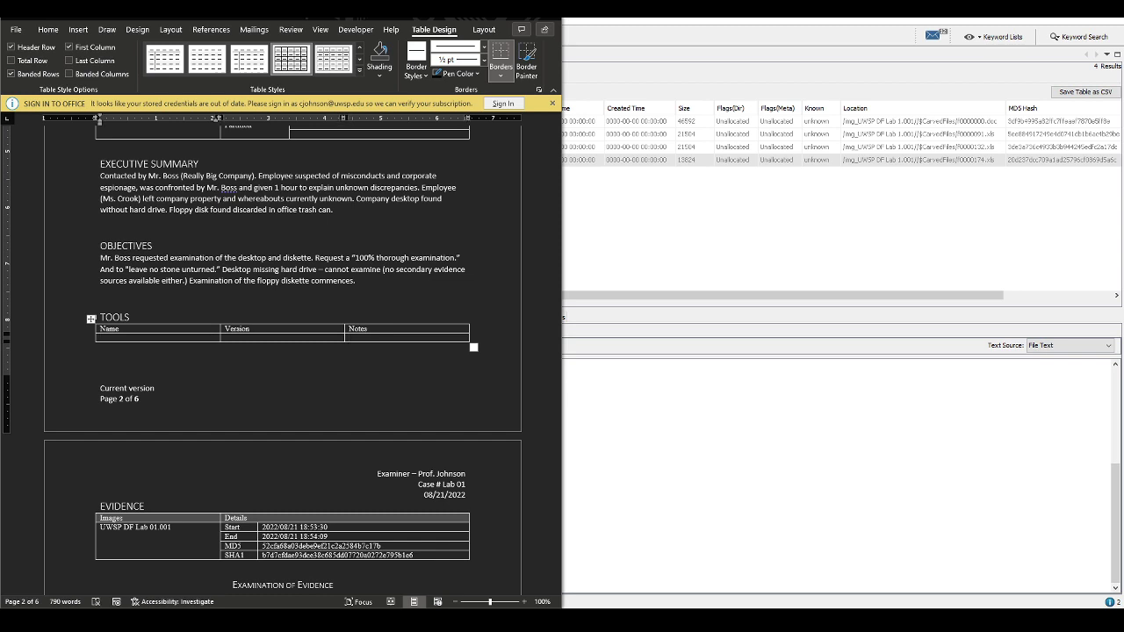
{"action": "type", "text": "Autopsy"}
{"action": "key", "text": "Tab"}
{"action": "key", "text": "Tab"}
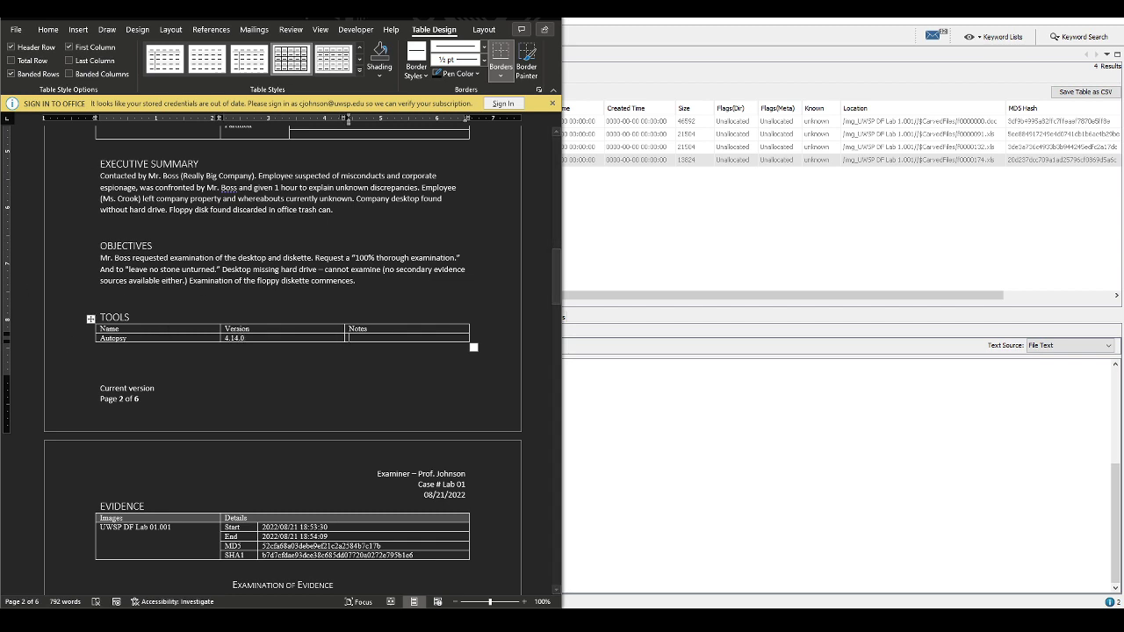
Apply a grey grid table style with a grey header row to the TOOLS table
{"action": "left_click", "coordinate": [358, 71]}
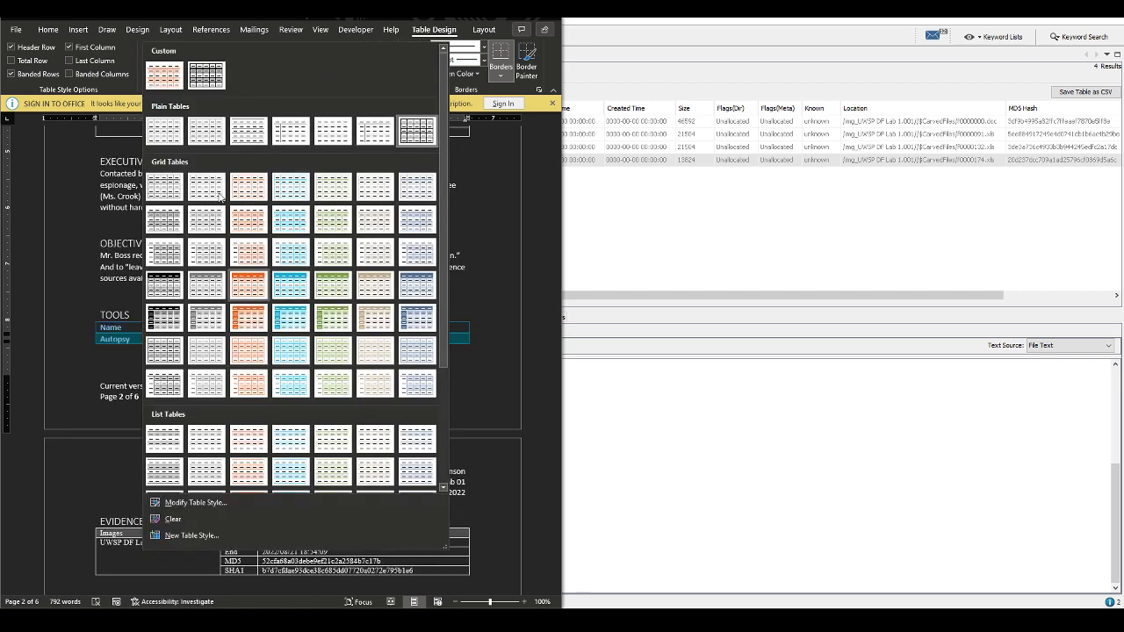
{"action": "scroll", "coordinate": [290, 356], "scroll_direction": "down", "scroll_amount": 3}
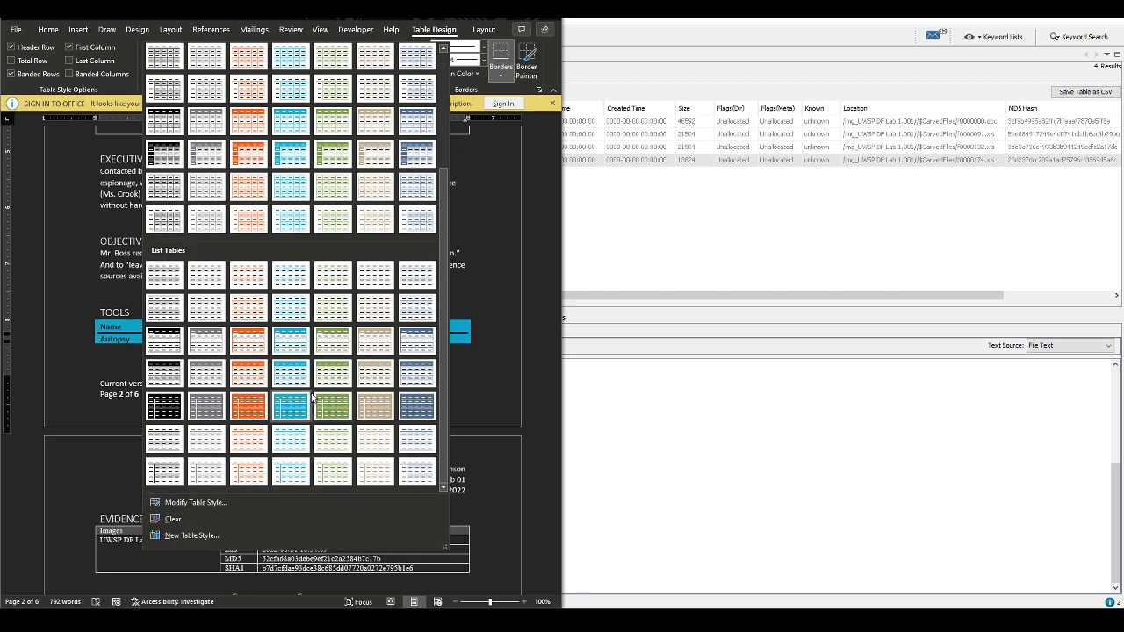
{"action": "scroll", "coordinate": [315, 395], "scroll_direction": "up", "scroll_amount": 3}
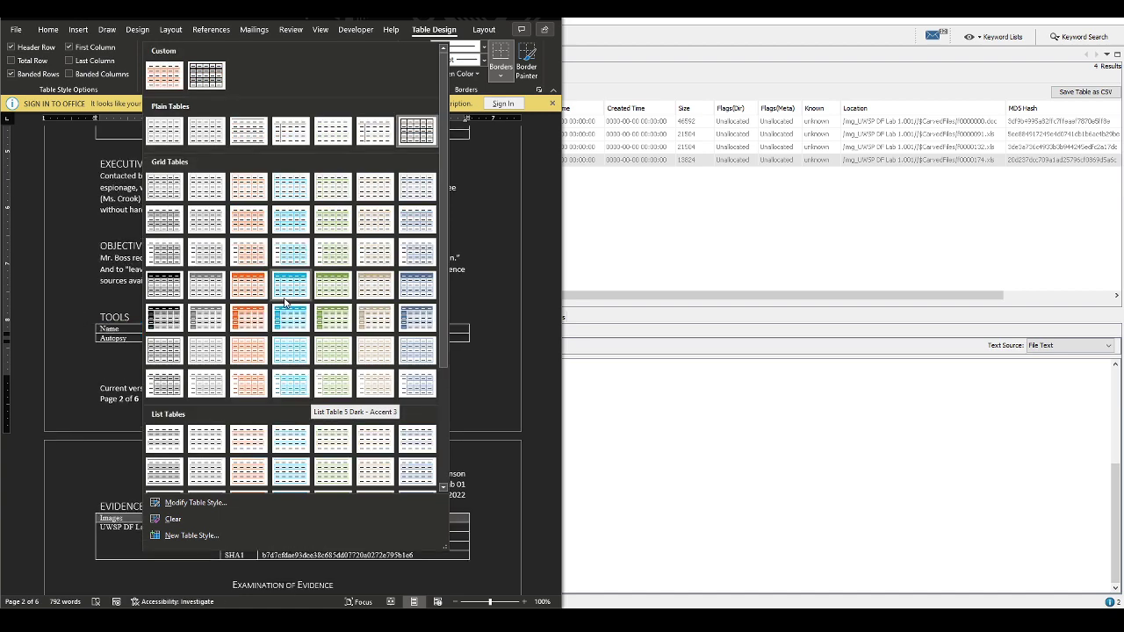
{"action": "left_click", "coordinate": [206, 286]}
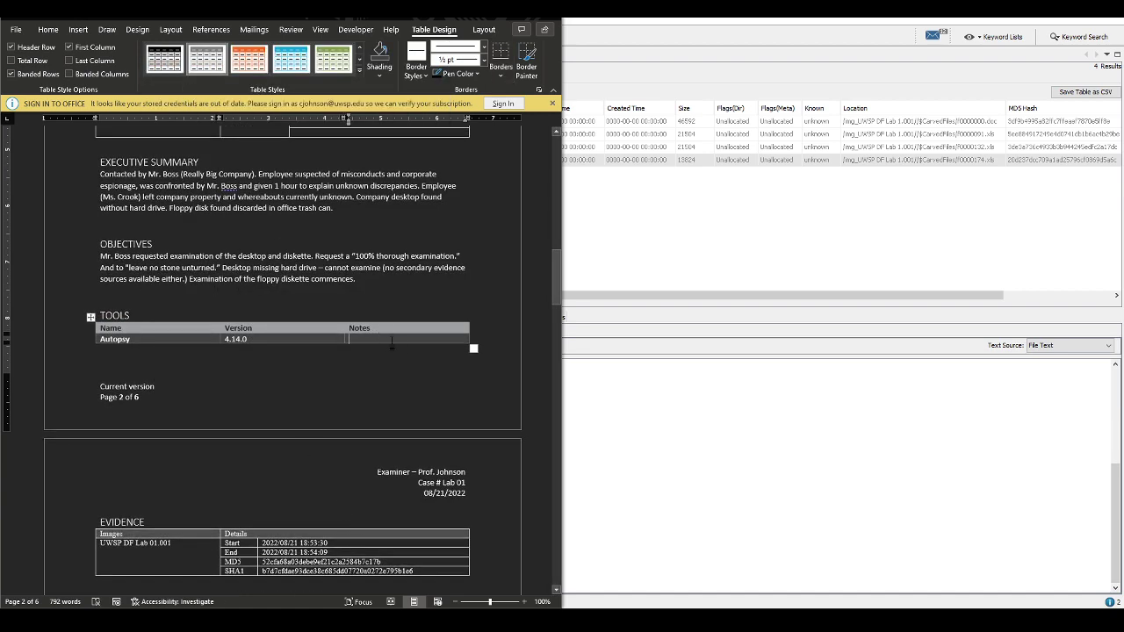
Select the Autopsy 4.14.0 row of the TOOLS table and bring up the Home formatting options
{"action": "left_click", "coordinate": [283, 343]}
{"action": "key", "text": "Left"}
{"action": "left_click_drag", "start_coordinate": [380, 342], "coordinate": [349, 304]}
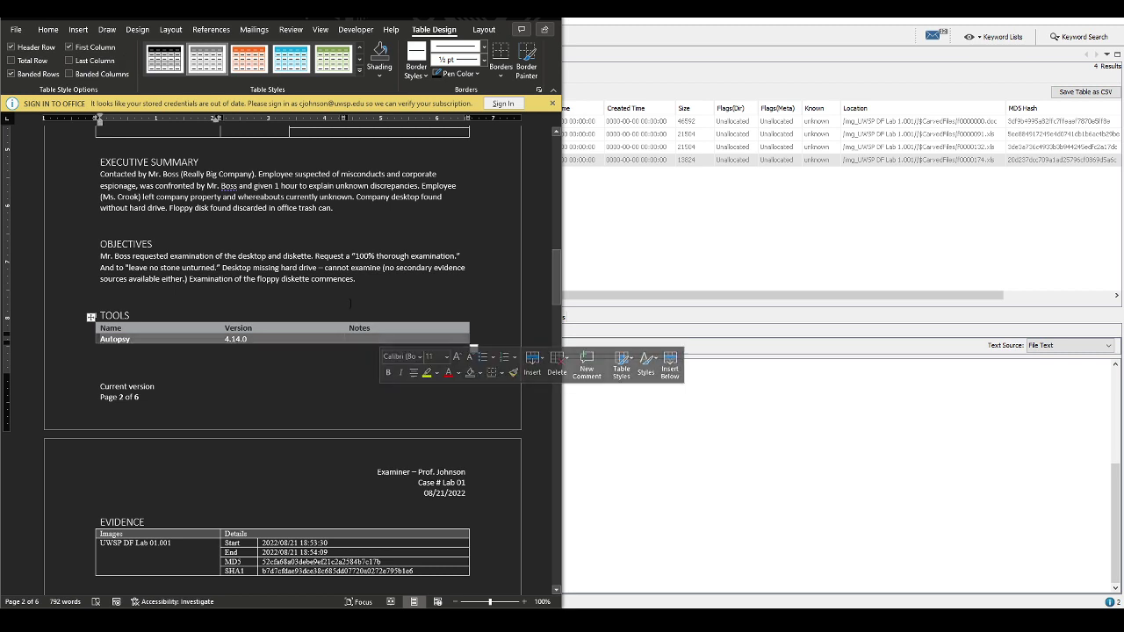
{"action": "left_click", "coordinate": [59, 30]}
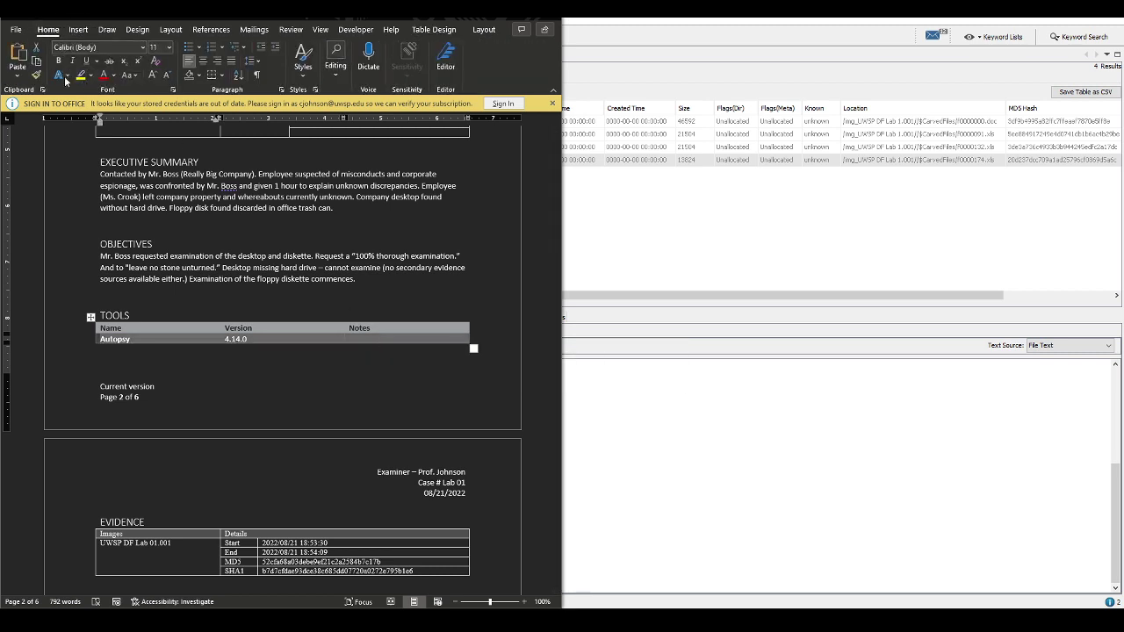
{"action": "left_click", "coordinate": [372, 338]}
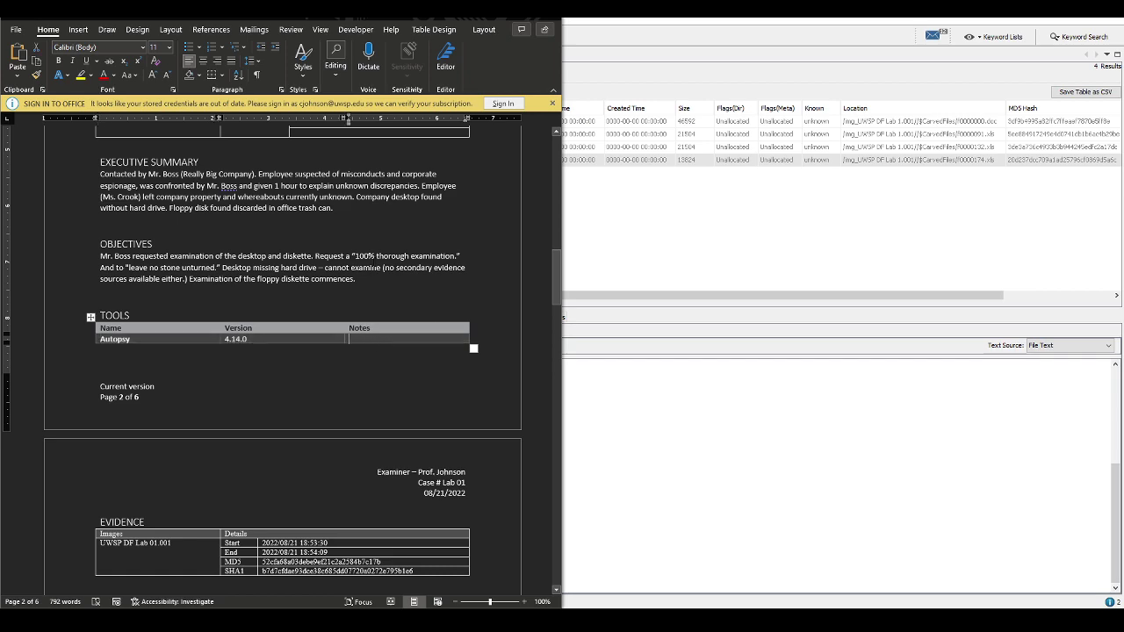
{"action": "scroll", "coordinate": [342, 368], "scroll_direction": "down", "scroll_amount": 5}
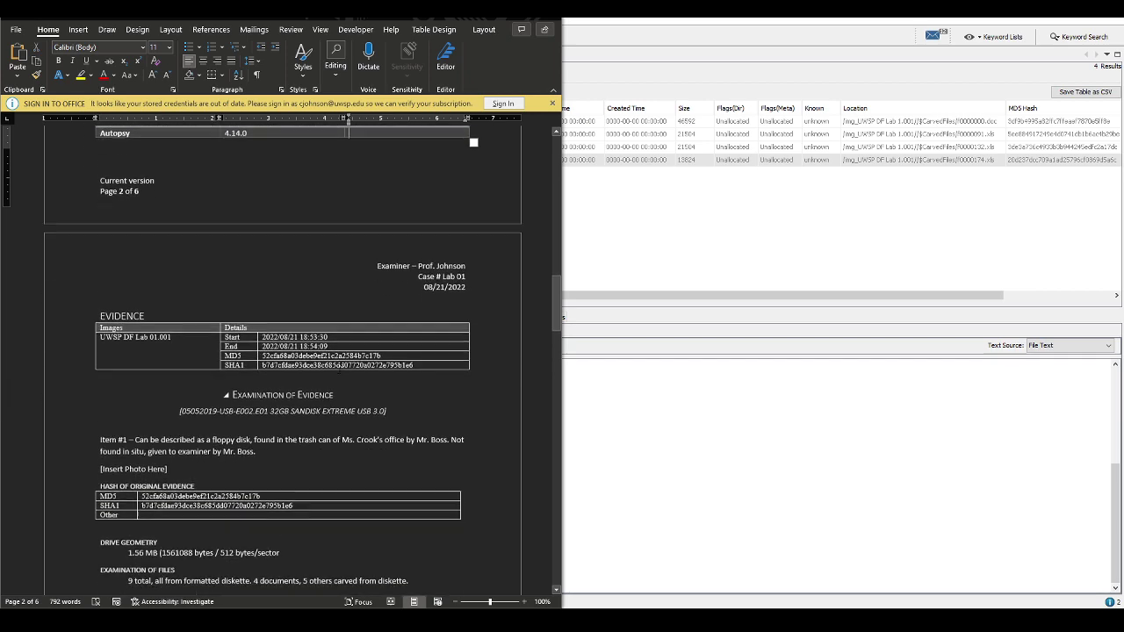
Unbold the word 'Autopsy' in the TOOLS table's first entry
{"action": "scroll", "coordinate": [278, 394], "scroll_direction": "up", "scroll_amount": 1}
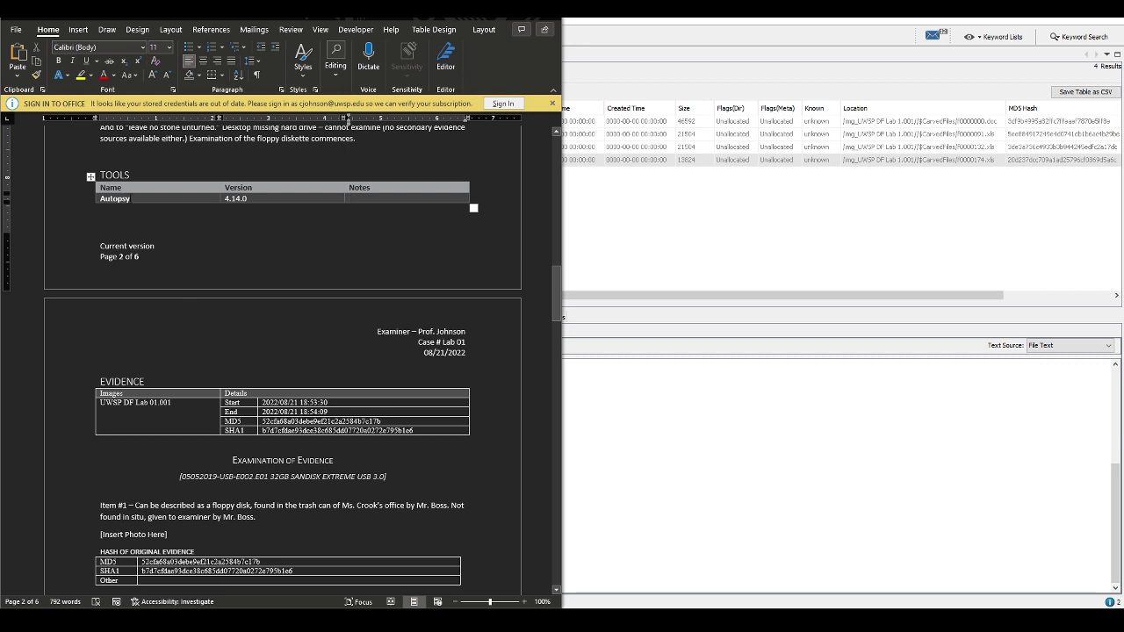
{"action": "left_click", "coordinate": [115, 198]}
{"action": "double_click", "coordinate": [115, 199]}
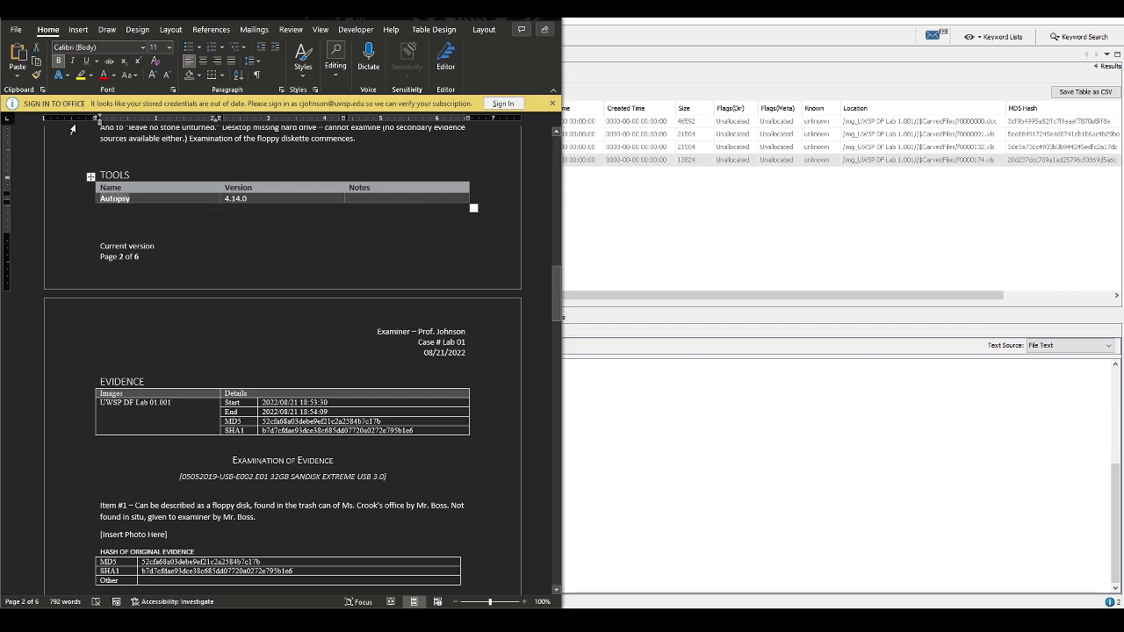
{"action": "left_click", "coordinate": [58, 60]}
{"action": "left_click", "coordinate": [236, 199]}
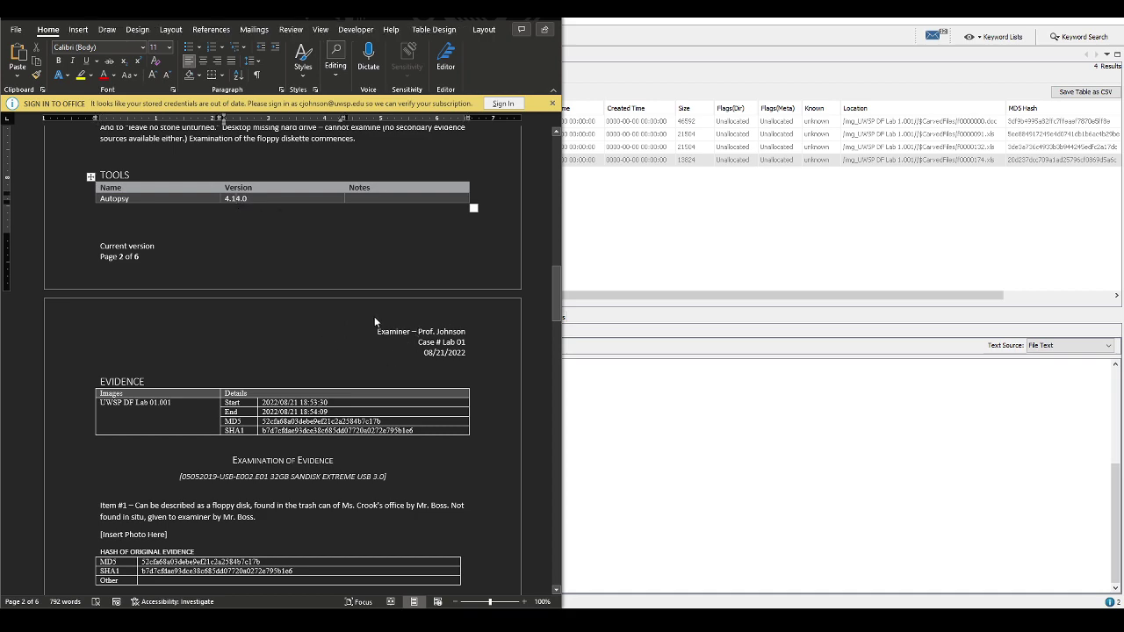
{"action": "scroll", "coordinate": [391, 321], "scroll_direction": "down", "scroll_amount": 20}
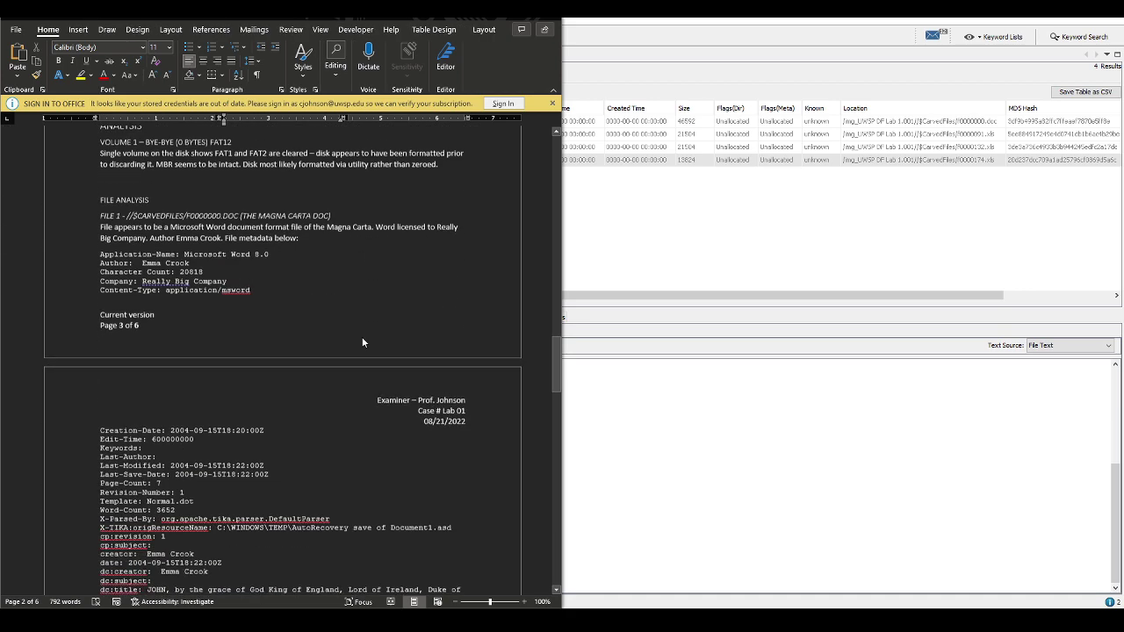
{"action": "scroll", "coordinate": [354, 342], "scroll_direction": "down", "scroll_amount": 10}
{"action": "left_click_drag", "start_coordinate": [554, 410], "coordinate": [542, 476]}
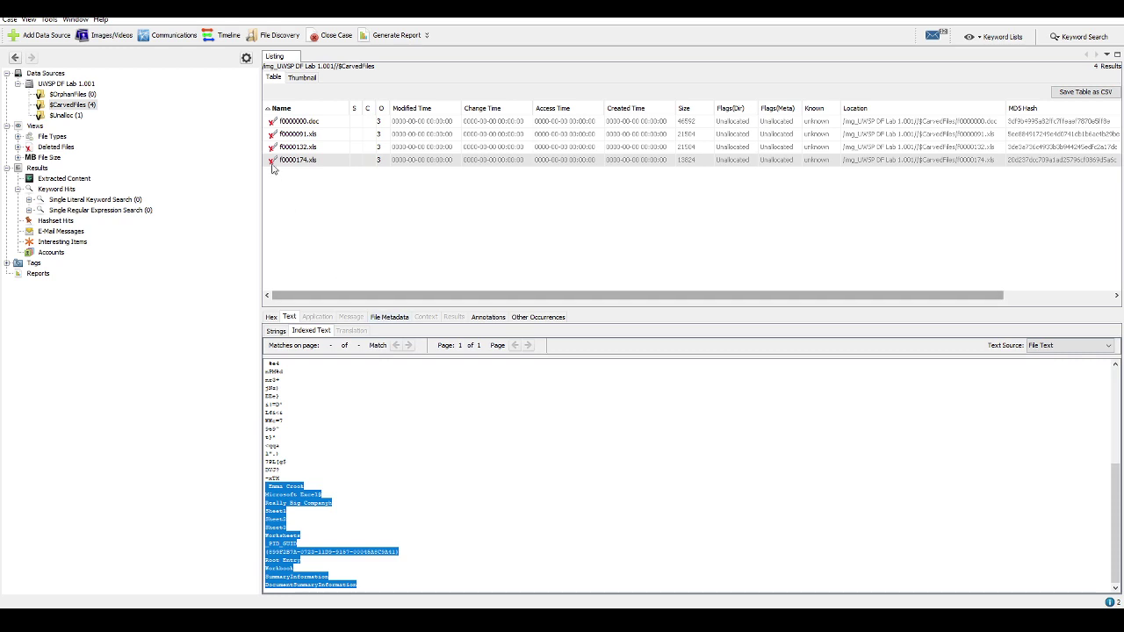
Extract carved f0000174.xls into the Export folder, then show the $Unalloc listing
{"action": "right_click", "coordinate": [291, 164]}
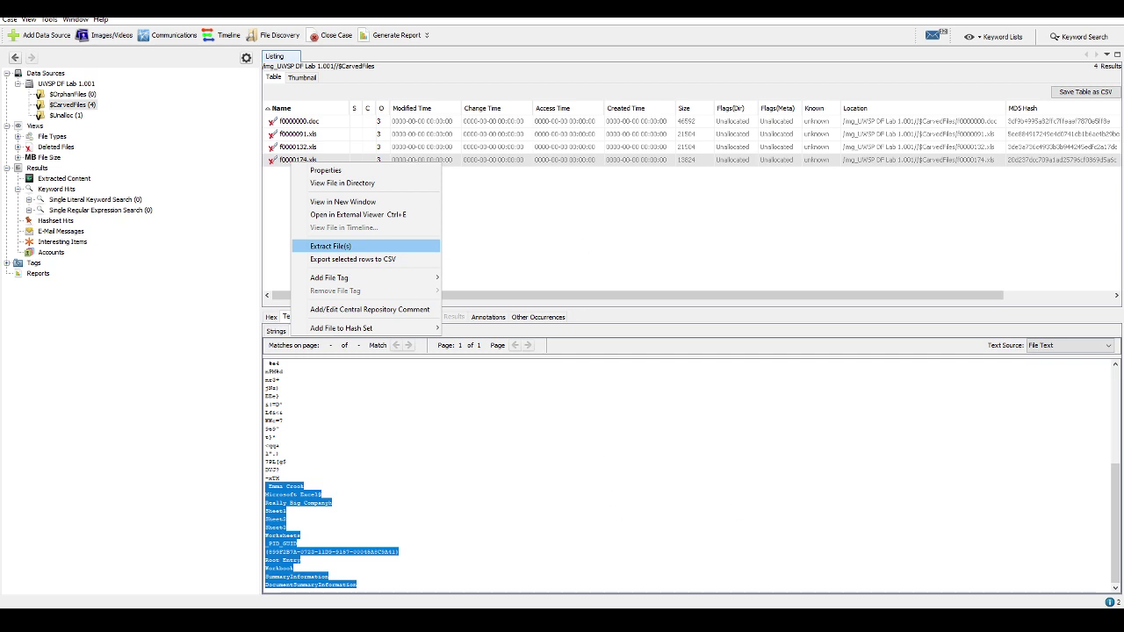
{"action": "left_click", "coordinate": [707, 571]}
{"action": "scroll", "coordinate": [351, 322], "scroll_direction": "up", "scroll_amount": 6}
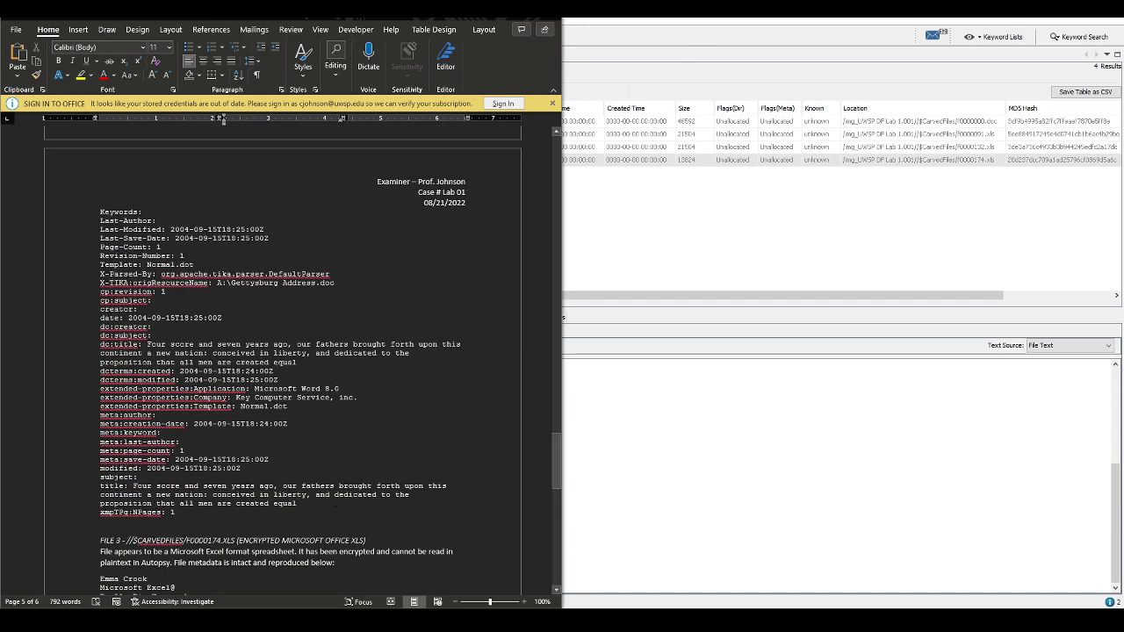
{"action": "scroll", "coordinate": [302, 495], "scroll_direction": "down", "scroll_amount": 3}
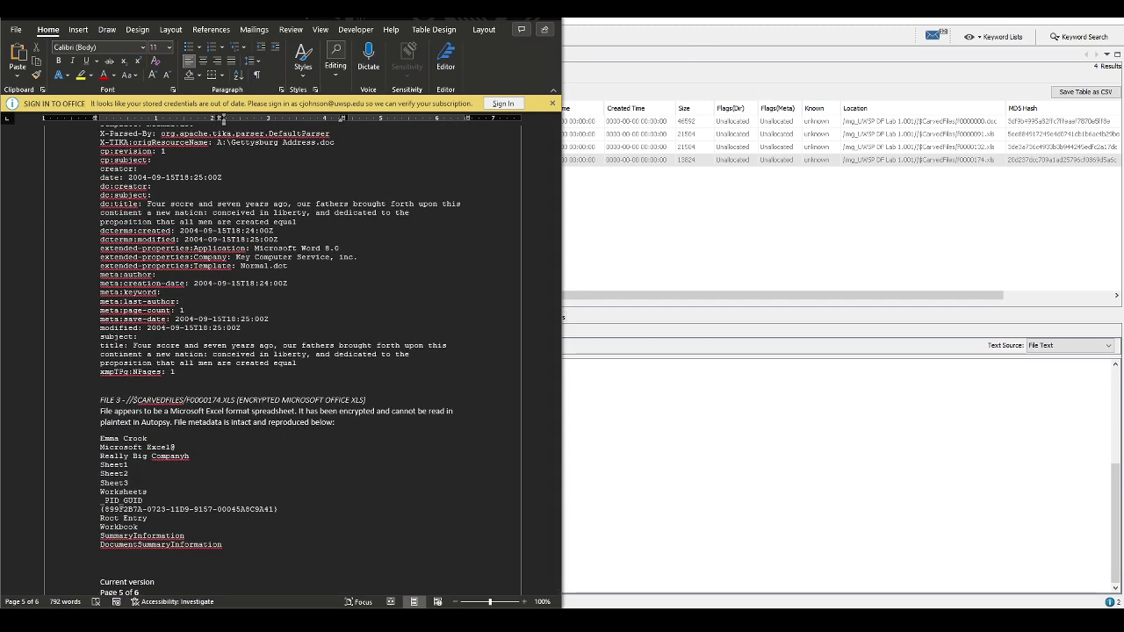
{"action": "left_click", "coordinate": [567, 163]}
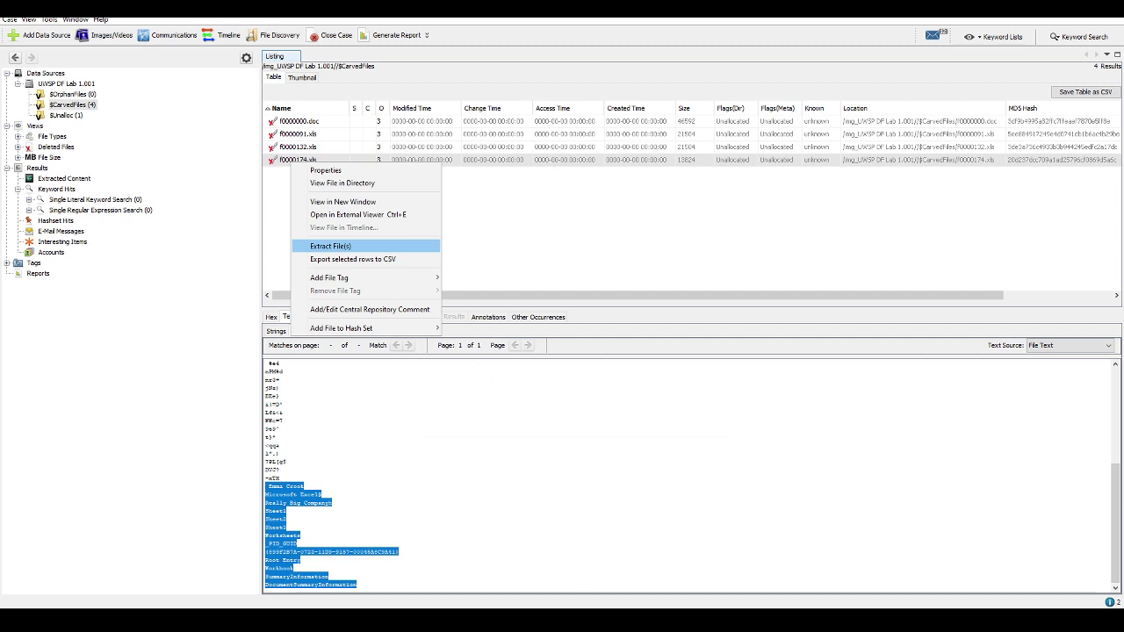
{"action": "key", "text": "Return"}
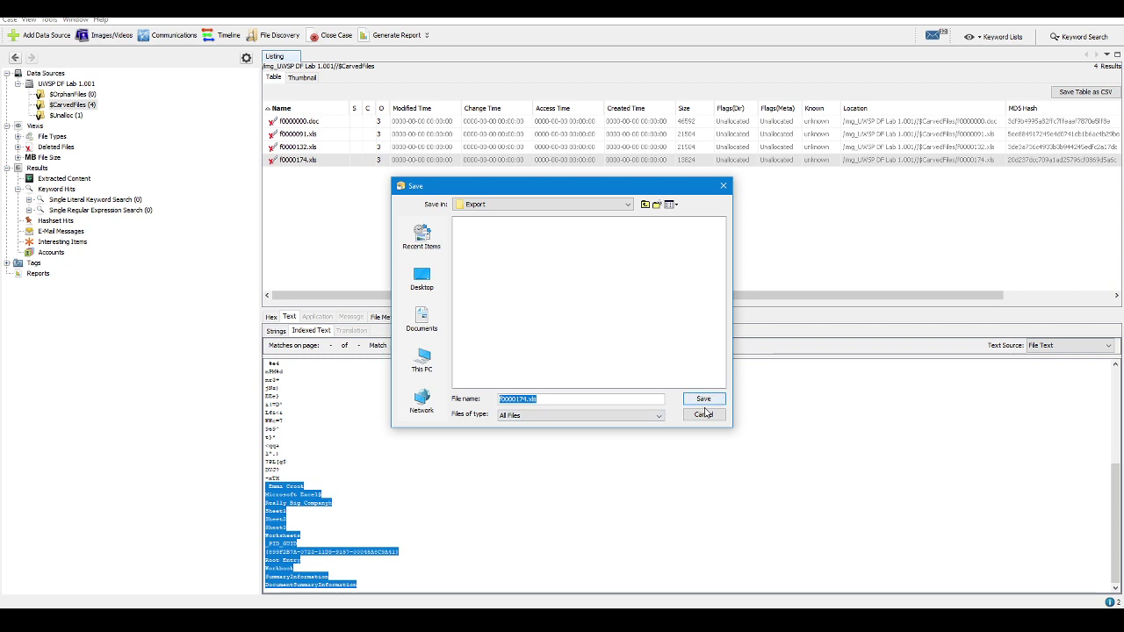
{"action": "left_click", "coordinate": [706, 401]}
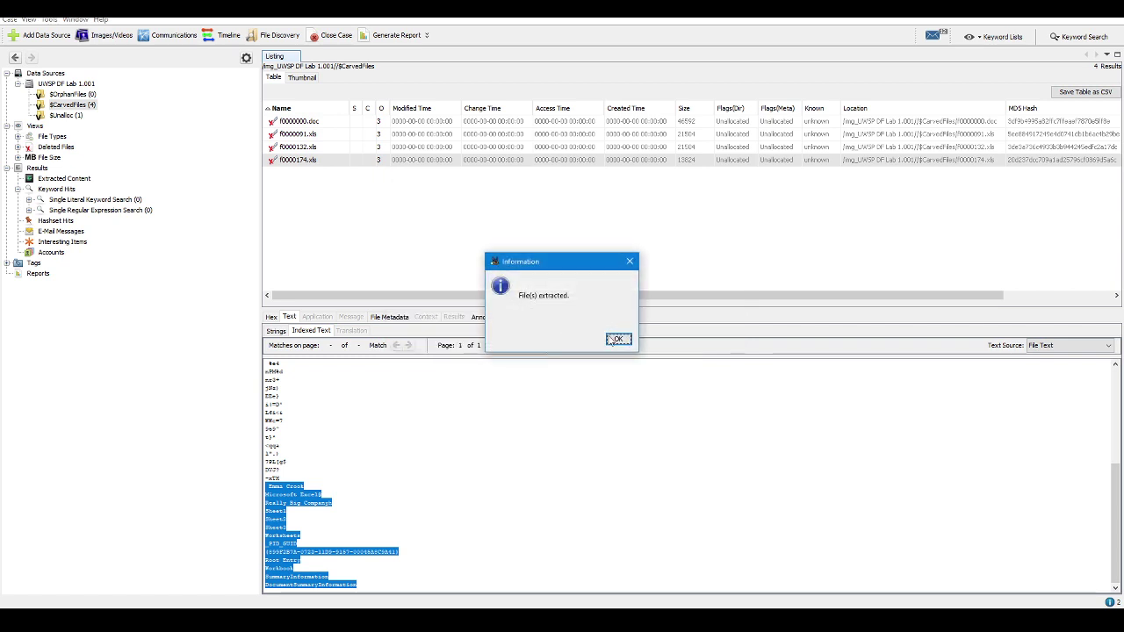
{"action": "left_click", "coordinate": [617, 339]}
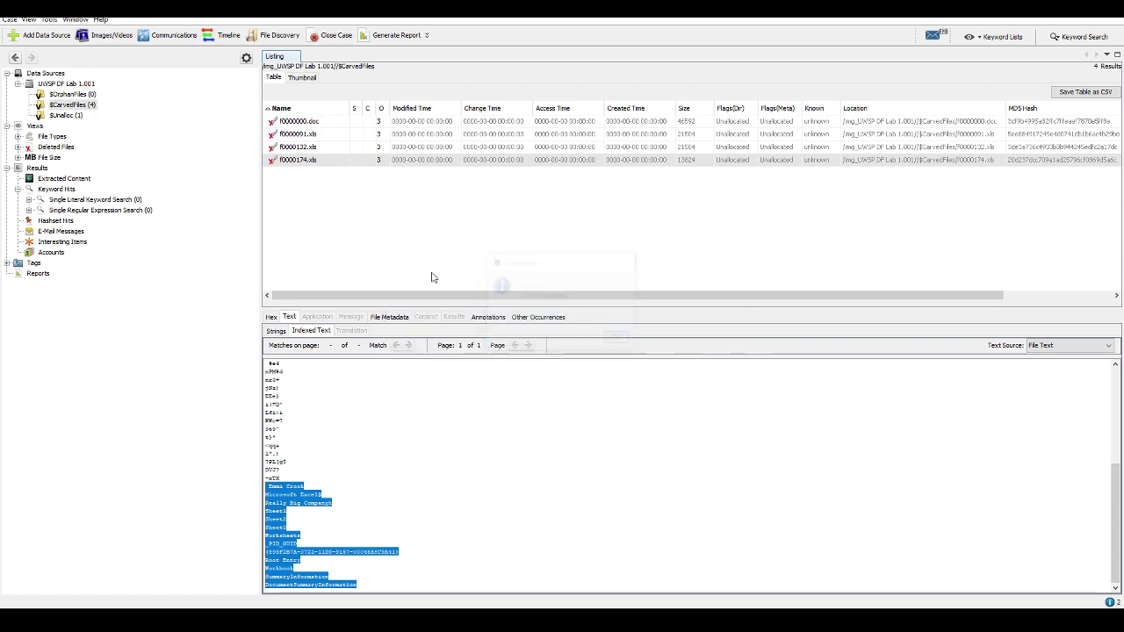
{"action": "left_click", "coordinate": [65, 115]}
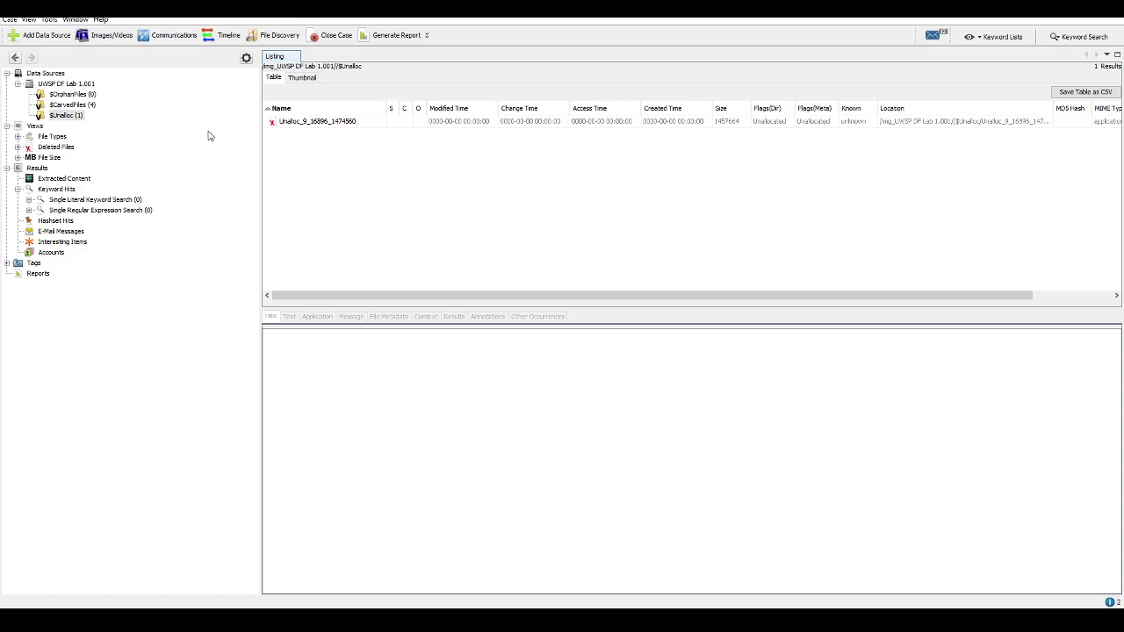
Read the indexed text of Unalloc_9_16896_1474560, revealing Magna Carta and Gettysburg Address remnants
{"action": "left_click", "coordinate": [305, 124]}
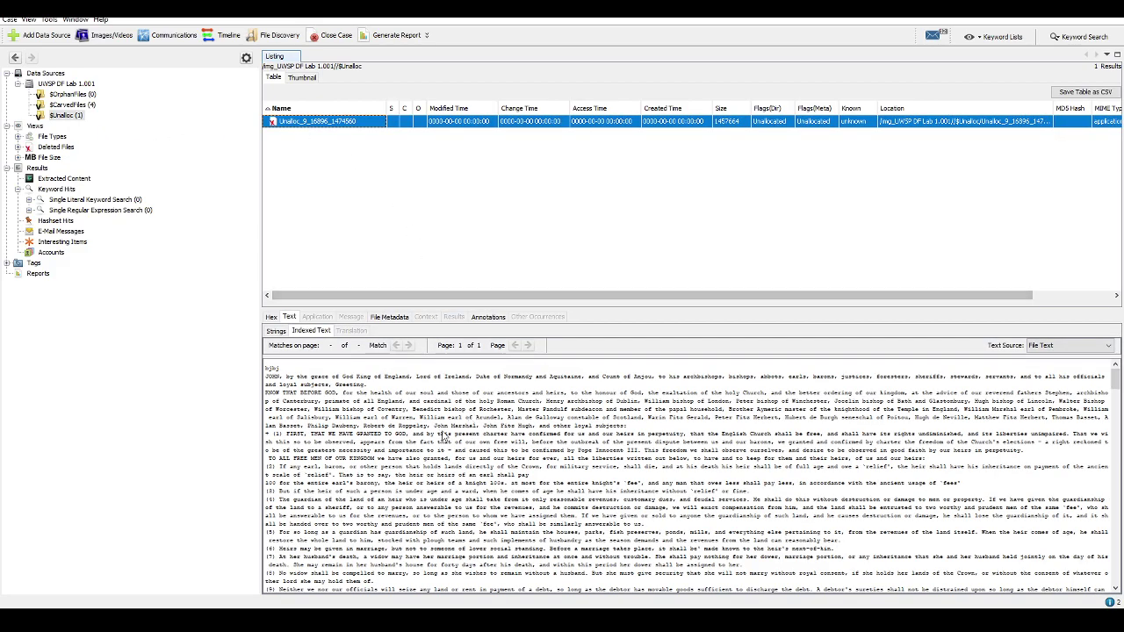
{"action": "scroll", "coordinate": [505, 476], "scroll_direction": "down", "scroll_amount": 10}
{"action": "scroll", "coordinate": [492, 479], "scroll_direction": "down", "scroll_amount": 10}
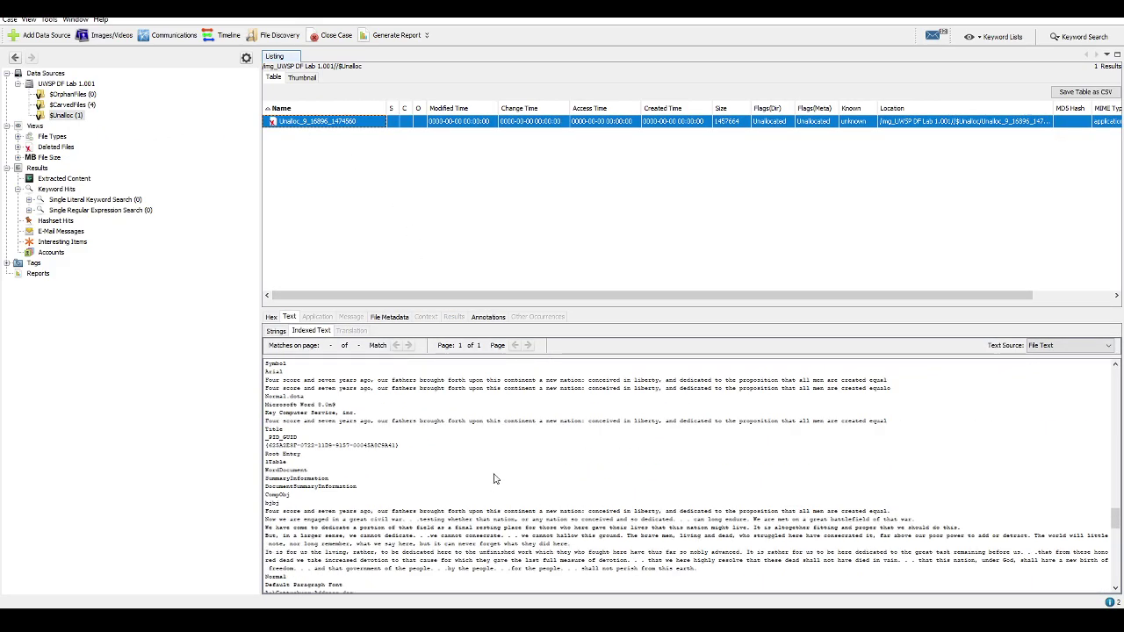
{"action": "scroll", "coordinate": [412, 479], "scroll_direction": "up", "scroll_amount": 5}
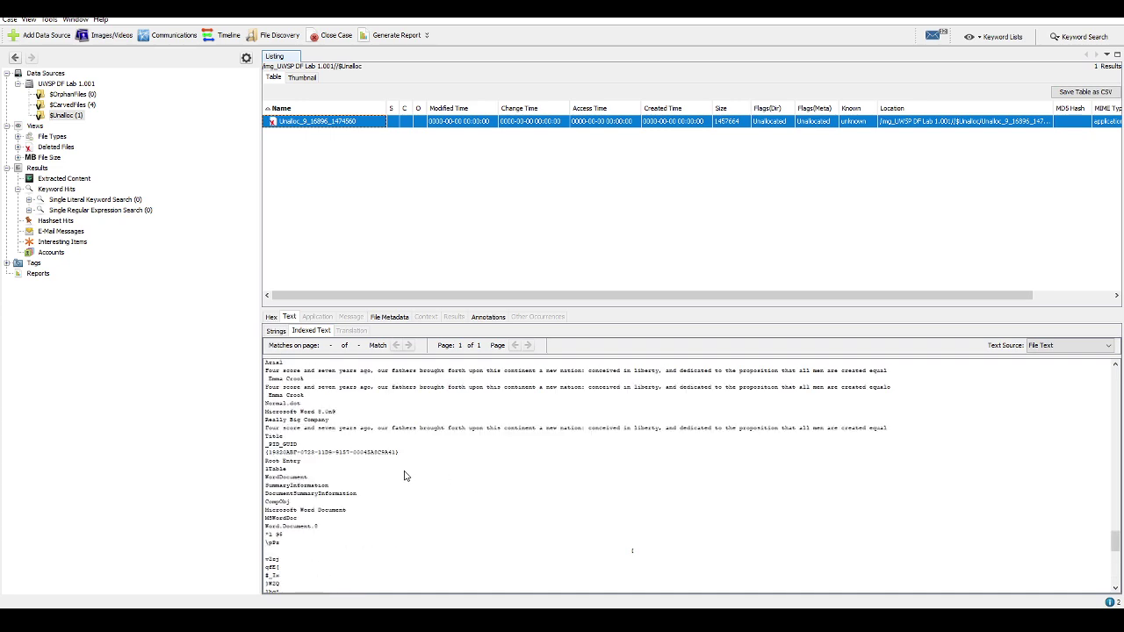
{"action": "scroll", "coordinate": [378, 468], "scroll_direction": "down", "scroll_amount": 3}
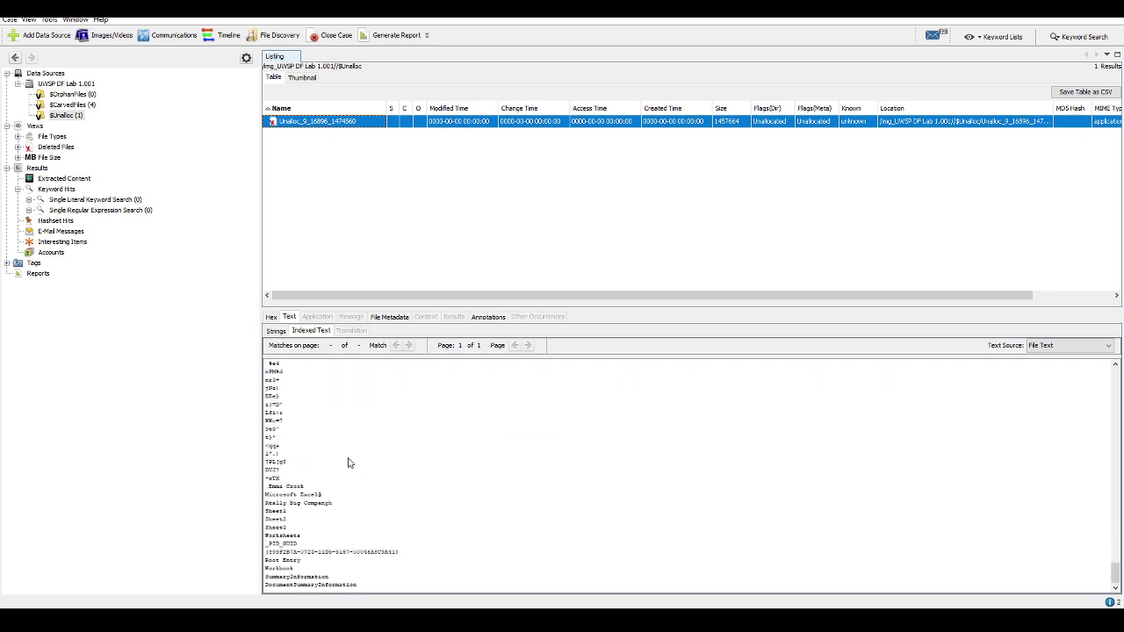
{"action": "scroll", "coordinate": [363, 466], "scroll_direction": "up", "scroll_amount": 6}
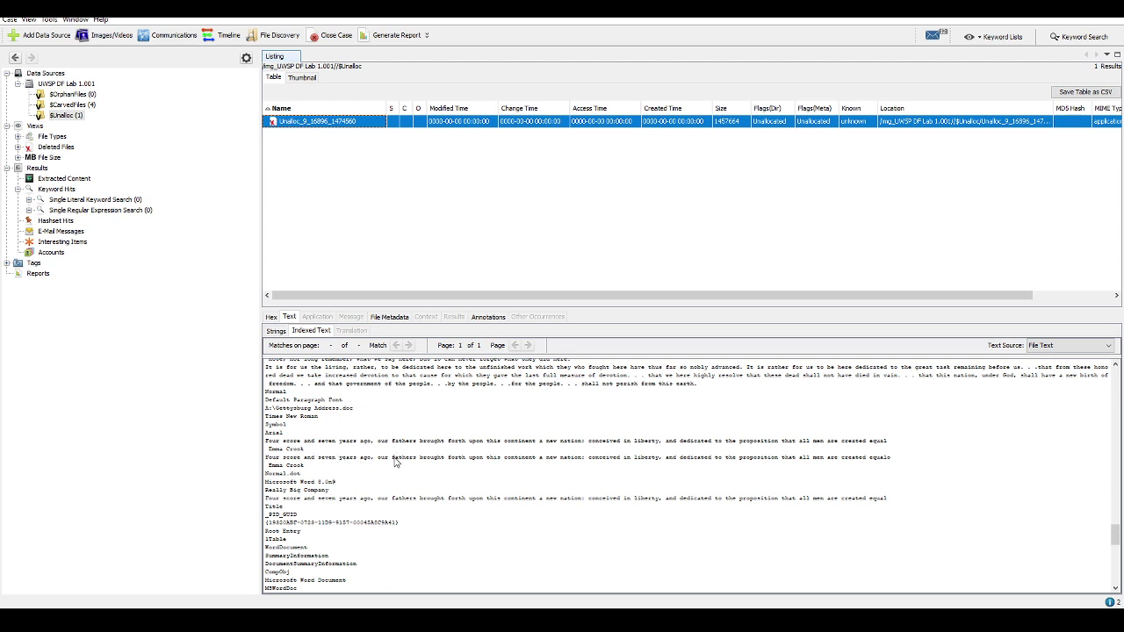
{"action": "scroll", "coordinate": [395, 456], "scroll_direction": "up", "scroll_amount": 5}
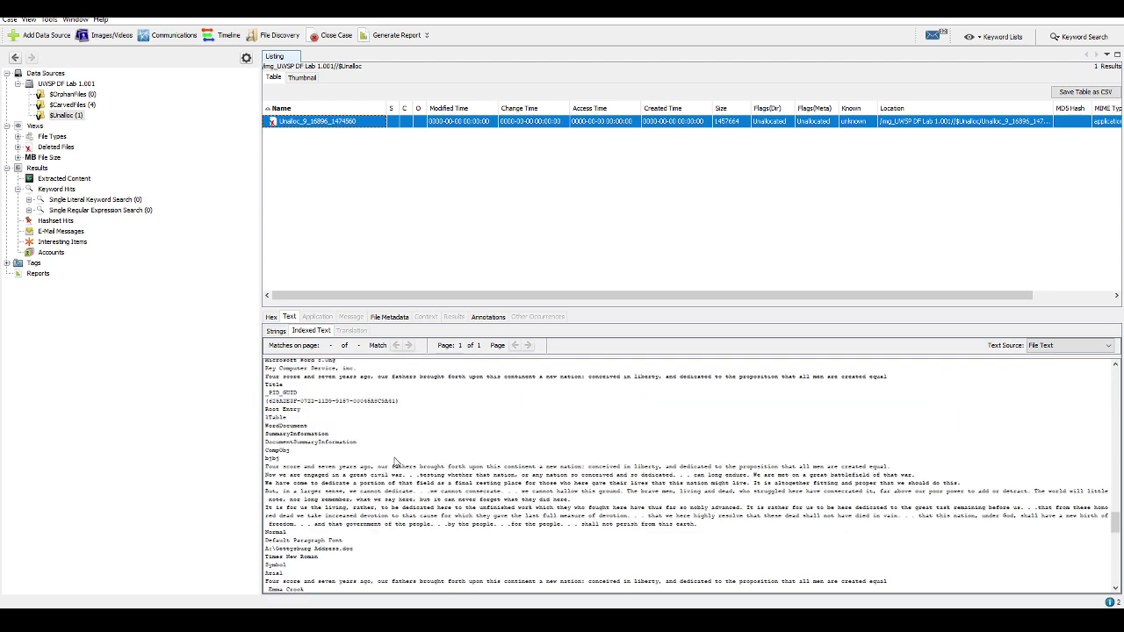
{"action": "scroll", "coordinate": [395, 463], "scroll_direction": "down", "scroll_amount": 6}
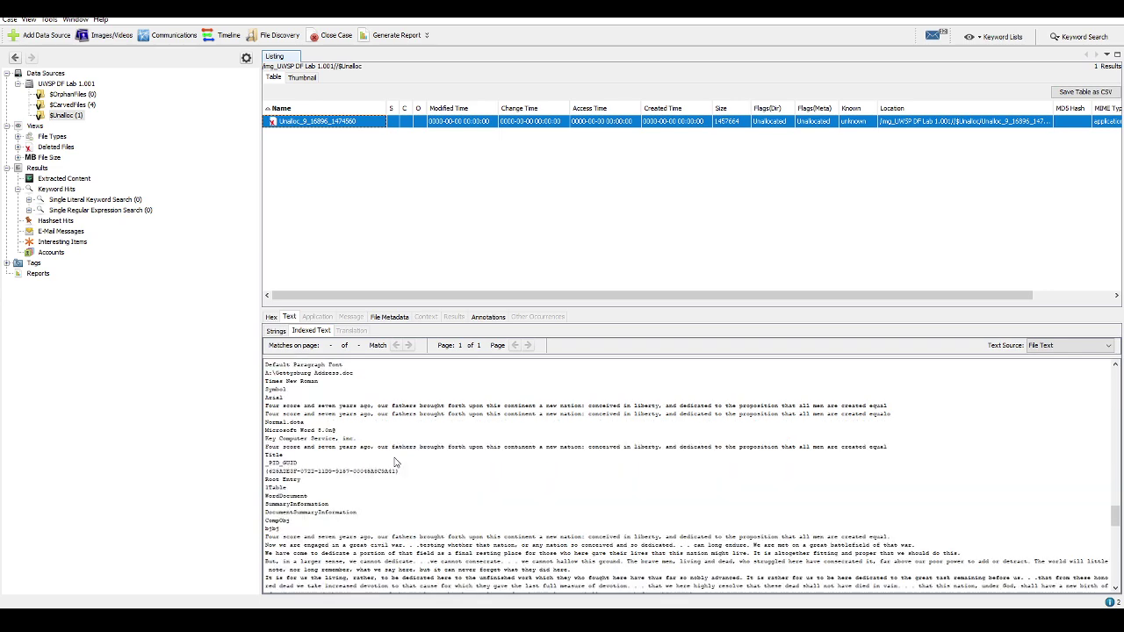
{"action": "scroll", "coordinate": [395, 462], "scroll_direction": "up", "scroll_amount": 5}
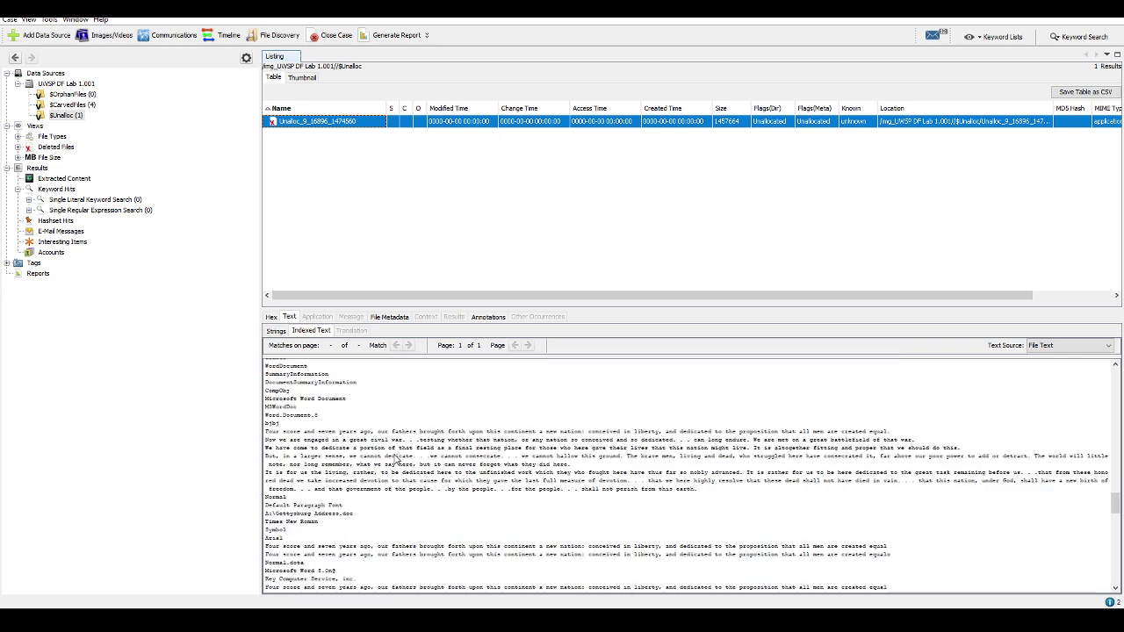
{"action": "scroll", "coordinate": [395, 459], "scroll_direction": "up", "scroll_amount": 3}
{"action": "scroll", "coordinate": [395, 460], "scroll_direction": "up", "scroll_amount": 8}
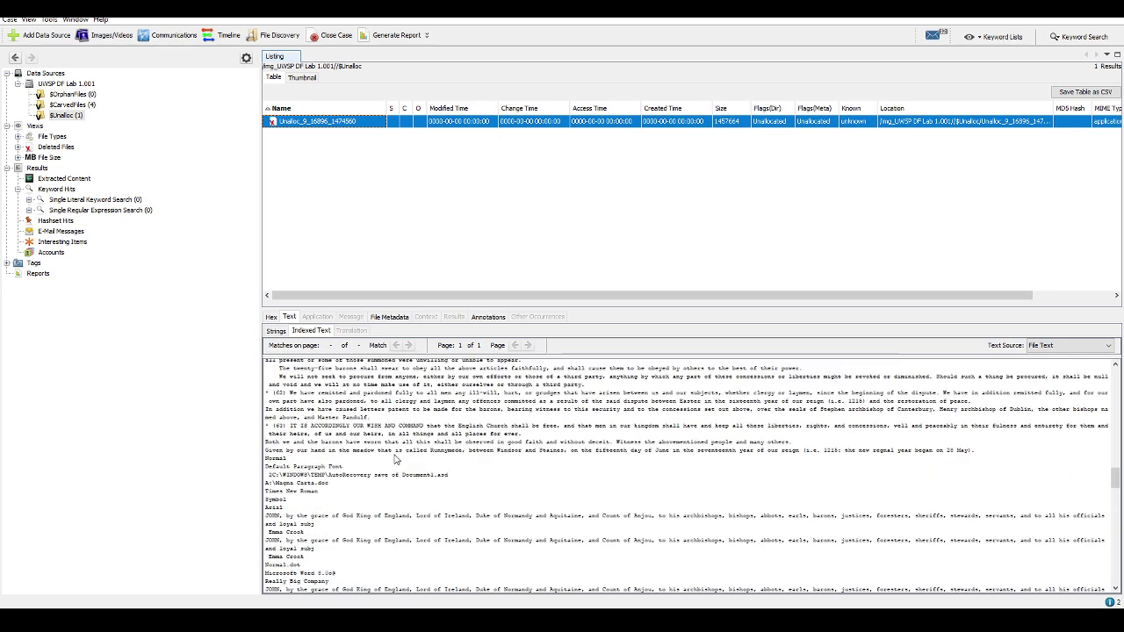
{"action": "scroll", "coordinate": [395, 460], "scroll_direction": "up", "scroll_amount": 20}
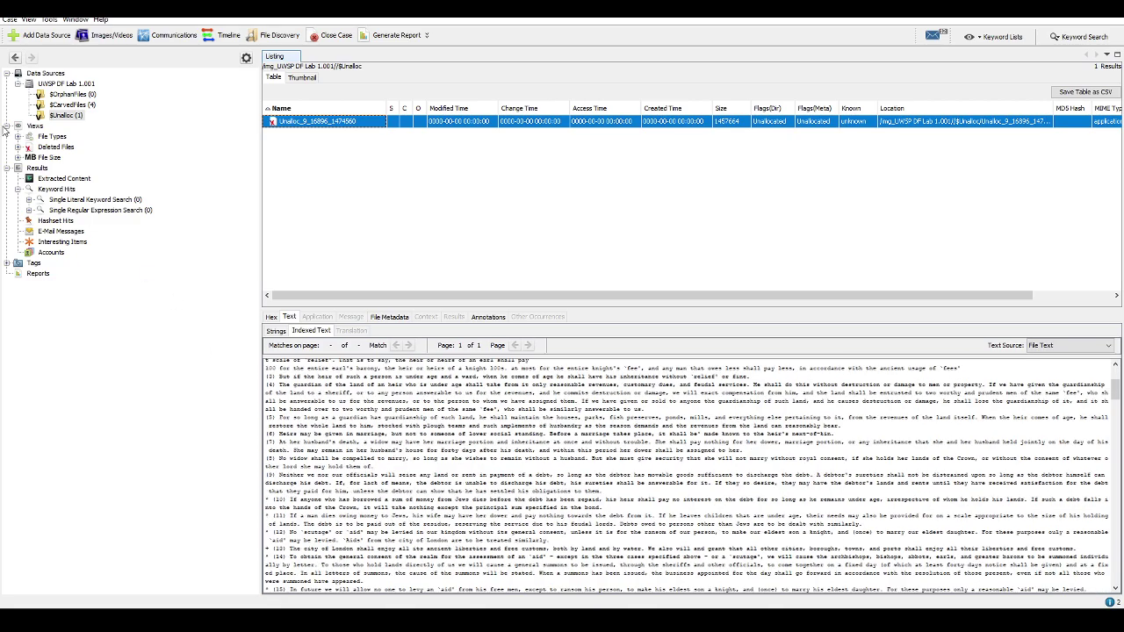
Expand Views > File Types > By MIME Type > application in the Autopsy tree
{"action": "left_click", "coordinate": [17, 147]}
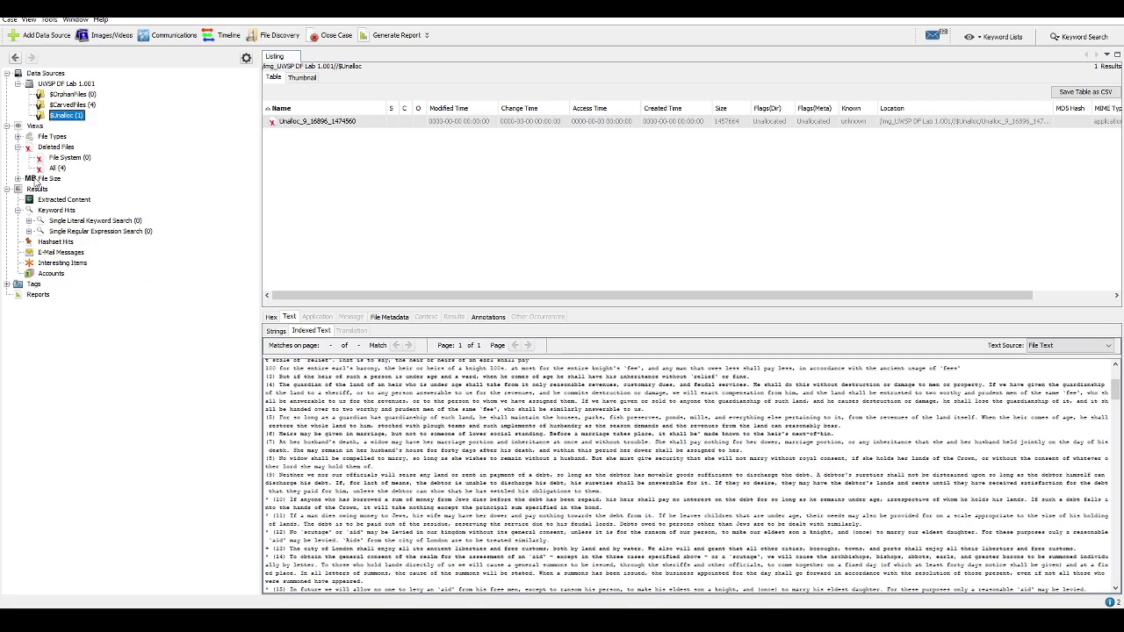
{"action": "left_click", "coordinate": [18, 178]}
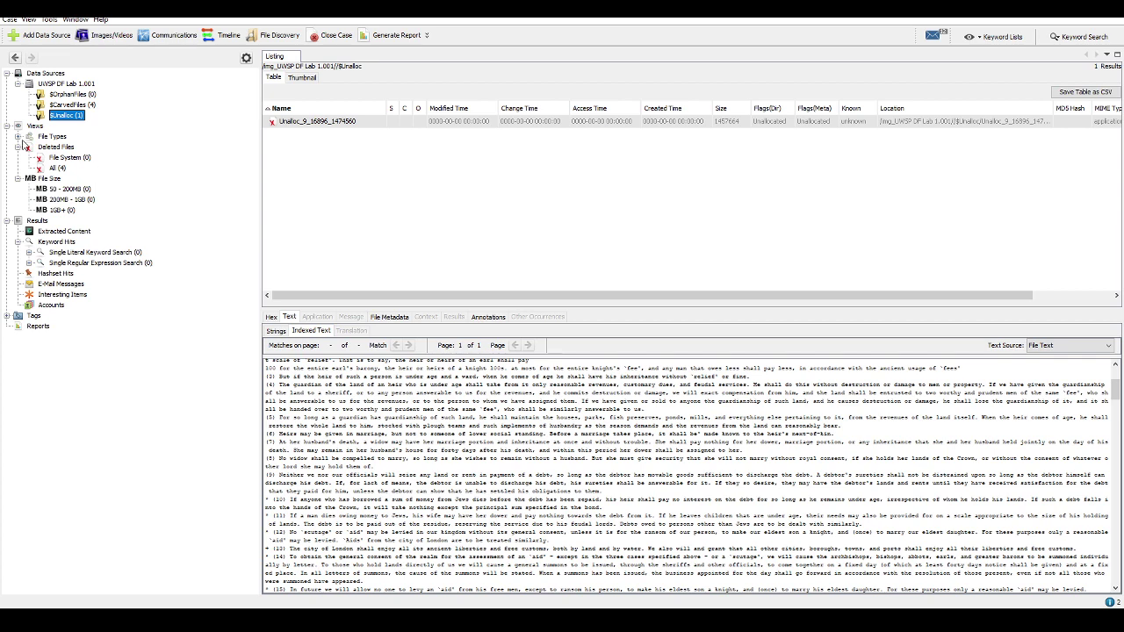
{"action": "left_click", "coordinate": [17, 136]}
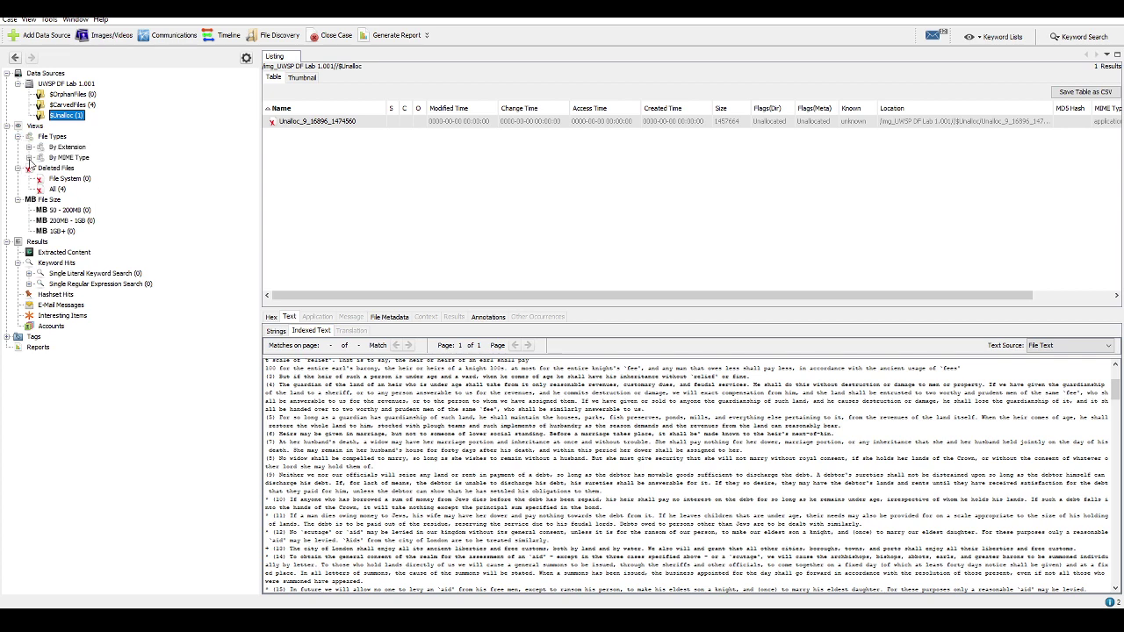
{"action": "left_click", "coordinate": [29, 158]}
{"action": "left_click", "coordinate": [29, 146]}
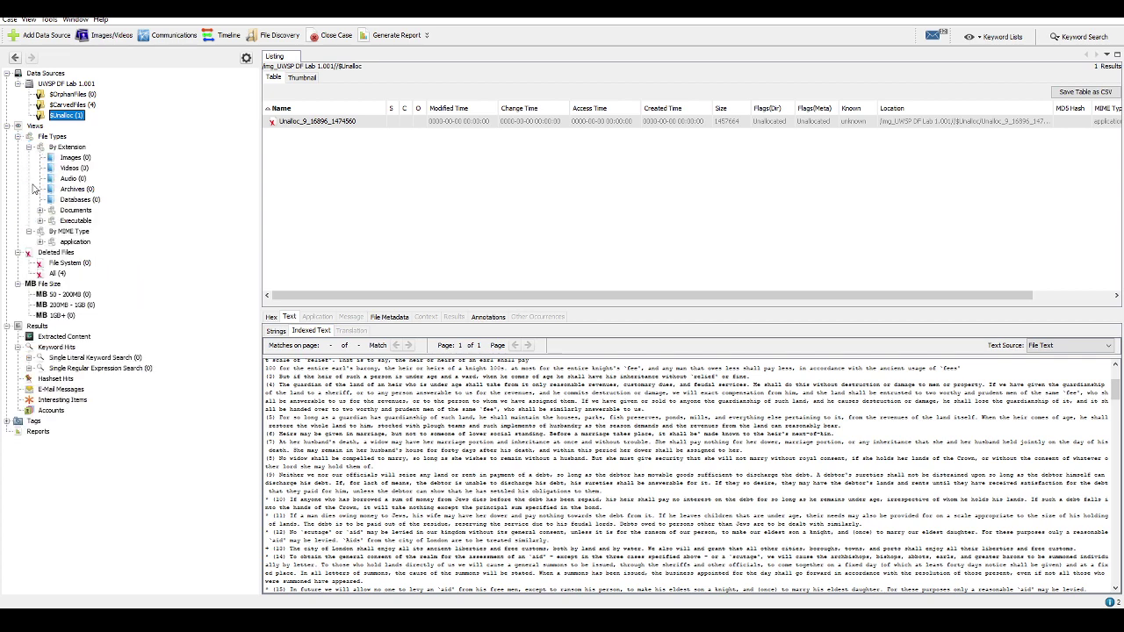
{"action": "left_click", "coordinate": [39, 242]}
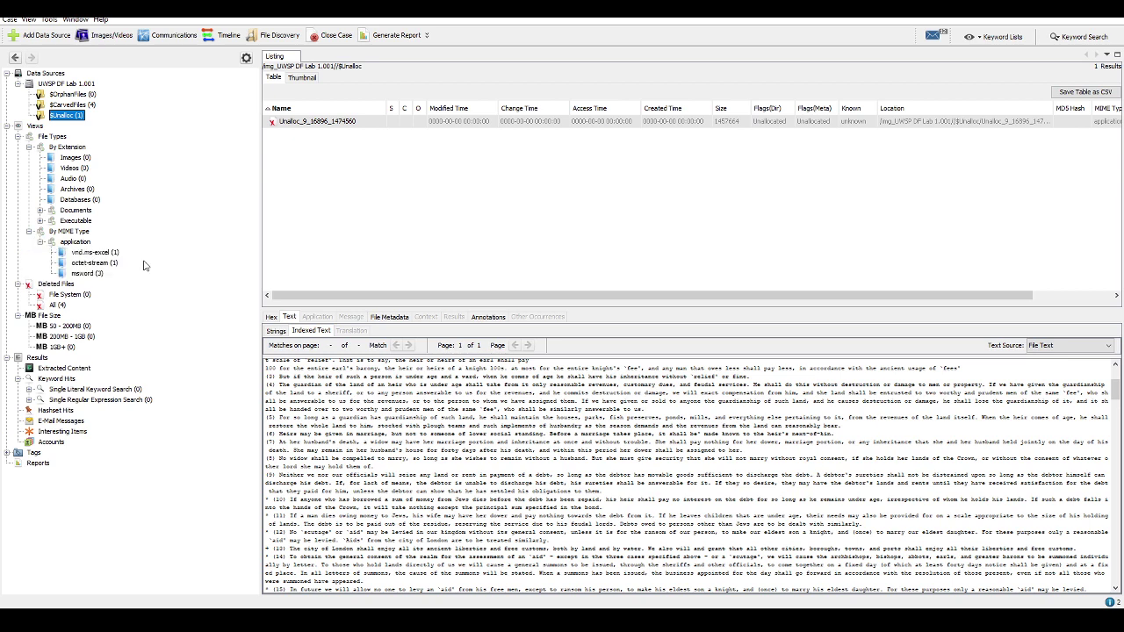
Check the msword, octet-stream and vnd.ms-excel lists and select carved f0000174.xls
{"action": "left_click", "coordinate": [77, 273]}
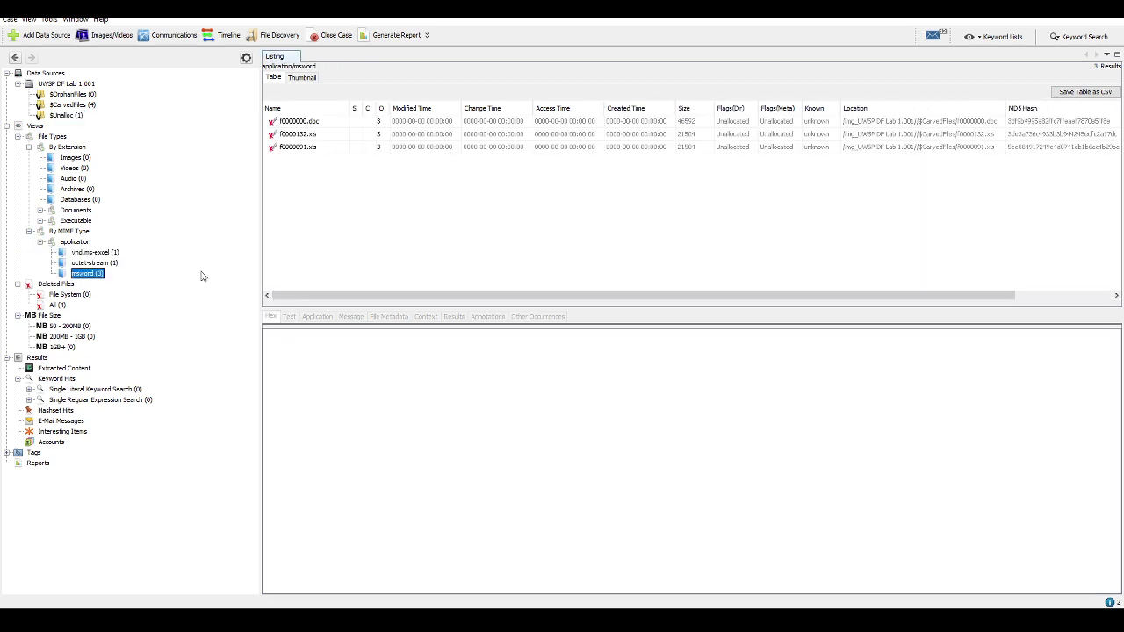
{"action": "left_click", "coordinate": [93, 265]}
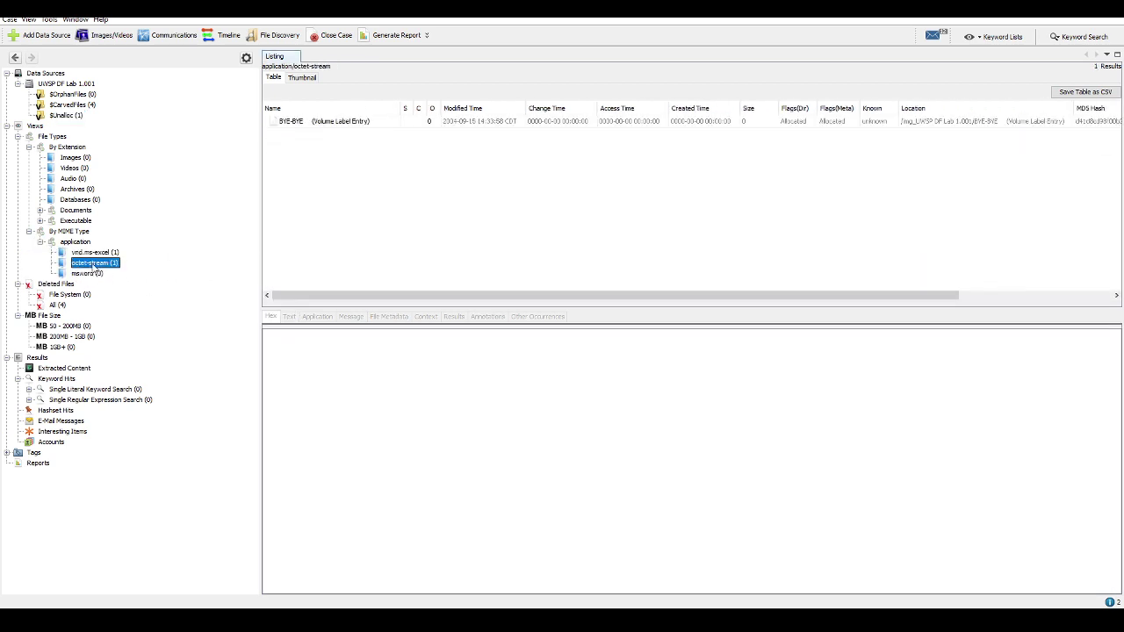
{"action": "left_click", "coordinate": [94, 253]}
{"action": "left_click", "coordinate": [317, 128]}
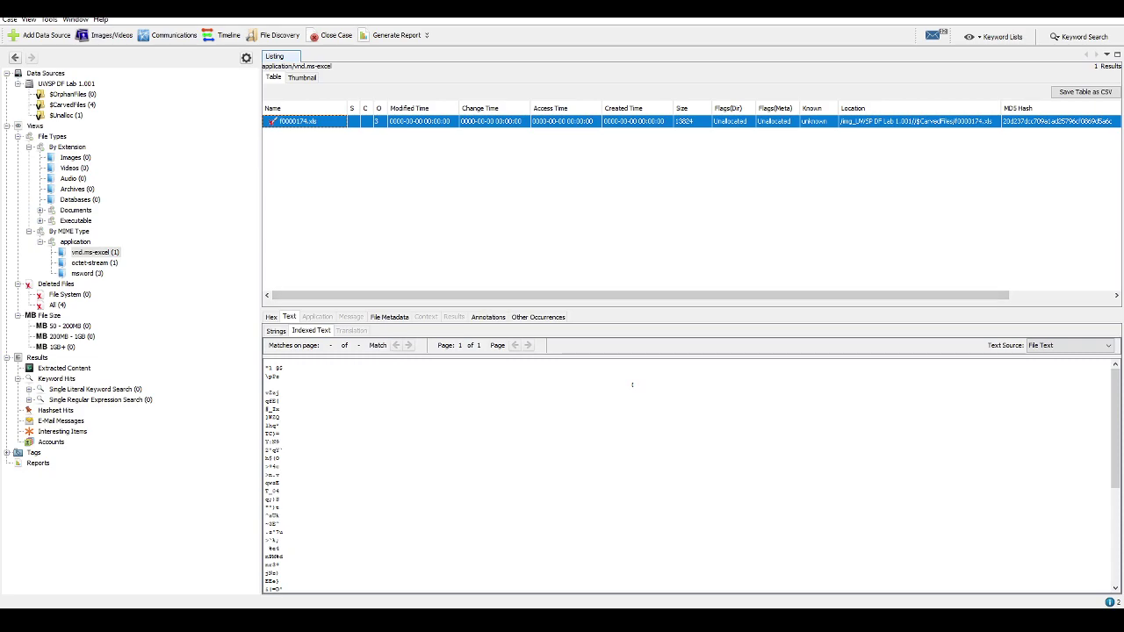
{"action": "key", "text": "alt+Tab"}
{"action": "scroll", "coordinate": [281, 351], "scroll_direction": "down", "scroll_amount": 15}
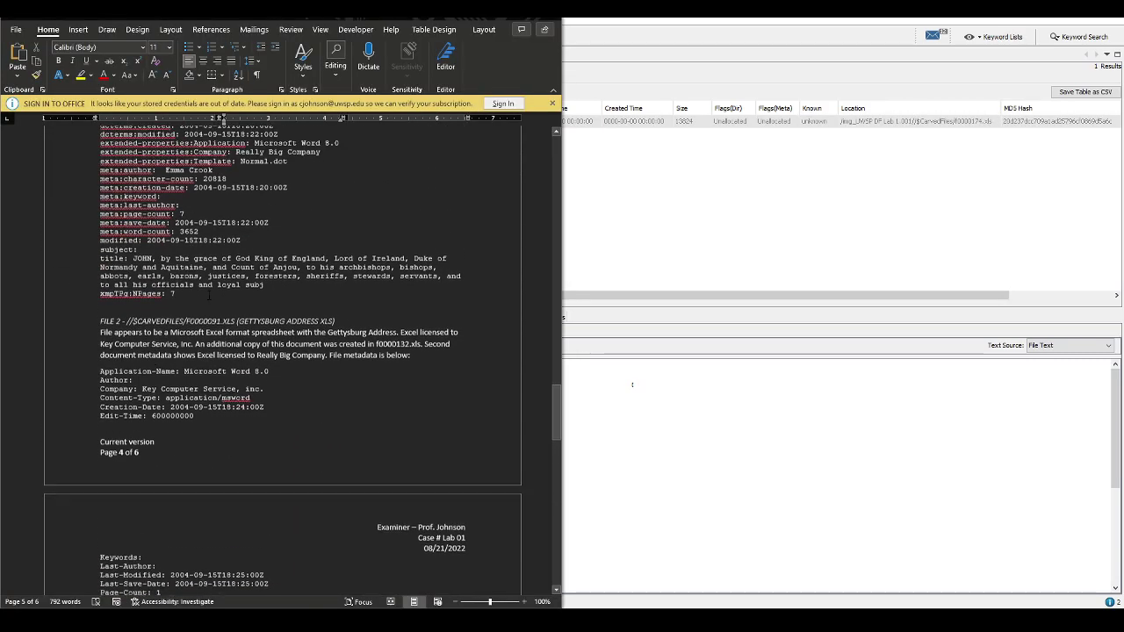
Change the Examination of Files count from 9 to 4 and delete '5 others'
{"action": "scroll", "coordinate": [208, 295], "scroll_direction": "up", "scroll_amount": 15}
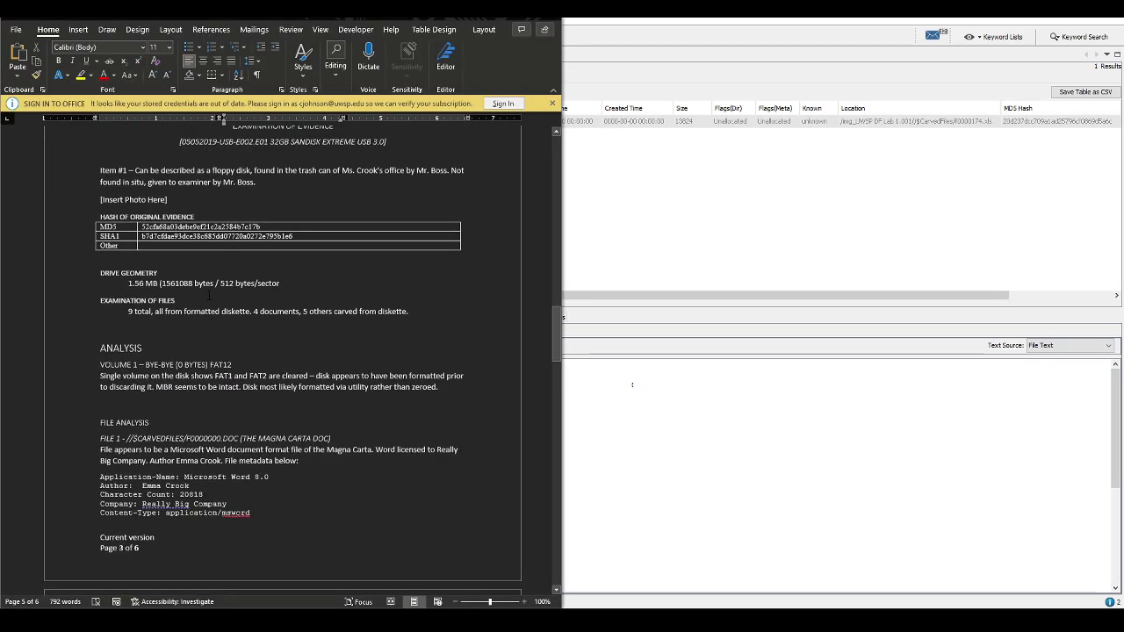
{"action": "left_click", "coordinate": [175, 351]}
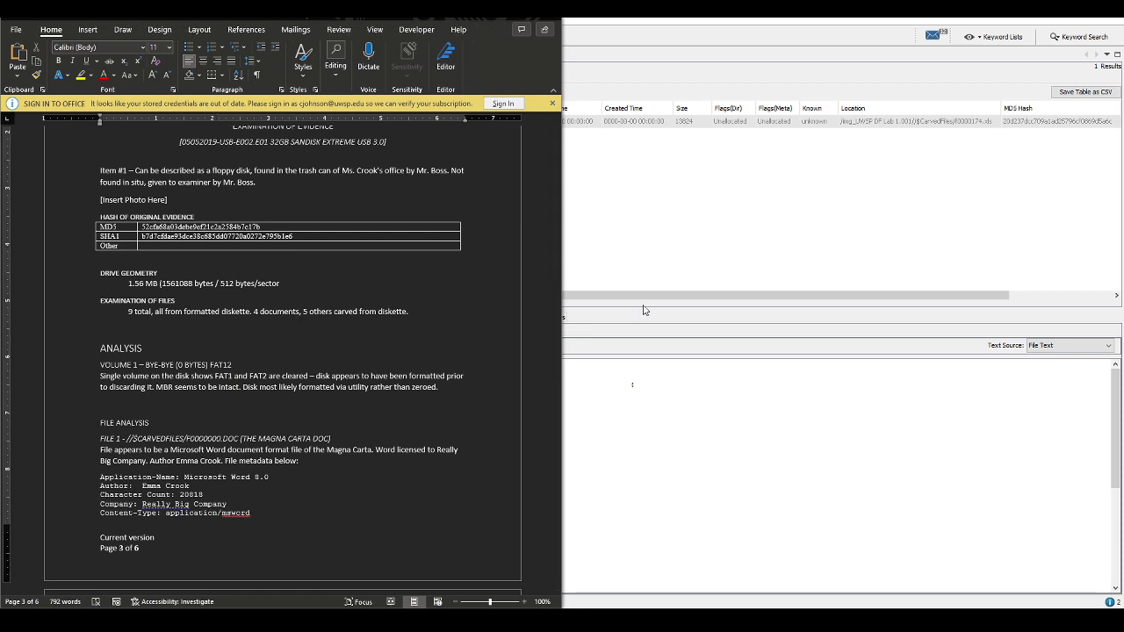
{"action": "key", "text": "Delete"}
{"action": "key", "text": "Delete"}
{"action": "key", "text": "Delete"}
{"action": "key", "text": "Delete"}
{"action": "key", "text": "Delete"}
{"action": "key", "text": "Delete"}
{"action": "key", "text": "Delete"}
{"action": "key", "text": "Delete"}
{"action": "key", "text": "Delete"}
{"action": "key", "text": "Delete"}
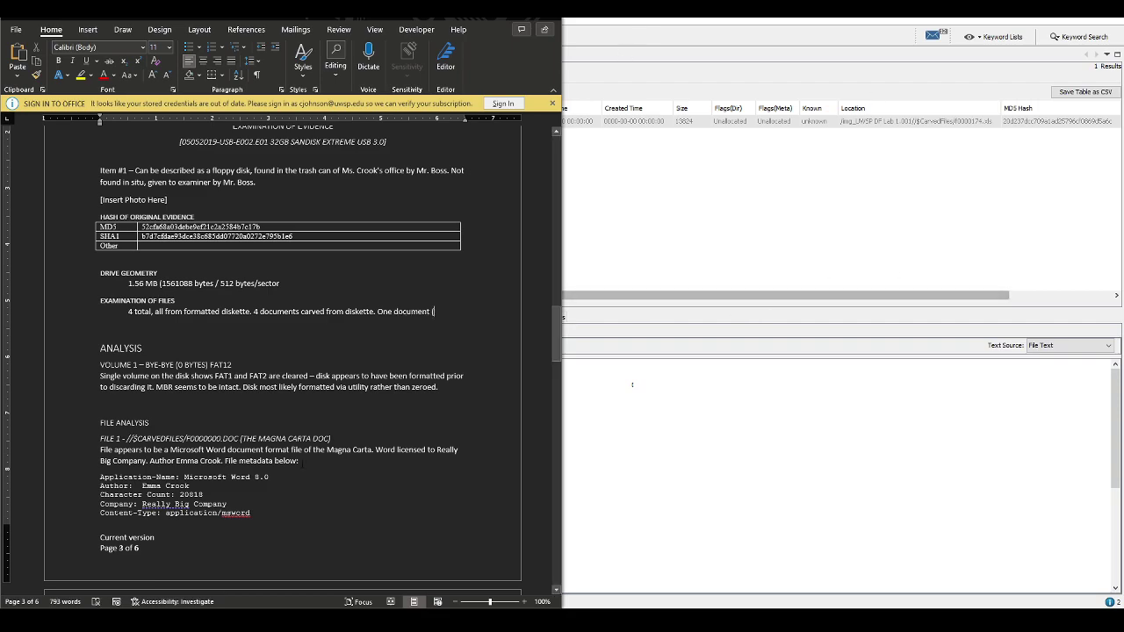
{"action": "scroll", "coordinate": [298, 467], "scroll_direction": "down", "scroll_amount": 7}
{"action": "scroll", "coordinate": [297, 467], "scroll_direction": "down", "scroll_amount": 20}
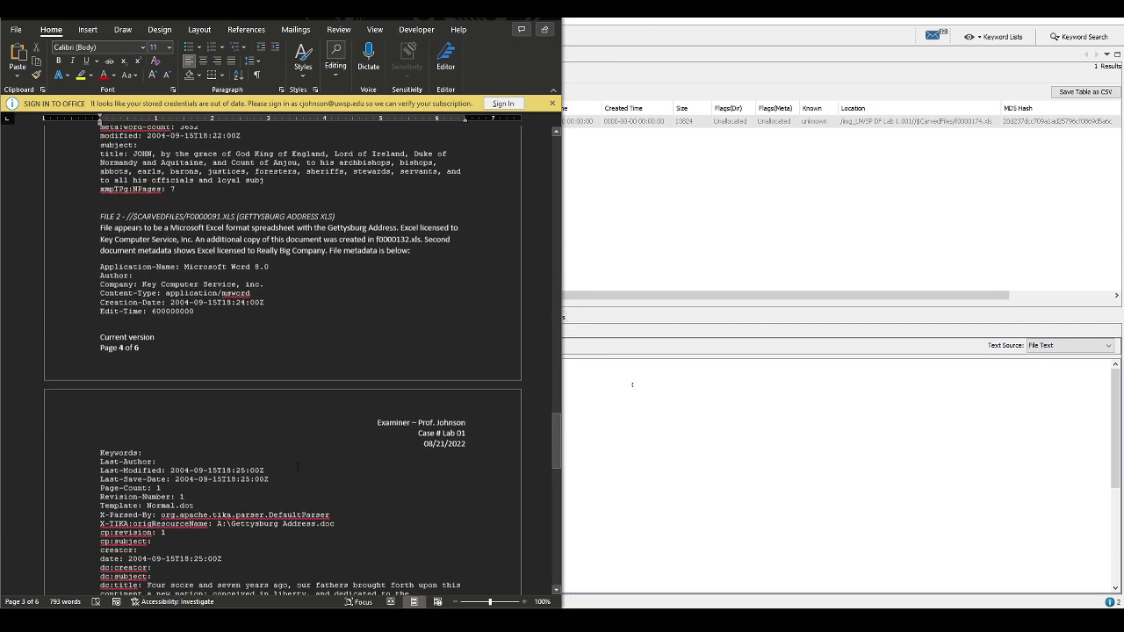
{"action": "scroll", "coordinate": [303, 460], "scroll_direction": "down", "scroll_amount": 1}
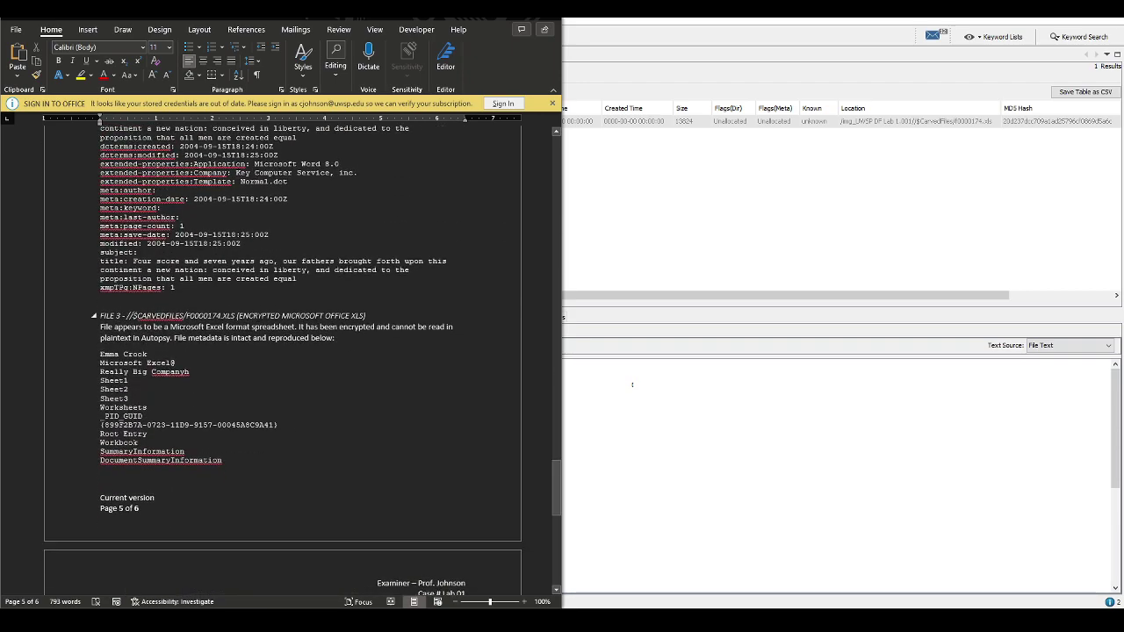
{"action": "left_click_drag", "start_coordinate": [235, 315], "coordinate": [126, 316]}
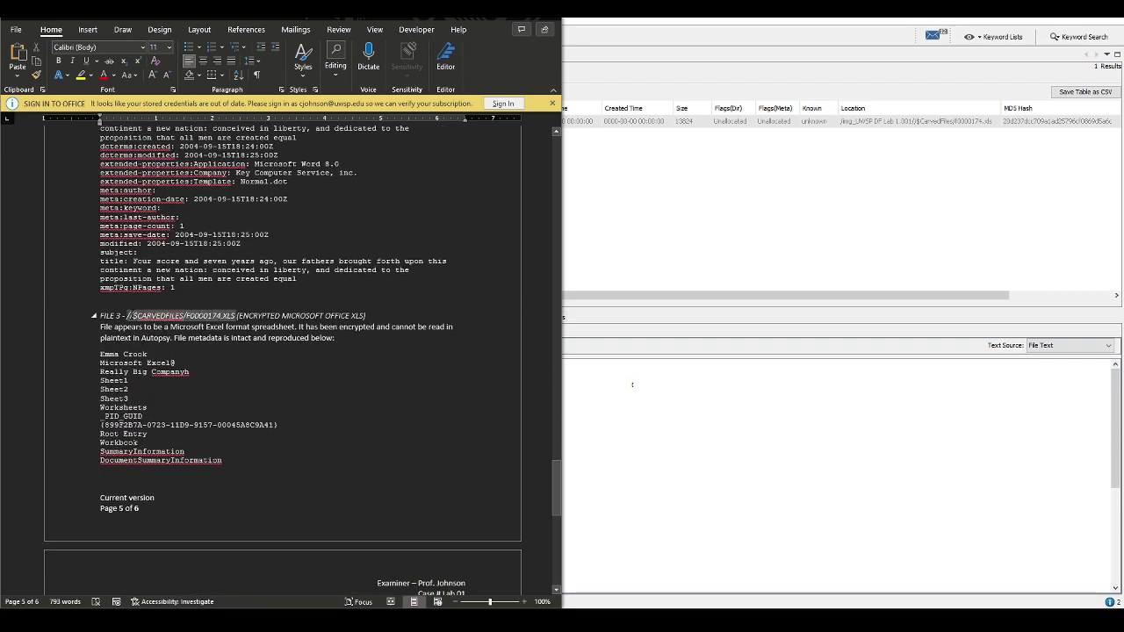
{"action": "scroll", "coordinate": [145, 322], "scroll_direction": "up", "scroll_amount": 2}
{"action": "scroll", "coordinate": [283, 352], "scroll_direction": "up", "scroll_amount": 15}
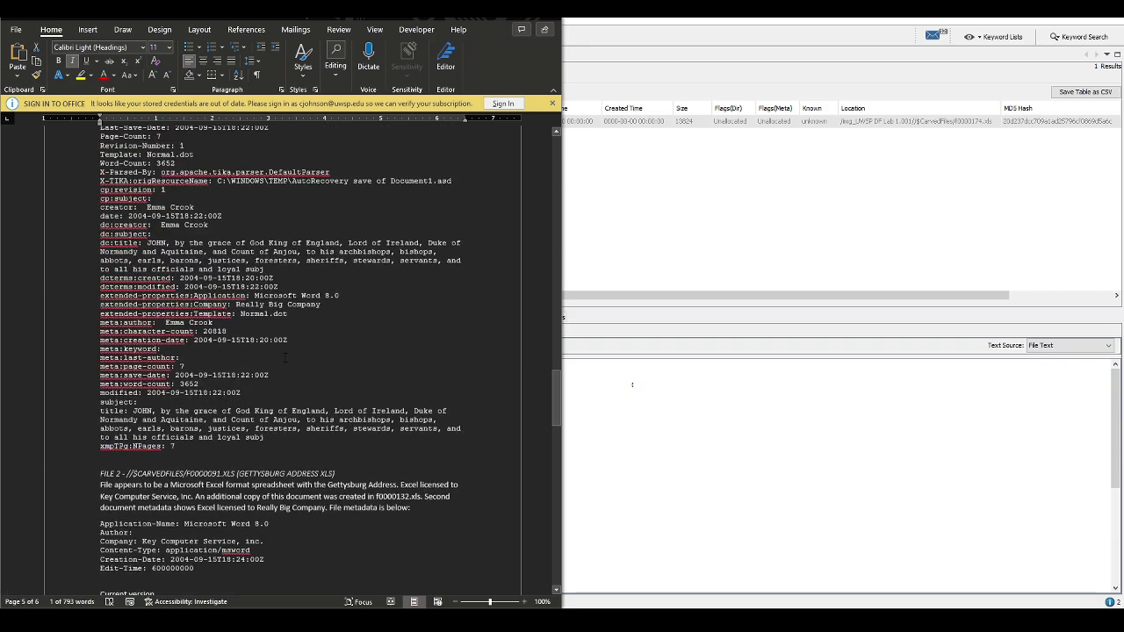
{"action": "scroll", "coordinate": [283, 361], "scroll_direction": "up", "scroll_amount": 3}
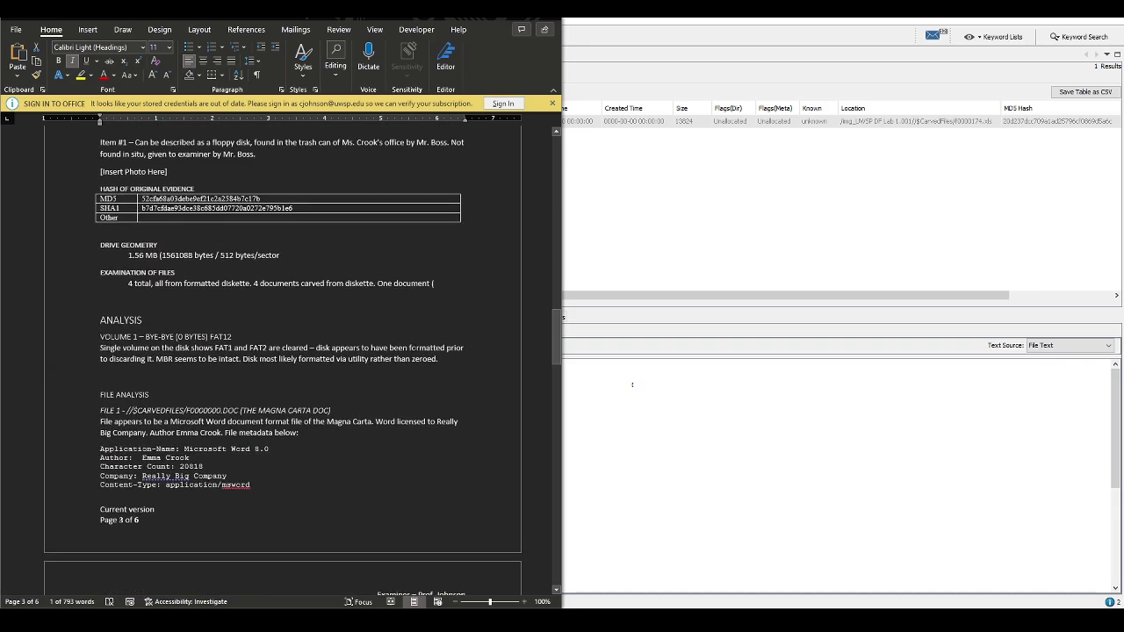
Paste the //$CARVEDFILES/F0000174.XLS path and add 'encrypted – extracted and cracked'
{"action": "left_click", "coordinate": [450, 310]}
{"action": "right_click", "coordinate": [451, 310]}
{"action": "left_click", "coordinate": [542, 362]}
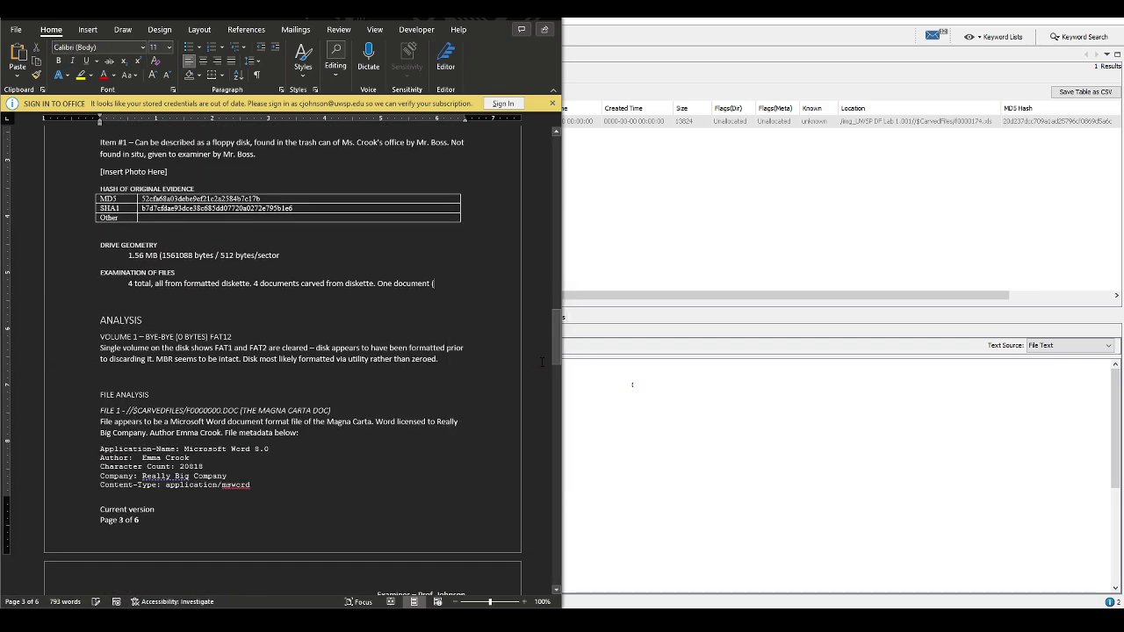
{"action": "type", "text": "//$CARVEDFILES/F0000174.XLS"}
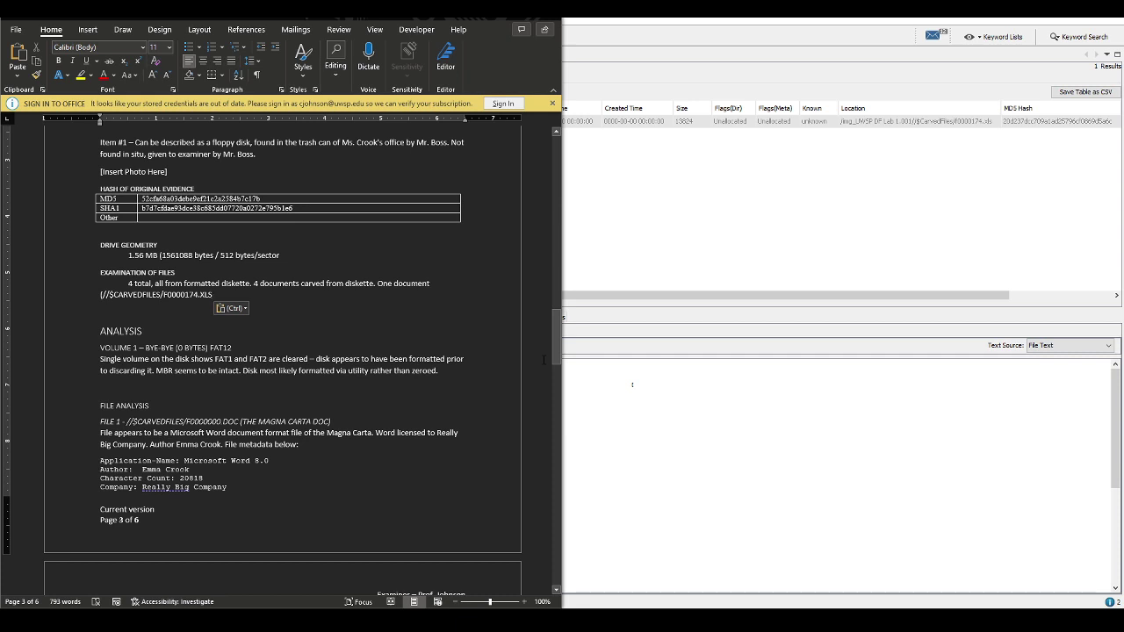
{"action": "type", "text": ") er"}
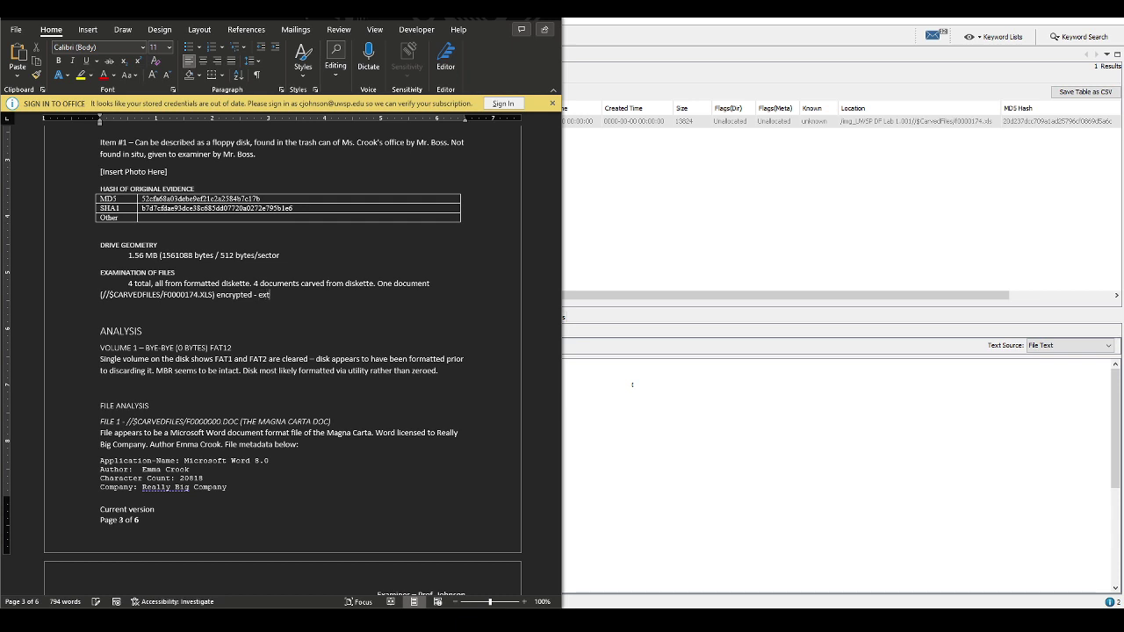
{"action": "type", "text": "cted and cracked."}
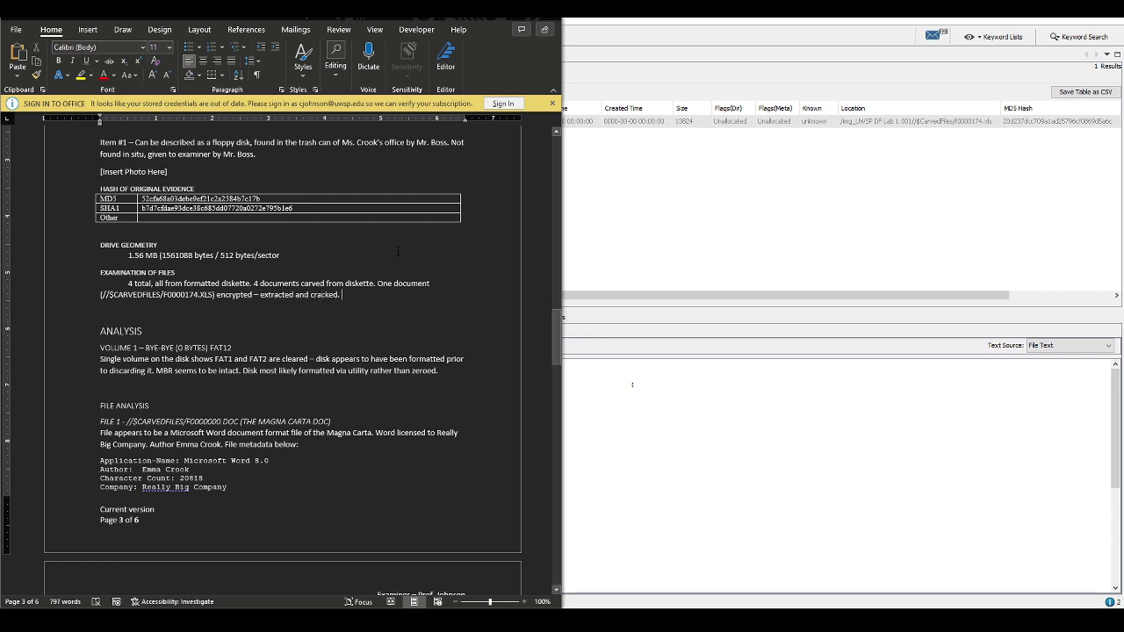
Add a third row to the Timeline table and begin its 2004/09/15 timestamp
{"action": "scroll", "coordinate": [361, 351], "scroll_direction": "down", "scroll_amount": 8}
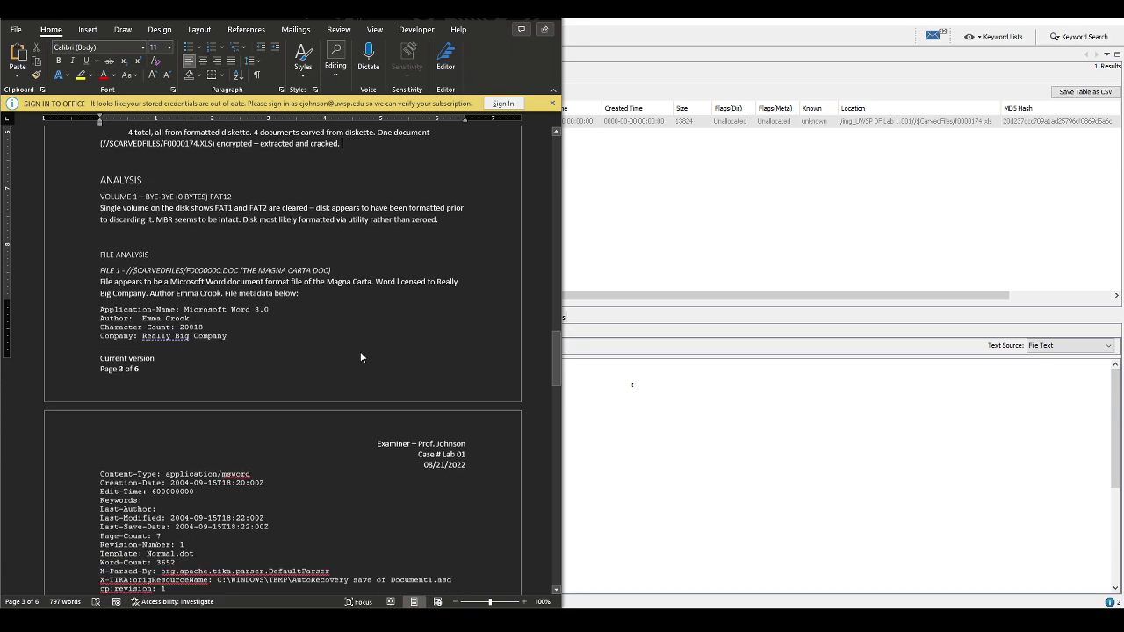
{"action": "scroll", "coordinate": [360, 352], "scroll_direction": "down", "scroll_amount": 18}
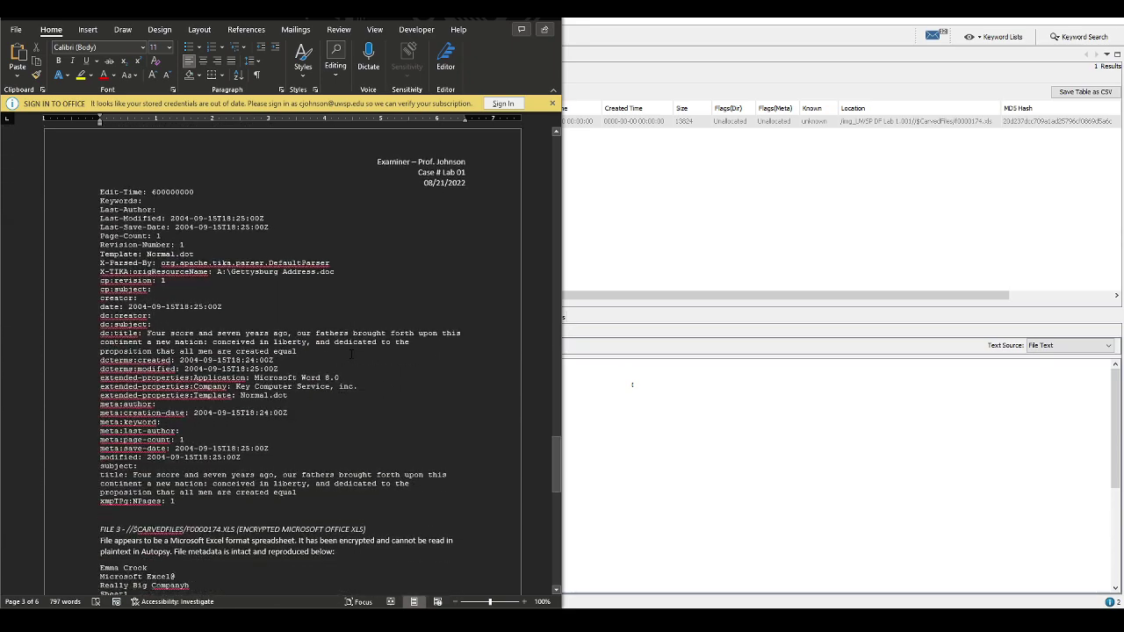
{"action": "scroll", "coordinate": [356, 375], "scroll_direction": "down", "scroll_amount": 6}
{"action": "scroll", "coordinate": [356, 375], "scroll_direction": "up", "scroll_amount": 3}
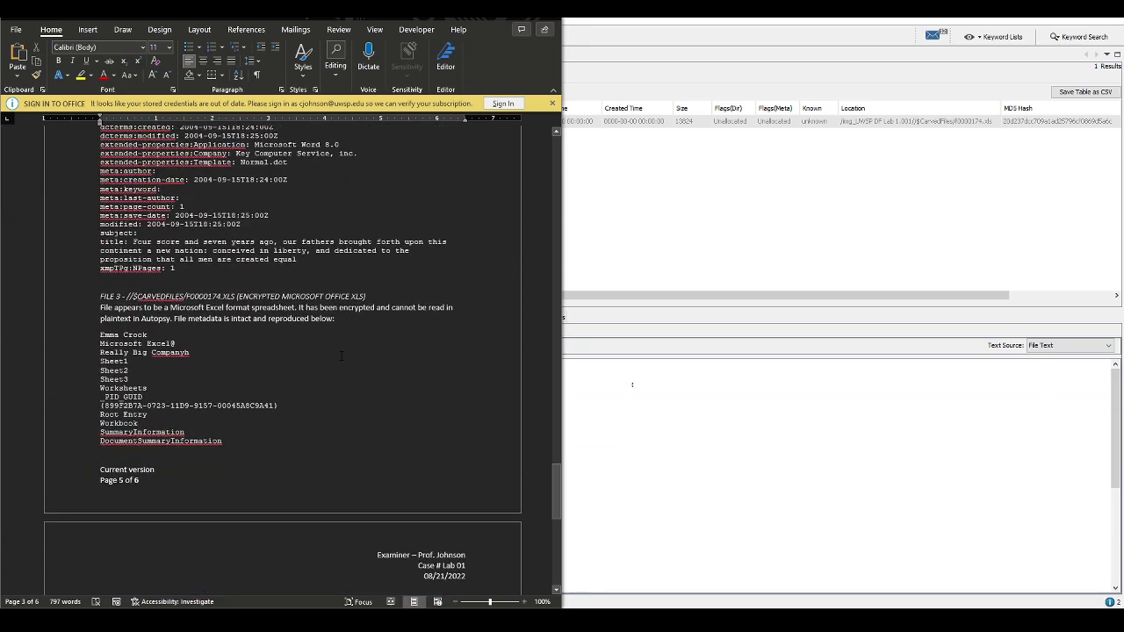
{"action": "scroll", "coordinate": [356, 375], "scroll_direction": "down", "scroll_amount": 2}
{"action": "scroll", "coordinate": [356, 375], "scroll_direction": "down", "scroll_amount": 2}
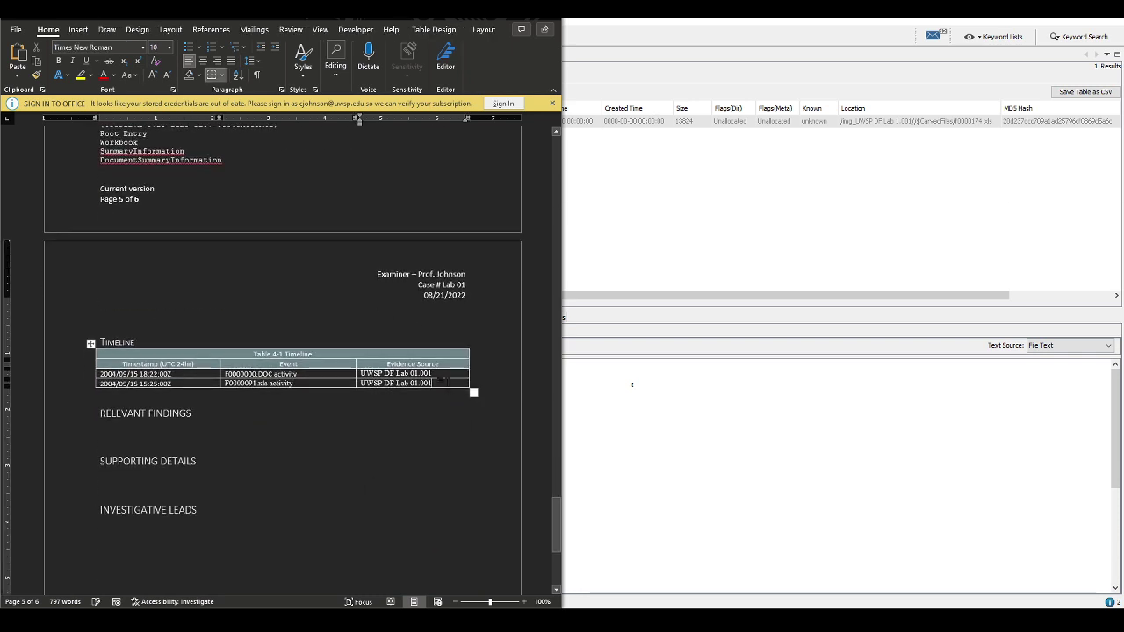
{"action": "right_click", "coordinate": [444, 383]}
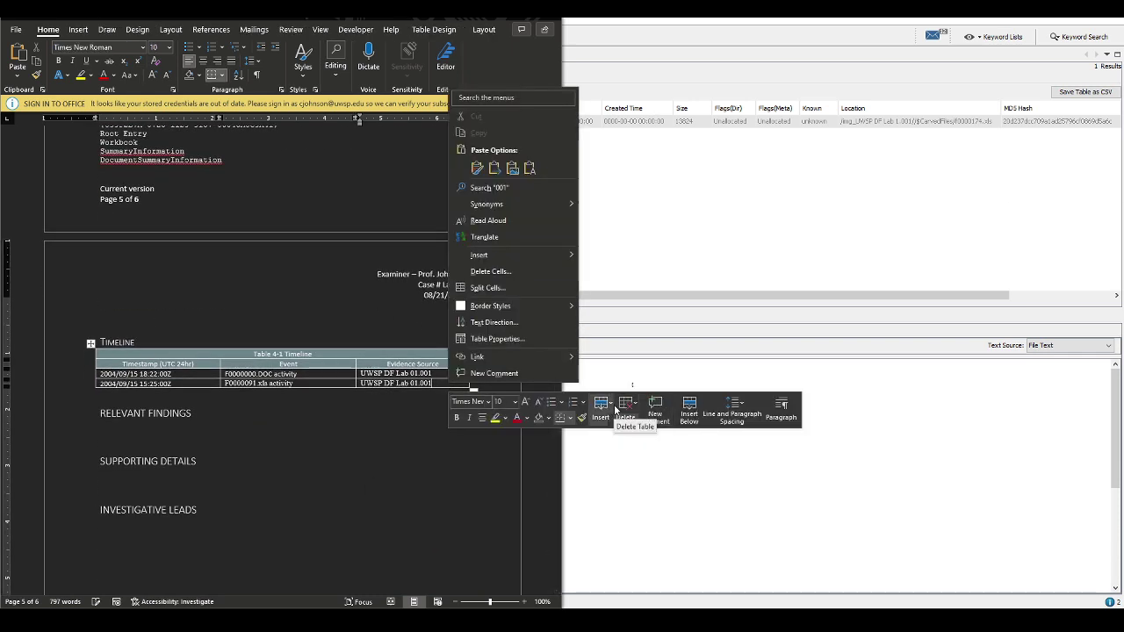
{"action": "left_click", "coordinate": [613, 406]}
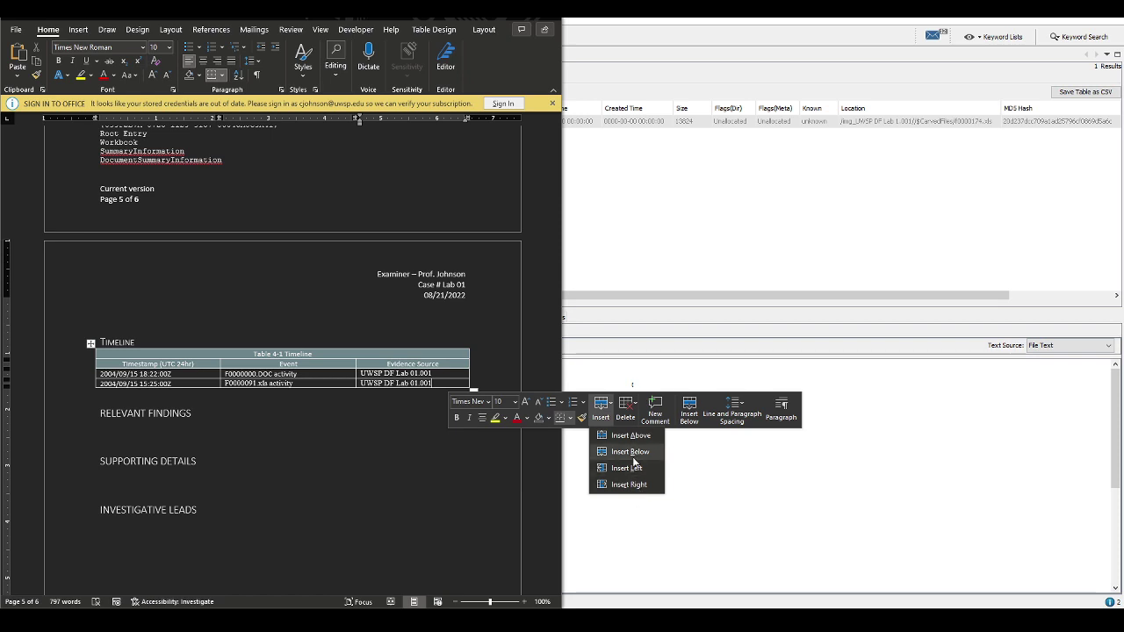
{"action": "left_click", "coordinate": [641, 452]}
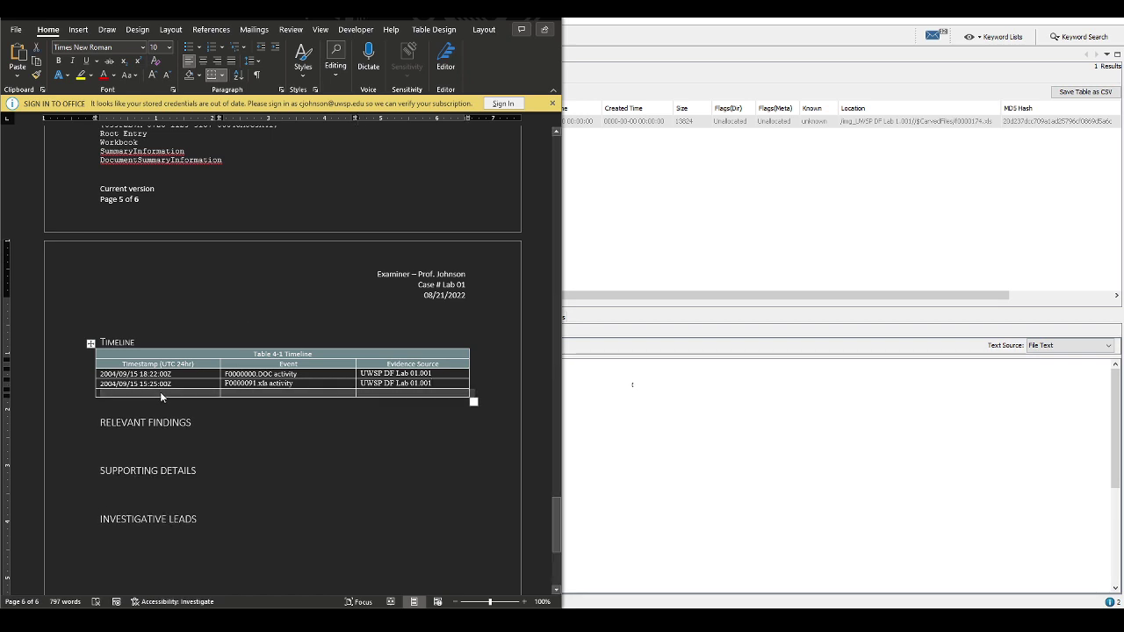
{"action": "left_click", "coordinate": [323, 418]}
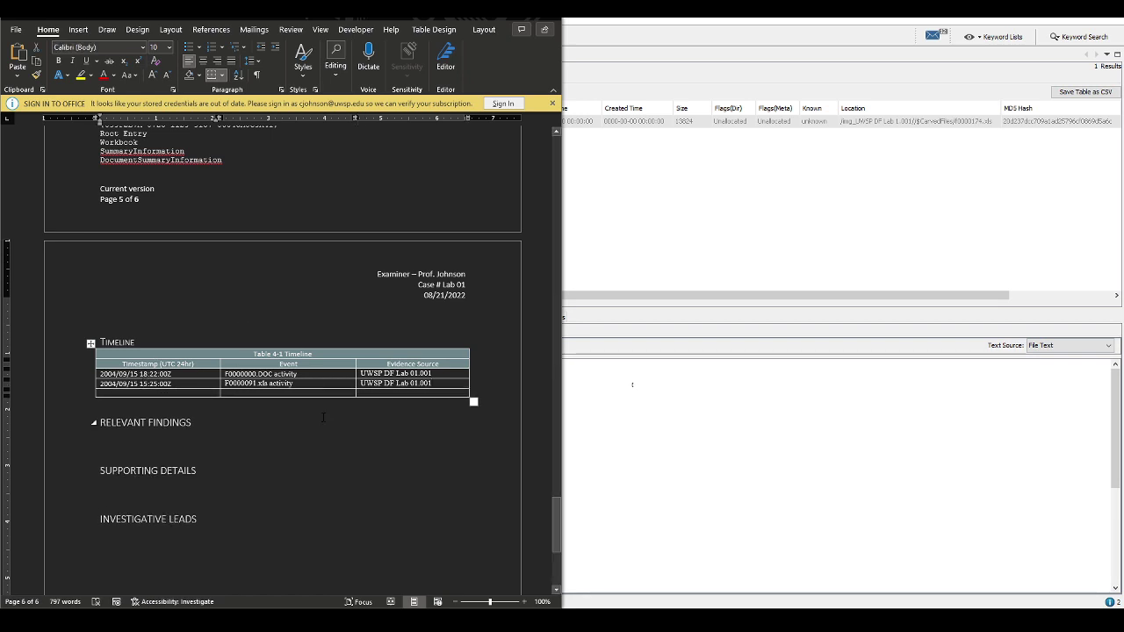
{"action": "left_click", "coordinate": [198, 394]}
{"action": "left_click", "coordinate": [146, 395]}
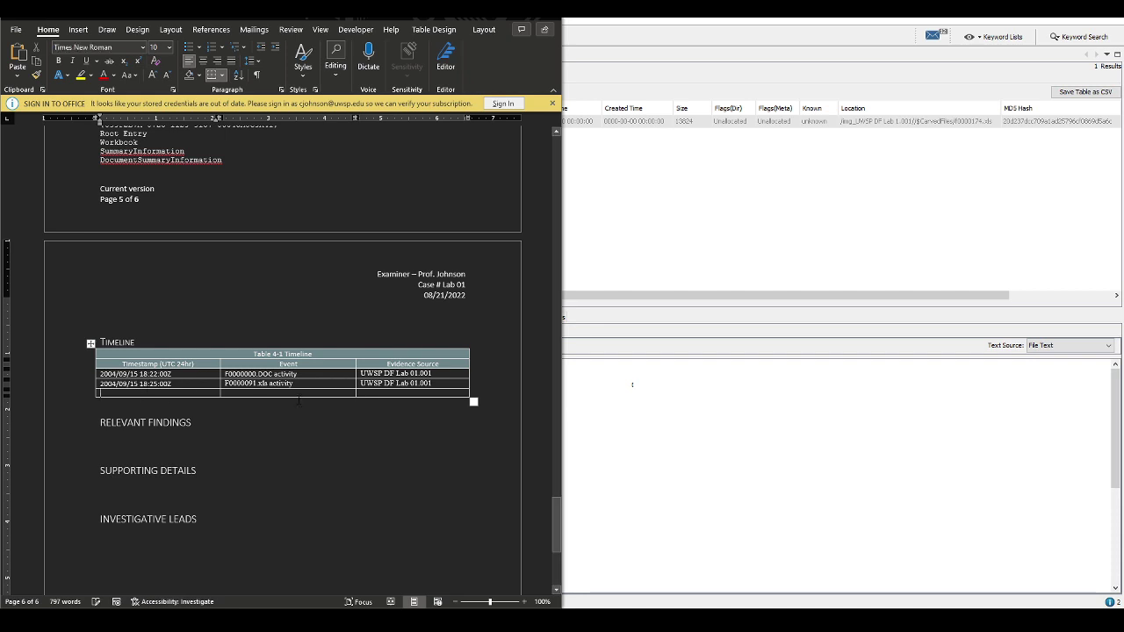
{"action": "type", "text": "2004/09/15 18:"}
Set the Timeline table's font to Calibri and complete the timestamp as 18:28
{"action": "left_click", "coordinate": [90, 343]}
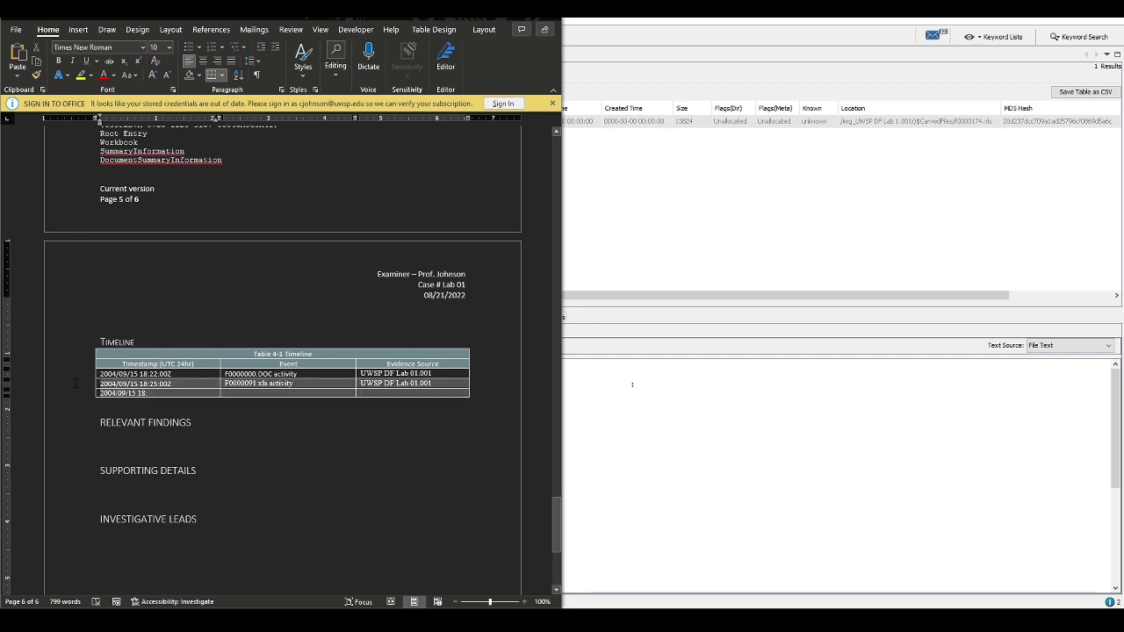
{"action": "left_click", "coordinate": [143, 49]}
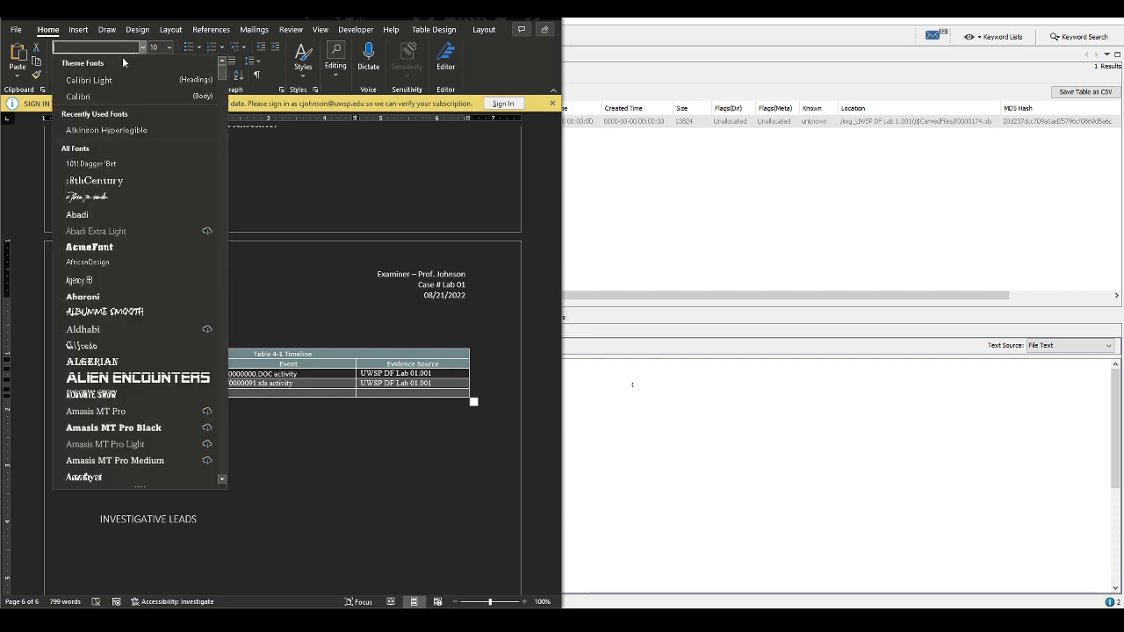
{"action": "left_click", "coordinate": [93, 97]}
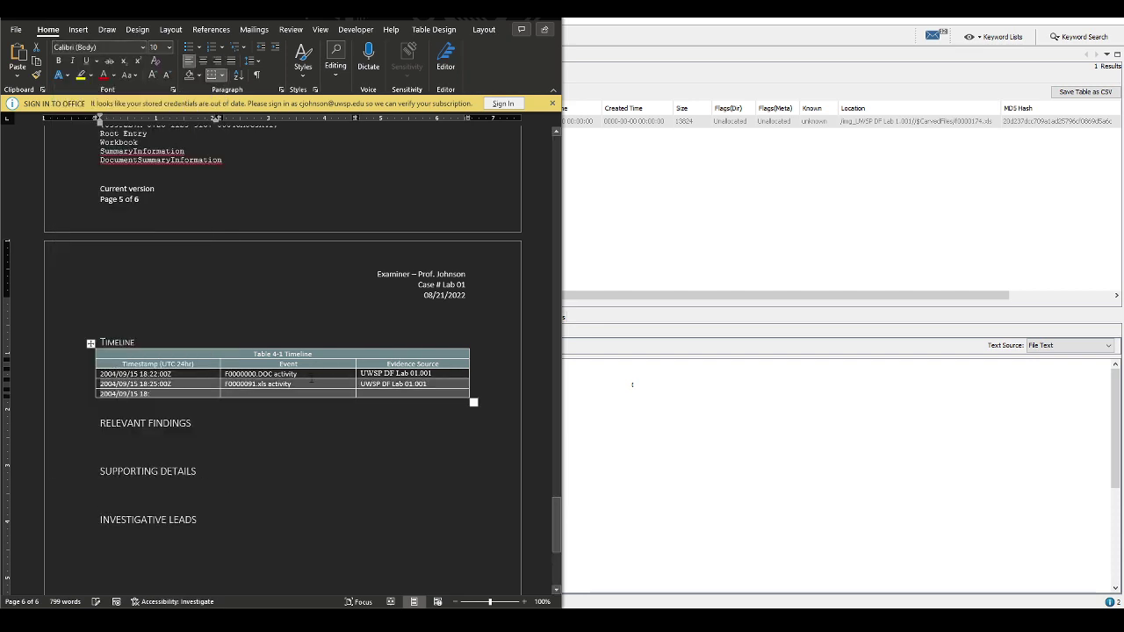
{"action": "left_click", "coordinate": [149, 396]}
{"action": "type", "text": ":28:07Z"}
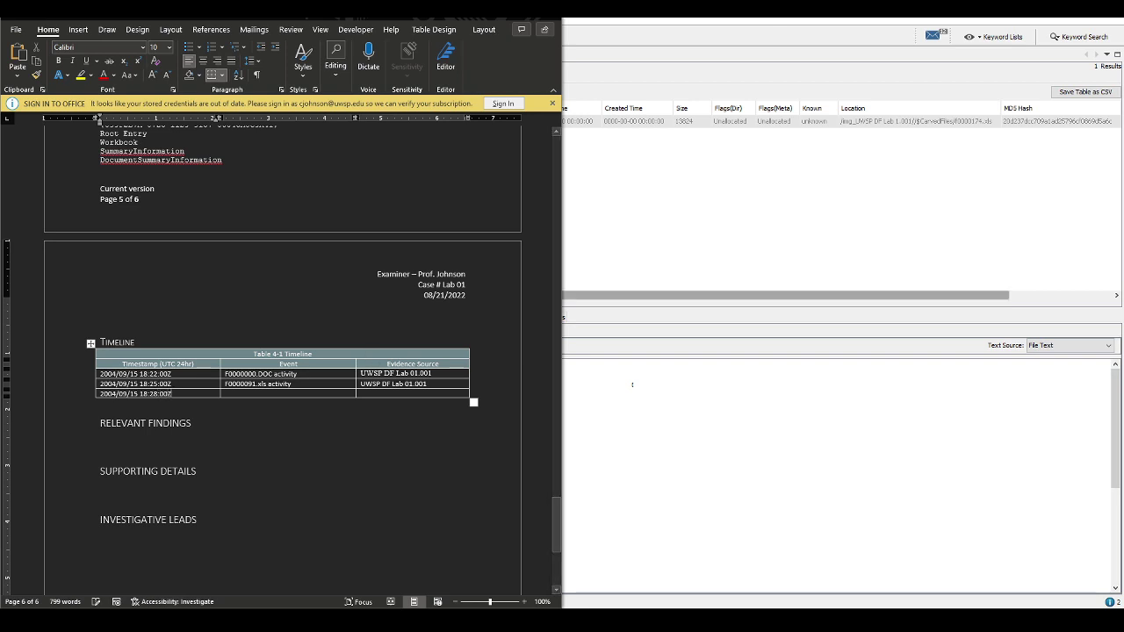
{"action": "key", "text": "alt+Tab"}
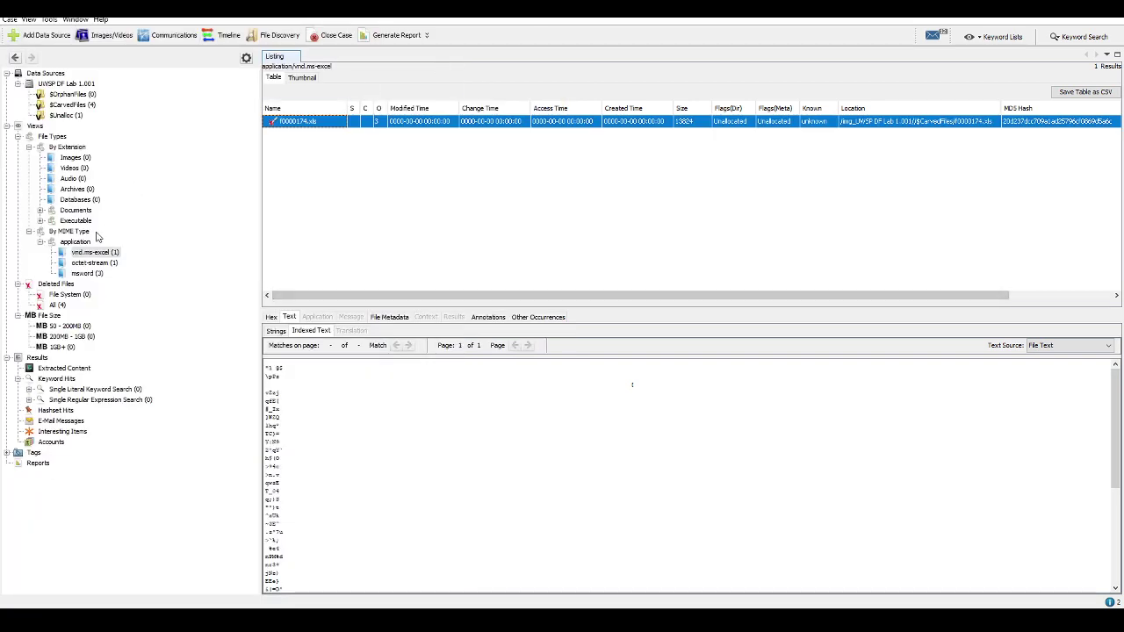
Compare the indexed text and metadata of msword files f0000091.xls and f0000132.xls
{"action": "left_click", "coordinate": [87, 273]}
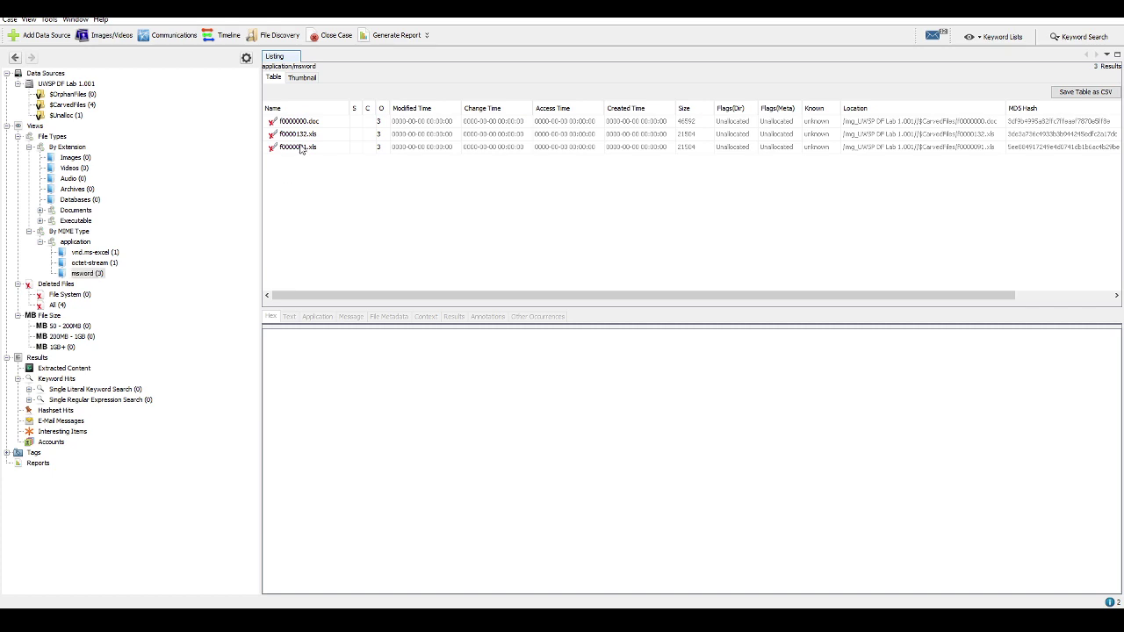
{"action": "left_click", "coordinate": [303, 147]}
{"action": "scroll", "coordinate": [531, 419], "scroll_direction": "down", "scroll_amount": 3}
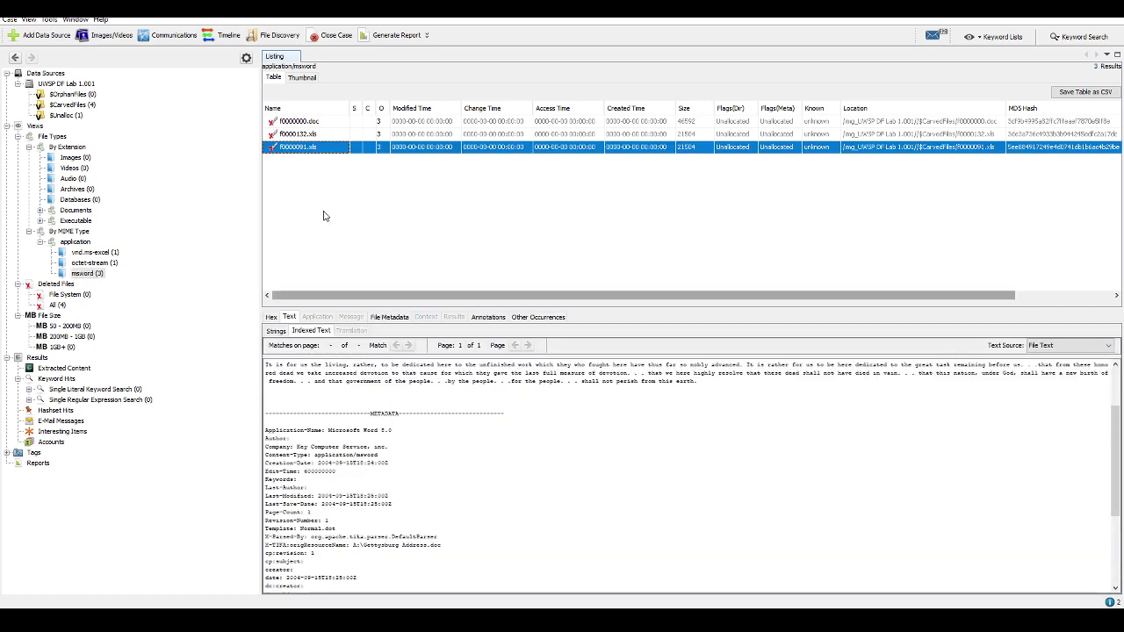
{"action": "left_click", "coordinate": [304, 136]}
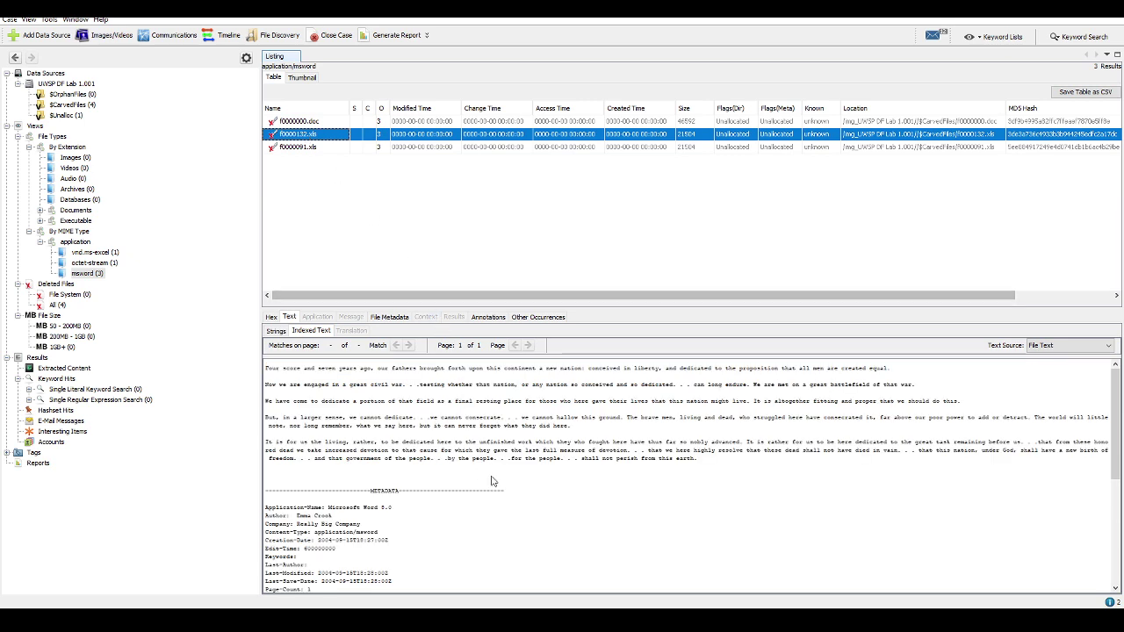
{"action": "scroll", "coordinate": [492, 481], "scroll_direction": "down", "scroll_amount": 3}
{"action": "left_click", "coordinate": [299, 147]}
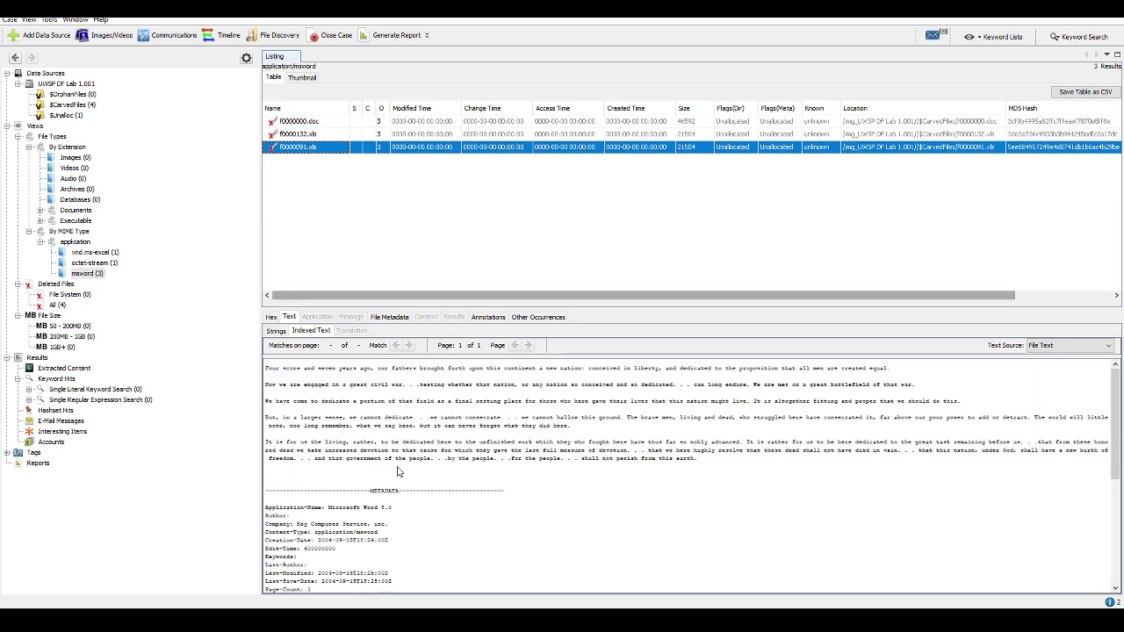
{"action": "scroll", "coordinate": [389, 545], "scroll_direction": "down", "scroll_amount": 3}
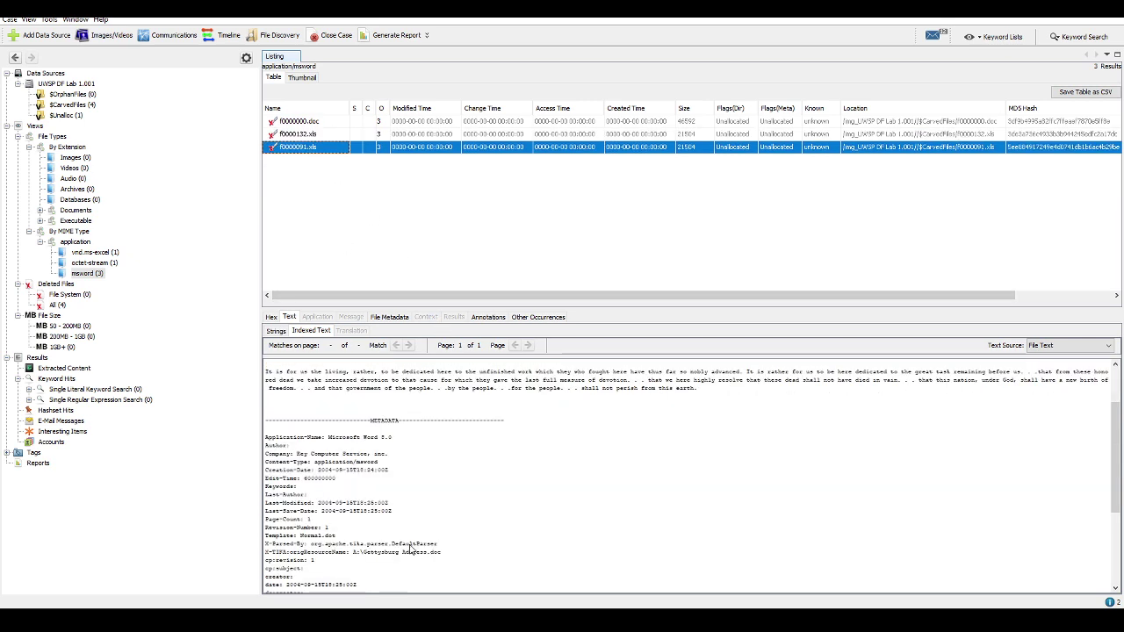
{"action": "key", "text": "Up"}
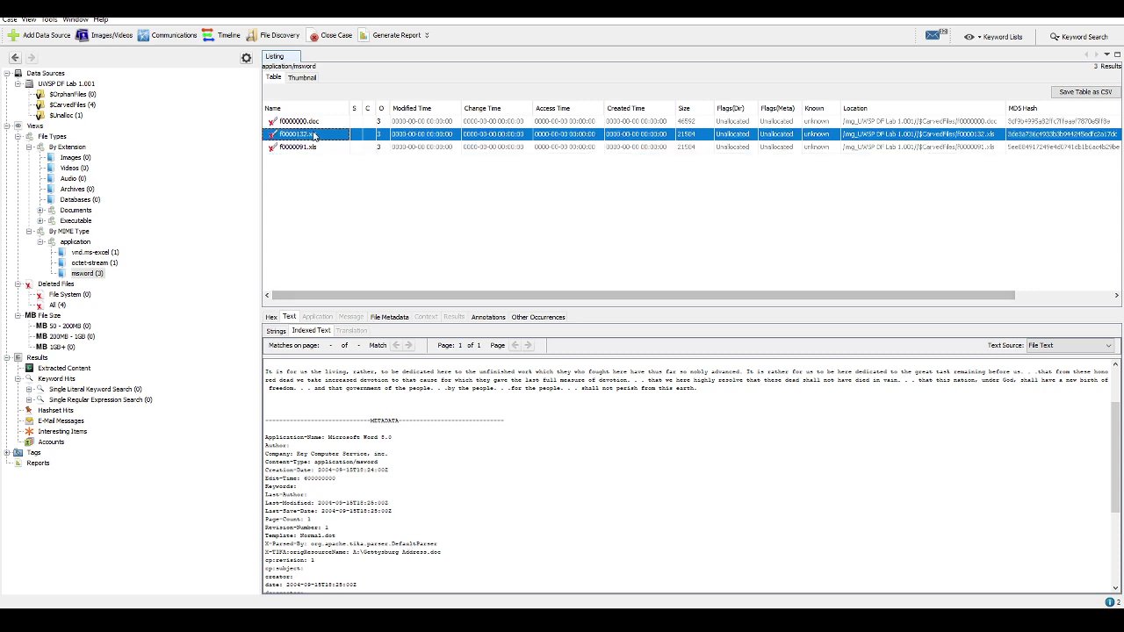
{"action": "key", "text": "alt+Tab"}
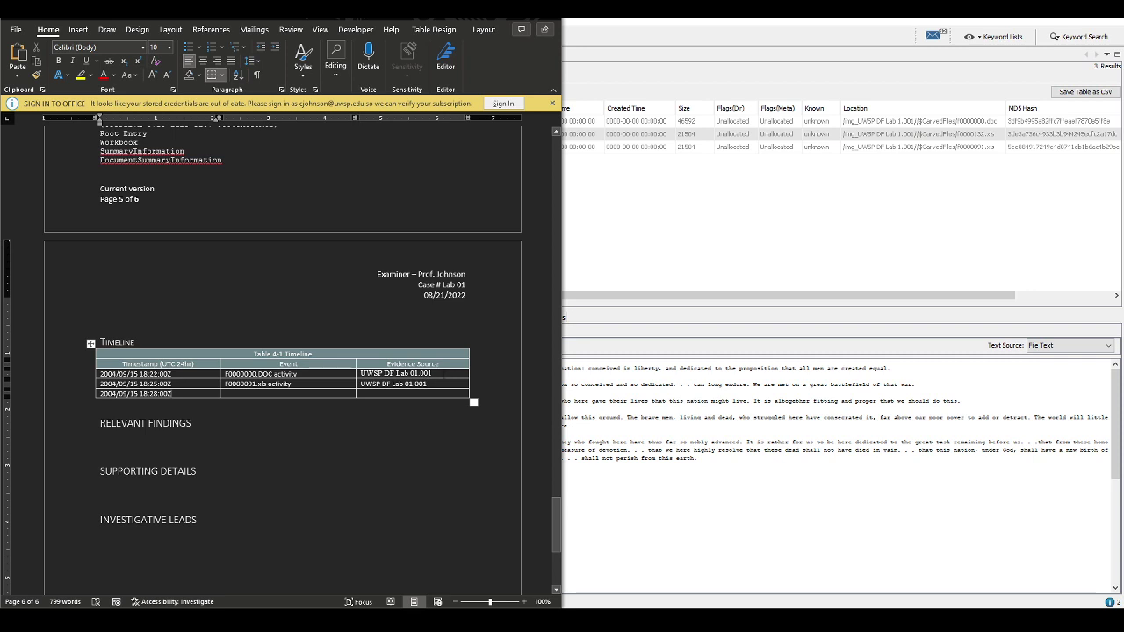
Insert a Timeline row with the 18:25:00Z timestamp and F0000091.xls activity event copied in
{"action": "left_click", "coordinate": [435, 373]}
{"action": "right_click", "coordinate": [434, 374]}
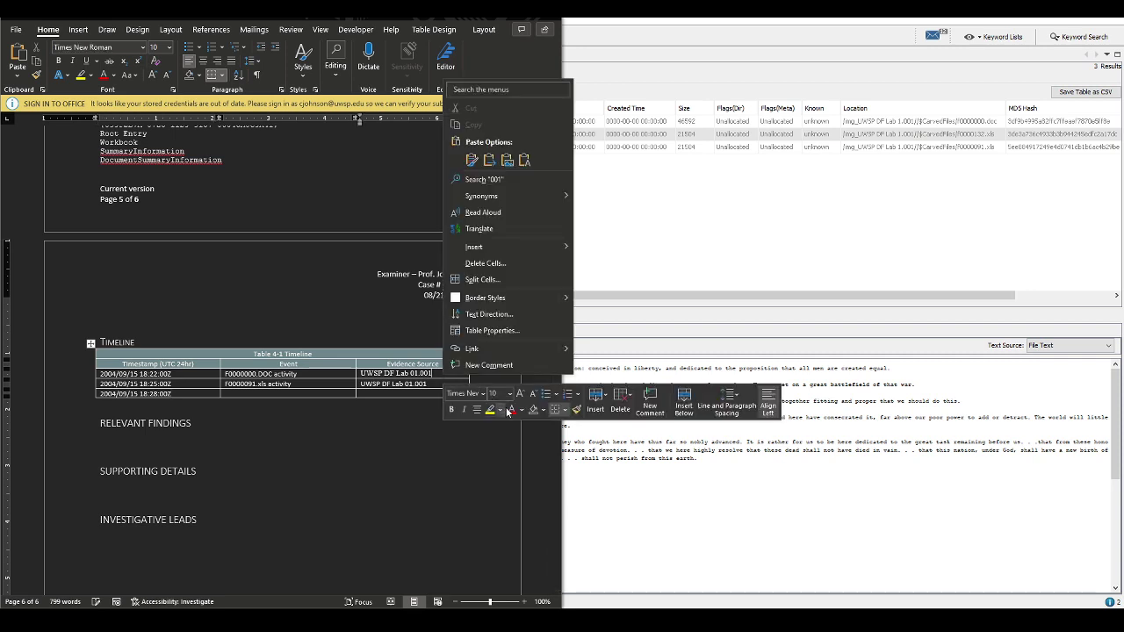
{"action": "left_click", "coordinate": [595, 404]}
{"action": "left_click", "coordinate": [620, 443]}
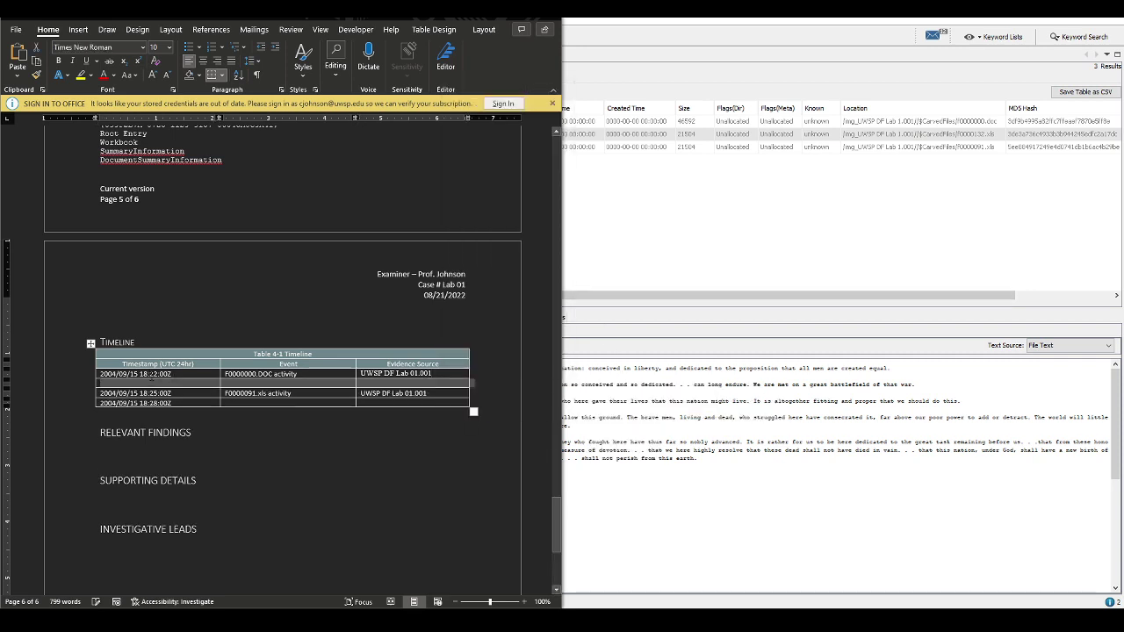
{"action": "left_click", "coordinate": [149, 384]}
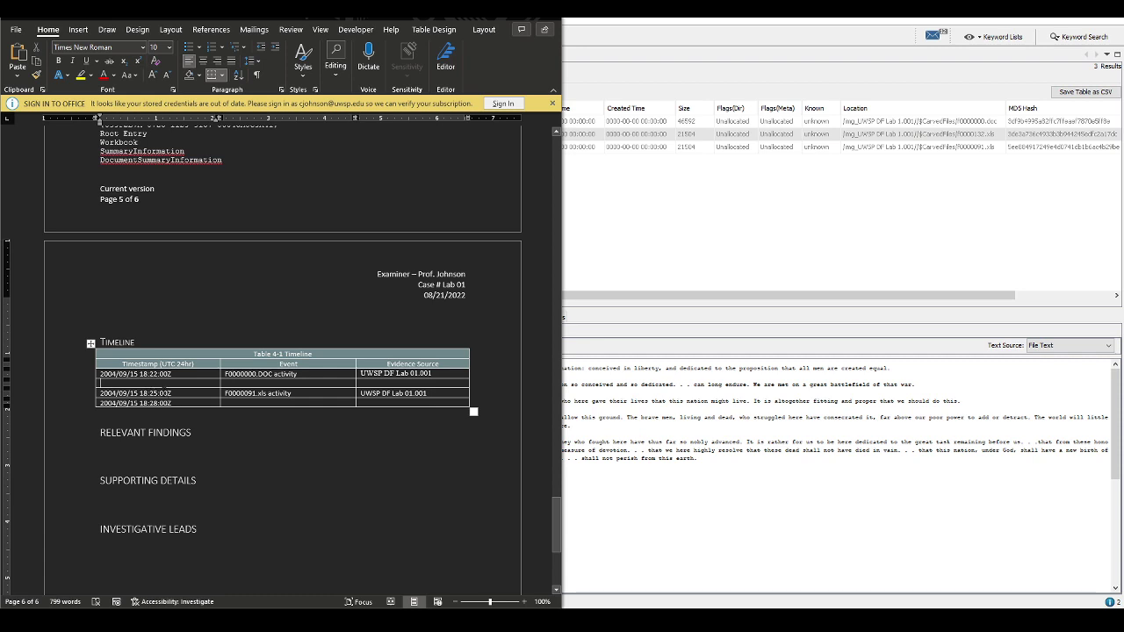
{"action": "triple_click", "coordinate": [182, 393]}
{"action": "key", "text": "ctrl+c"}
{"action": "left_click", "coordinate": [137, 384]}
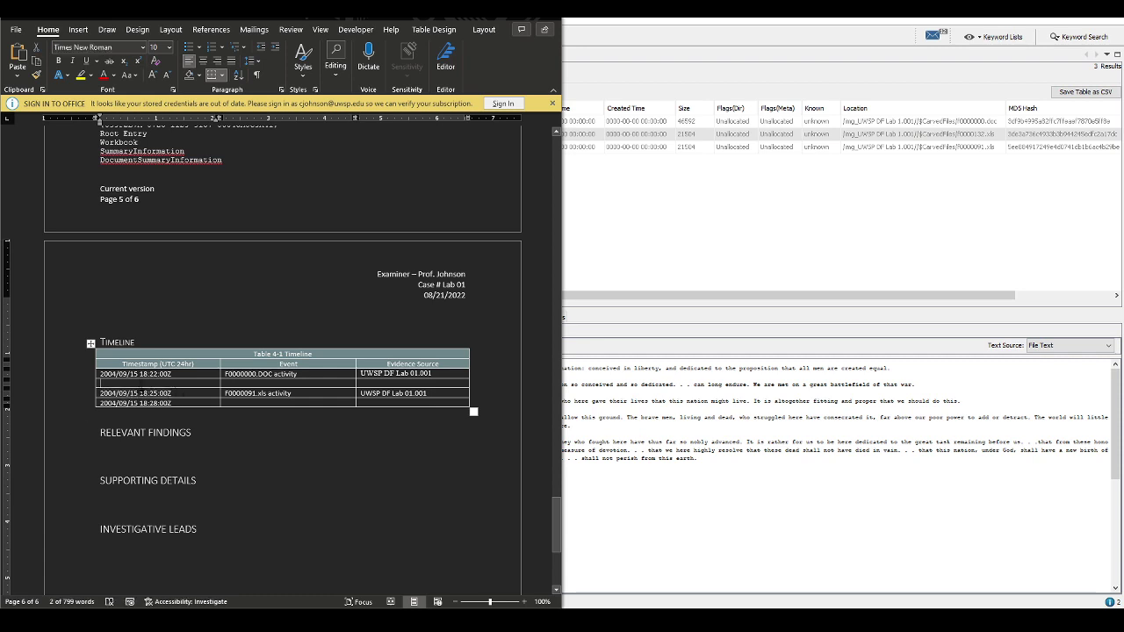
{"action": "key", "text": "ctrl+v"}
{"action": "left_click", "coordinate": [300, 396]}
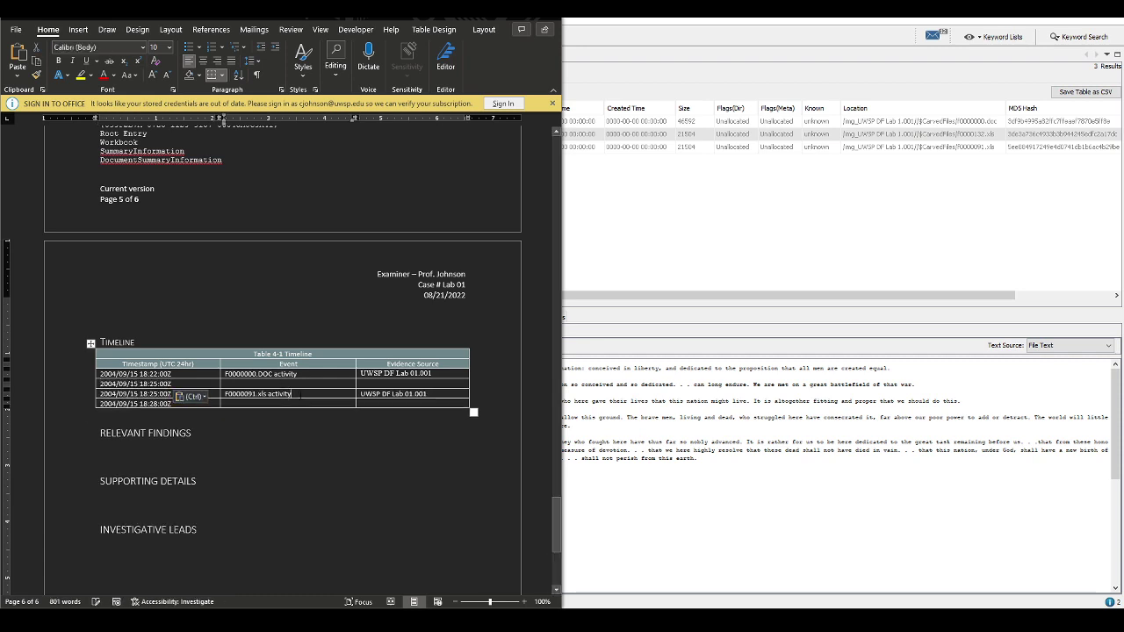
{"action": "triple_click", "coordinate": [301, 395]}
{"action": "key", "text": "ctrl+c"}
{"action": "left_click", "coordinate": [299, 384]}
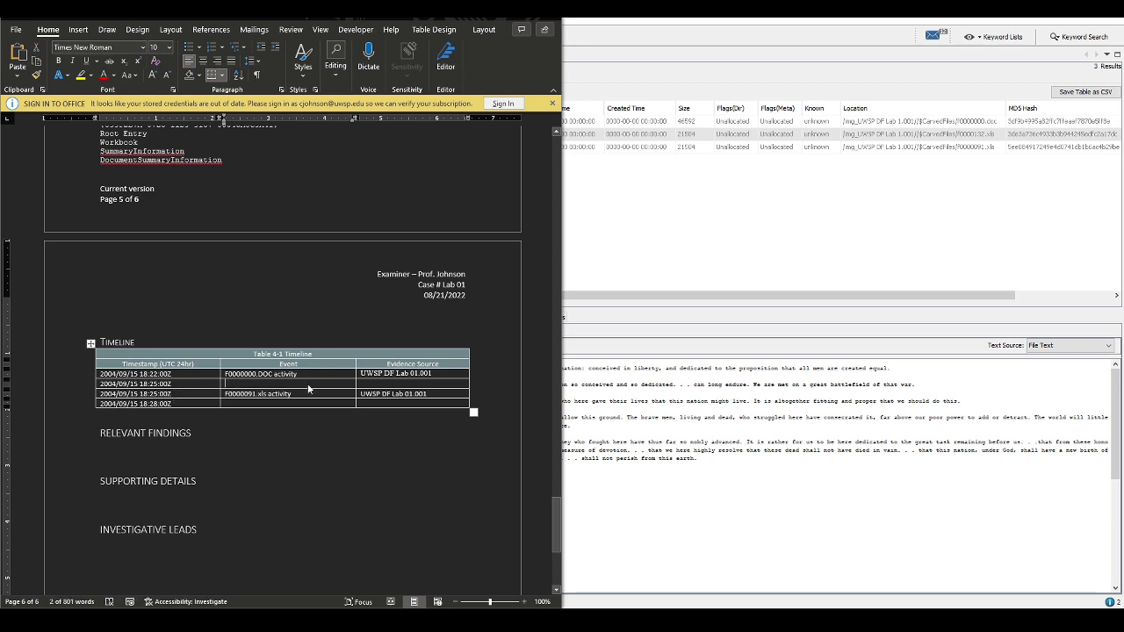
{"action": "key", "text": "ctrl+v"}
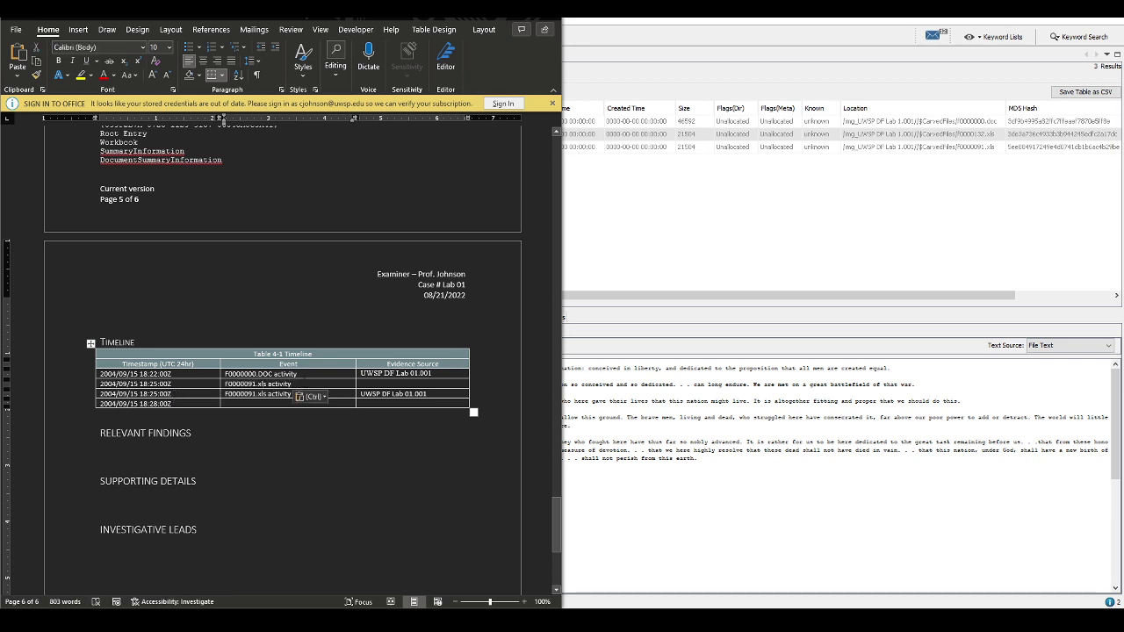
Change the two 18:25:00Z F0000091.xls events to 'created' and 'modified'
{"action": "key", "text": "BackSpace"}
{"action": "key", "text": "BackSpace"}
{"action": "key", "text": "BackSpace"}
{"action": "key", "text": "BackSpace"}
{"action": "key", "text": "BackSpace"}
{"action": "type", "text": "c"}
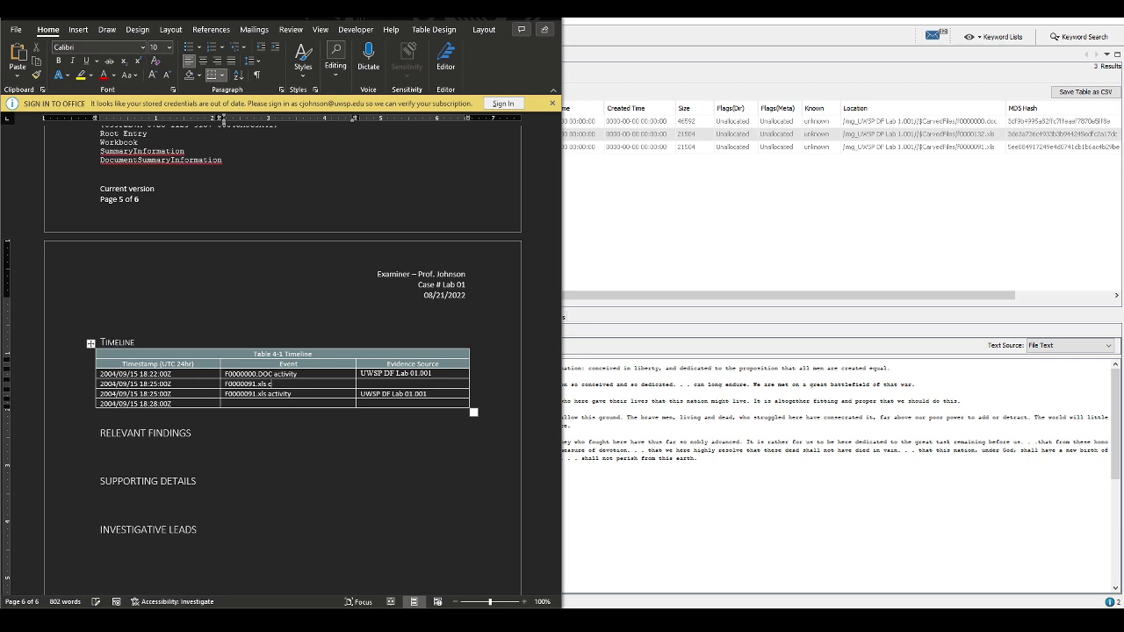
{"action": "type", "text": "reated"}
{"action": "left_click", "coordinate": [292, 393]}
{"action": "key", "text": "BackSpace"}
{"action": "key", "text": "BackSpace"}
{"action": "key", "text": "BackSpace"}
{"action": "key", "text": "BackSpace"}
{"action": "key", "text": "BackSpace"}
{"action": "key", "text": "BackSpace"}
{"action": "key", "text": "BackSpace"}
{"action": "key", "text": "BackSpace"}
{"action": "type", "text": "modifie"}
Add a 2004/09/15 18:17:00Z Timeline row for F0000091.xls activity
{"action": "left_click", "coordinate": [227, 404]}
{"action": "left_click", "coordinate": [458, 394]}
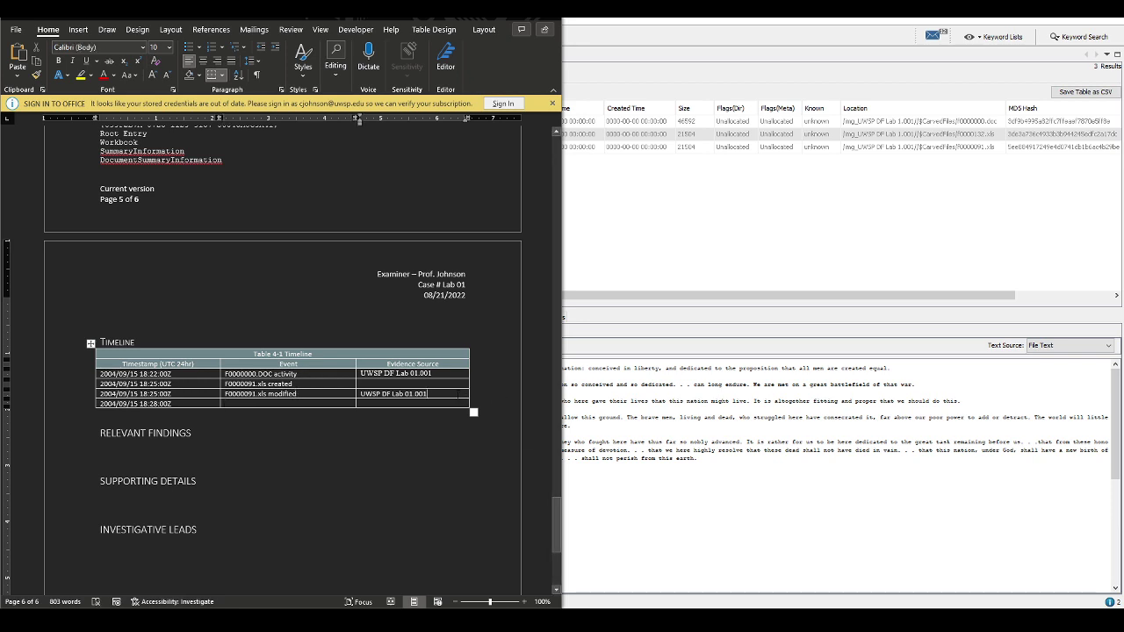
{"action": "right_click", "coordinate": [458, 395]}
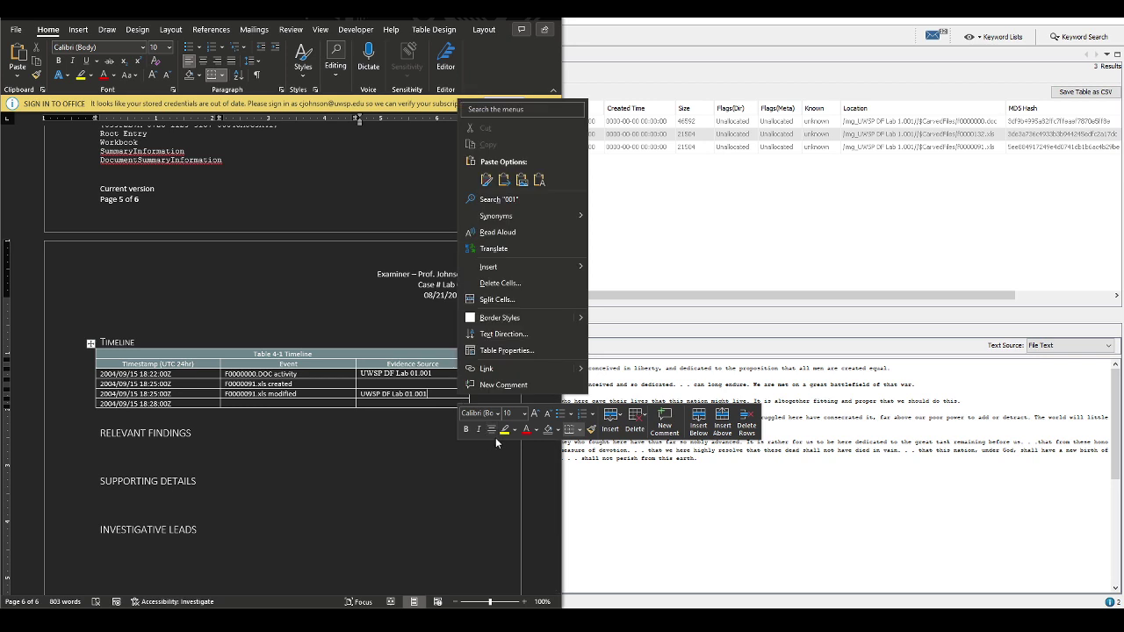
{"action": "left_click", "coordinate": [622, 423]}
{"action": "left_click", "coordinate": [641, 464]}
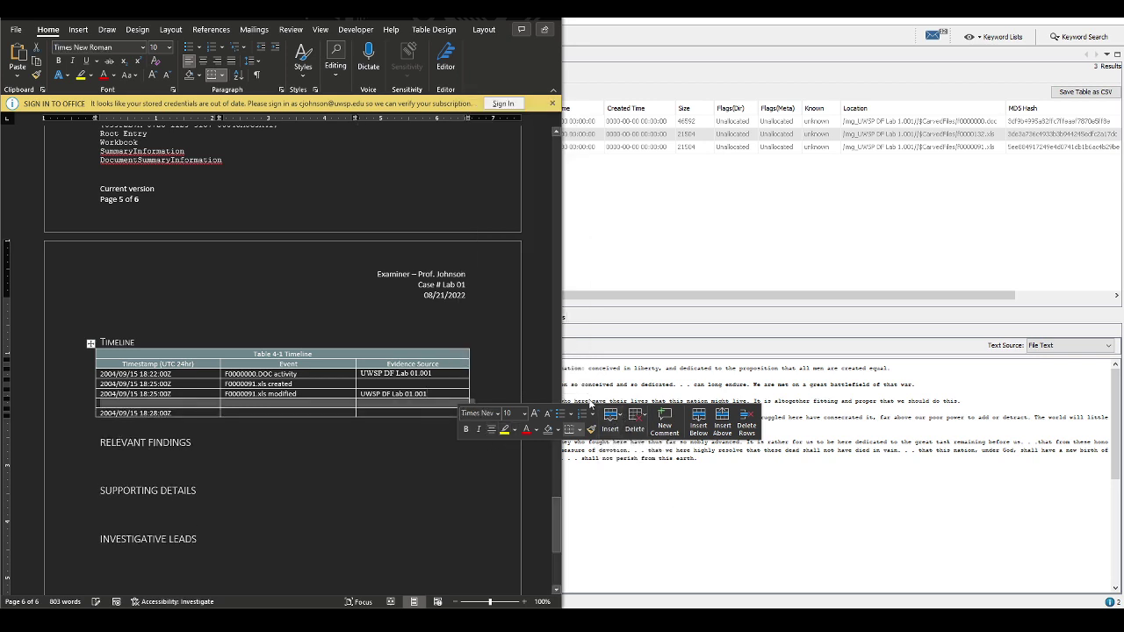
{"action": "left_click", "coordinate": [187, 404]}
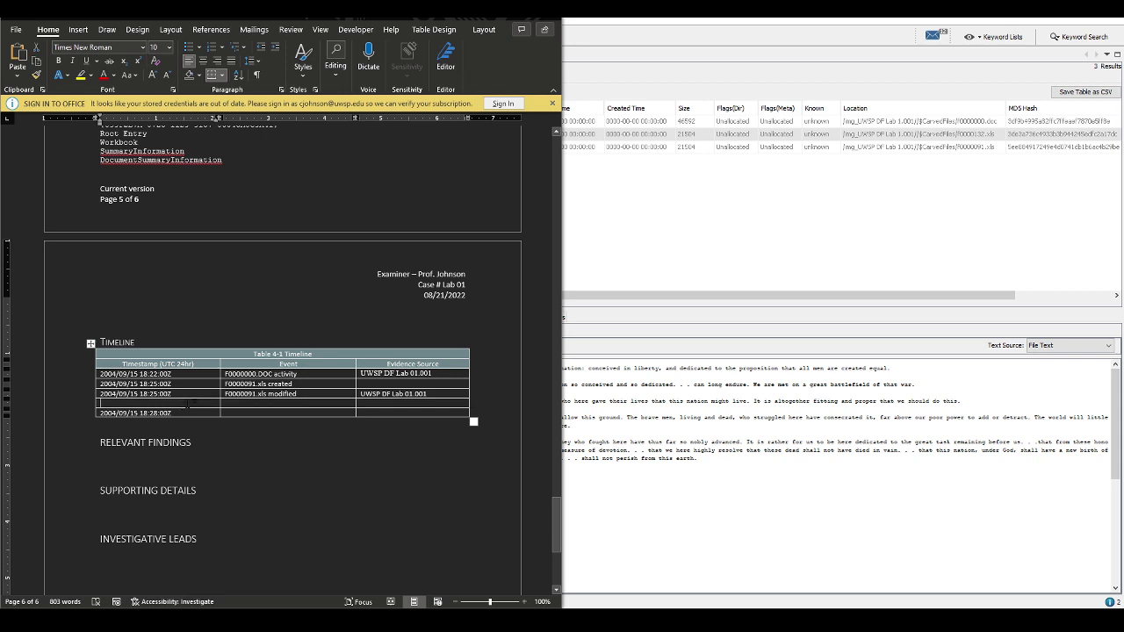
{"action": "type", "text": "2004/09"}
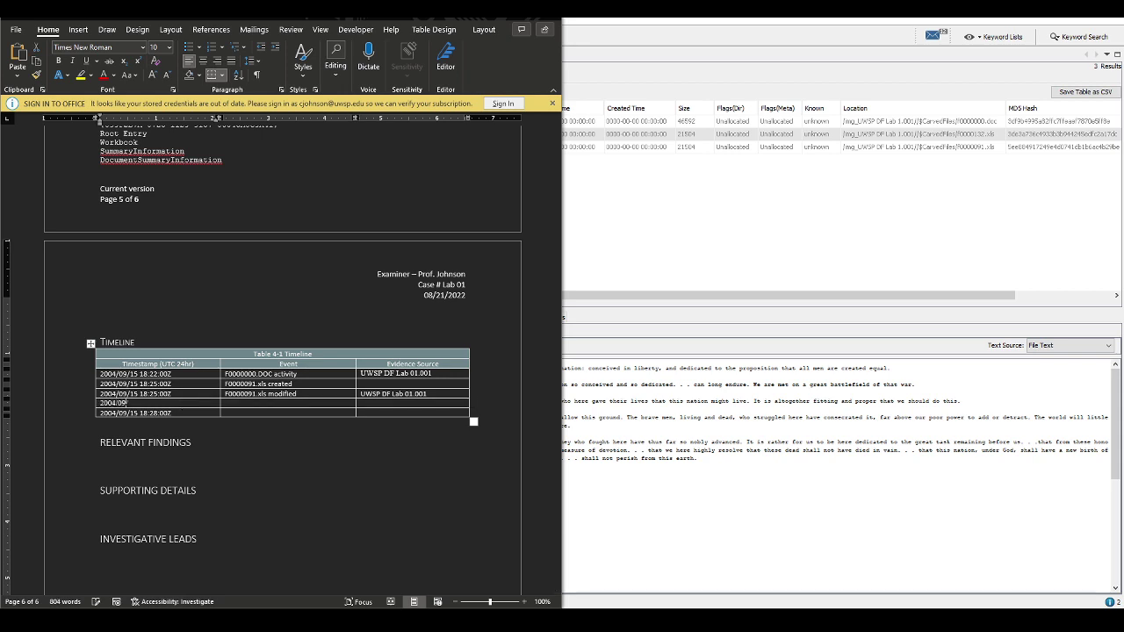
{"action": "type", "text": "/15 18:17:00Z"}
{"action": "key", "text": "Tab"}
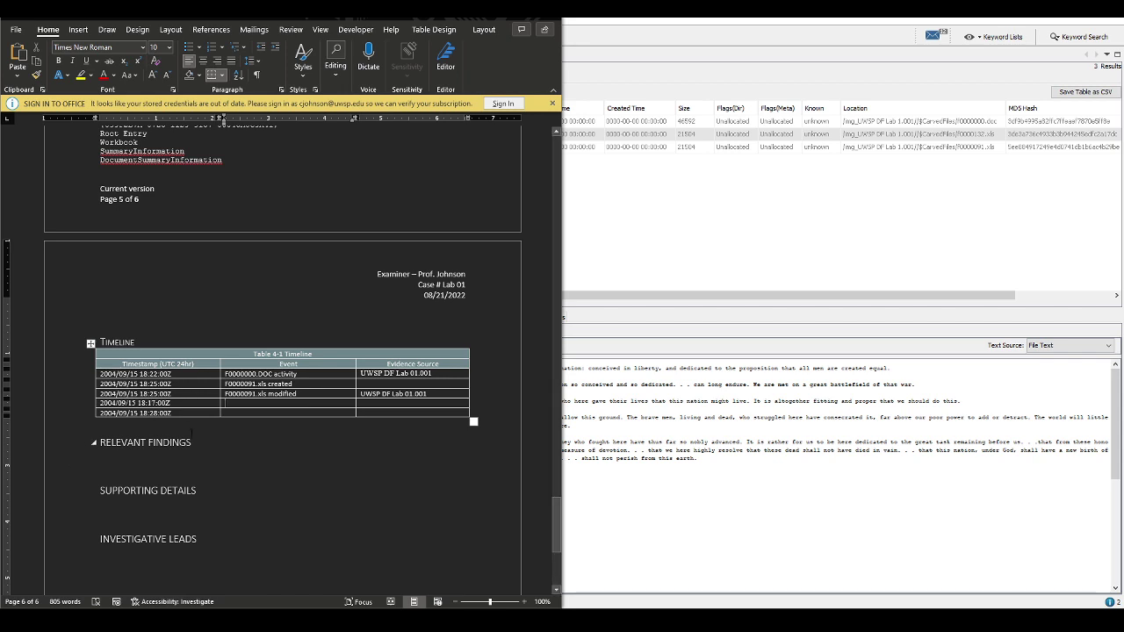
{"action": "right_click", "coordinate": [260, 405]}
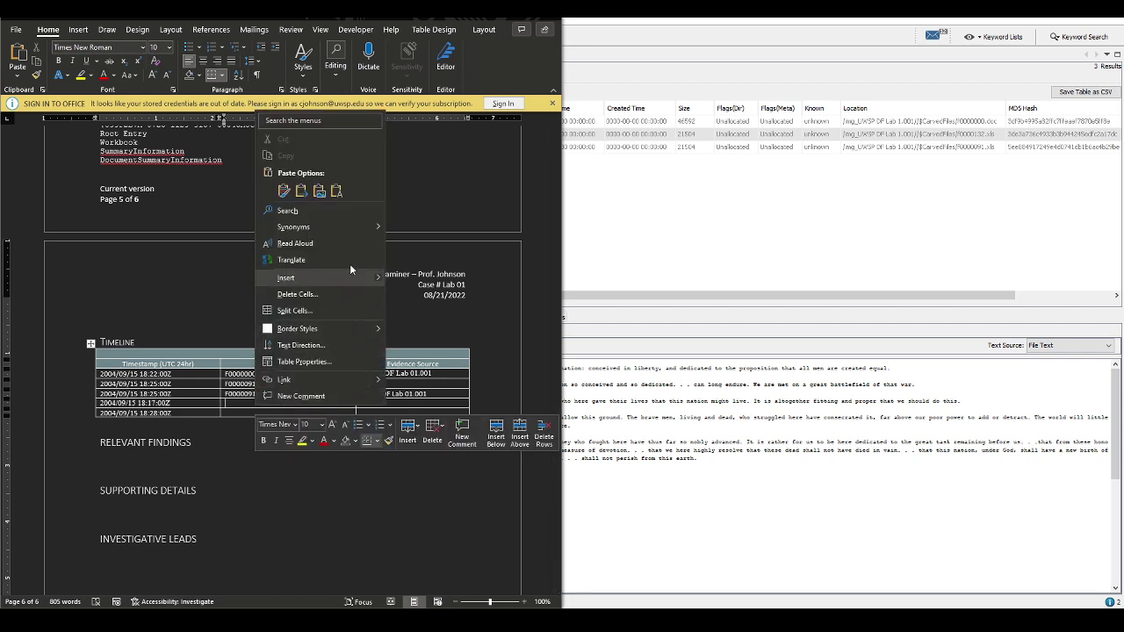
{"action": "left_click", "coordinate": [331, 189]}
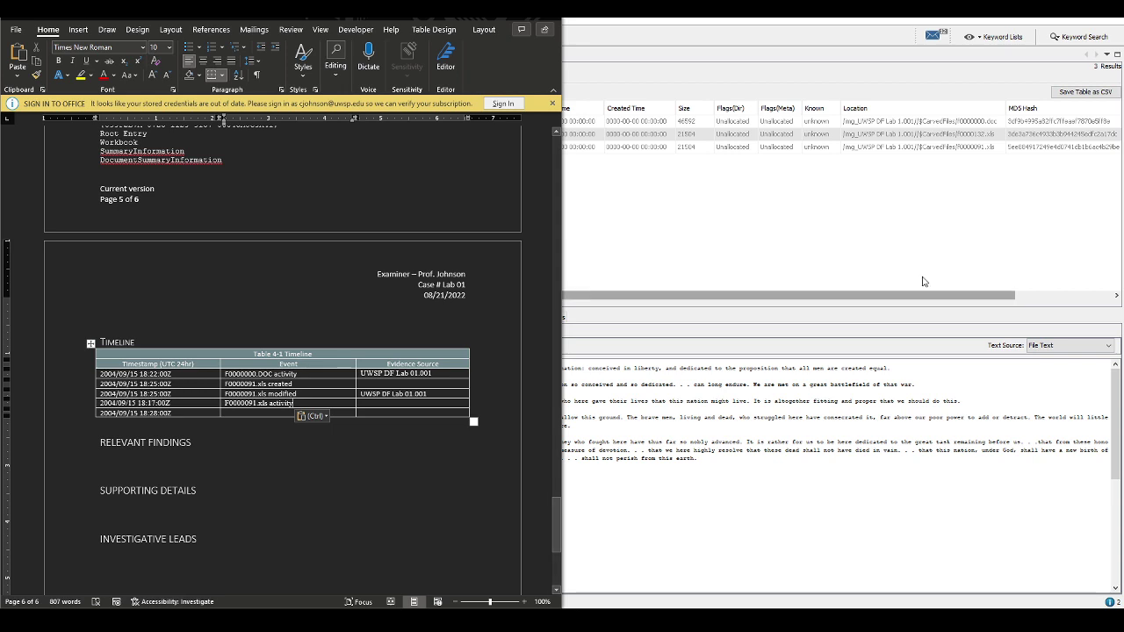
{"action": "key", "text": "alt+Tab"}
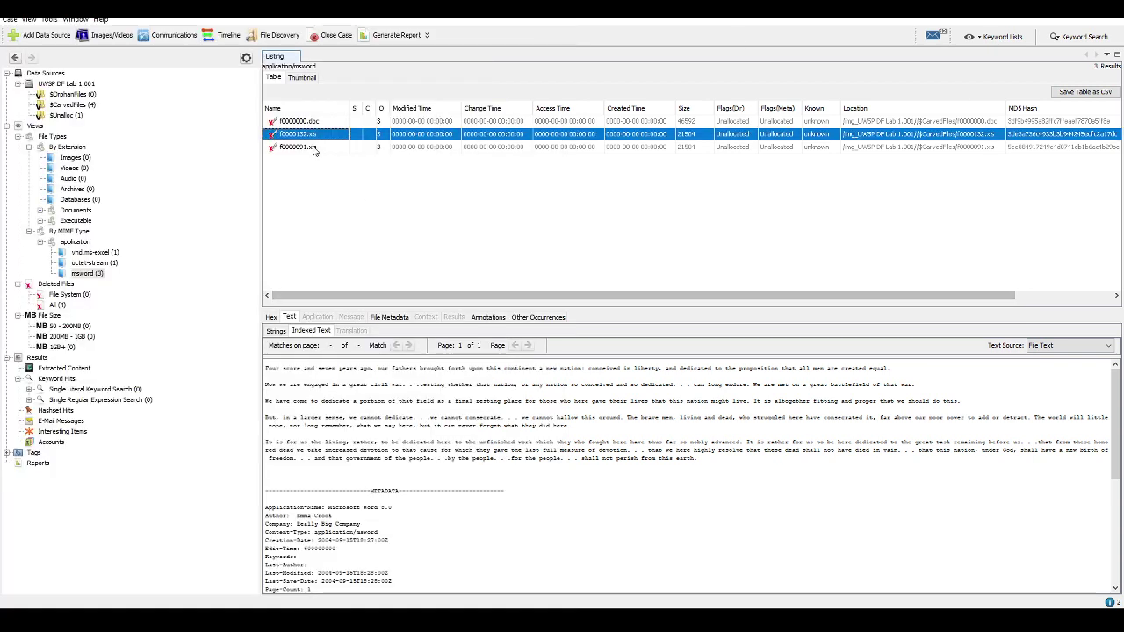
Show the file metadata of carved f0000132.xls under msword and select its file name
{"action": "left_click", "coordinate": [315, 148]}
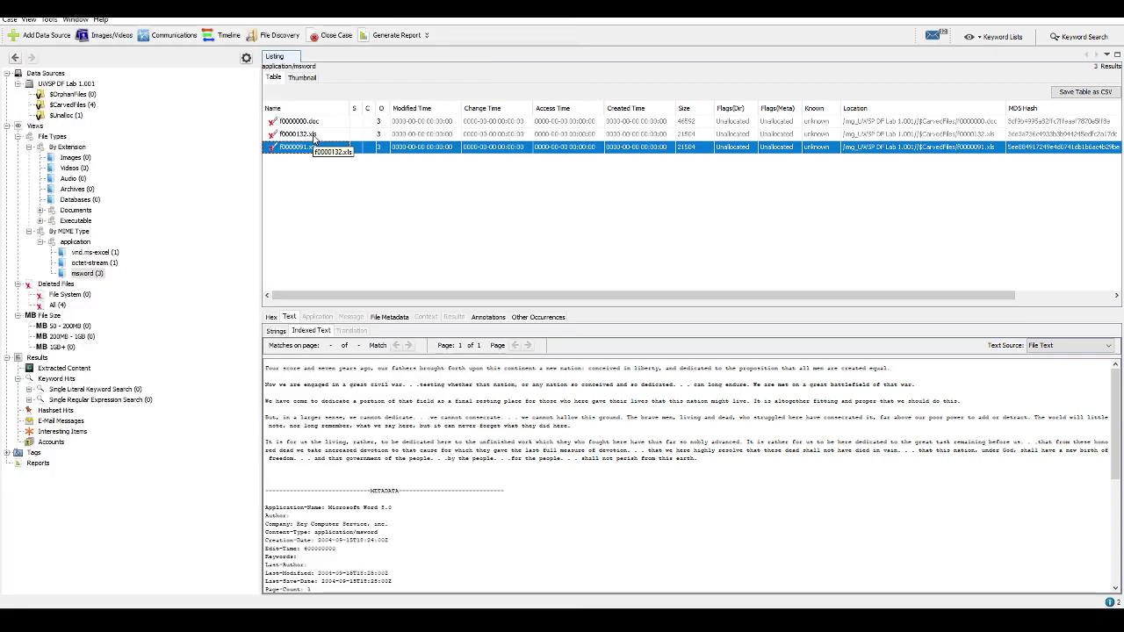
{"action": "left_click", "coordinate": [90, 253]}
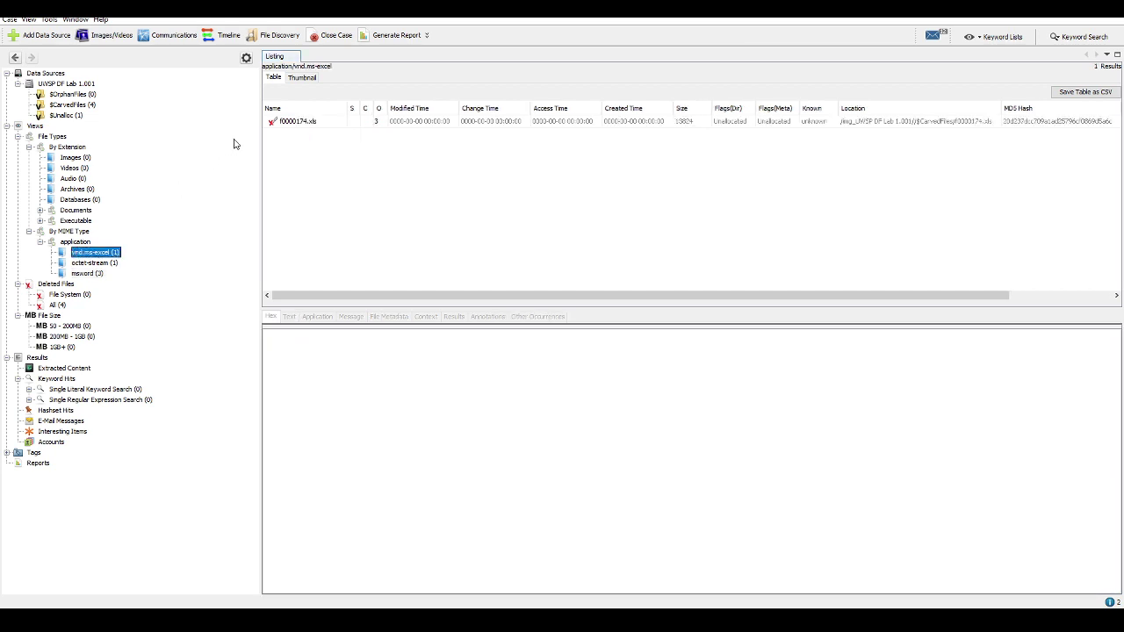
{"action": "left_click", "coordinate": [100, 273]}
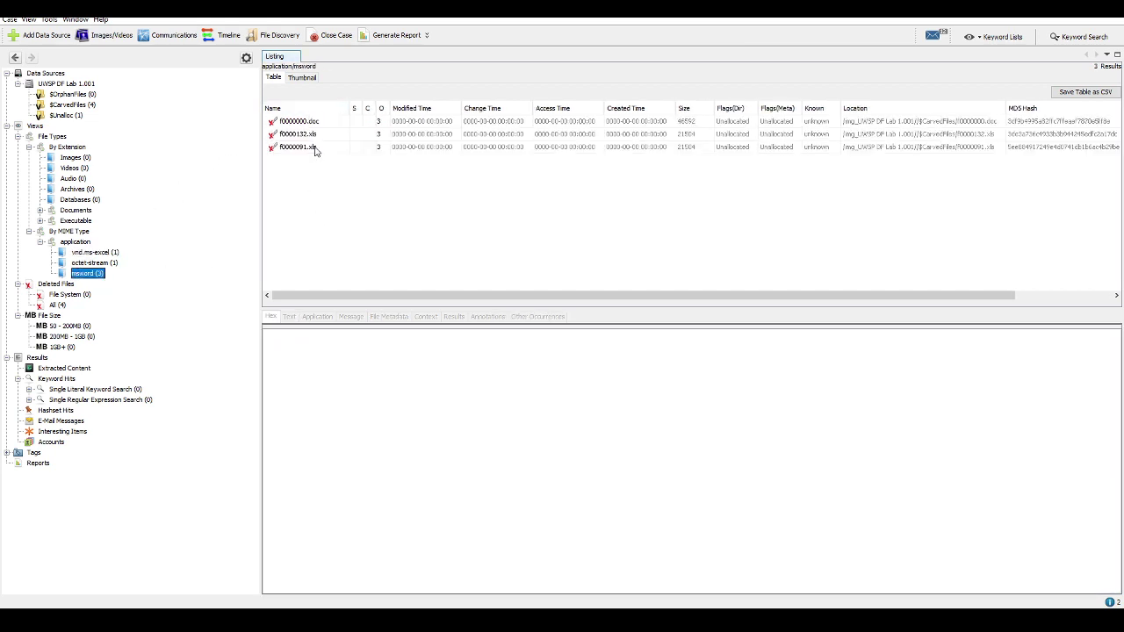
{"action": "left_click", "coordinate": [315, 148]}
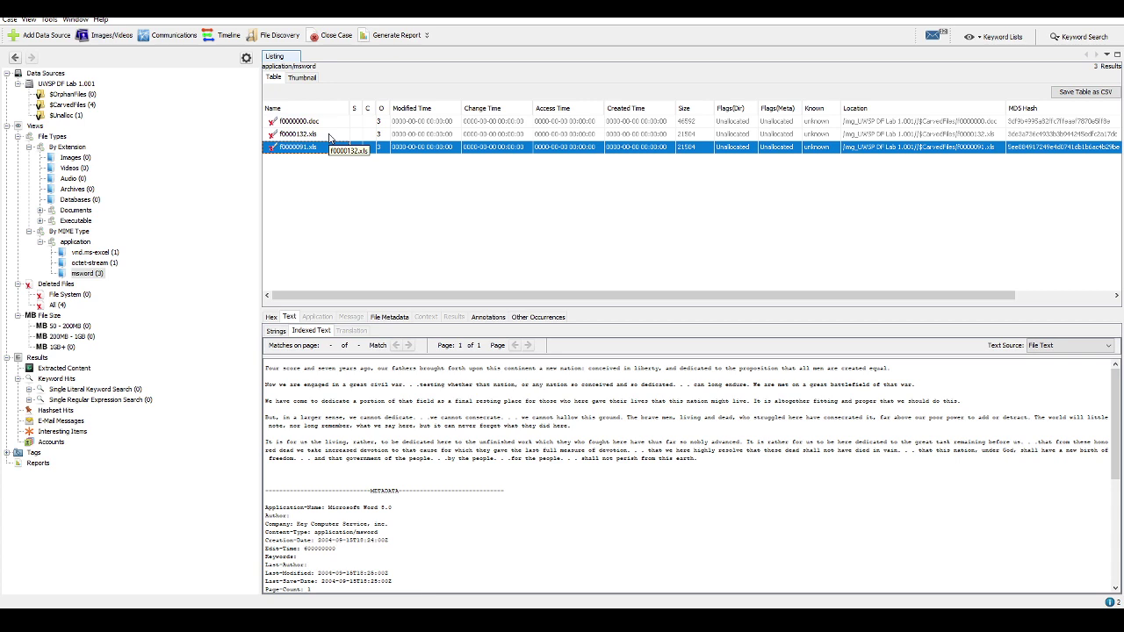
{"action": "left_click", "coordinate": [330, 137]}
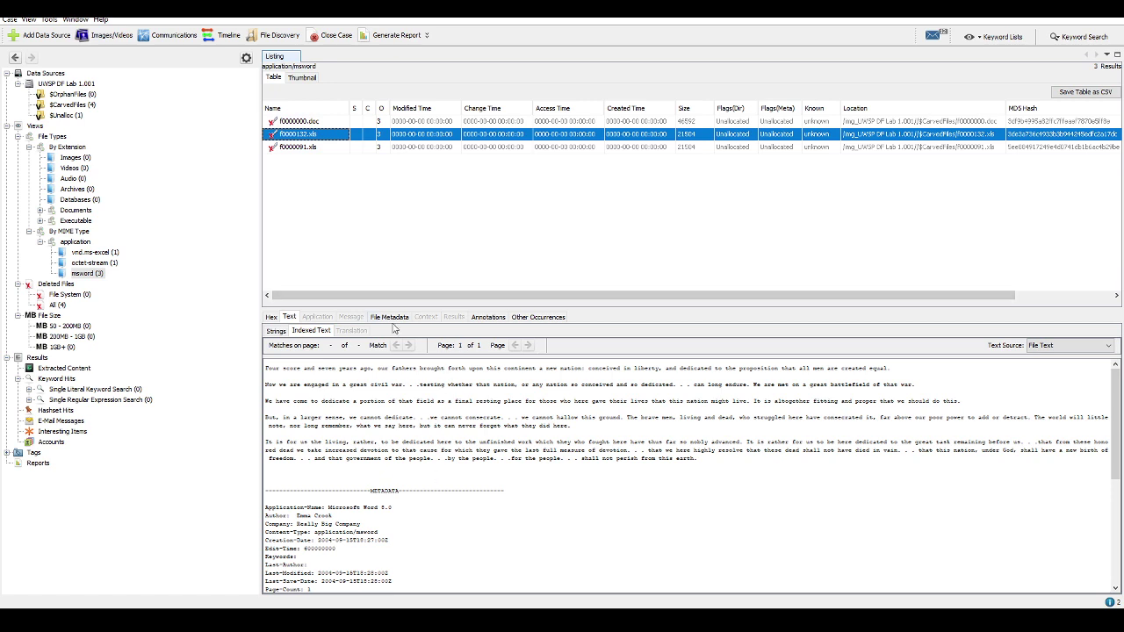
{"action": "left_click", "coordinate": [392, 317]}
{"action": "left_click_drag", "start_coordinate": [559, 340], "coordinate": [510, 339]}
{"action": "key", "text": "ctrl+c"}
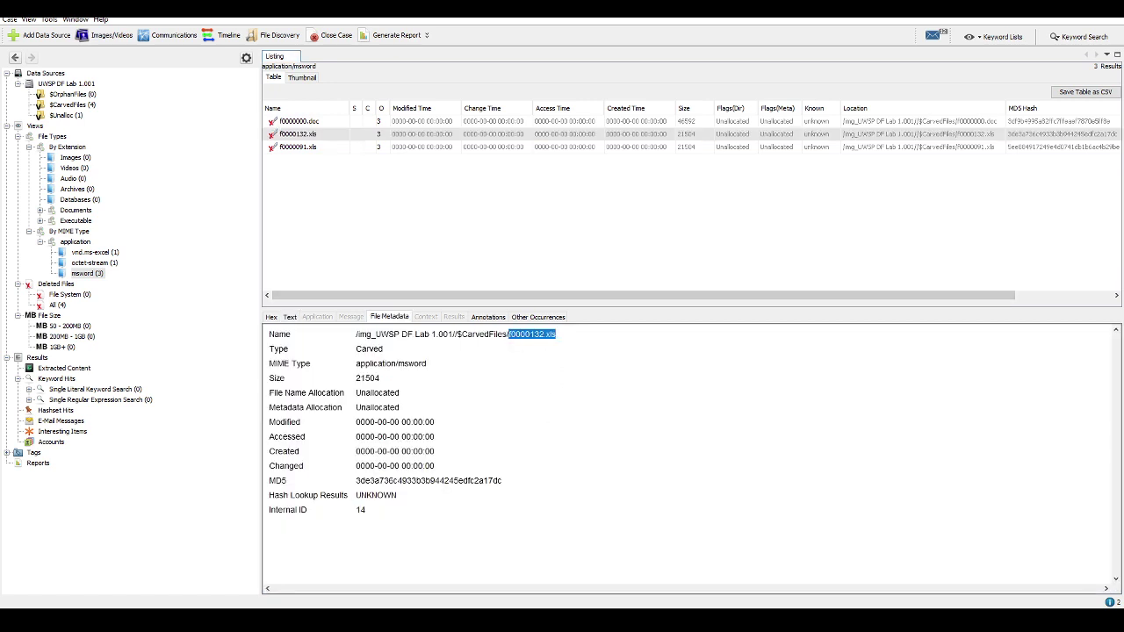
{"action": "key", "text": "alt+Tab"}
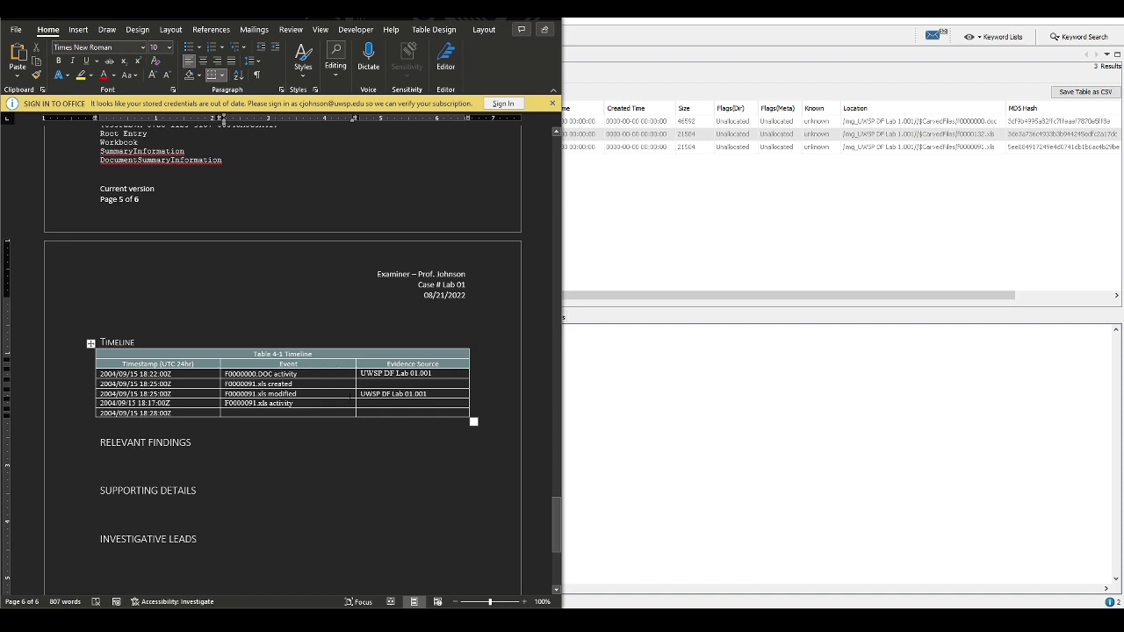
Fill rows 4 and 5 Event cells with F0000132.xls created and F0000132.xls modified
{"action": "key", "text": "shift+End"}
{"action": "key", "text": "ctrl+v"}
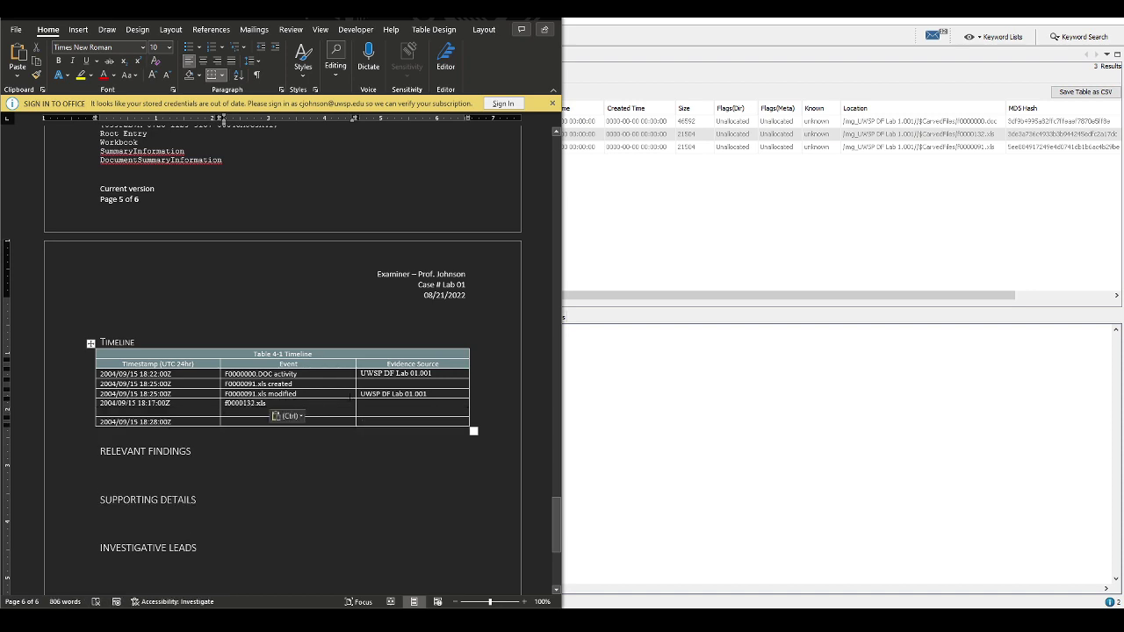
{"action": "key", "text": "BackSpace"}
{"action": "type", "text": "created"}
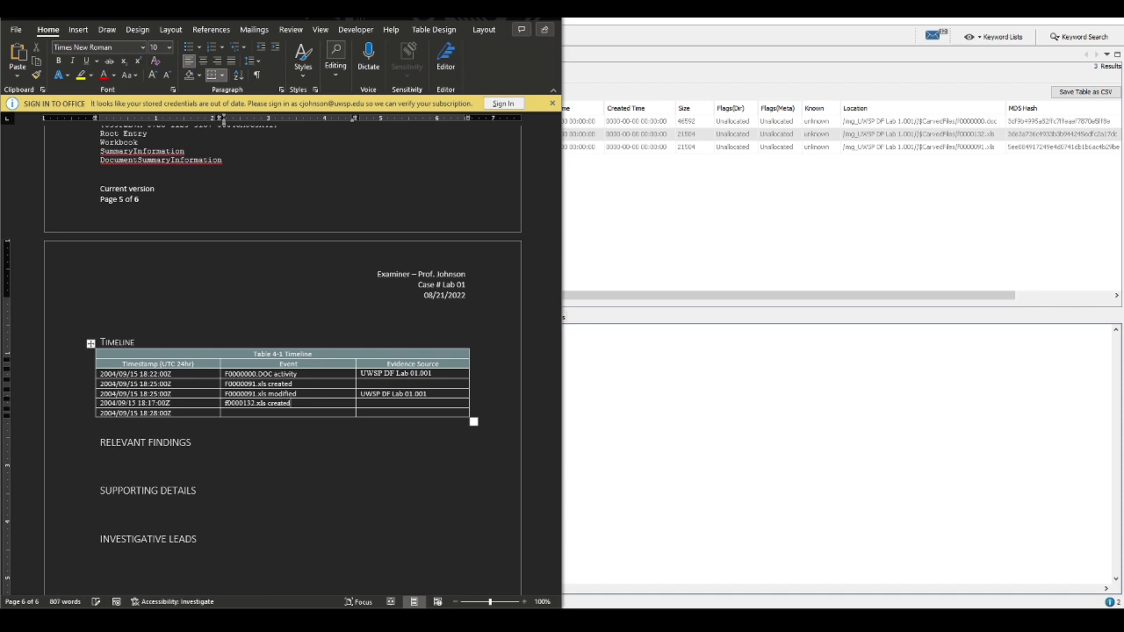
{"action": "left_click", "coordinate": [224, 413]}
{"action": "key", "text": "ctrl+v"}
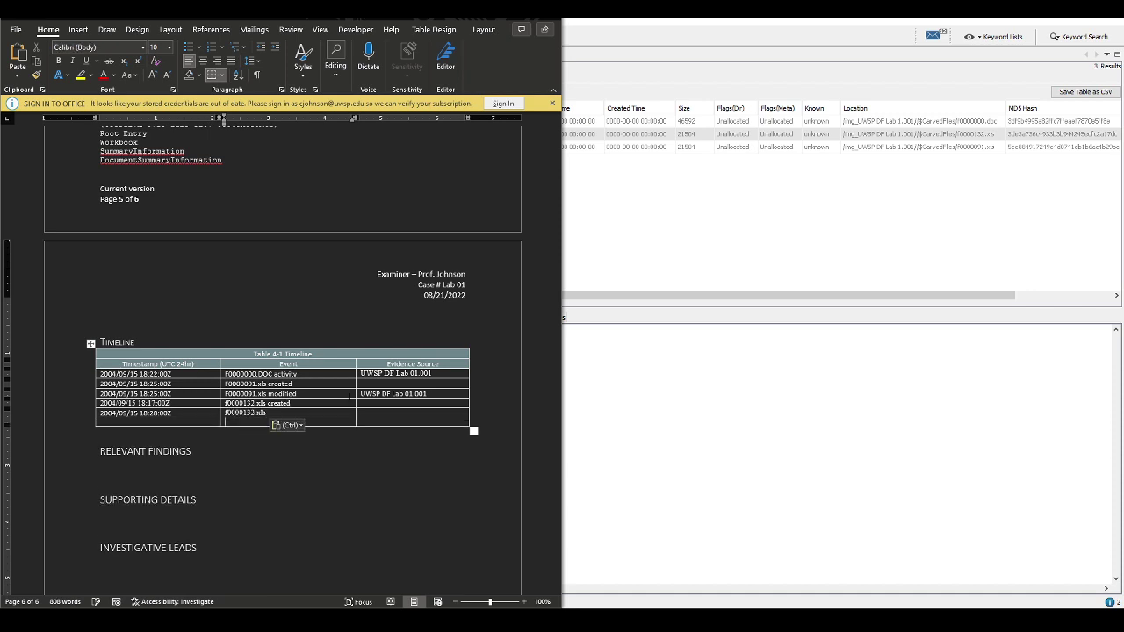
{"action": "key", "text": "BackSpace"}
{"action": "type", "text": "m"}
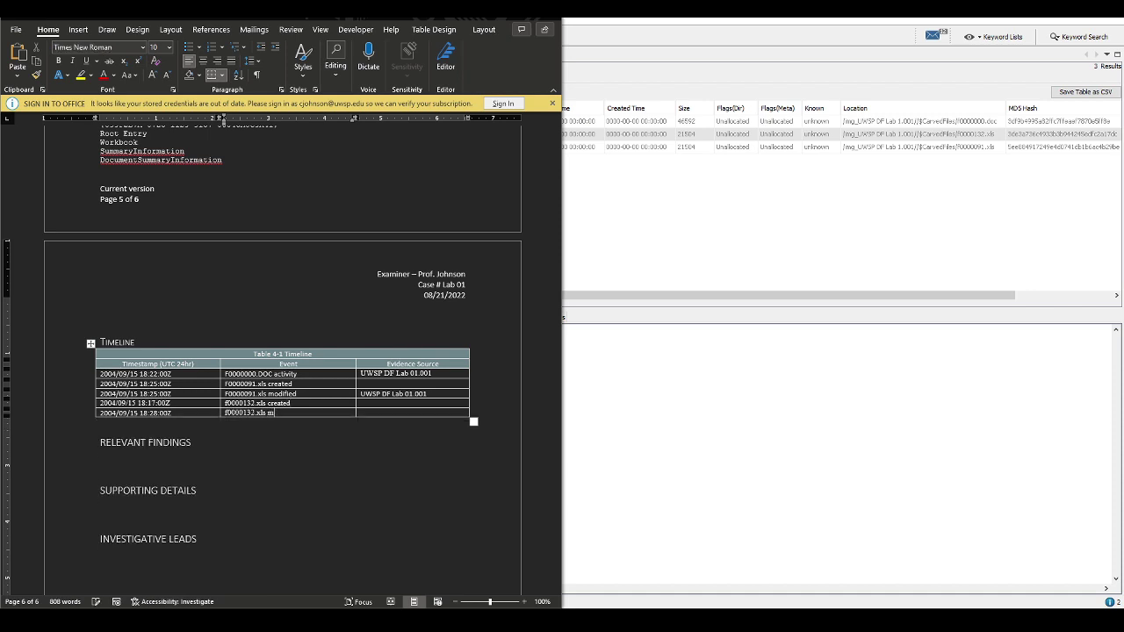
{"action": "type", "text": "odified"}
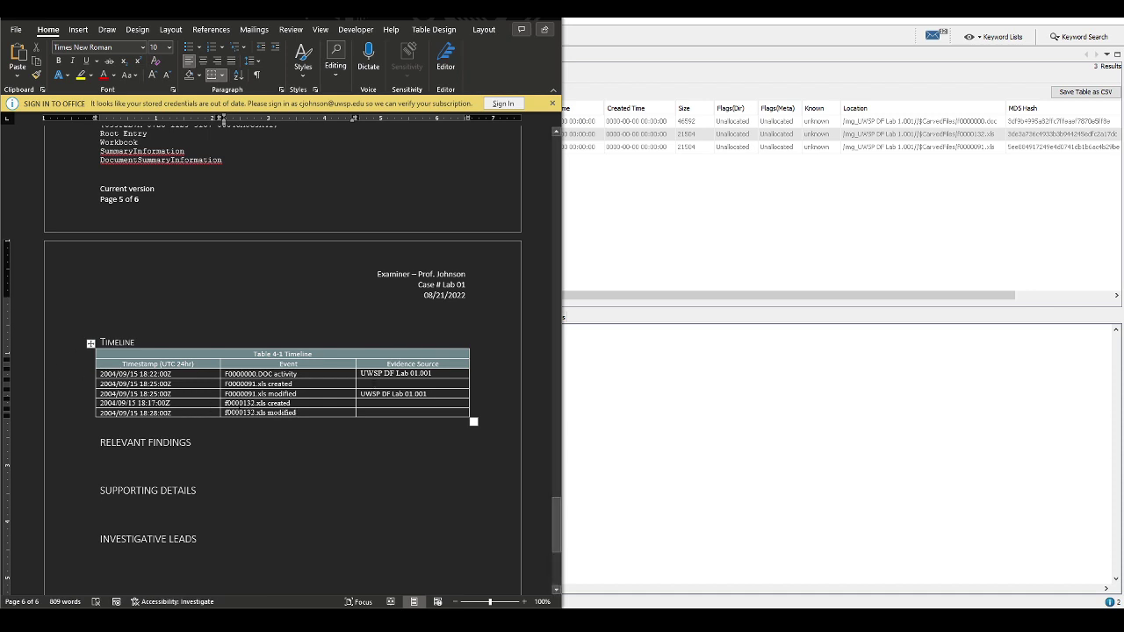
{"action": "type", "text": "FF"}
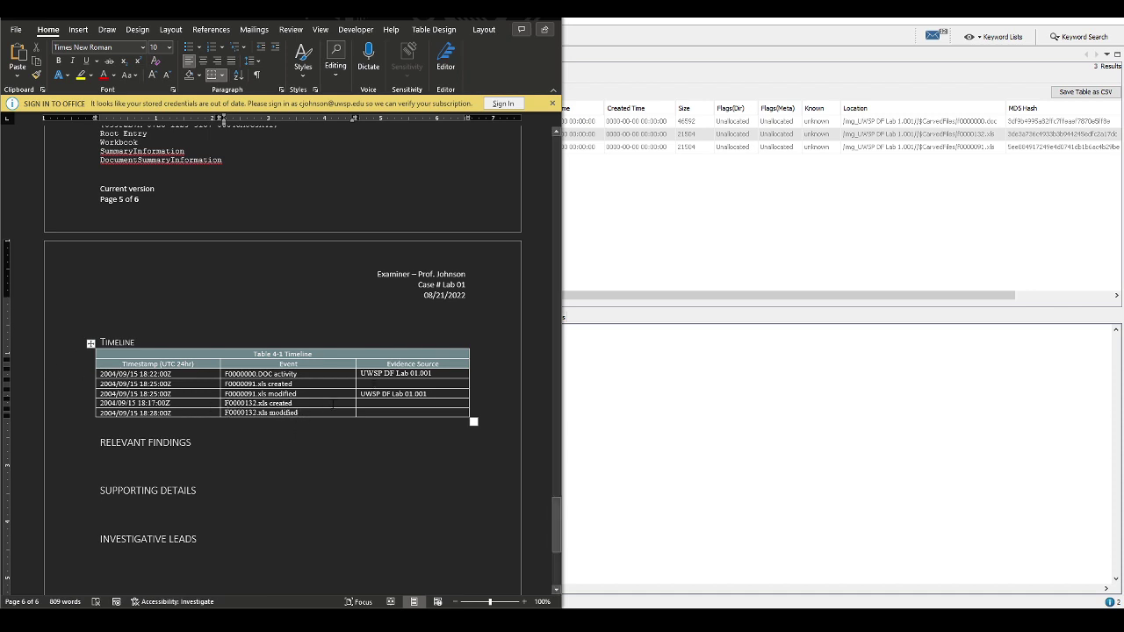
Copy the evidence source UWSP DF Lab 01.001 into the empty Evidence Source cells of rows 2, 4 and 5
{"action": "left_click", "coordinate": [452, 393]}
{"action": "key", "text": "shift+Home"}
{"action": "key", "text": "ctrl+c"}
{"action": "key", "text": "Up"}
{"action": "key", "text": "ctrl+v"}
{"action": "key", "text": "Down"}
{"action": "key", "text": "Down"}
{"action": "key", "text": "Down"}
{"action": "key", "text": "ctrl+v"}
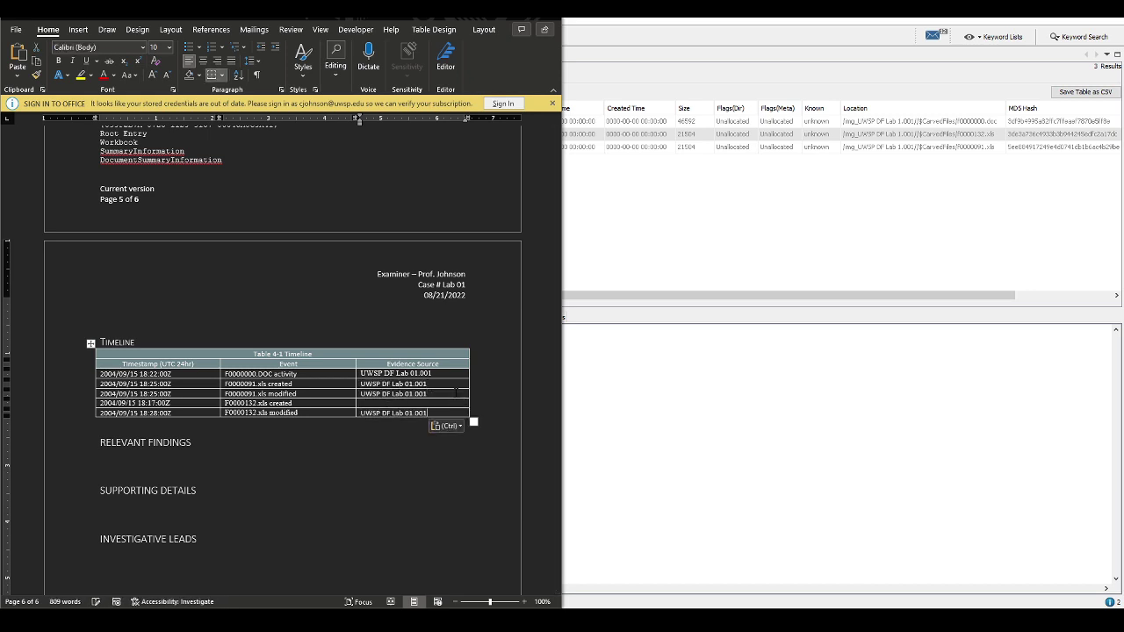
{"action": "key", "text": "Up"}
{"action": "key", "text": "ctrl+v"}
Select the table's data rows and set their font to Calibri (Body)
{"action": "key", "text": "shift+Up"}
{"action": "key", "text": "shift+Up"}
{"action": "key", "text": "shift+Up"}
{"action": "key", "text": "shift+Left"}
{"action": "key", "text": "shift+Left"}
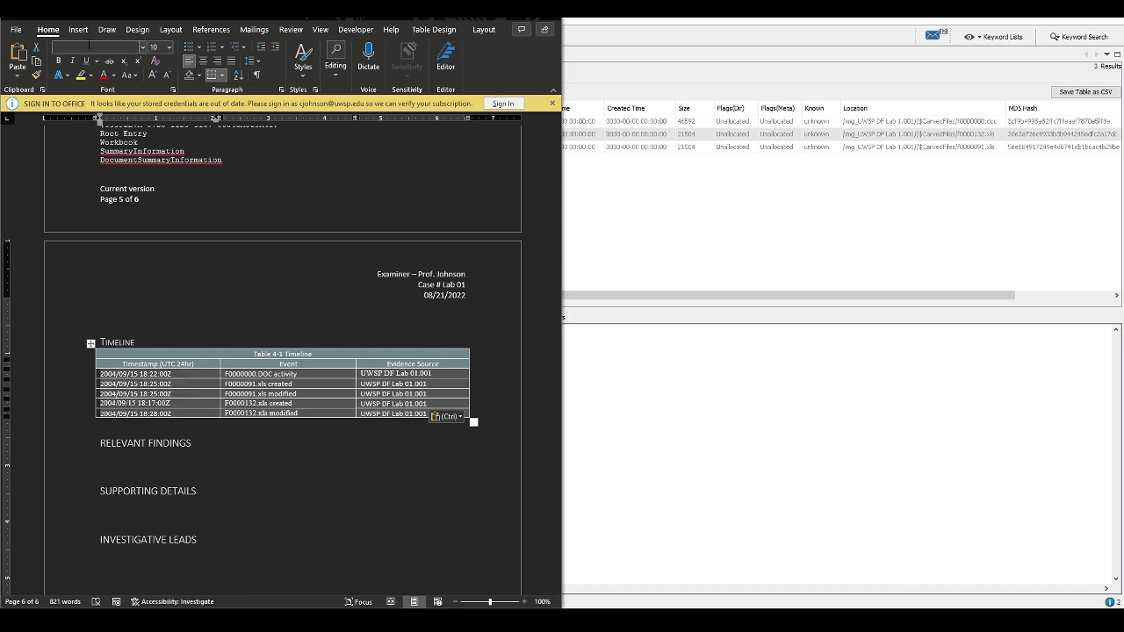
{"action": "left_click", "coordinate": [143, 48]}
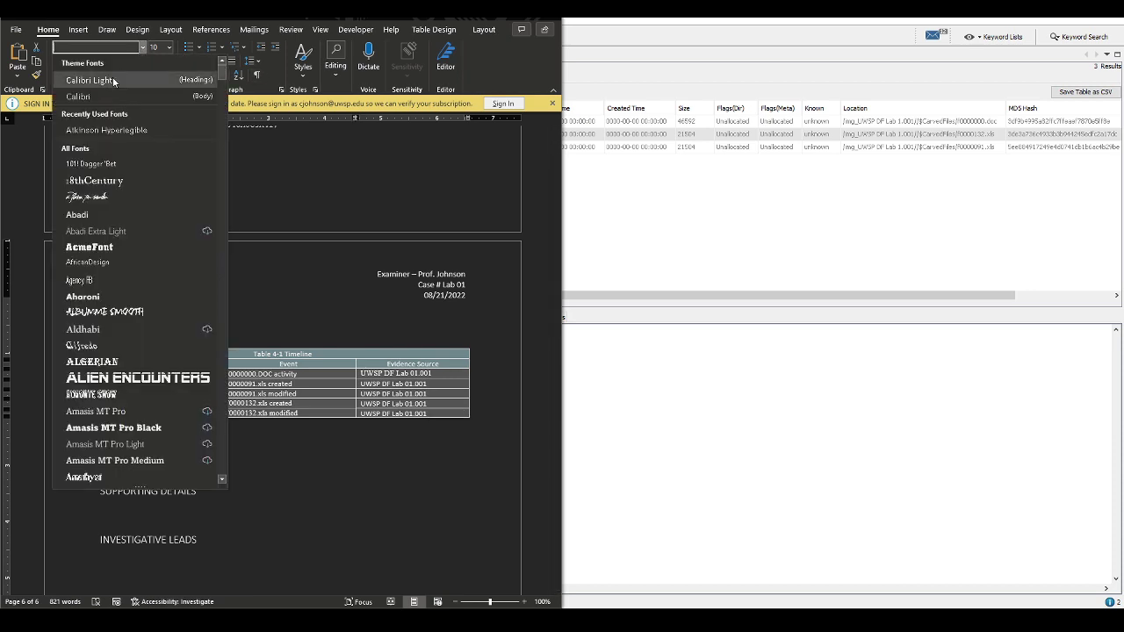
{"action": "left_click", "coordinate": [98, 94]}
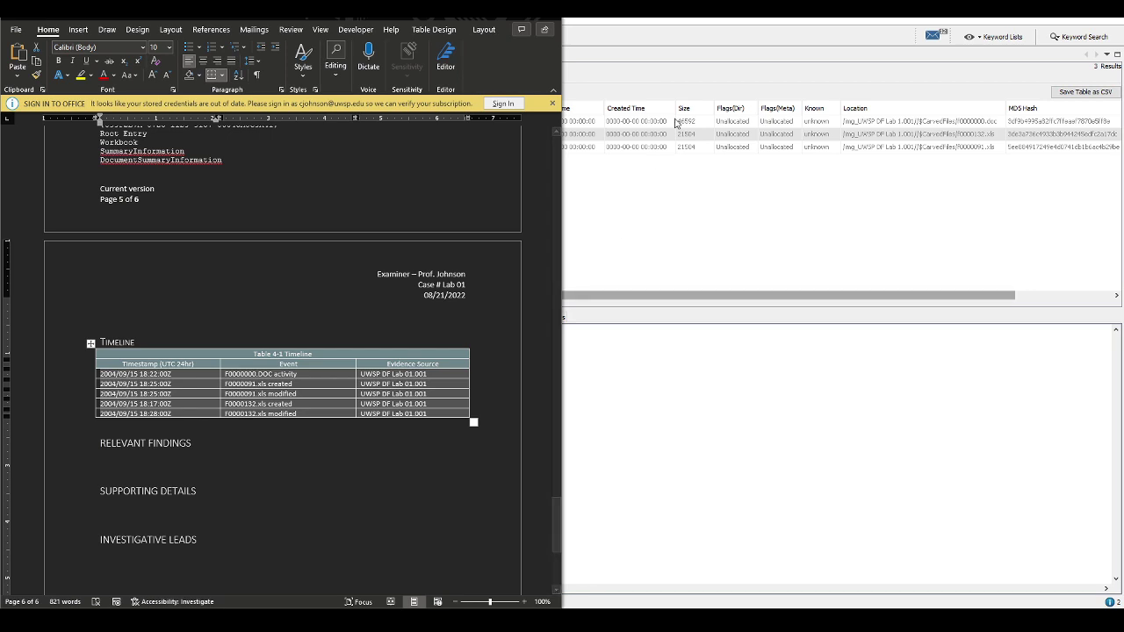
{"action": "left_click", "coordinate": [634, 64]}
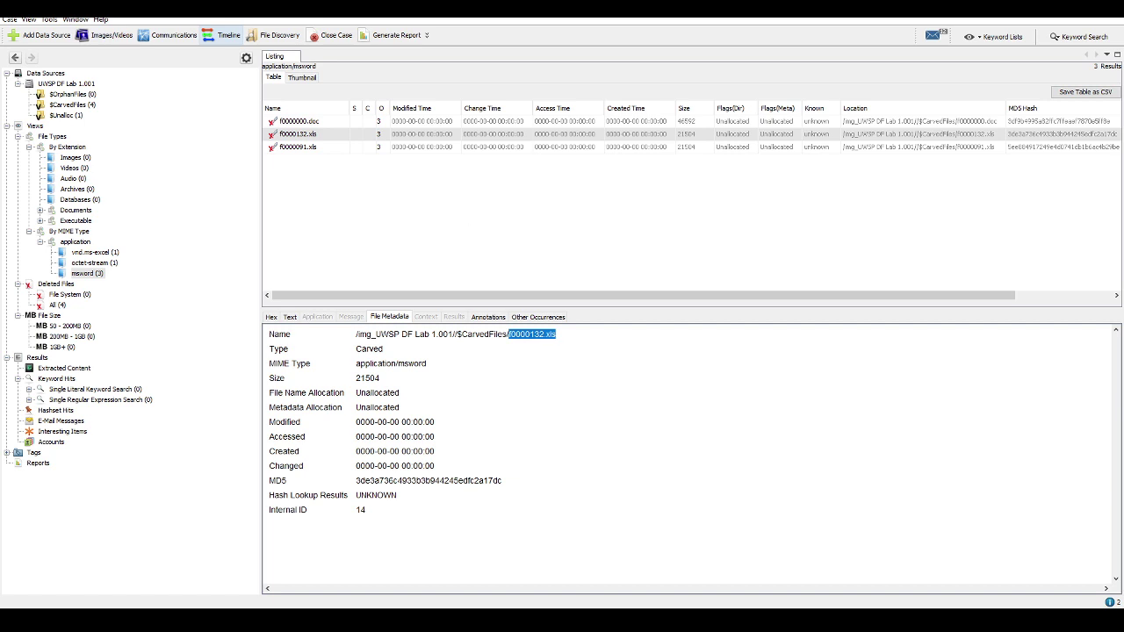
Switch to the exported file report open in Notepad
{"action": "key", "text": "alt+Tab"}
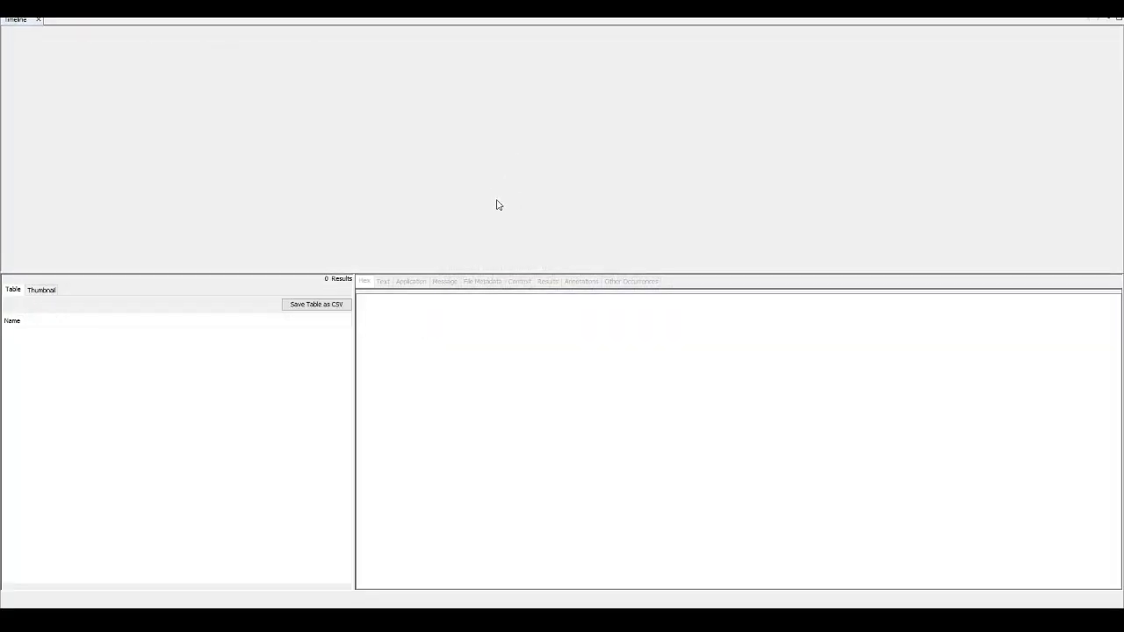
{"action": "key", "text": "alt+Tab"}
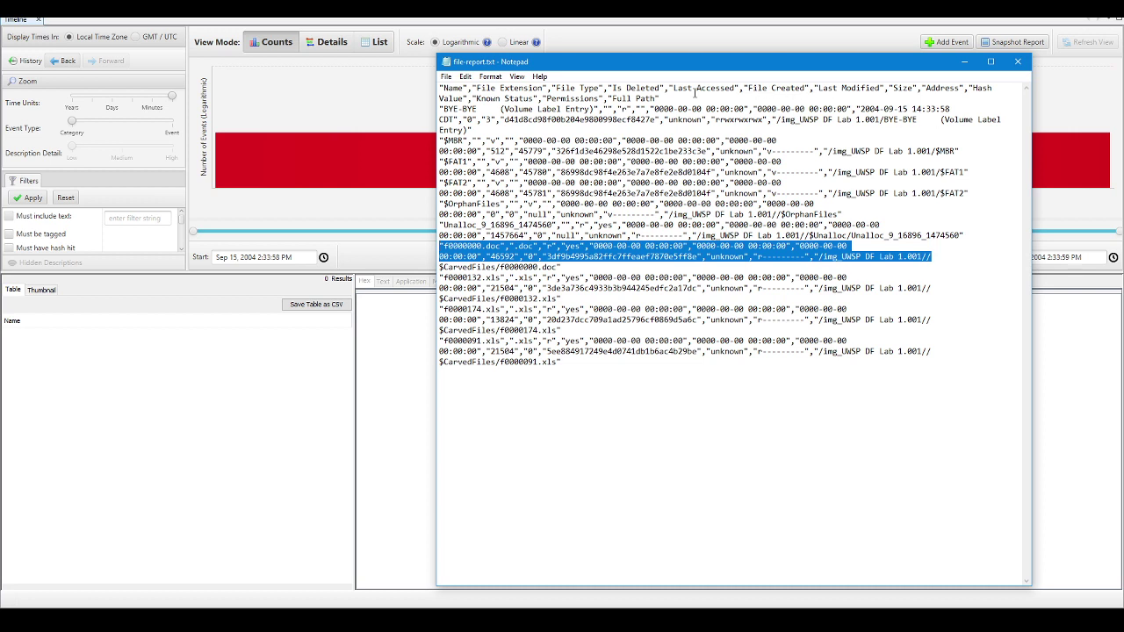
{"action": "left_click", "coordinate": [1018, 62]}
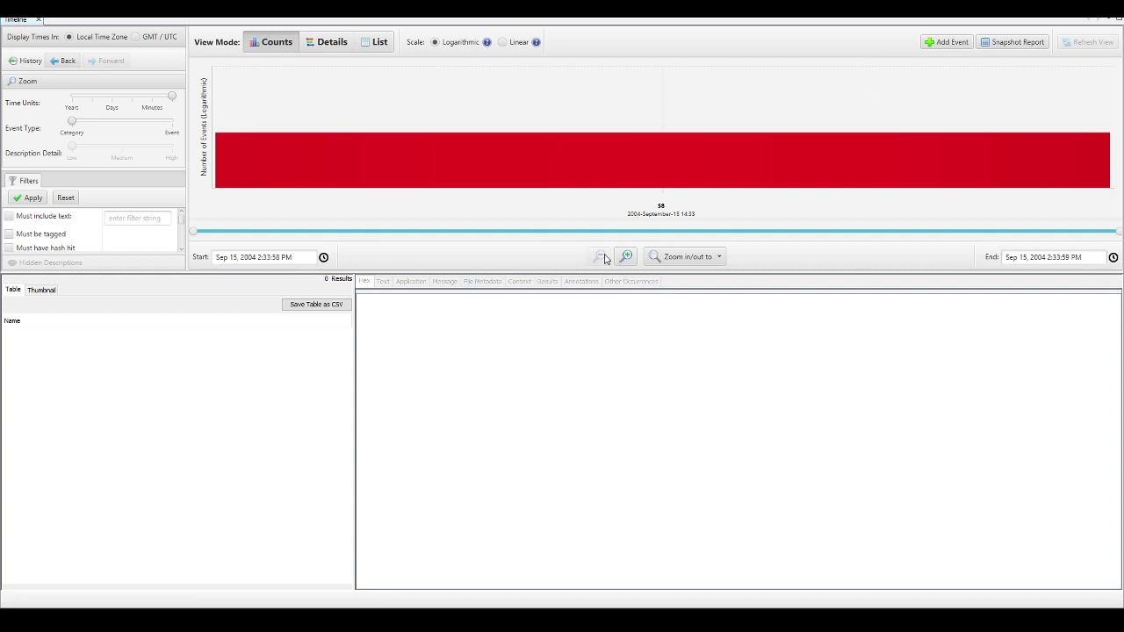
{"action": "left_click", "coordinate": [414, 183]}
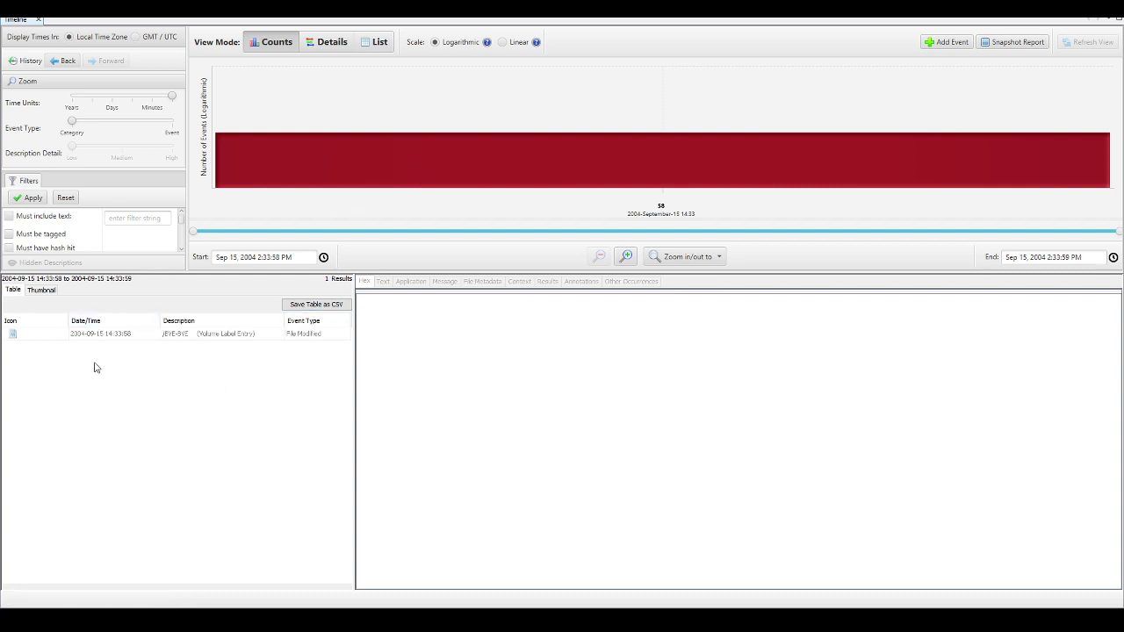
{"action": "left_click", "coordinate": [116, 335]}
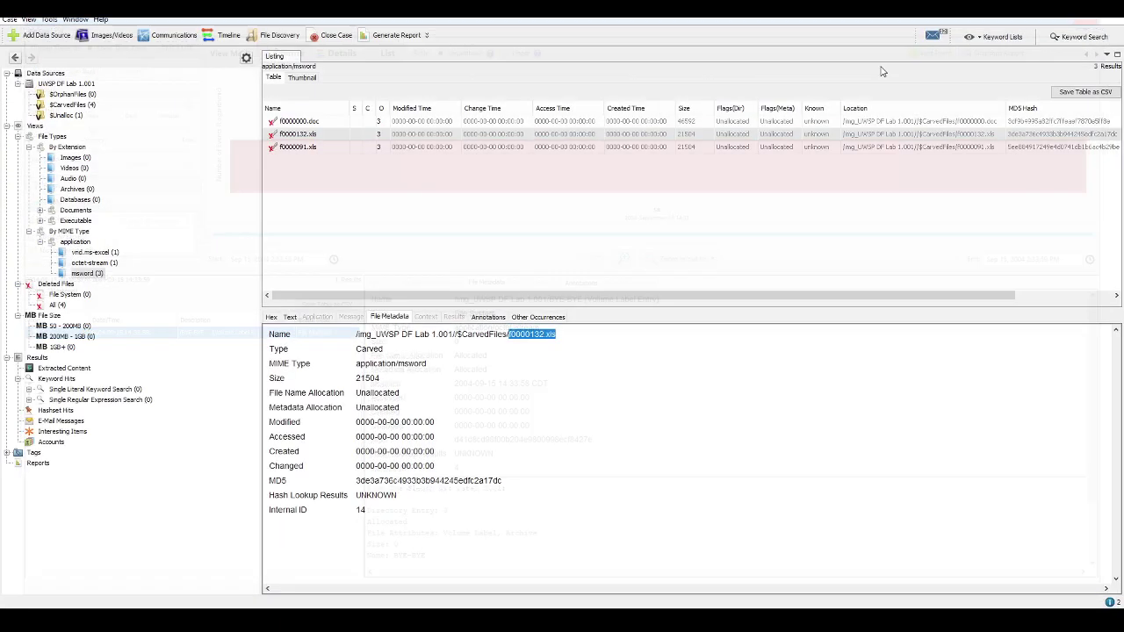
Start a case report, cancel it, and return to the Word report
{"action": "left_click", "coordinate": [396, 35]}
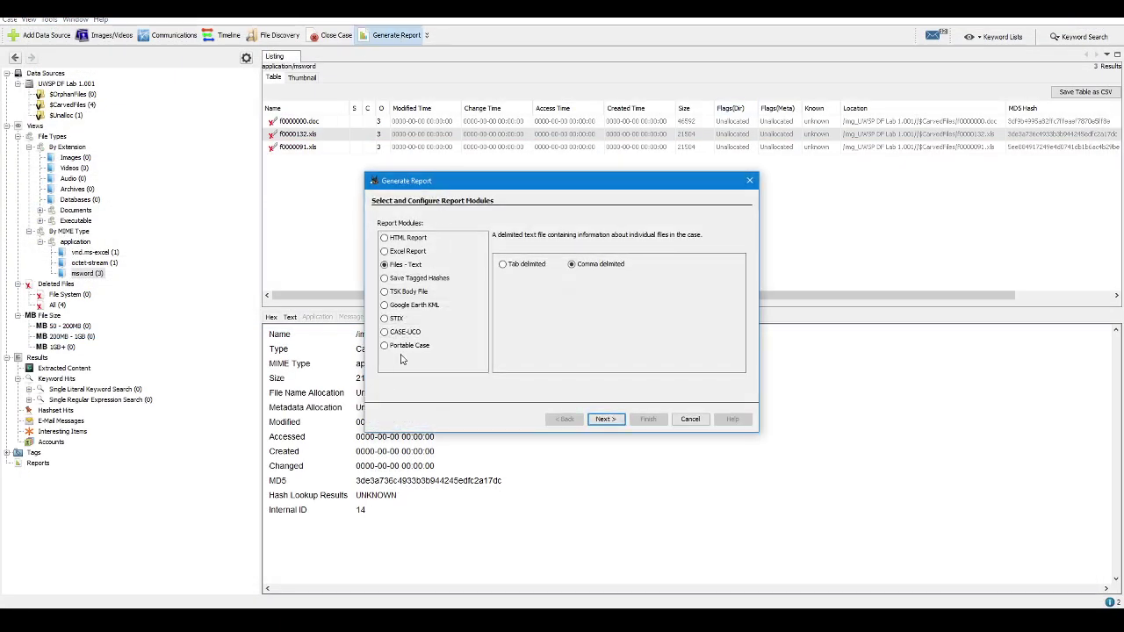
{"action": "left_click", "coordinate": [690, 419]}
{"action": "key", "text": "alt+Tab"}
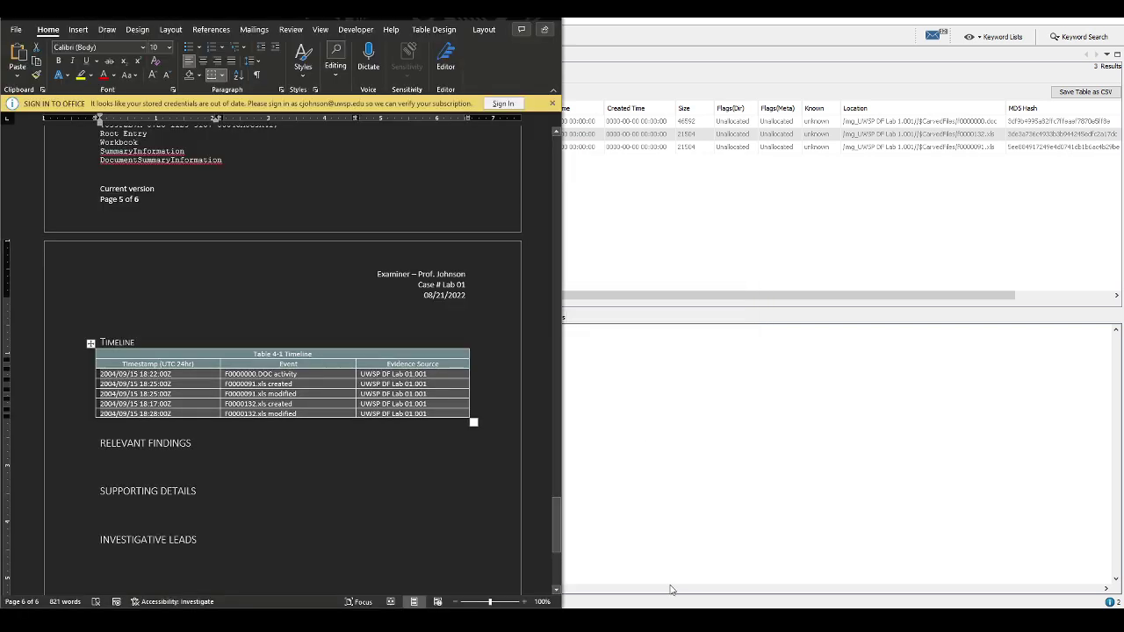
Scroll through the report's FILE 2 and FILE 3 metadata sections, then switch back to Autopsy
{"action": "left_click", "coordinate": [340, 478]}
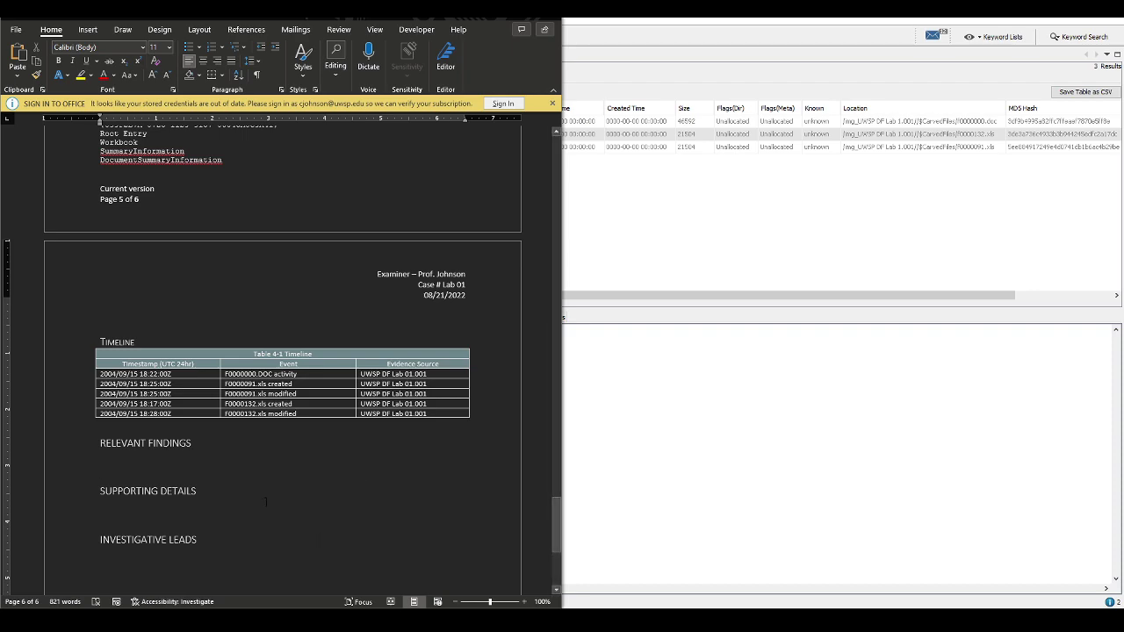
{"action": "scroll", "coordinate": [250, 528], "scroll_direction": "up", "scroll_amount": 8}
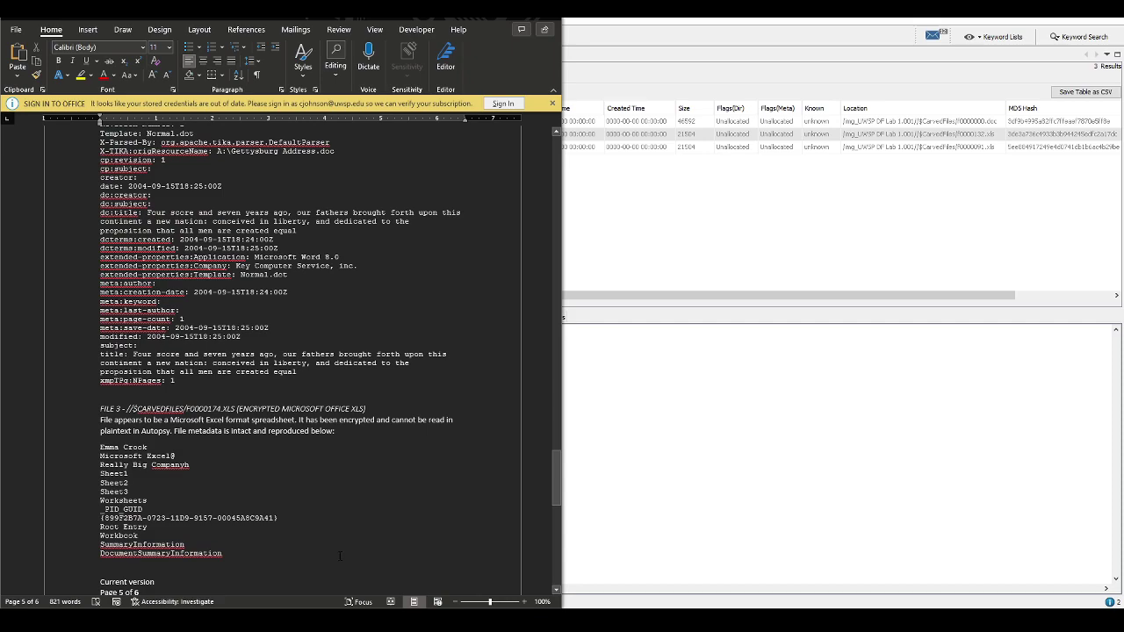
{"action": "scroll", "coordinate": [340, 556], "scroll_direction": "up", "scroll_amount": 8}
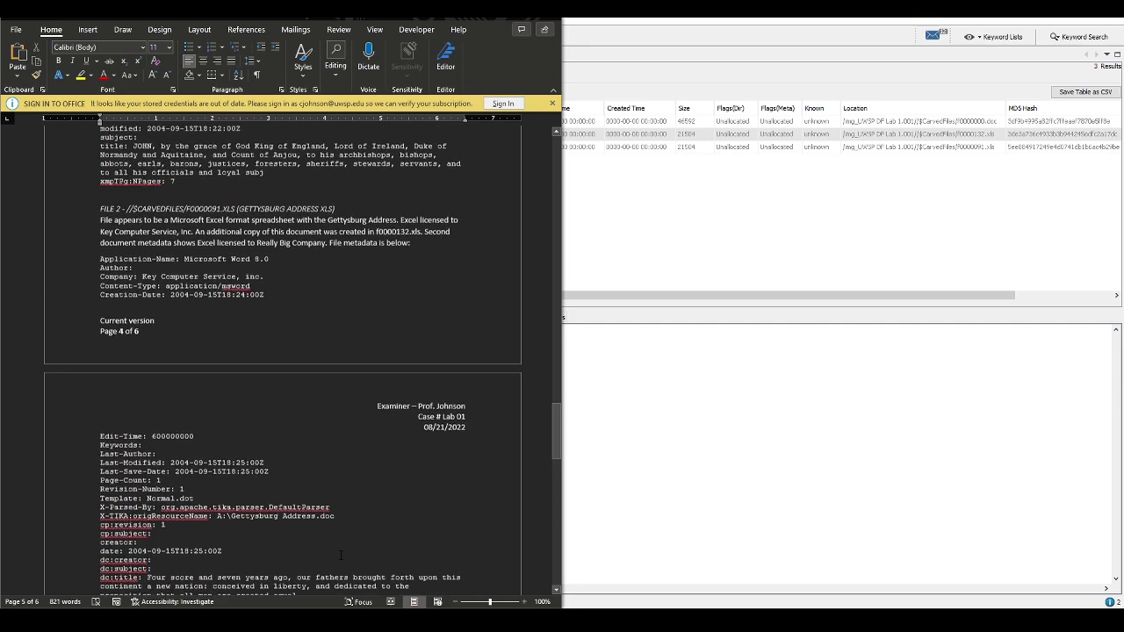
{"action": "scroll", "coordinate": [340, 556], "scroll_direction": "up", "scroll_amount": 14}
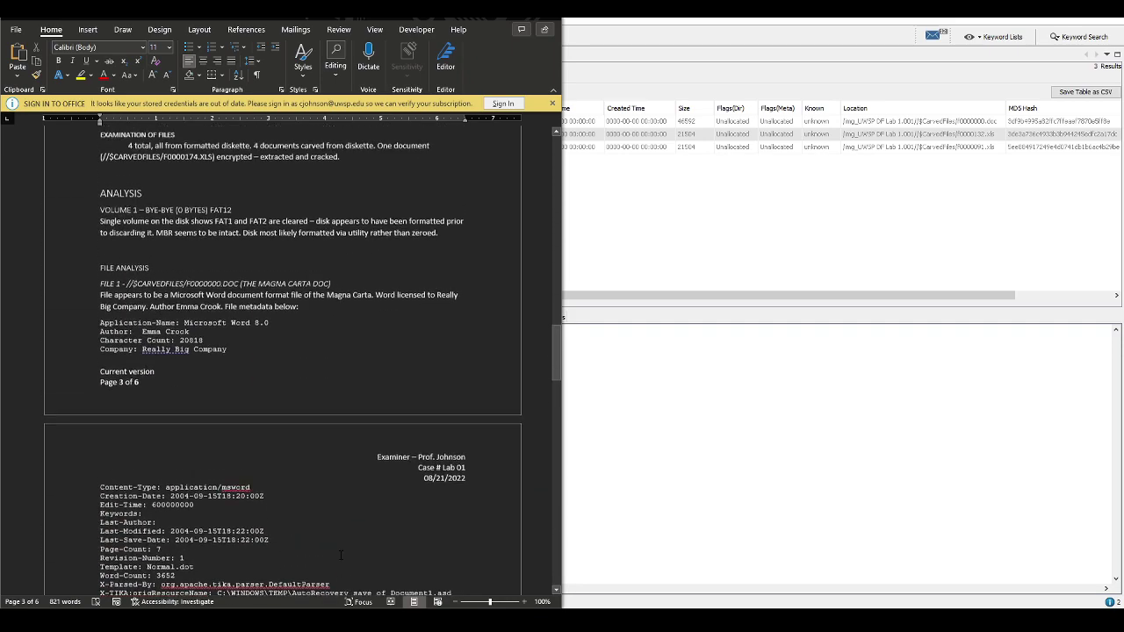
{"action": "scroll", "coordinate": [340, 555], "scroll_direction": "up", "scroll_amount": 3}
{"action": "scroll", "coordinate": [338, 557], "scroll_direction": "down", "scroll_amount": 15}
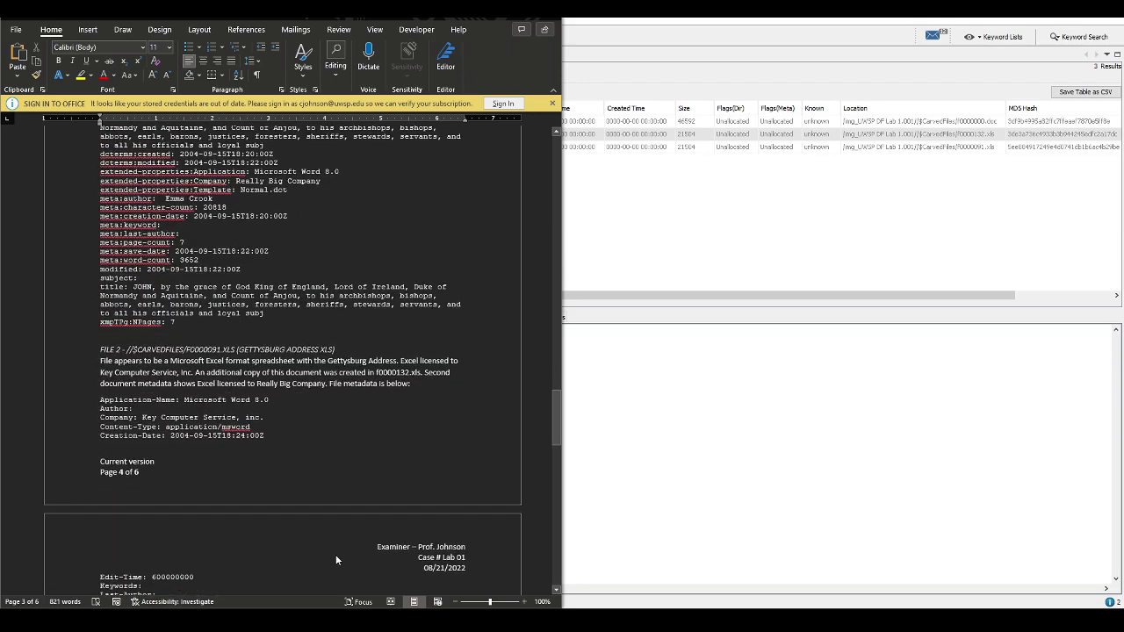
{"action": "scroll", "coordinate": [335, 558], "scroll_direction": "down", "scroll_amount": 3}
{"action": "scroll", "coordinate": [334, 555], "scroll_direction": "down", "scroll_amount": 15}
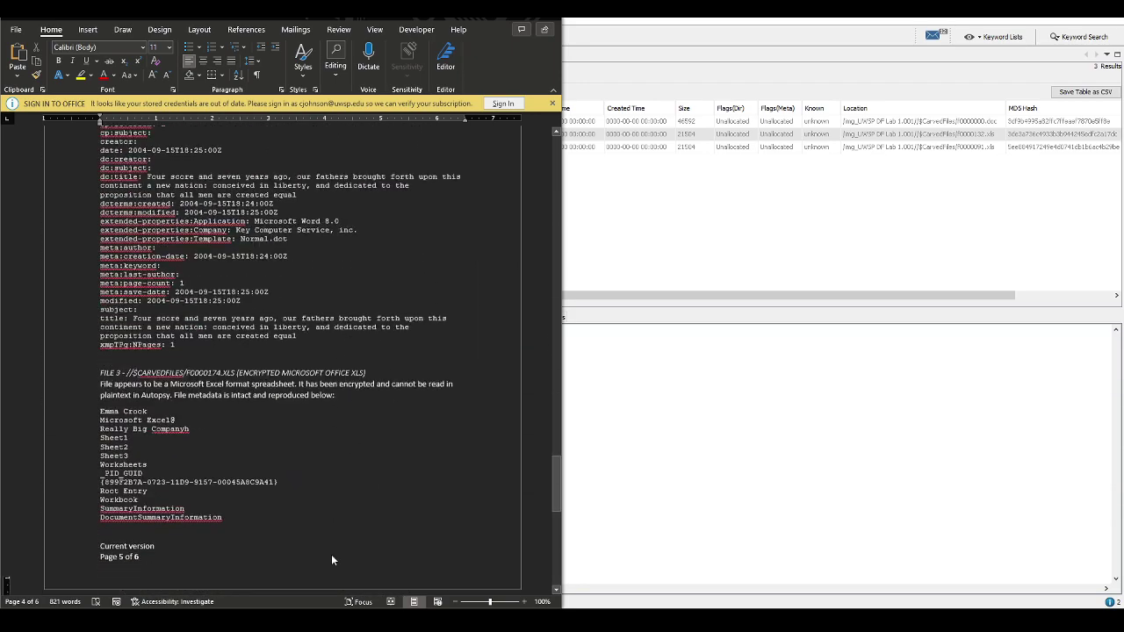
{"action": "scroll", "coordinate": [332, 555], "scroll_direction": "up", "scroll_amount": 7}
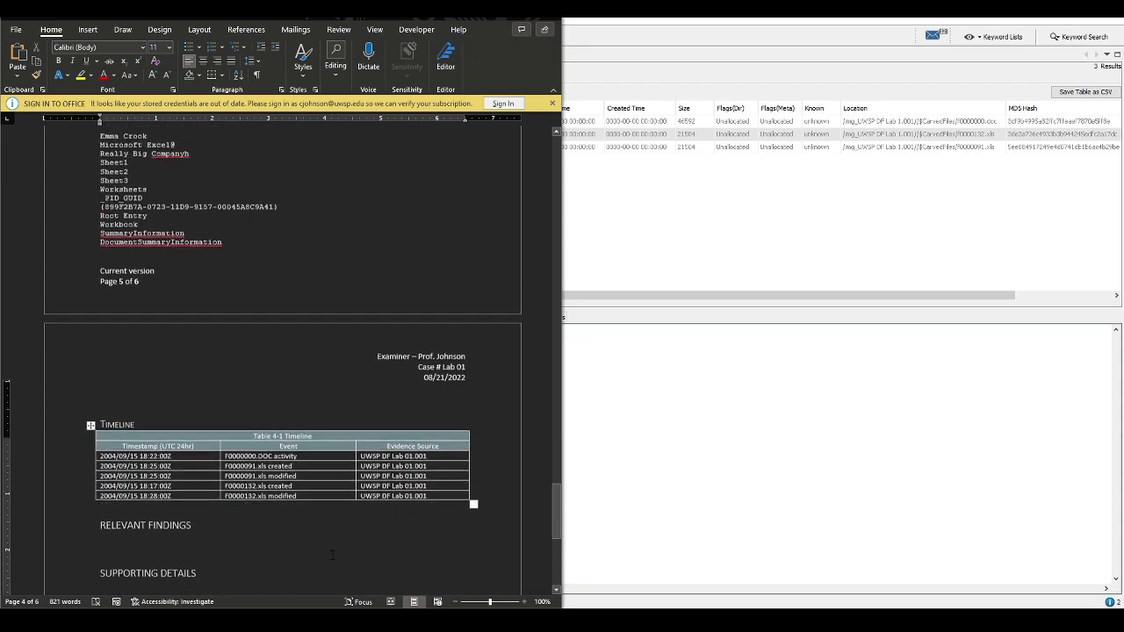
{"action": "scroll", "coordinate": [331, 557], "scroll_direction": "up", "scroll_amount": 5}
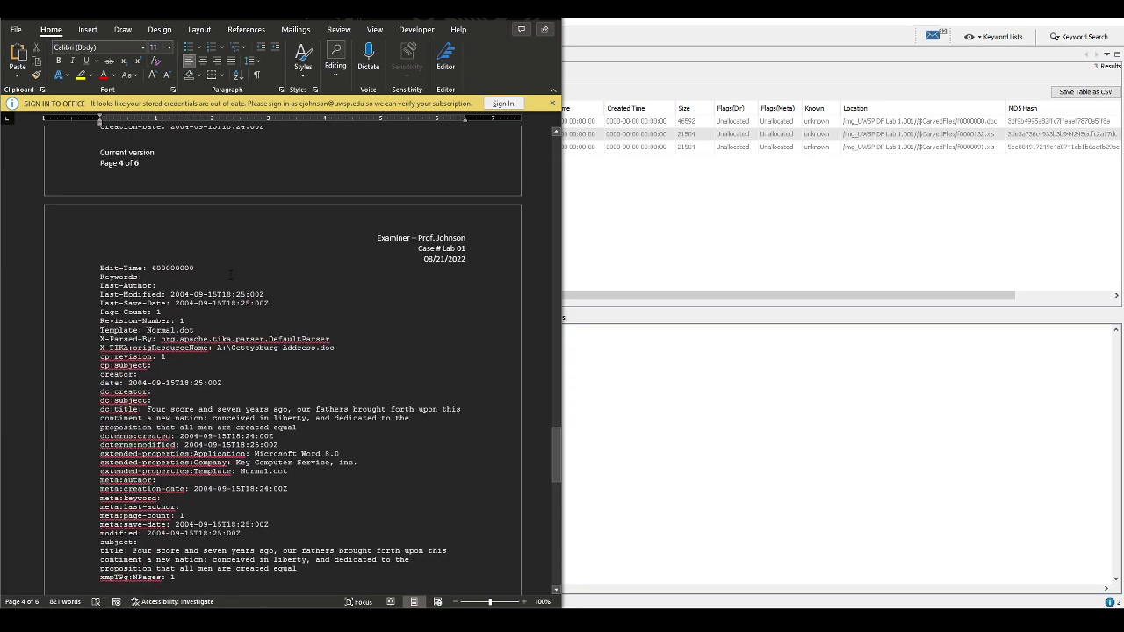
{"action": "scroll", "coordinate": [361, 481], "scroll_direction": "up", "scroll_amount": 4}
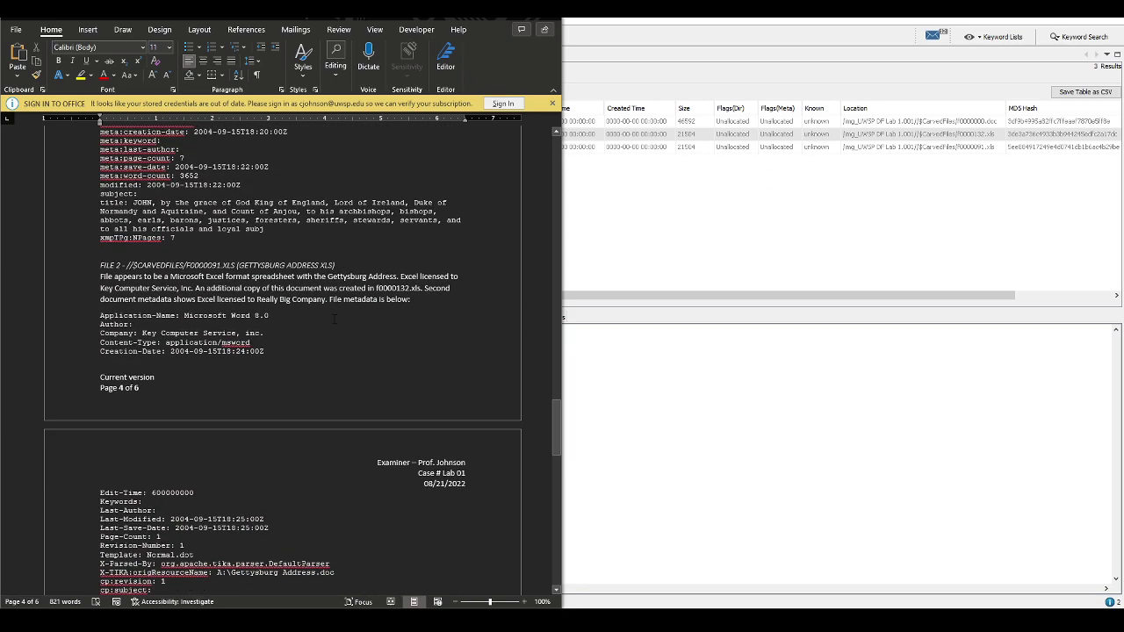
{"action": "scroll", "coordinate": [326, 492], "scroll_direction": "down", "scroll_amount": 4}
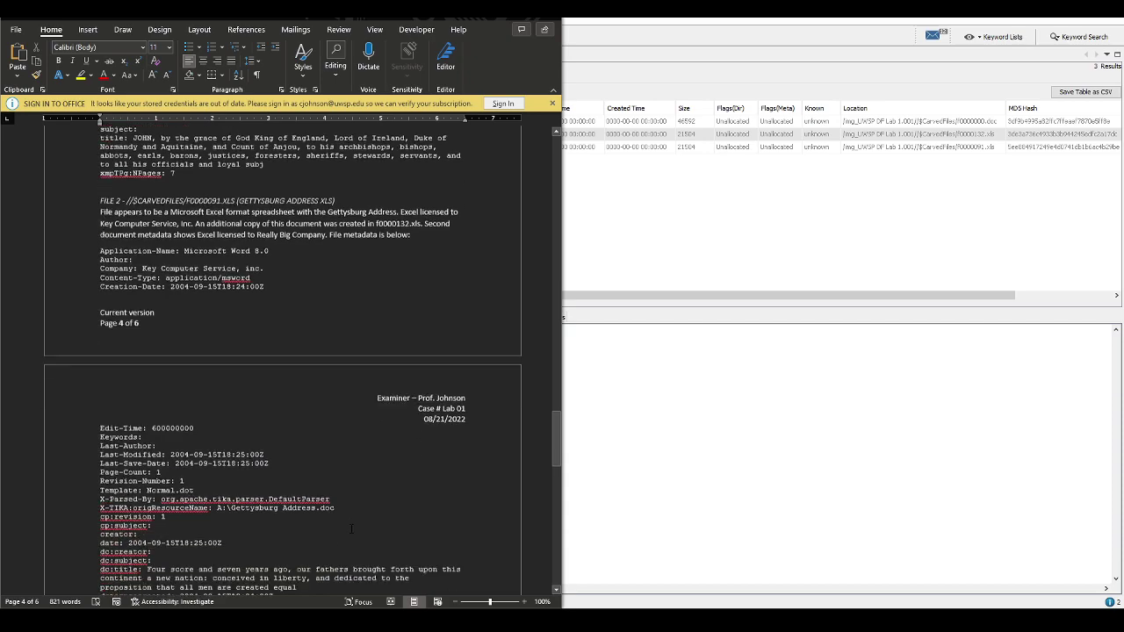
{"action": "scroll", "coordinate": [356, 521], "scroll_direction": "down", "scroll_amount": 4}
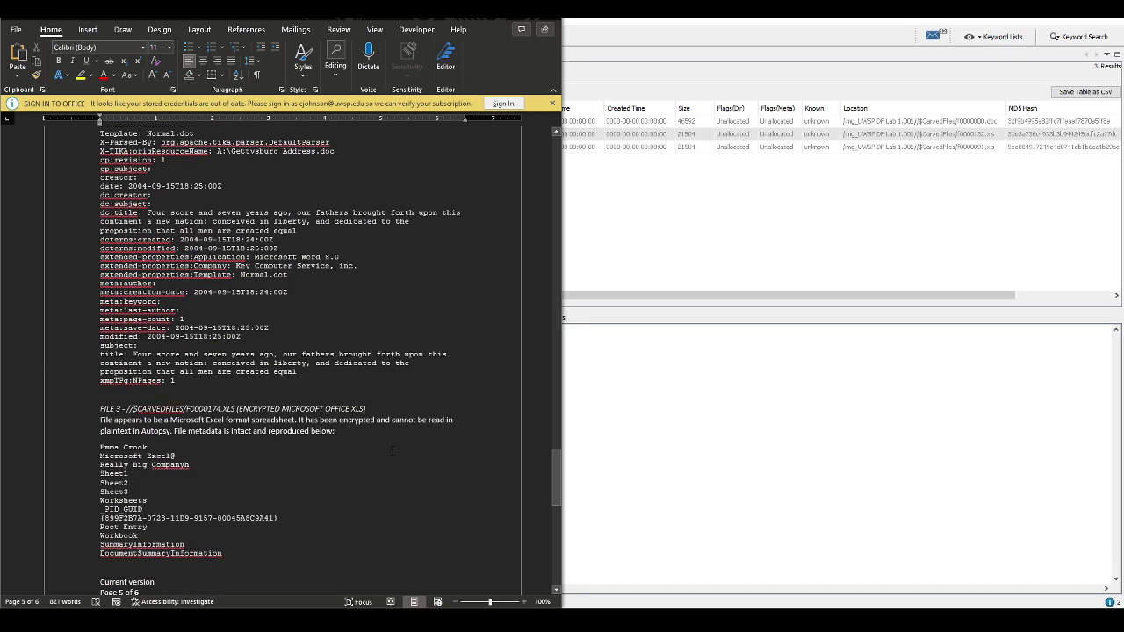
{"action": "scroll", "coordinate": [392, 451], "scroll_direction": "up", "scroll_amount": 7}
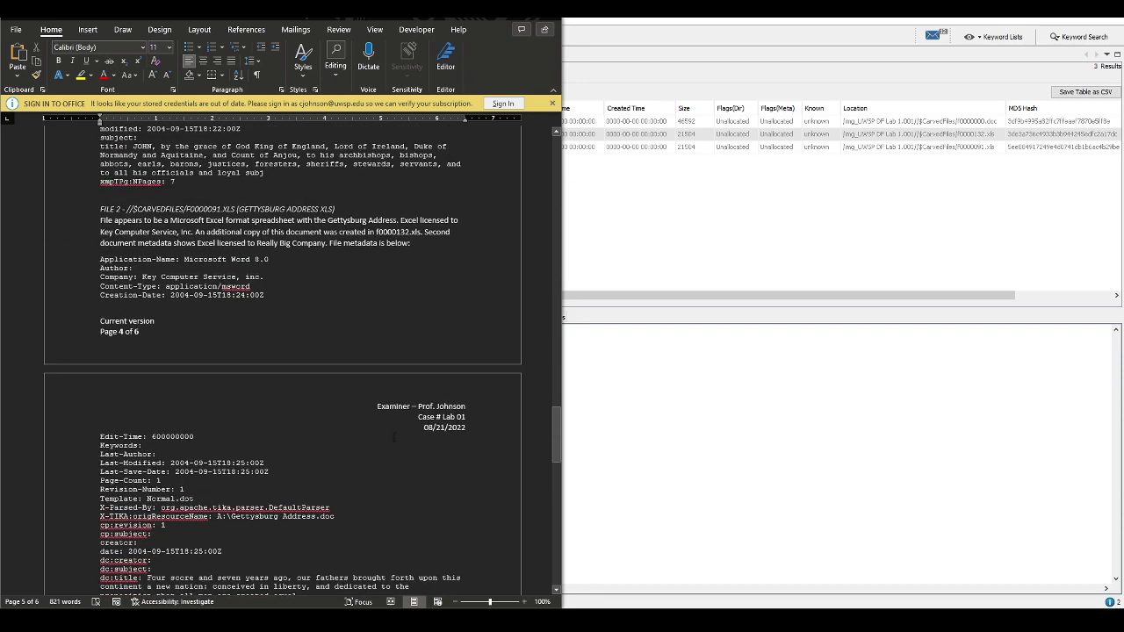
{"action": "scroll", "coordinate": [393, 435], "scroll_direction": "up", "scroll_amount": 4}
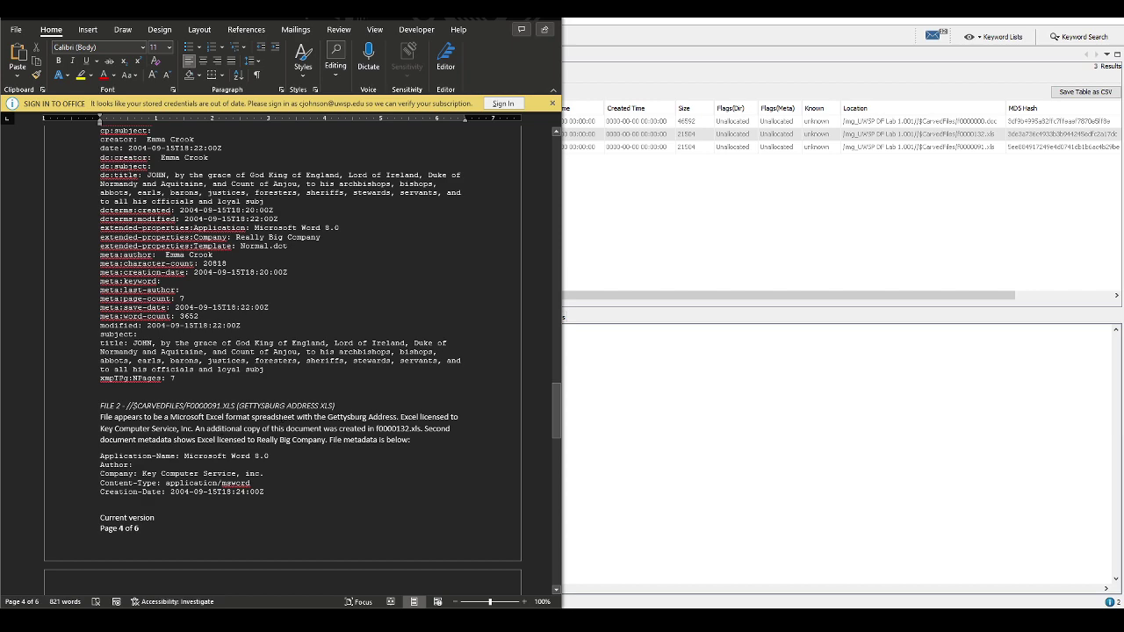
{"action": "scroll", "coordinate": [285, 422], "scroll_direction": "down", "scroll_amount": 6}
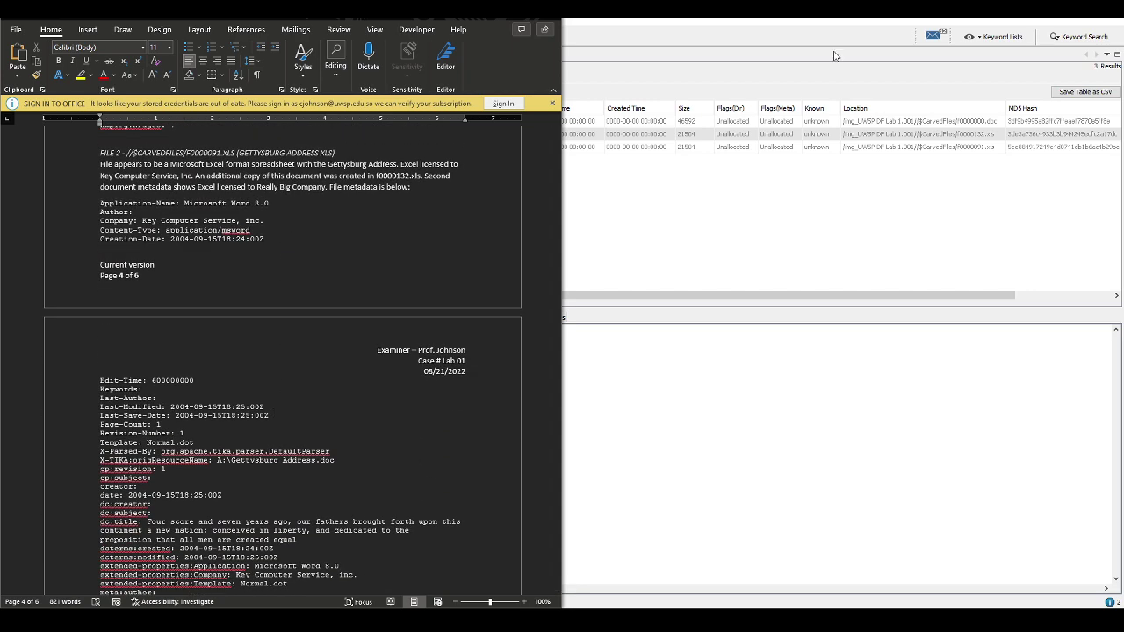
{"action": "key", "text": "alt+Tab"}
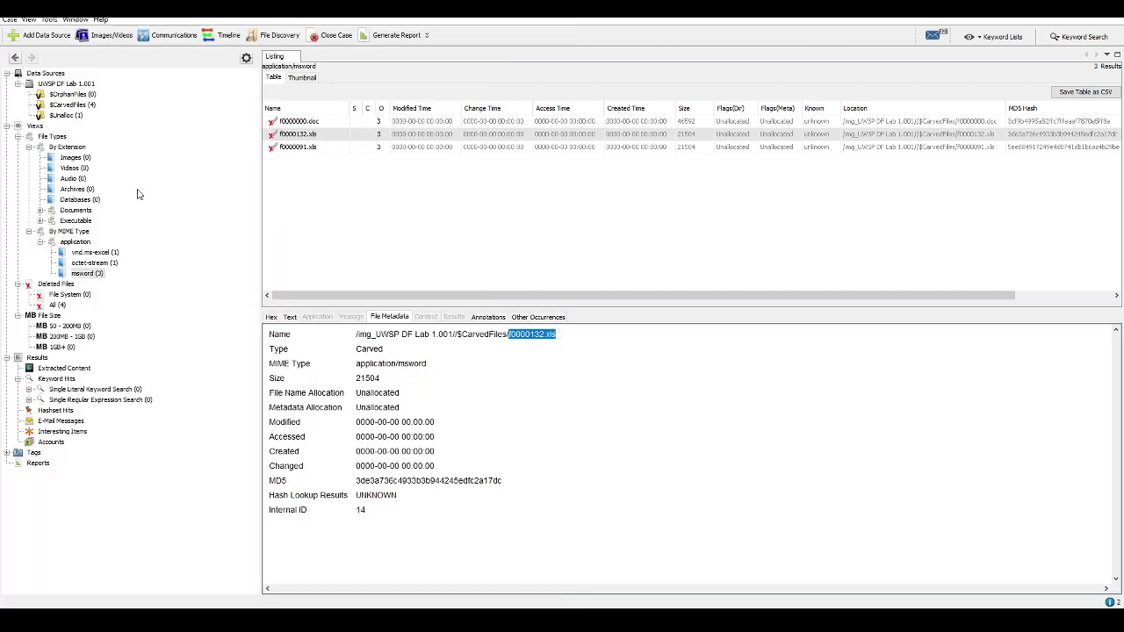
{"action": "left_click", "coordinate": [494, 406]}
{"action": "left_click", "coordinate": [703, 571]}
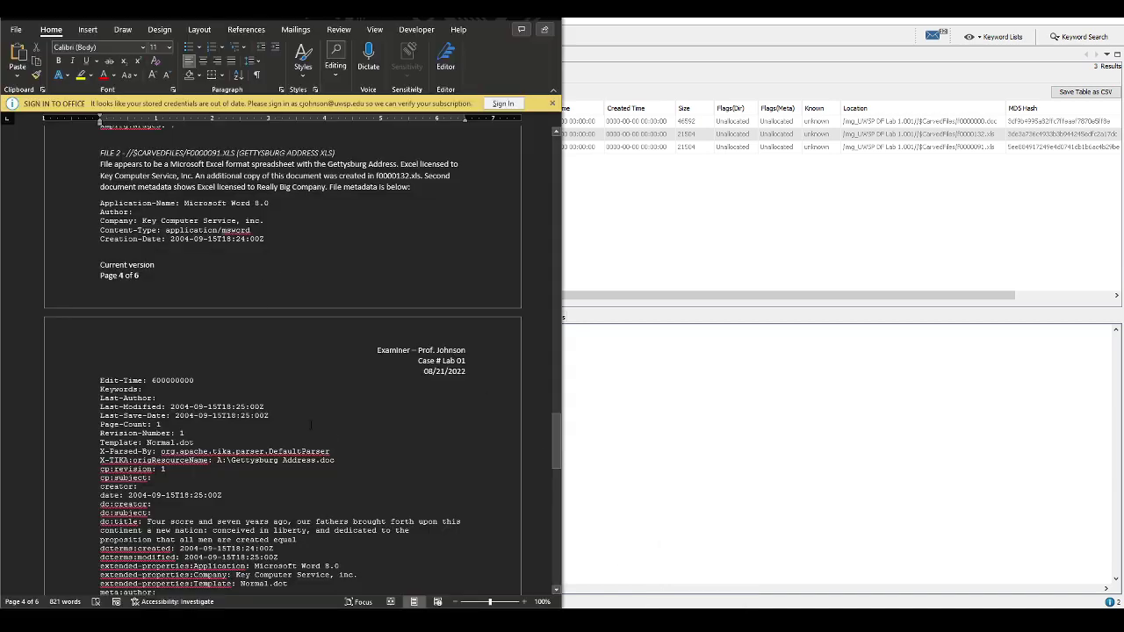
{"action": "scroll", "coordinate": [311, 425], "scroll_direction": "down", "scroll_amount": 9}
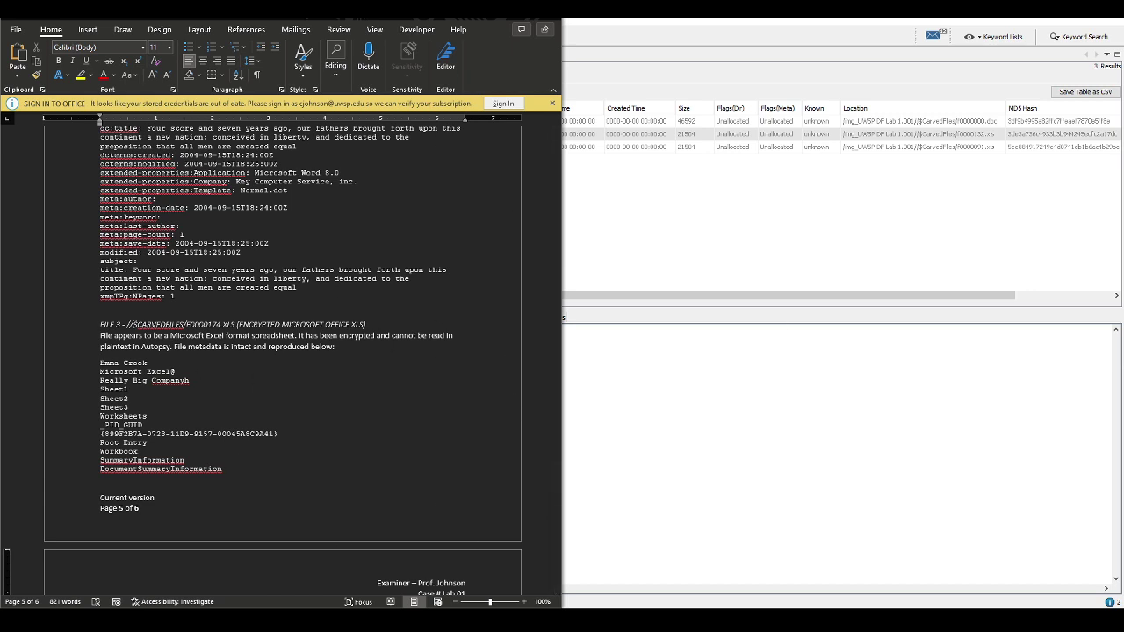
{"action": "left_click", "coordinate": [806, 20]}
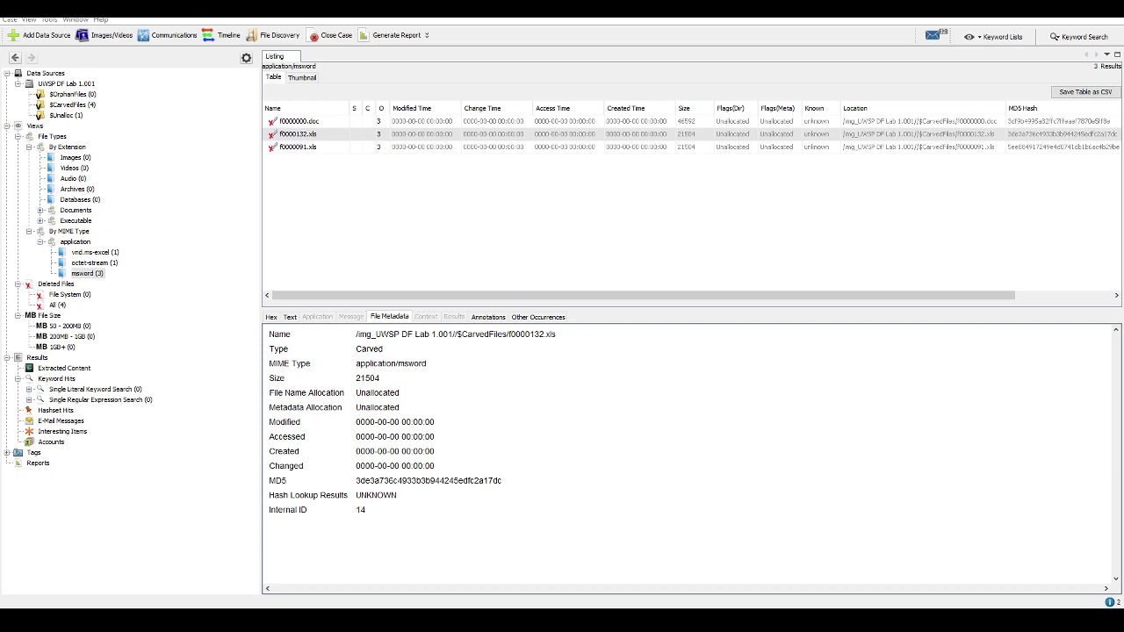
In Lab01's Export folder, duplicate f0000174.xls as f0000174 - Copy.xls
{"action": "double_click", "coordinate": [769, 213]}
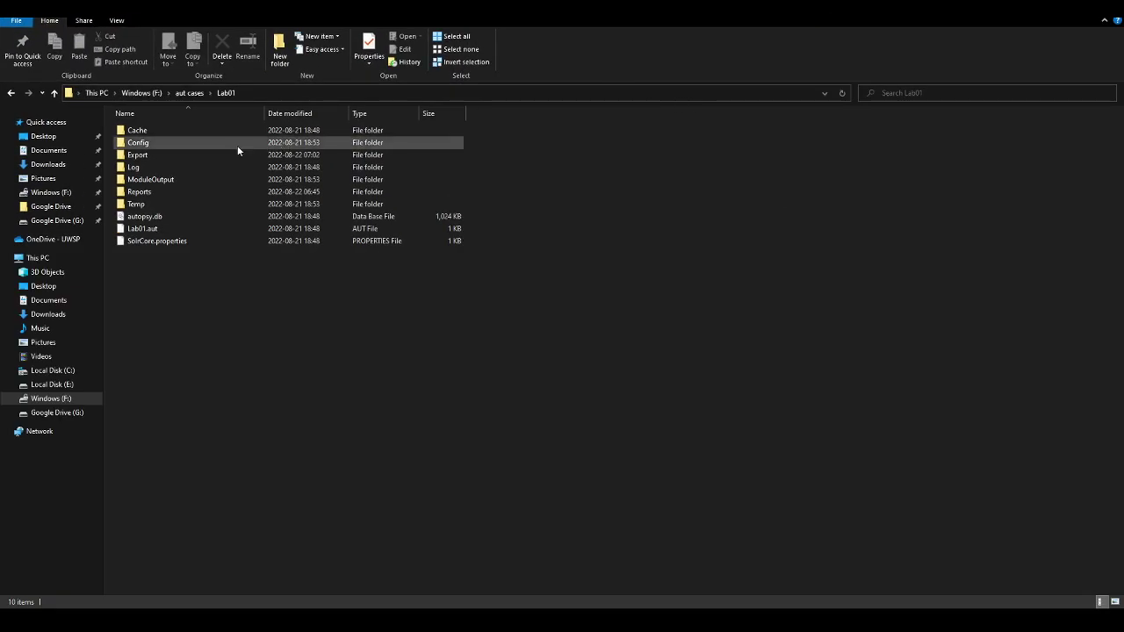
{"action": "double_click", "coordinate": [141, 154]}
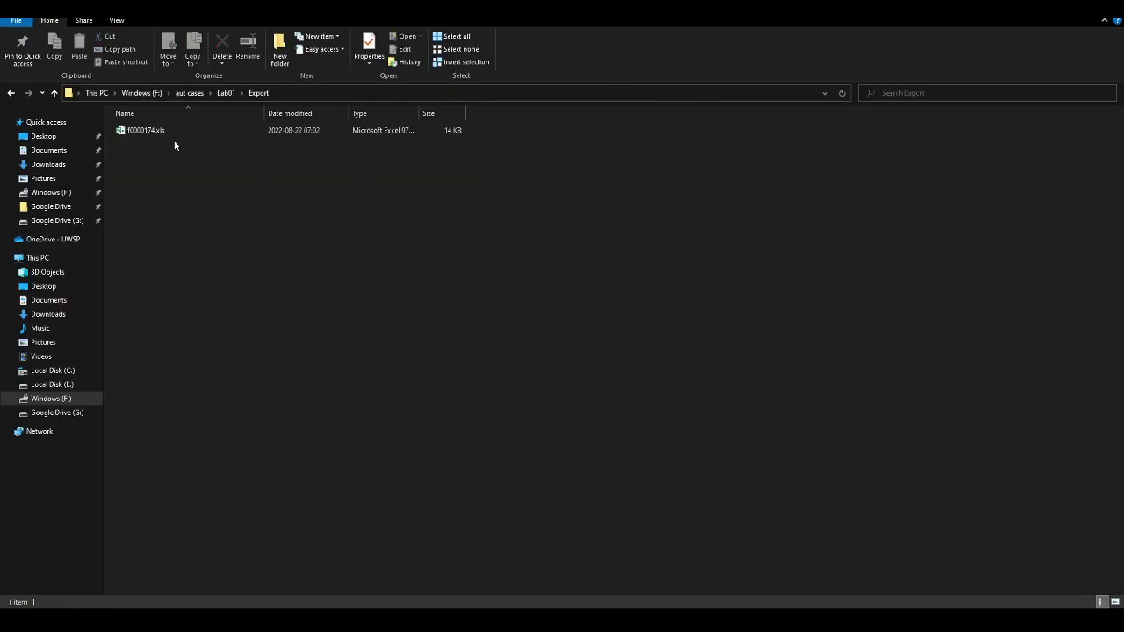
{"action": "left_click", "coordinate": [150, 132]}
{"action": "key", "text": "ctrl+c"}
{"action": "key", "text": "ctrl+v"}
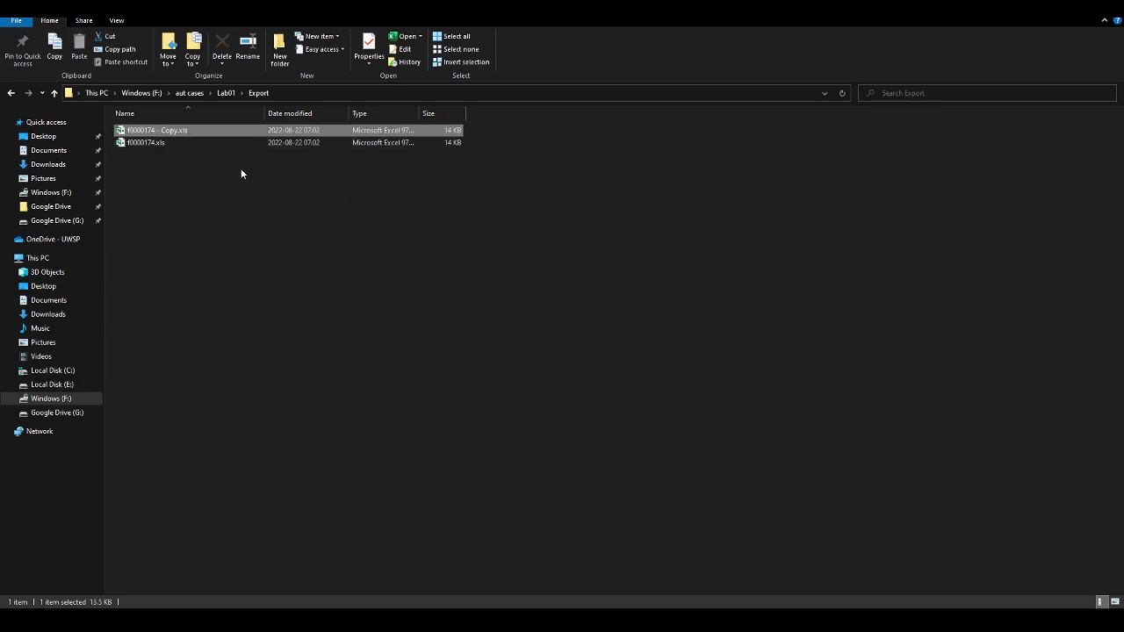
Review the copy's Security, Custom and Details properties, then close without changes
{"action": "right_click", "coordinate": [156, 130]}
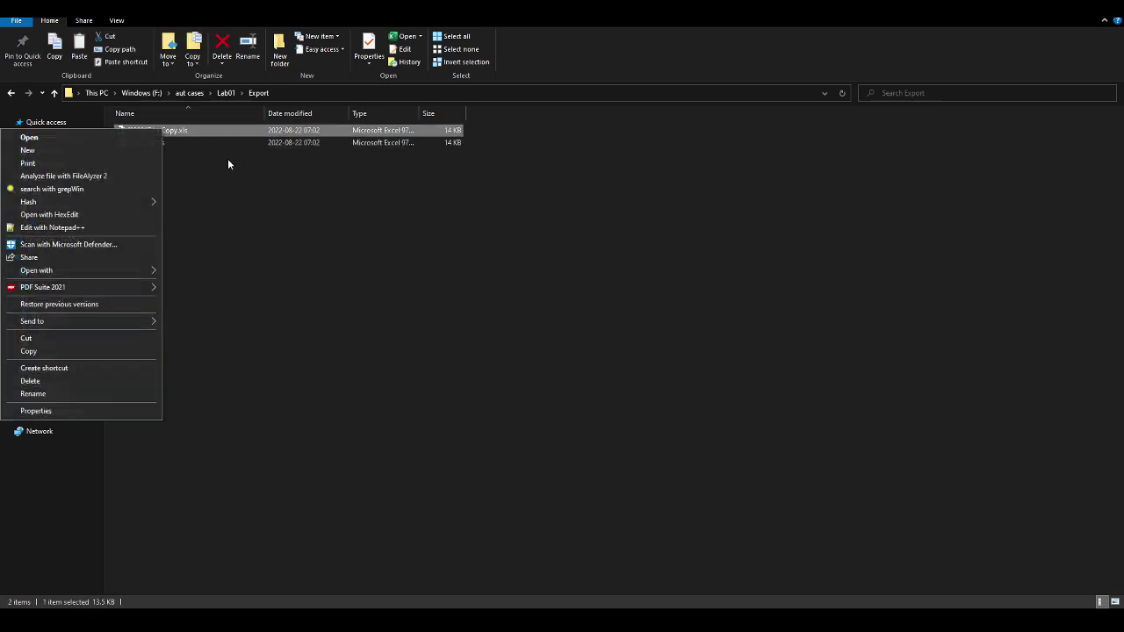
{"action": "left_click", "coordinate": [35, 411]}
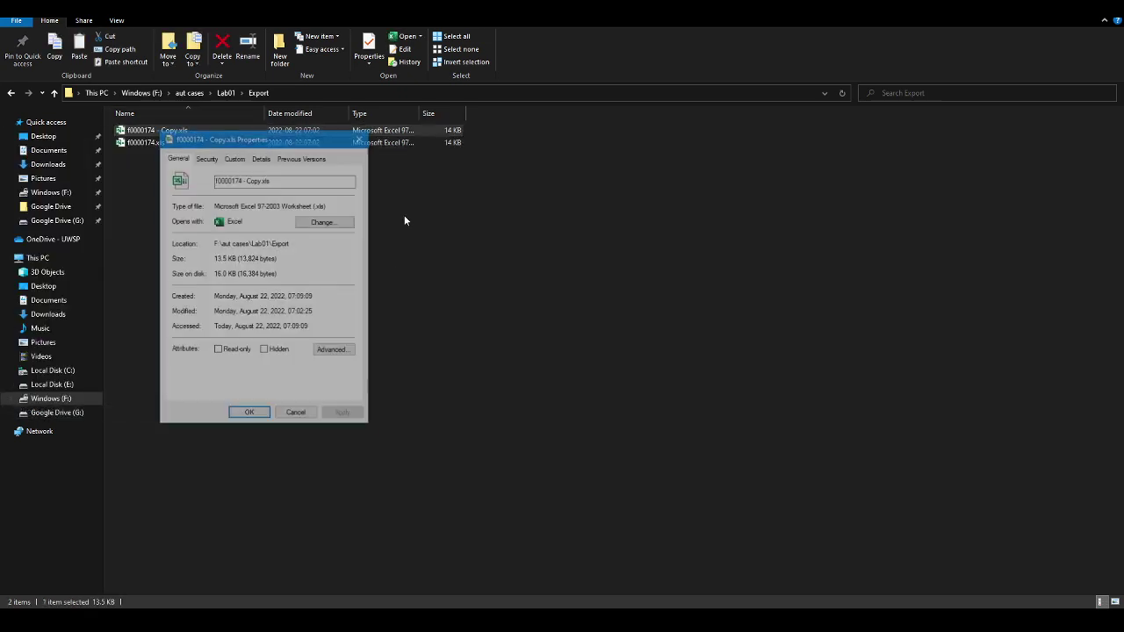
{"action": "left_click", "coordinate": [215, 160]}
{"action": "left_click", "coordinate": [235, 160]}
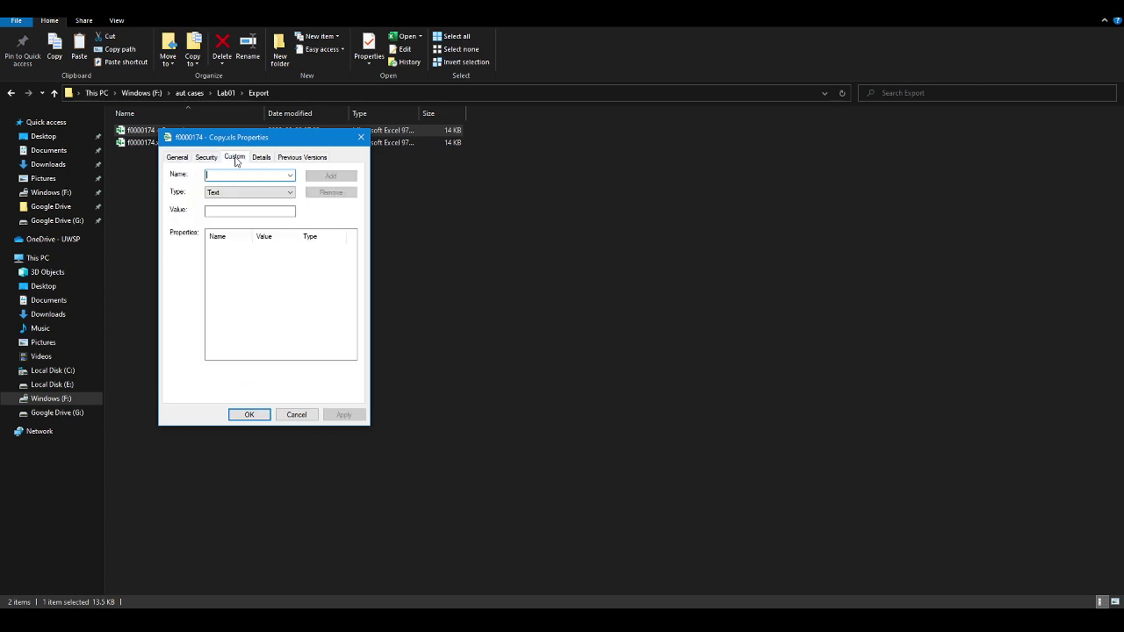
{"action": "left_click", "coordinate": [261, 157]}
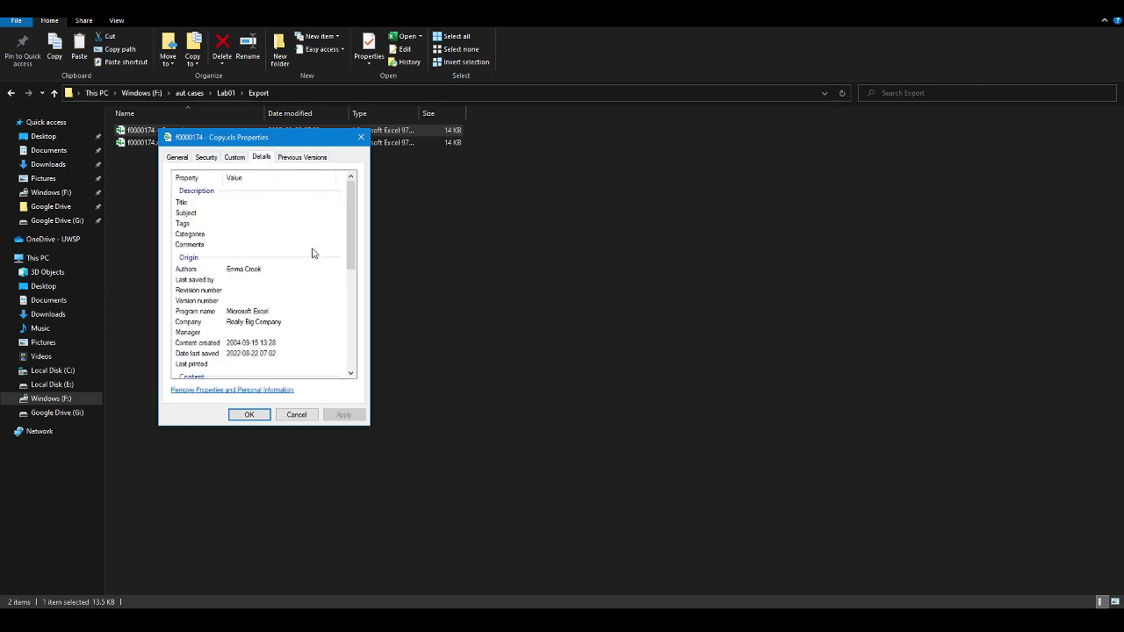
{"action": "scroll", "coordinate": [303, 283], "scroll_direction": "down", "scroll_amount": 3}
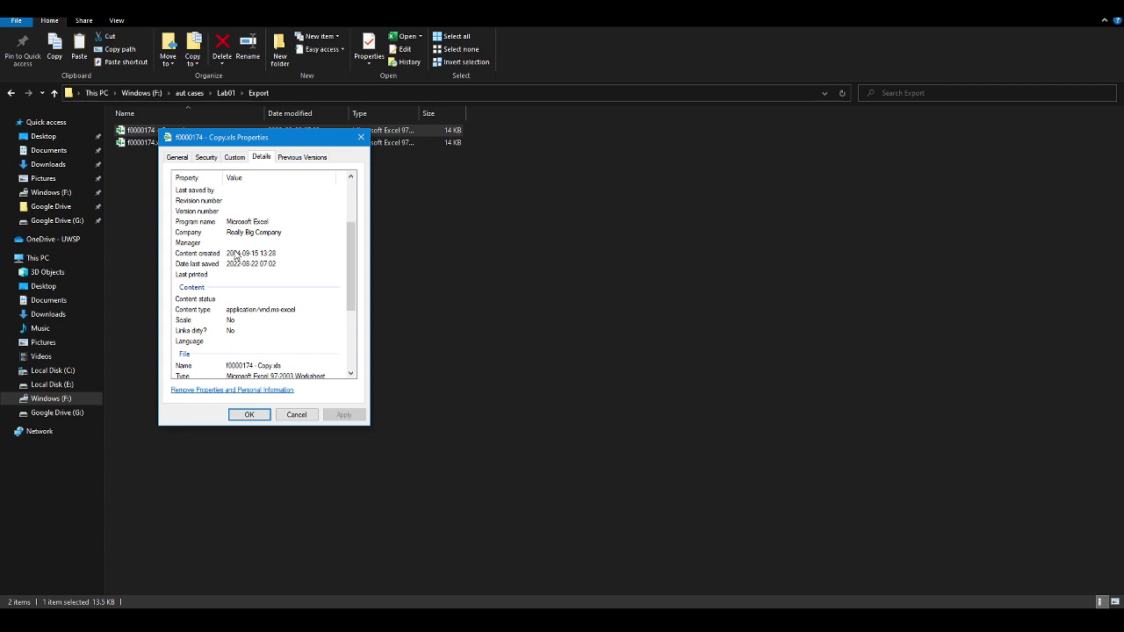
{"action": "scroll", "coordinate": [301, 278], "scroll_direction": "down", "scroll_amount": 2}
{"action": "left_click", "coordinate": [264, 369]}
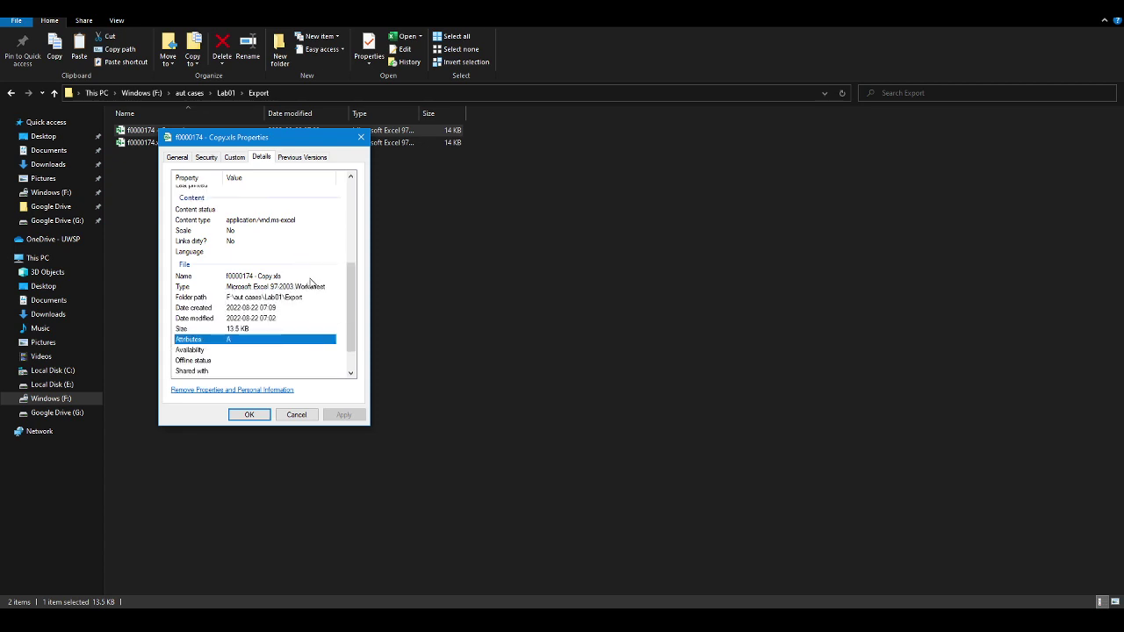
{"action": "scroll", "coordinate": [307, 279], "scroll_direction": "down", "scroll_amount": 1}
{"action": "left_click", "coordinate": [296, 415]}
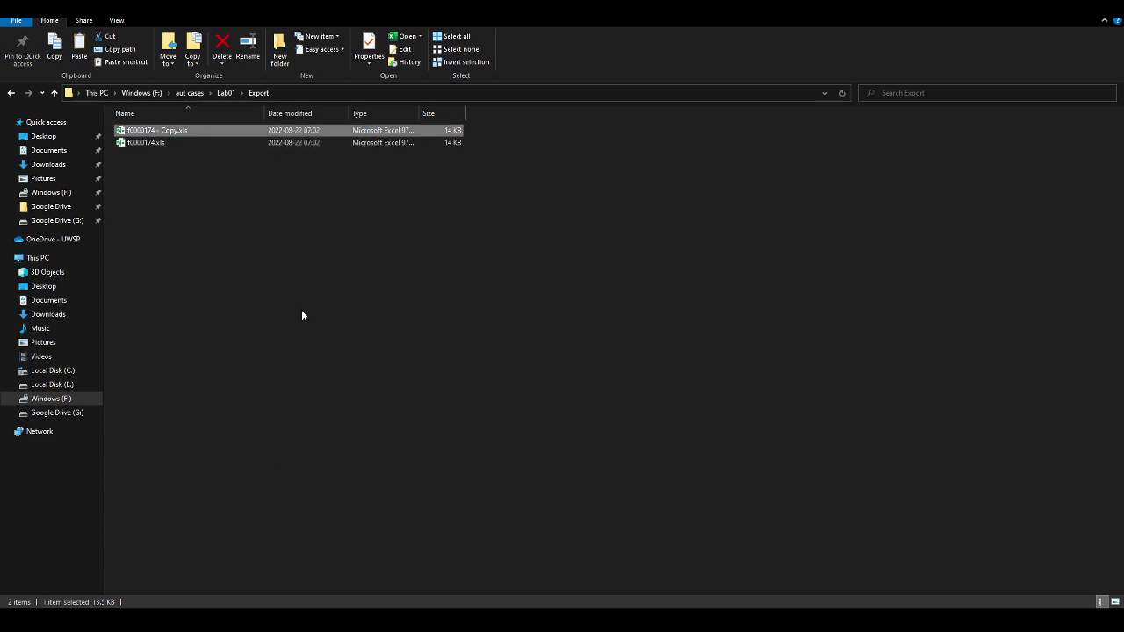
Rename the copy's extension from .xls to .zip, accepting the extension-change warning
{"action": "left_click", "coordinate": [187, 131]}
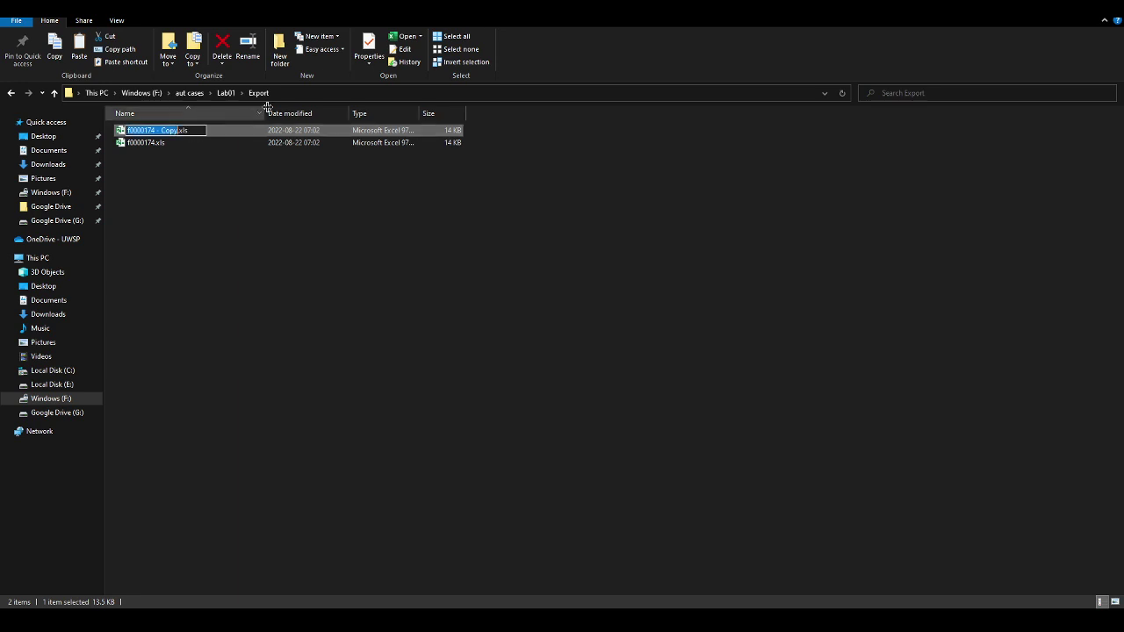
{"action": "key", "text": "Right"}
{"action": "key", "text": "Delete"}
{"action": "key", "text": "Delete"}
{"action": "key", "text": "Delete"}
{"action": "type", "text": "zip"}
{"action": "left_click", "coordinate": [273, 231]}
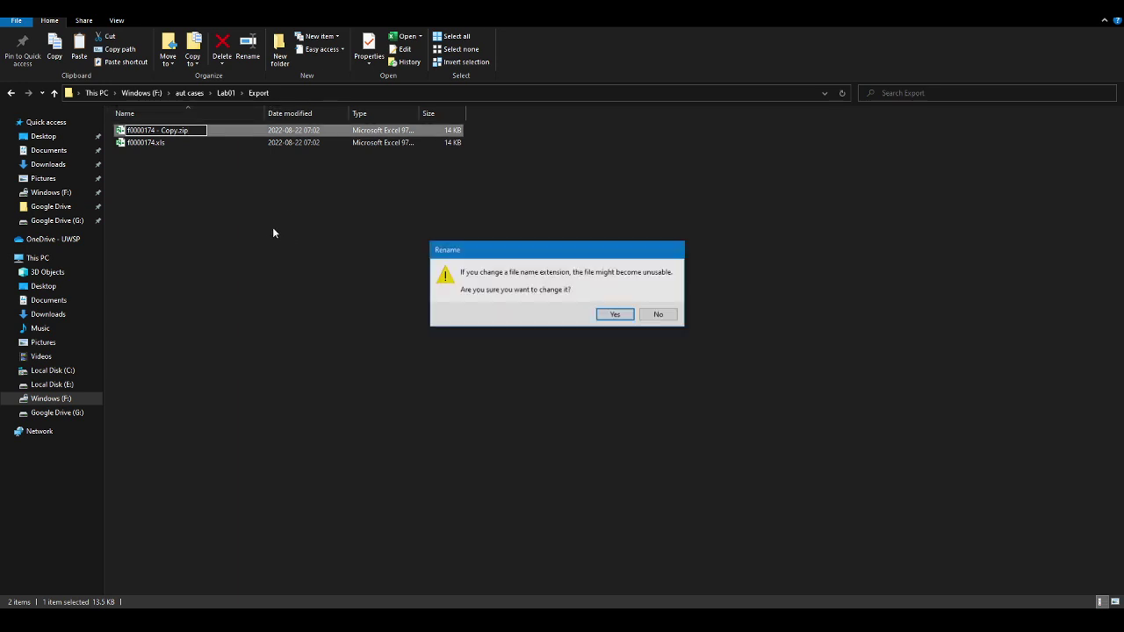
{"action": "left_click", "coordinate": [619, 317]}
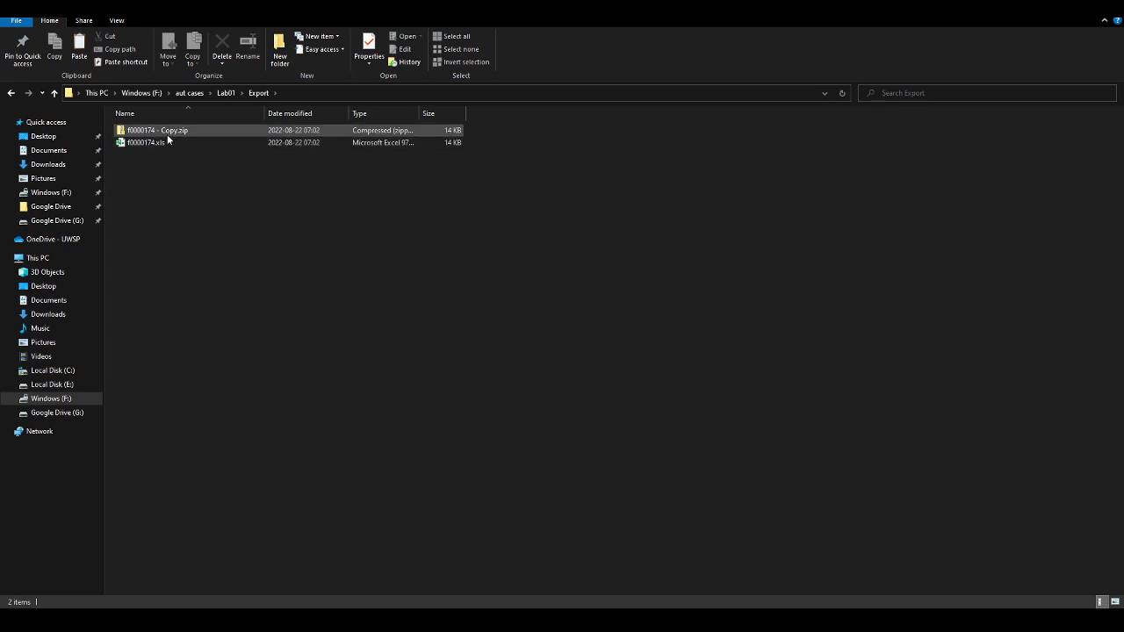
Try opening f0000174 - Copy.zip, dismissing the invalid folder error and the Open with menu
{"action": "double_click", "coordinate": [171, 133]}
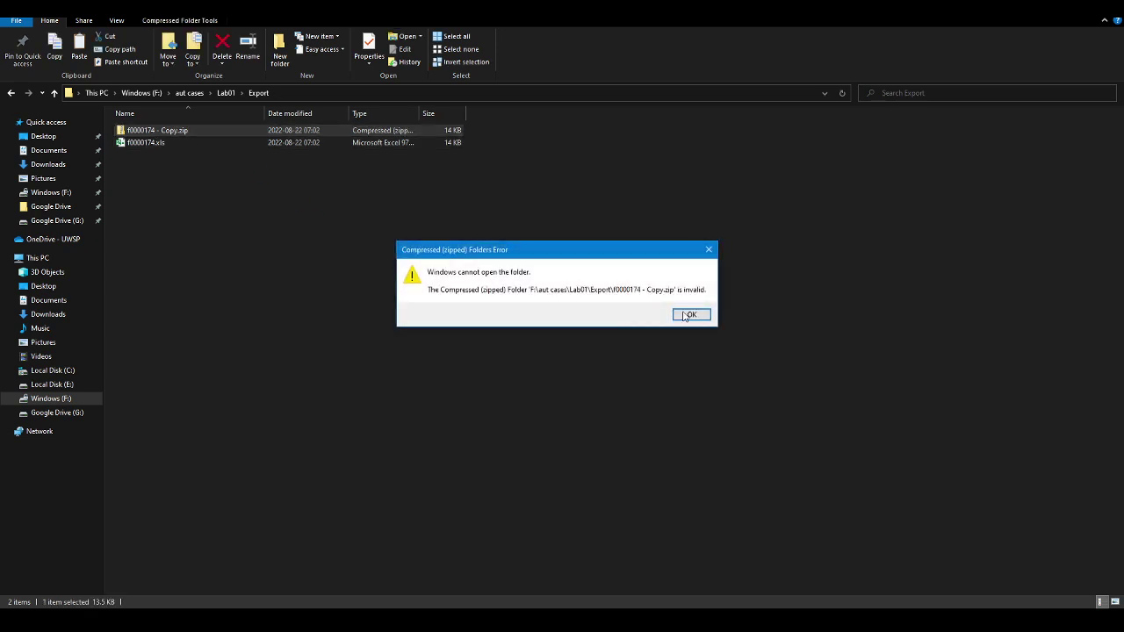
{"action": "left_click", "coordinate": [691, 315]}
{"action": "right_click", "coordinate": [162, 131]}
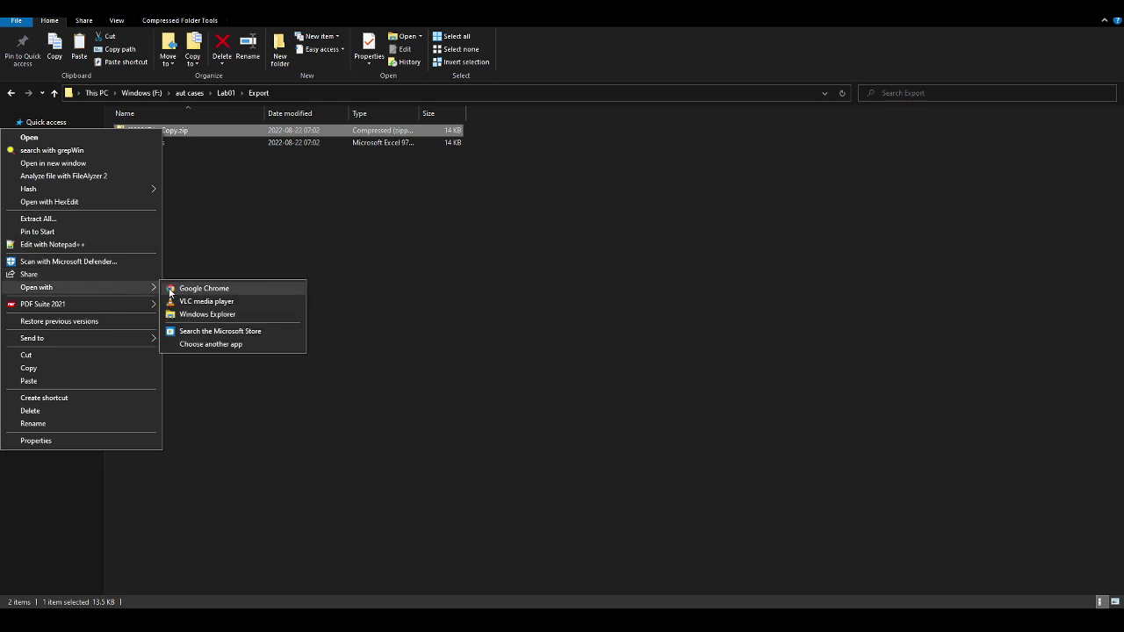
{"action": "left_click", "coordinate": [442, 362]}
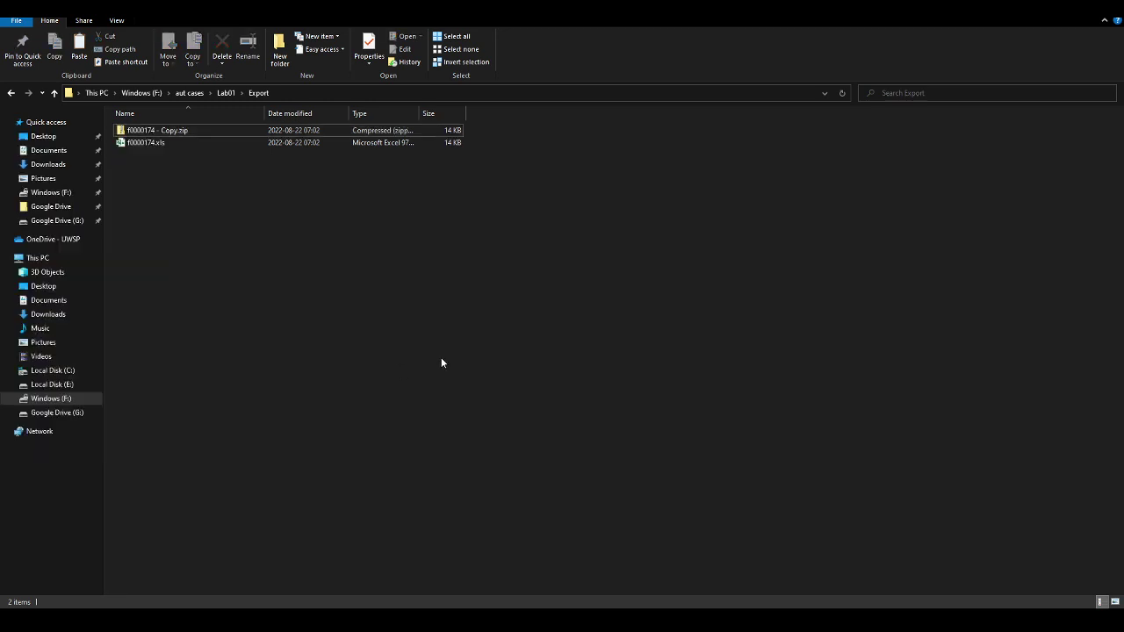
{"action": "key", "text": "super"}
{"action": "type", "text": "zip"}
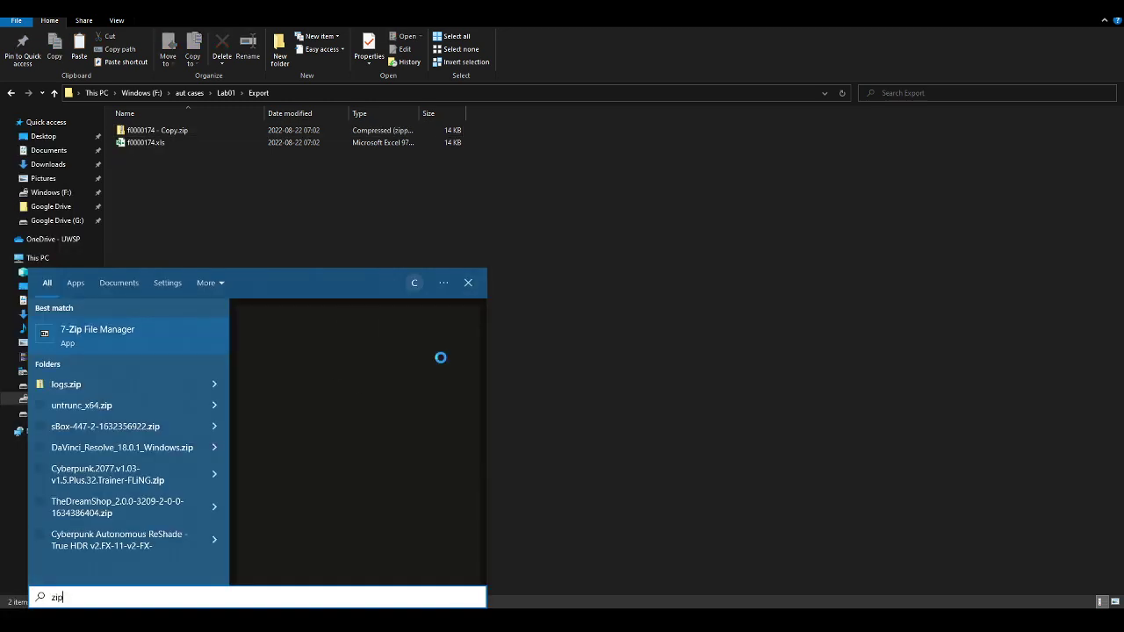
{"action": "key", "text": "Return"}
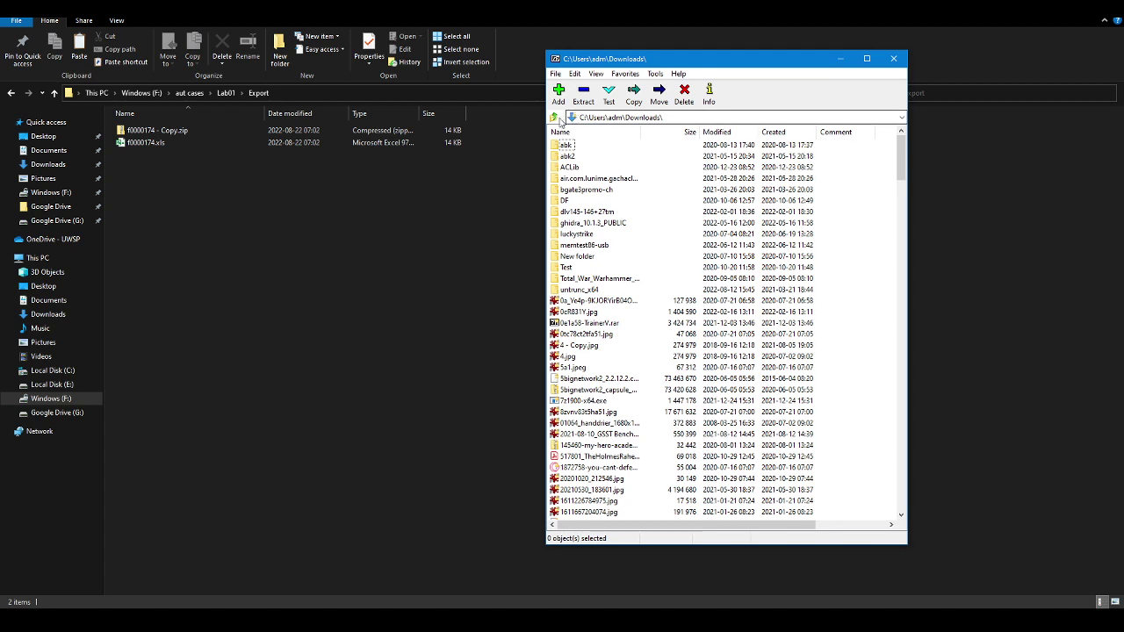
{"action": "left_click", "coordinate": [555, 117]}
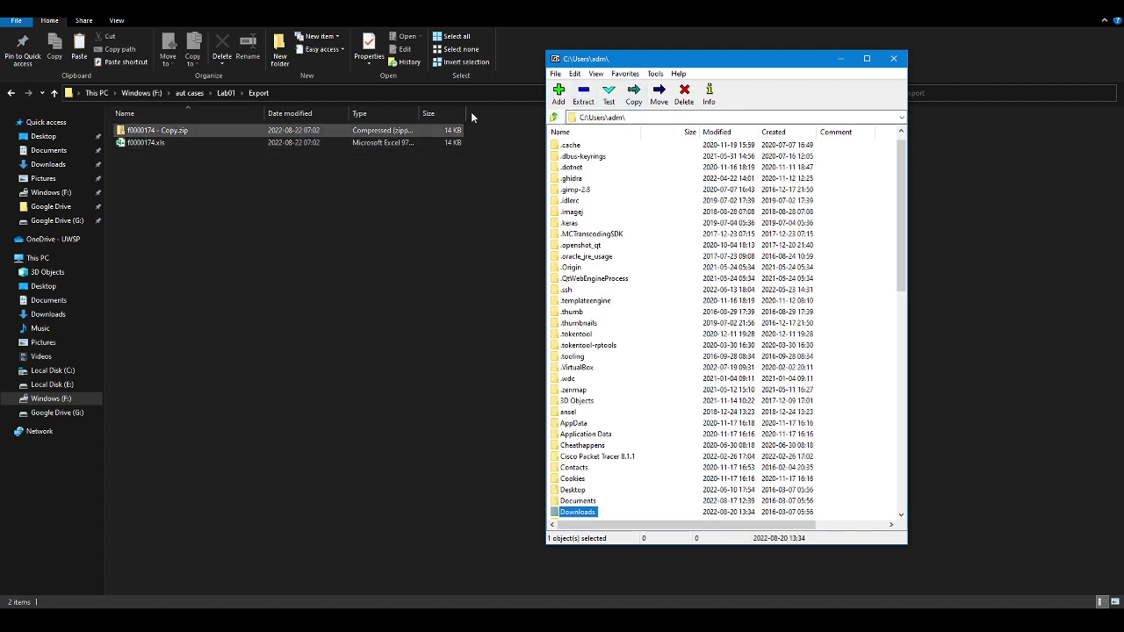
{"action": "left_click", "coordinate": [556, 73]}
{"action": "mouse_move", "coordinate": [625, 74]}
{"action": "left_click_drag", "start_coordinate": [688, 51], "coordinate": [1123, 52]}
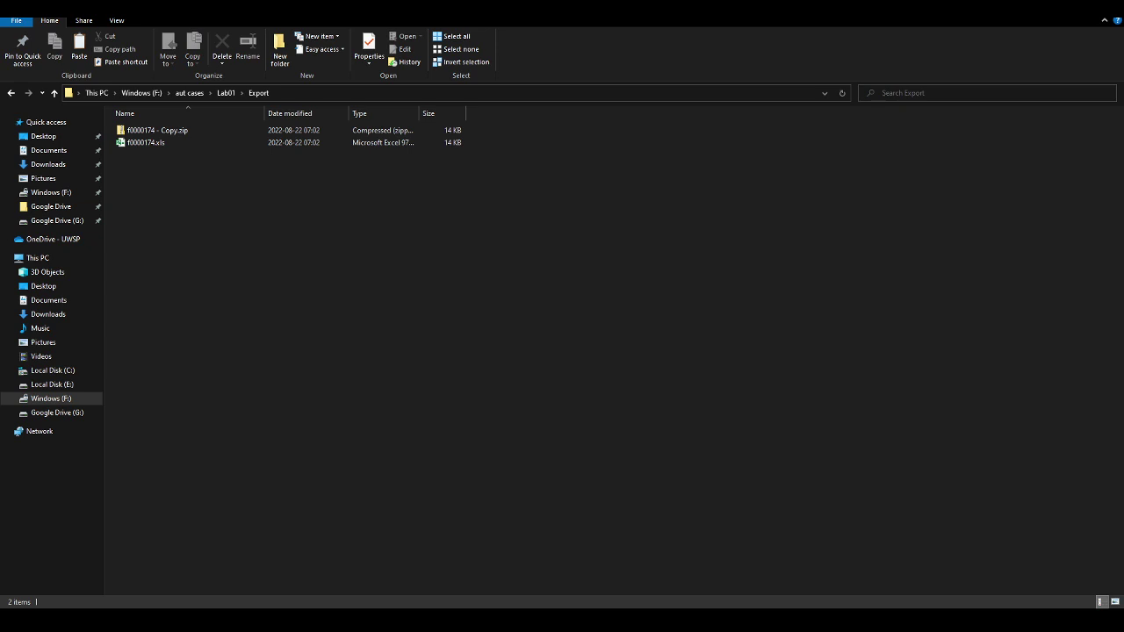
{"action": "left_click", "coordinate": [146, 130]}
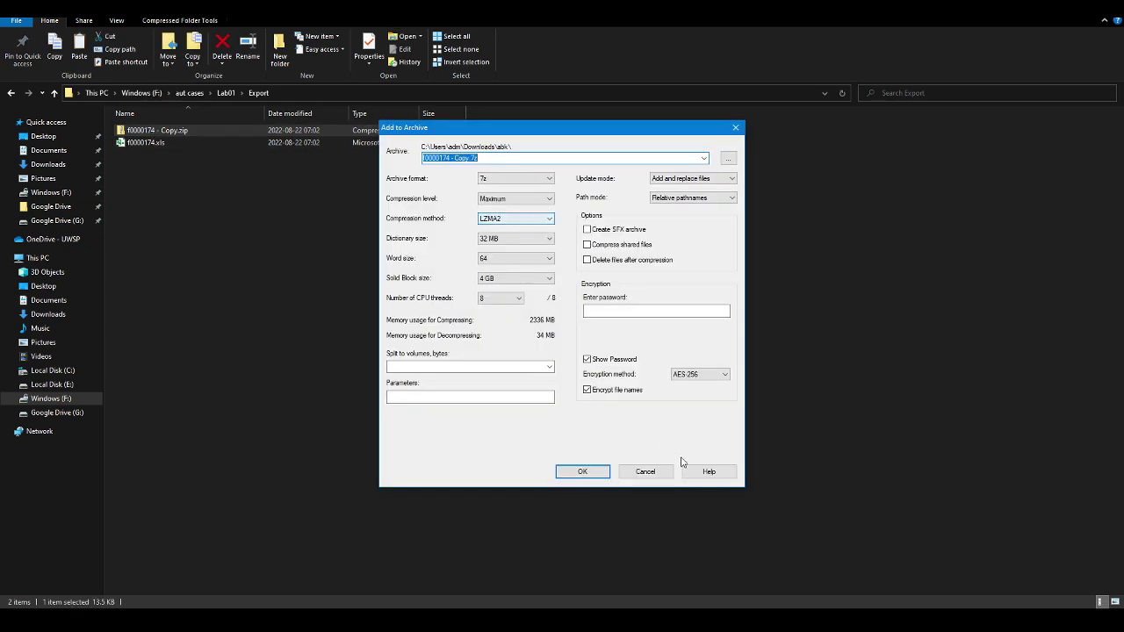
{"action": "key", "text": "Escape"}
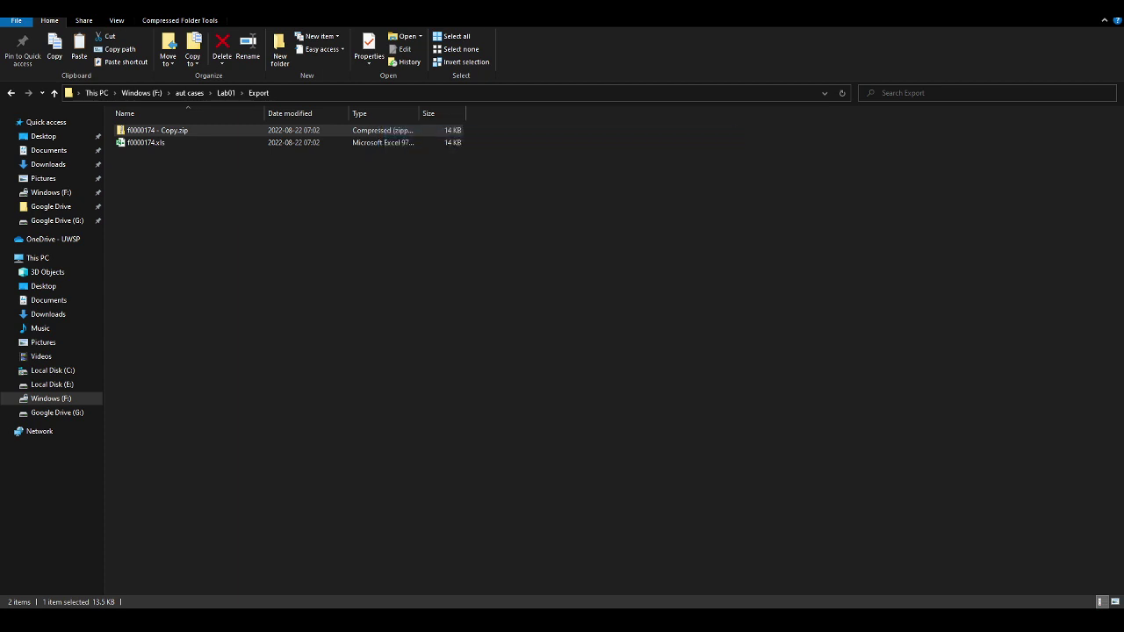
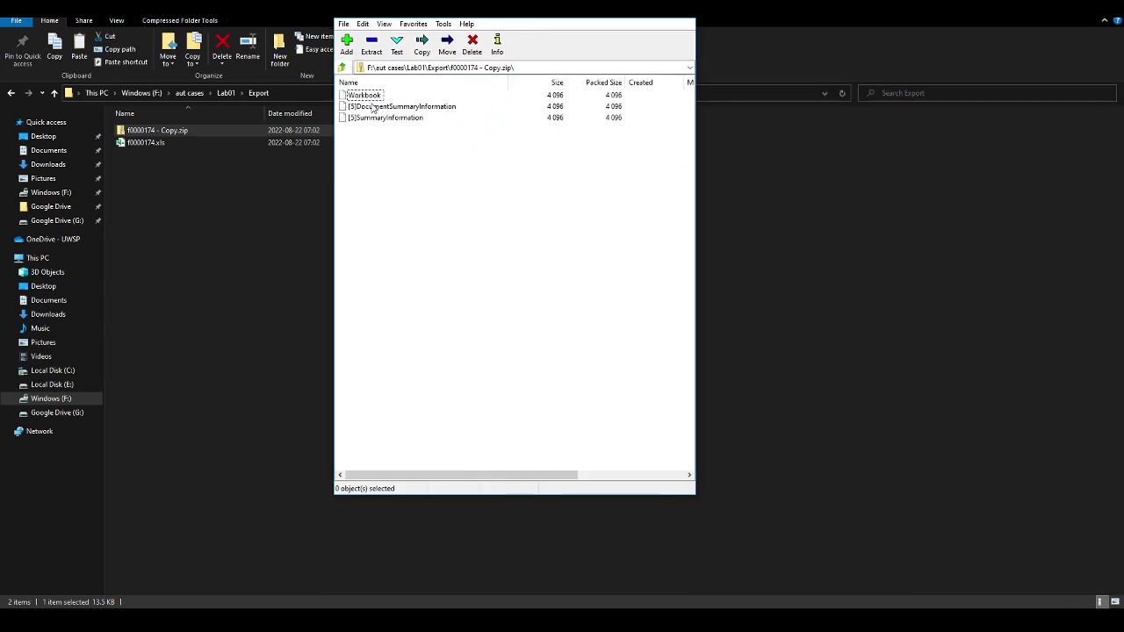
Select Workbook, [5]DocumentSummaryInformation and [5]SummaryInformation in the archive, then close 7-Zip
{"action": "left_click", "coordinate": [378, 118]}
{"action": "key", "text": "ctrl+a"}
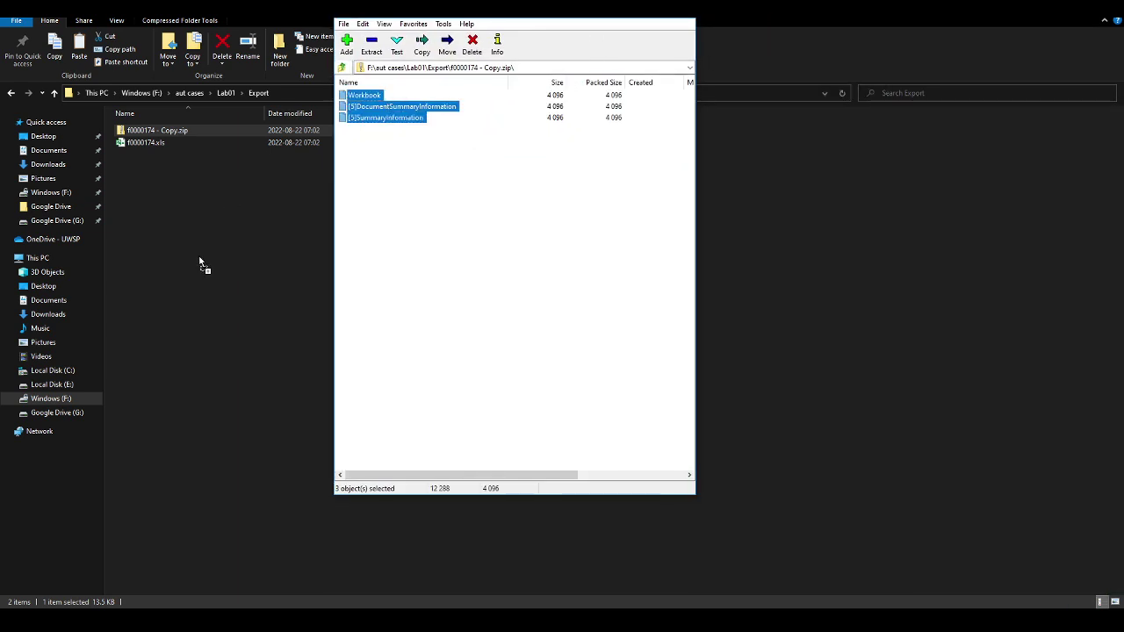
{"action": "key", "text": "alt+F4"}
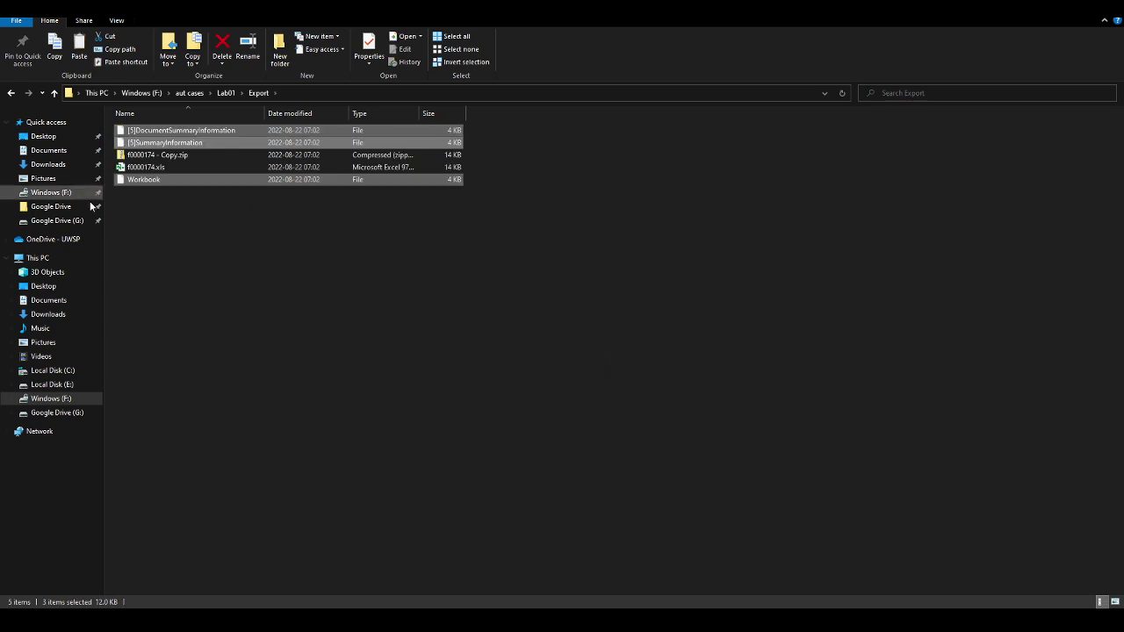
Open [5]DocumentSummaryInformation in Notepad++ as raw text, look through it, and close it
{"action": "left_click", "coordinate": [150, 190]}
{"action": "left_click", "coordinate": [150, 181]}
{"action": "right_click", "coordinate": [179, 132]}
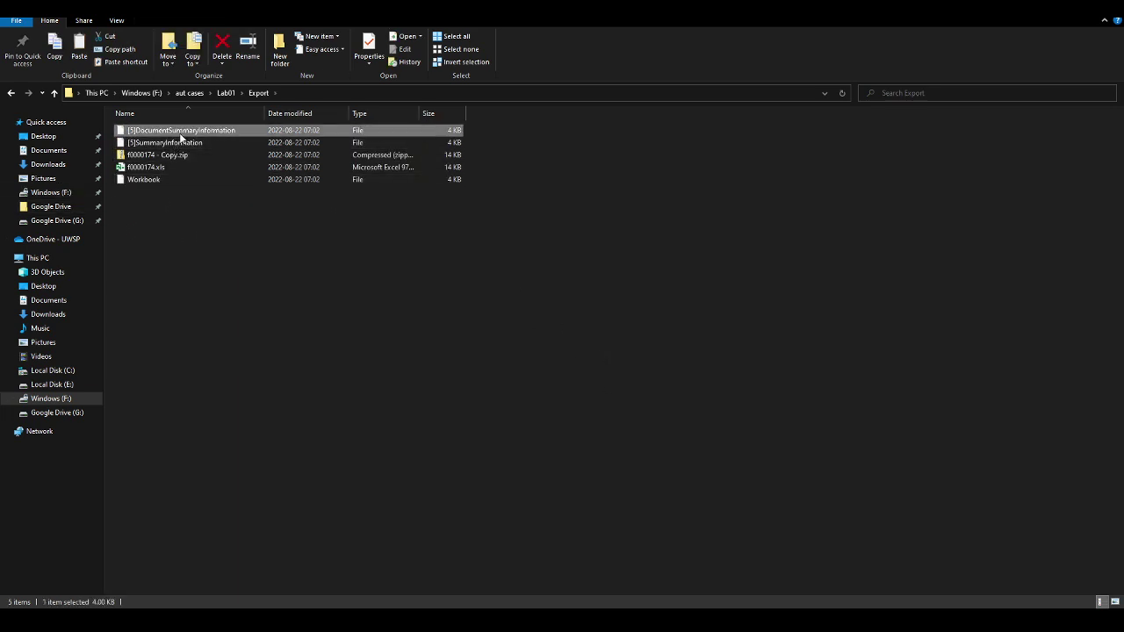
{"action": "left_click", "coordinate": [79, 206]}
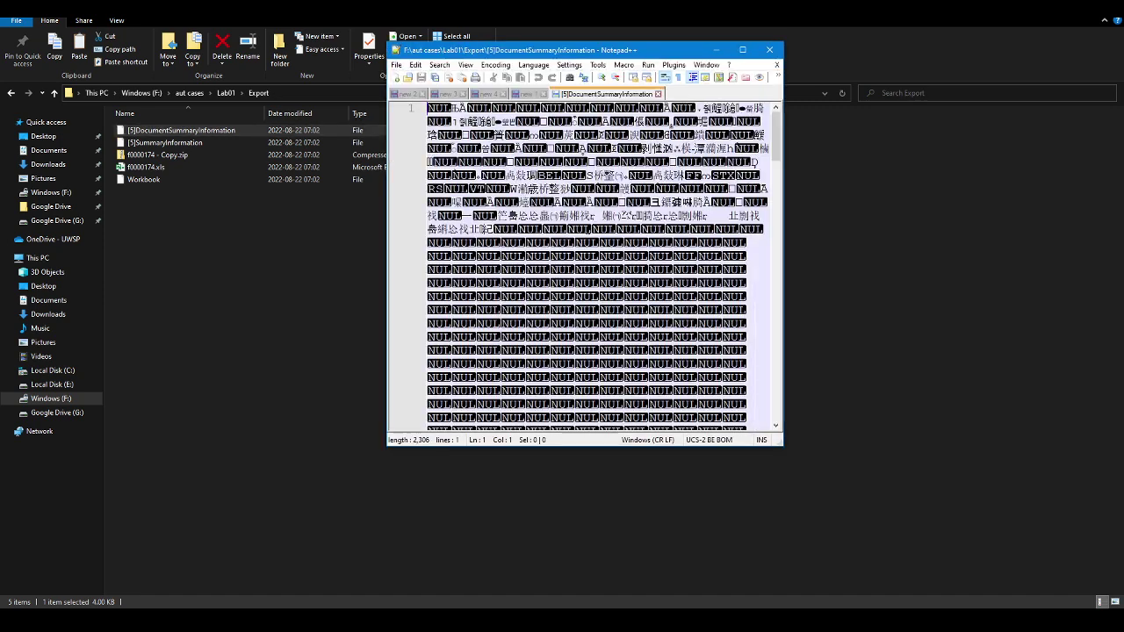
{"action": "left_click_drag", "start_coordinate": [776, 156], "coordinate": [776, 123]}
{"action": "left_click", "coordinate": [769, 49]}
Open [5]SummaryInformation in Notepad++ and scroll through its NUL-filled binary content
{"action": "right_click", "coordinate": [165, 141]}
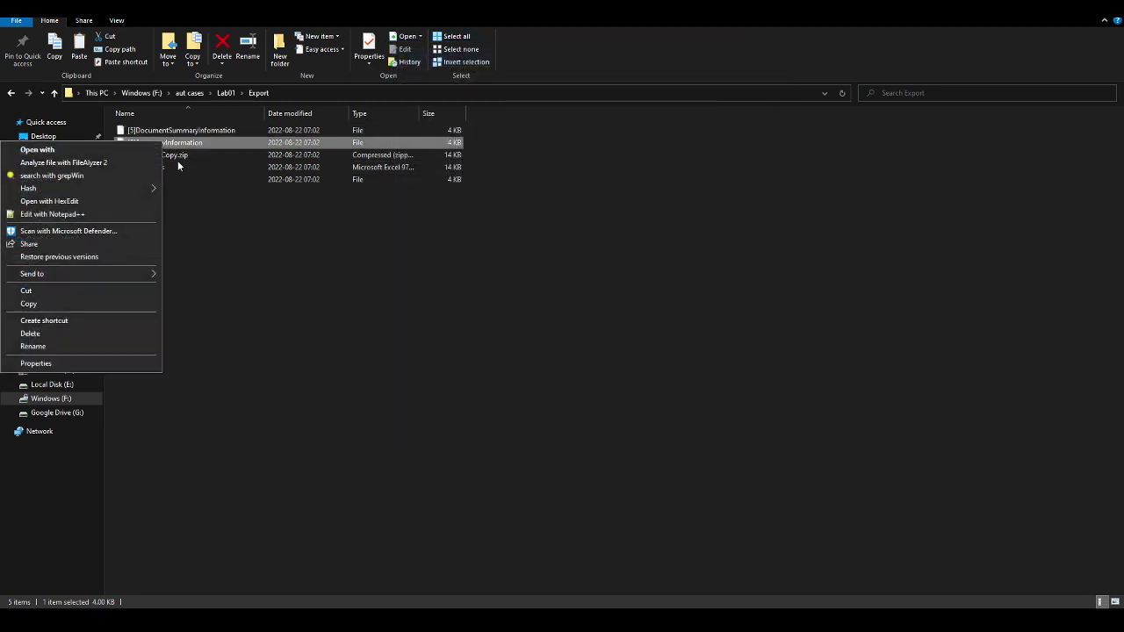
{"action": "left_click", "coordinate": [51, 215]}
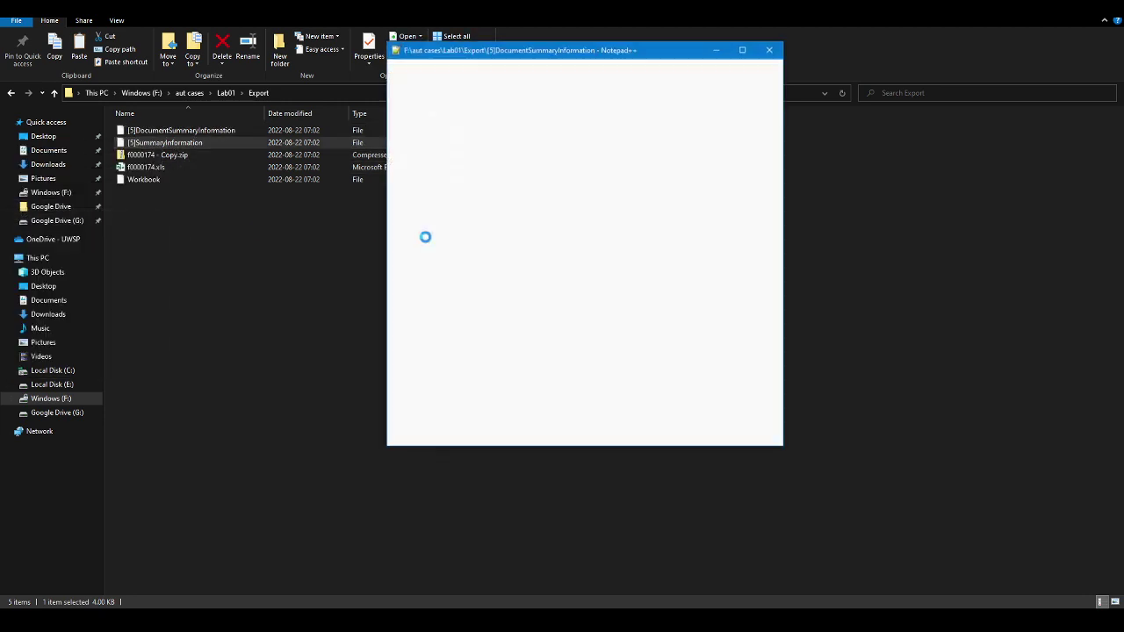
{"action": "scroll", "coordinate": [580, 264], "scroll_direction": "down", "scroll_amount": 10}
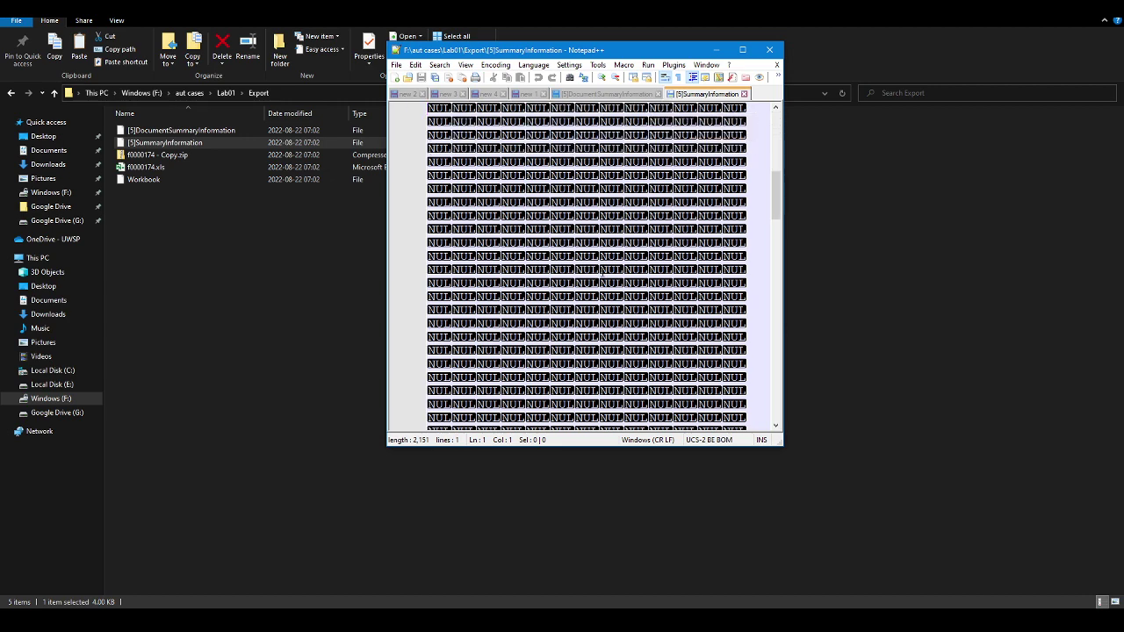
{"action": "scroll", "coordinate": [605, 271], "scroll_direction": "down", "scroll_amount": 5}
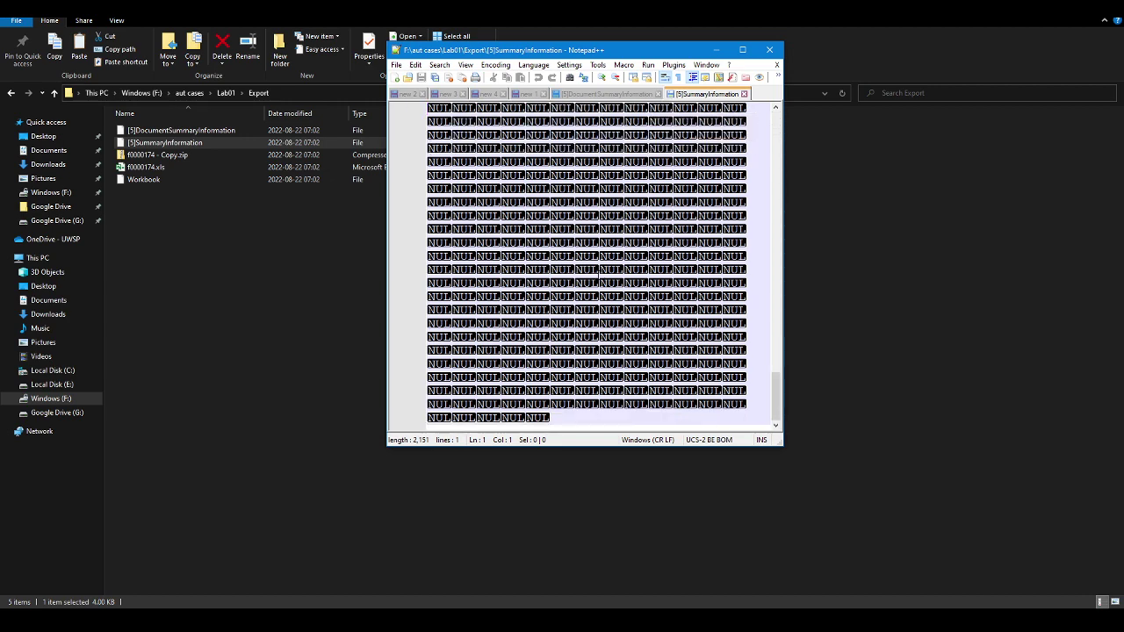
Close the SummaryInformation view and open the Workbook stream in Notepad++ as raw text
{"action": "left_click", "coordinate": [770, 52]}
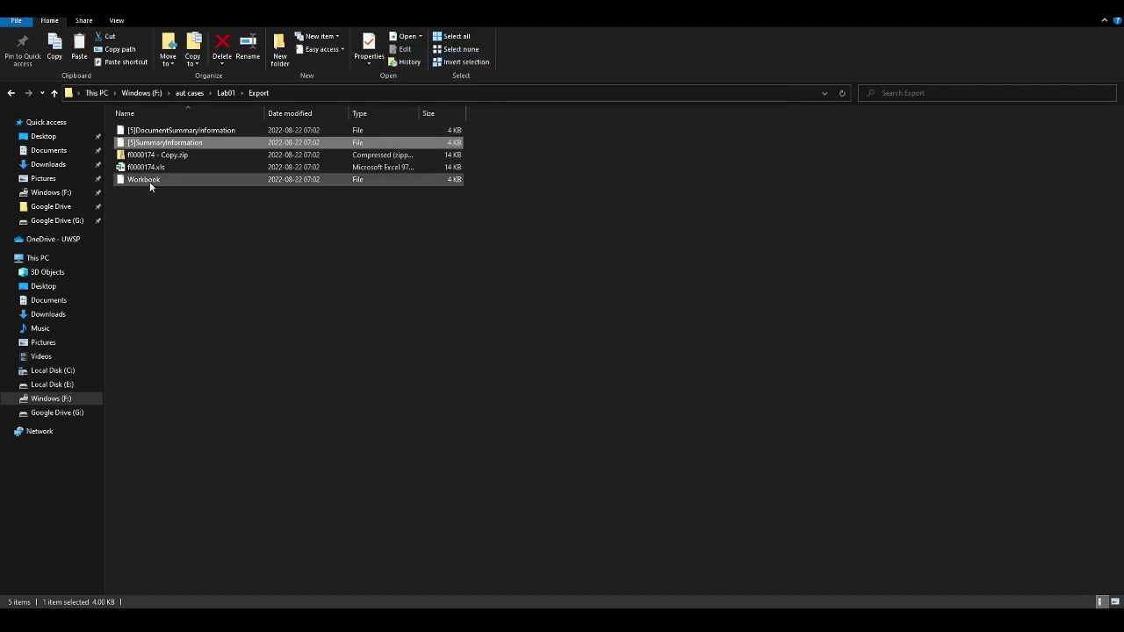
{"action": "right_click", "coordinate": [150, 182]}
{"action": "left_click", "coordinate": [48, 256]}
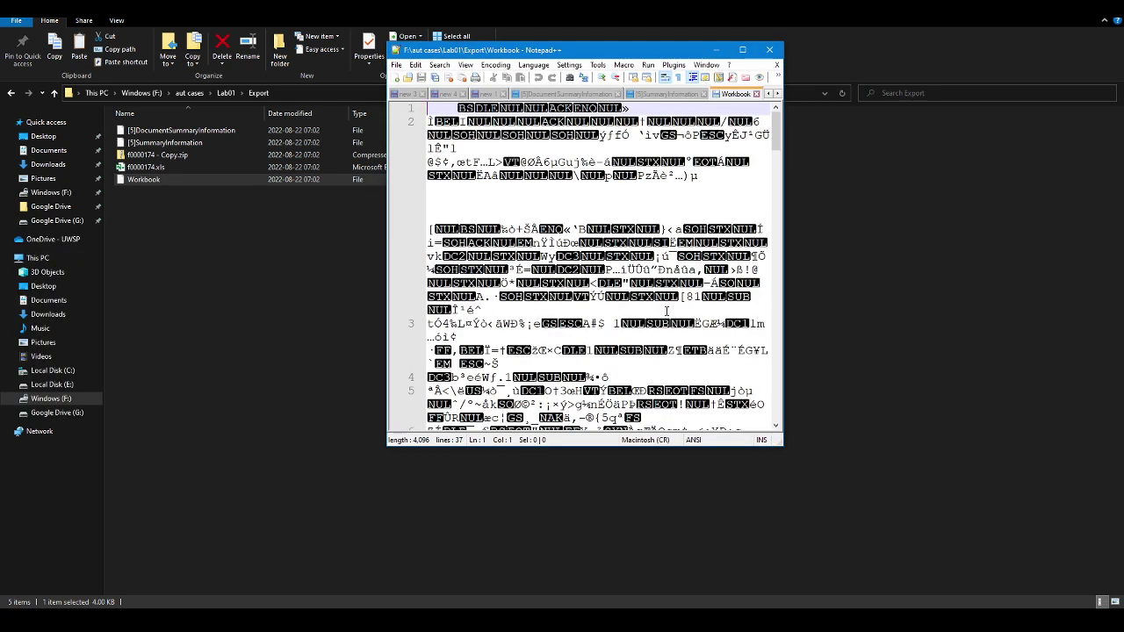
Read down through the 37-line Workbook stream and back up, then close Notepad++
{"action": "scroll", "coordinate": [659, 309], "scroll_direction": "down", "scroll_amount": 5}
{"action": "scroll", "coordinate": [667, 311], "scroll_direction": "down", "scroll_amount": 9}
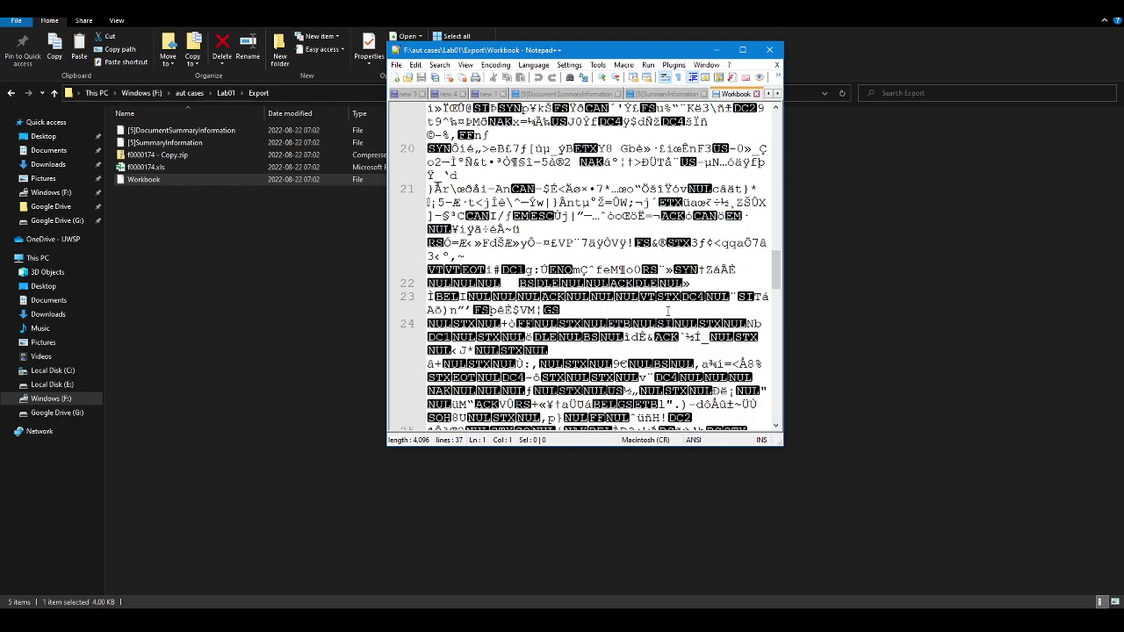
{"action": "scroll", "coordinate": [667, 311], "scroll_direction": "down", "scroll_amount": 9}
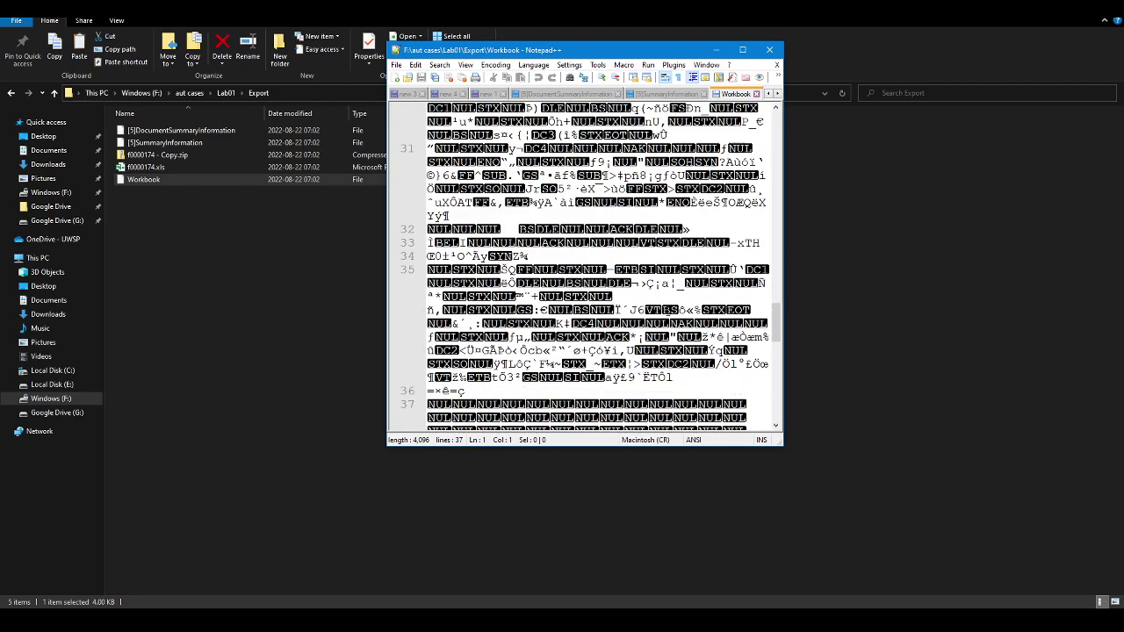
{"action": "scroll", "coordinate": [667, 311], "scroll_direction": "down", "scroll_amount": 10}
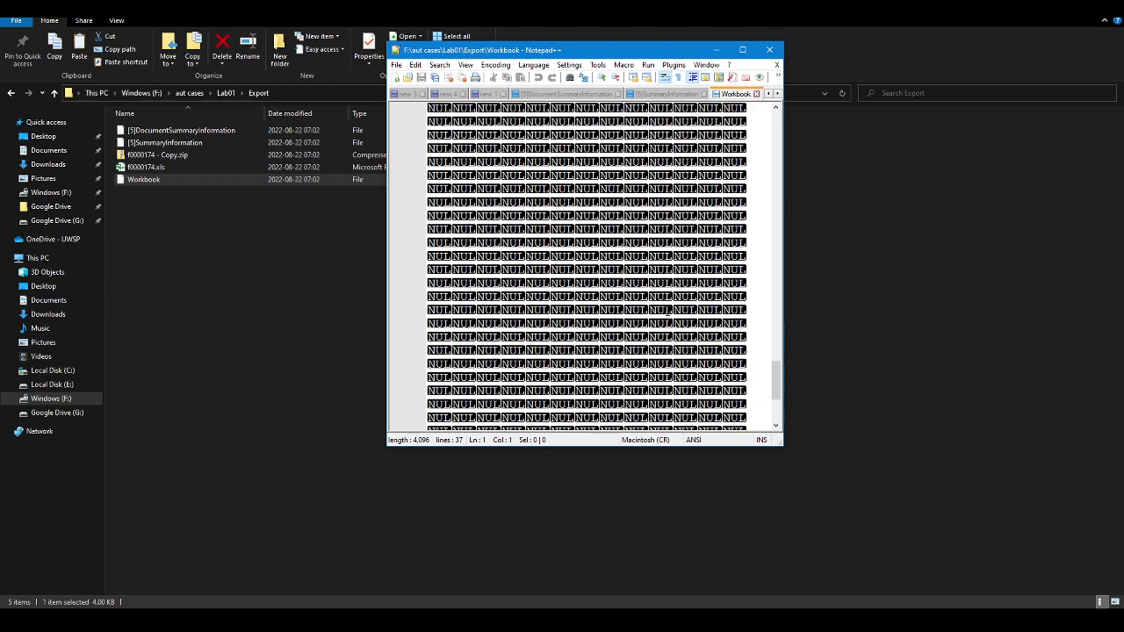
{"action": "scroll", "coordinate": [667, 311], "scroll_direction": "down", "scroll_amount": 2}
{"action": "scroll", "coordinate": [668, 311], "scroll_direction": "up", "scroll_amount": 8}
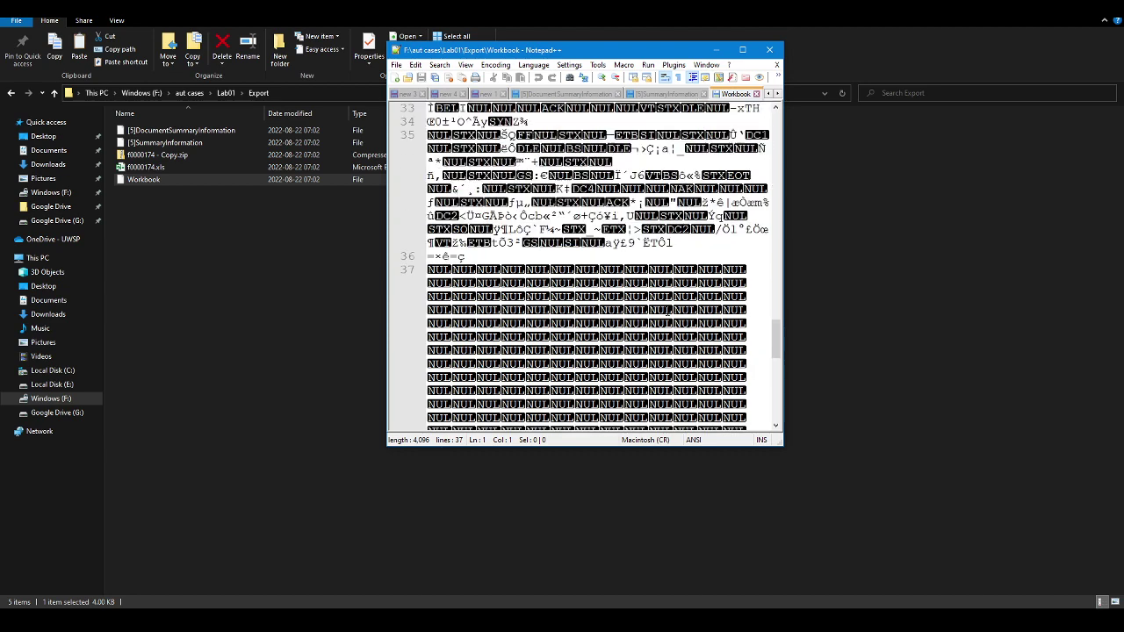
{"action": "scroll", "coordinate": [668, 311], "scroll_direction": "up", "scroll_amount": 10}
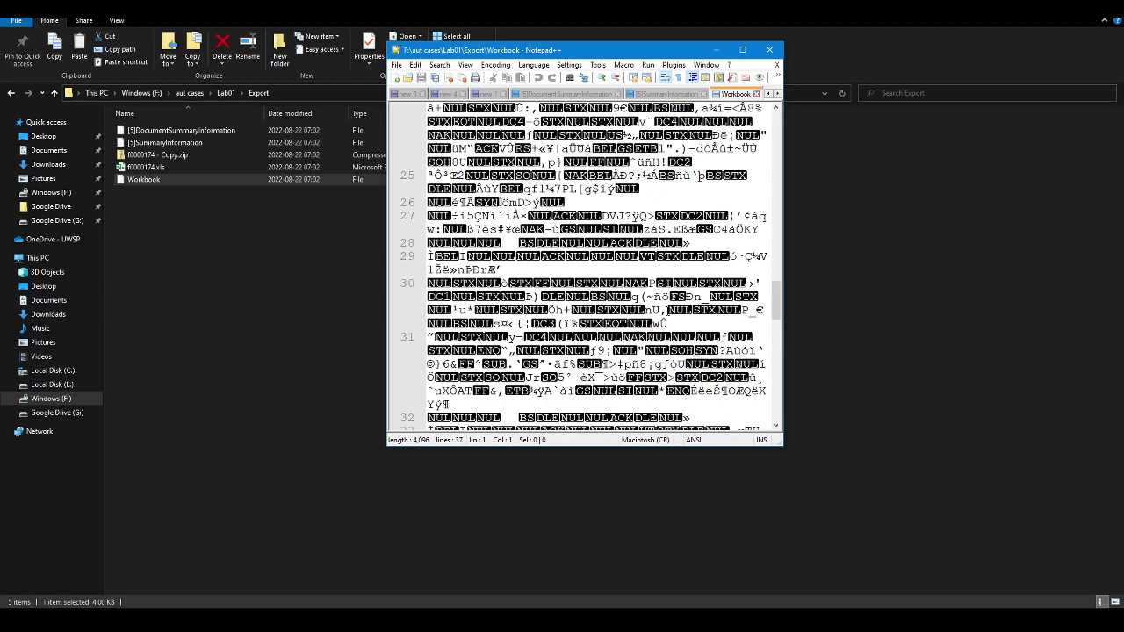
{"action": "scroll", "coordinate": [667, 311], "scroll_direction": "up", "scroll_amount": 5}
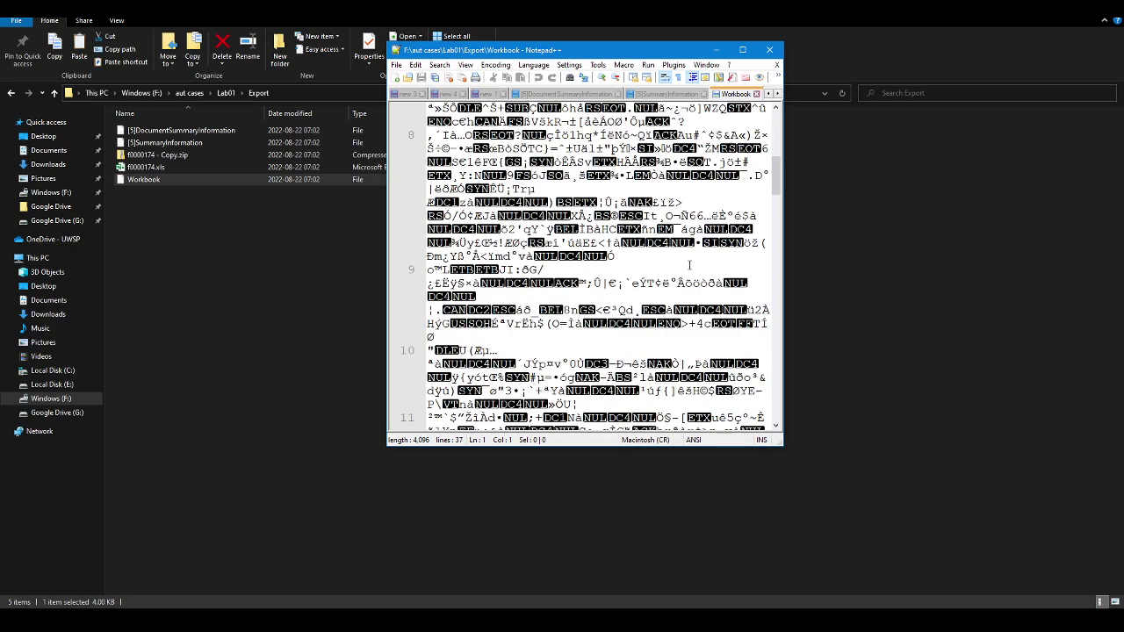
{"action": "left_click", "coordinate": [770, 49]}
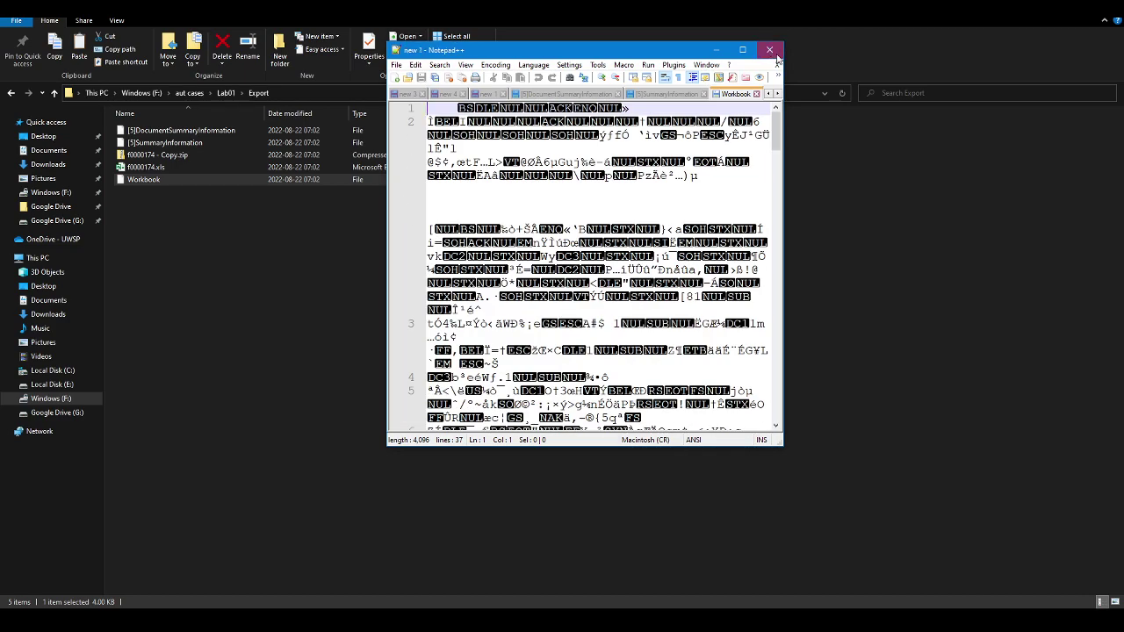
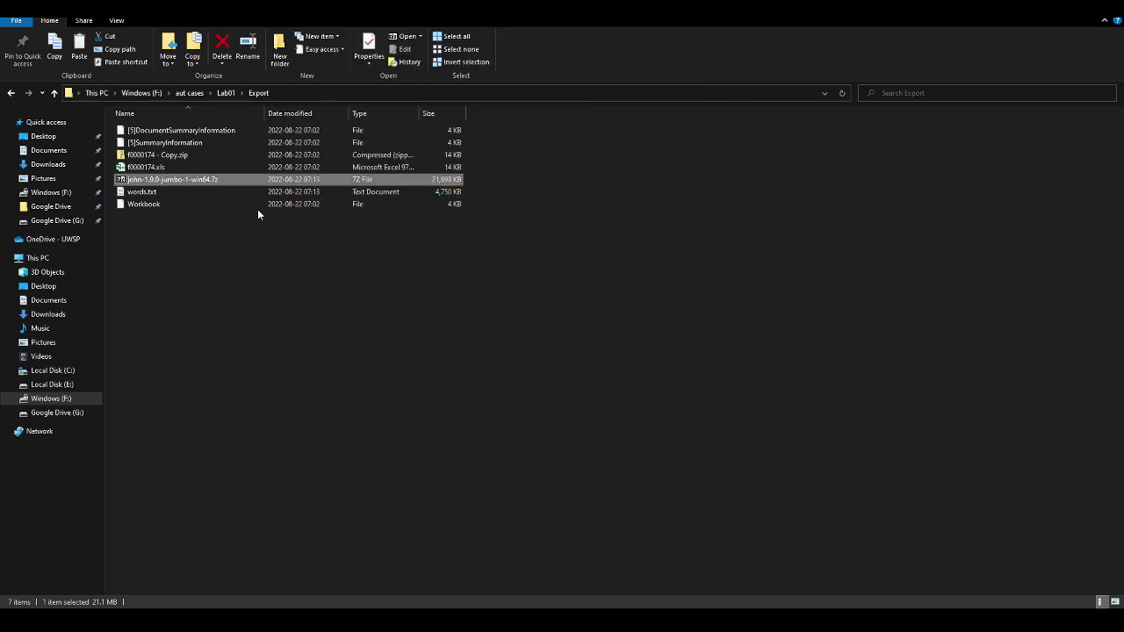
Rename f0000174 - Copy.zip to f0000174 - Copy.xls, confirming the extension change
{"action": "left_click", "coordinate": [163, 169]}
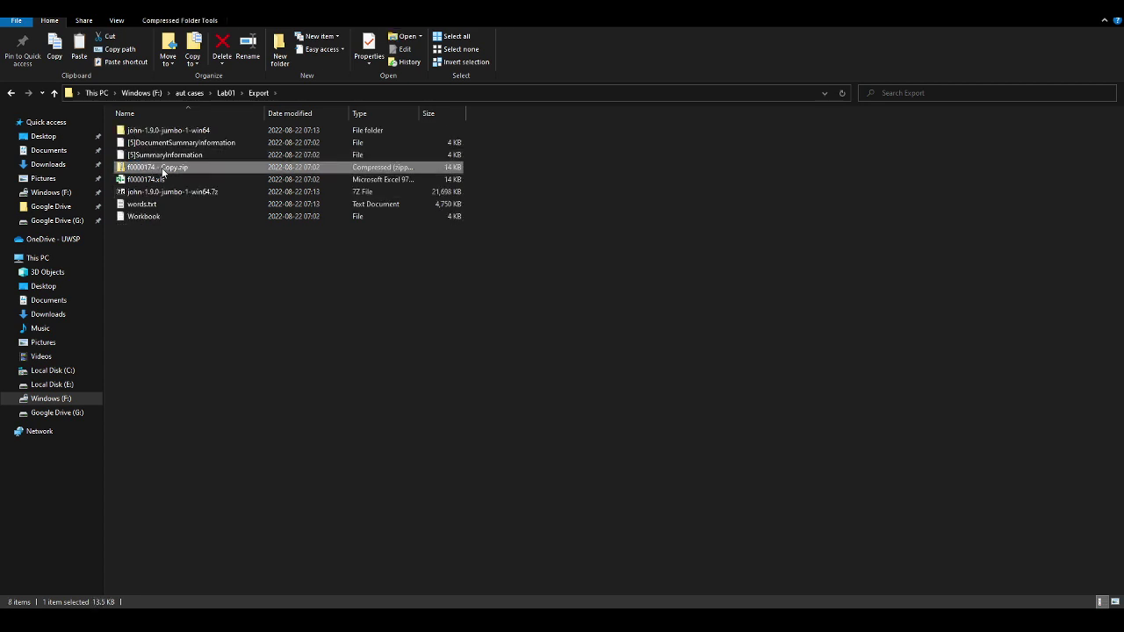
{"action": "left_click", "coordinate": [173, 169]}
{"action": "key", "text": "End"}
{"action": "key", "text": "BackSpace"}
{"action": "key", "text": "BackSpace"}
{"action": "key", "text": "BackSpace"}
{"action": "type", "text": "xls"}
{"action": "key", "text": "Return"}
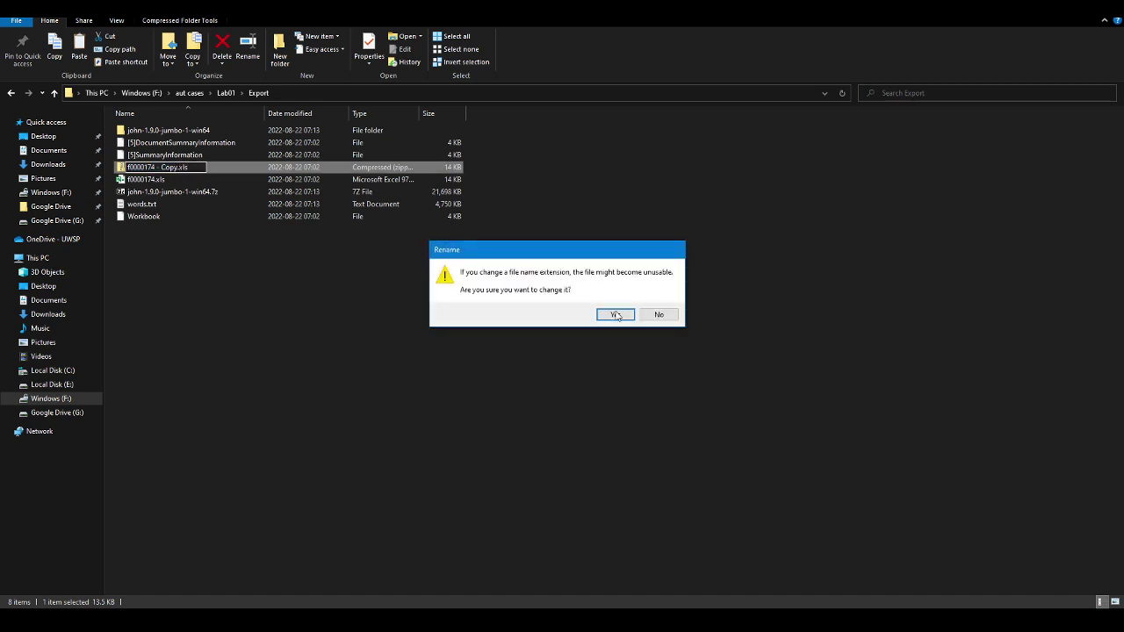
{"action": "left_click", "coordinate": [617, 316]}
Delete the leftover Workbook, [5]SummaryInformation and [5]DocumentSummaryInformation files
{"action": "left_click", "coordinate": [148, 217]}
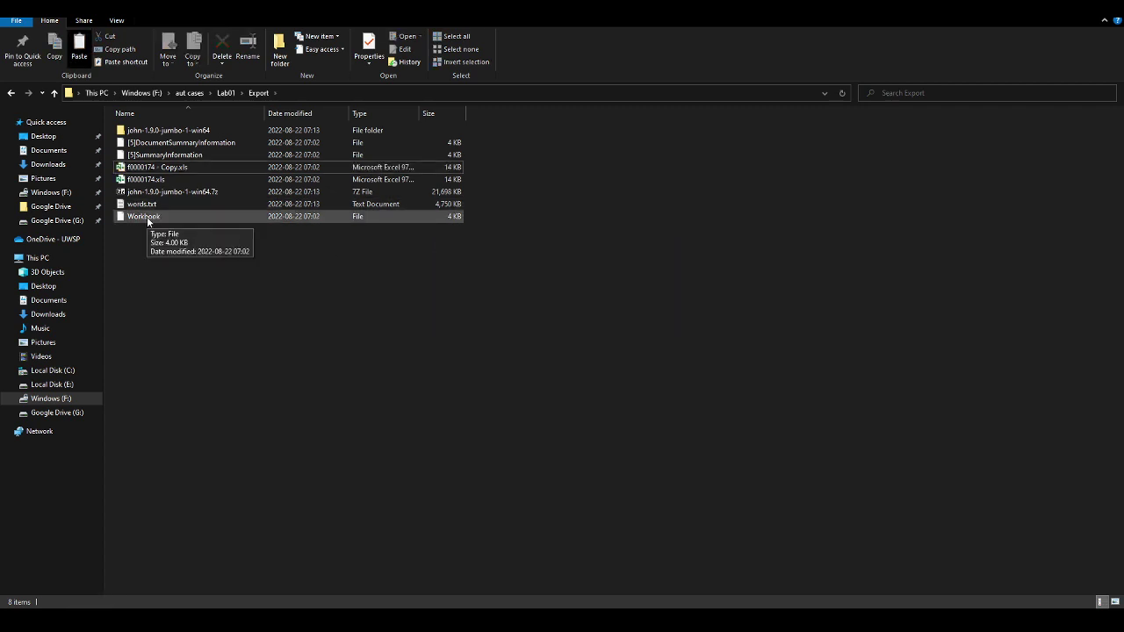
{"action": "left_click", "coordinate": [167, 156], "text": "ctrl"}
{"action": "left_click", "coordinate": [173, 143], "text": "ctrl"}
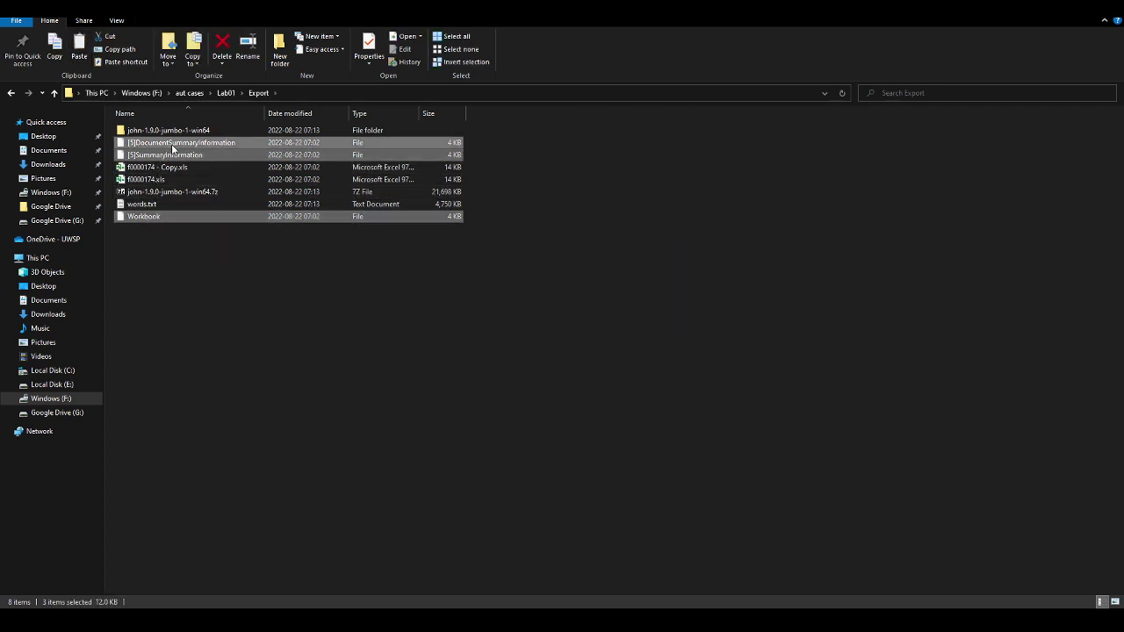
{"action": "key", "text": "Delete"}
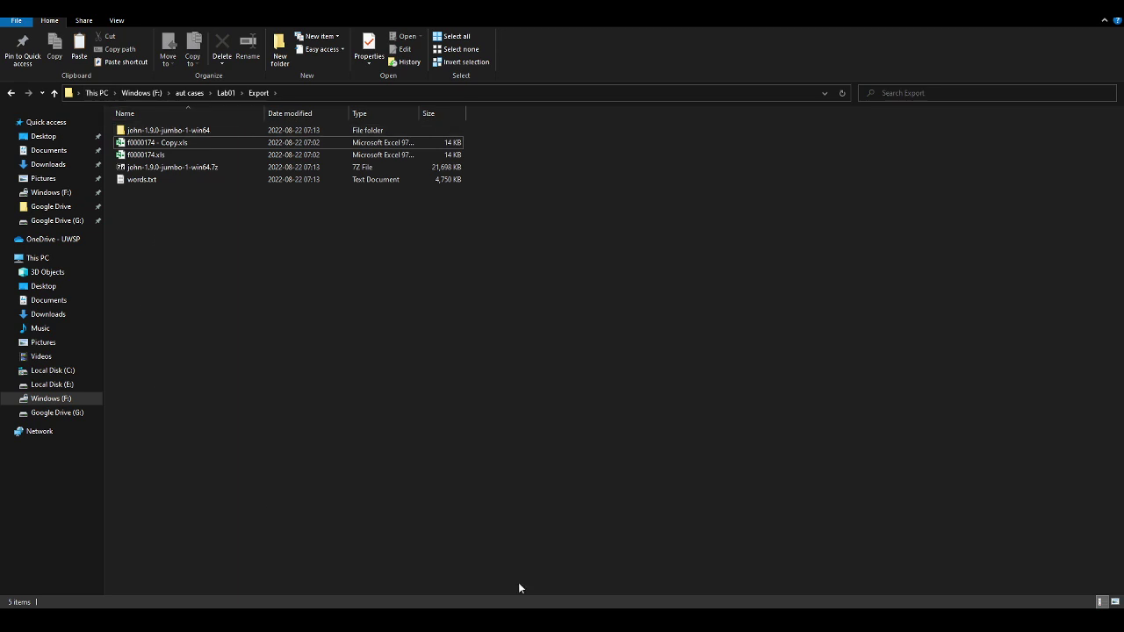
Launch Command Prompt by searching cmd from the Start menu
{"action": "key", "text": "super"}
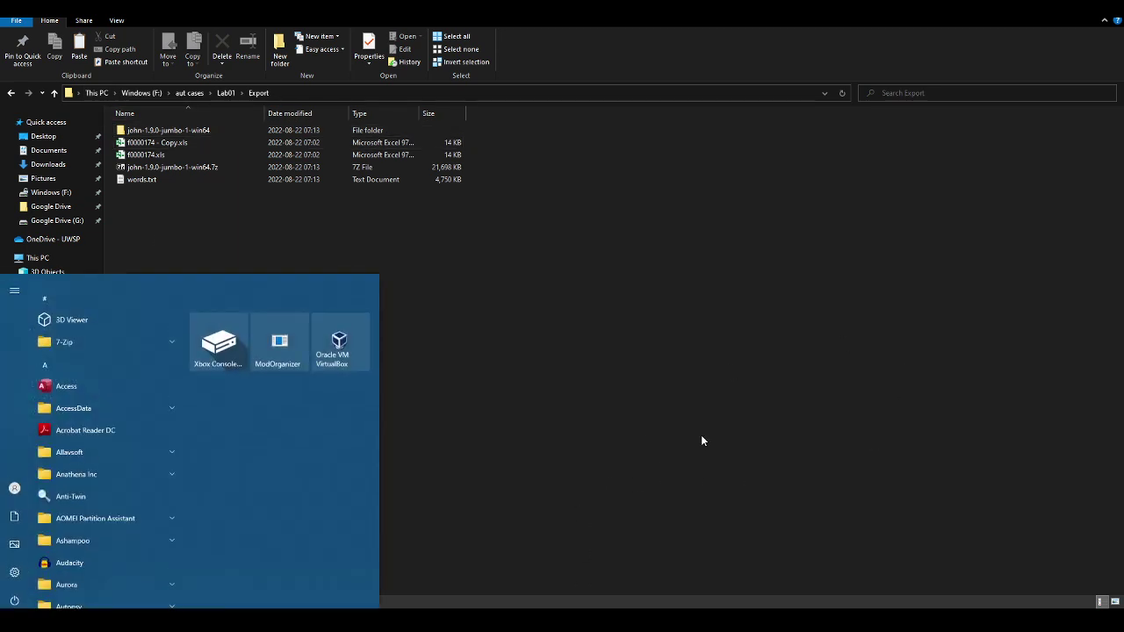
{"action": "type", "text": "cmd"}
{"action": "key", "text": "Return"}
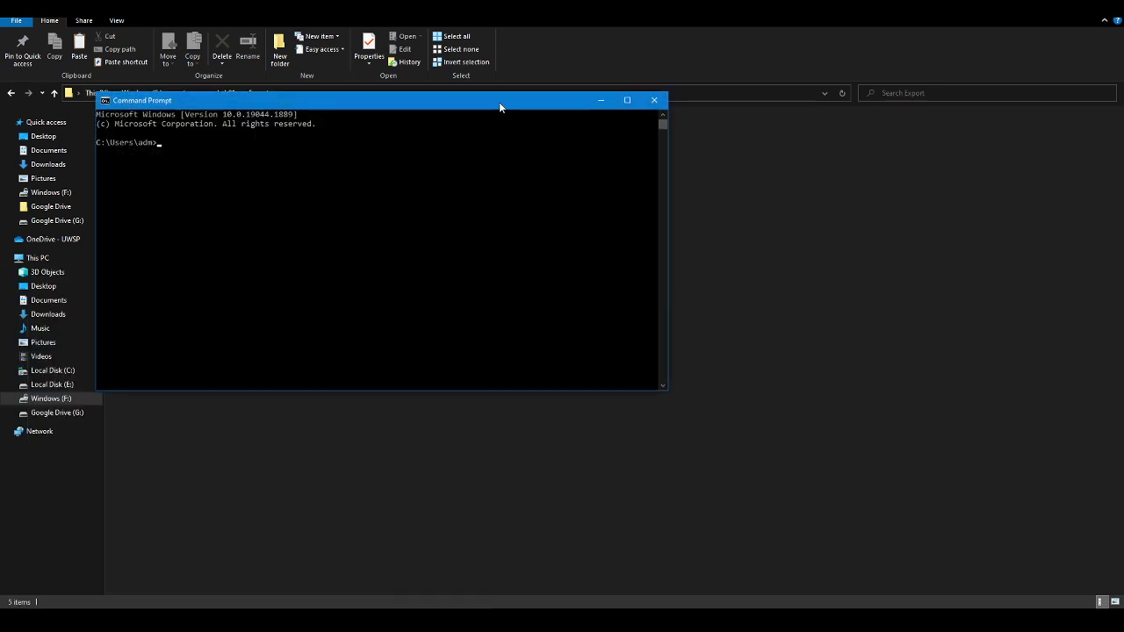
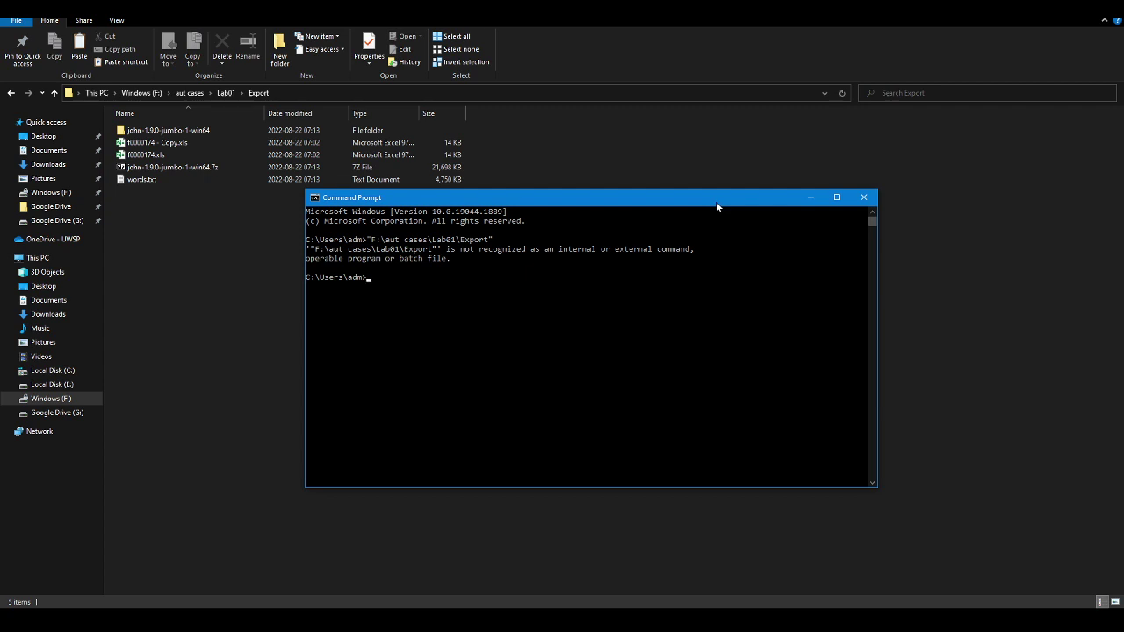
Switch to the F: drive and change into the aut cases\Lab01\Export folder
{"action": "type", "text": "F:"}
{"action": "key", "text": "Return"}
{"action": "type", "text": "cd \"aut cases\""}
{"action": "type", "text": "\\Lab01\\ex"}
{"action": "type", "text": "\\Lab01\\e"}
{"action": "key", "text": "Tab"}
{"action": "key", "text": "Return"}
List the Export folder's contents with dir, showing john-1.9.0-jumbo-1-win64, words.txt and the xls files
{"action": "type", "text": "dir"}
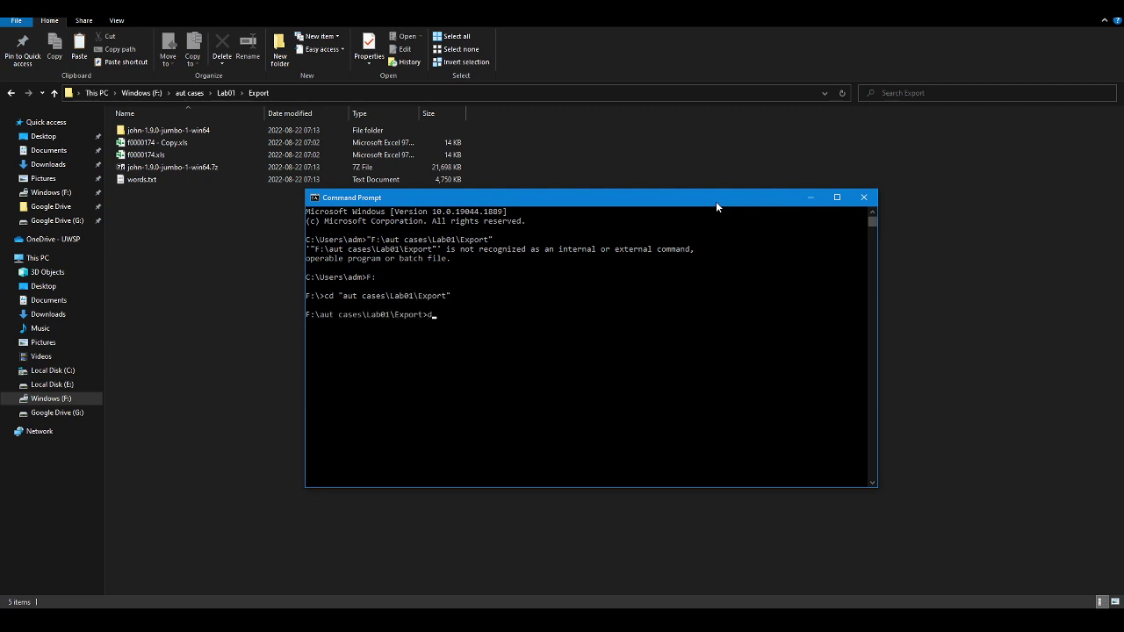
{"action": "key", "text": "Return"}
{"action": "type", "text": "cd"}
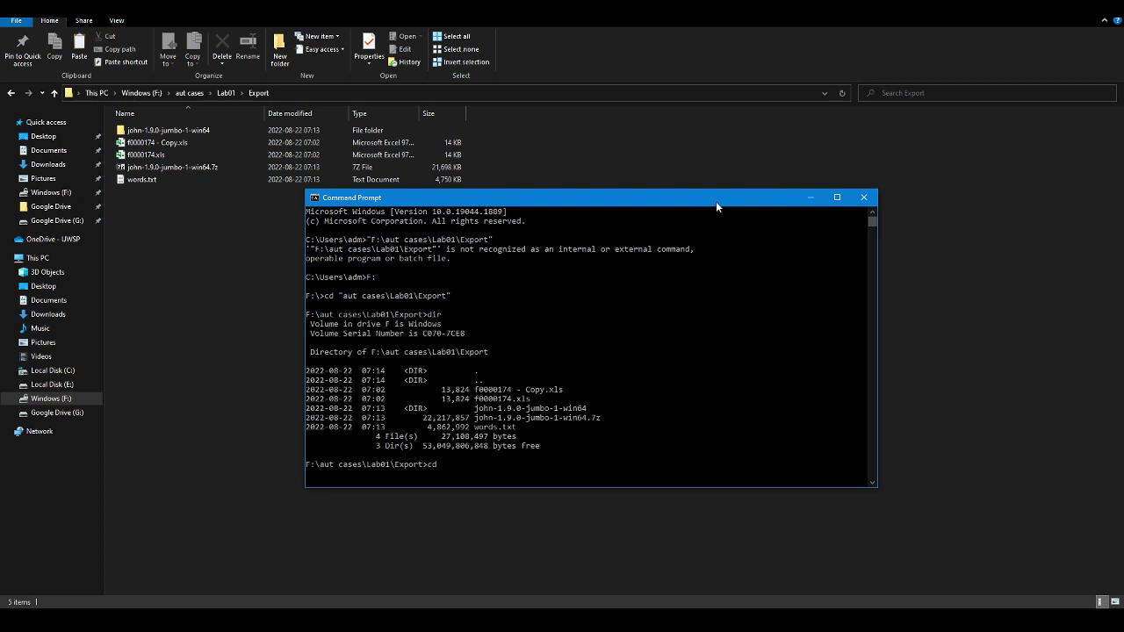
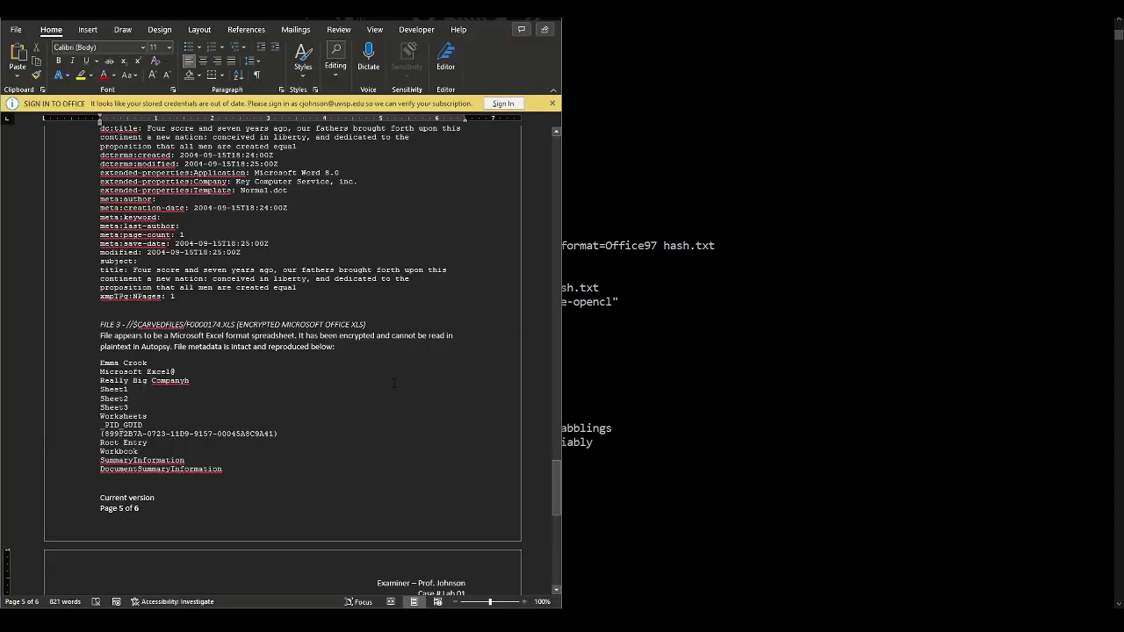
Scroll up from page 5 to the TOOLS table on page 2
{"action": "scroll", "coordinate": [393, 382], "scroll_direction": "up", "scroll_amount": 20}
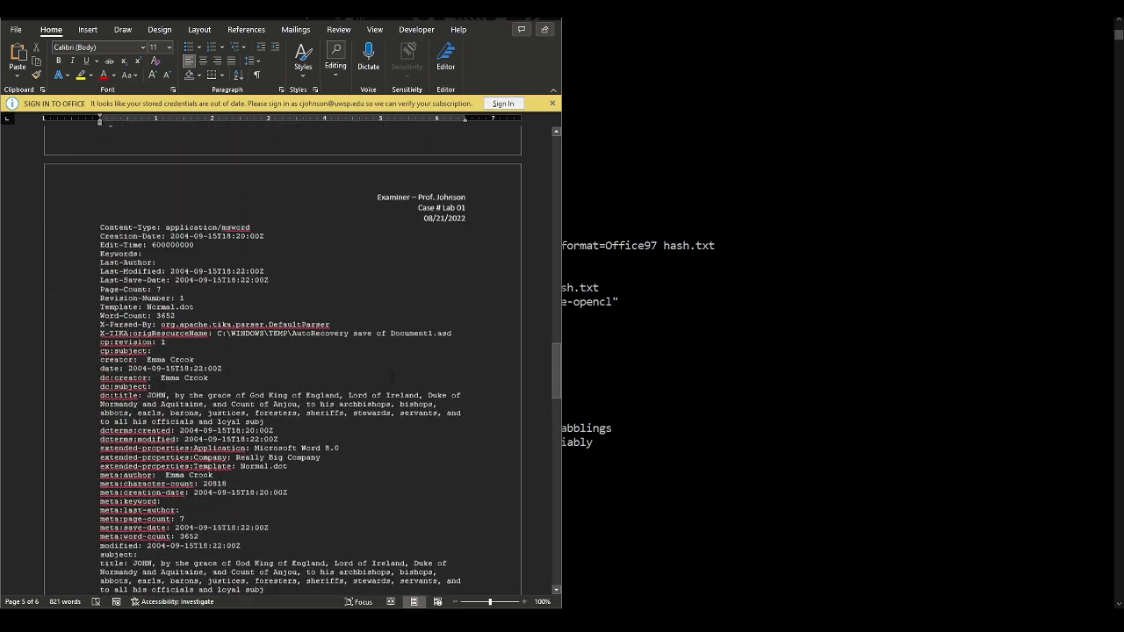
{"action": "scroll", "coordinate": [383, 356], "scroll_direction": "up", "scroll_amount": 20}
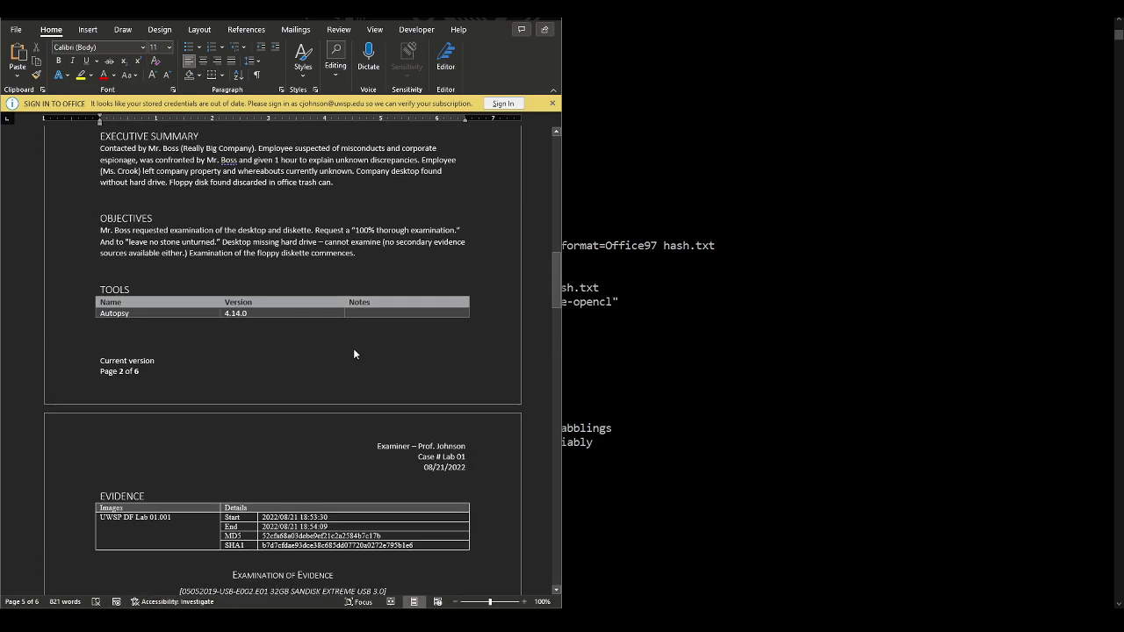
Insert a row below Autopsy in the TOOLS table listing John the Ripper, version 1.90
{"action": "right_click", "coordinate": [401, 316]}
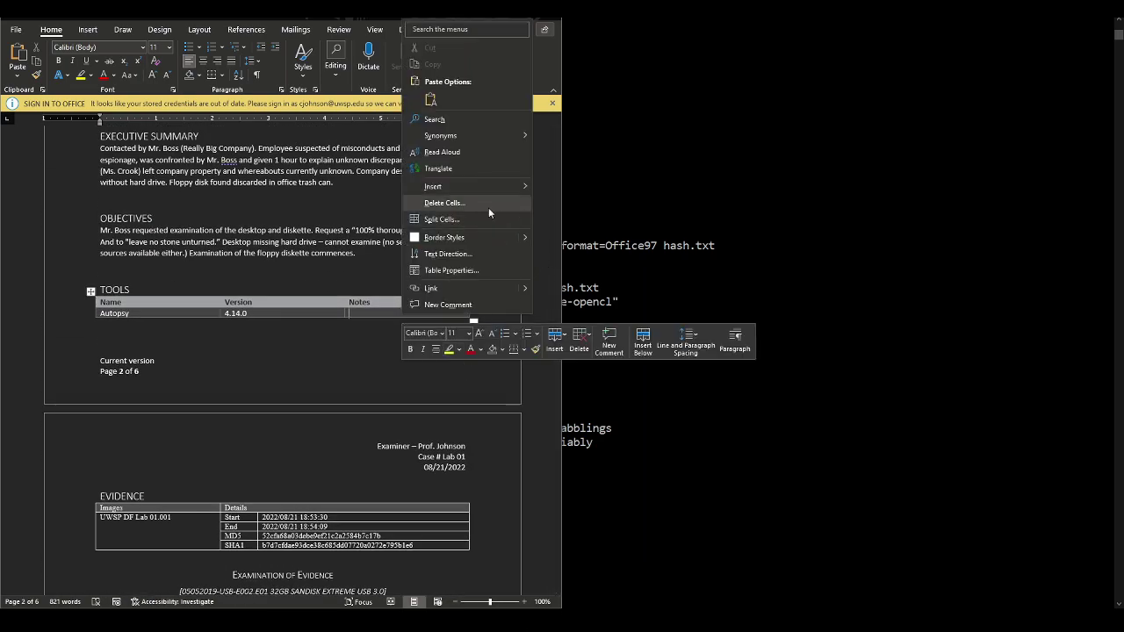
{"action": "mouse_move", "coordinate": [513, 184]}
{"action": "left_click", "coordinate": [593, 237]}
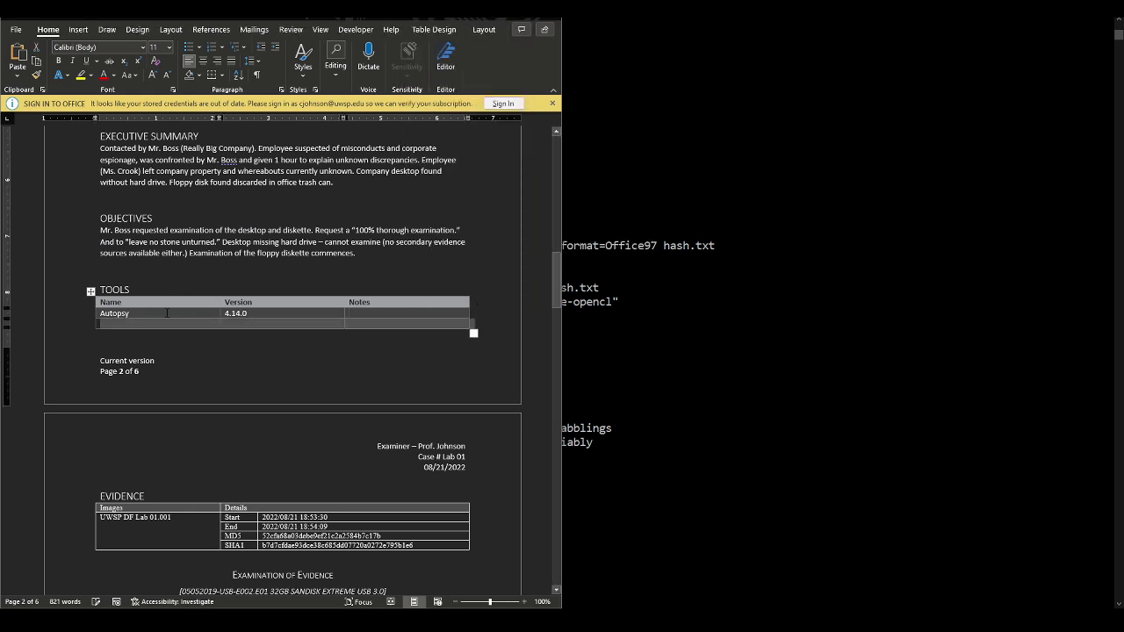
{"action": "left_click", "coordinate": [165, 324]}
{"action": "type", "text": "John"}
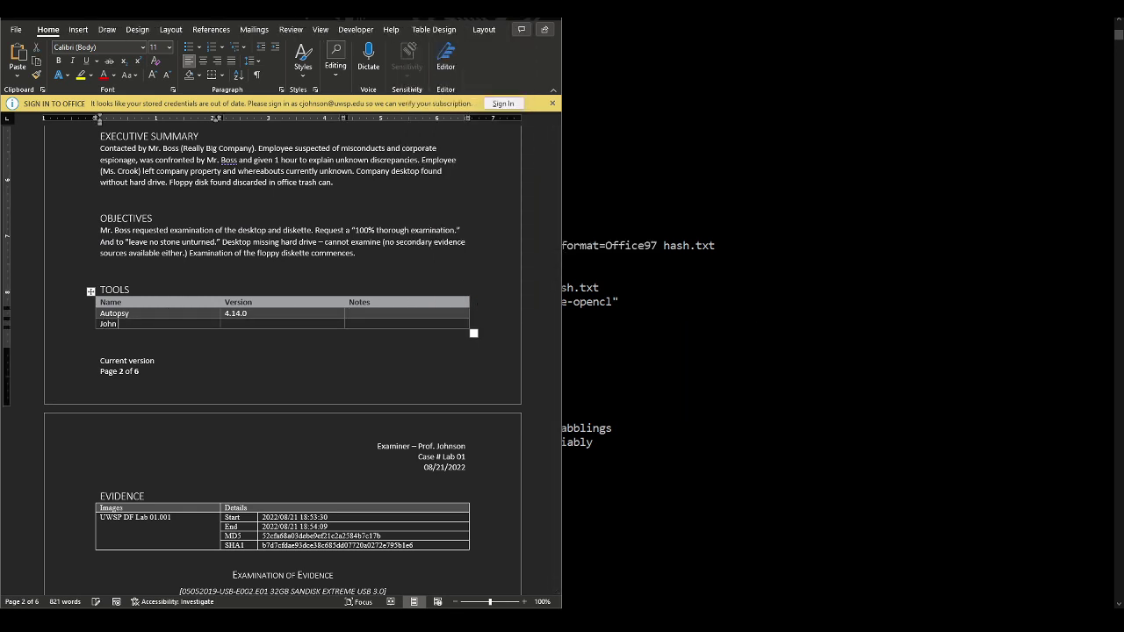
{"action": "type", "text": " the Ripper"}
{"action": "type", "text": "1.90"}
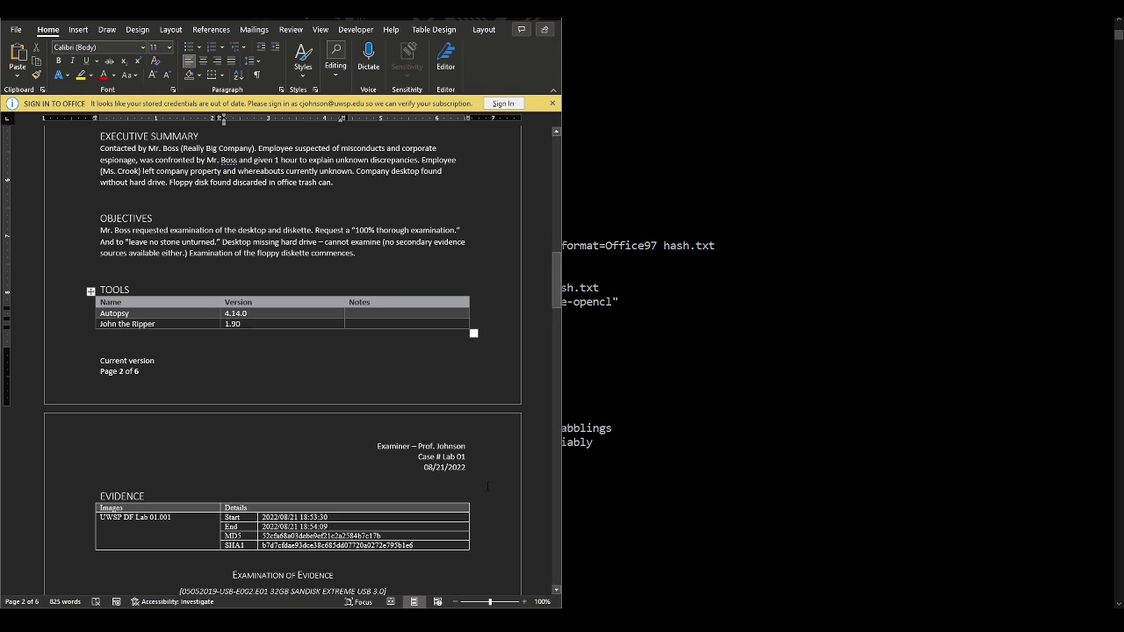
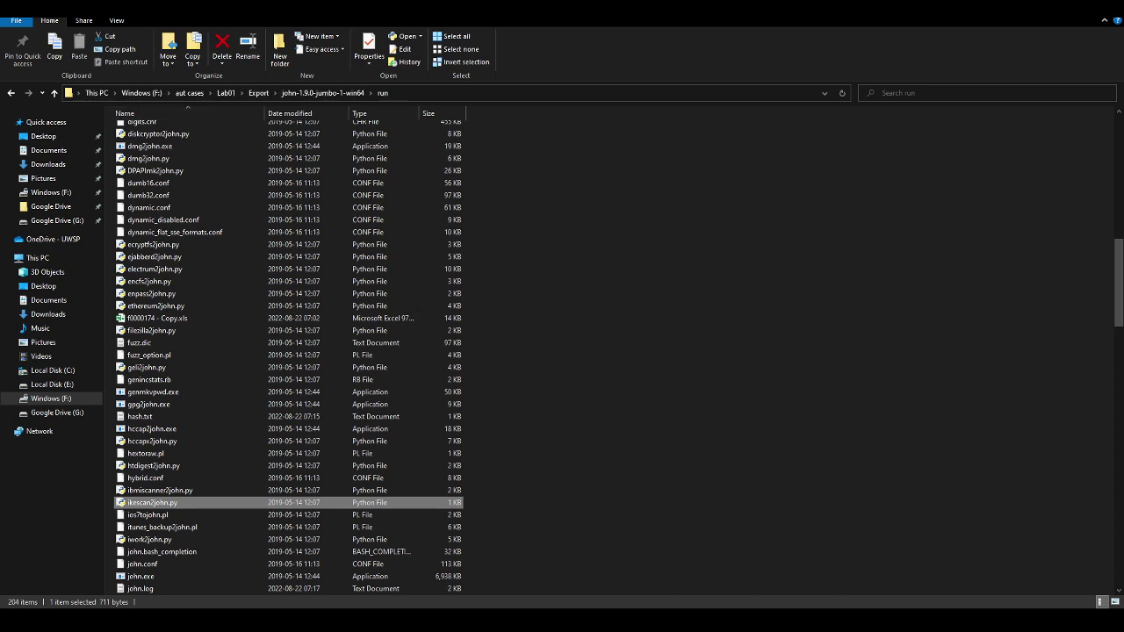
Switch from File Explorer back to the Word forensic report with the TOOLS table
{"action": "key", "text": "alt+Tab"}
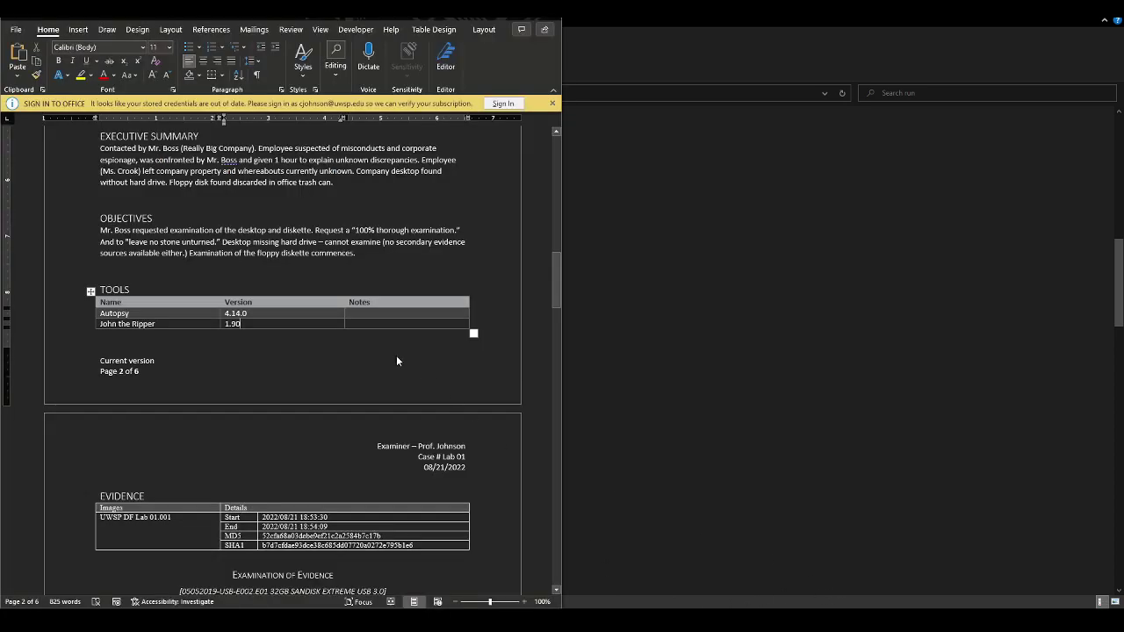
Finish John the Ripper's version as 1.9.0 and add the notes 'Forensic Suite' and 'Password Cracker'
{"action": "type", "text": "0"}
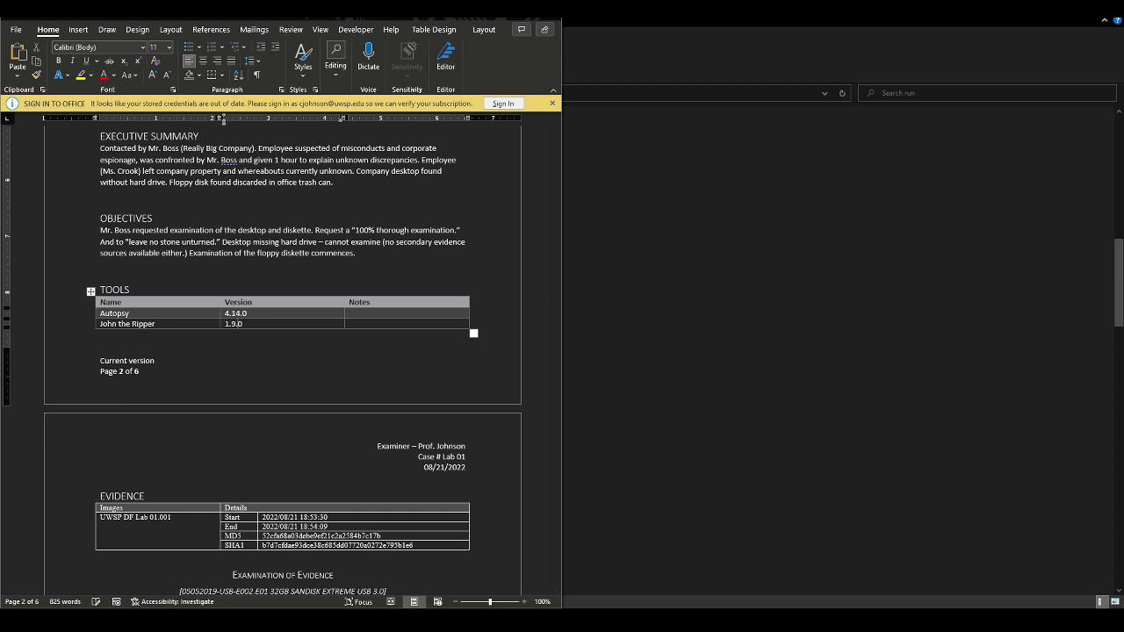
{"action": "left_click", "coordinate": [349, 324]}
{"action": "type", "text": "Forensic Suite"}
{"action": "left_click", "coordinate": [350, 324]}
{"action": "type", "text": "Password Cracker"}
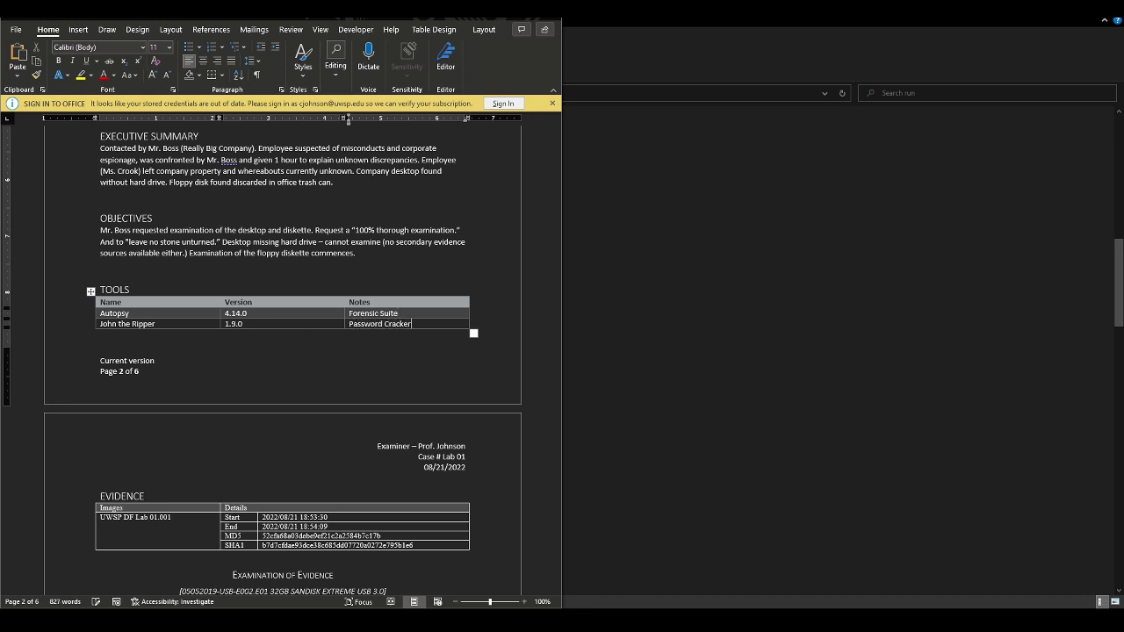
{"action": "scroll", "coordinate": [558, 305], "scroll_direction": "down", "scroll_amount": 5}
Place the cursor on the empty line above the Timeline heading on page 6
{"action": "left_click_drag", "start_coordinate": [558, 305], "coordinate": [555, 479]}
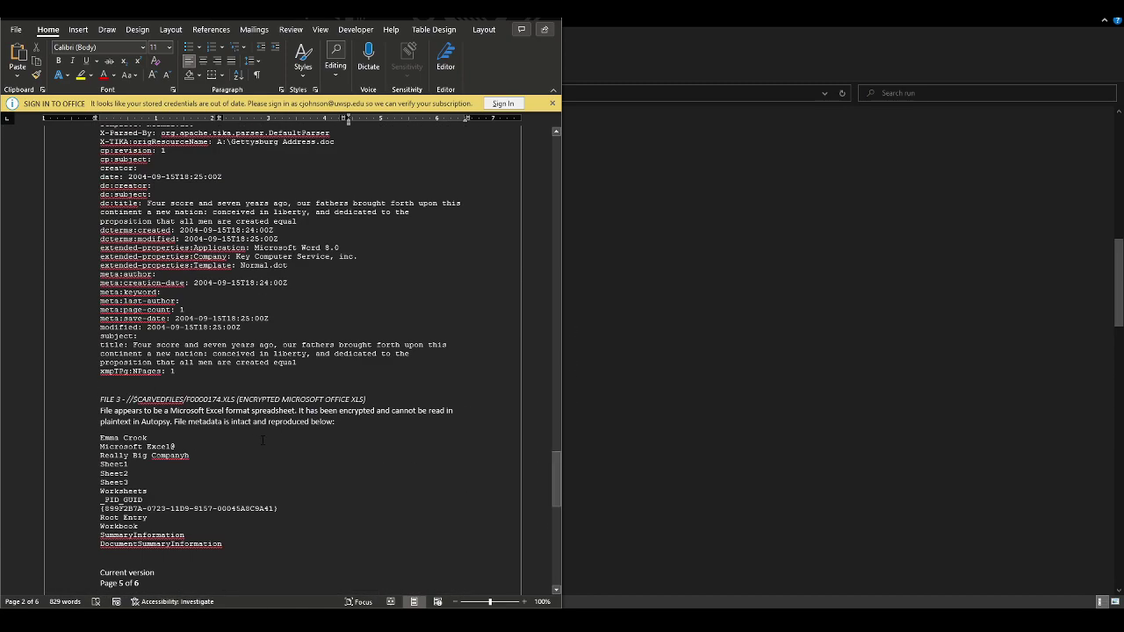
{"action": "left_click", "coordinate": [357, 428]}
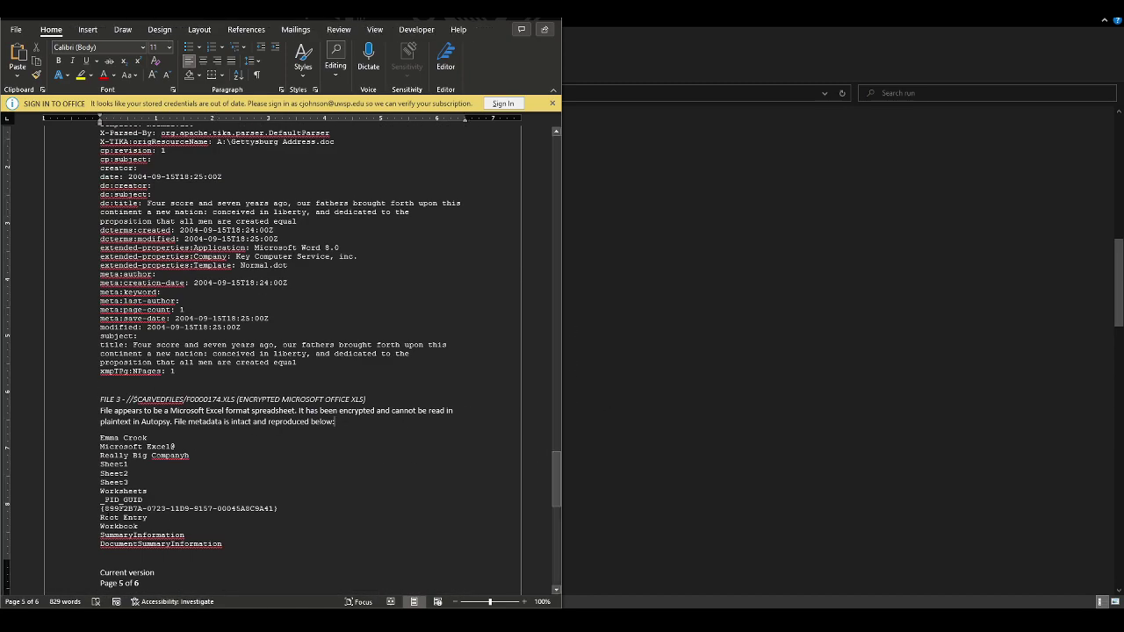
{"action": "left_click", "coordinate": [283, 560]}
{"action": "key", "text": "Down"}
{"action": "key", "text": "Down"}
{"action": "key", "text": "Down"}
{"action": "key", "text": "Down"}
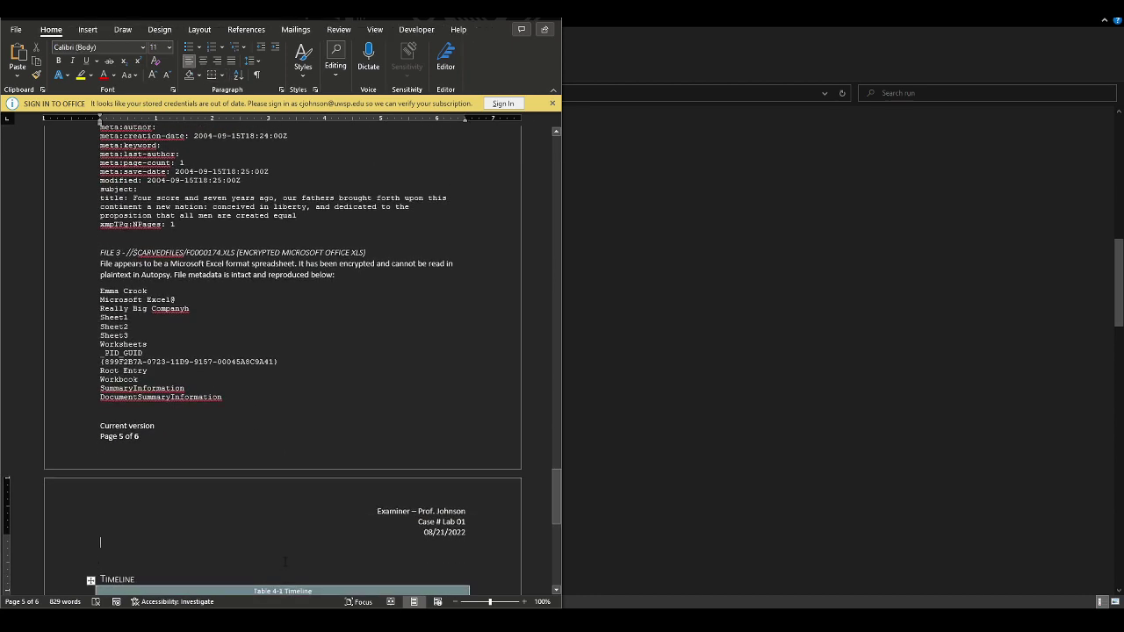
{"action": "key", "text": "Up"}
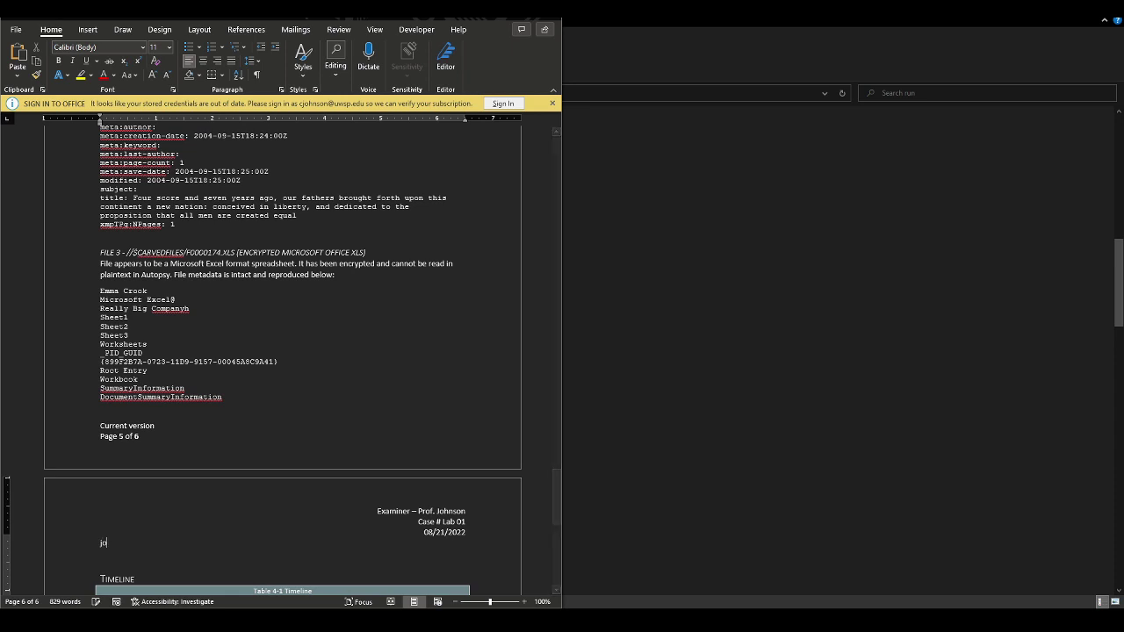
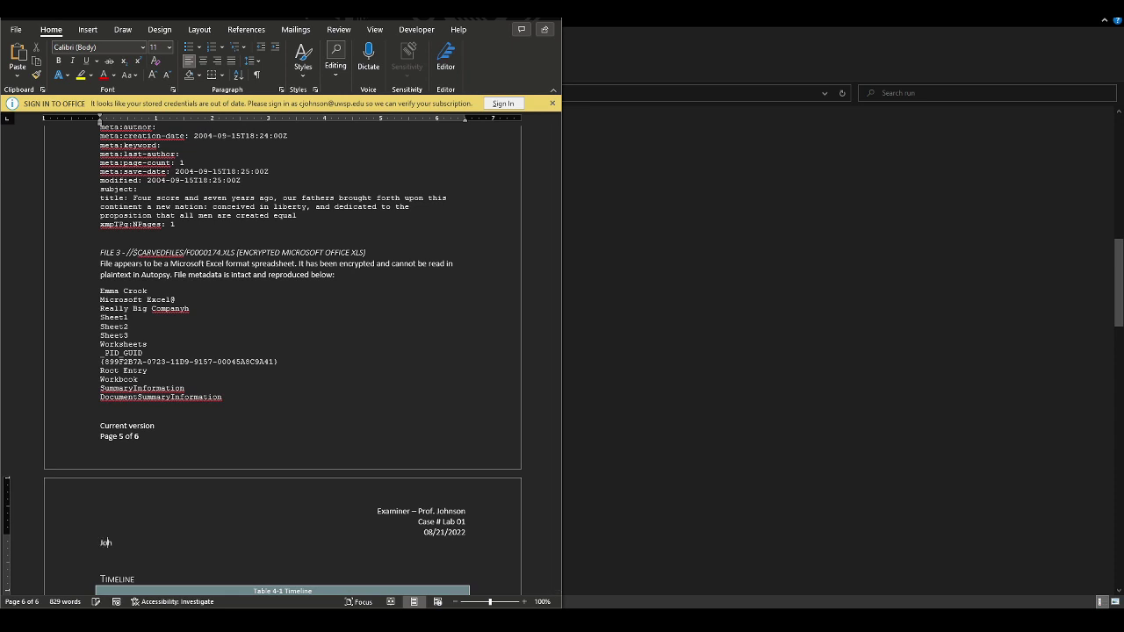
Write that John the Ripper (JTR) cracked the password with an English words list, noting the recovered password
{"action": "key", "text": "BackSpace"}
{"action": "key", "text": "BackSpace"}
{"action": "key", "text": "BackSpace"}
{"action": "key", "text": "BackSpace"}
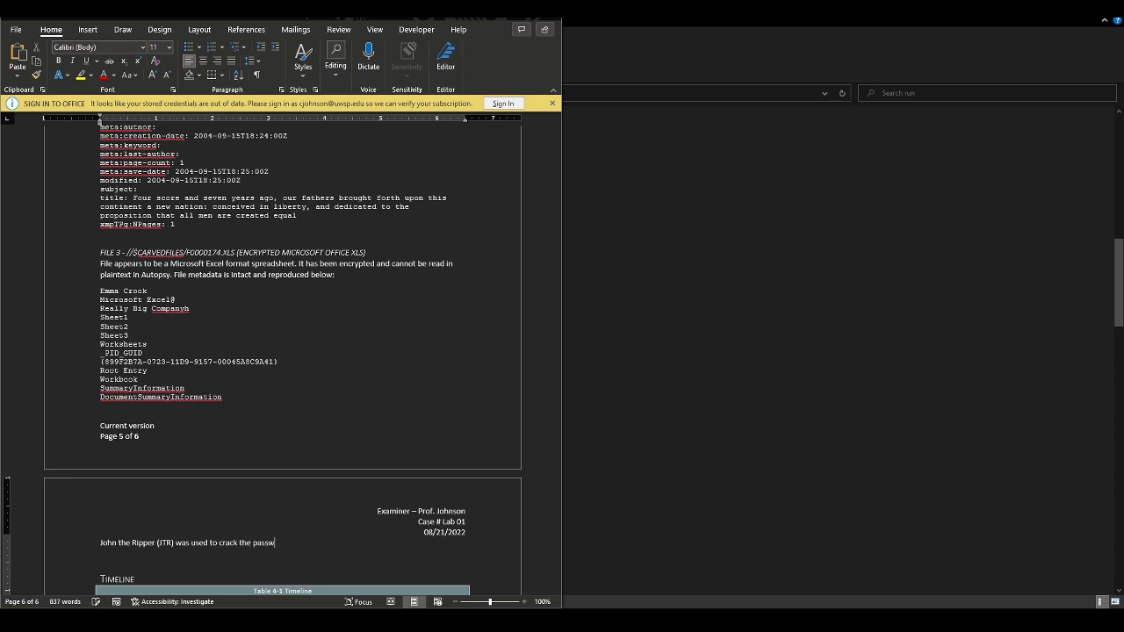
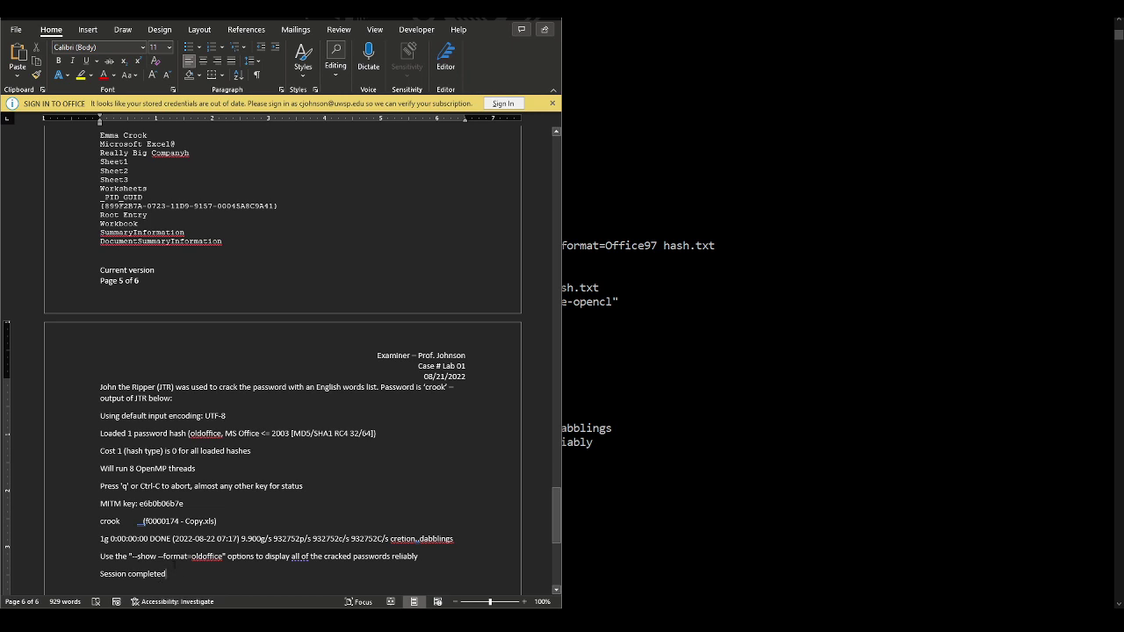
Take the JTR output block off the page and insert a 1x1 table on the empty line
{"action": "key", "text": "ctrl+z"}
{"action": "left_click", "coordinate": [93, 32]}
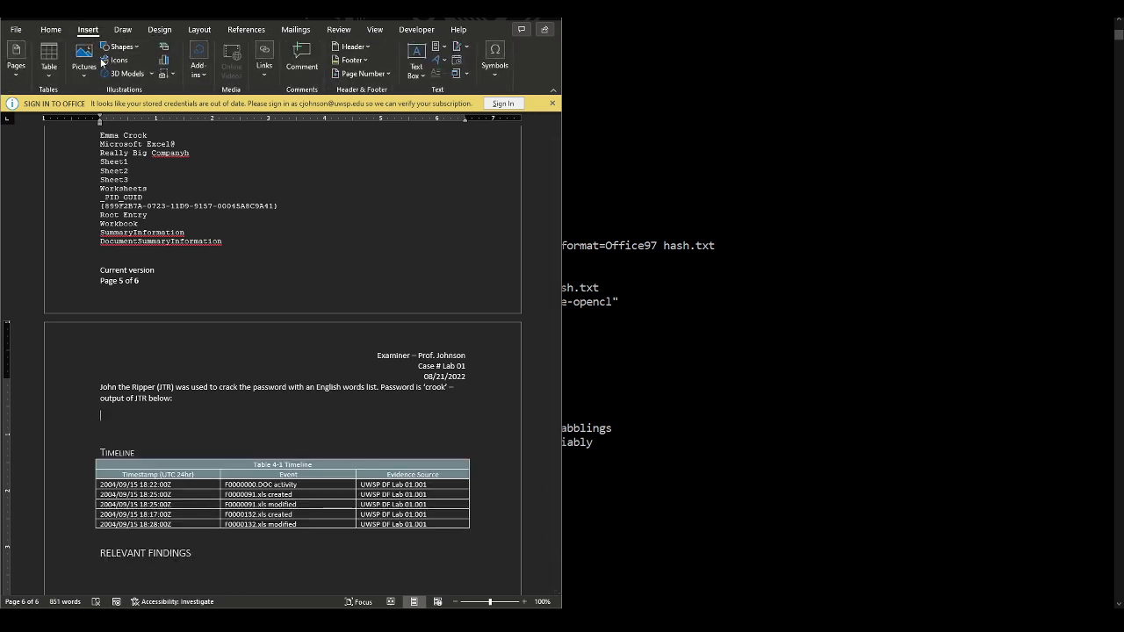
{"action": "left_click", "coordinate": [49, 71]}
{"action": "left_click", "coordinate": [44, 103]}
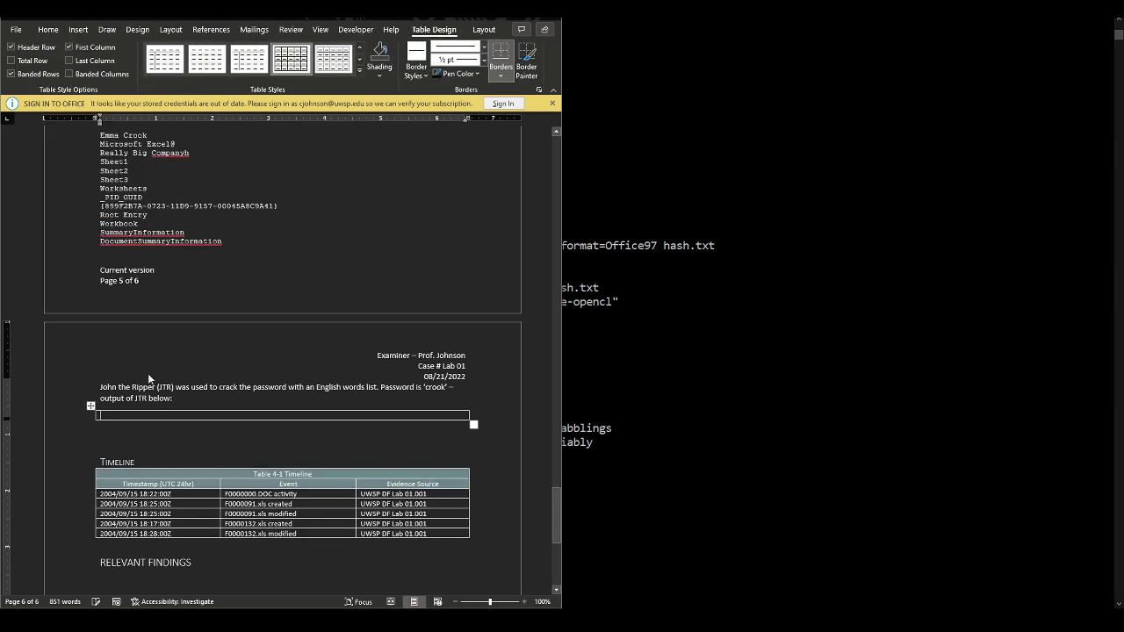
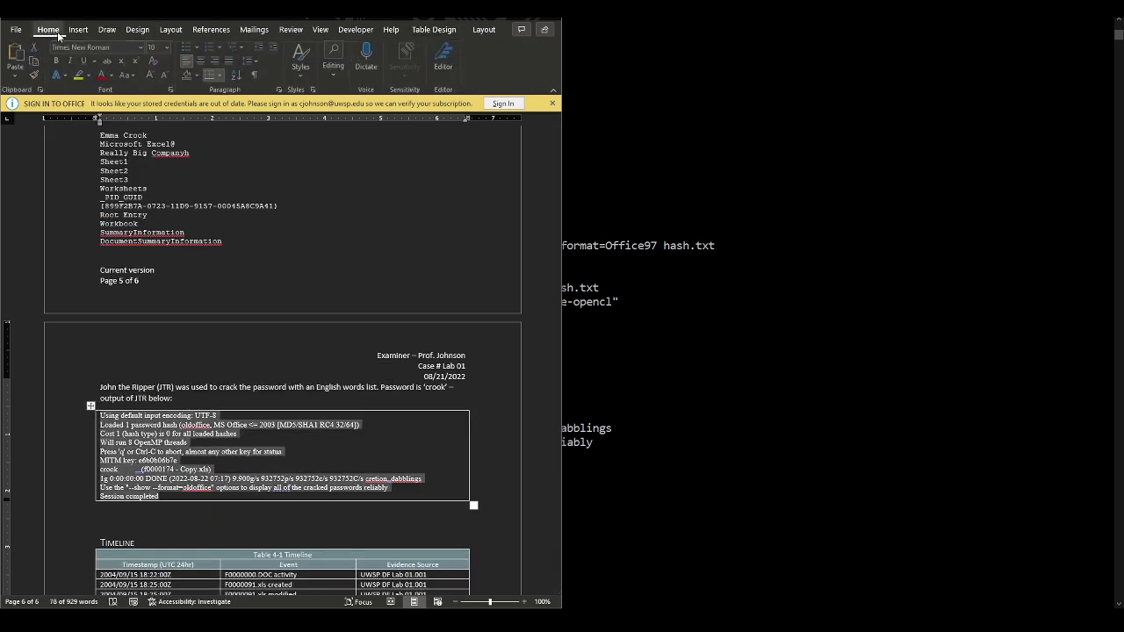
Open the Font name list on the Home tab to restyle the John the Ripper output
{"action": "left_click", "coordinate": [142, 48]}
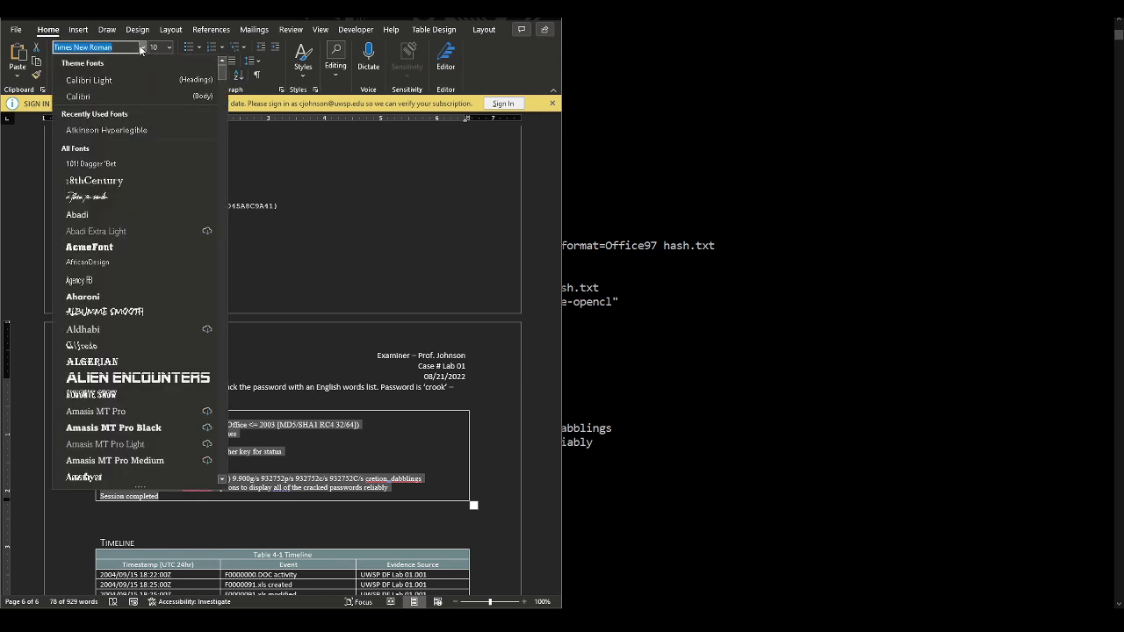
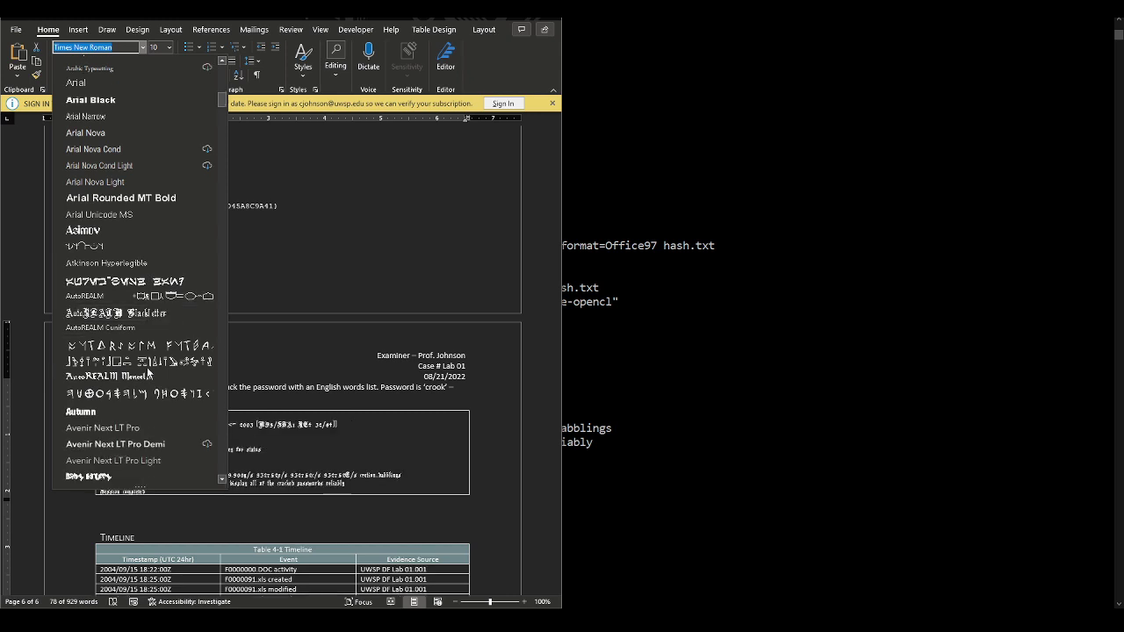
Change the John the Ripper output text box on page 6 to the Consolas font
{"action": "scroll", "coordinate": [148, 370], "scroll_direction": "down", "scroll_amount": 15}
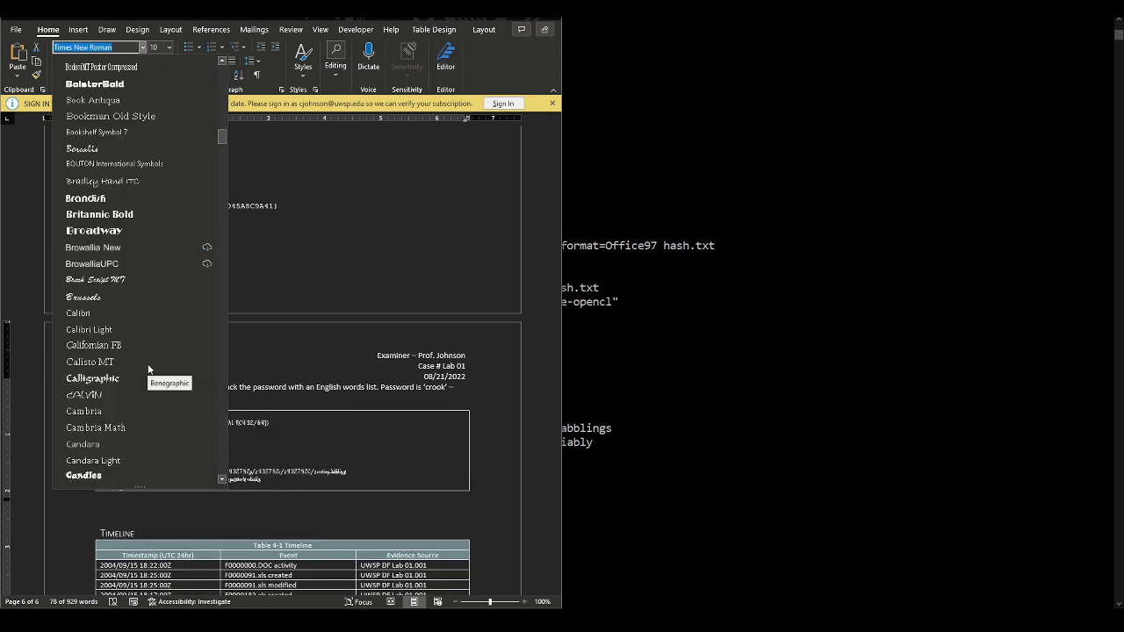
{"action": "scroll", "coordinate": [148, 370], "scroll_direction": "down", "scroll_amount": 2}
{"action": "scroll", "coordinate": [148, 372], "scroll_direction": "down", "scroll_amount": 10}
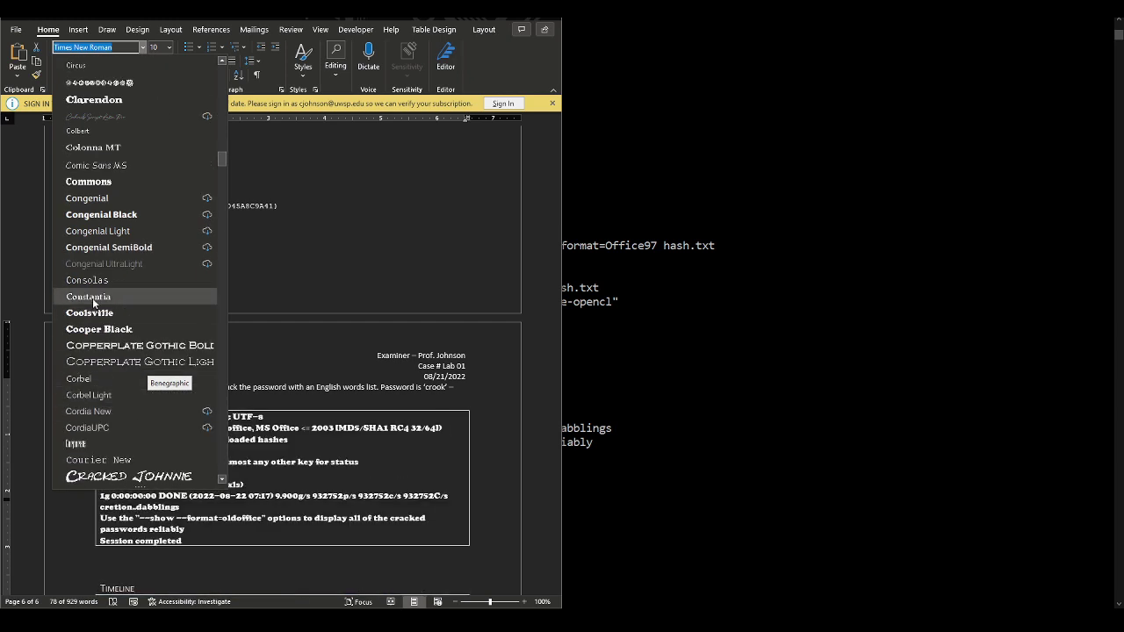
{"action": "left_click", "coordinate": [106, 280]}
{"action": "left_click", "coordinate": [290, 499]}
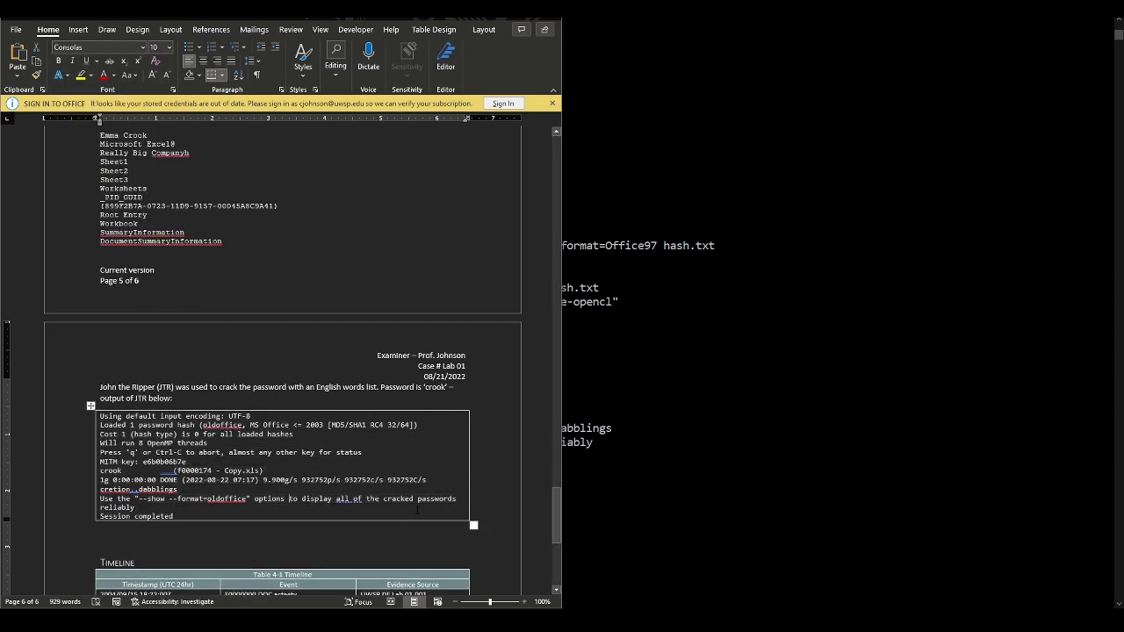
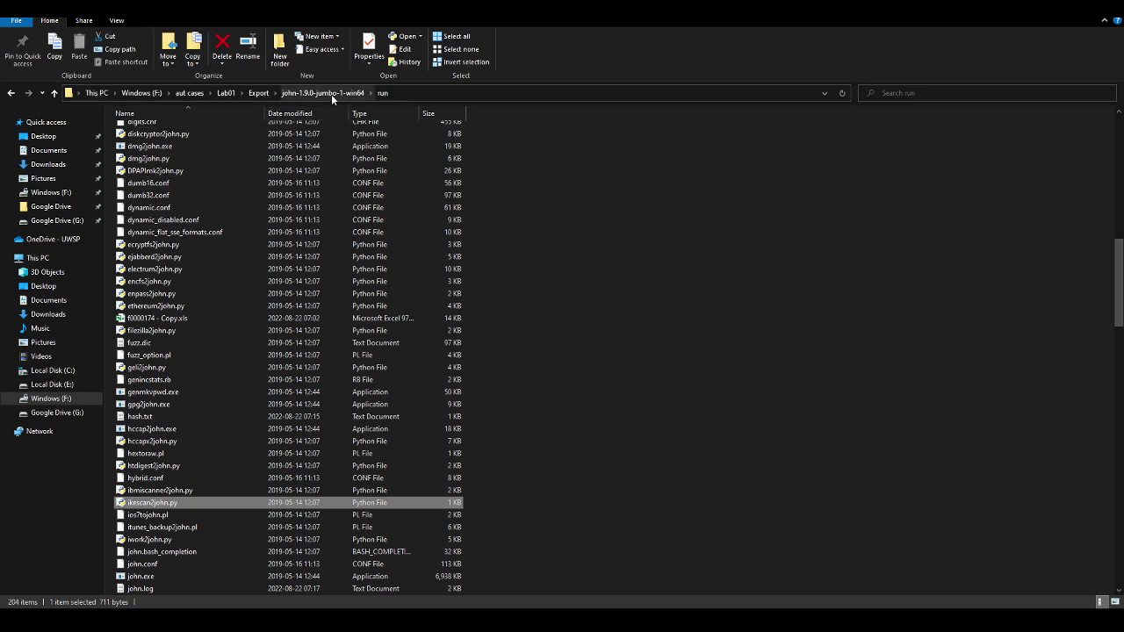
Return to the Export folder and open f0000174.xls, which prompts for its password
{"action": "left_click", "coordinate": [258, 92]}
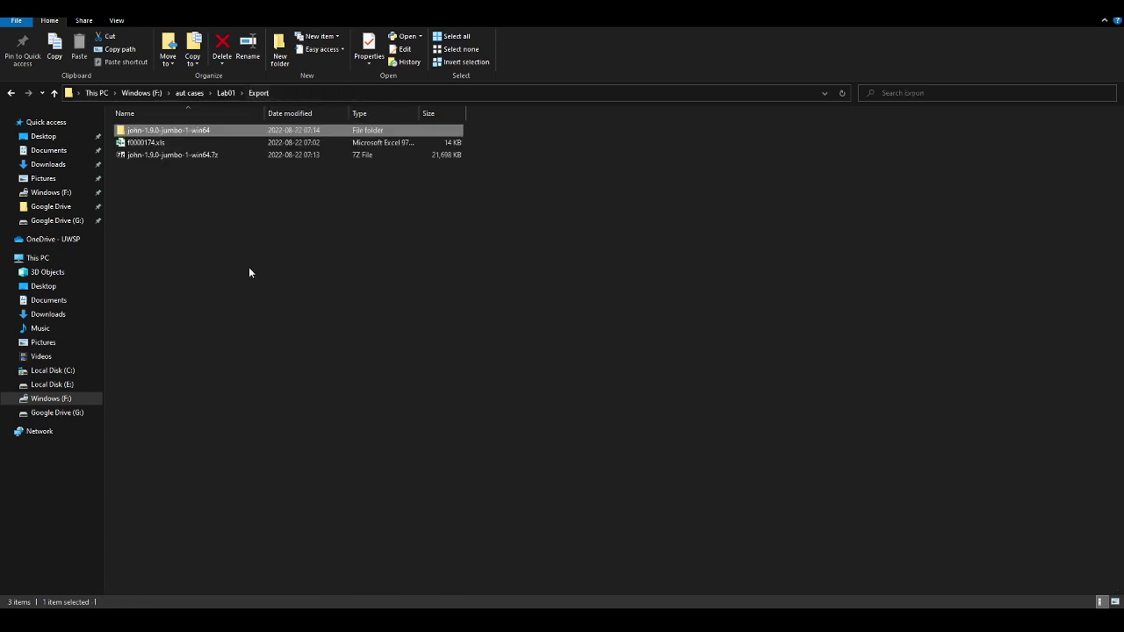
{"action": "double_click", "coordinate": [147, 142]}
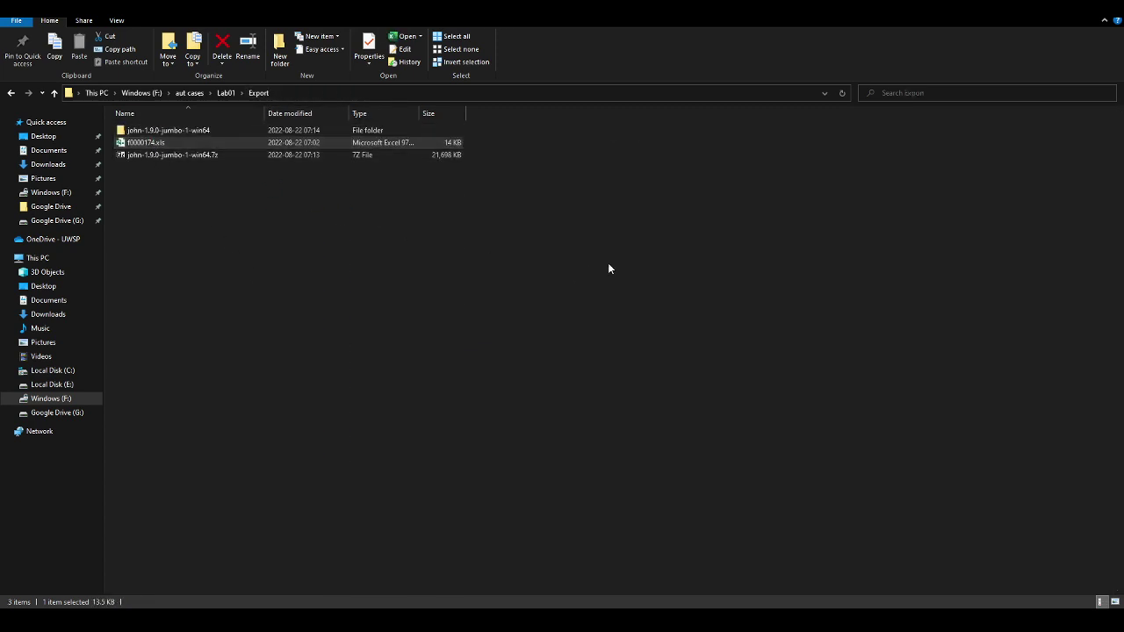
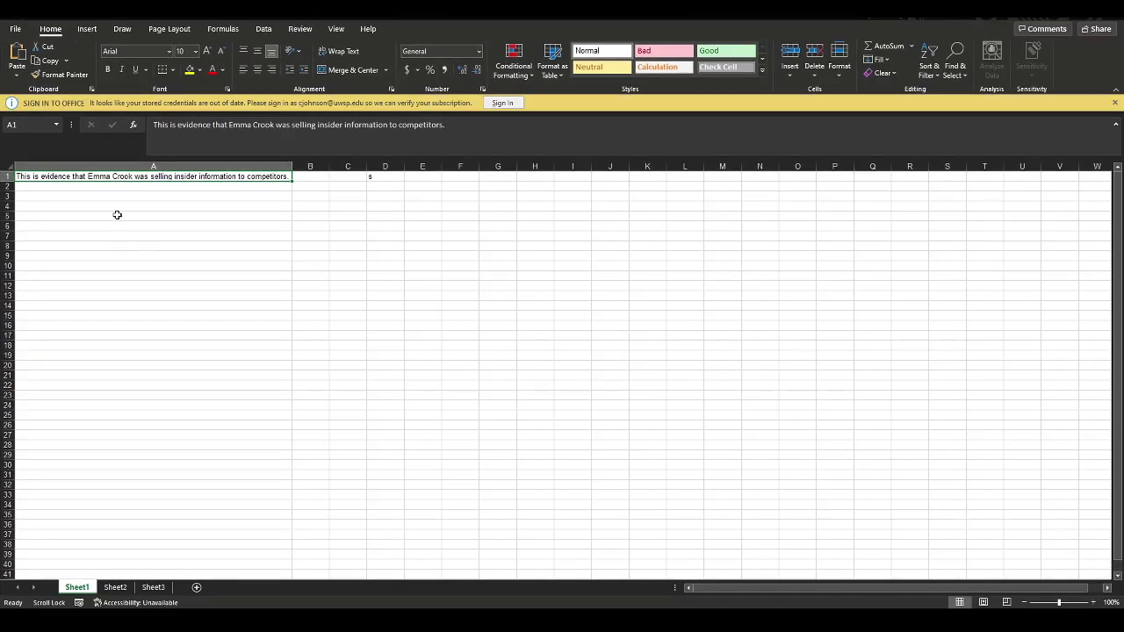
Copy the evidence sentence from Excel cell A1 and bring the Word report forward
{"action": "right_click", "coordinate": [153, 175]}
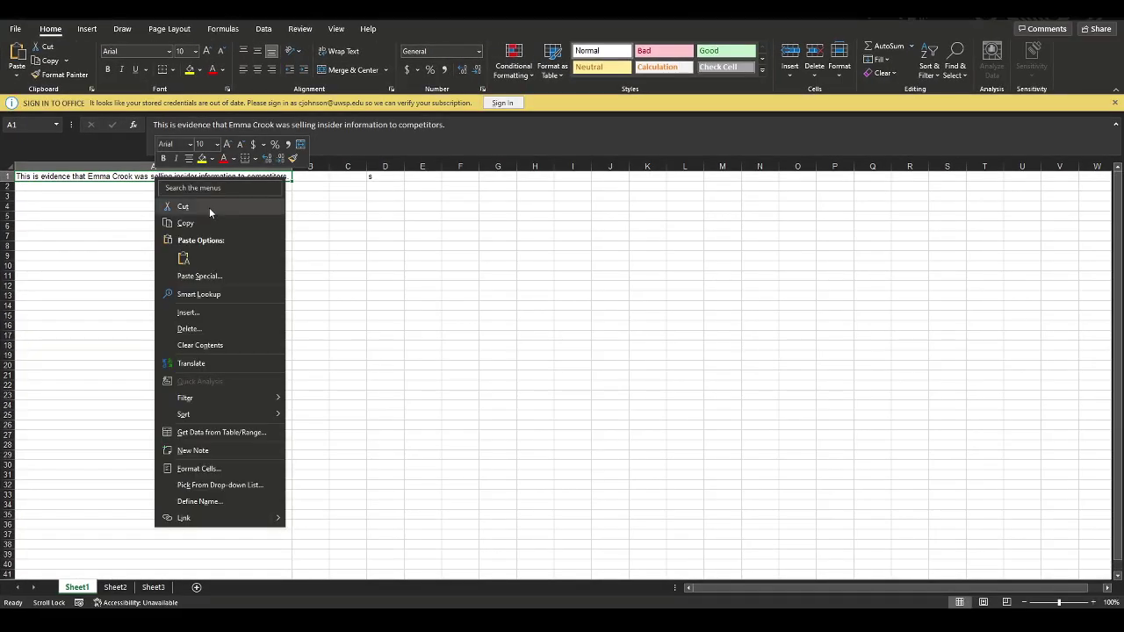
{"action": "left_click", "coordinate": [184, 223]}
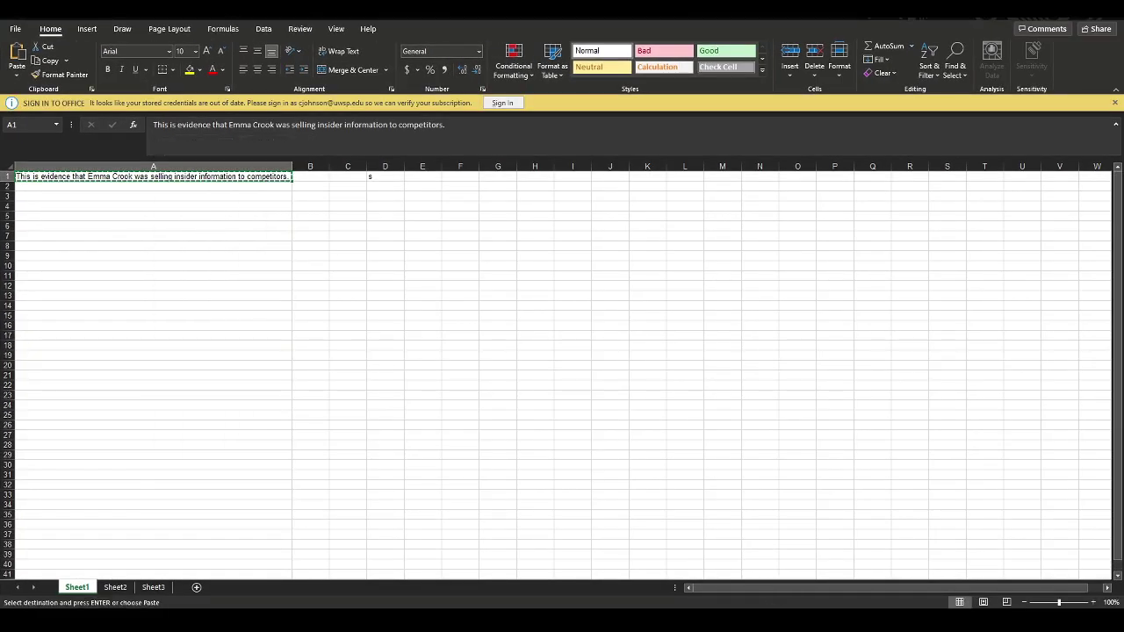
{"action": "left_click", "coordinate": [634, 571]}
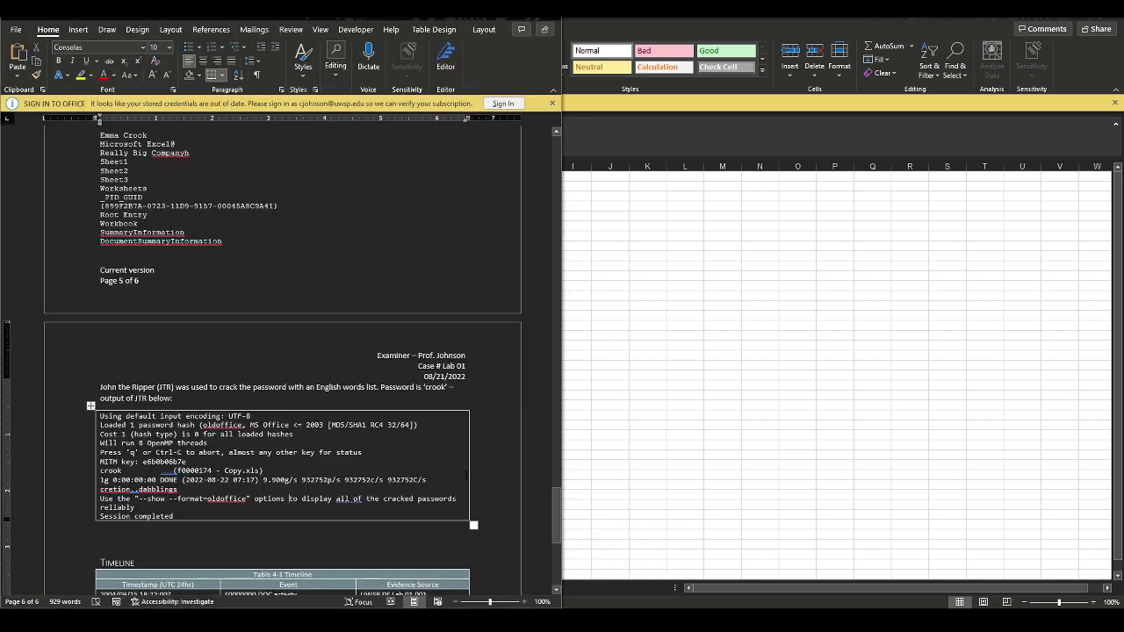
Add the line 'Upon opening, file contents are below:' beneath the John the Ripper output
{"action": "left_click", "coordinate": [158, 532]}
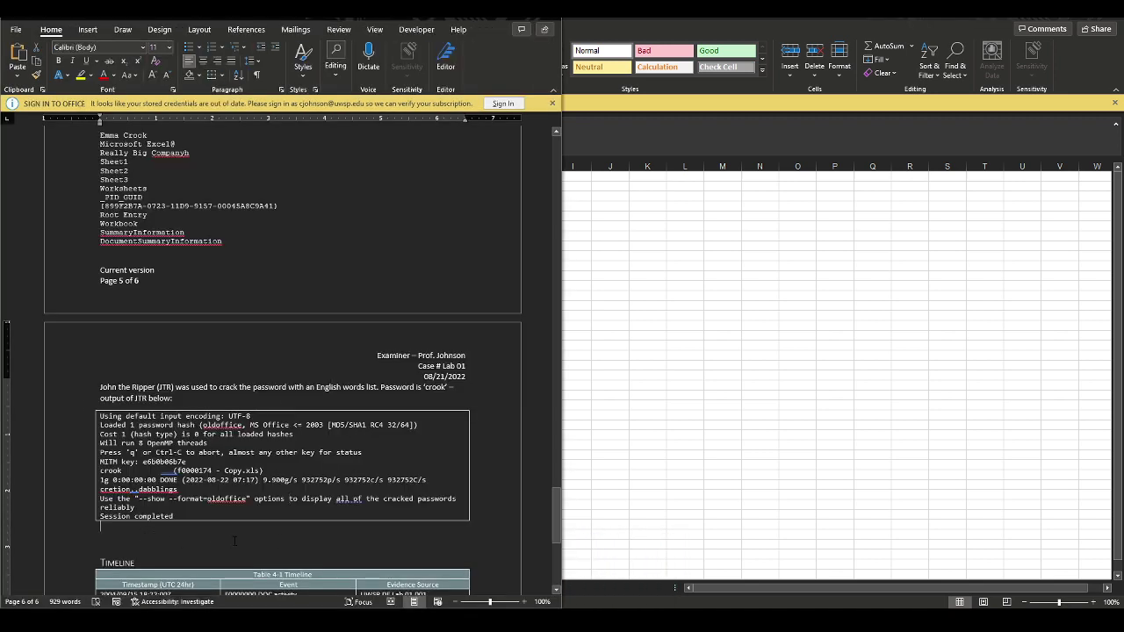
{"action": "key", "text": "Return"}
{"action": "type", "text": "Upon "}
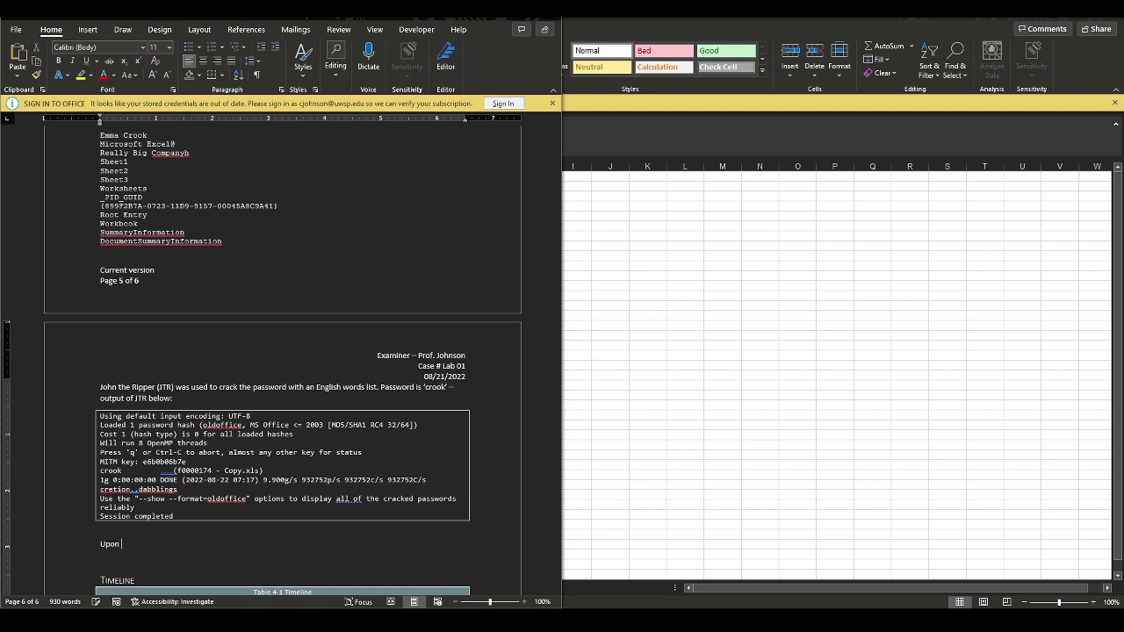
{"action": "type", "text": "opening, file contents are below:"}
{"action": "key", "text": "Return"}
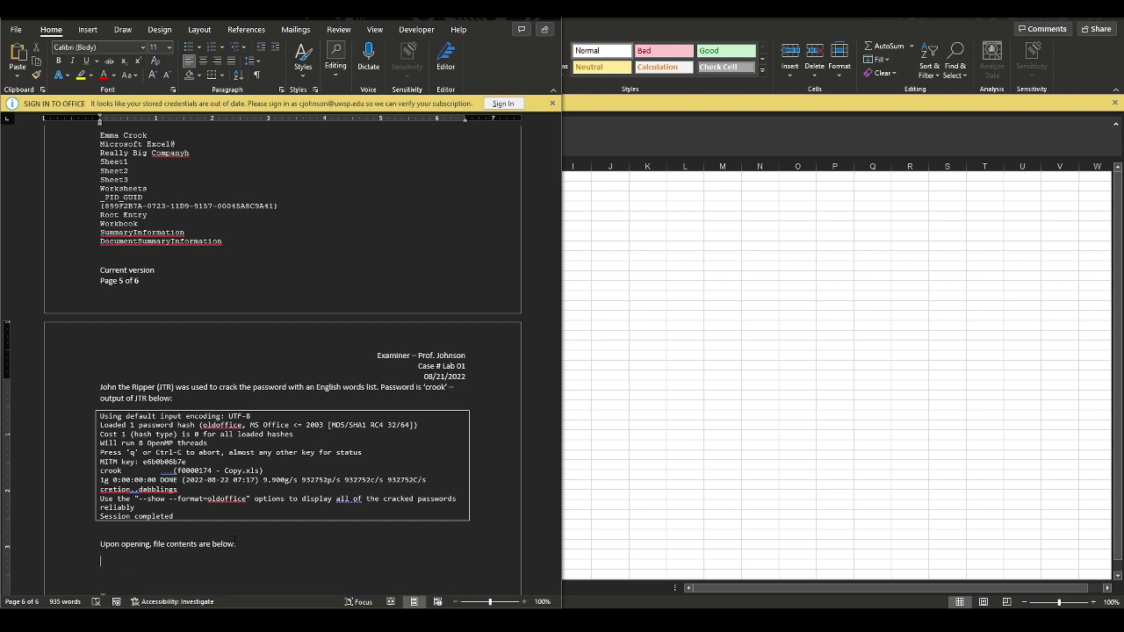
{"action": "left_click", "coordinate": [89, 30]}
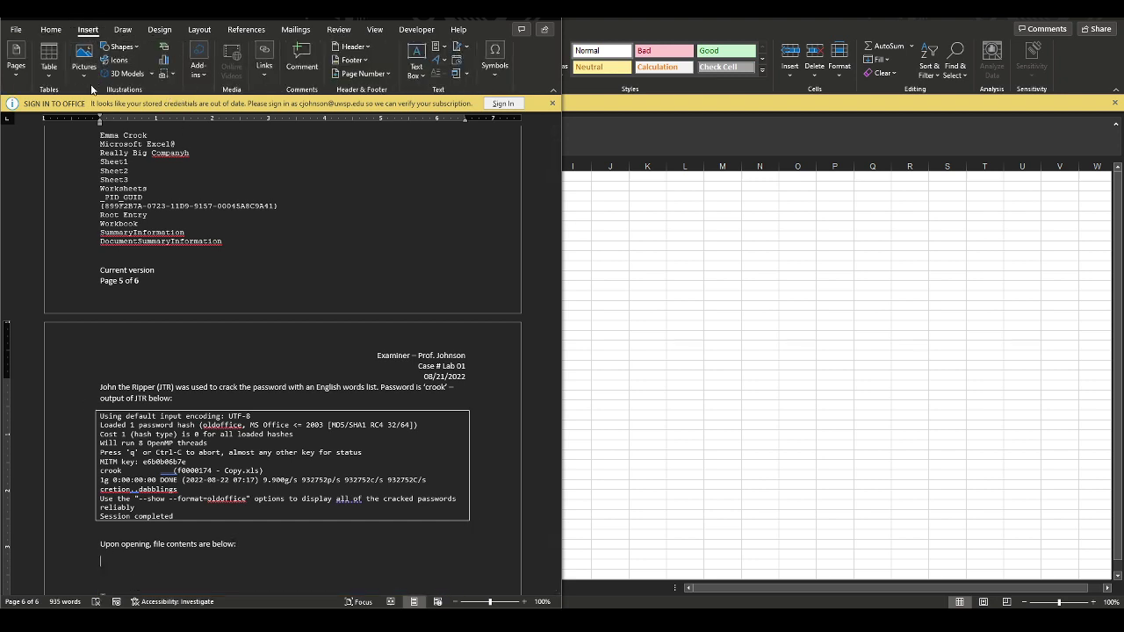
Paste the evidence sentence into a 1x1 table below the 'Upon opening' line
{"action": "left_click", "coordinate": [50, 59]}
{"action": "left_click", "coordinate": [55, 100]}
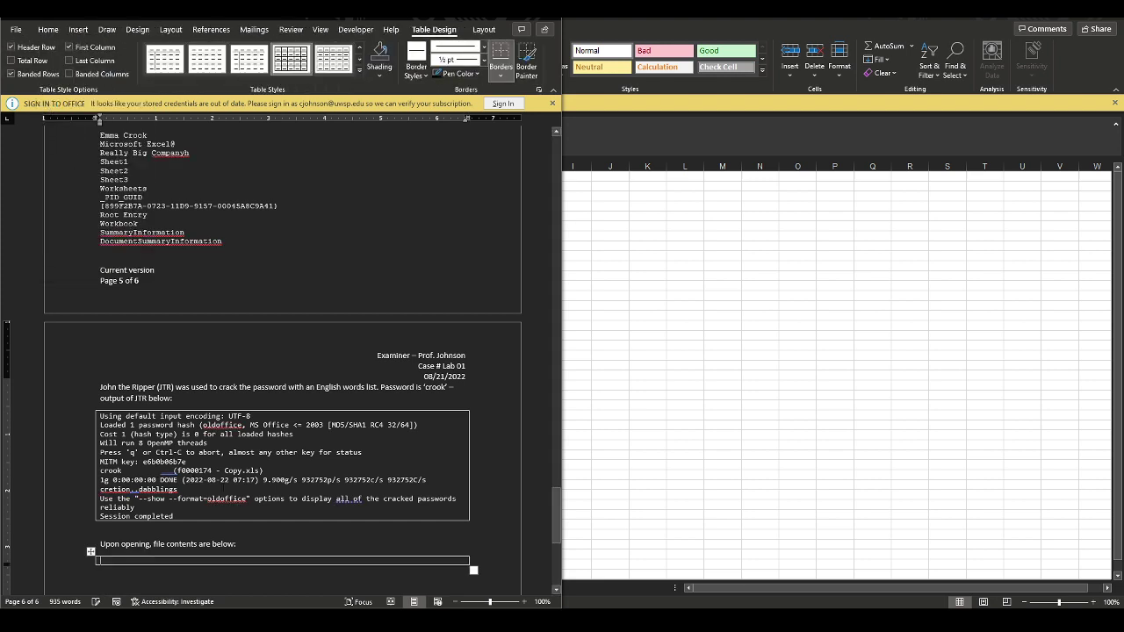
{"action": "key", "text": "ctrl+v"}
{"action": "key", "text": "BackSpace"}
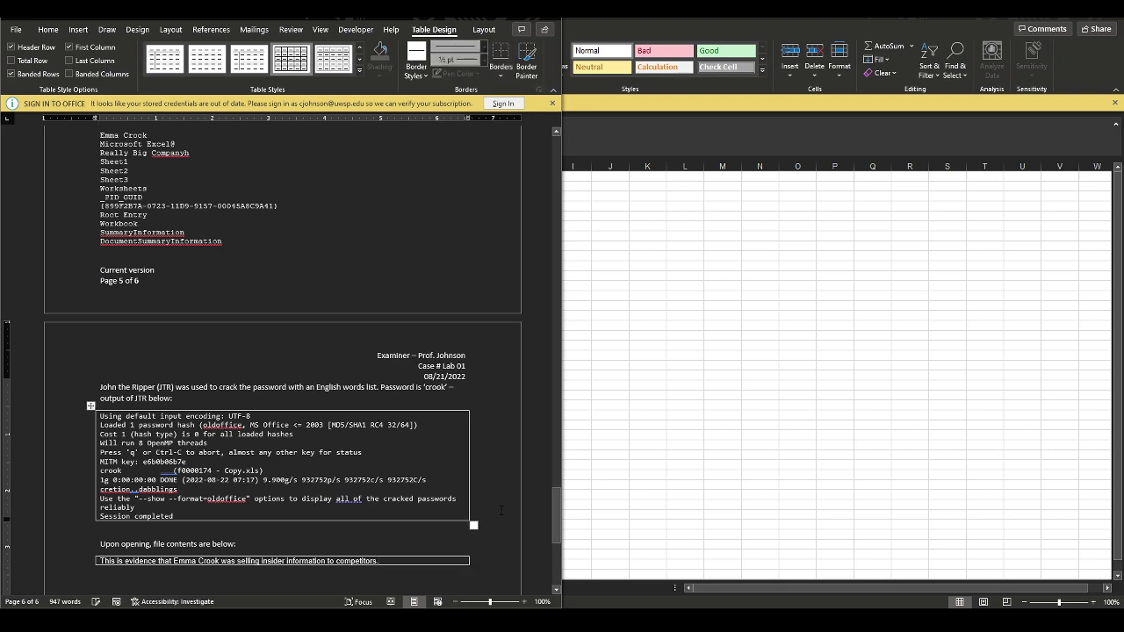
{"action": "scroll", "coordinate": [498, 510], "scroll_direction": "down", "scroll_amount": 6}
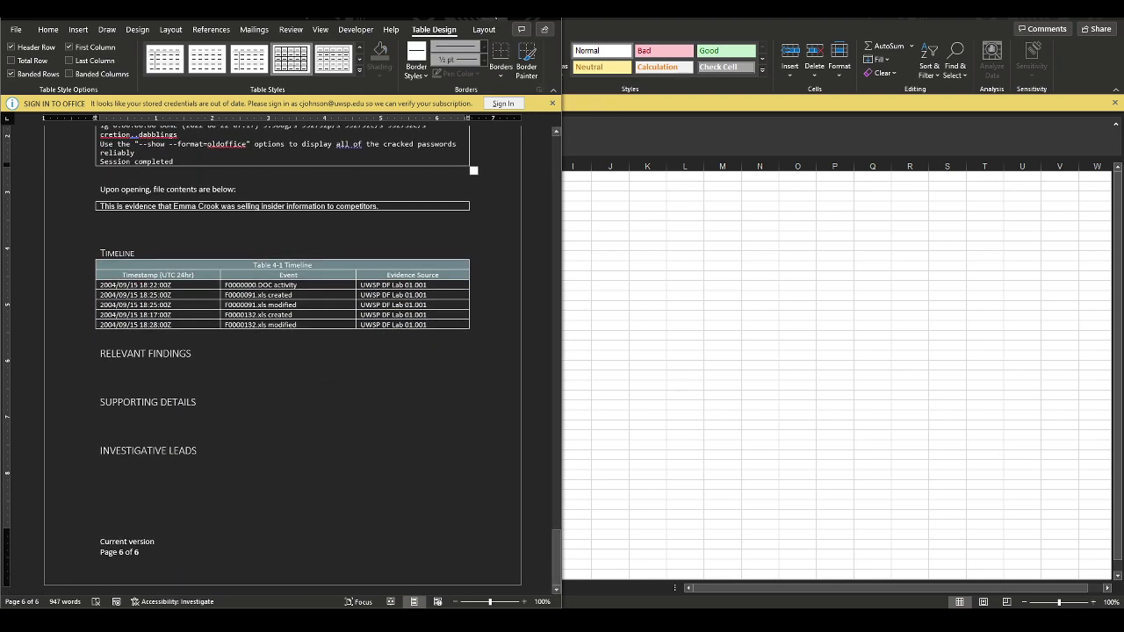
Maximize the Word window, dismiss the sign-in notice, and switch to Excel and back
{"action": "left_click", "coordinate": [521, 8]}
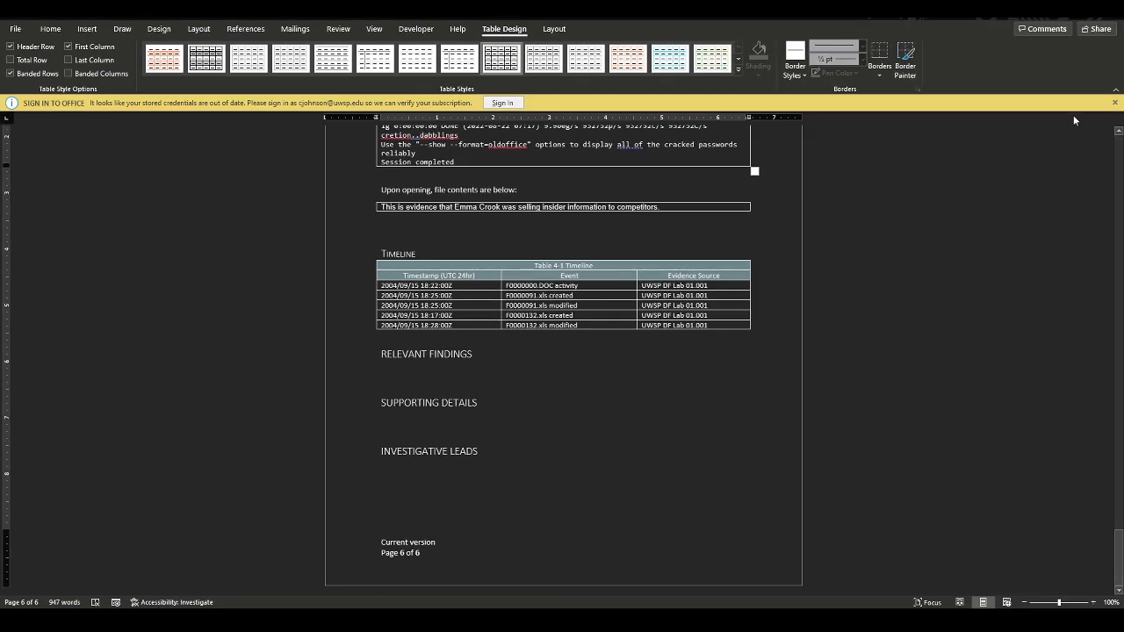
{"action": "left_click", "coordinate": [1115, 103]}
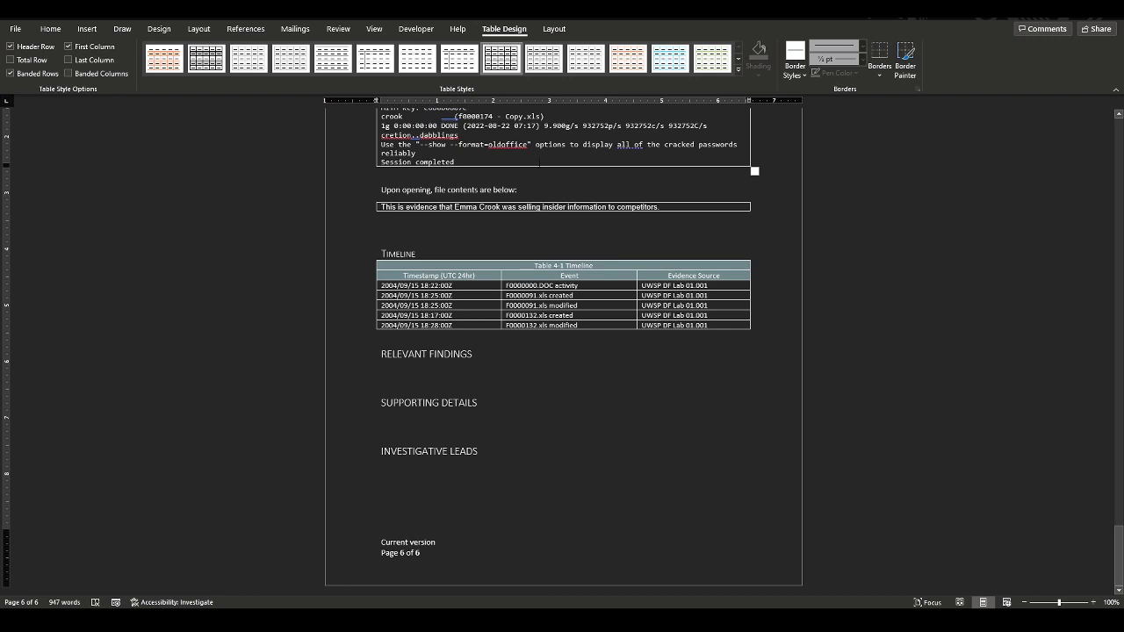
{"action": "key", "text": "alt+Tab"}
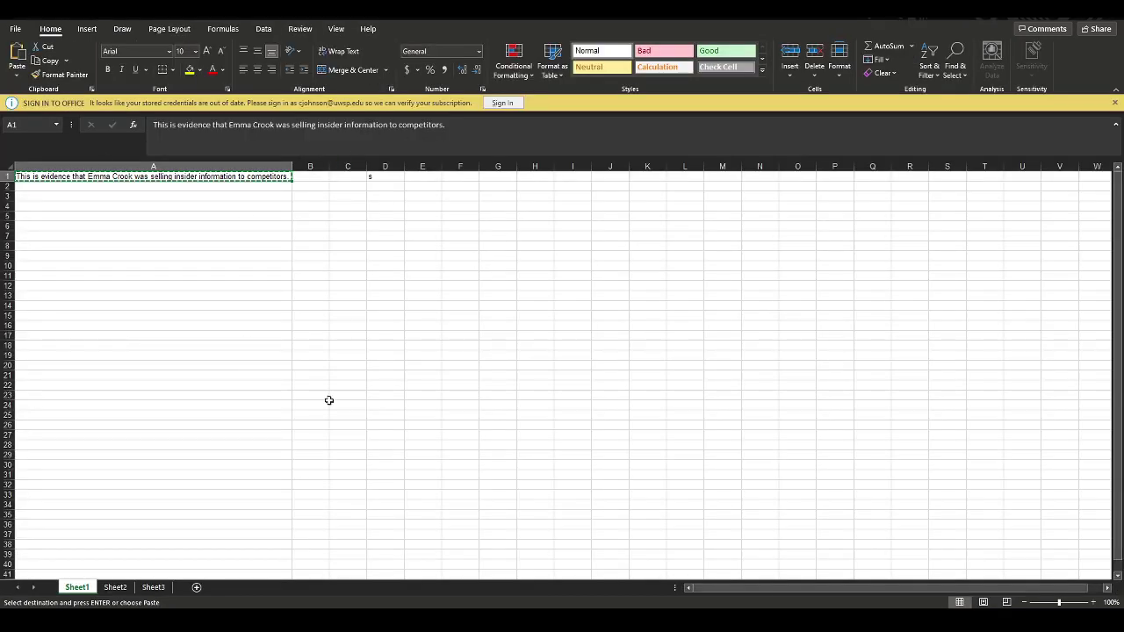
{"action": "key", "text": "alt+Tab"}
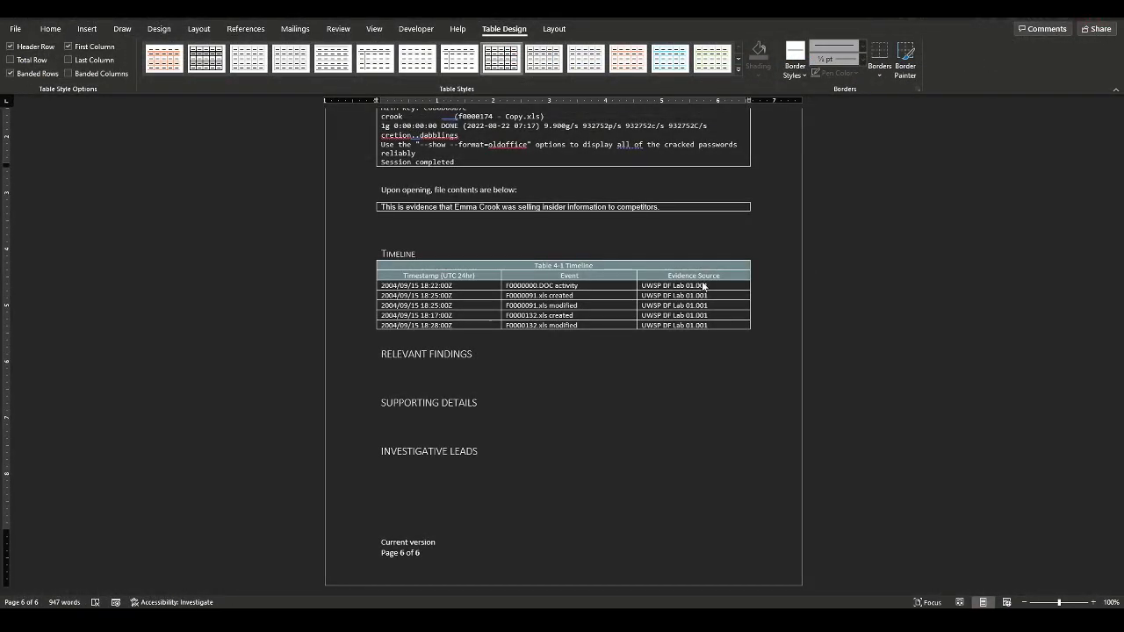
{"action": "scroll", "coordinate": [745, 355], "scroll_direction": "up", "scroll_amount": 6}
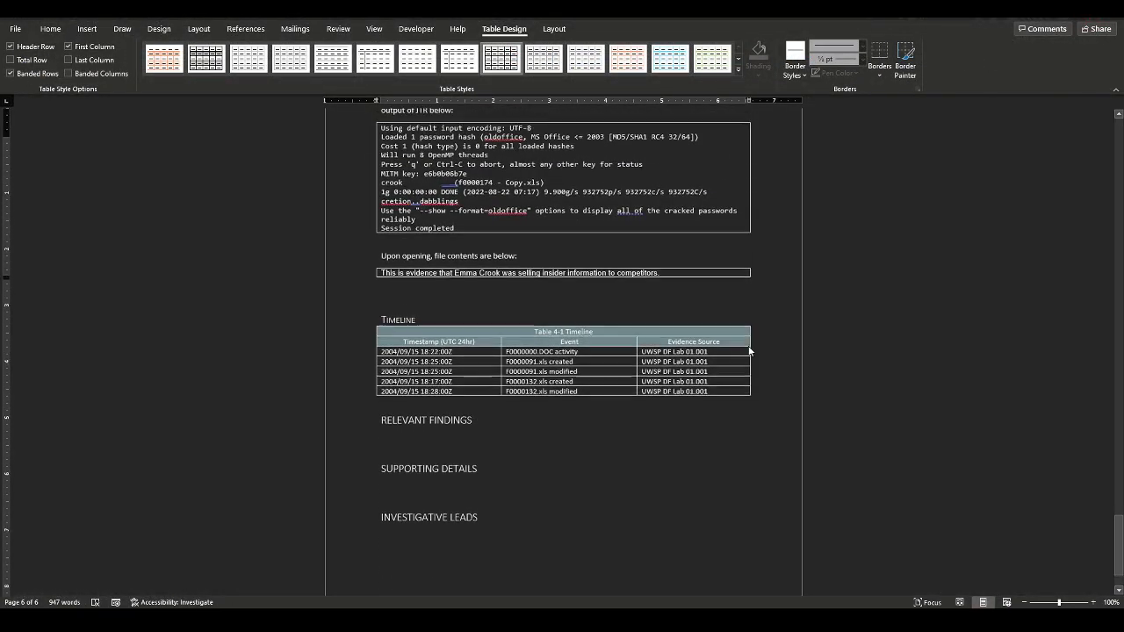
Scroll up to page 2 and place the cursor at the end of the Executive Summary
{"action": "scroll", "coordinate": [749, 351], "scroll_direction": "up", "scroll_amount": 8}
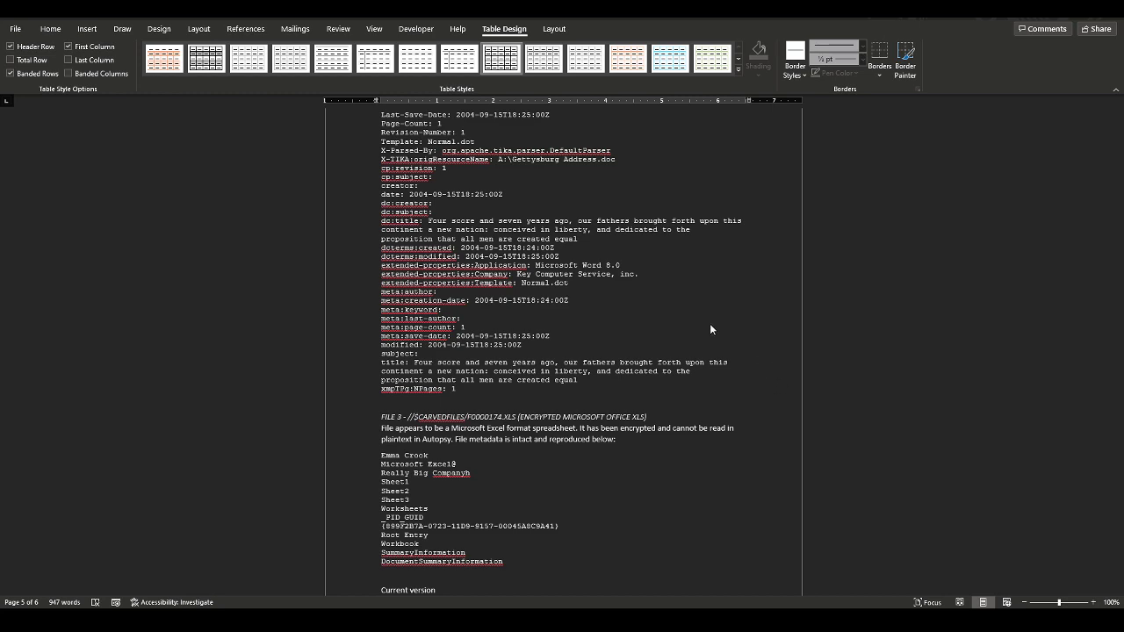
{"action": "scroll", "coordinate": [710, 325], "scroll_direction": "up", "scroll_amount": 6}
{"action": "scroll", "coordinate": [603, 414], "scroll_direction": "down", "scroll_amount": 5}
{"action": "scroll", "coordinate": [606, 412], "scroll_direction": "down", "scroll_amount": 3}
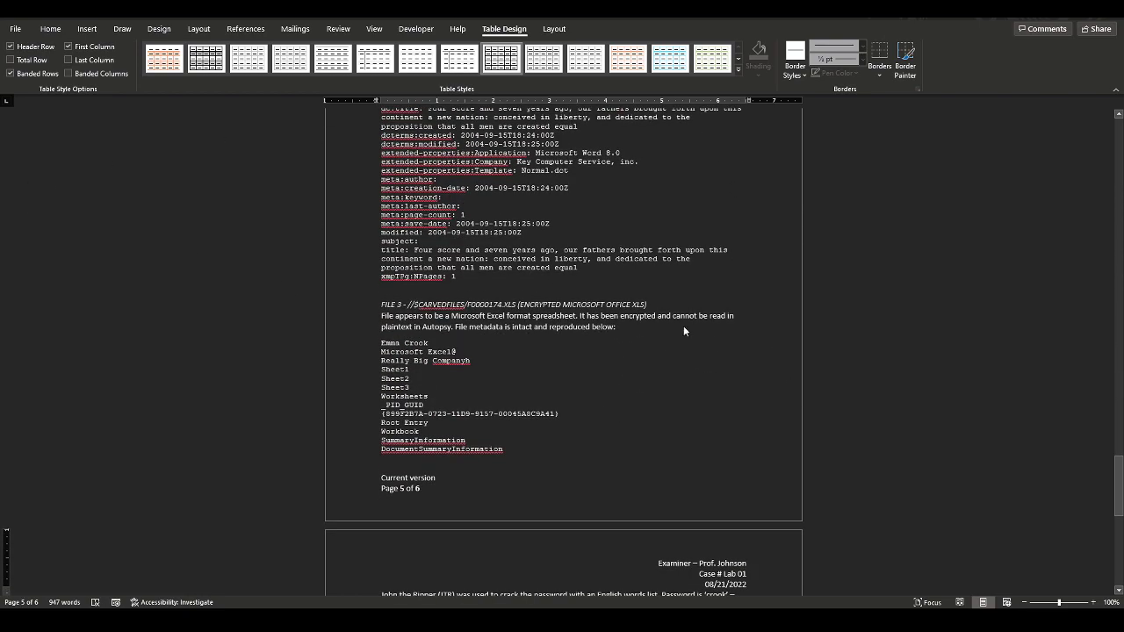
{"action": "scroll", "coordinate": [682, 331], "scroll_direction": "up", "scroll_amount": 11}
{"action": "scroll", "coordinate": [681, 330], "scroll_direction": "up", "scroll_amount": 12}
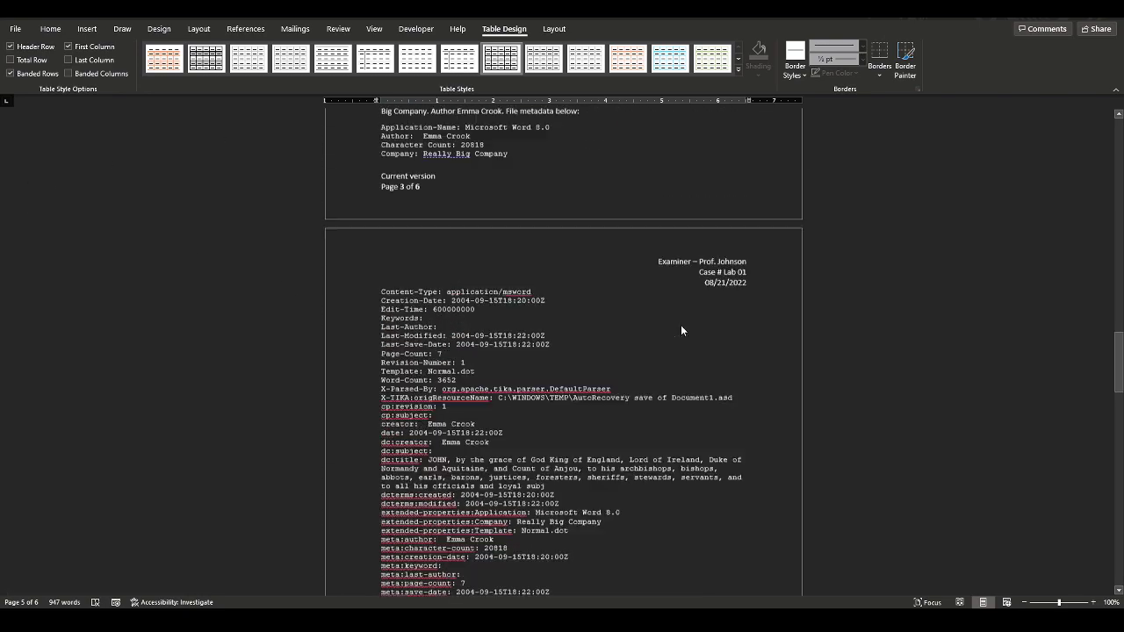
{"action": "scroll", "coordinate": [559, 323], "scroll_direction": "up", "scroll_amount": 6}
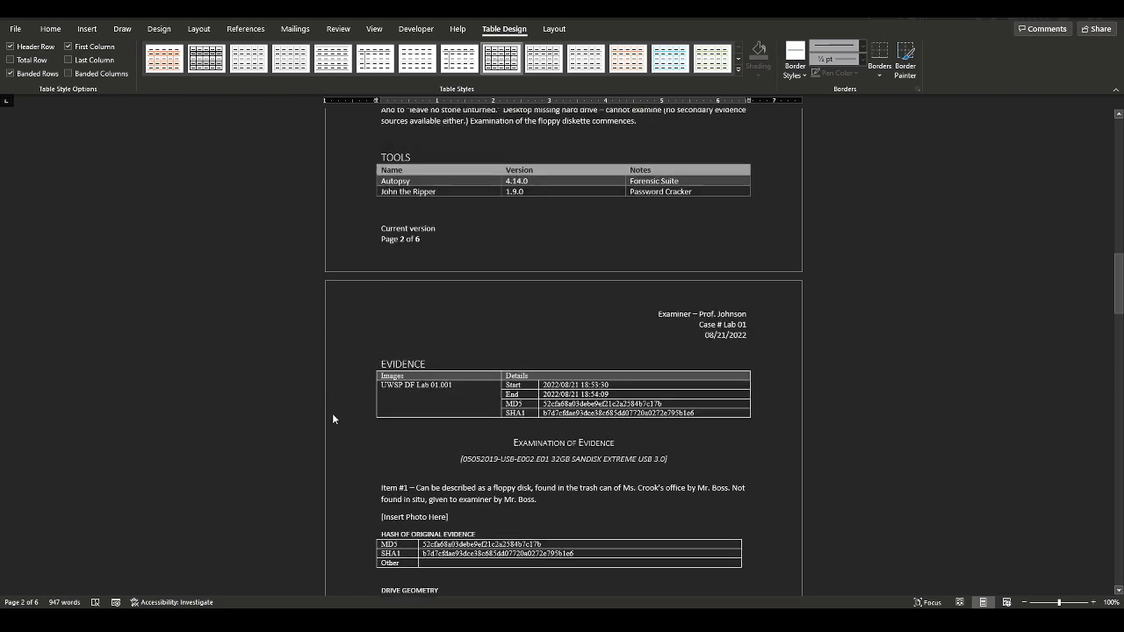
{"action": "scroll", "coordinate": [524, 506], "scroll_direction": "up", "scroll_amount": 3}
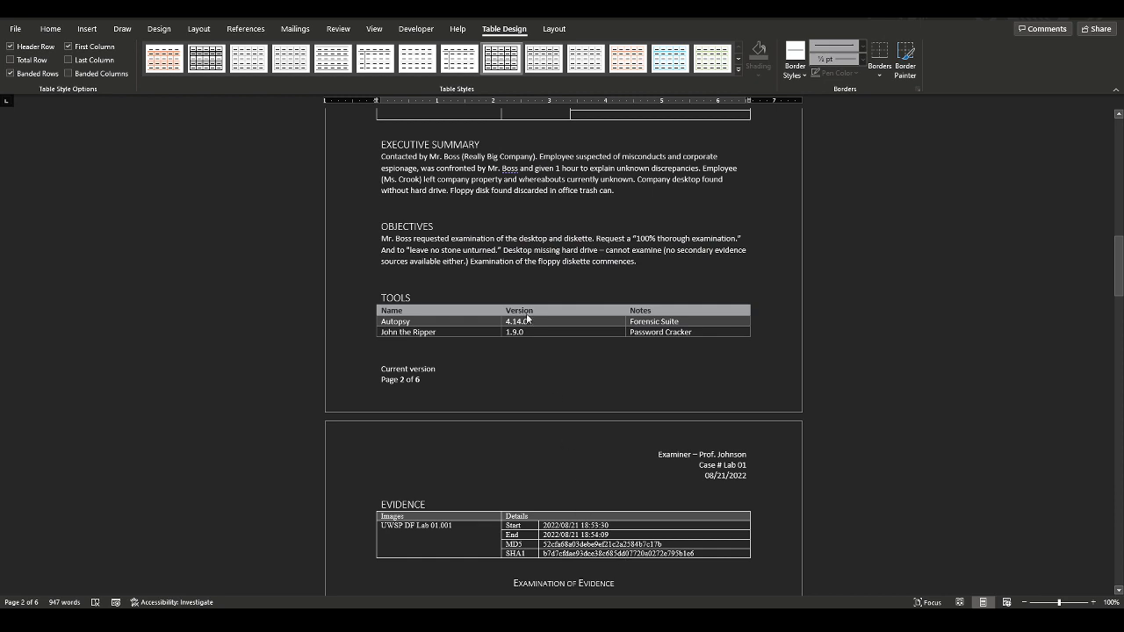
{"action": "scroll", "coordinate": [623, 412], "scroll_direction": "up", "scroll_amount": 4}
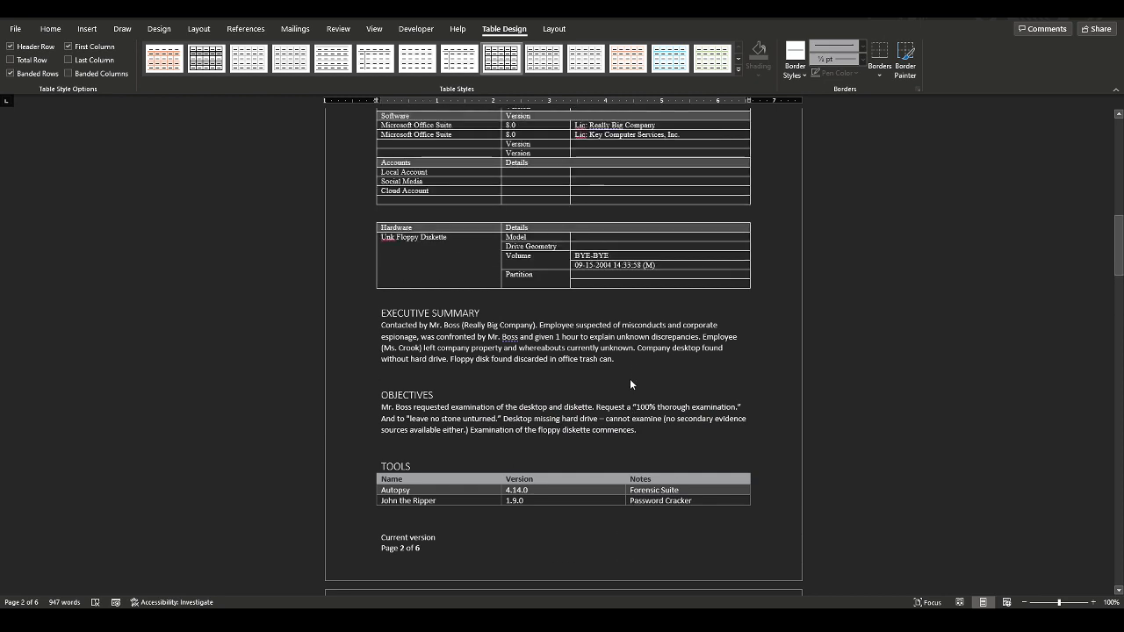
{"action": "left_click", "coordinate": [691, 360]}
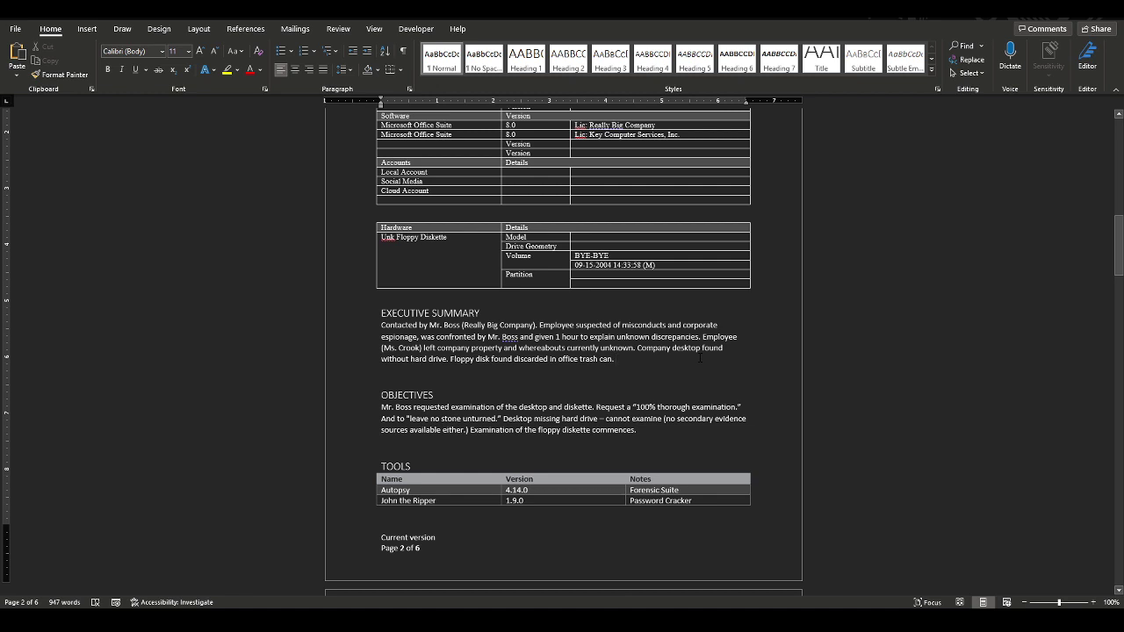
Restore the blank line above the TOOLS heading and return to the Executive Summary's end
{"action": "key", "text": "Down"}
{"action": "key", "text": "Down"}
{"action": "key", "text": "Down"}
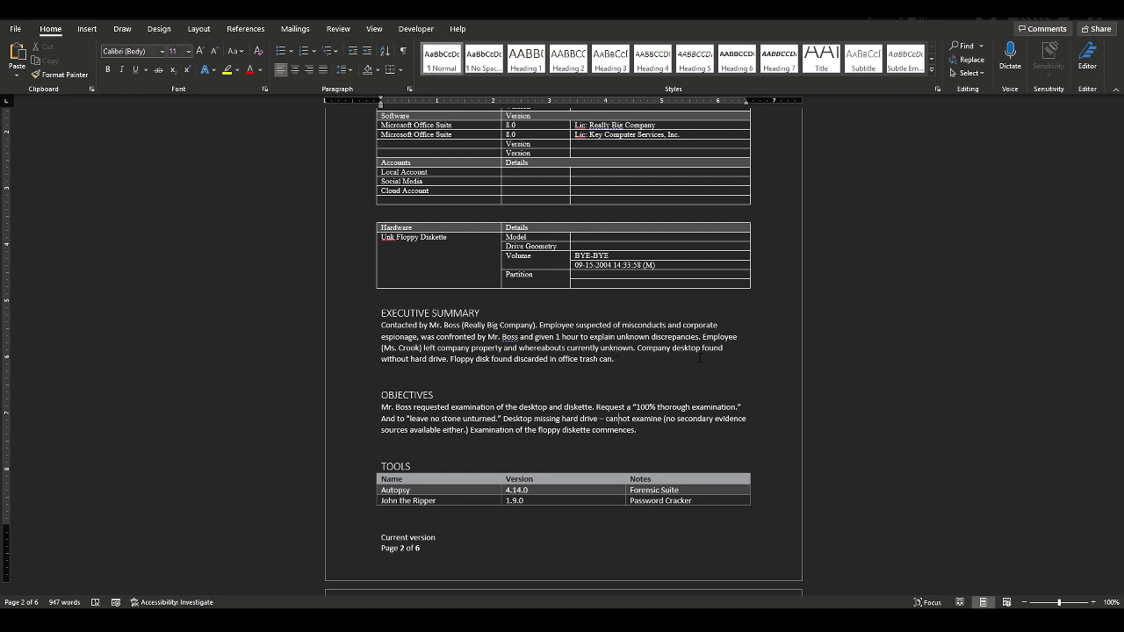
{"action": "key", "text": "Delete"}
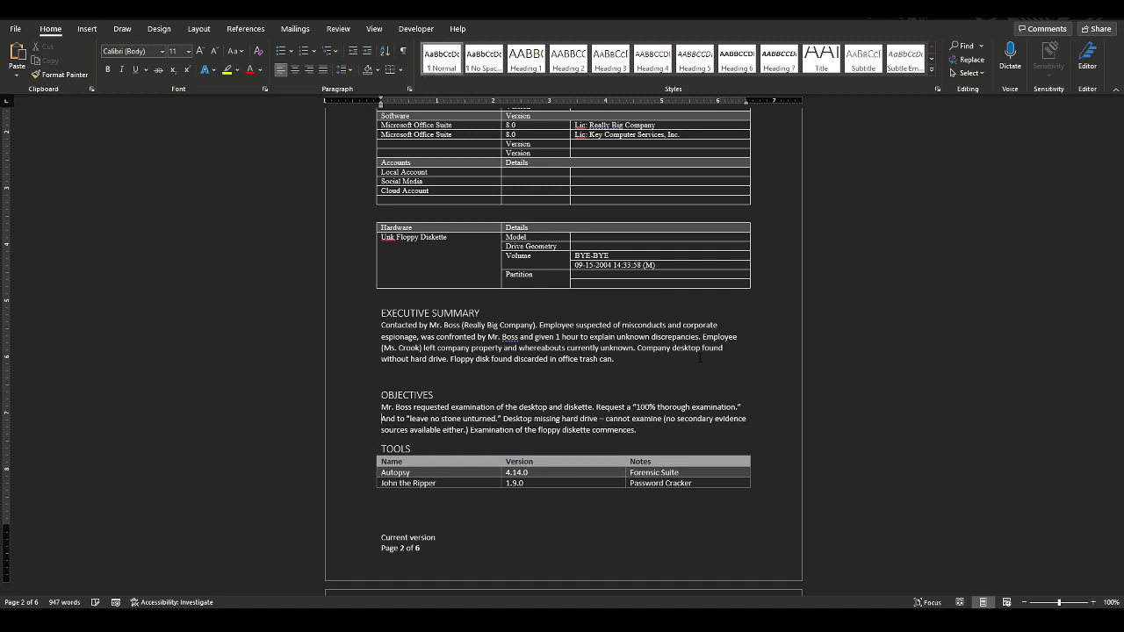
{"action": "key", "text": "Return"}
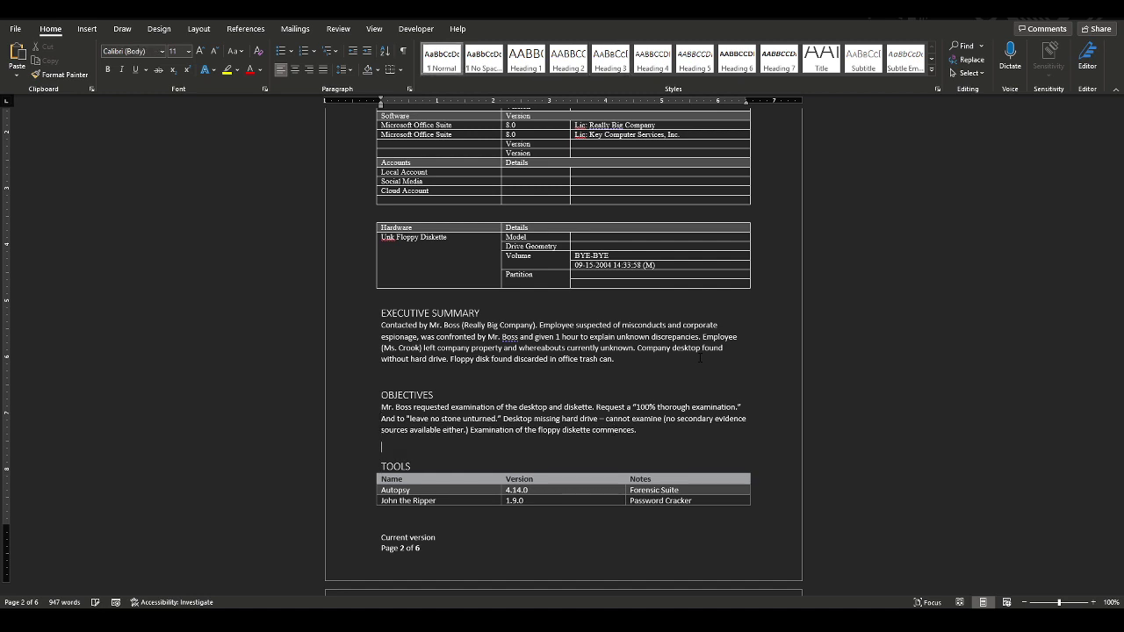
{"action": "key", "text": "Up"}
{"action": "key", "text": "Up"}
{"action": "key", "text": "Up"}
Add a paragraph on the diskette's encrypted spreadsheet containing proprietary company information
{"action": "key", "text": "Return"}
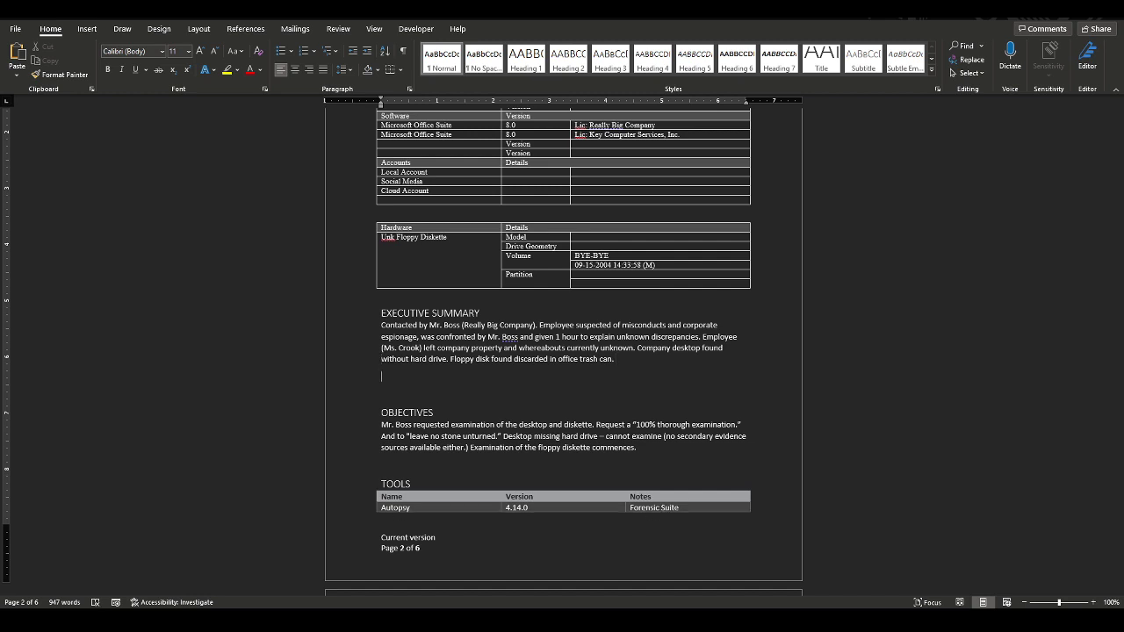
{"action": "type", "text": "Examination of the"}
{"action": "type", "text": " diskett"}
{"action": "type", "text": "e showed a"}
{"action": "type", "text": "n encrypted offi"}
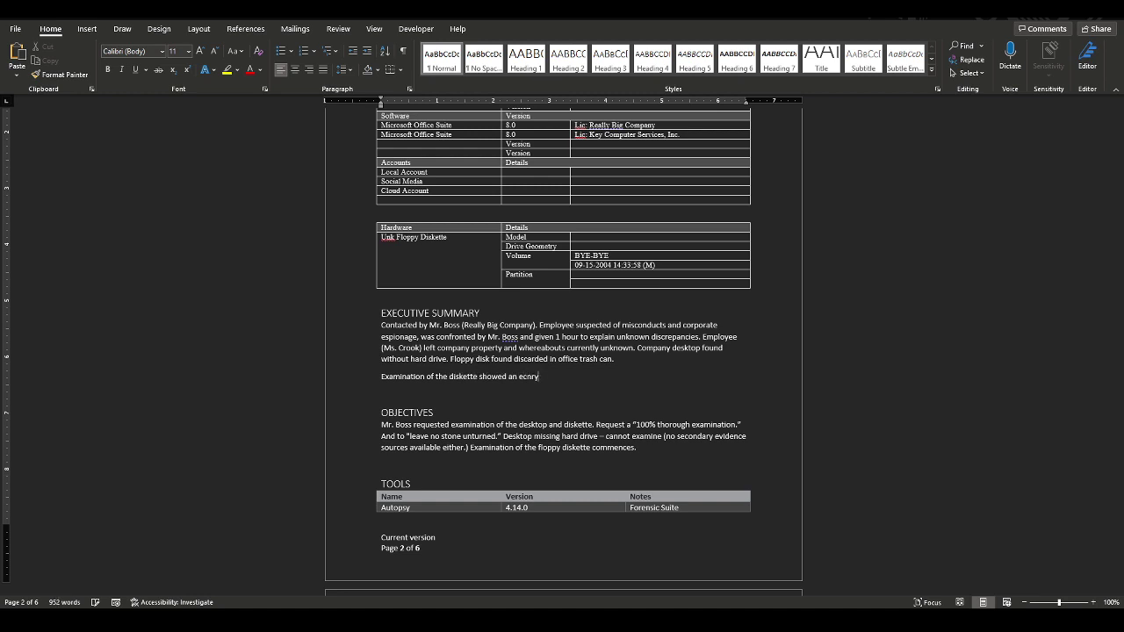
{"action": "type", "text": "ce document. This document was"}
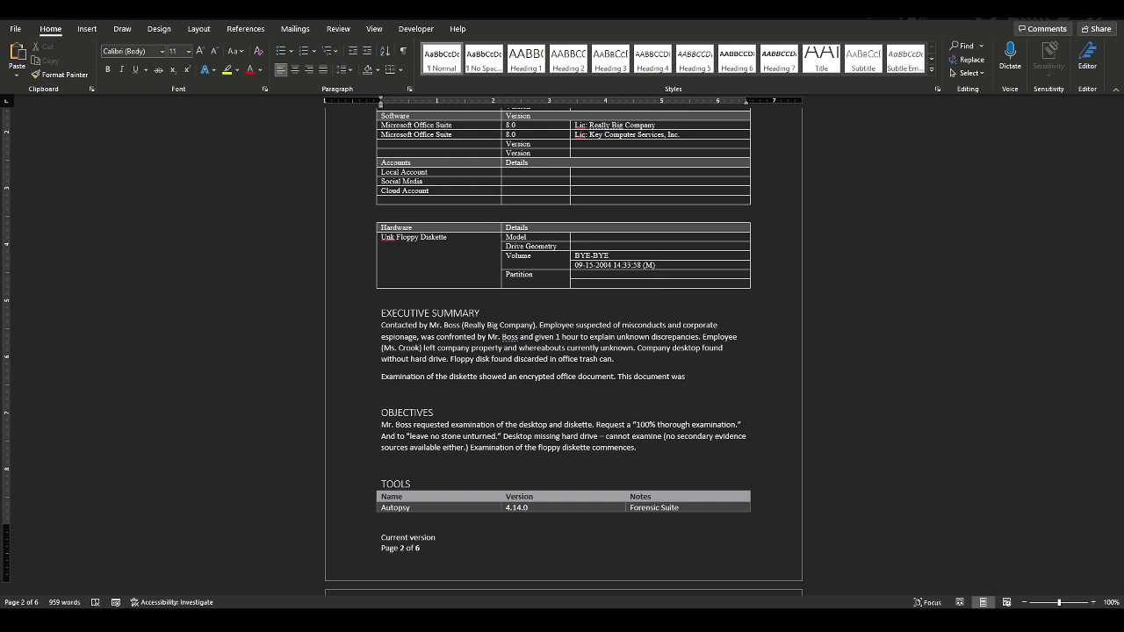
{"action": "key", "text": "BackSpace"}
{"action": "key", "text": "BackSpace"}
{"action": "key", "text": "BackSpace"}
{"action": "key", "text": "BackSpace"}
{"action": "key", "text": "BackSpace"}
{"action": "key", "text": "BackSpace"}
{"action": "key", "text": "BackSpace"}
{"action": "key", "text": "BackSpace"}
{"action": "key", "text": "BackSpace"}
{"action": "key", "text": "BackSpace"}
{"action": "key", "text": "BackSpace"}
{"action": "key", "text": "BackSpace"}
{"action": "key", "text": "BackSpace"}
{"action": "key", "text": "BackSpace"}
{"action": "key", "text": "BackSpace"}
{"action": "key", "text": "BackSpace"}
{"action": "key", "text": "BackSpace"}
{"action": "key", "text": "BackSpace"}
{"action": "key", "text": "BackSpace"}
{"action": "key", "text": "BackSpace"}
{"action": "key", "text": "BackSpace"}
{"action": "type", "text": "spreadsheet. This spreadsheet contains e"}
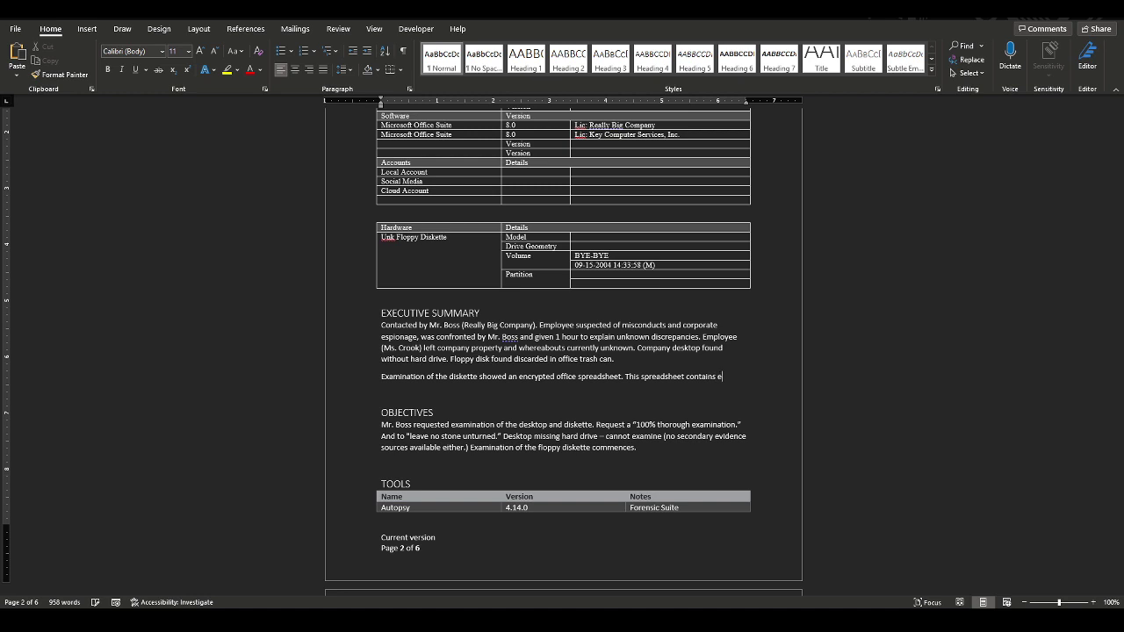
{"action": "type", "text": "vidence of M"}
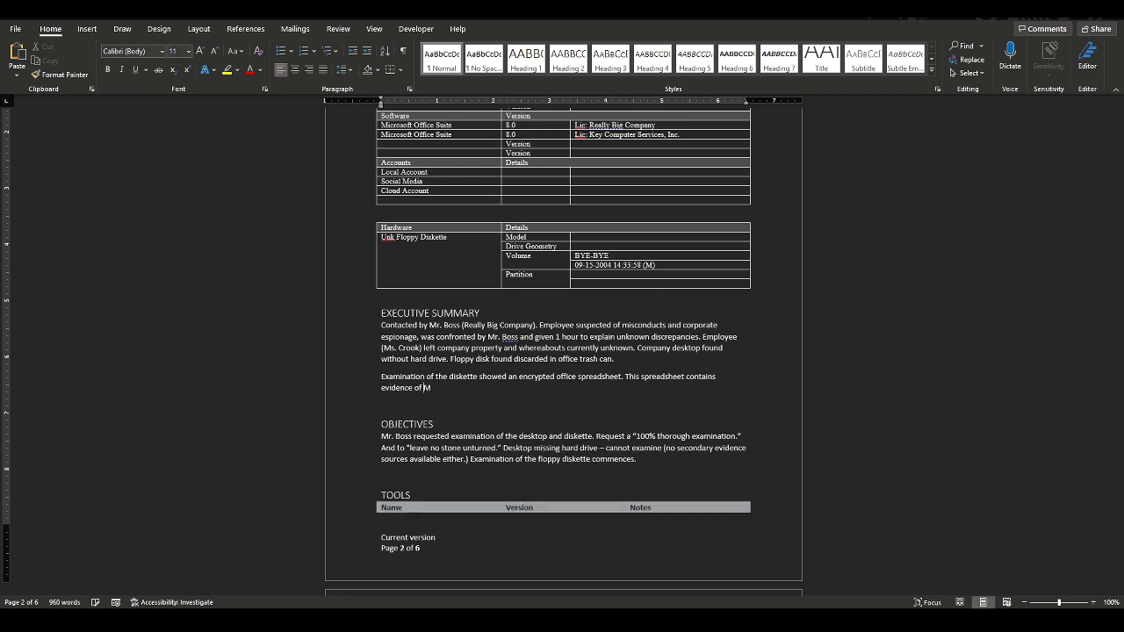
{"action": "type", "text": "r. Boss' allegations against"}
{"action": "key", "text": "BackSpace"}
{"action": "key", "text": "BackSpace"}
{"action": "key", "text": "BackSpace"}
{"action": "key", "text": "BackSpace"}
{"action": "key", "text": "BackSpace"}
{"action": "key", "text": "BackSpace"}
{"action": "key", "text": "BackSpace"}
{"action": "key", "text": "BackSpace"}
{"action": "key", "text": "BackSpace"}
{"action": "key", "text": "BackSpace"}
{"action": "key", "text": "BackSpace"}
{"action": "key", "text": "BackSpace"}
{"action": "key", "text": "BackSpace"}
{"action": "key", "text": "BackSpace"}
{"action": "key", "text": "BackSpace"}
{"action": "key", "text": "BackSpace"}
{"action": "key", "text": "BackSpace"}
{"action": "key", "text": "BackSpace"}
{"action": "key", "text": "BackSpace"}
{"action": "key", "text": "BackSpace"}
{"action": "key", "text": "BackSpace"}
{"action": "key", "text": "BackSpace"}
{"action": "key", "text": "BackSpace"}
{"action": "key", "text": "BackSpace"}
{"action": "key", "text": "BackSpace"}
{"action": "key", "text": "BackSpace"}
{"action": "key", "text": "BackSpace"}
{"action": "key", "text": "BackSpace"}
{"action": "key", "text": "BackSpace"}
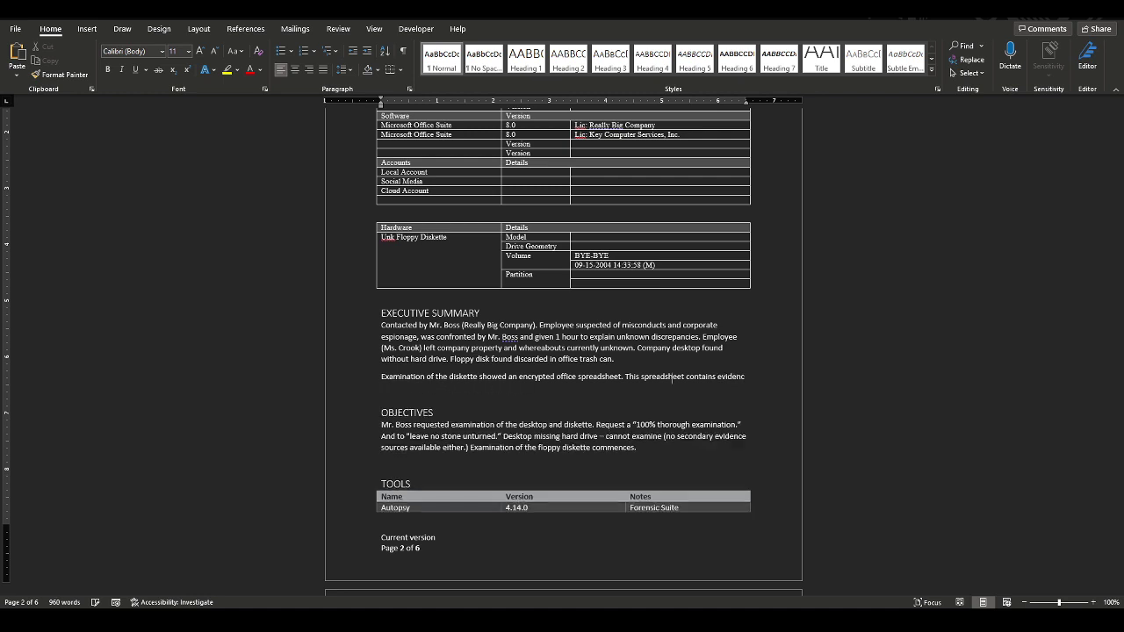
{"action": "key", "text": "BackSpace"}
{"action": "key", "text": "BackSpace"}
{"action": "key", "text": "BackSpace"}
{"action": "key", "text": "BackSpace"}
{"action": "key", "text": "BackSpace"}
{"action": "key", "text": "BackSpace"}
{"action": "key", "text": "BackSpace"}
{"action": "key", "text": "BackSpace"}
{"action": "key", "text": "BackSpace"}
{"action": "key", "text": "BackSpace"}
{"action": "key", "text": "BackSpace"}
{"action": "key", "text": "BackSpace"}
{"action": "key", "text": "BackSpace"}
{"action": "key", "text": "BackSpace"}
{"action": "key", "text": "BackSpace"}
{"action": "type", "text": "appears to co"}
{"action": "type", "text": "ntain "}
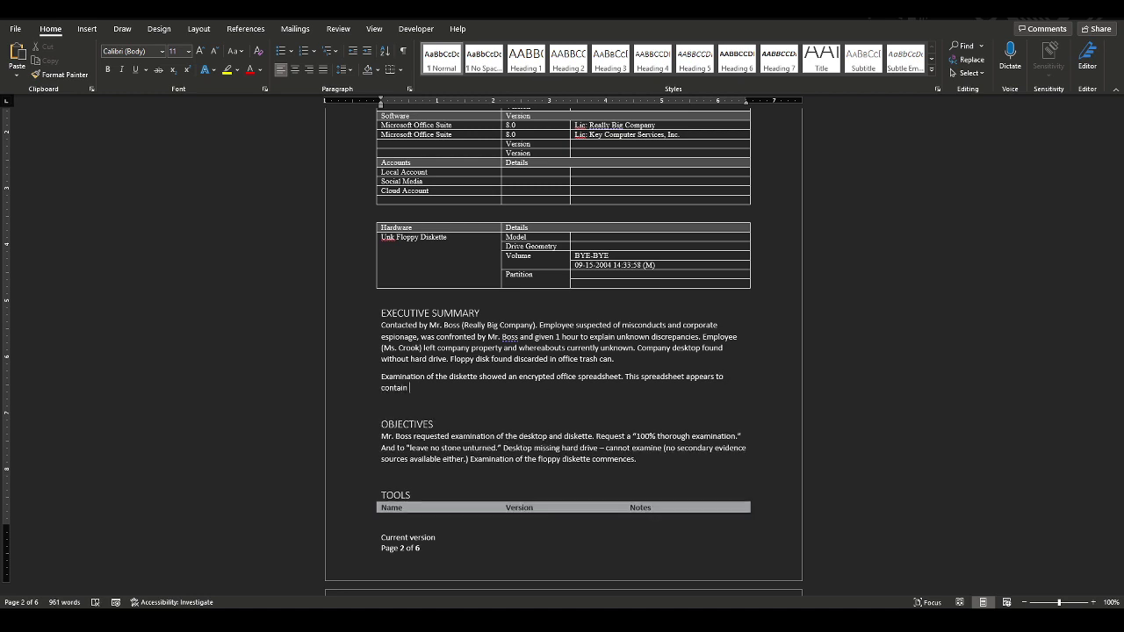
{"action": "type", "text": "proprietary company information, wh"}
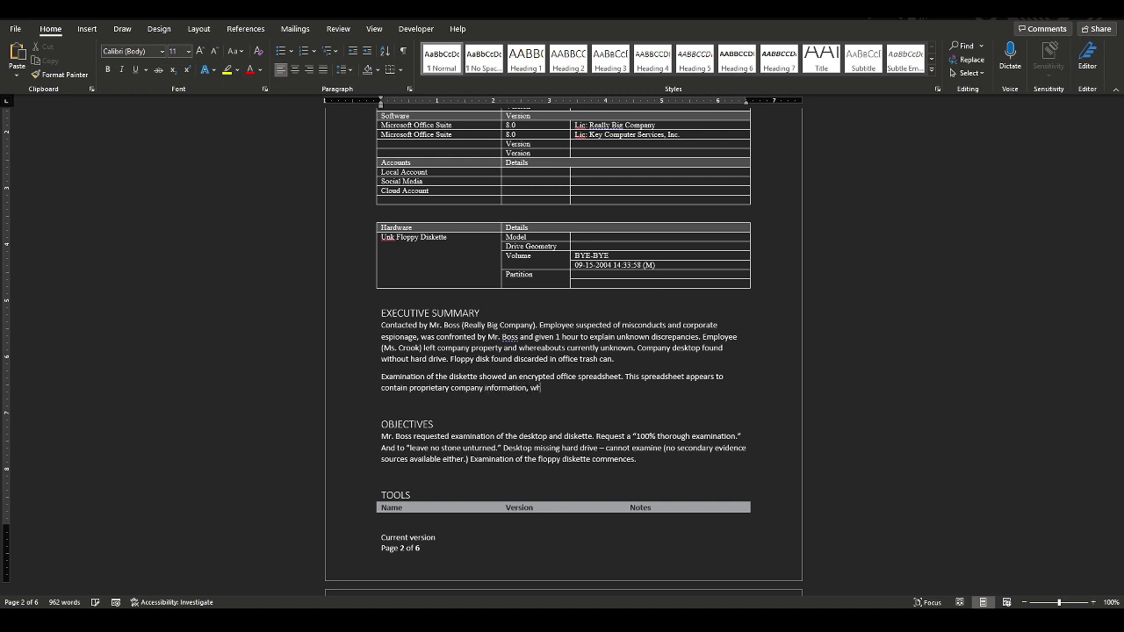
{"action": "type", "text": "ich may"}
{"action": "type", "text": " be what Mr"}
{"action": "type", "text": ". Br"}
{"action": "type", "text": "ss"}
{"action": "type", "text": " e"}
{"action": "key", "text": "BackSpace"}
{"action": "type", "text": "suspected the employe"}
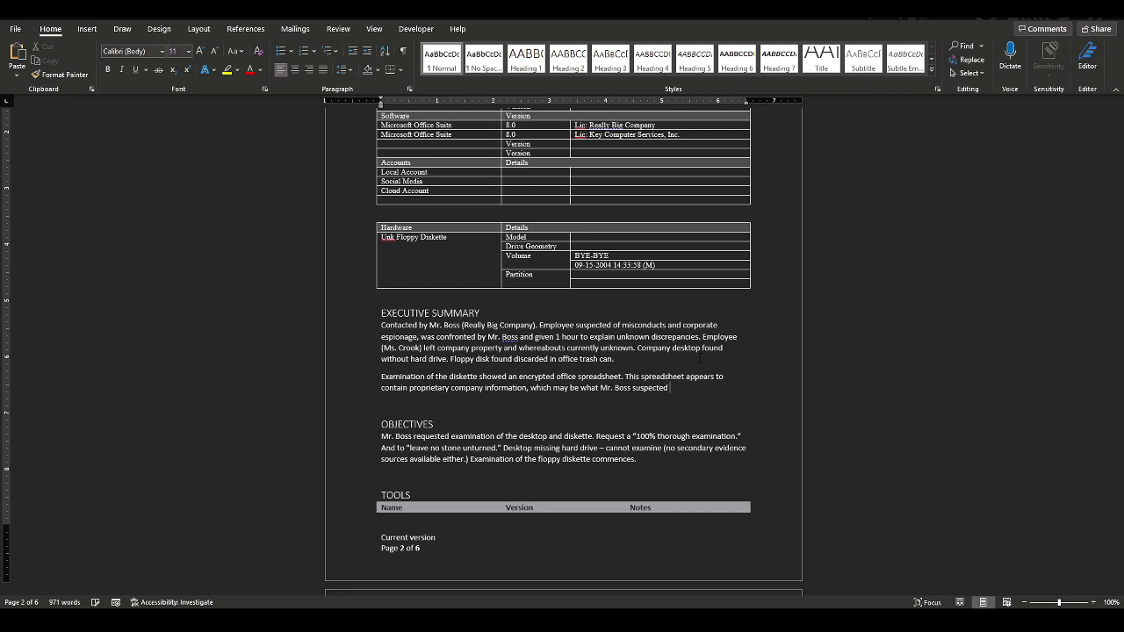
{"action": "type", "text": "e of stealing."}
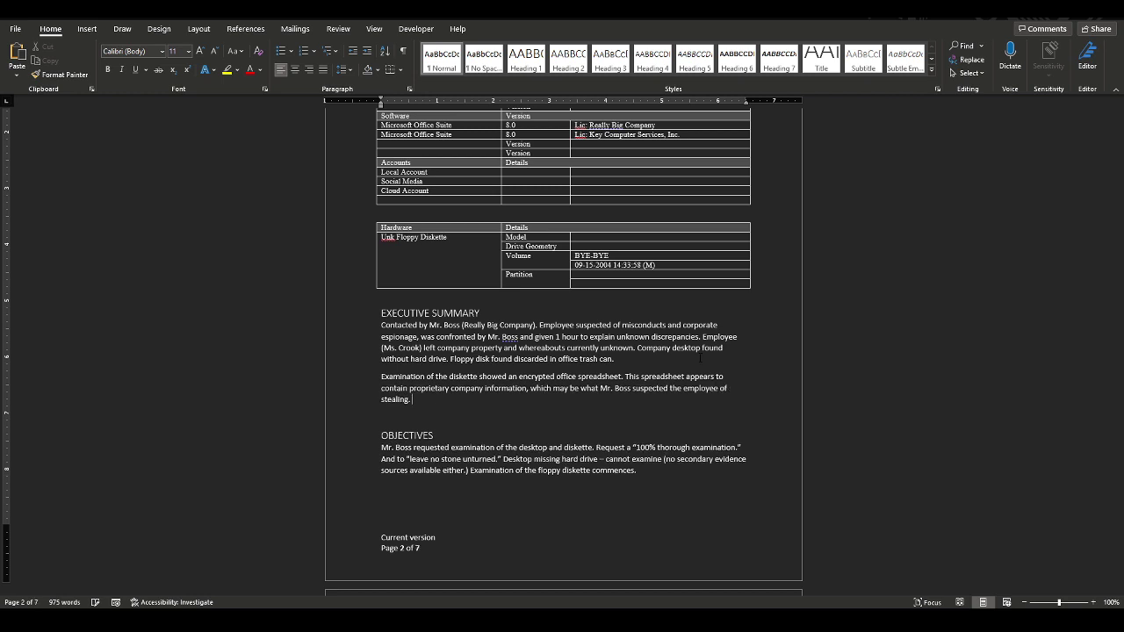
{"action": "type", "text": " Results will be reported to Mr. Boss for confirmation."}
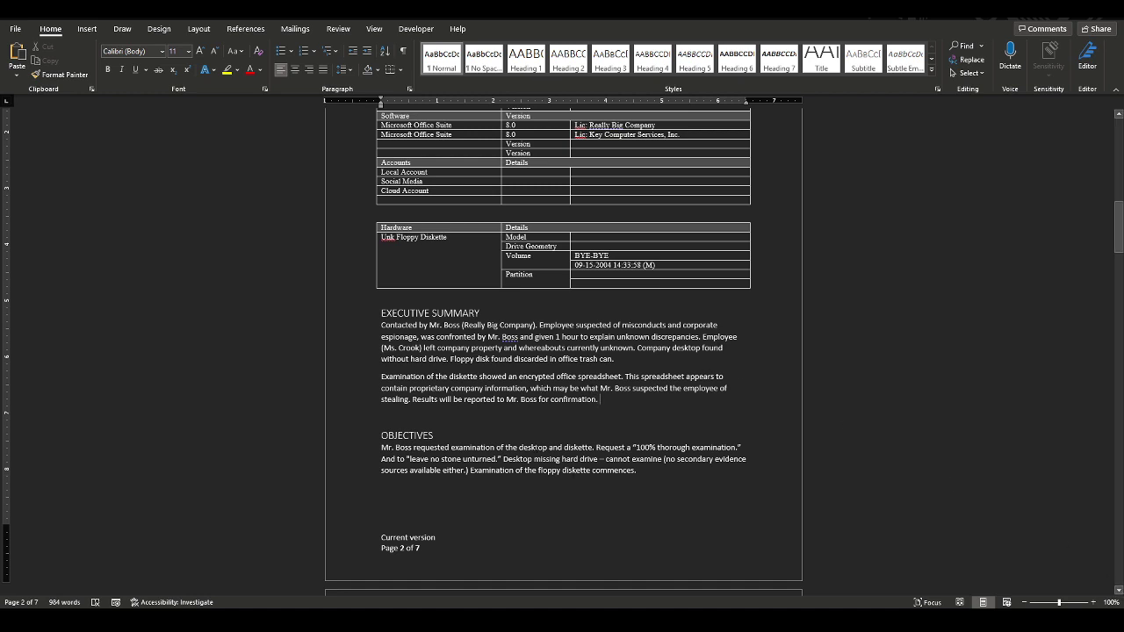
Scroll down to the Analysis section and switch over to Autopsy
{"action": "scroll", "coordinate": [481, 419], "scroll_direction": "down", "scroll_amount": 8}
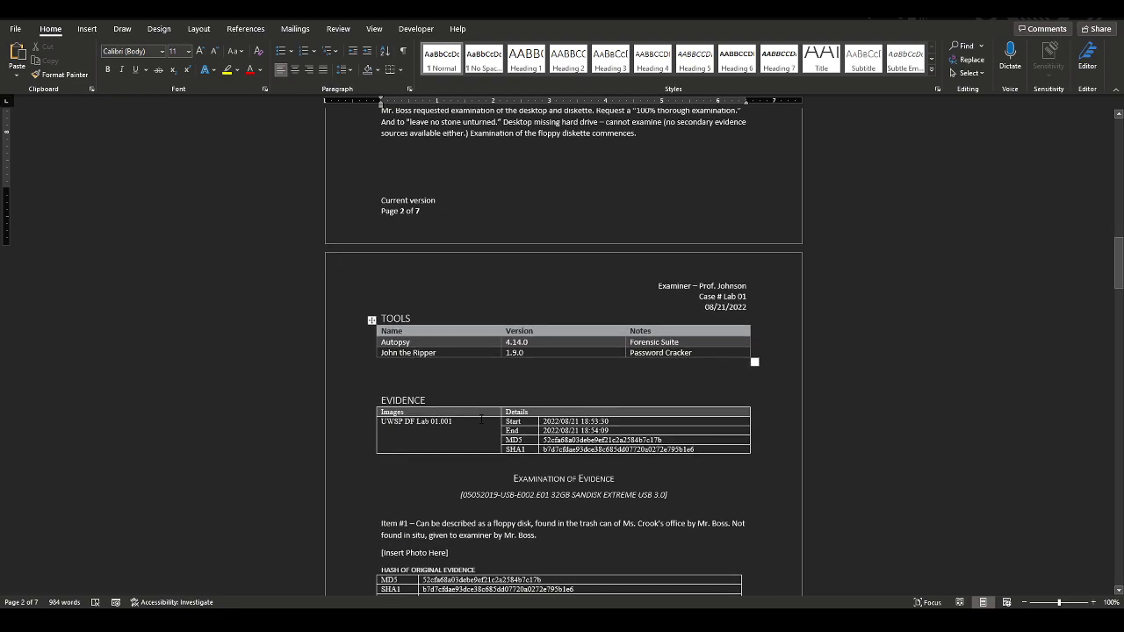
{"action": "scroll", "coordinate": [481, 419], "scroll_direction": "down", "scroll_amount": 7}
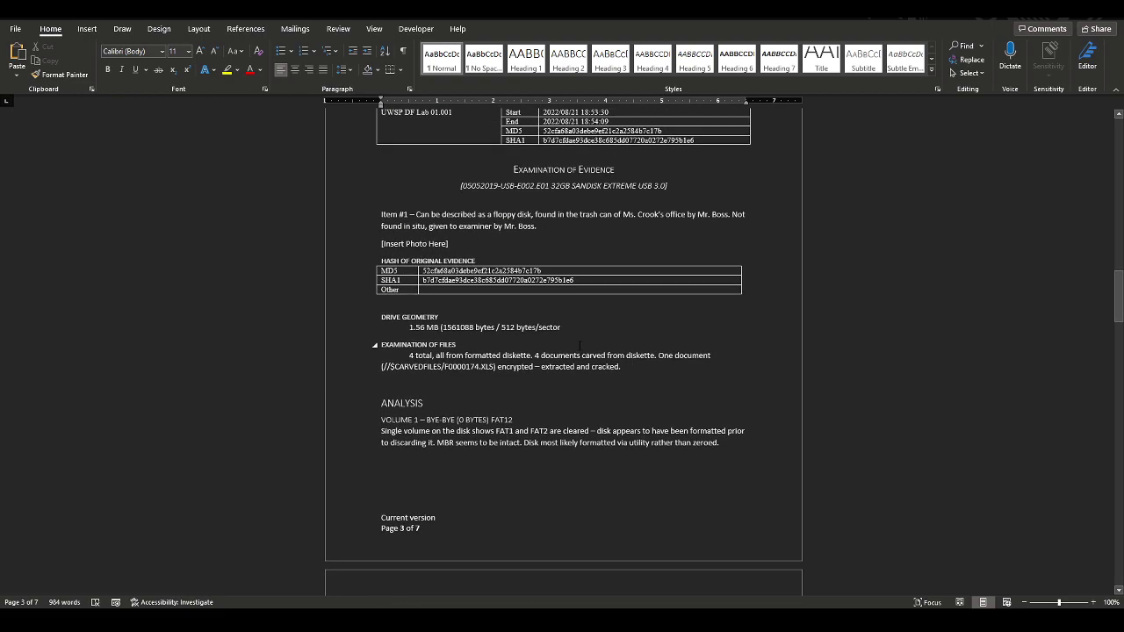
{"action": "scroll", "coordinate": [580, 345], "scroll_direction": "up", "scroll_amount": 2}
{"action": "scroll", "coordinate": [603, 347], "scroll_direction": "down", "scroll_amount": 6}
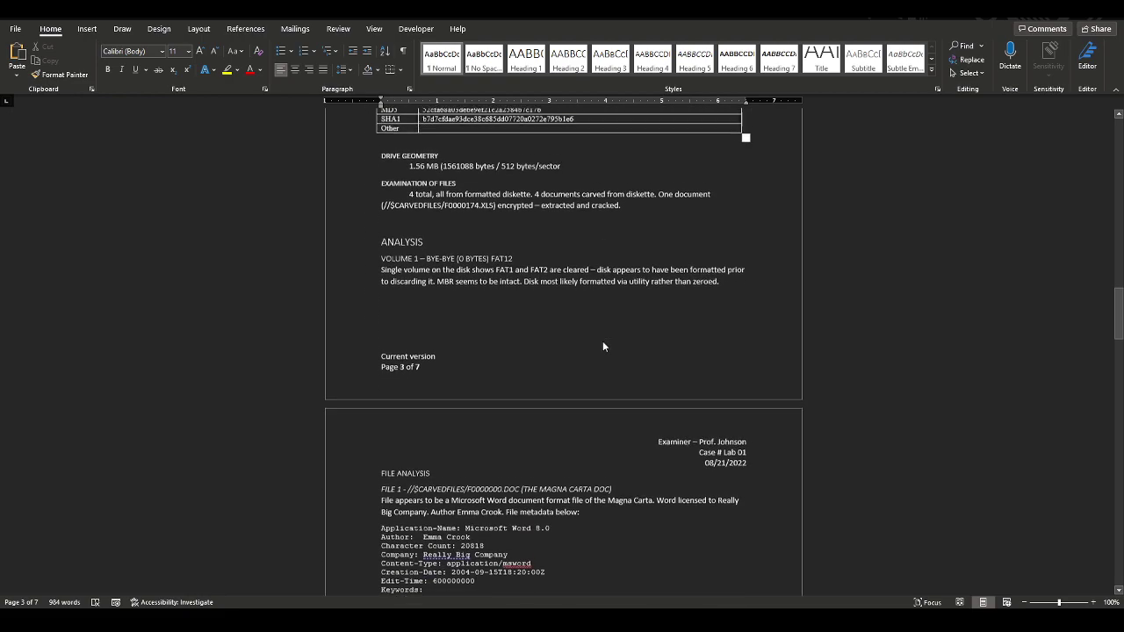
{"action": "scroll", "coordinate": [602, 347], "scroll_direction": "down", "scroll_amount": 1}
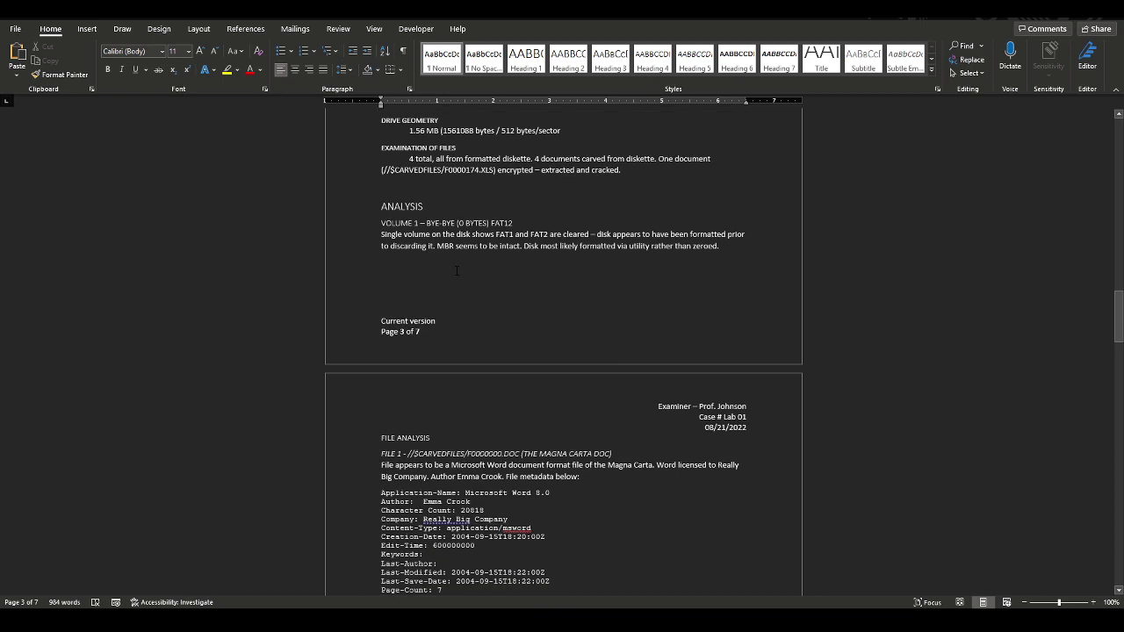
{"action": "key", "text": "alt+Tab"}
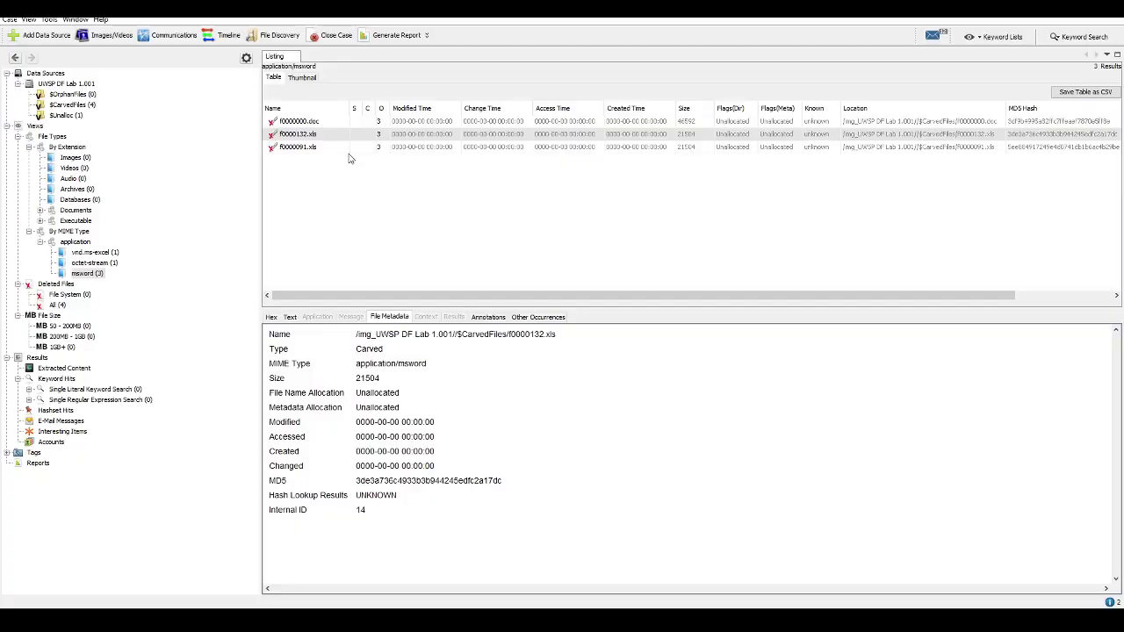
{"action": "left_click", "coordinate": [56, 84]}
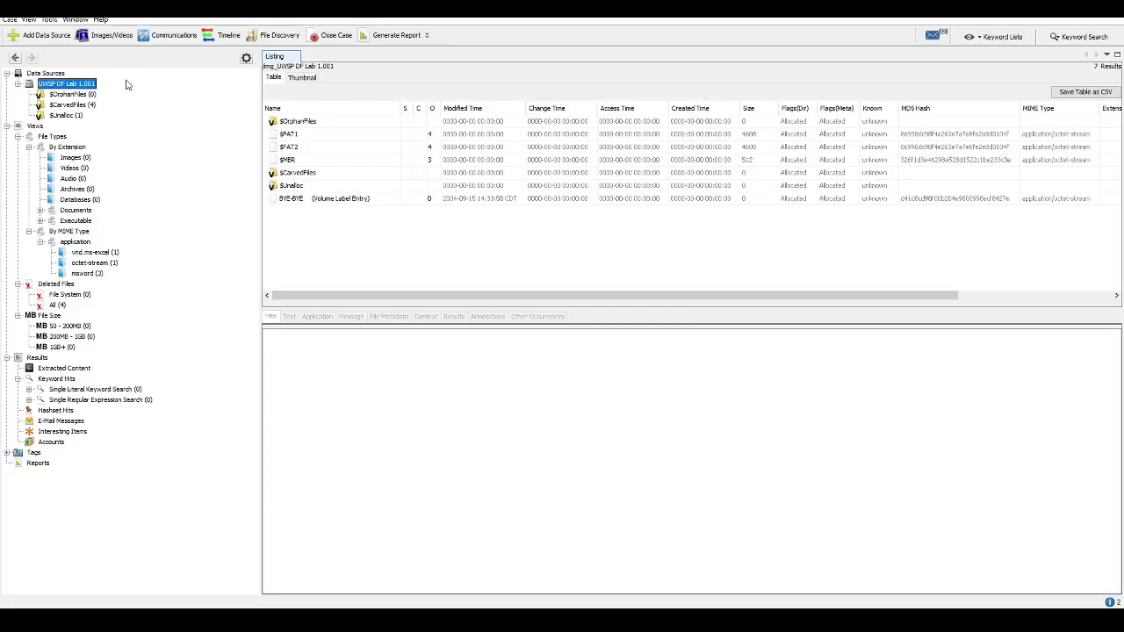
{"action": "left_click", "coordinate": [478, 204]}
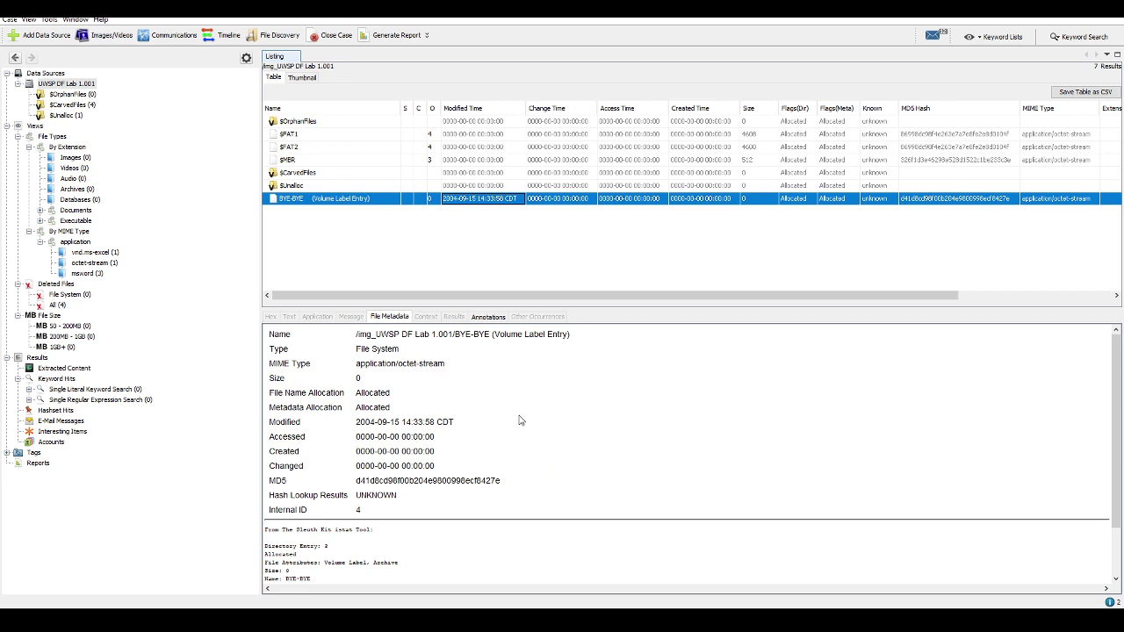
{"action": "scroll", "coordinate": [519, 422], "scroll_direction": "down", "scroll_amount": 2}
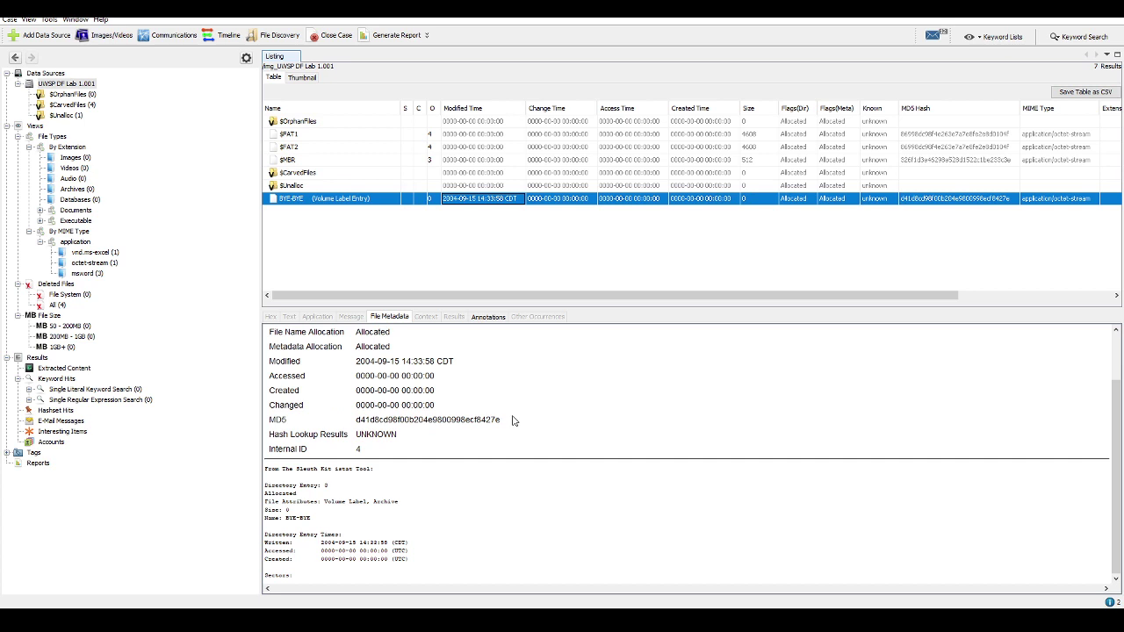
{"action": "scroll", "coordinate": [514, 421], "scroll_direction": "up", "scroll_amount": 2}
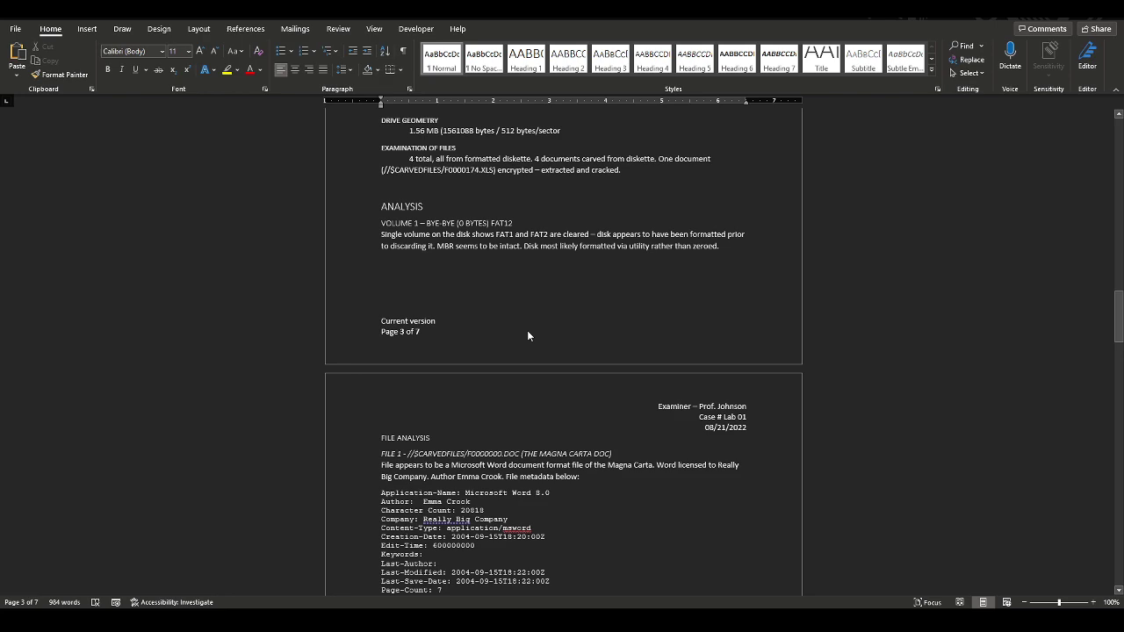
{"action": "scroll", "coordinate": [527, 336], "scroll_direction": "down", "scroll_amount": 5}
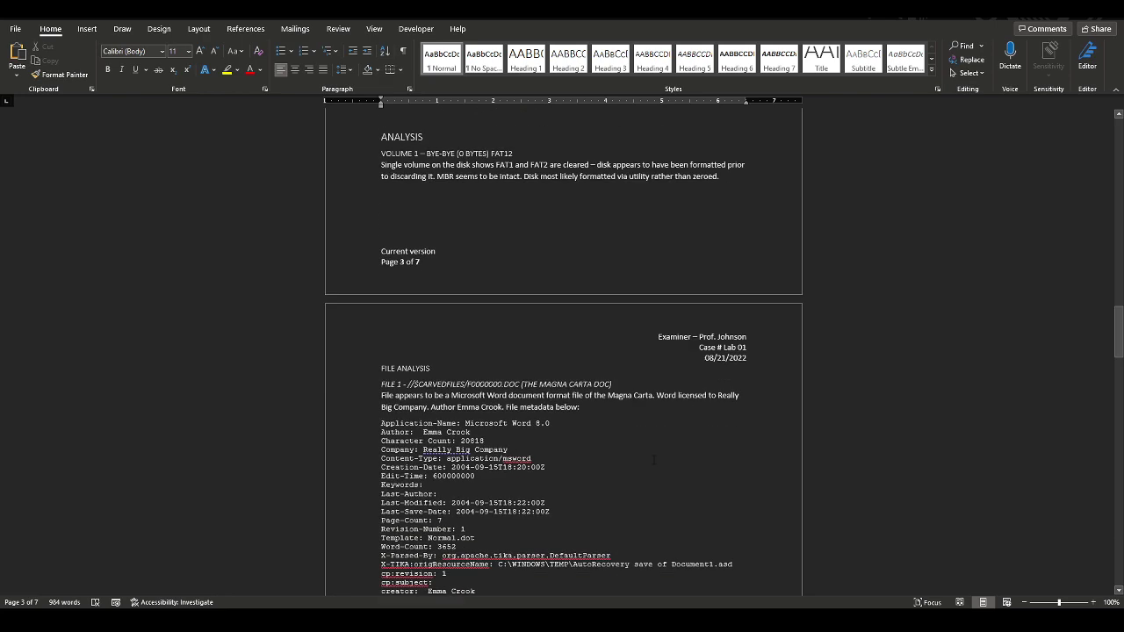
Append 'Disk was formatted at 17:33:48 on 2004/09/15' after 'zeroed.' in Analysis
{"action": "scroll", "coordinate": [527, 335], "scroll_direction": "up", "scroll_amount": 5}
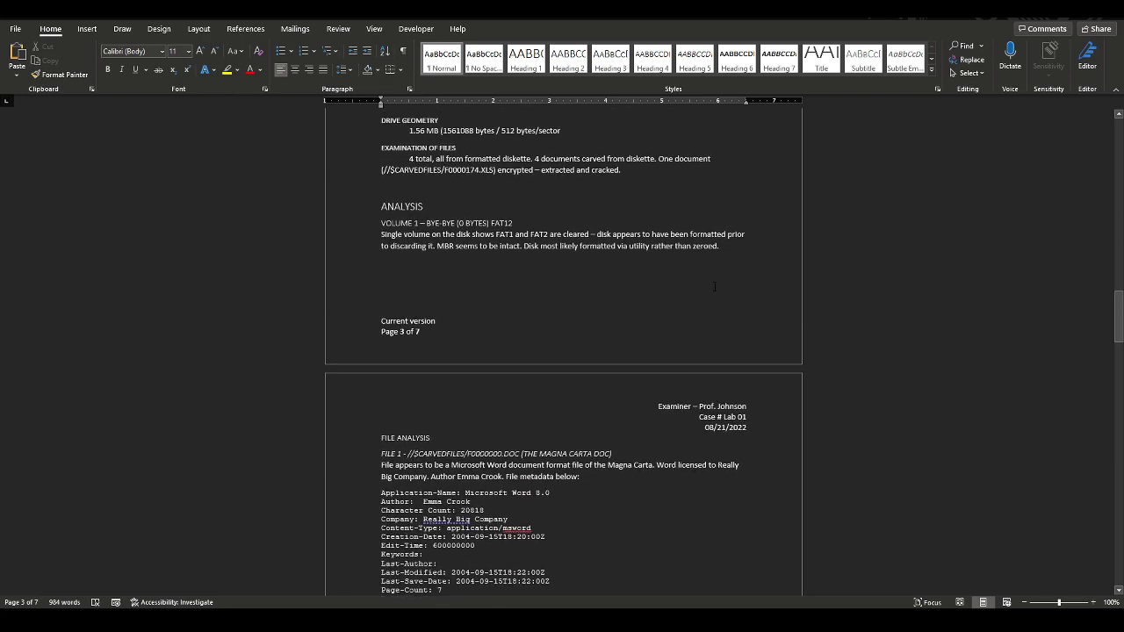
{"action": "left_click", "coordinate": [722, 247]}
{"action": "type", "text": "Di"}
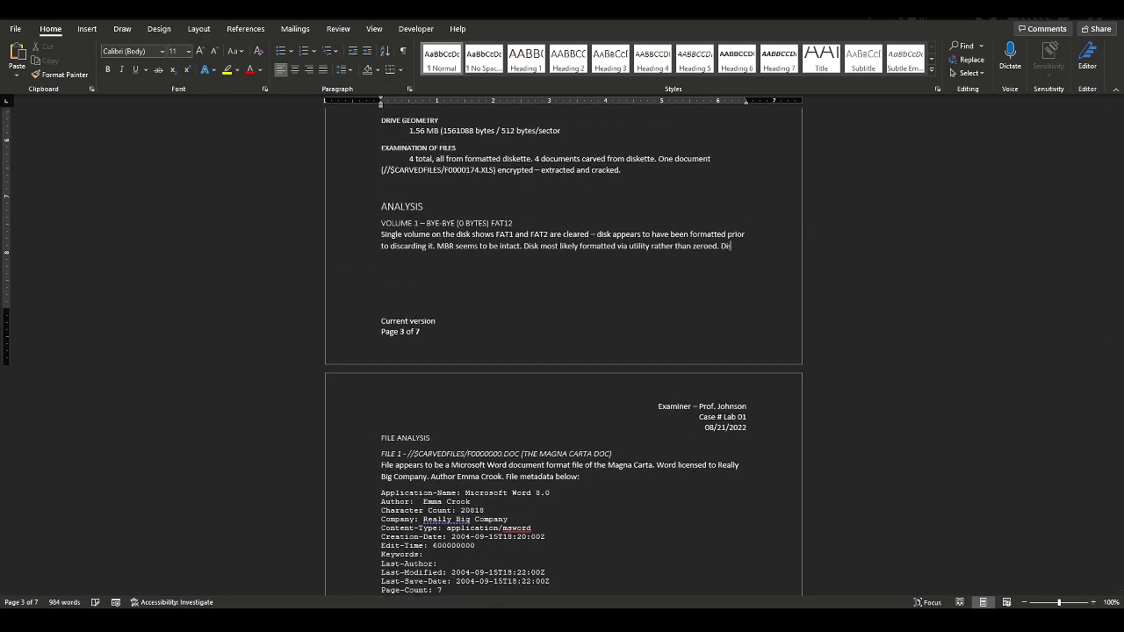
{"action": "type", "text": "sk was formatted at "}
{"action": "type", "text": "0"}
{"action": "key", "text": "BackSpace"}
{"action": "type", "text": "1744"}
{"action": "key", "text": "BackSpace"}
{"action": "key", "text": "BackSpace"}
{"action": "type", "text": "33"}
{"action": "key", "text": "BackSpace"}
{"action": "key", "text": "BackSpace"}
{"action": "type", "text": ":33:48 on 2"}
{"action": "type", "text": "0"}
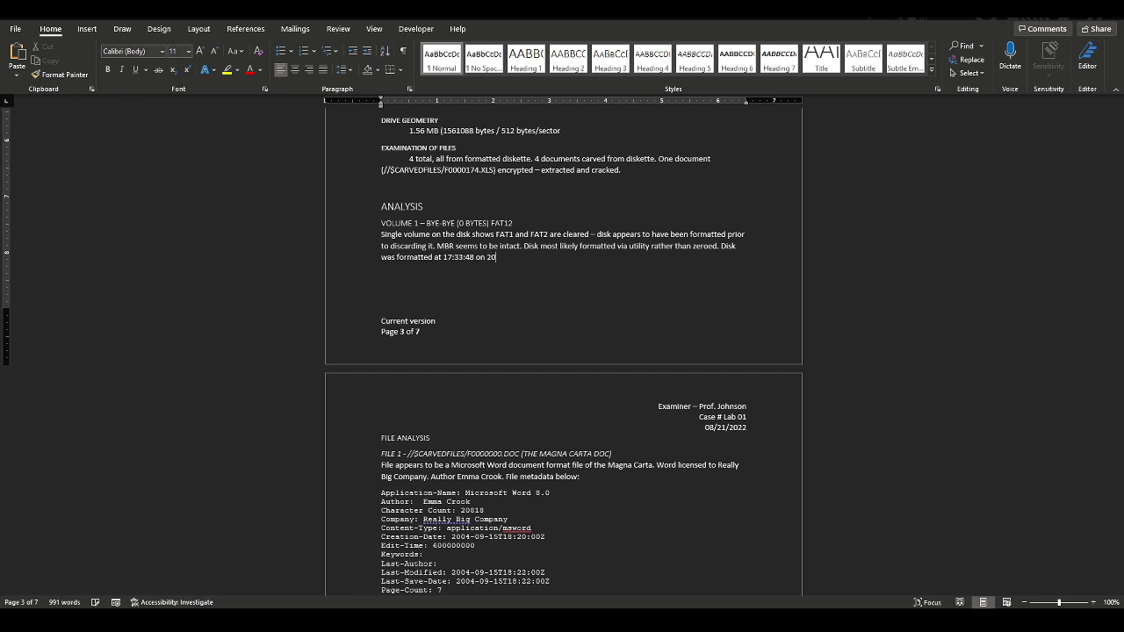
{"action": "type", "text": "04/09/15"}
{"action": "scroll", "coordinate": [899, 314], "scroll_direction": "down", "scroll_amount": 12}
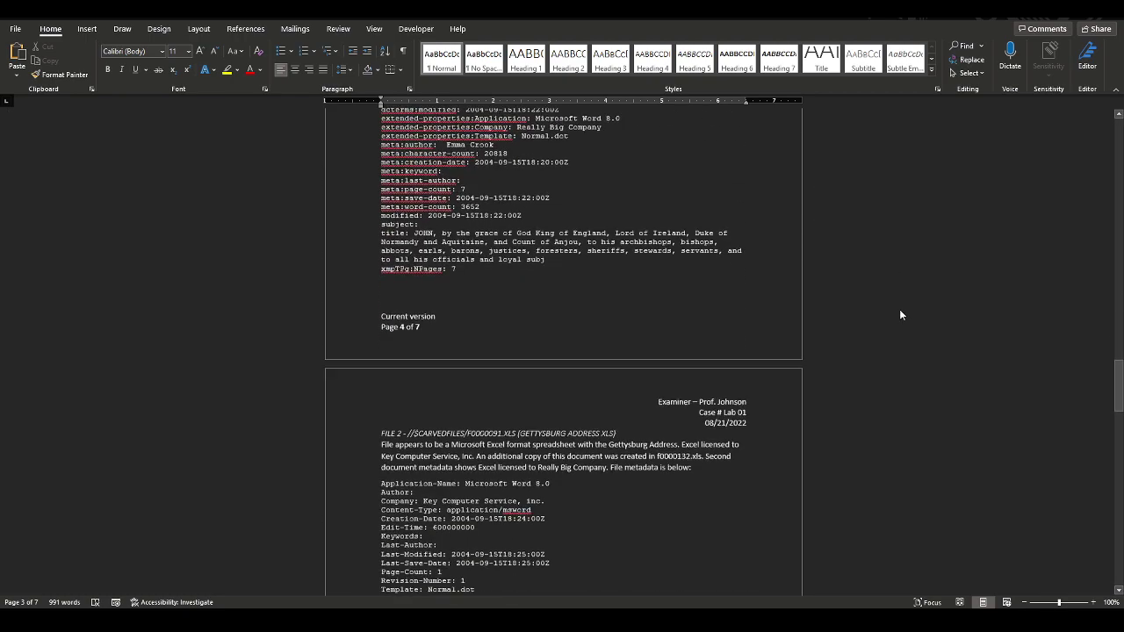
Add a row at the bottom of the Timeline table, then delete it again
{"action": "scroll", "coordinate": [900, 314], "scroll_direction": "down", "scroll_amount": 15}
{"action": "left_click_drag", "start_coordinate": [1118, 457], "coordinate": [1112, 594]}
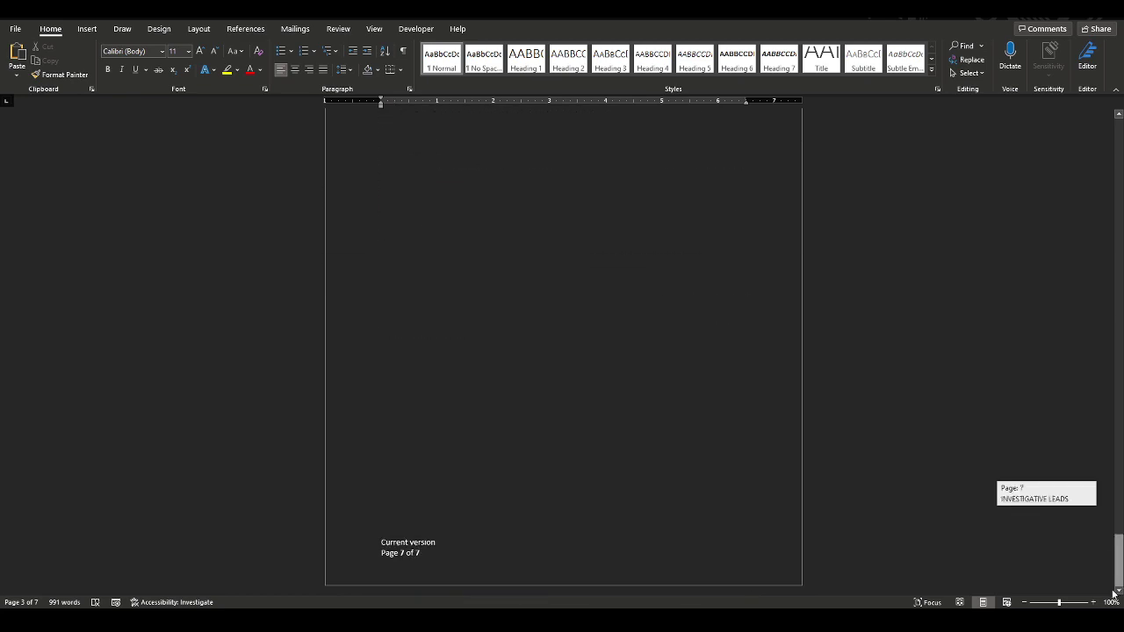
{"action": "scroll", "coordinate": [763, 288], "scroll_direction": "up", "scroll_amount": 10}
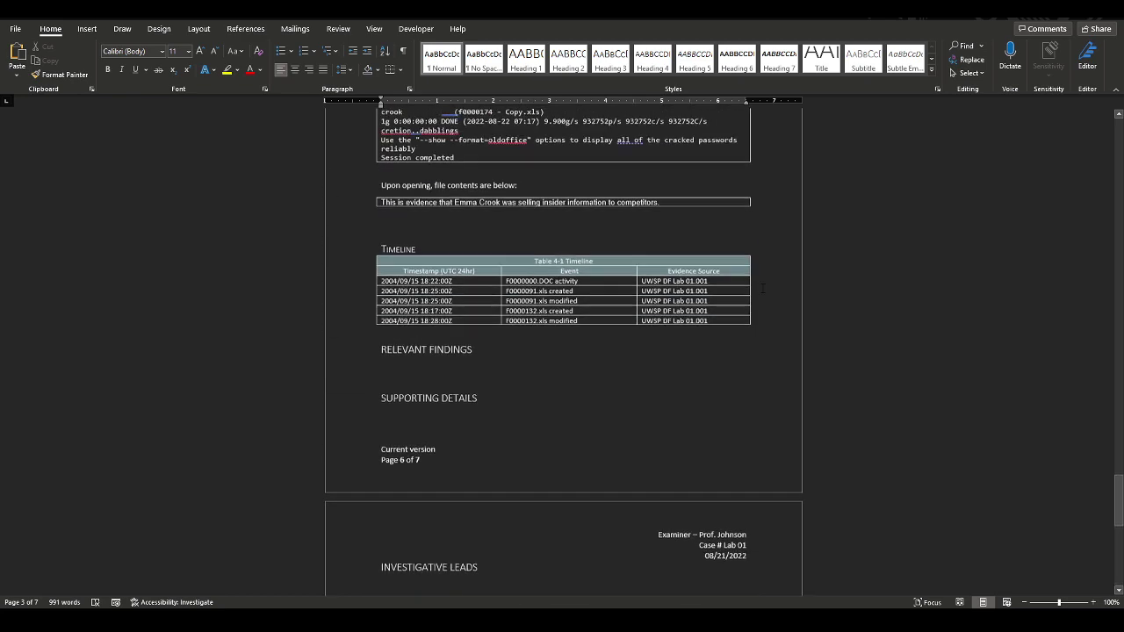
{"action": "scroll", "coordinate": [764, 288], "scroll_direction": "up", "scroll_amount": 1}
{"action": "right_click", "coordinate": [729, 351]}
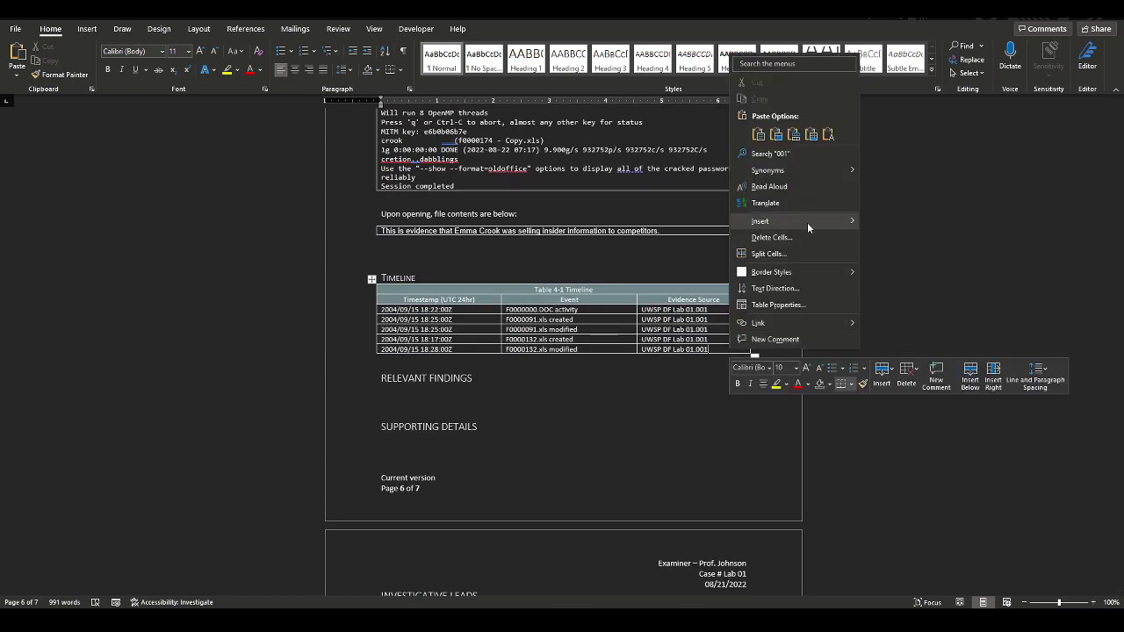
{"action": "mouse_move", "coordinate": [807, 222]}
{"action": "left_click", "coordinate": [912, 270]}
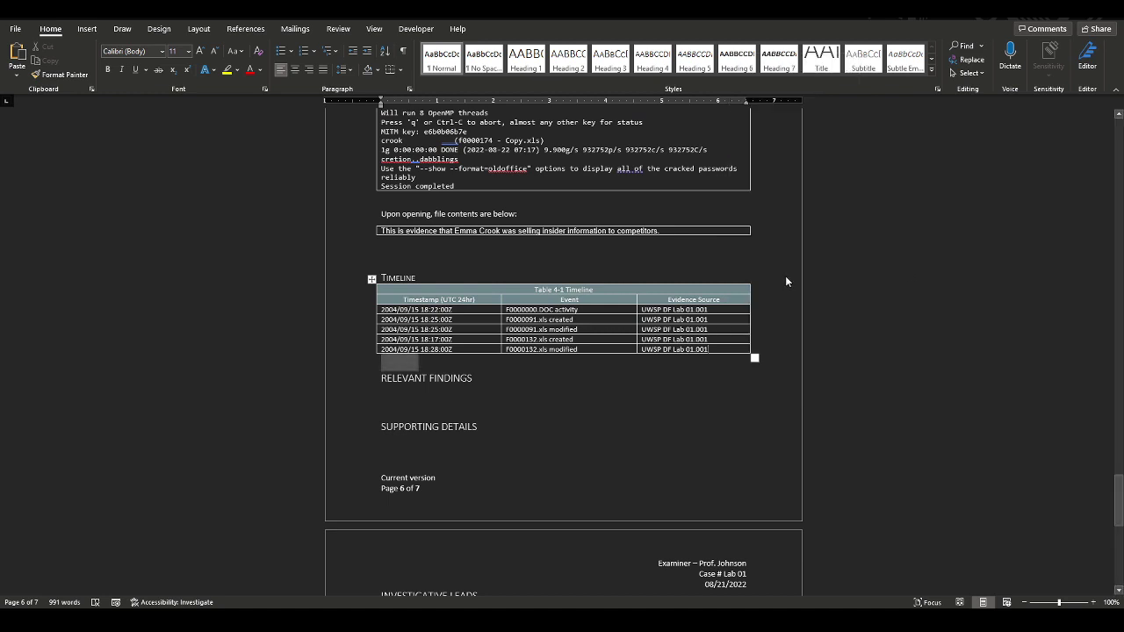
{"action": "left_click", "coordinate": [406, 362]}
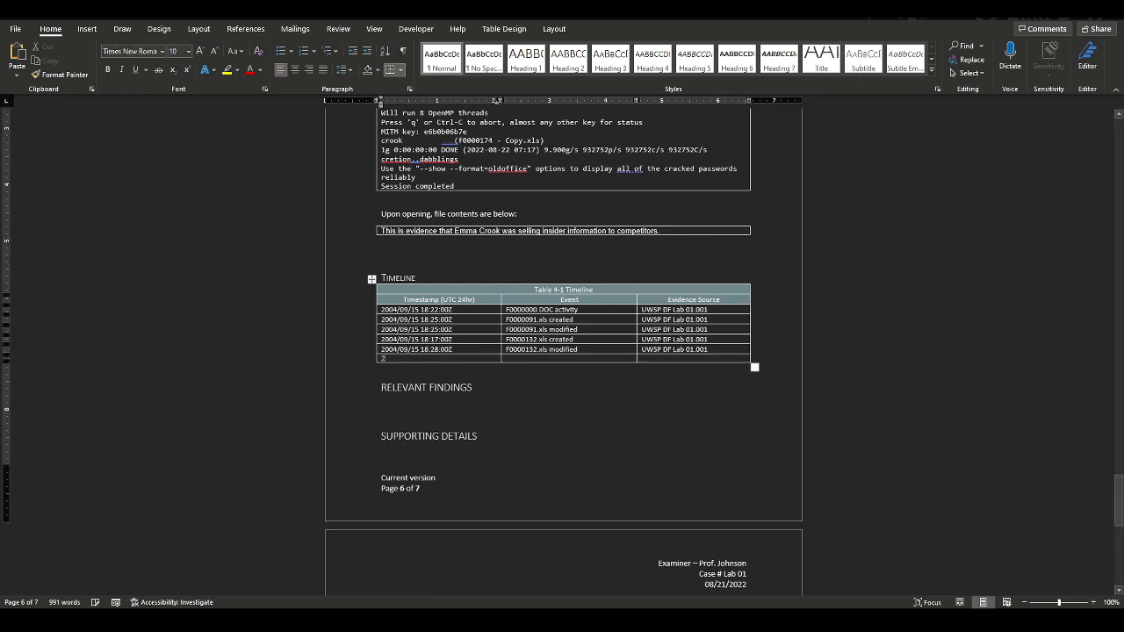
{"action": "type", "text": "22"}
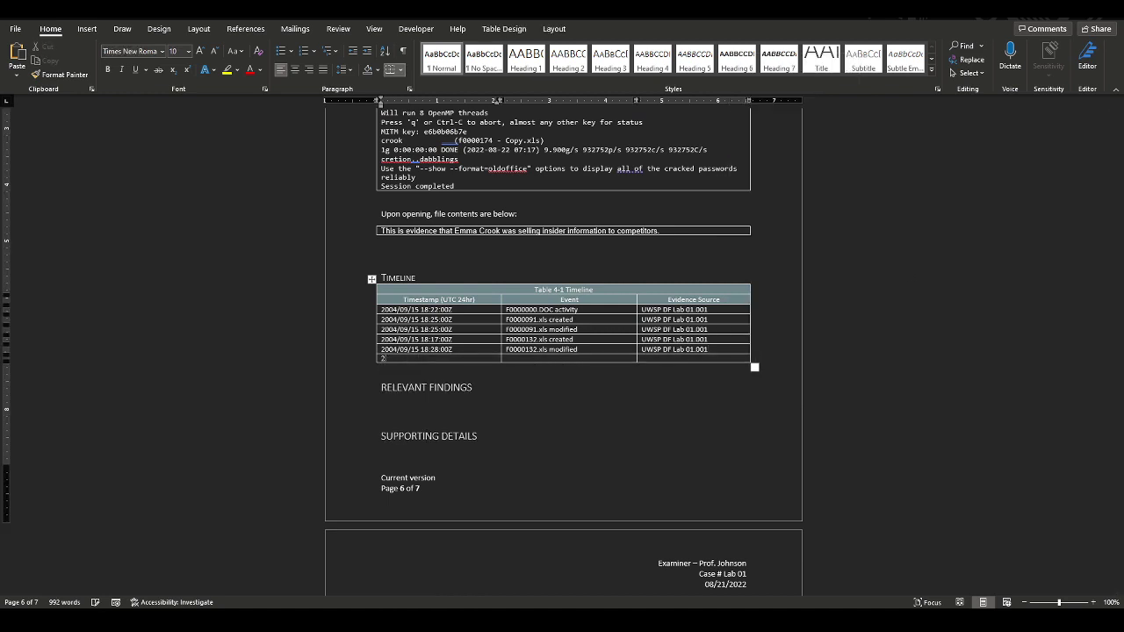
{"action": "key", "text": "shift+Left"}
{"action": "key", "text": "BackSpace"}
{"action": "key", "text": "shift+Down"}
{"action": "key", "text": "BackSpace"}
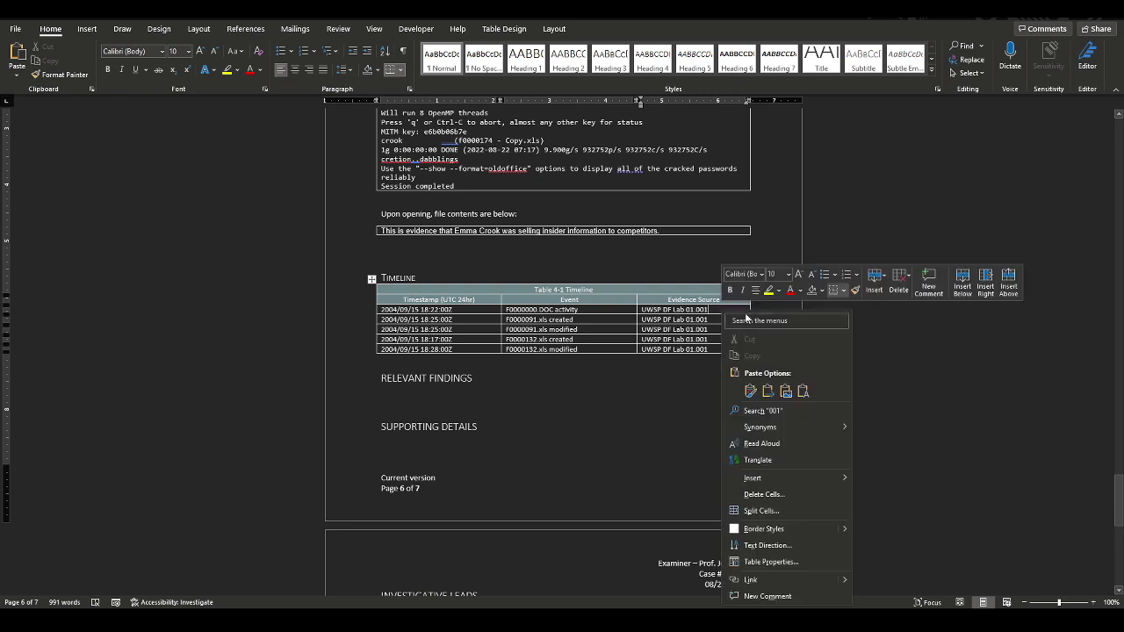
Insert a top Timeline row: 2004/09/15 17:33:58, 'Disk formatted, BYE-BYE volume created'
{"action": "right_click", "coordinate": [716, 310]}
{"action": "mouse_move", "coordinate": [776, 474]}
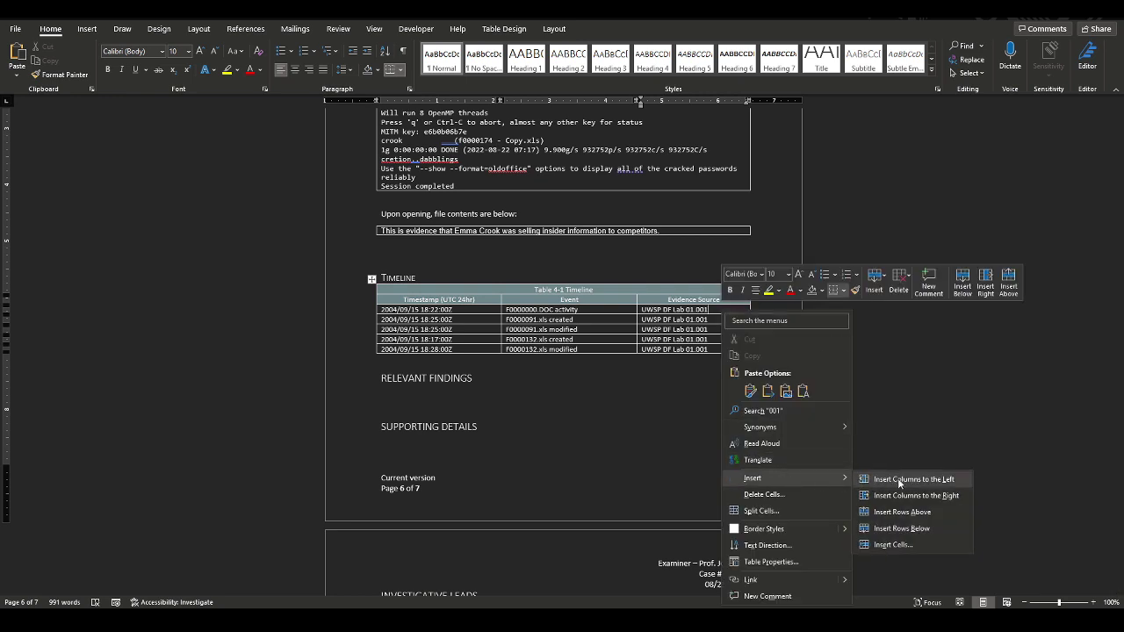
{"action": "left_click", "coordinate": [914, 512]}
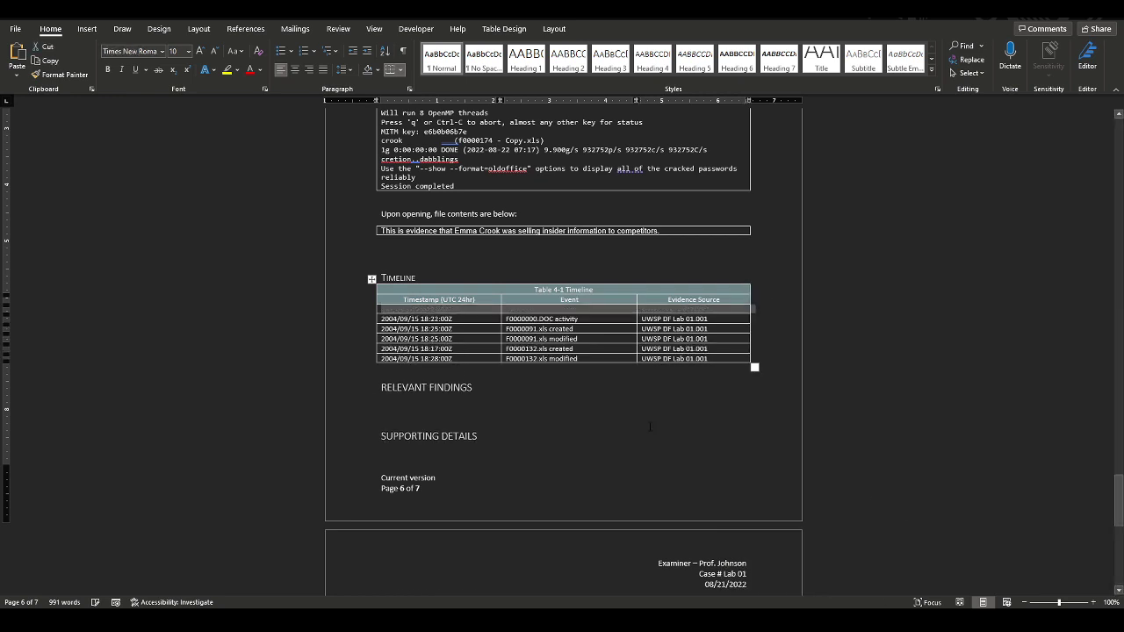
{"action": "left_click", "coordinate": [434, 312]}
{"action": "type", "text": "2004"}
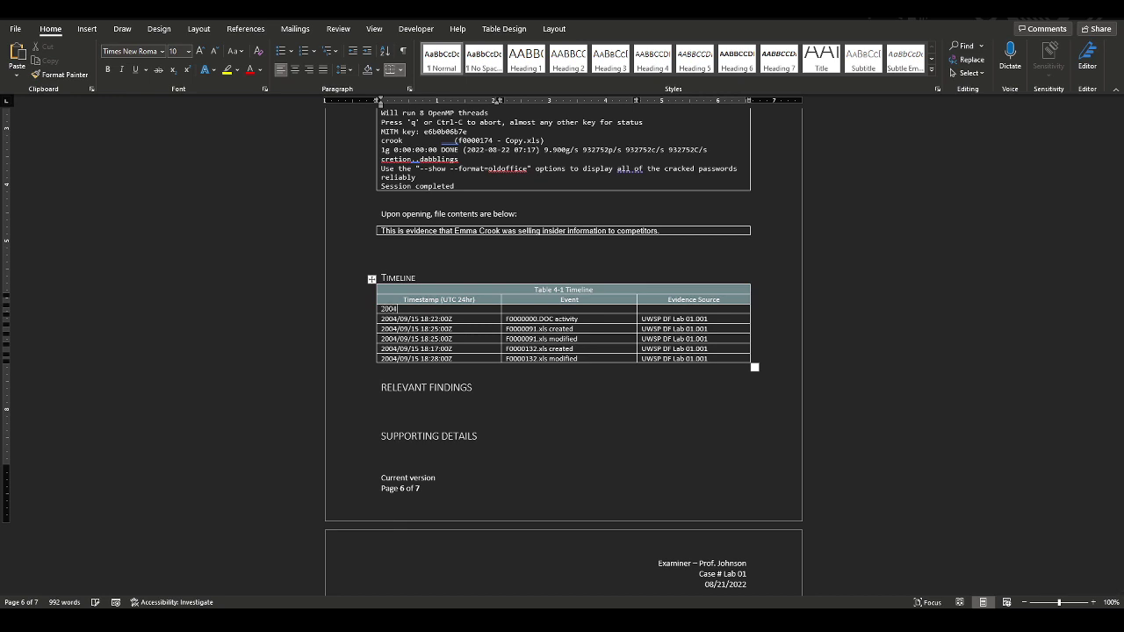
{"action": "type", "text": "/09/15 17:33:58Z"}
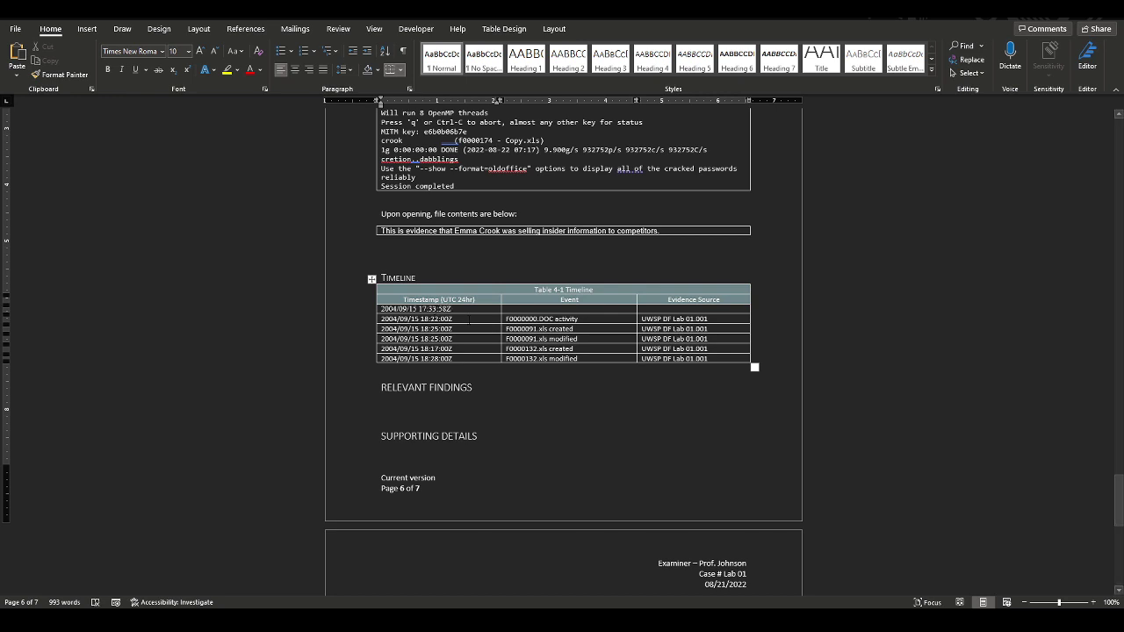
{"action": "key", "text": "Tab"}
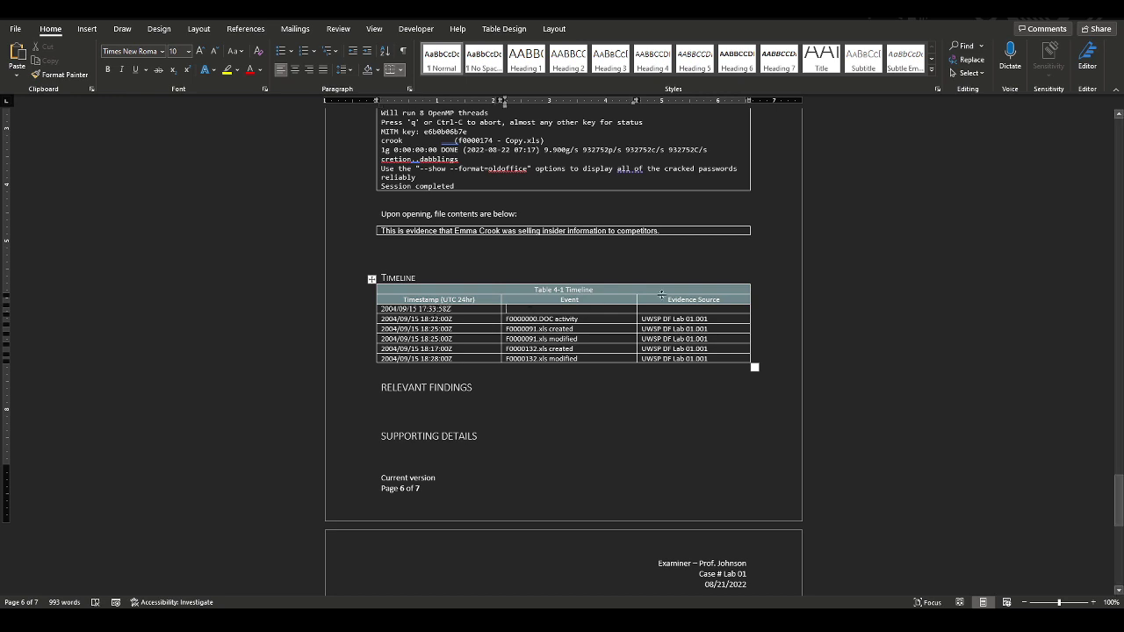
{"action": "type", "text": "Floppy"}
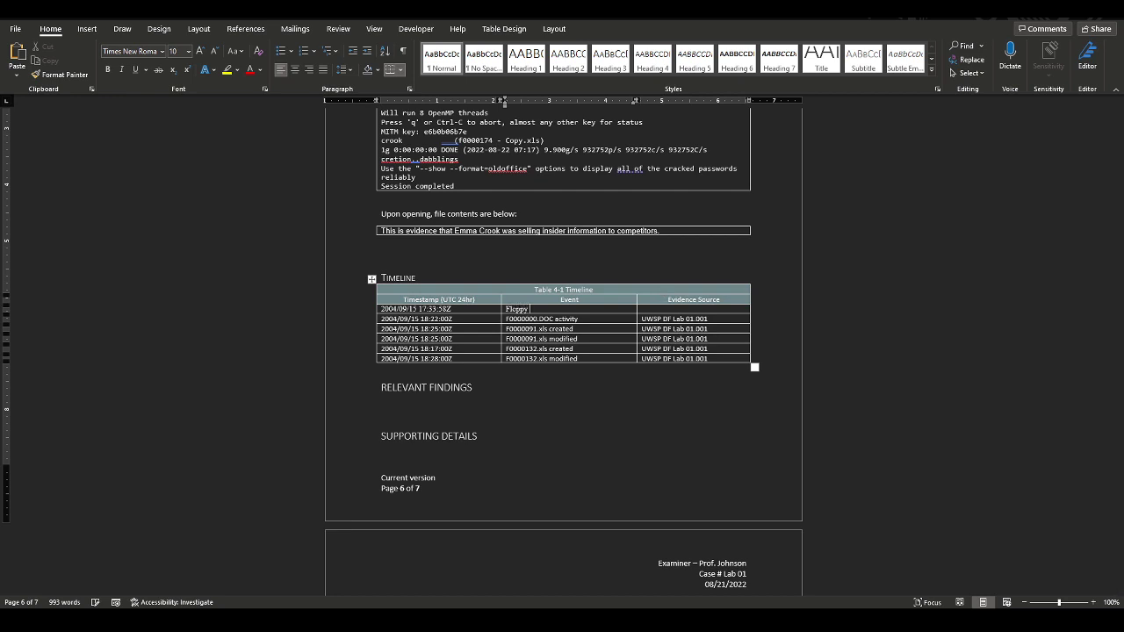
{"action": "key", "text": "BackSpace"}
{"action": "key", "text": "BackSpace"}
{"action": "key", "text": "BackSpace"}
{"action": "key", "text": "BackSpace"}
{"action": "key", "text": "BackSpace"}
{"action": "key", "text": "BackSpace"}
{"action": "type", "text": "Disk formatted"}
{"action": "type", "text": " ("}
{"action": "type", "text": " BYE-BYE"}
{"action": "type", "text": " volume creat"}
{"action": "type", "text": "ed"}
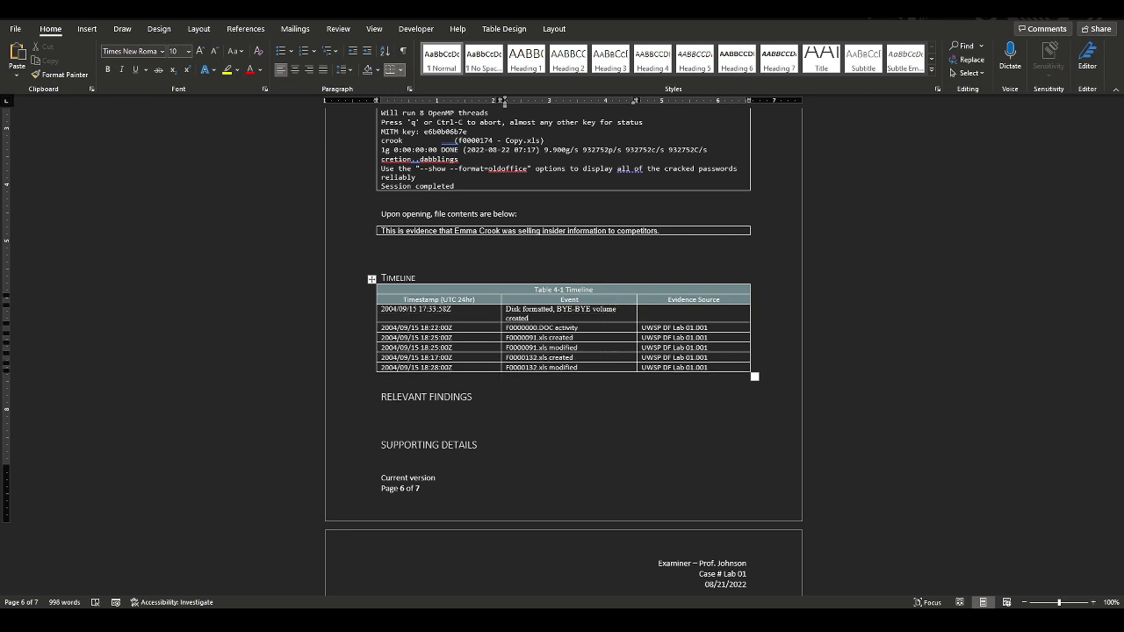